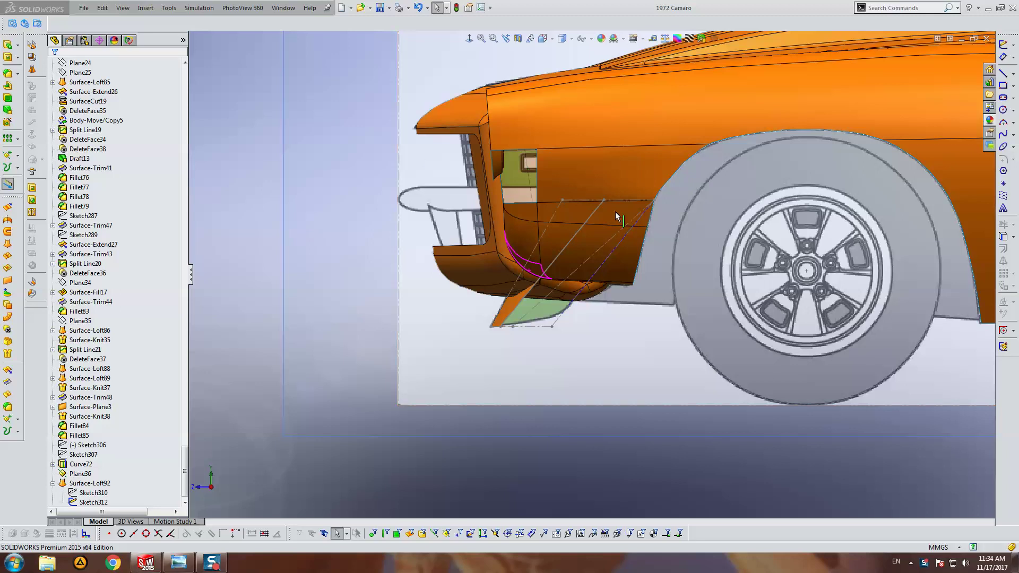
Step: Exit the previous sketch, check the fender from front and side, and collapse Surface-Loft92
{"action": "left_click", "coordinate": [623, 217]}
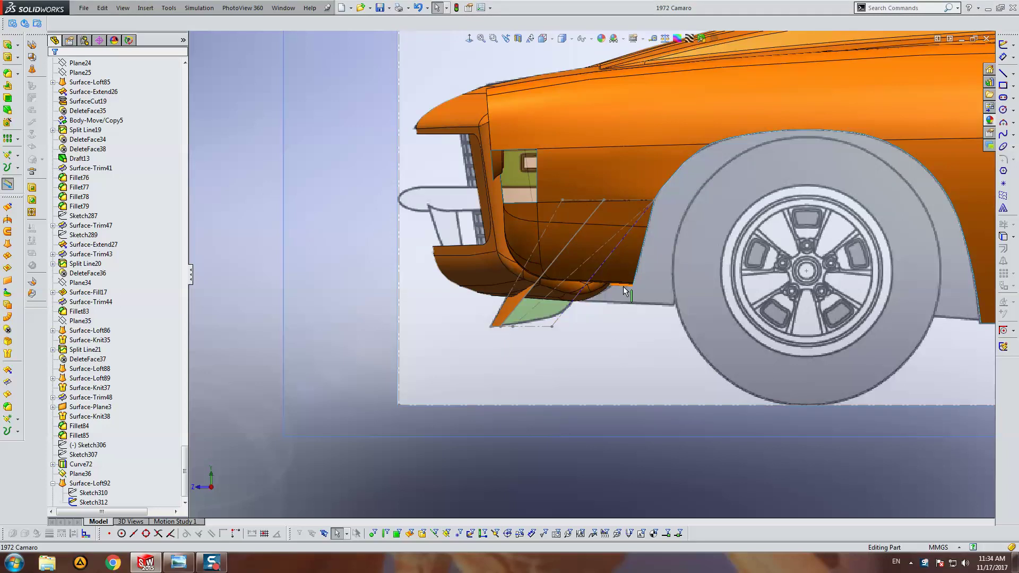
{"action": "key", "text": "ctrl+1"}
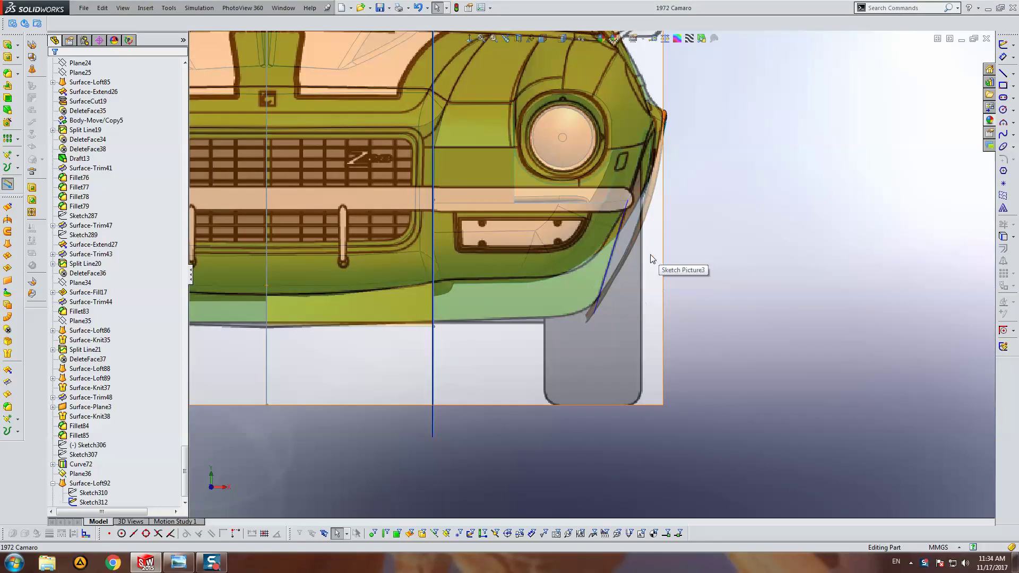
{"action": "scroll", "coordinate": [653, 257], "scroll_direction": "up", "scroll_amount": 1}
{"action": "scroll", "coordinate": [691, 268], "scroll_direction": "up", "scroll_amount": 1}
{"action": "scroll", "coordinate": [733, 249], "scroll_direction": "up", "scroll_amount": 1}
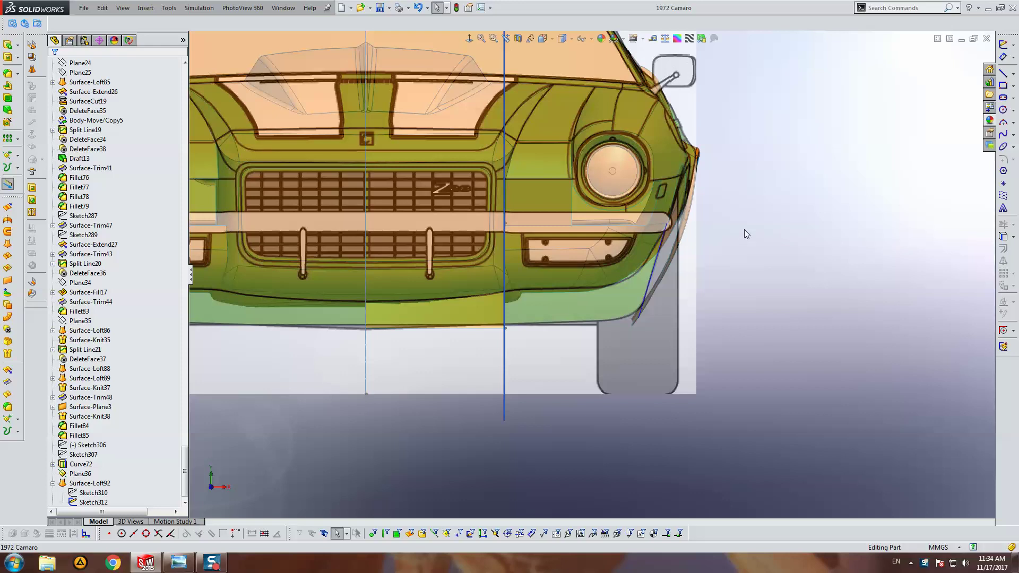
{"action": "key", "text": "ctrl+4"}
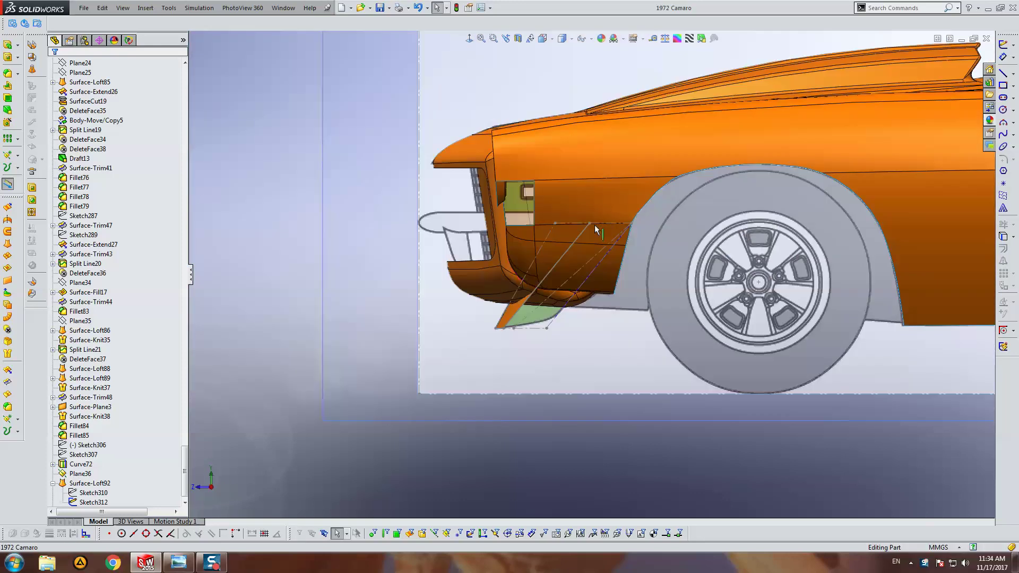
{"action": "scroll", "coordinate": [620, 241], "scroll_direction": "down", "scroll_amount": 4}
{"action": "left_click", "coordinate": [63, 484]}
{"action": "left_click", "coordinate": [54, 484]}
{"action": "mouse_move", "coordinate": [186, 457]}
{"action": "left_mouse_down"}
{"action": "mouse_move", "coordinate": [235, 253]}
{"action": "mouse_move", "coordinate": [208, 70]}
{"action": "left_mouse_up"}
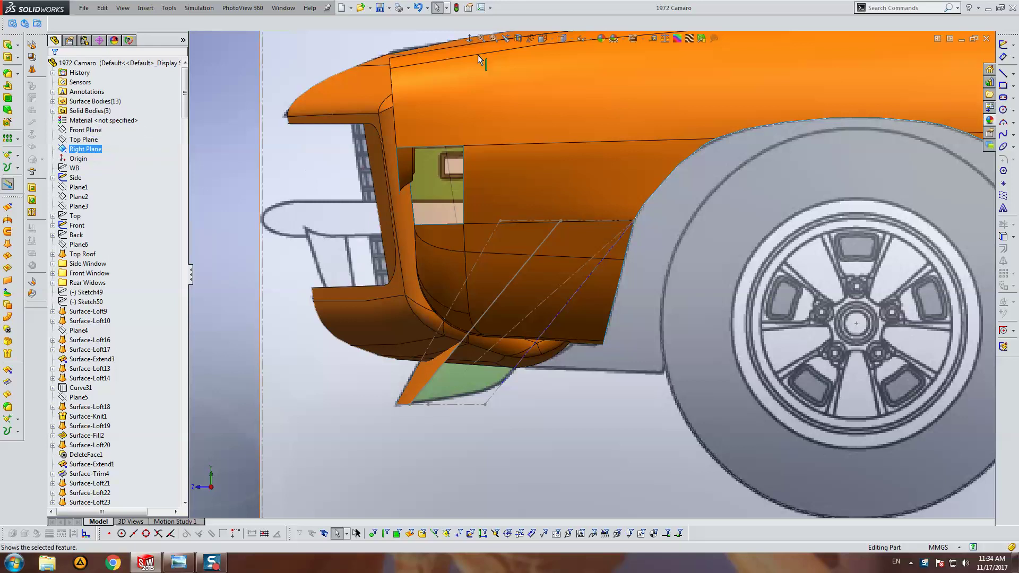
Step: On the Right Plane, sketch one diagonal line from the wheel-arch corner to the scoop's lower front corner
{"action": "left_click", "coordinate": [1001, 45]}
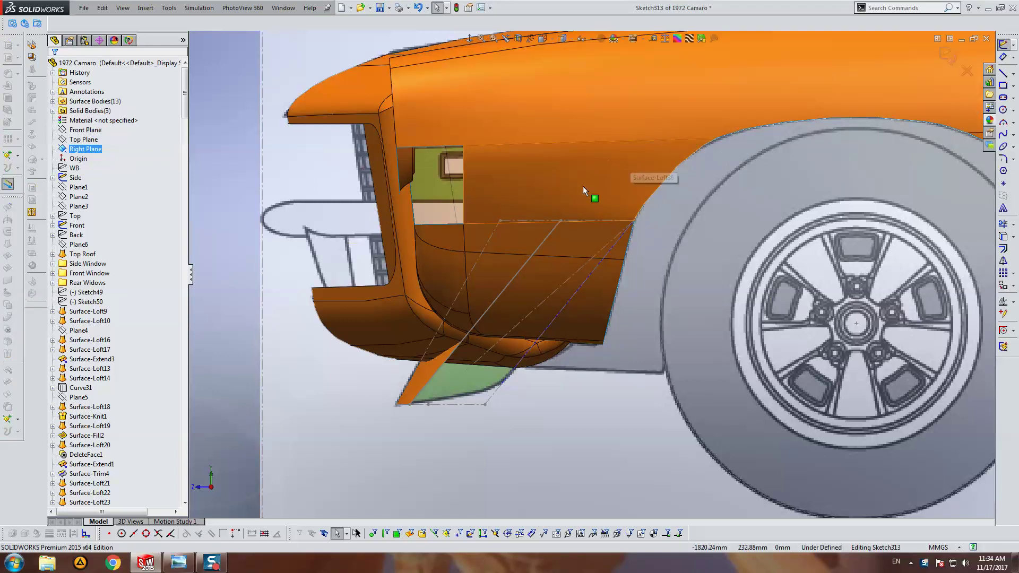
{"action": "left_click", "coordinate": [1004, 74]}
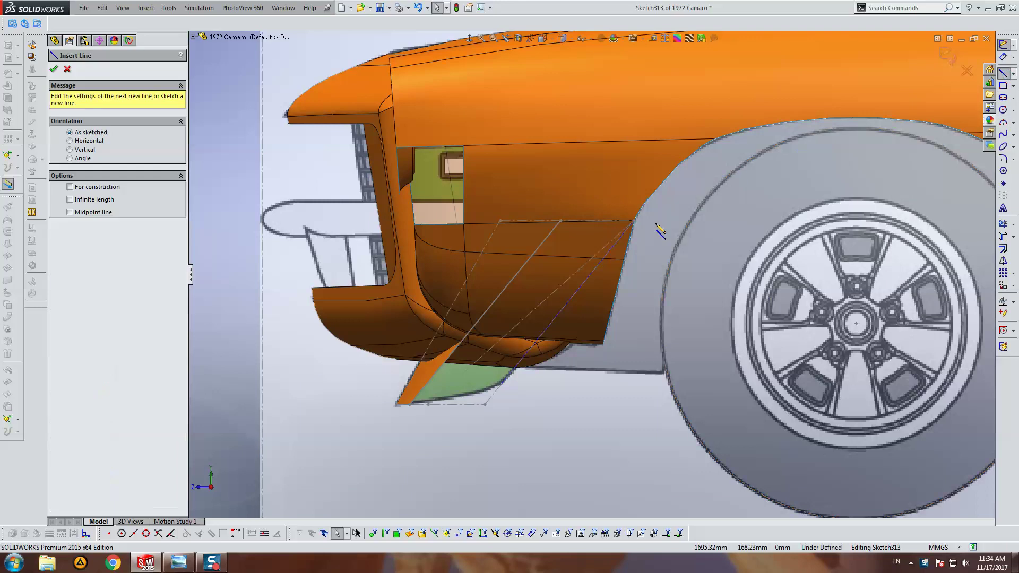
{"action": "left_click", "coordinate": [633, 221]}
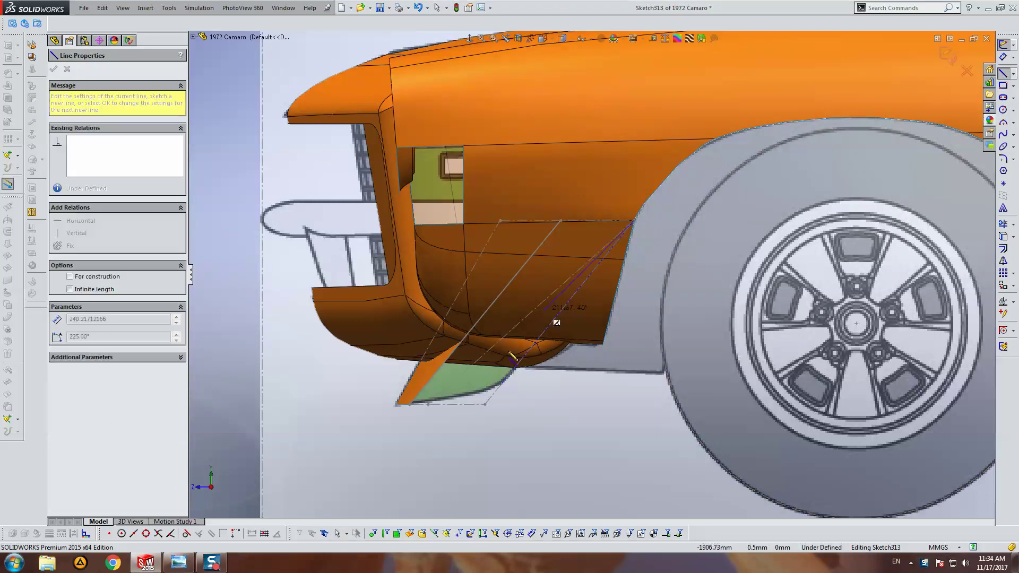
{"action": "left_click", "coordinate": [429, 404]}
{"action": "key", "text": "Escape"}
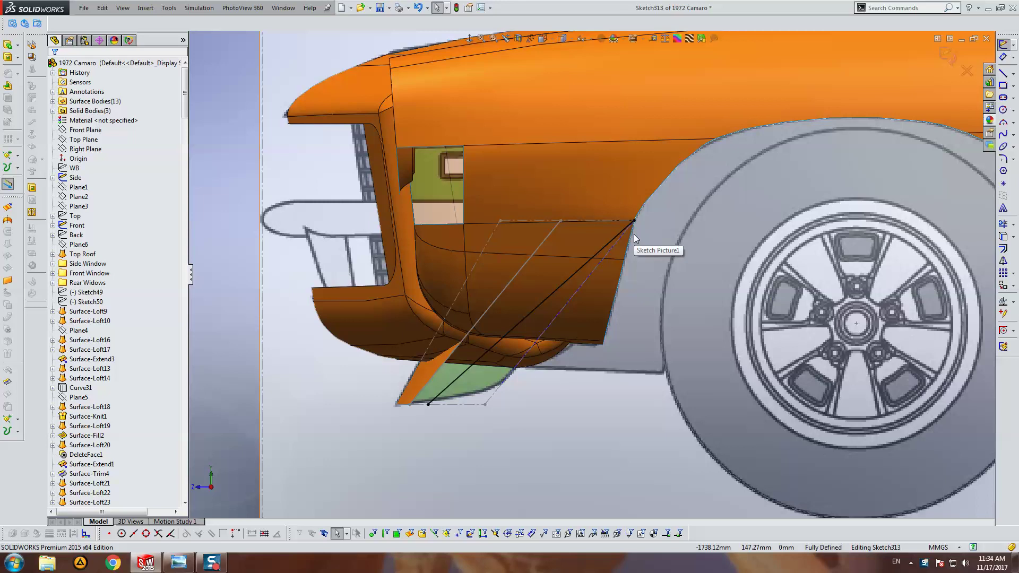
{"action": "left_click", "coordinate": [940, 56]}
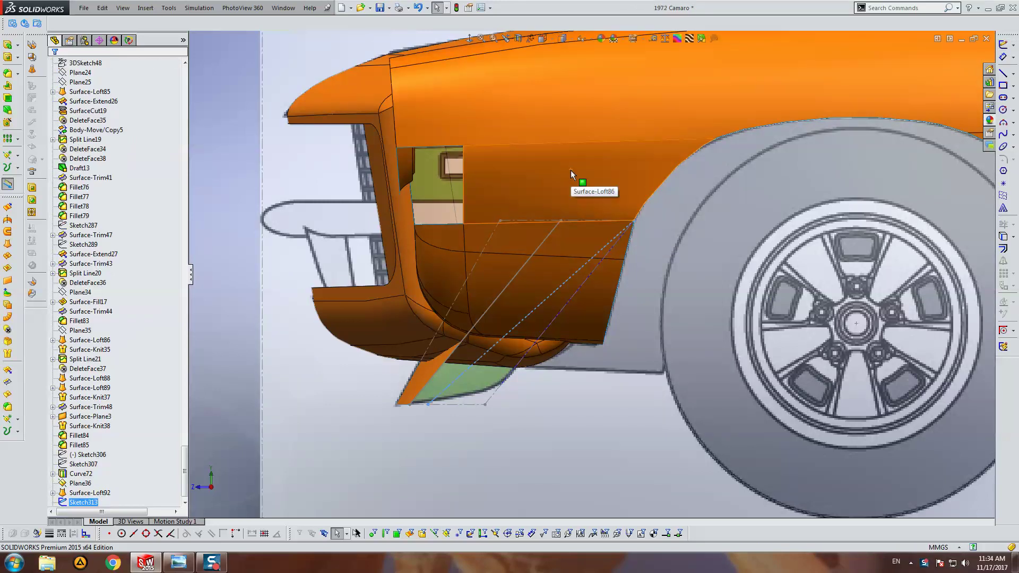
Step: Hide the old dashed sketch and view the car from the front
{"action": "right_click", "coordinate": [553, 232]}
{"action": "left_click", "coordinate": [590, 211]}
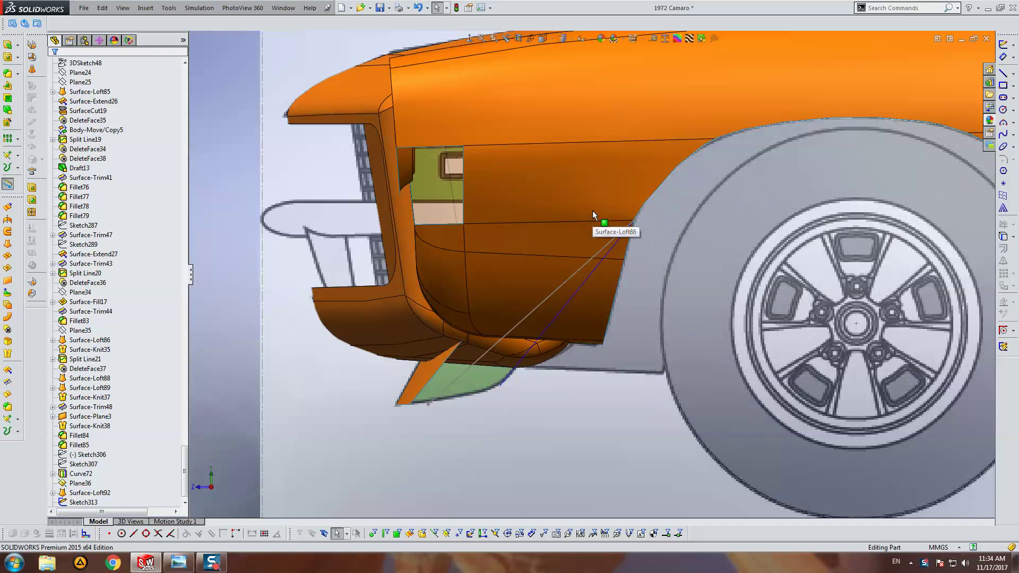
{"action": "key", "text": "ctrl+1"}
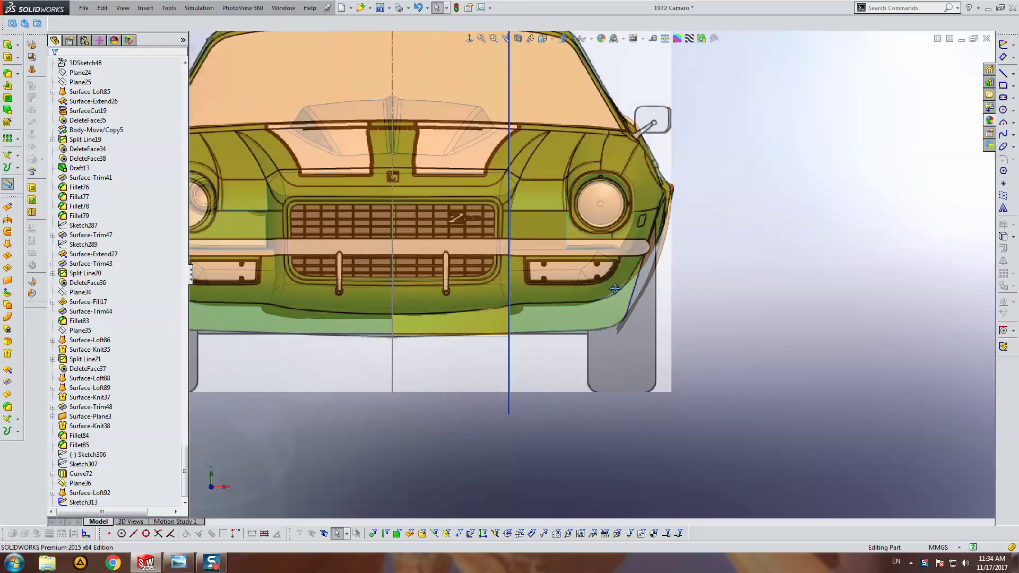
{"action": "left_click_drag", "start_coordinate": [186, 461], "coordinate": [185, 70]}
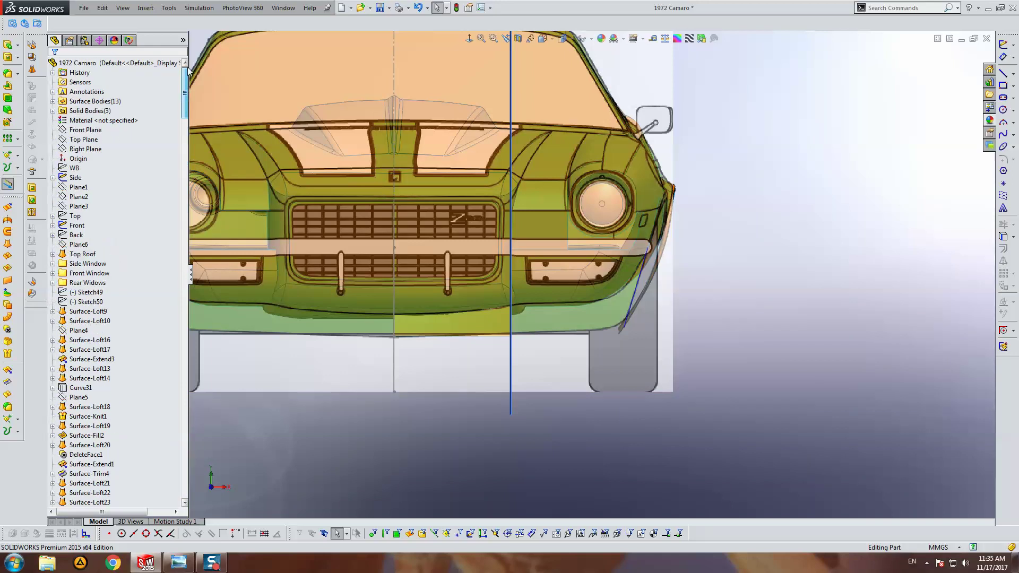
Step: On the Front Plane, sketch a horizontal line and paste a second copy below it
{"action": "left_click", "coordinate": [96, 130]}
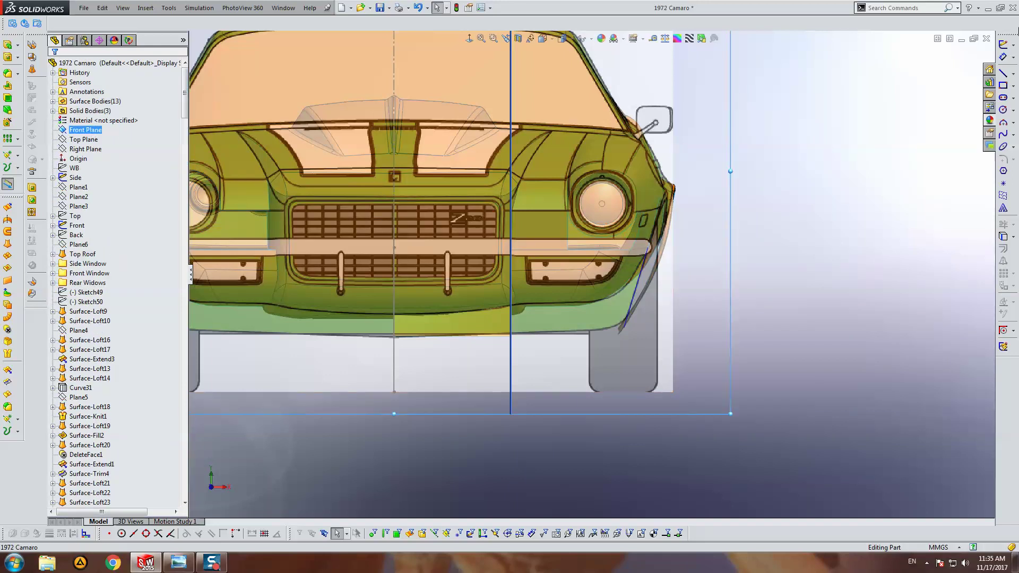
{"action": "left_click", "coordinate": [1004, 73]}
{"action": "left_click", "coordinate": [792, 284]}
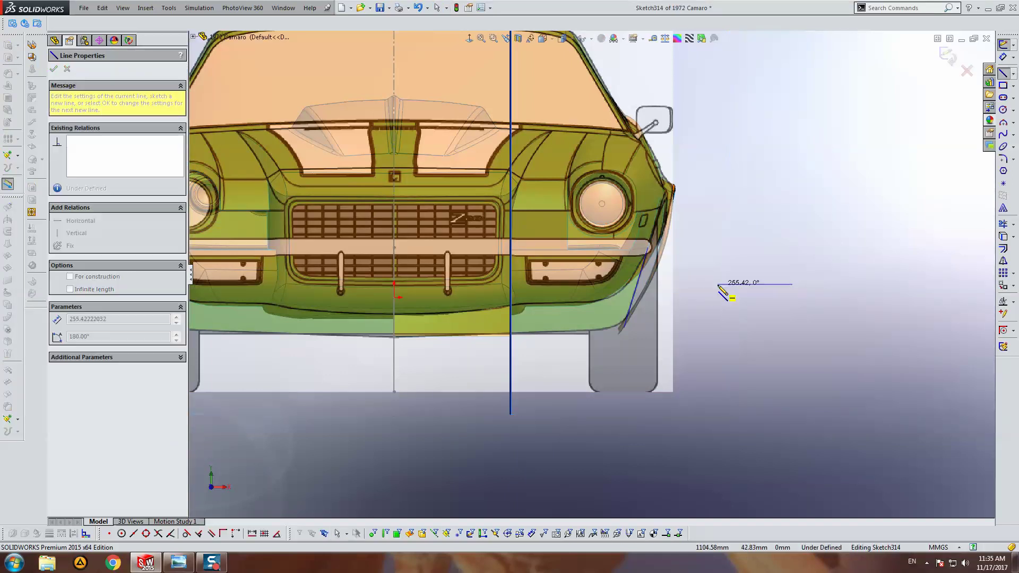
{"action": "left_click", "coordinate": [718, 284]}
{"action": "key", "text": "Escape"}
{"action": "left_click", "coordinate": [754, 284]}
{"action": "left_click", "coordinate": [743, 322]}
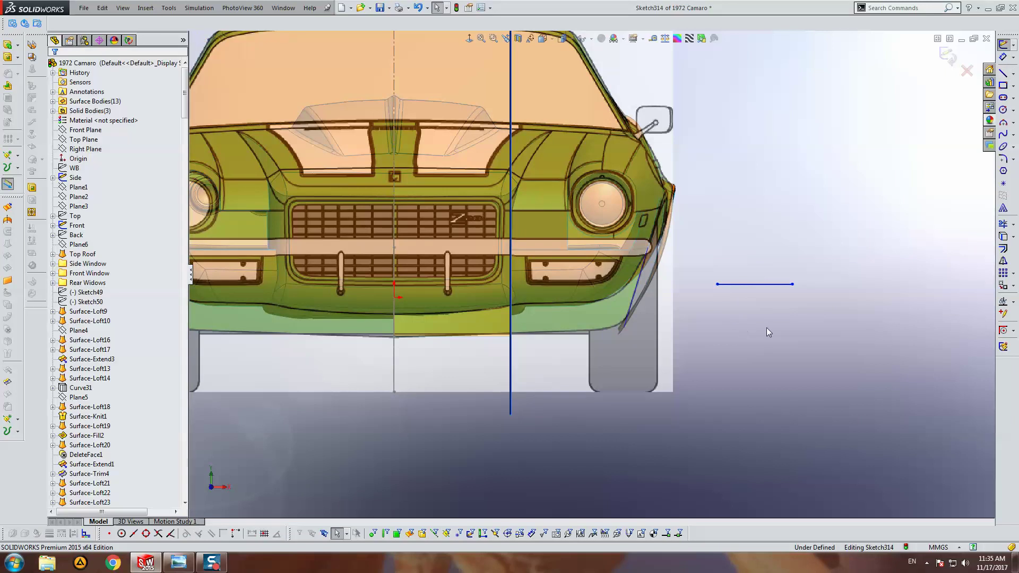
{"action": "key", "text": "ctrl+v"}
{"action": "left_click", "coordinate": [717, 284]}
{"action": "key", "text": "z"}
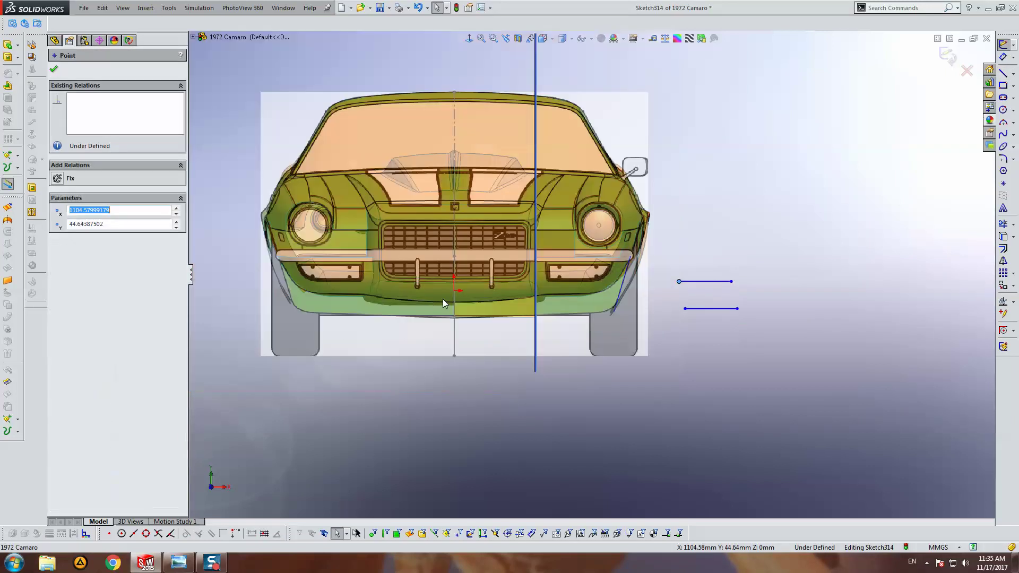
Step: Make the lower line's left endpoint coincident with the diagonal line's lower endpoint
{"action": "middle_click_drag", "start_coordinate": [444, 303], "coordinate": [386, 273]}
{"action": "scroll", "coordinate": [386, 273], "scroll_direction": "up", "scroll_amount": 3}
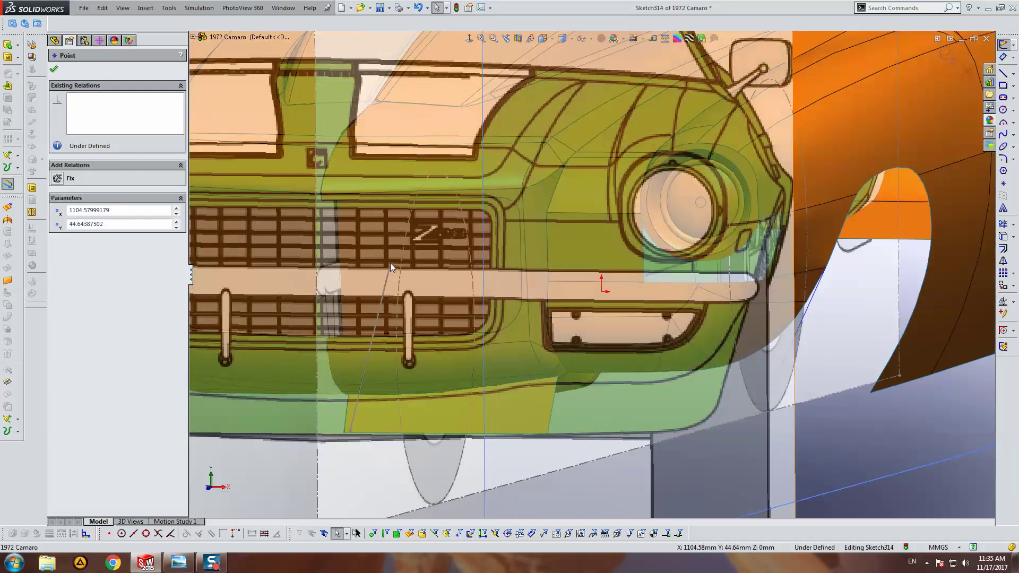
{"action": "scroll", "coordinate": [396, 271], "scroll_direction": "down", "scroll_amount": 5}
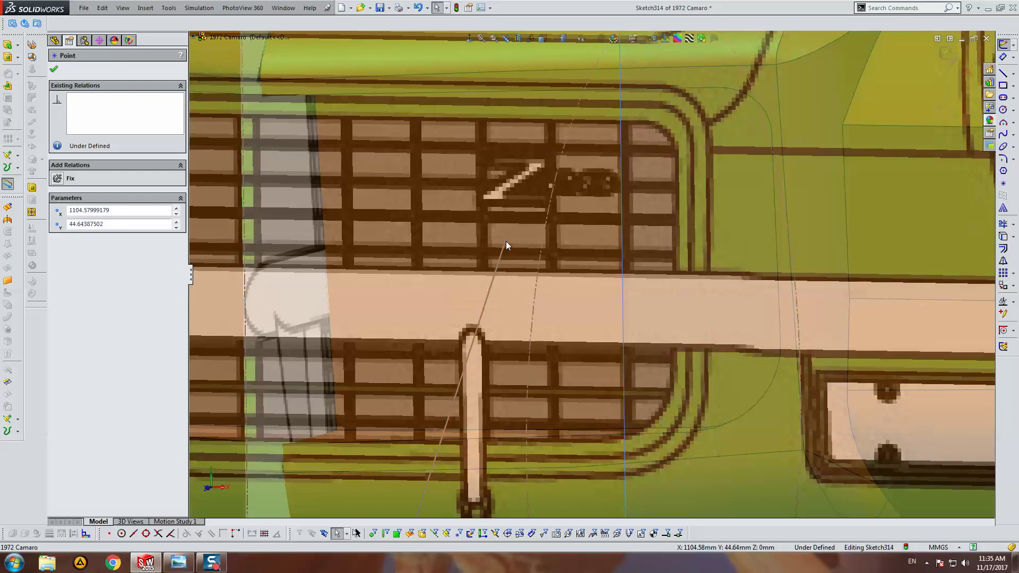
{"action": "left_click", "coordinate": [505, 244], "text": "ctrl"}
{"action": "scroll", "coordinate": [484, 305], "scroll_direction": "up", "scroll_amount": 10}
{"action": "left_click", "coordinate": [598, 339]}
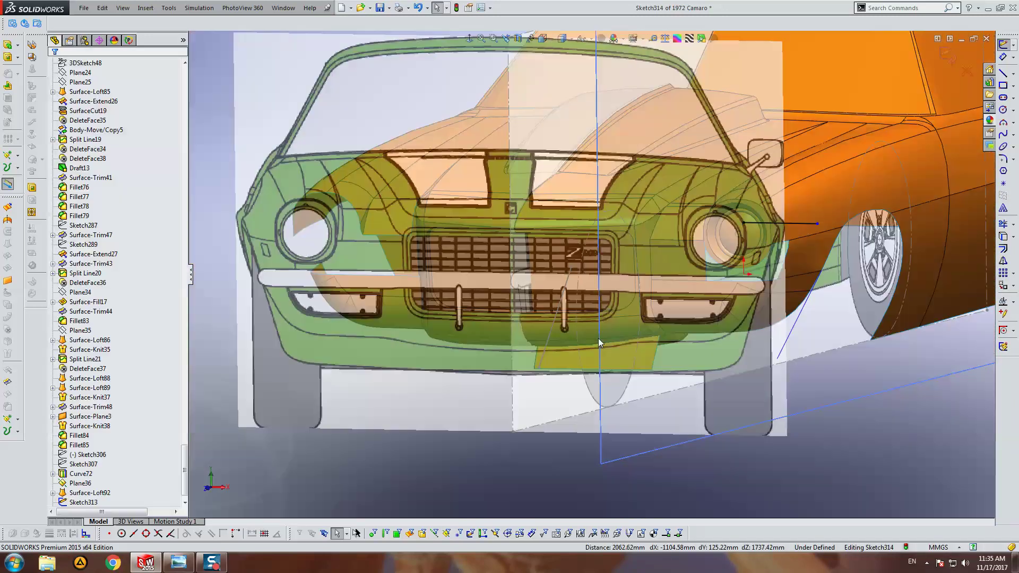
{"action": "mouse_move", "coordinate": [672, 337]}
{"action": "middle_mouse_down"}
{"action": "mouse_move", "coordinate": [755, 359]}
{"action": "mouse_move", "coordinate": [807, 299]}
{"action": "middle_mouse_up"}
{"action": "left_click", "coordinate": [822, 292]}
{"action": "key", "text": "ctrl+8"}
{"action": "scroll", "coordinate": [569, 291], "scroll_direction": "down", "scroll_amount": 3}
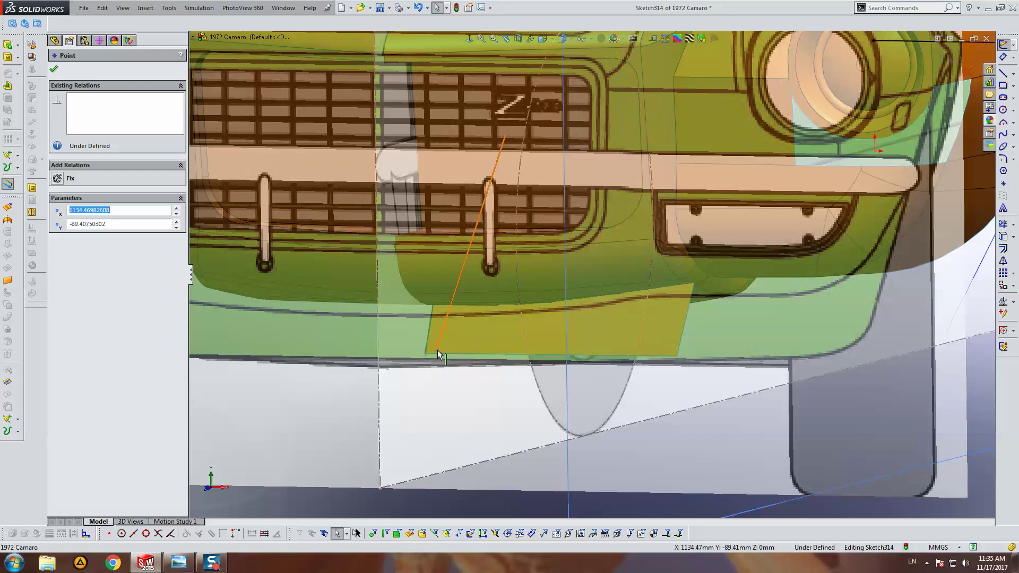
{"action": "left_click", "coordinate": [437, 350], "text": "ctrl"}
{"action": "key", "text": "Escape"}
{"action": "key", "text": "f"}
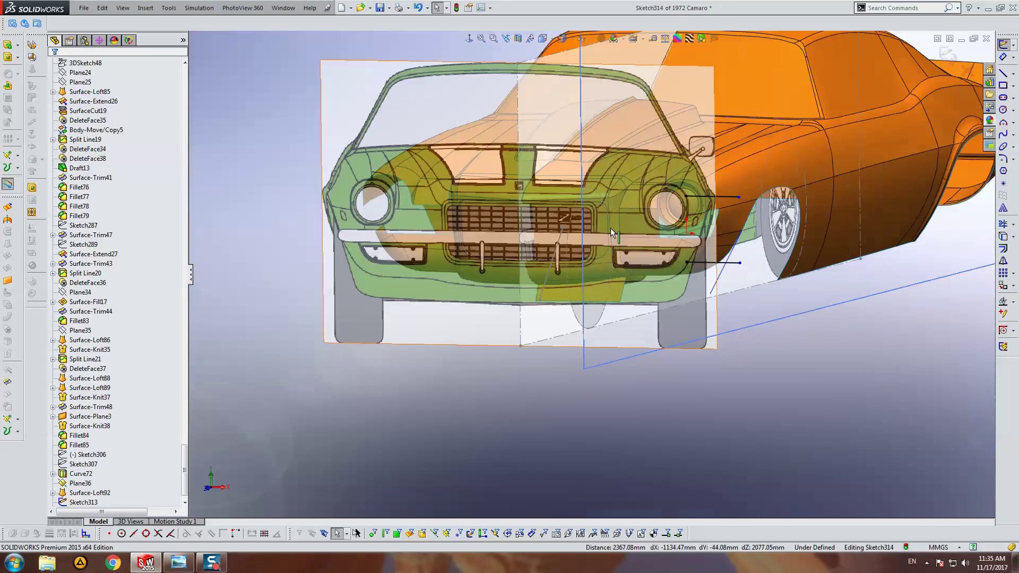
{"action": "key", "text": "ctrl+1"}
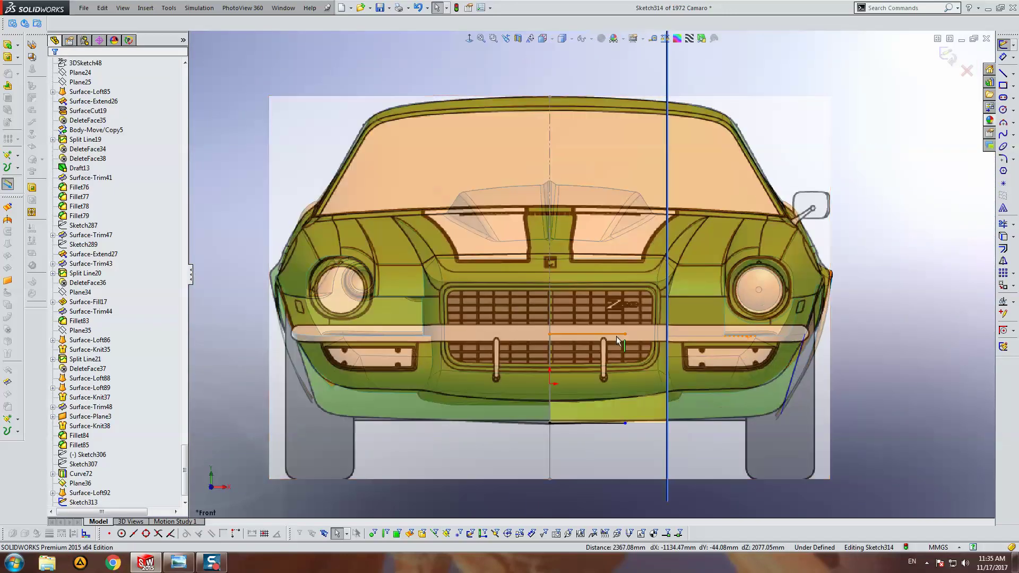
Step: Tie the upper line's right end to the fender's angled edge and end the lower line before the tyre
{"action": "left_click_drag", "start_coordinate": [654, 339], "coordinate": [872, 348]}
{"action": "scroll", "coordinate": [849, 345], "scroll_direction": "down", "scroll_amount": 4}
{"action": "scroll", "coordinate": [732, 334], "scroll_direction": "down", "scroll_amount": 2}
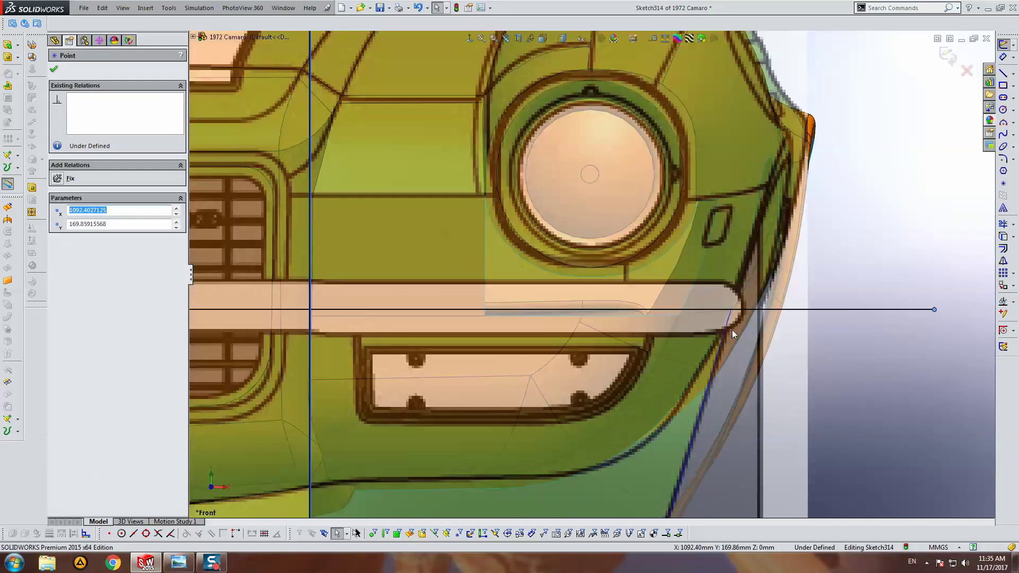
{"action": "left_click", "coordinate": [729, 320], "text": "ctrl"}
{"action": "left_click", "coordinate": [85, 258]}
{"action": "key", "text": "Escape"}
{"action": "scroll", "coordinate": [586, 320], "scroll_direction": "up", "scroll_amount": 3}
{"action": "scroll", "coordinate": [500, 370], "scroll_direction": "up", "scroll_amount": 2}
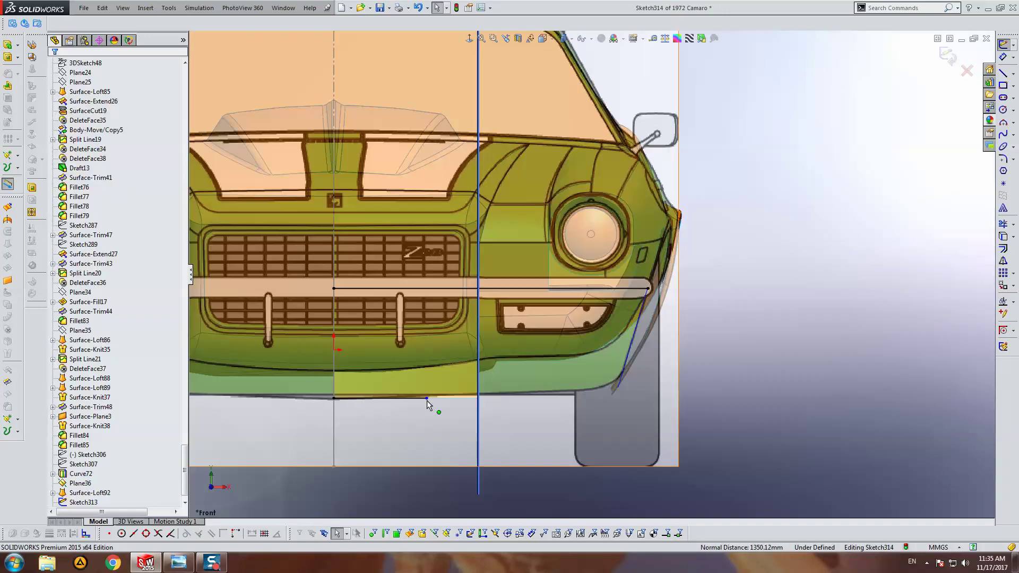
{"action": "left_click_drag", "start_coordinate": [419, 407], "coordinate": [632, 420]}
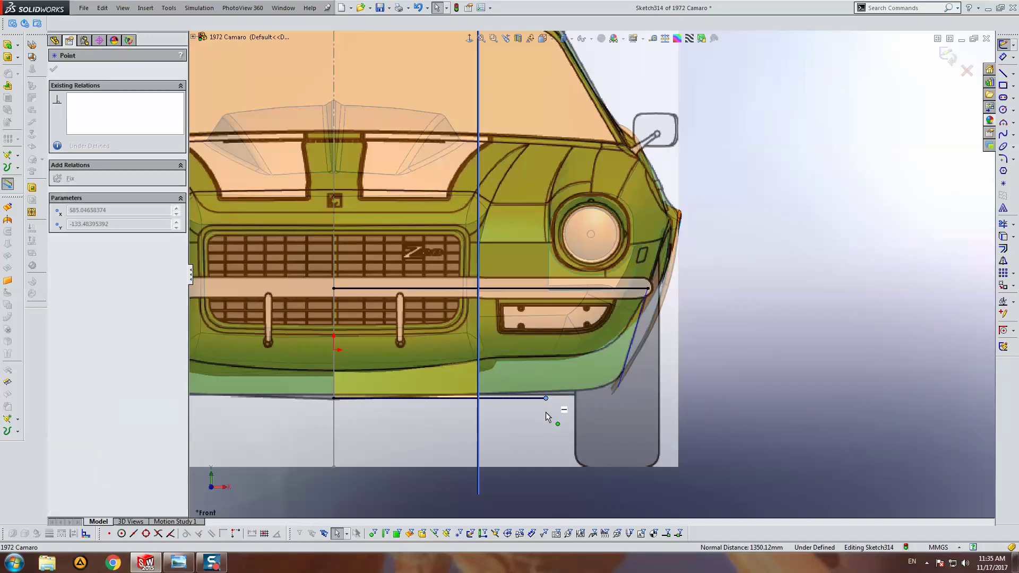
Step: Convert both horizontal lines to construction geometry
{"action": "left_click", "coordinate": [514, 288]}
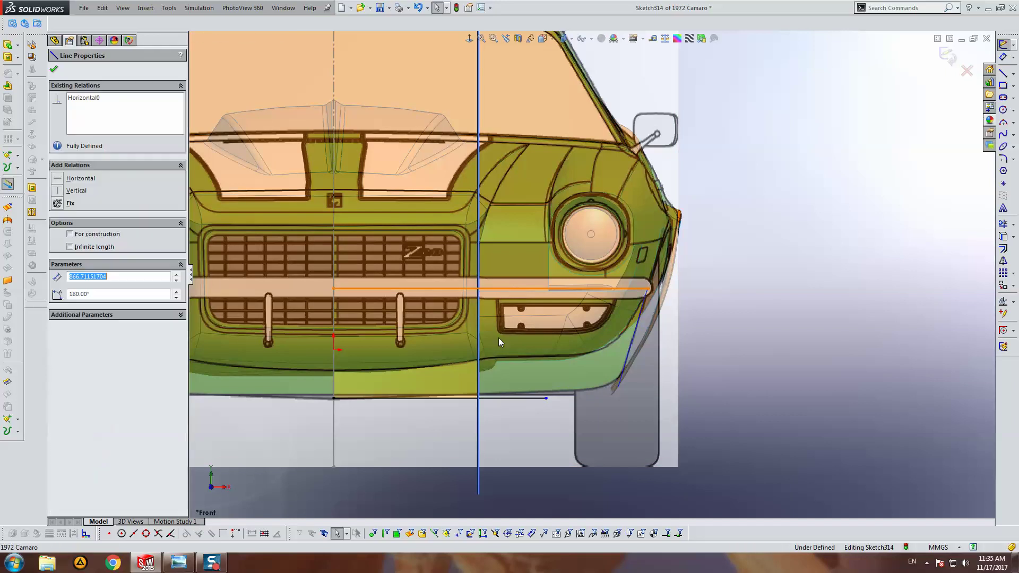
{"action": "left_click", "coordinate": [501, 398], "text": "ctrl"}
{"action": "left_click", "coordinate": [96, 346]}
{"action": "left_click", "coordinate": [732, 396]}
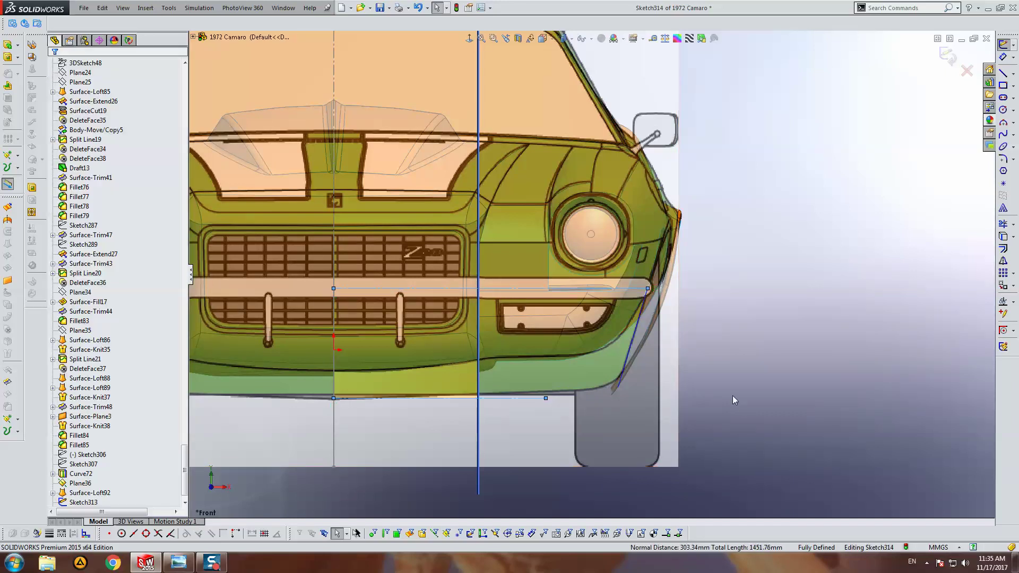
{"action": "scroll", "coordinate": [655, 370], "scroll_direction": "down", "scroll_amount": 3}
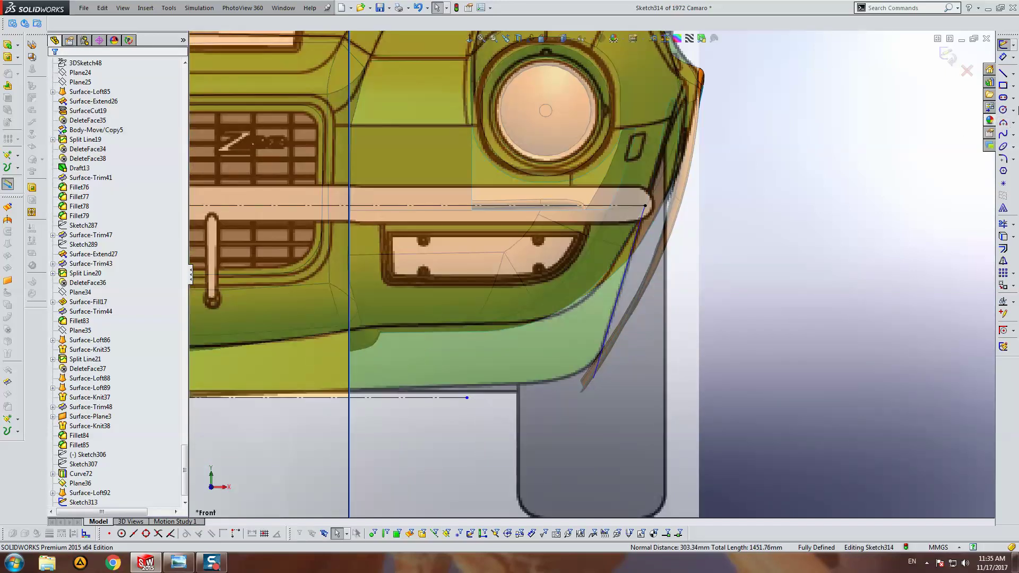
{"action": "left_click", "coordinate": [1004, 74]}
Step: Draw a sloped line from the bumper's lower corner down onto the bottom line
{"action": "left_click", "coordinate": [645, 205]}
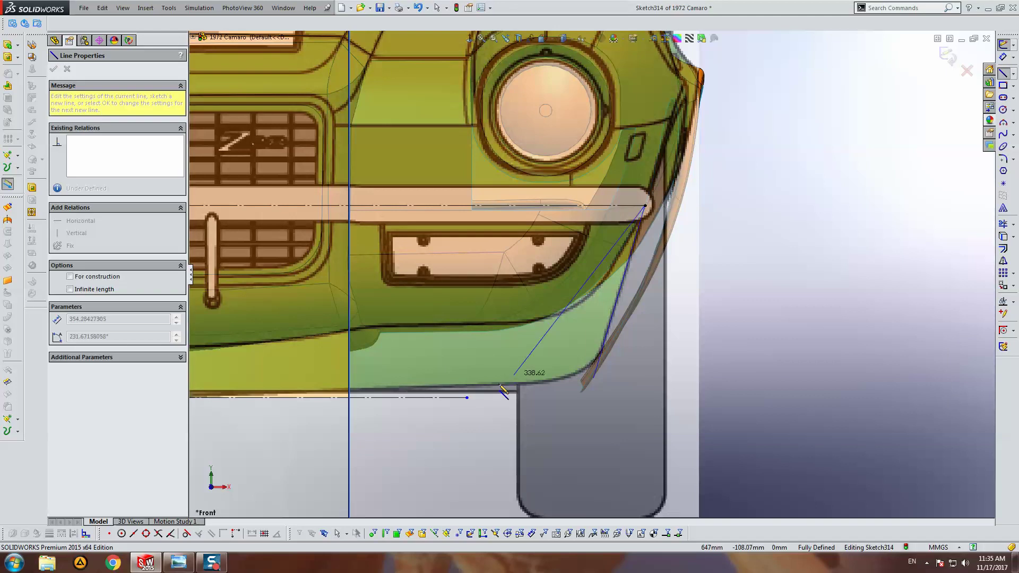
{"action": "left_click", "coordinate": [467, 397]}
{"action": "key", "text": "Escape"}
{"action": "left_click_drag", "start_coordinate": [467, 397], "coordinate": [526, 410]}
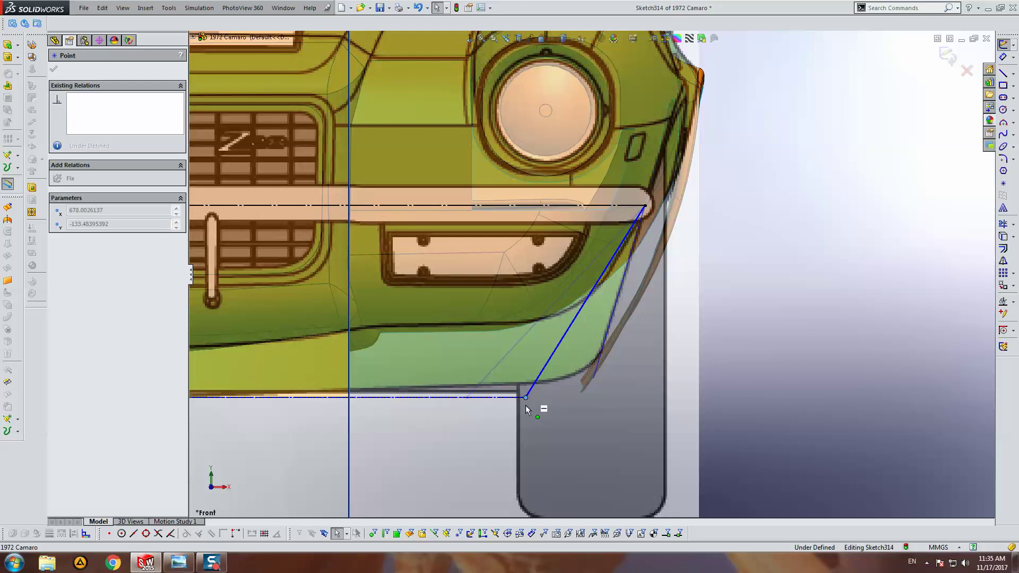
{"action": "key", "text": "Escape"}
Step: Dimension the sloped line at 125° to the bottom line and close Sketch314
{"action": "left_click", "coordinate": [1002, 57]}
{"action": "left_click", "coordinate": [531, 391]}
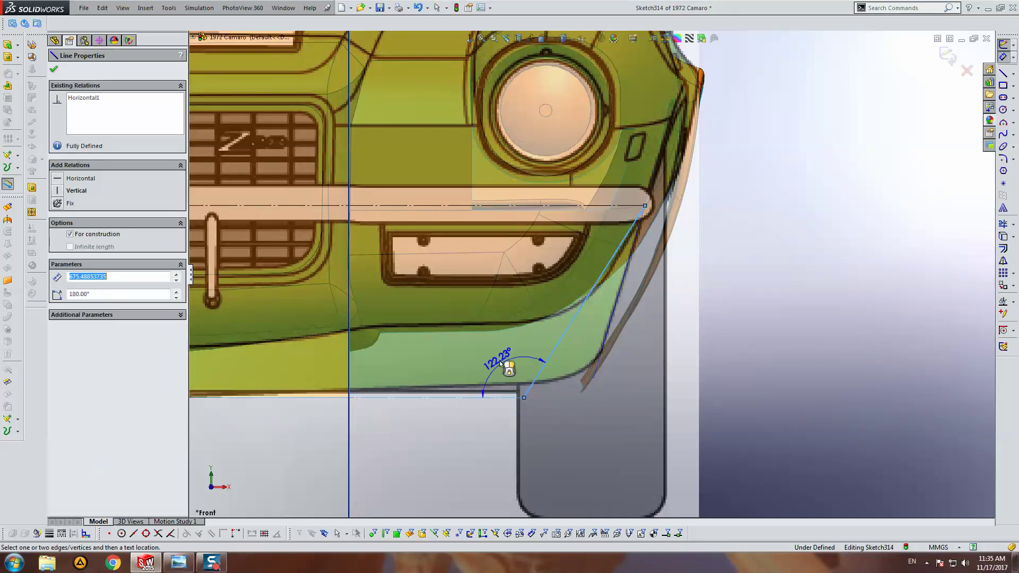
{"action": "left_click", "coordinate": [496, 364]}
{"action": "type", "text": "125"}
{"action": "key", "text": "Return"}
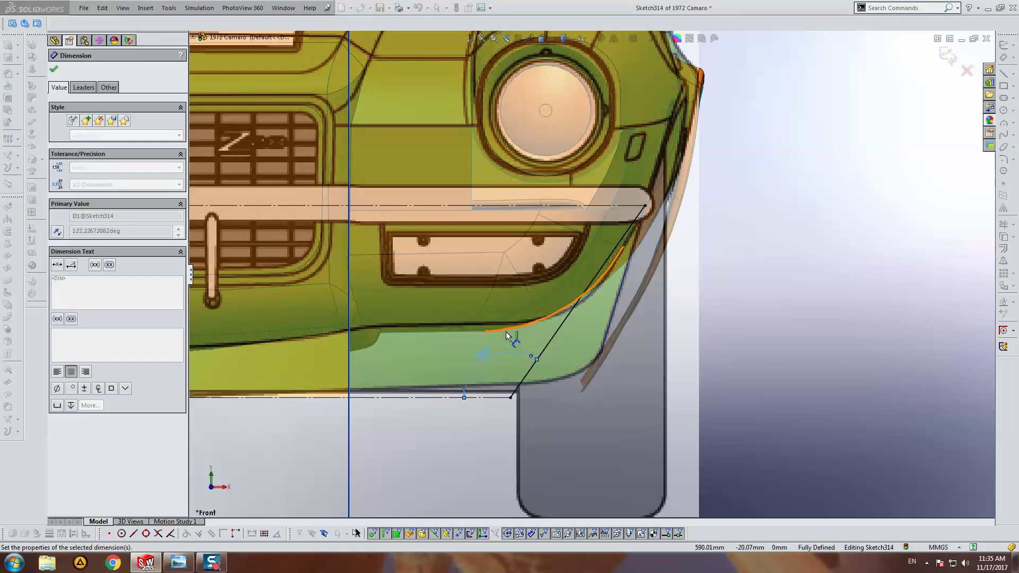
{"action": "key", "text": "Escape"}
{"action": "left_click", "coordinate": [949, 61]}
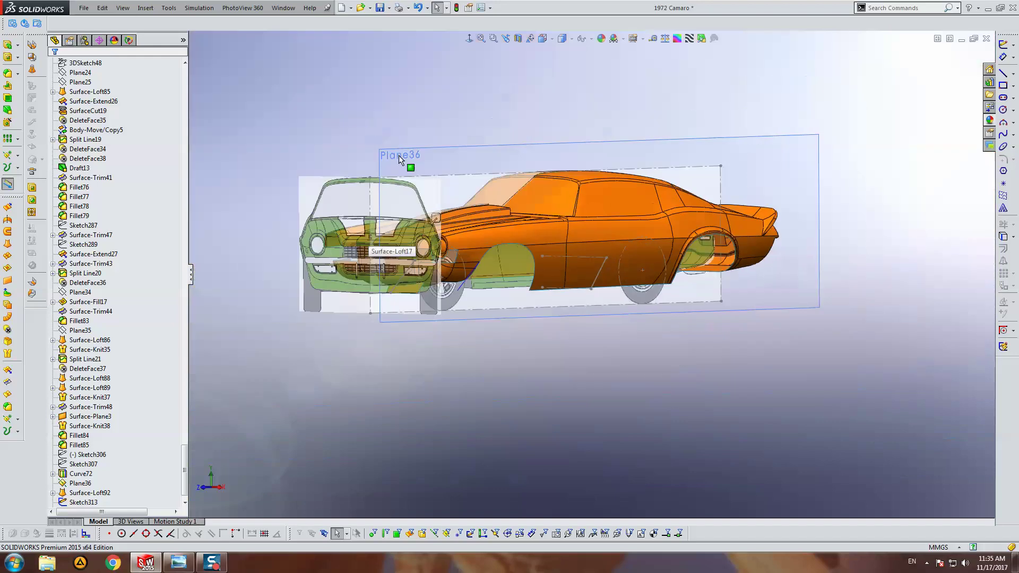
Step: Create a sketch-on-sketch Projected Curve from Sketch313 and Sketch314, then inspect it by the front wheel
{"action": "right_click", "coordinate": [394, 166]}
{"action": "left_click", "coordinate": [491, 246]}
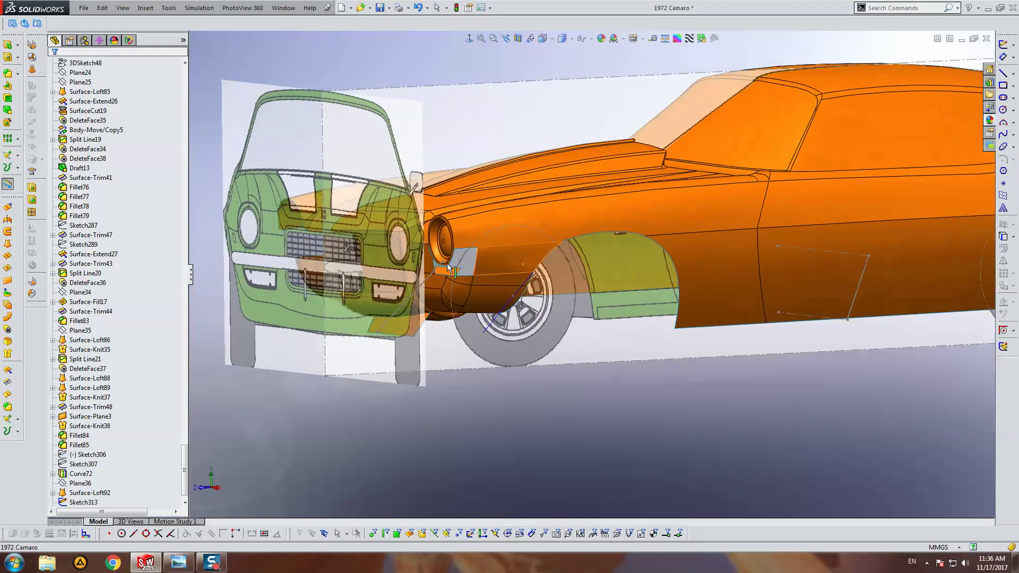
{"action": "scroll", "coordinate": [107, 493], "scroll_direction": "down", "scroll_amount": 1}
{"action": "left_click", "coordinate": [83, 492], "text": "ctrl"}
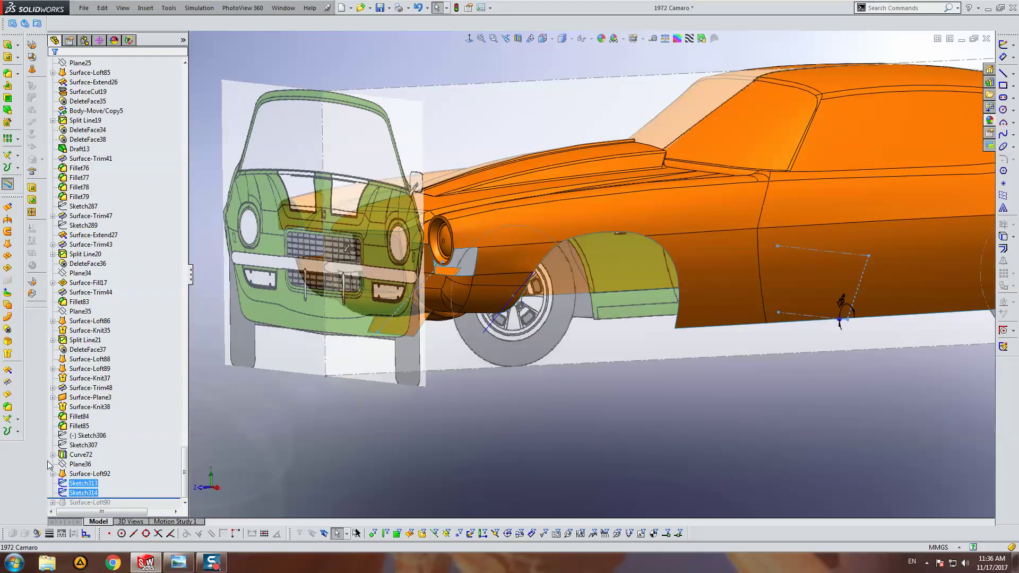
{"action": "left_click", "coordinate": [17, 431]}
{"action": "left_click", "coordinate": [91, 433]}
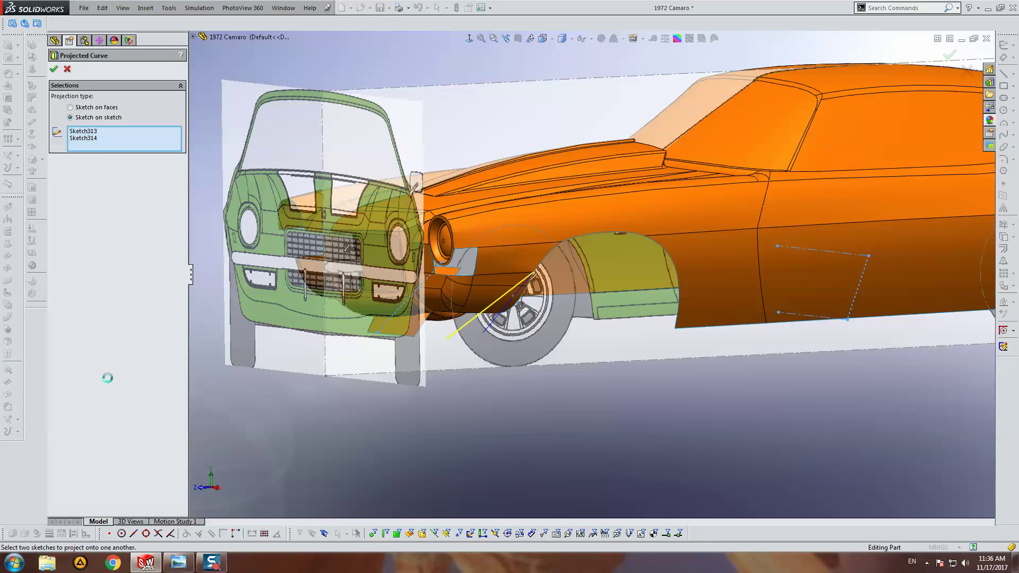
{"action": "scroll", "coordinate": [410, 338], "scroll_direction": "down", "scroll_amount": 2}
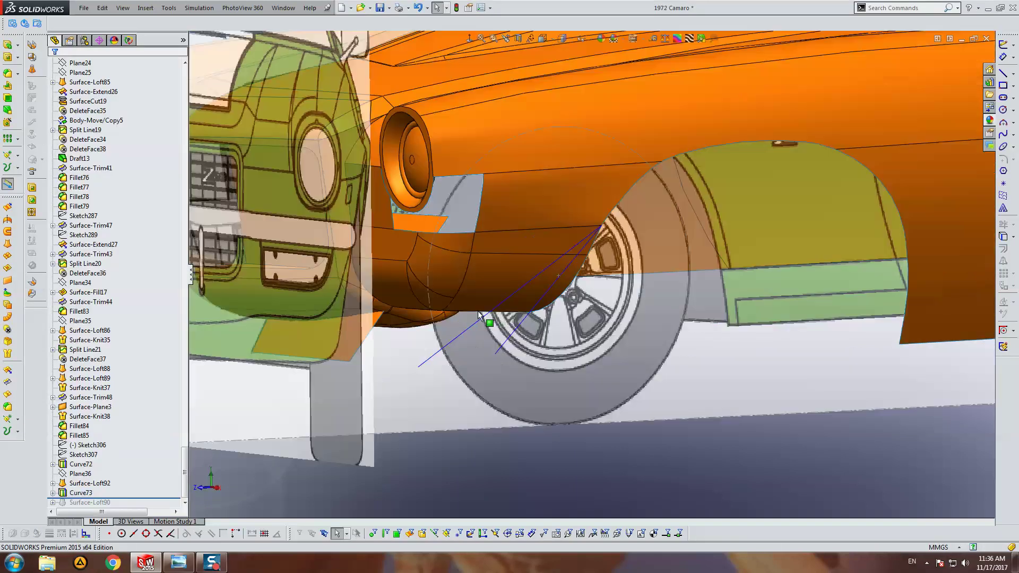
{"action": "scroll", "coordinate": [435, 338], "scroll_direction": "down", "scroll_amount": 2}
{"action": "scroll", "coordinate": [459, 340], "scroll_direction": "down", "scroll_amount": 1}
{"action": "mouse_move", "coordinate": [466, 343]}
{"action": "middle_mouse_down"}
{"action": "mouse_move", "coordinate": [491, 336]}
{"action": "mouse_move", "coordinate": [521, 228]}
{"action": "mouse_move", "coordinate": [523, 291]}
{"action": "mouse_move", "coordinate": [550, 296]}
{"action": "mouse_move", "coordinate": [479, 421]}
{"action": "mouse_move", "coordinate": [475, 501]}
{"action": "mouse_move", "coordinate": [575, 469]}
{"action": "mouse_move", "coordinate": [514, 473]}
{"action": "mouse_move", "coordinate": [429, 405]}
{"action": "middle_mouse_up"}
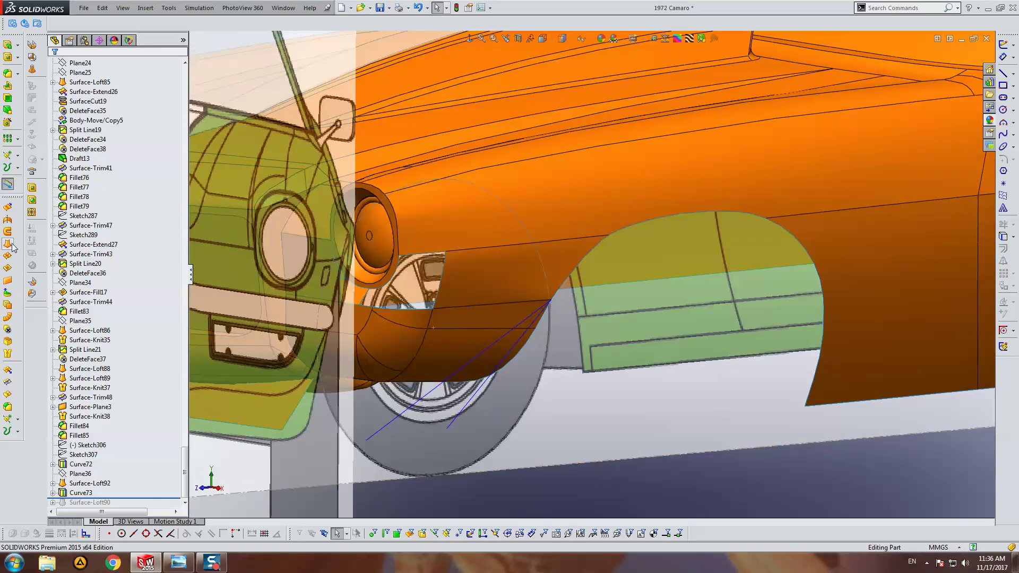
{"action": "left_click", "coordinate": [7, 244]}
{"action": "left_click", "coordinate": [414, 406]}
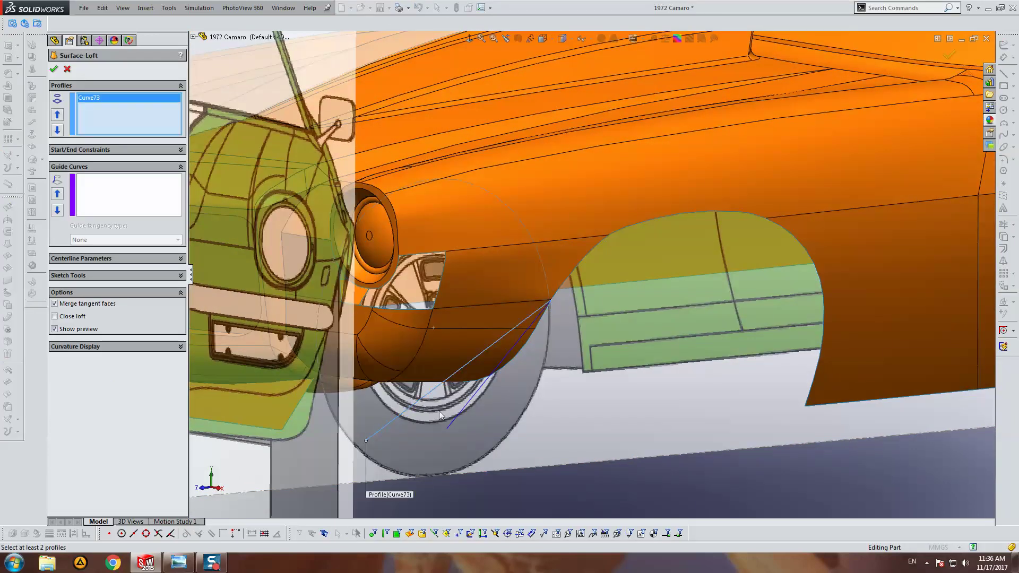
{"action": "left_click", "coordinate": [453, 421]}
{"action": "mouse_move", "coordinate": [525, 412]}
{"action": "middle_mouse_down"}
{"action": "mouse_move", "coordinate": [521, 357]}
{"action": "mouse_move", "coordinate": [371, 266]}
{"action": "middle_mouse_up"}
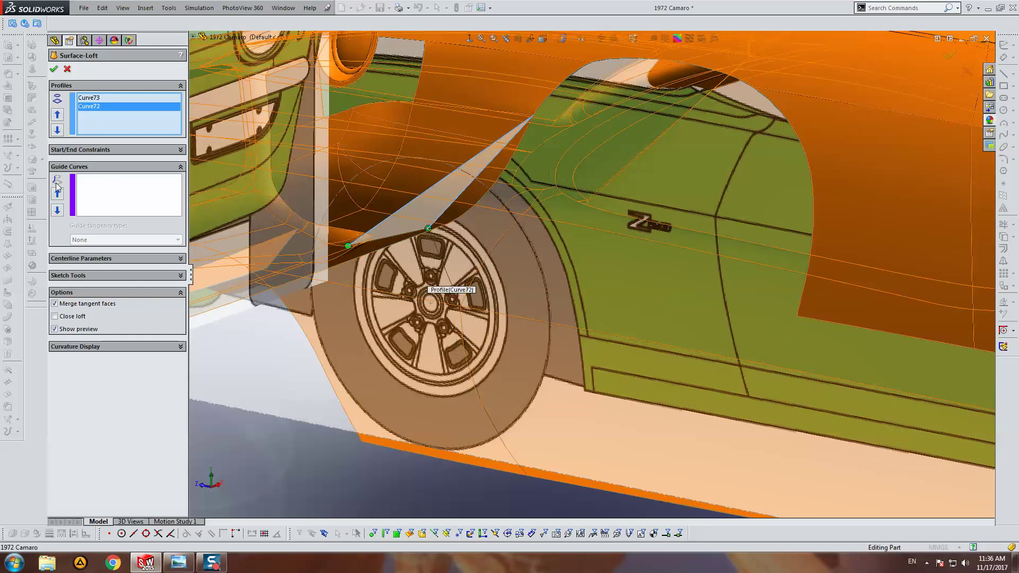
{"action": "left_click", "coordinate": [106, 152]}
{"action": "left_click", "coordinate": [95, 199]}
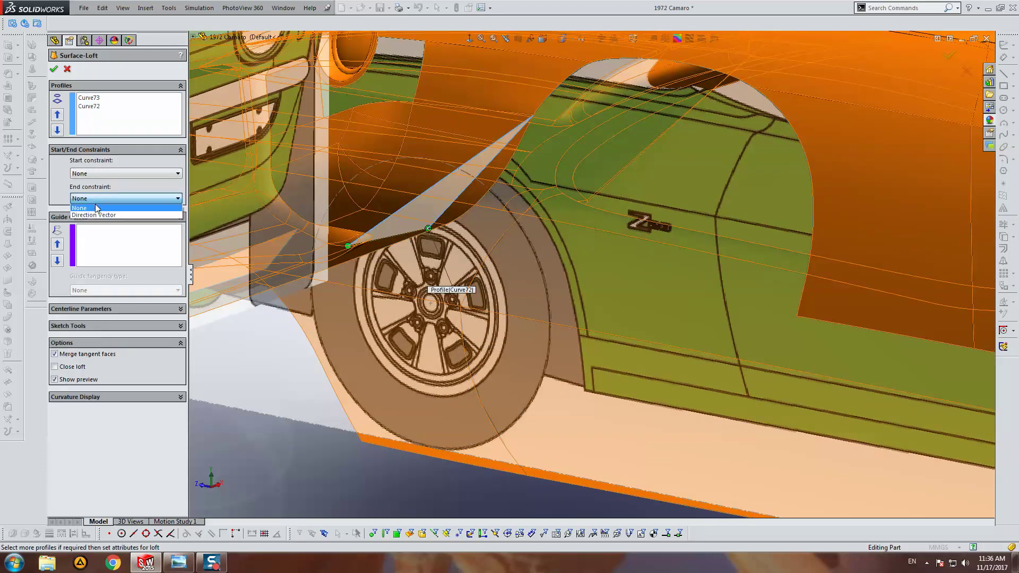
{"action": "left_click", "coordinate": [95, 174]}
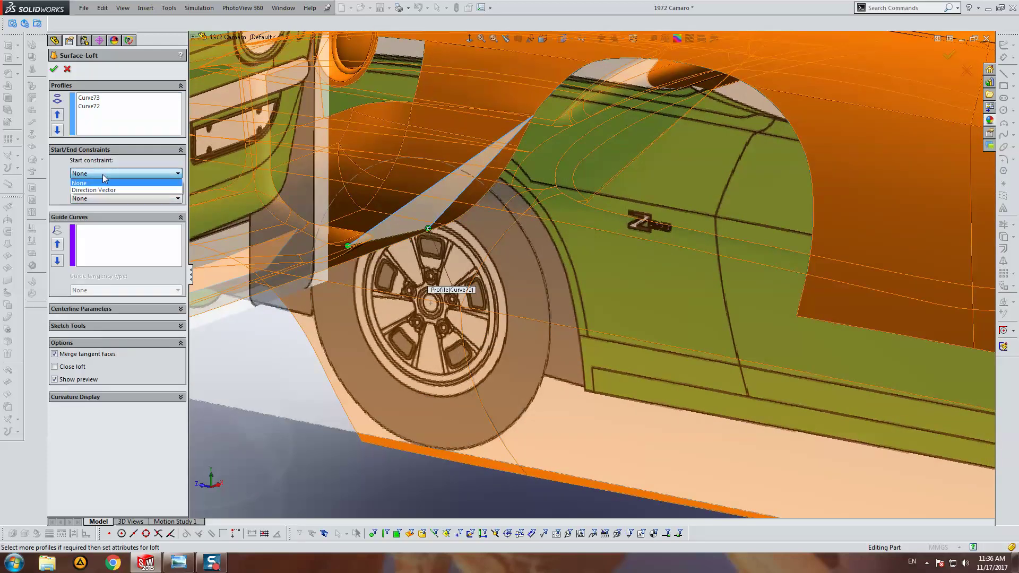
{"action": "key", "text": "Escape"}
{"action": "key", "text": "Escape"}
{"action": "mouse_move", "coordinate": [444, 234]}
{"action": "middle_mouse_down"}
{"action": "mouse_move", "coordinate": [394, 243]}
{"action": "mouse_move", "coordinate": [491, 169]}
{"action": "middle_mouse_up"}
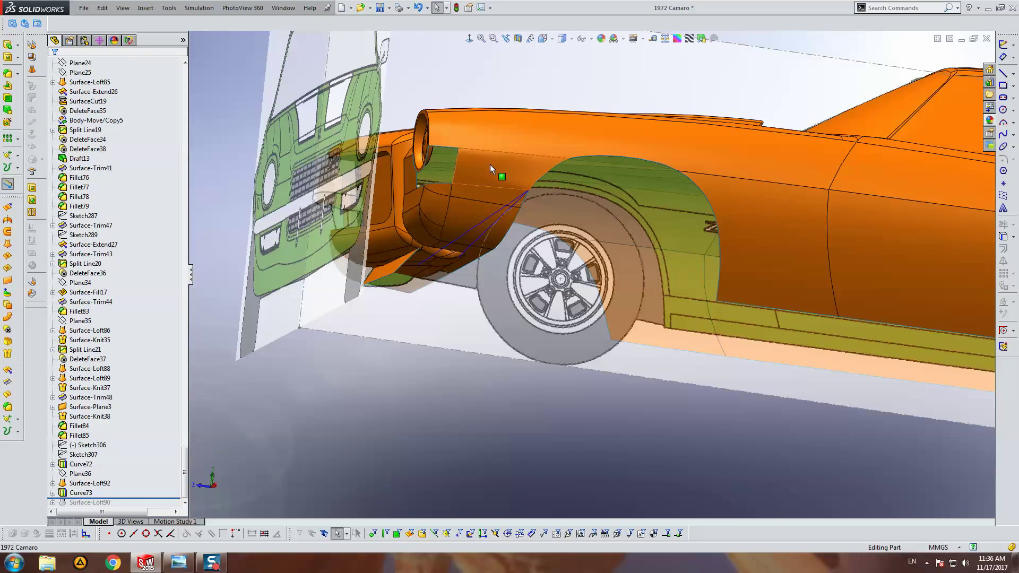
Step: Show the Sketch toolbar, hide sketch planes and the wheel, and orbit to the front corner
{"action": "right_click", "coordinate": [104, 29]}
{"action": "left_click", "coordinate": [220, 171]}
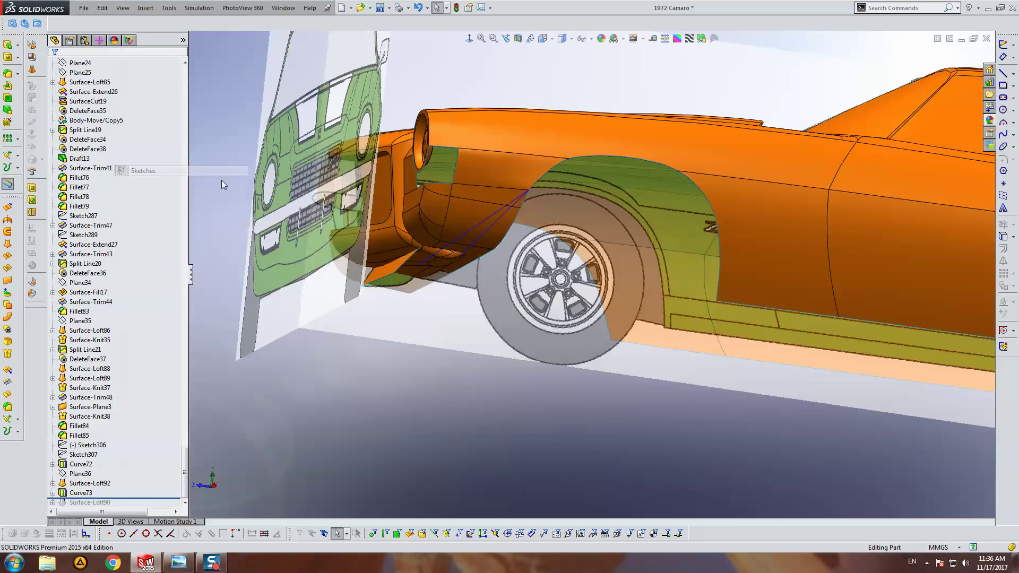
{"action": "key", "text": "f"}
{"action": "scroll", "coordinate": [531, 291], "scroll_direction": "down", "scroll_amount": 5}
{"action": "middle_click_drag", "start_coordinate": [564, 291], "coordinate": [659, 346]}
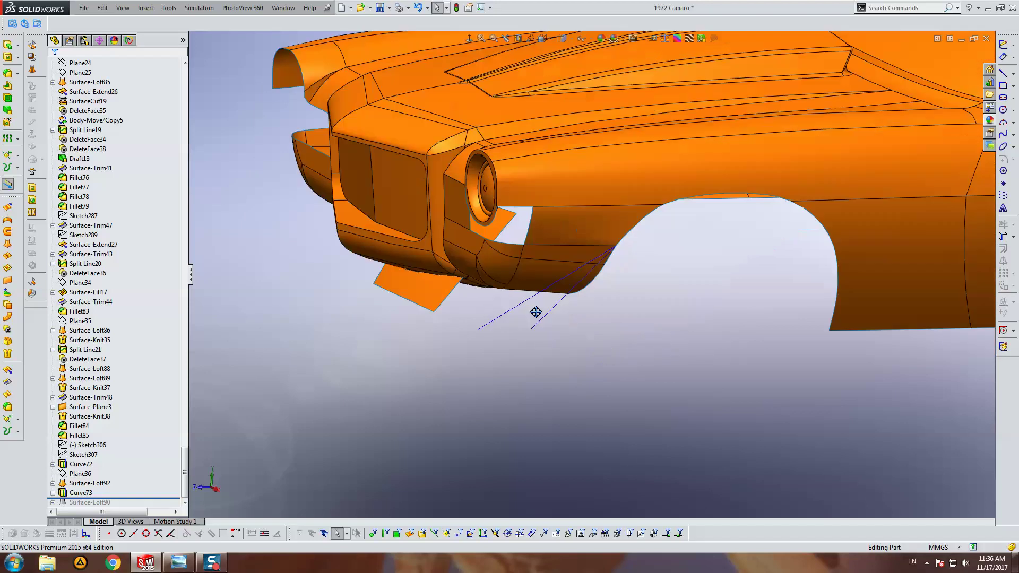
{"action": "left_click", "coordinate": [1014, 47]}
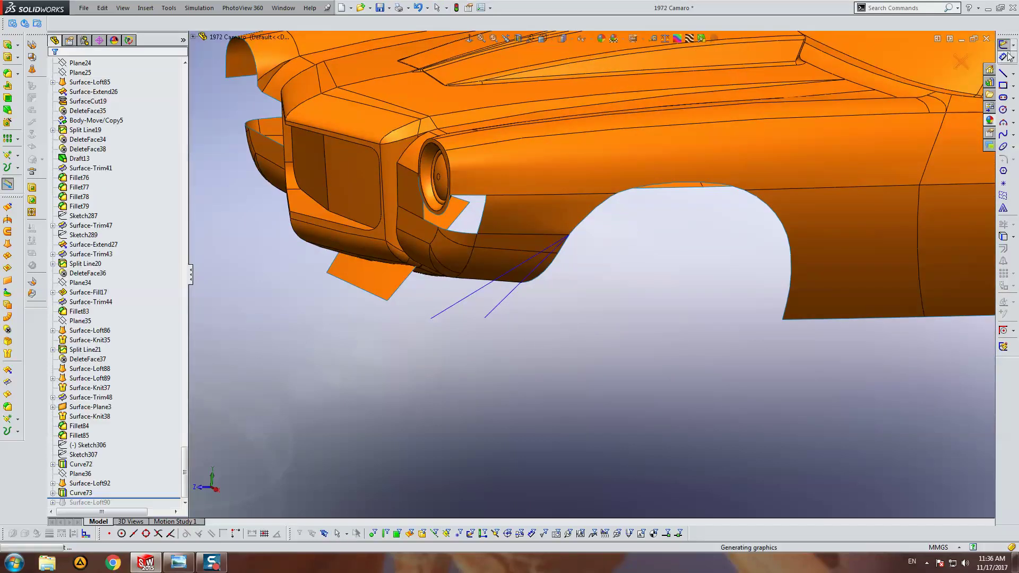
{"action": "left_click", "coordinate": [1014, 47]}
Step: In a new 3D sketch, draw a three-point spline from the flap corner, tangent to the flap edge
{"action": "left_click", "coordinate": [997, 63]}
{"action": "left_click", "coordinate": [1003, 134]}
{"action": "left_click", "coordinate": [387, 301]}
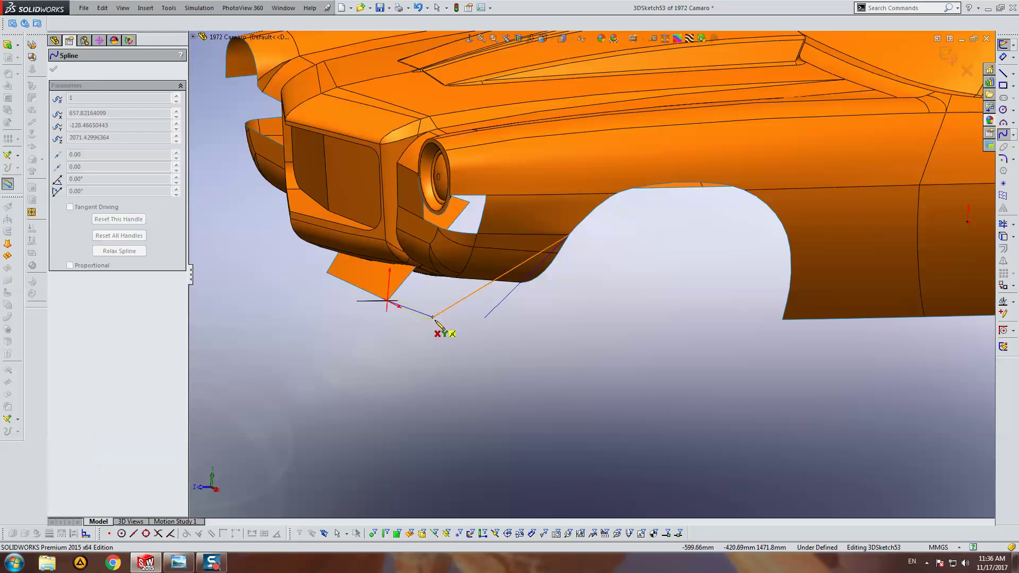
{"action": "left_click", "coordinate": [432, 319]}
{"action": "left_click", "coordinate": [484, 318]}
{"action": "key", "text": "Escape"}
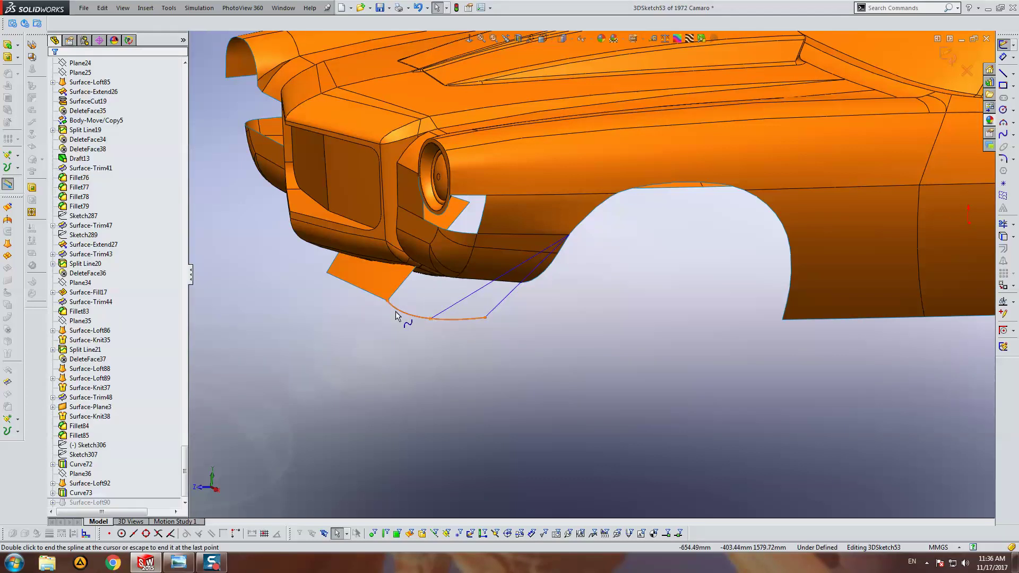
{"action": "left_click", "coordinate": [395, 312], "text": "ctrl"}
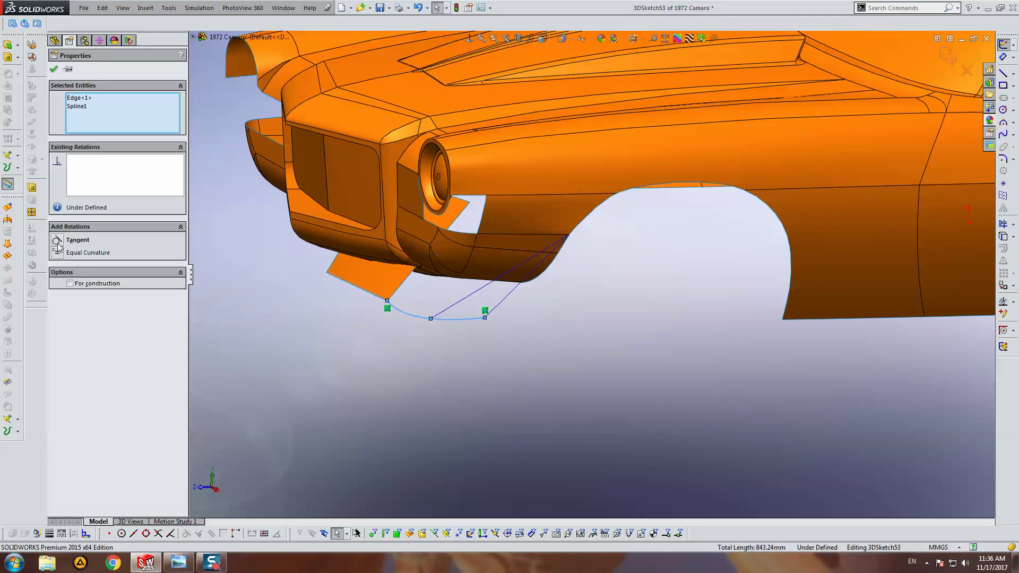
{"action": "key", "text": "Escape"}
Step: Drag the spline's points onto the projected line ends so it passes through the diagonal curve's lower end
{"action": "mouse_move", "coordinate": [386, 283]}
{"action": "middle_mouse_down"}
{"action": "mouse_move", "coordinate": [582, 372]}
{"action": "mouse_move", "coordinate": [552, 346]}
{"action": "middle_mouse_up"}
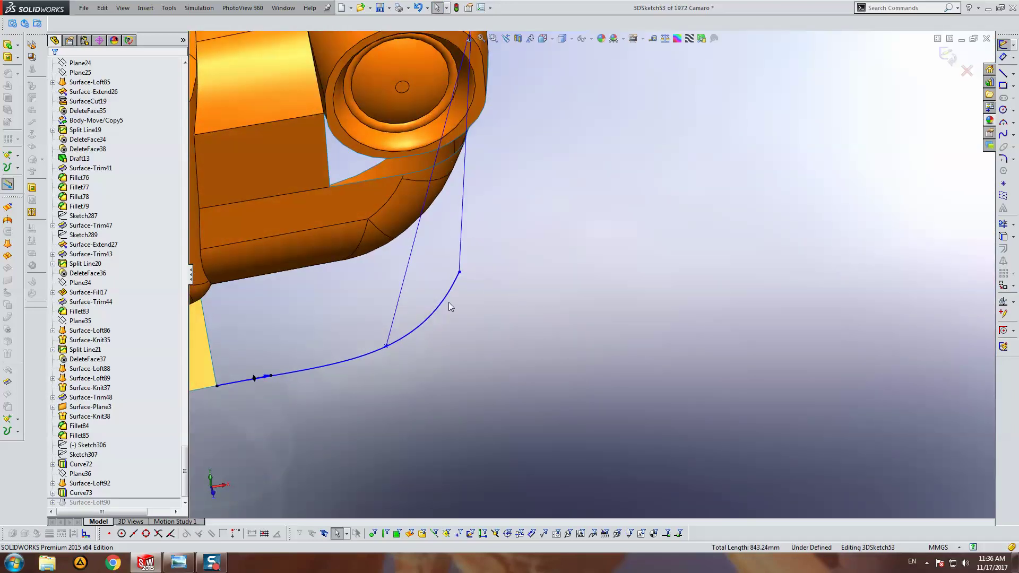
{"action": "left_click_drag", "start_coordinate": [386, 347], "coordinate": [378, 380]}
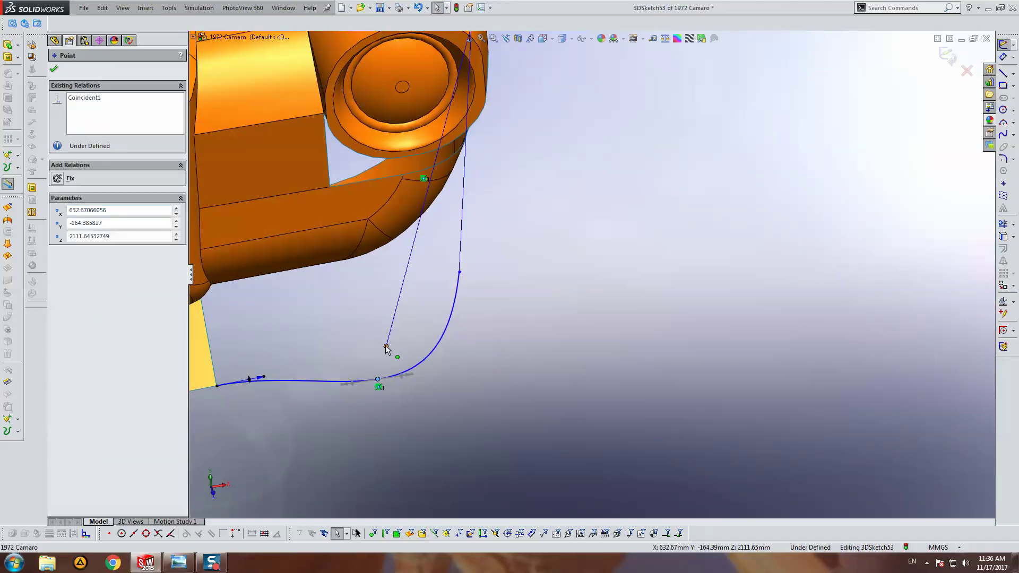
{"action": "key", "text": "Escape"}
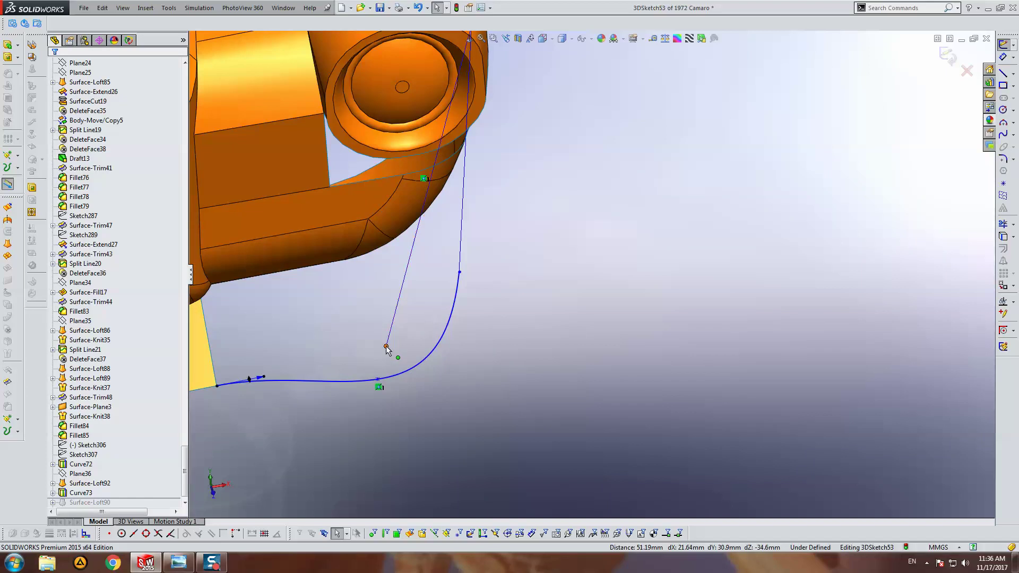
{"action": "left_click", "coordinate": [381, 378]}
{"action": "key", "text": "Escape"}
{"action": "left_click", "coordinate": [398, 304]}
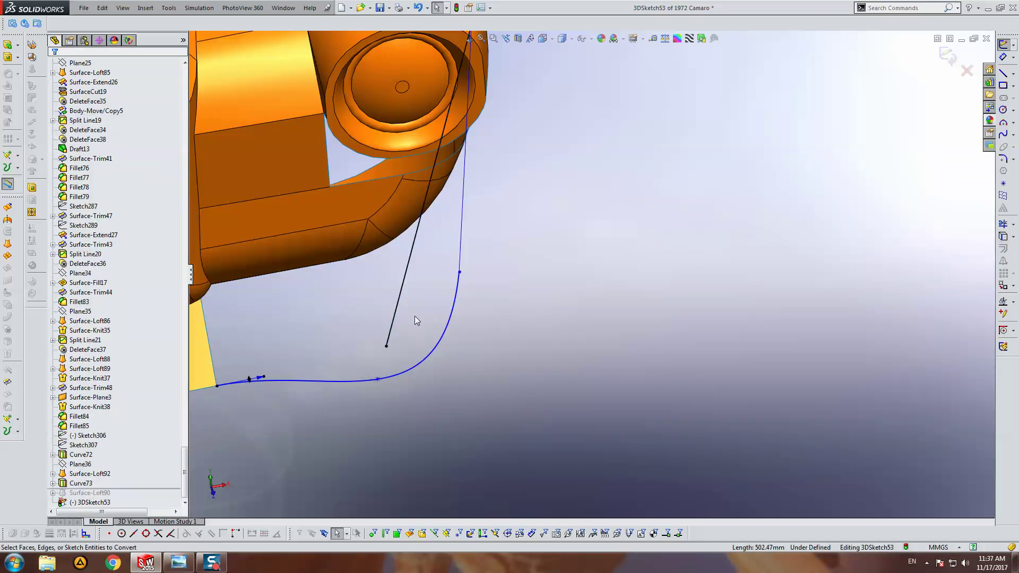
{"action": "left_click", "coordinate": [393, 317]}
{"action": "key", "text": "Escape"}
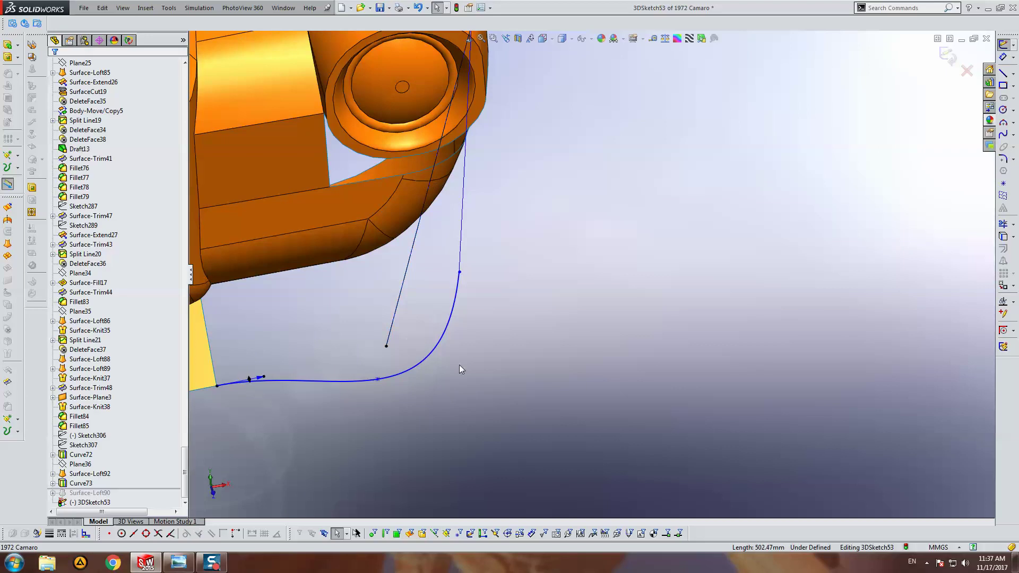
{"action": "left_click", "coordinate": [376, 378]}
{"action": "left_click_drag", "start_coordinate": [377, 379], "coordinate": [387, 346]}
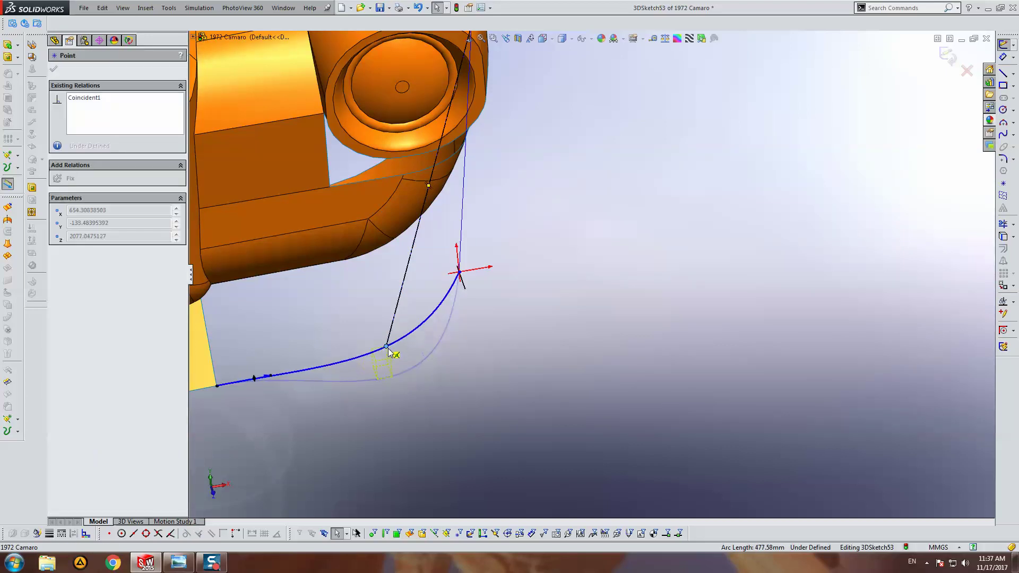
{"action": "left_click", "coordinate": [499, 371]}
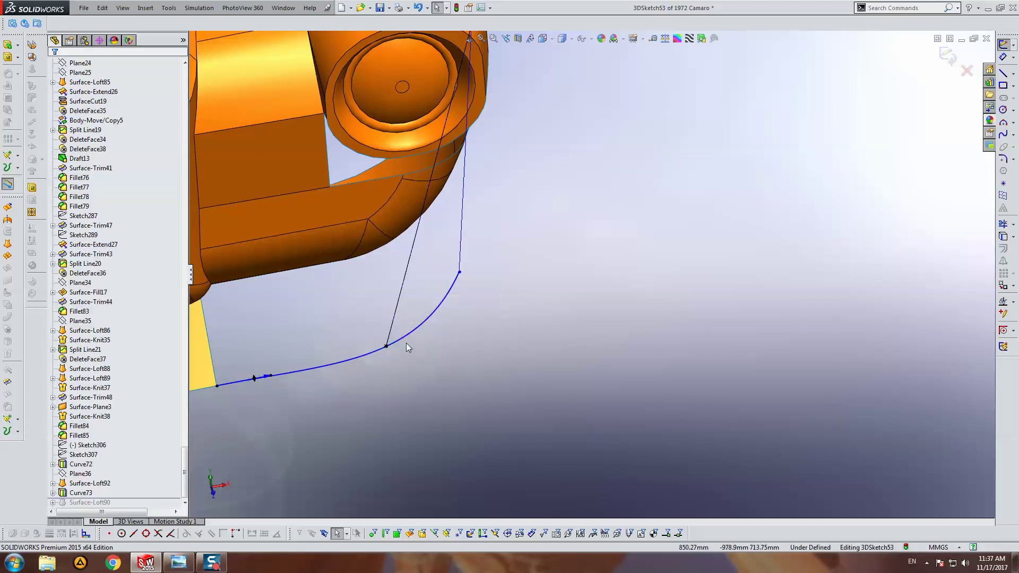
{"action": "left_click", "coordinate": [460, 273]}
{"action": "key", "text": "Escape"}
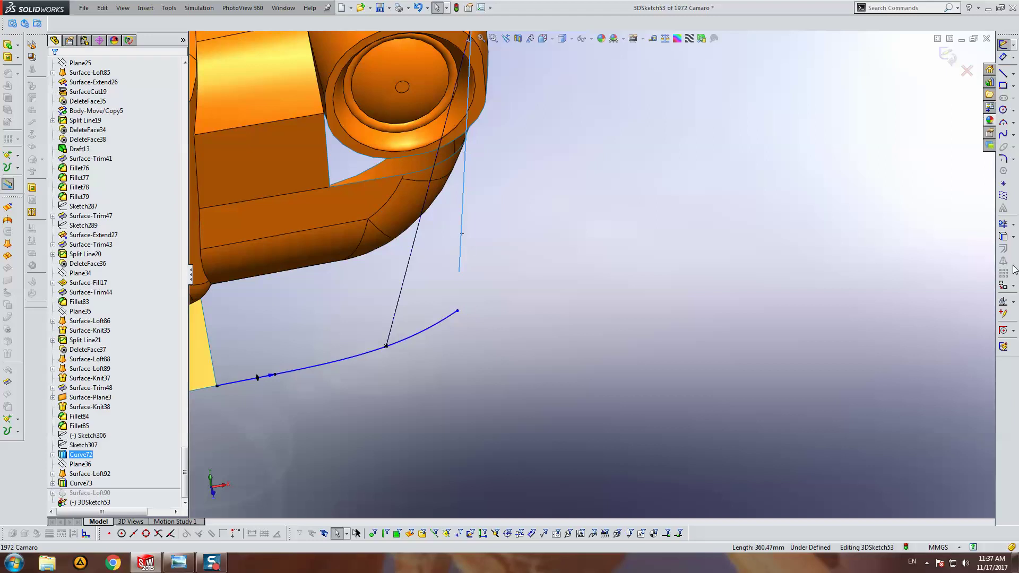
Step: Bring the short vertical line into the sketch and delete the old spline
{"action": "left_click", "coordinate": [1005, 238]}
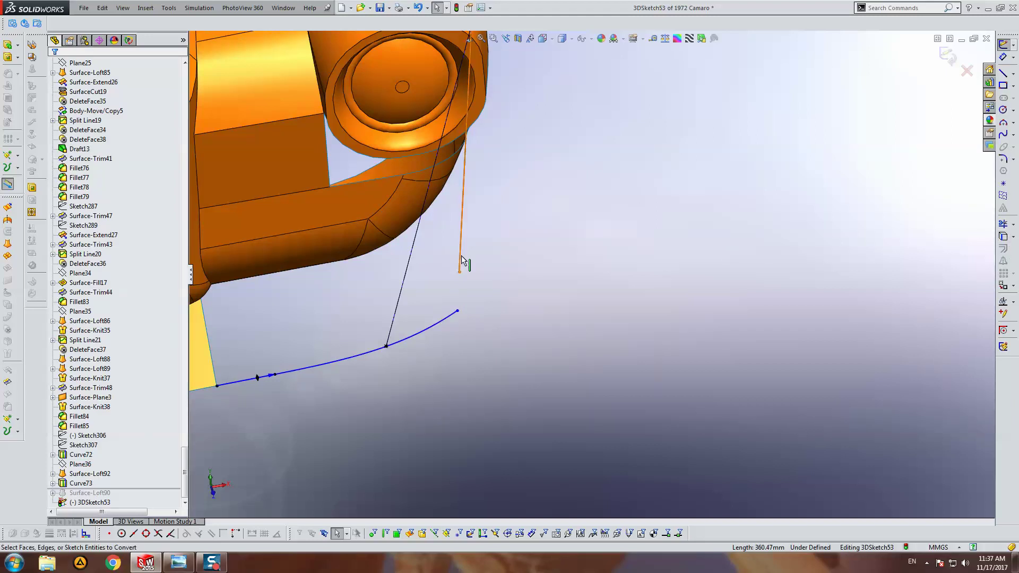
{"action": "left_click", "coordinate": [461, 260]}
{"action": "key", "text": "Escape"}
{"action": "left_click_drag", "start_coordinate": [458, 310], "coordinate": [460, 273]}
{"action": "key", "text": "Escape"}
{"action": "scroll", "coordinate": [478, 324], "scroll_direction": "up", "scroll_amount": 3}
{"action": "scroll", "coordinate": [417, 318], "scroll_direction": "down", "scroll_amount": 4}
{"action": "scroll", "coordinate": [351, 308], "scroll_direction": "up", "scroll_amount": 3}
{"action": "scroll", "coordinate": [568, 274], "scroll_direction": "down", "scroll_amount": 2}
{"action": "scroll", "coordinate": [556, 268], "scroll_direction": "down", "scroll_amount": 1}
{"action": "left_click", "coordinate": [552, 253]}
{"action": "key", "text": "Delete"}
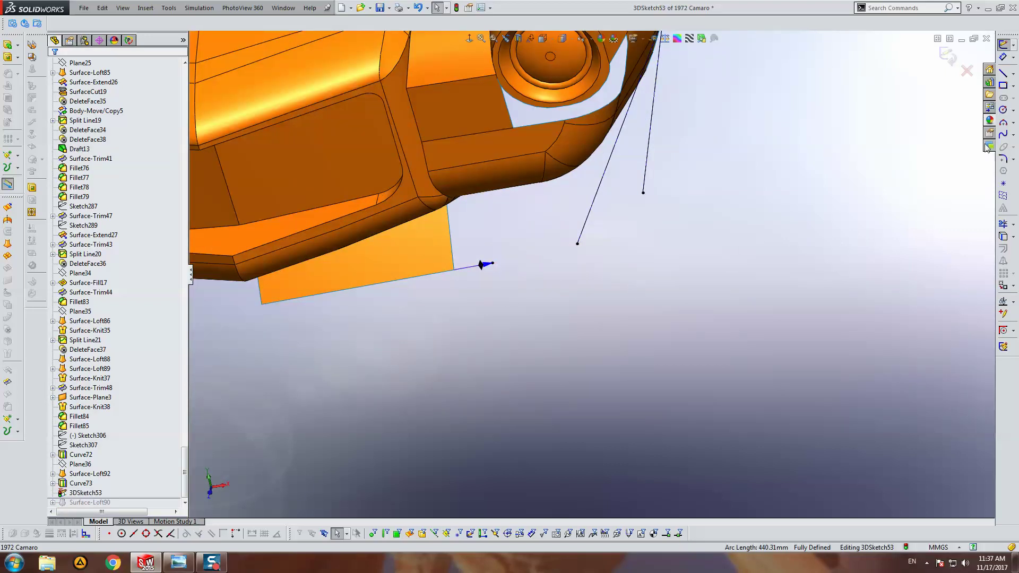
Step: Draw Line6 from the short line's end to the lower curve's endpoint
{"action": "left_click", "coordinate": [1003, 74]}
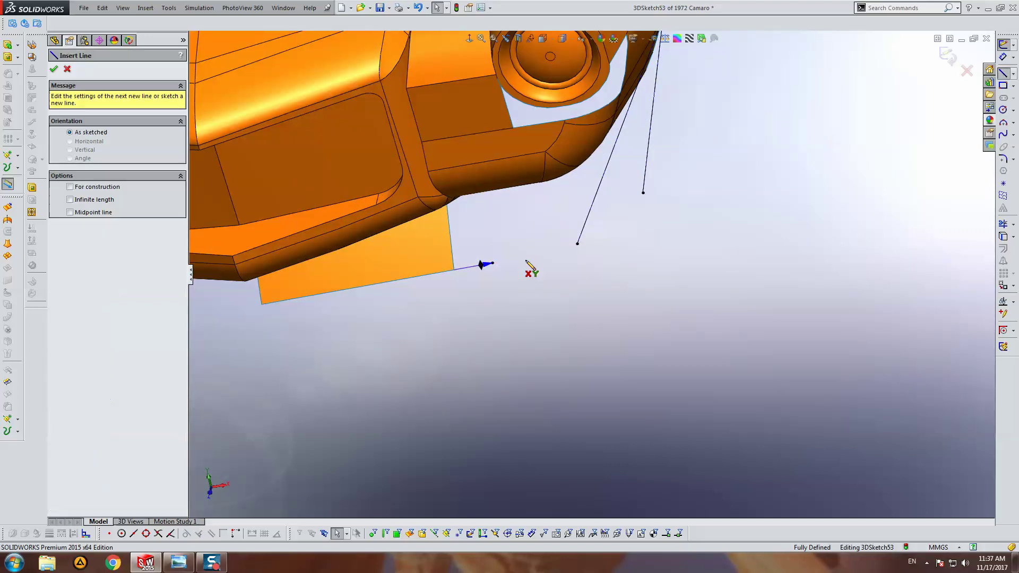
{"action": "left_click", "coordinate": [453, 271]}
{"action": "left_click", "coordinate": [578, 244]}
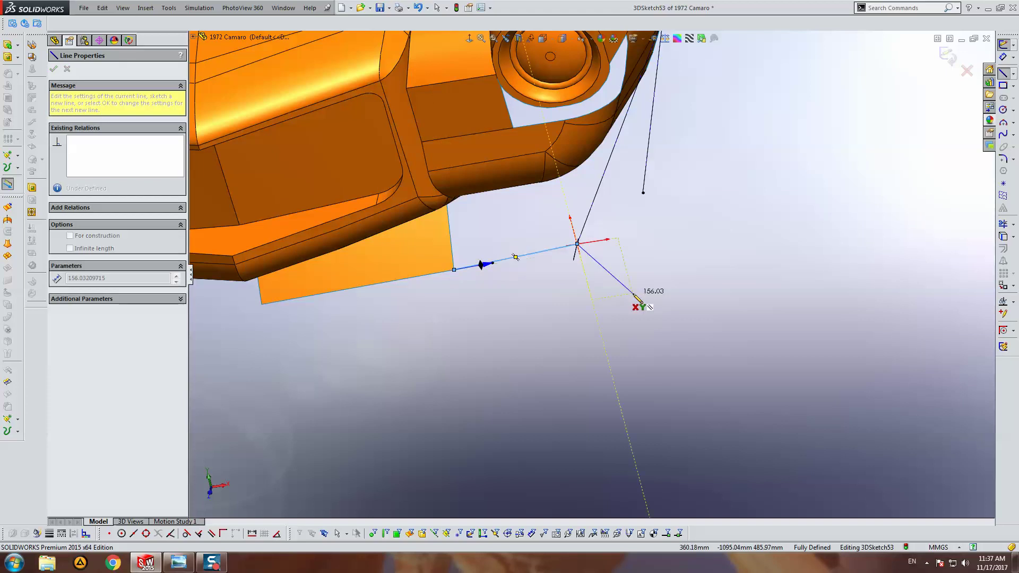
{"action": "key", "text": "Escape"}
Step: Add a spline from Line6's end to the other curve and make it tangent to Line6
{"action": "mouse_move", "coordinate": [622, 291]}
{"action": "middle_mouse_down"}
{"action": "mouse_move", "coordinate": [555, 296]}
{"action": "mouse_move", "coordinate": [496, 330]}
{"action": "mouse_move", "coordinate": [519, 337]}
{"action": "mouse_move", "coordinate": [702, 257]}
{"action": "middle_mouse_up"}
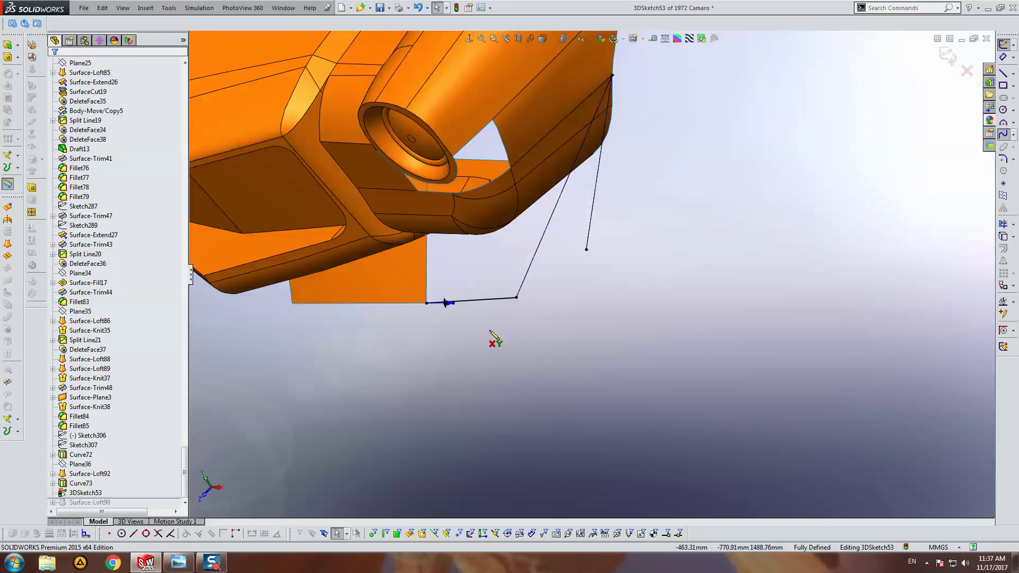
{"action": "left_click", "coordinate": [516, 297]}
{"action": "left_click", "coordinate": [586, 250]}
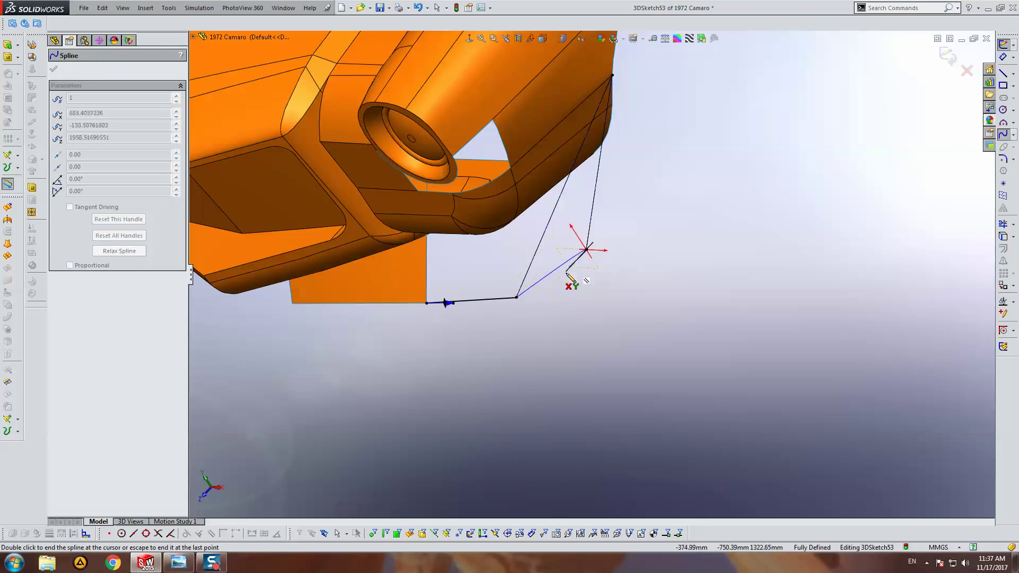
{"action": "key", "text": "Escape"}
{"action": "left_click", "coordinate": [544, 281]}
{"action": "left_click", "coordinate": [504, 298], "text": "ctrl"}
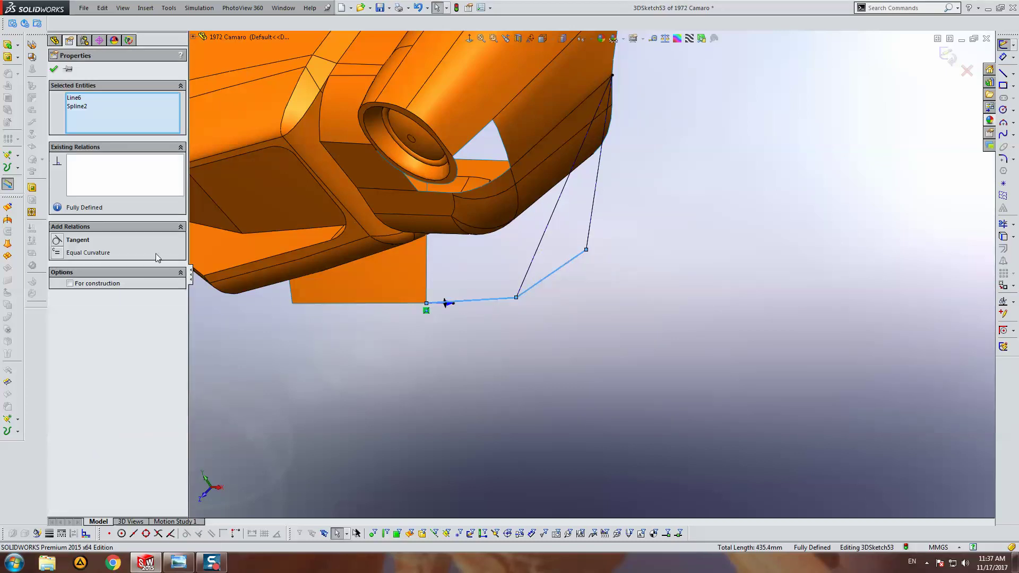
{"action": "mouse_move", "coordinate": [423, 262]}
{"action": "middle_mouse_down"}
{"action": "mouse_move", "coordinate": [607, 248]}
{"action": "mouse_move", "coordinate": [630, 223]}
{"action": "mouse_move", "coordinate": [629, 235]}
{"action": "middle_mouse_up"}
Step: Orbit to check the Tangent relation between Line6 and Spline2, then clear the selection
{"action": "mouse_move", "coordinate": [535, 177]}
{"action": "middle_mouse_down"}
{"action": "mouse_move", "coordinate": [462, 193]}
{"action": "mouse_move", "coordinate": [450, 175]}
{"action": "mouse_move", "coordinate": [466, 179]}
{"action": "mouse_move", "coordinate": [446, 170]}
{"action": "mouse_move", "coordinate": [457, 164]}
{"action": "mouse_move", "coordinate": [448, 159]}
{"action": "mouse_move", "coordinate": [469, 176]}
{"action": "middle_mouse_up"}
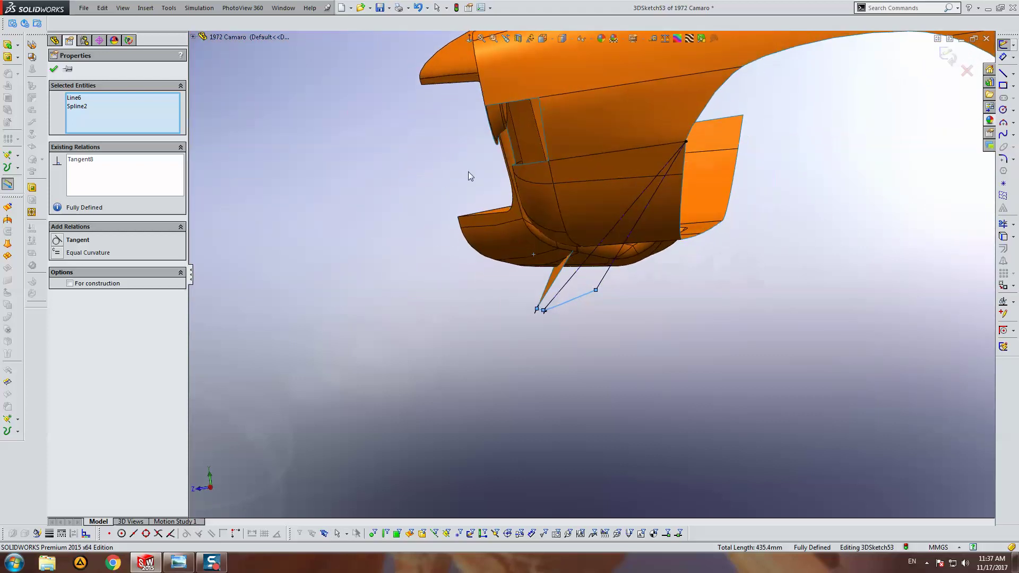
{"action": "mouse_move", "coordinate": [626, 280]}
{"action": "middle_mouse_down"}
{"action": "mouse_move", "coordinate": [594, 256]}
{"action": "mouse_move", "coordinate": [584, 227]}
{"action": "mouse_move", "coordinate": [579, 236]}
{"action": "mouse_move", "coordinate": [496, 218]}
{"action": "mouse_move", "coordinate": [502, 231]}
{"action": "mouse_move", "coordinate": [521, 228]}
{"action": "mouse_move", "coordinate": [509, 252]}
{"action": "mouse_move", "coordinate": [491, 250]}
{"action": "middle_mouse_up"}
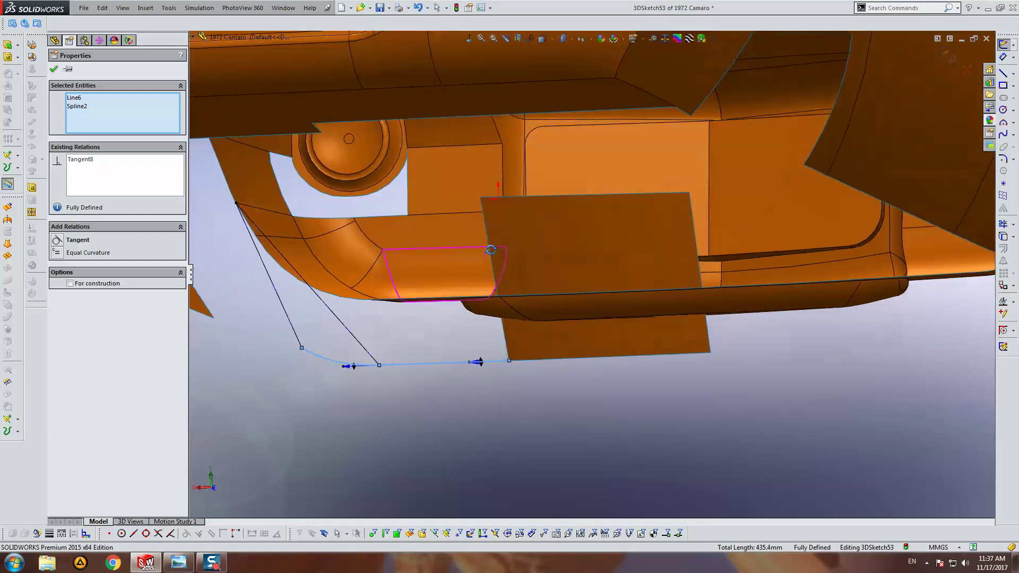
{"action": "key", "text": "Escape"}
Step: Draw a line from the patch's upper corner to the curves' top point, then exit 3DSketch53
{"action": "left_click", "coordinate": [1003, 74]}
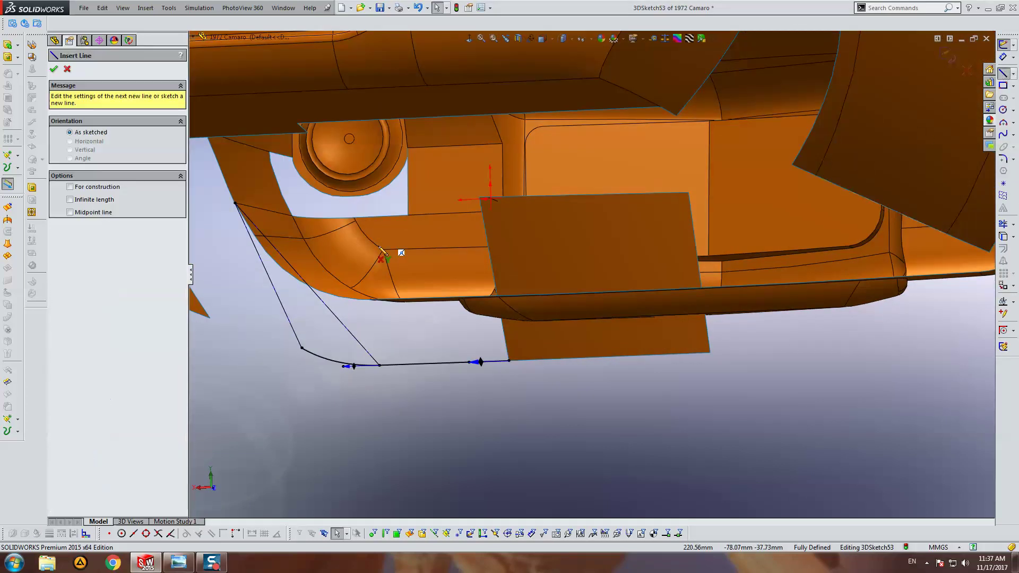
{"action": "left_click", "coordinate": [482, 199]}
{"action": "left_click", "coordinate": [237, 203]}
{"action": "key", "text": "Escape"}
{"action": "mouse_move", "coordinate": [399, 279]}
{"action": "middle_mouse_down"}
{"action": "mouse_move", "coordinate": [422, 301]}
{"action": "mouse_move", "coordinate": [616, 280]}
{"action": "mouse_move", "coordinate": [648, 312]}
{"action": "mouse_move", "coordinate": [457, 282]}
{"action": "mouse_move", "coordinate": [465, 226]}
{"action": "mouse_move", "coordinate": [462, 250]}
{"action": "middle_mouse_up"}
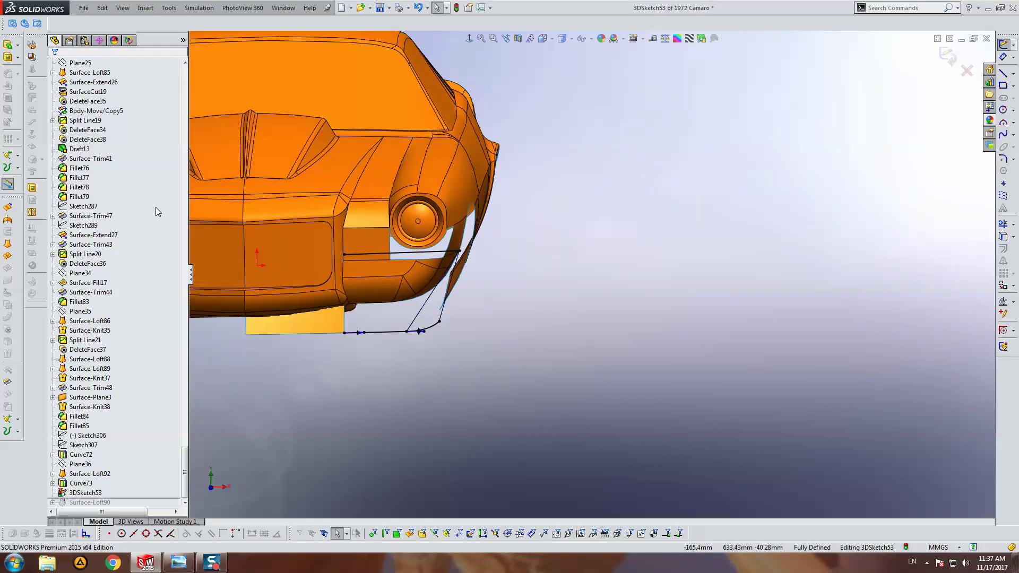
{"action": "left_click", "coordinate": [948, 57]}
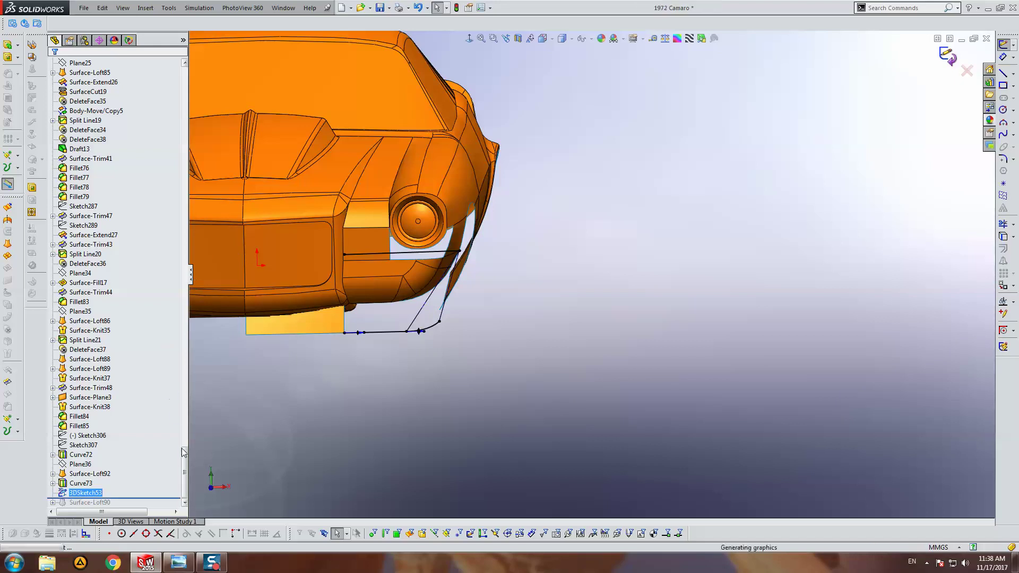
Step: Hide the Surface-Extend26 and Fillet85 car body surfaces
{"action": "scroll", "coordinate": [185, 460], "scroll_direction": "up", "scroll_amount": 1}
{"action": "left_click_drag", "start_coordinate": [184, 461], "coordinate": [186, 78]}
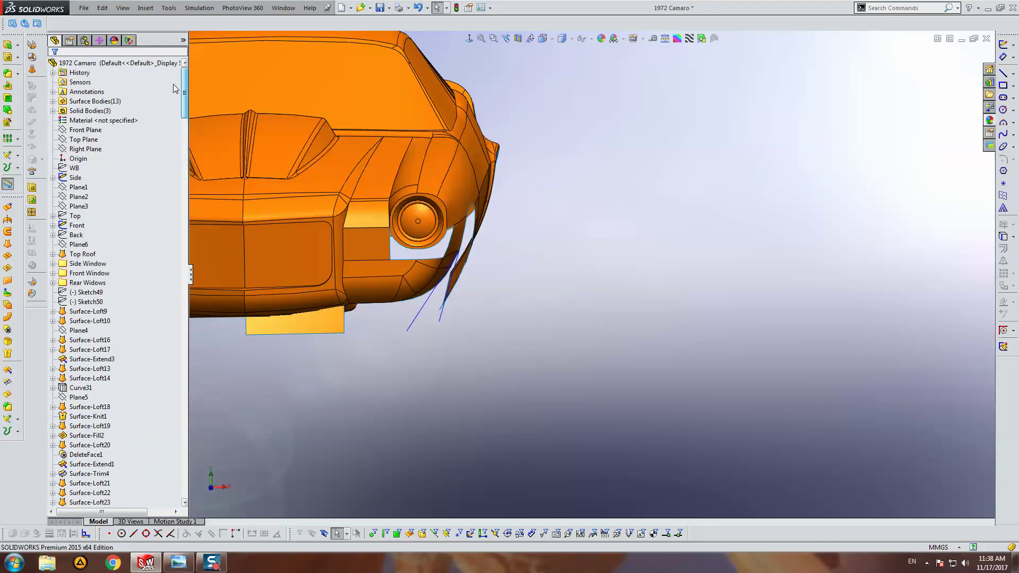
{"action": "left_click", "coordinate": [53, 101]}
{"action": "left_click", "coordinate": [103, 206]}
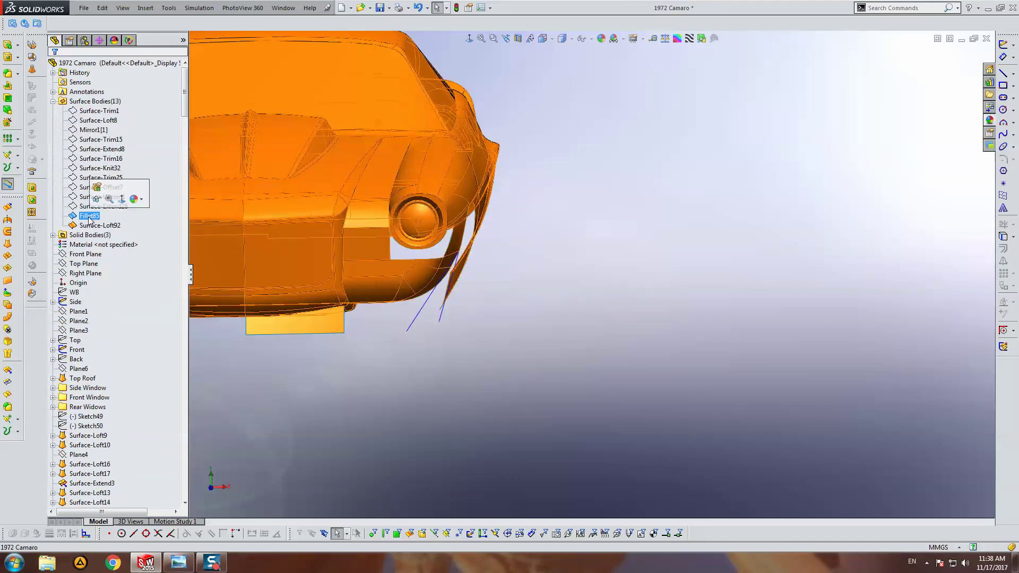
{"action": "left_click", "coordinate": [89, 215], "text": "ctrl"}
{"action": "left_click", "coordinate": [180, 200]}
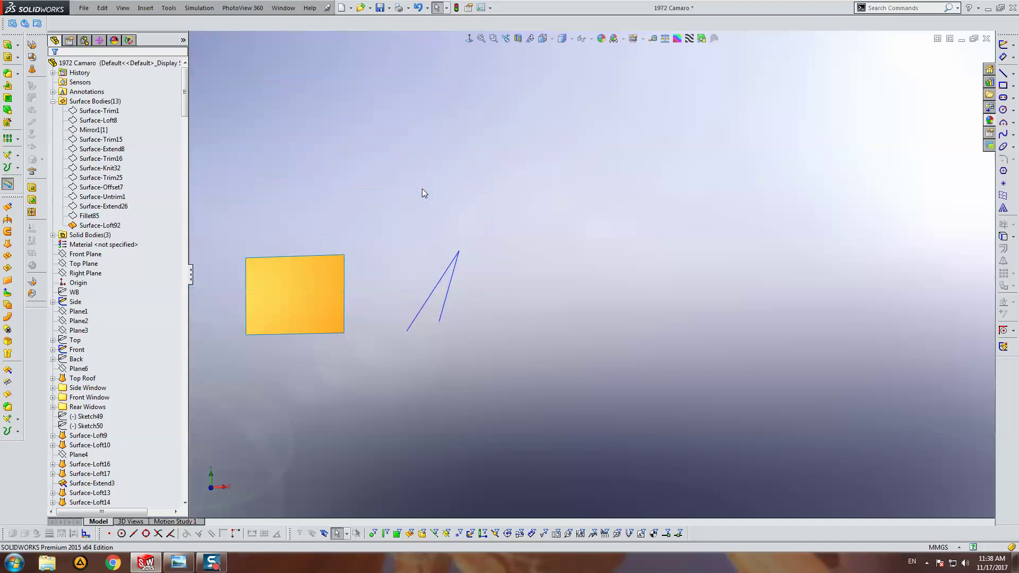
Step: Toggle sketch visibility and hide the Side and Front reference sketches
{"action": "middle_click_drag", "start_coordinate": [422, 189], "coordinate": [412, 284]}
{"action": "left_click", "coordinate": [123, 7]}
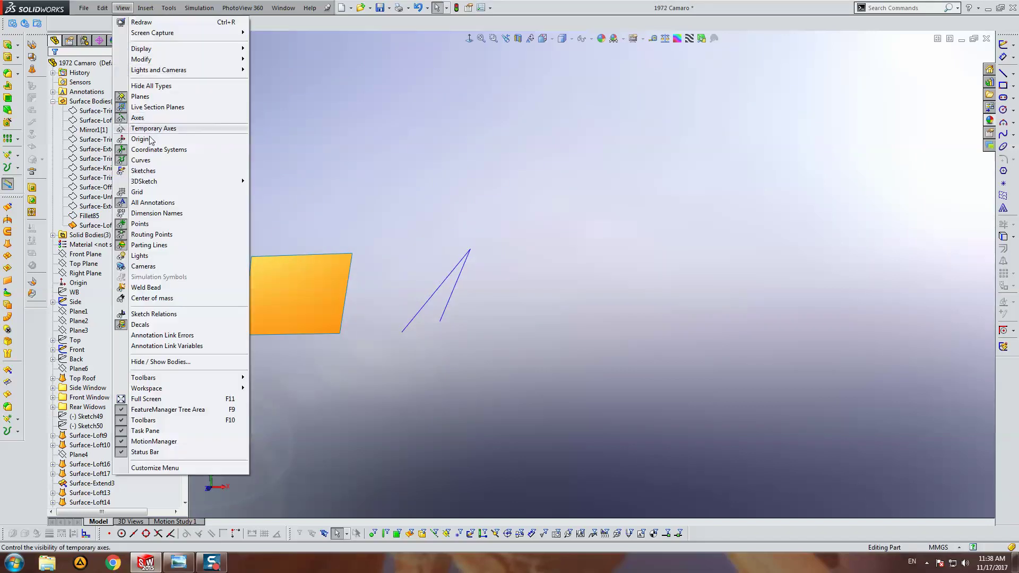
{"action": "left_click", "coordinate": [140, 172]}
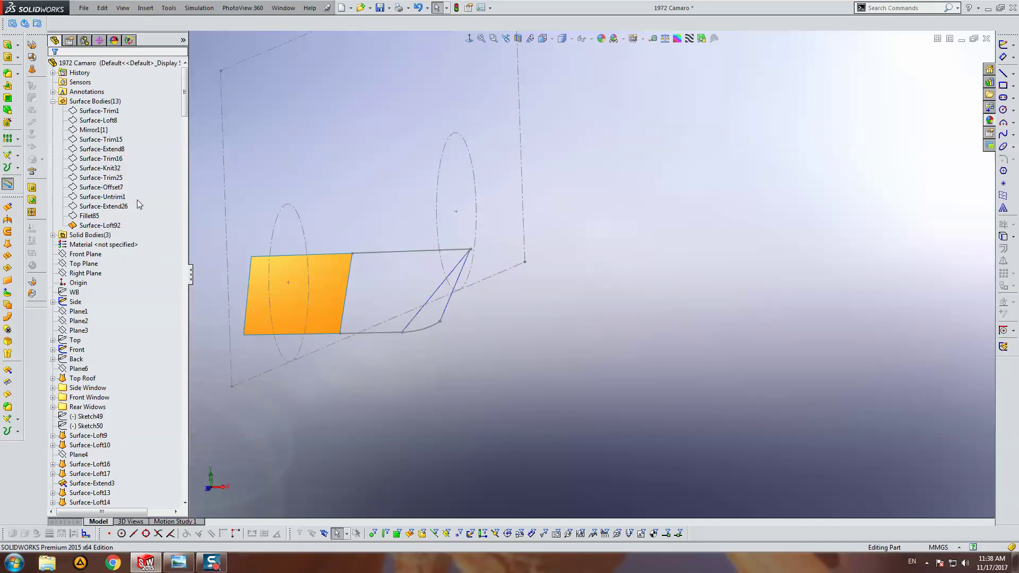
{"action": "left_click", "coordinate": [75, 302]}
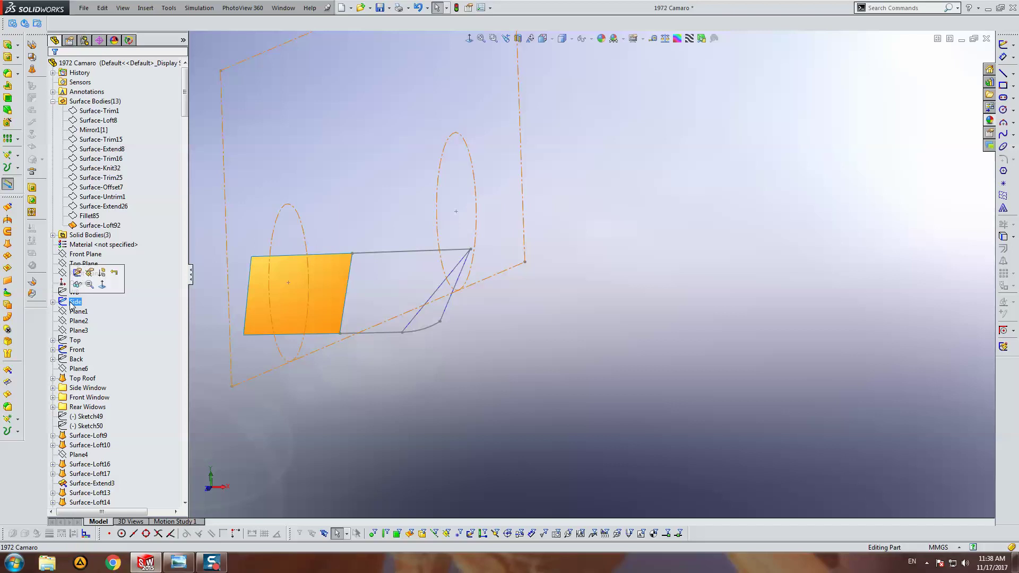
{"action": "left_click", "coordinate": [77, 284]}
{"action": "left_click", "coordinate": [74, 340]}
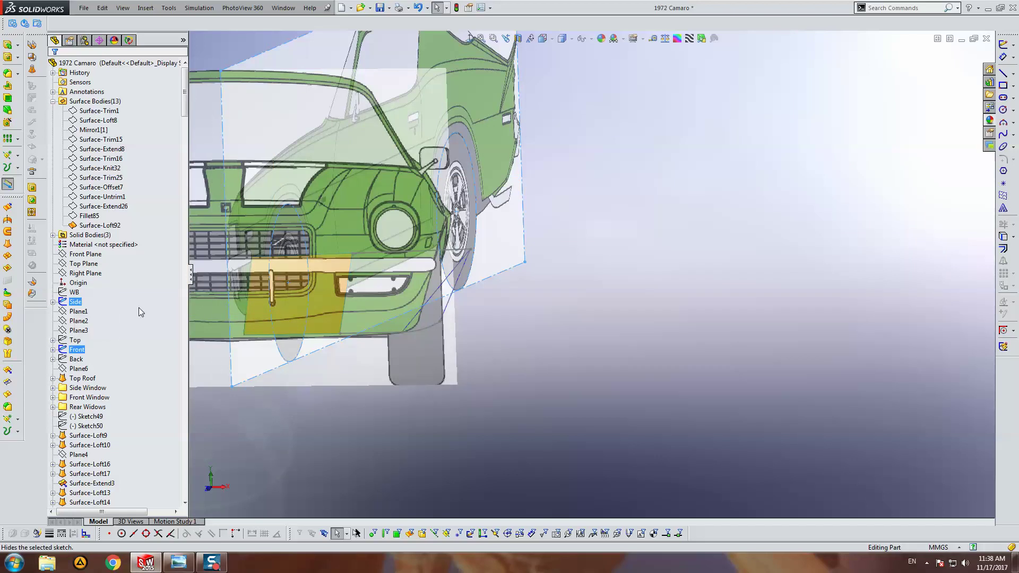
{"action": "scroll", "coordinate": [398, 267], "scroll_direction": "down", "scroll_amount": 2}
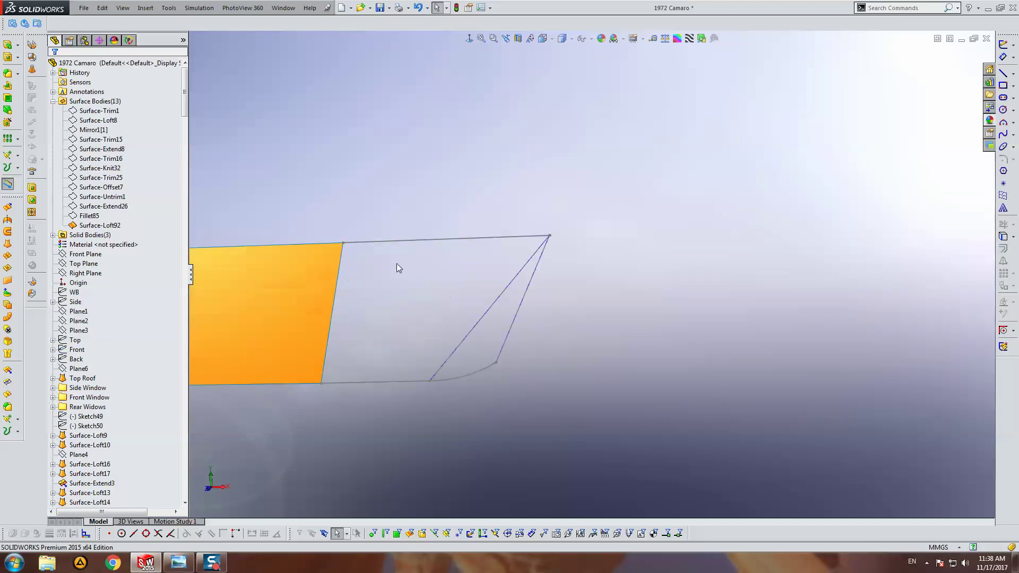
Step: Pick the orange patch's edge and Curve73 as the loft profiles
{"action": "left_click", "coordinate": [343, 250]}
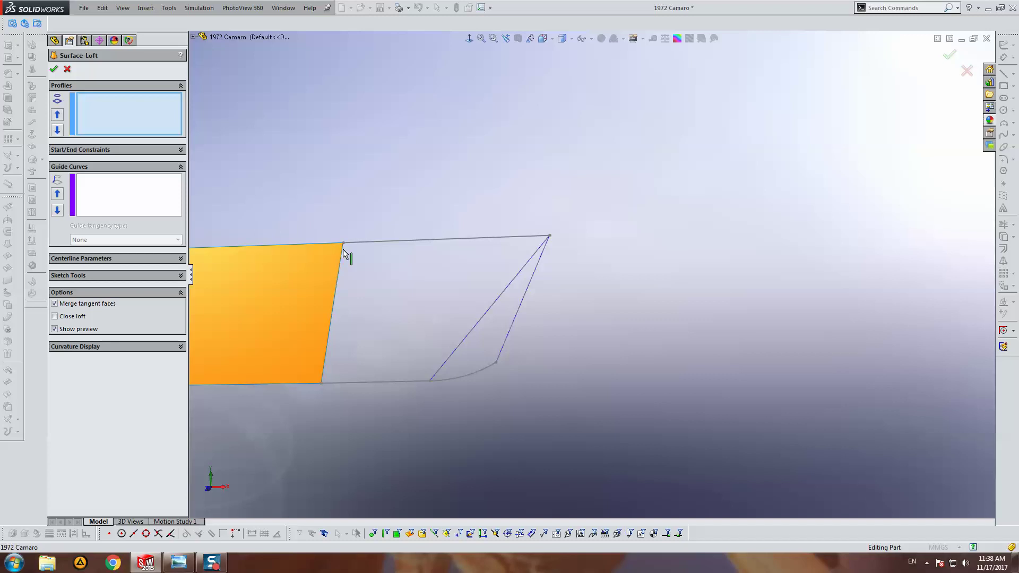
{"action": "left_click", "coordinate": [534, 261]}
{"action": "left_click", "coordinate": [560, 219]}
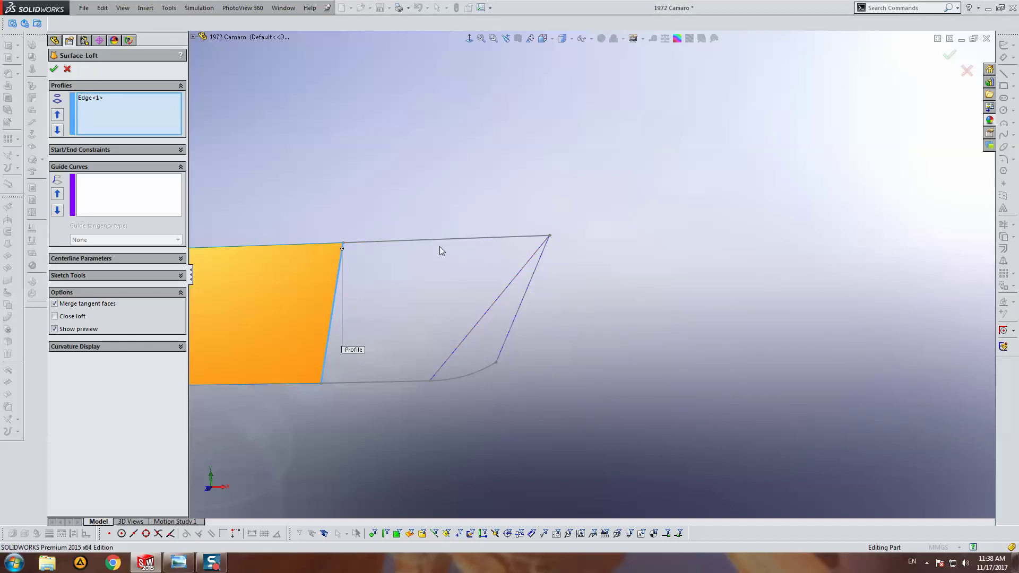
{"action": "left_click", "coordinate": [123, 8]}
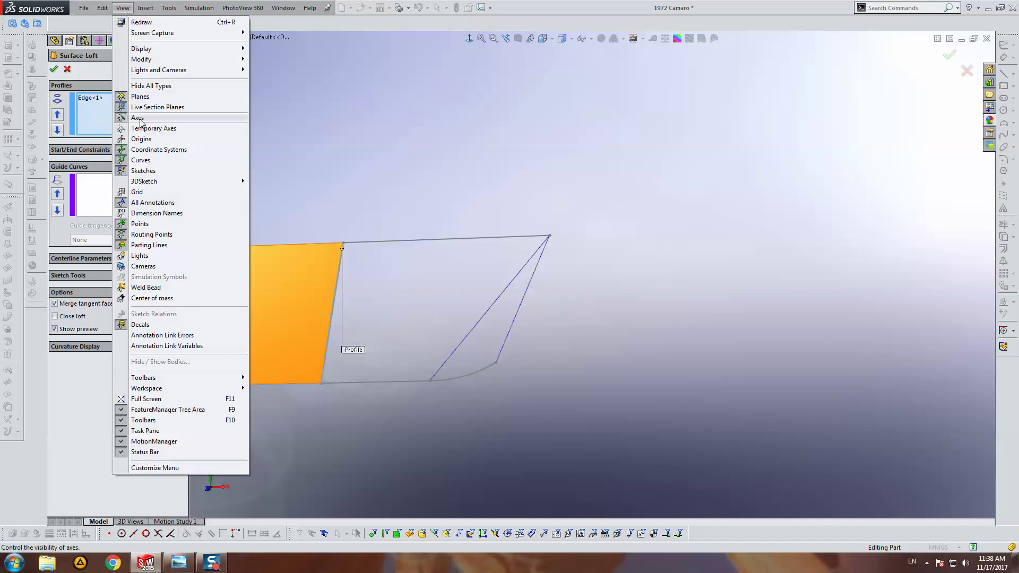
{"action": "left_click", "coordinate": [144, 173]}
{"action": "left_click", "coordinate": [534, 258]}
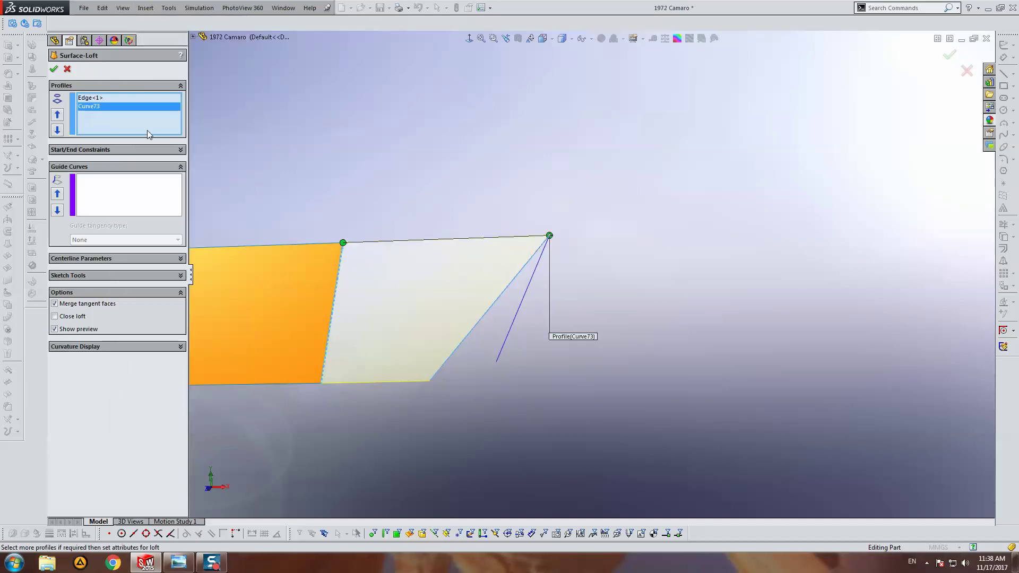
{"action": "left_click", "coordinate": [122, 7]}
{"action": "left_click", "coordinate": [140, 172]}
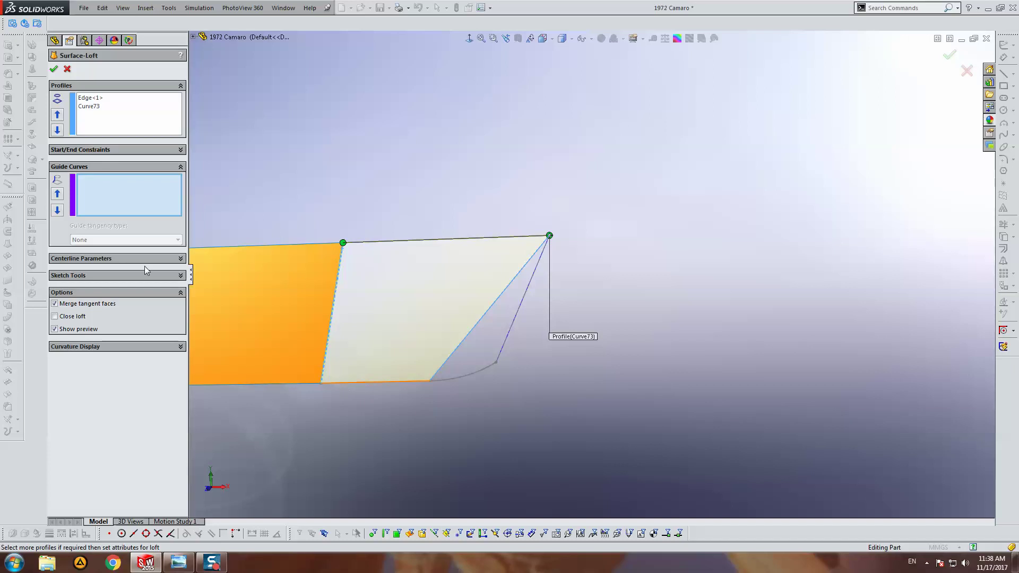
Step: Add the bottom and top edge chains as loft guide curves
{"action": "right_click", "coordinate": [418, 429]}
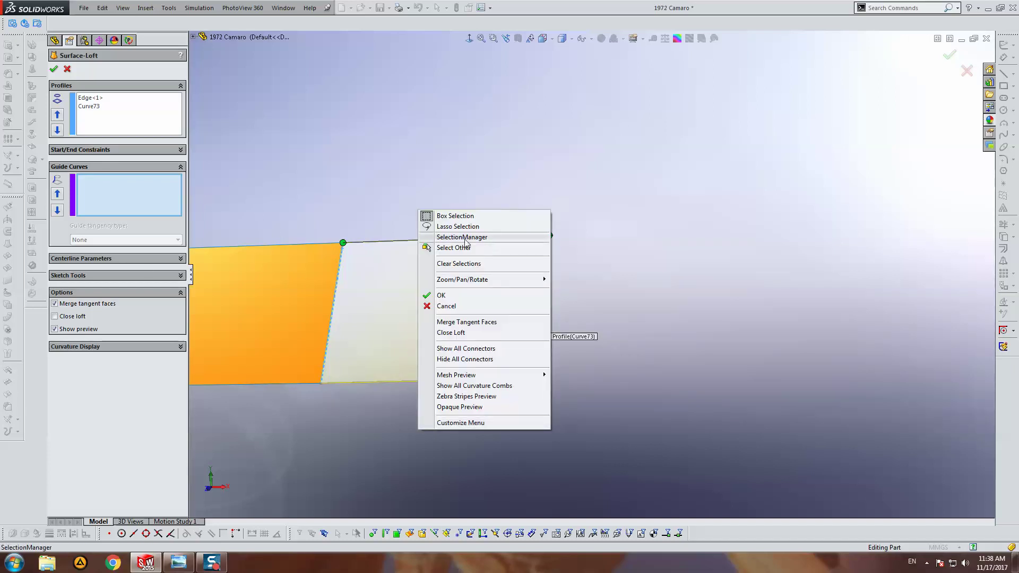
{"action": "left_click", "coordinate": [466, 238]}
{"action": "left_click", "coordinate": [381, 381]}
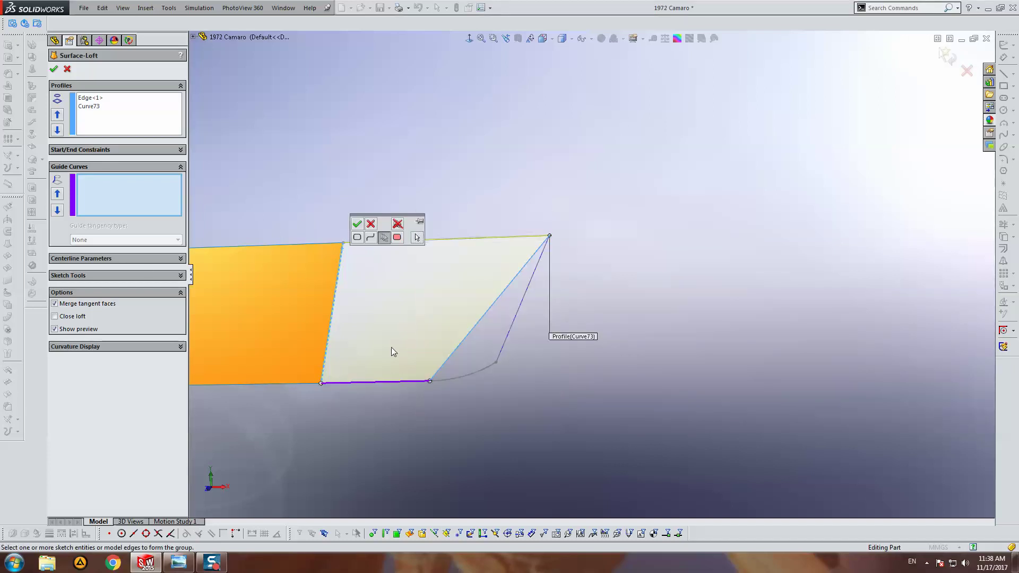
{"action": "left_click", "coordinate": [372, 217]}
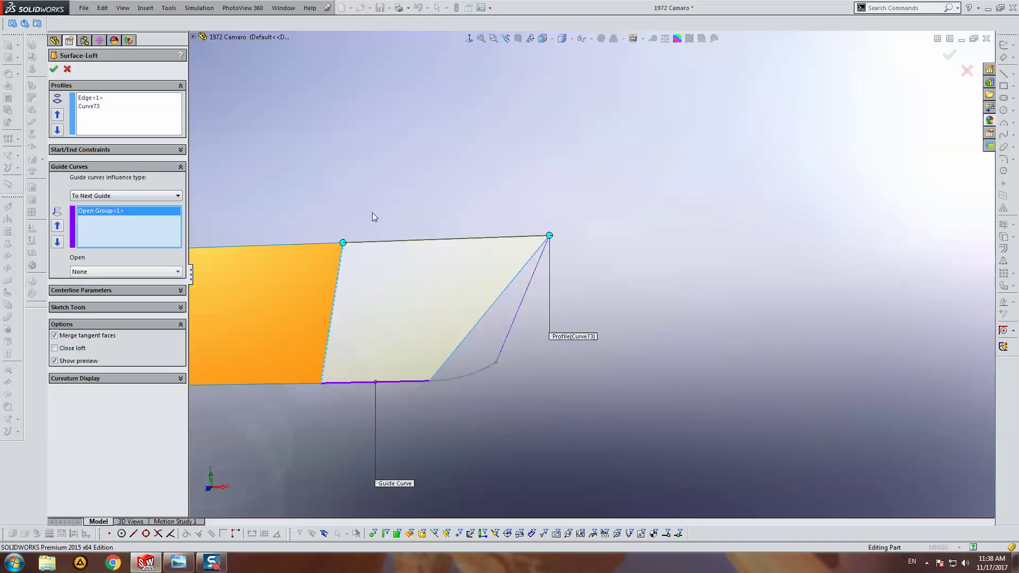
{"action": "right_click", "coordinate": [388, 183]}
{"action": "left_click", "coordinate": [417, 208]}
{"action": "left_click", "coordinate": [358, 242]}
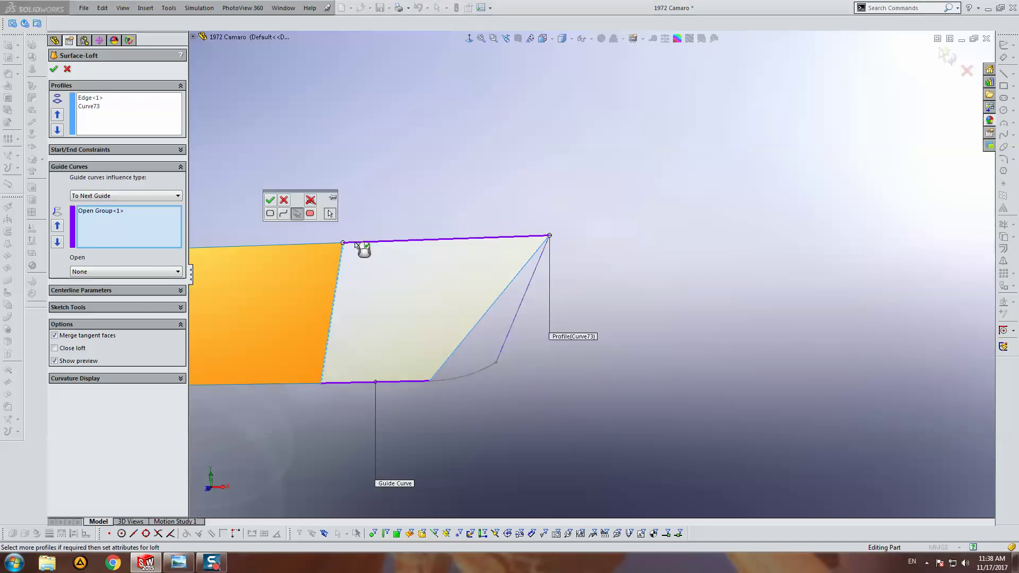
{"action": "left_click", "coordinate": [271, 200]}
Step: Accept the loft as Surface-Loft93 and orbit to inspect it
{"action": "key", "text": "Return"}
{"action": "mouse_move", "coordinate": [412, 206]}
{"action": "middle_mouse_down"}
{"action": "mouse_move", "coordinate": [417, 160]}
{"action": "mouse_move", "coordinate": [421, 262]}
{"action": "mouse_move", "coordinate": [518, 296]}
{"action": "mouse_move", "coordinate": [451, 384]}
{"action": "middle_mouse_up"}
{"action": "scroll", "coordinate": [508, 281], "scroll_direction": "up", "scroll_amount": 3}
{"action": "scroll", "coordinate": [425, 374], "scroll_direction": "down", "scroll_amount": 3}
{"action": "mouse_move", "coordinate": [400, 364]}
{"action": "middle_mouse_down"}
{"action": "mouse_move", "coordinate": [360, 403]}
{"action": "mouse_move", "coordinate": [362, 415]}
{"action": "mouse_move", "coordinate": [418, 342]}
{"action": "mouse_move", "coordinate": [415, 315]}
{"action": "middle_mouse_up"}
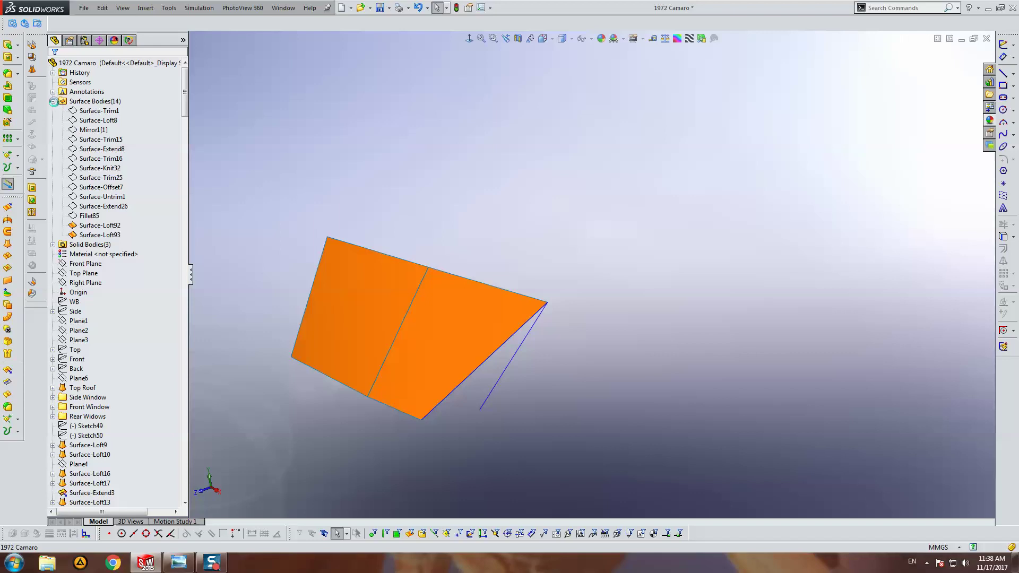
Step: Hide 3DSketch53 and turn off curve display to isolate the scoop end
{"action": "left_click", "coordinate": [53, 102]}
{"action": "mouse_move", "coordinate": [185, 116]}
{"action": "left_mouse_down"}
{"action": "mouse_move", "coordinate": [170, 394]}
{"action": "mouse_move", "coordinate": [184, 501]}
{"action": "left_mouse_up"}
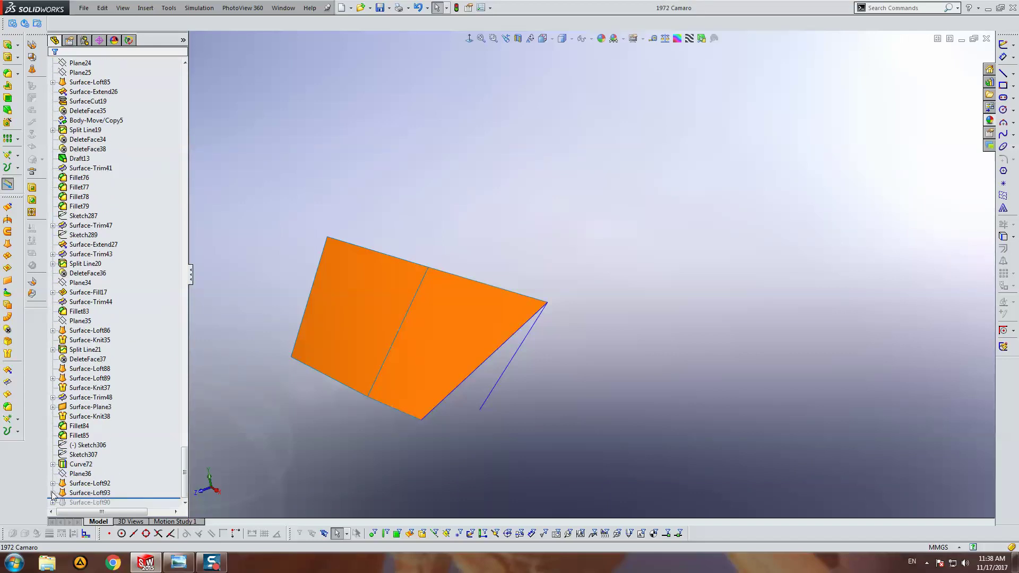
{"action": "left_click", "coordinate": [90, 502]}
{"action": "right_click", "coordinate": [83, 503]}
{"action": "left_click", "coordinate": [96, 391]}
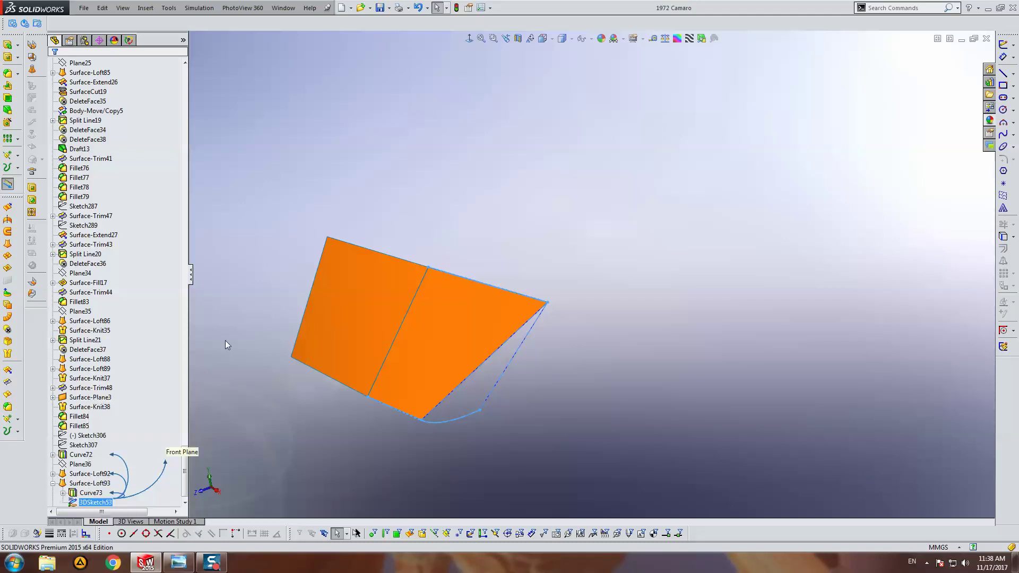
{"action": "middle_click_drag", "start_coordinate": [507, 339], "coordinate": [576, 241]}
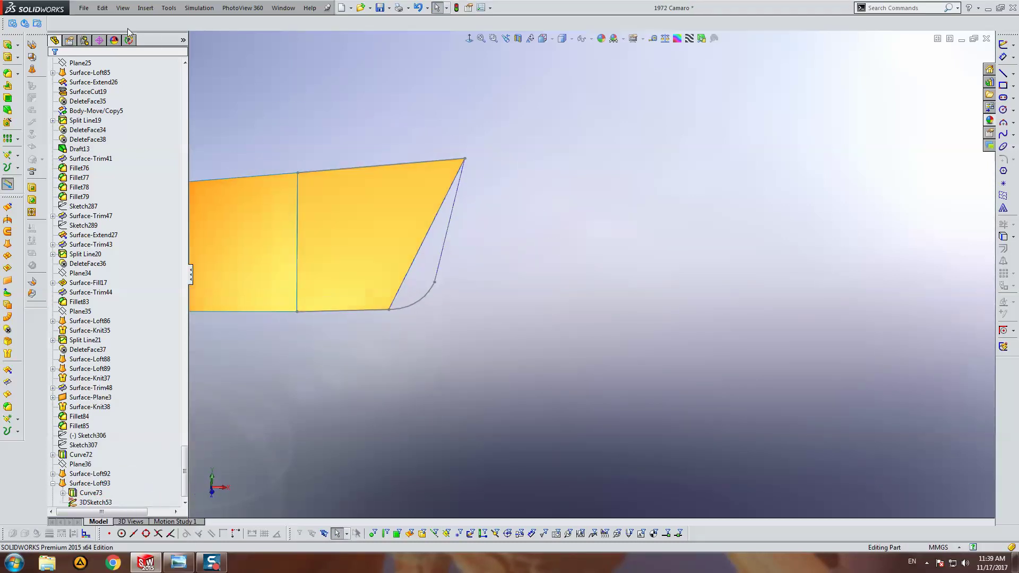
{"action": "left_click", "coordinate": [124, 11]}
{"action": "left_click", "coordinate": [159, 171]}
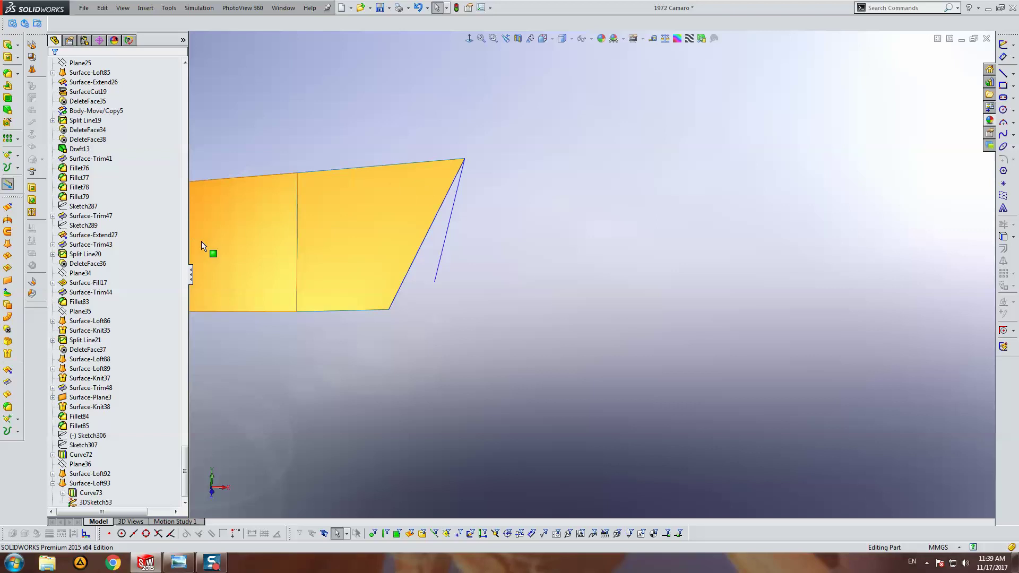
{"action": "left_click", "coordinate": [123, 11]}
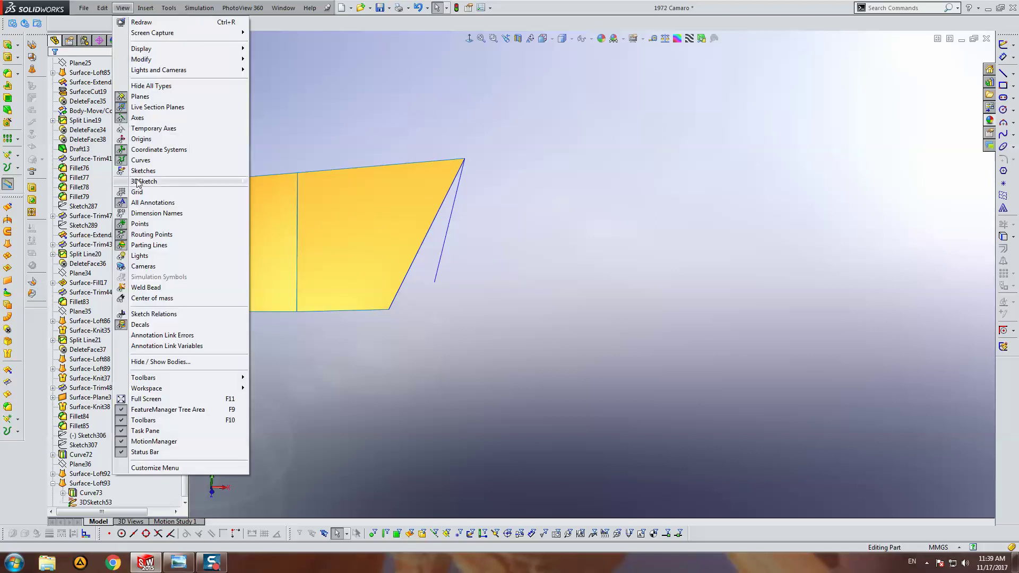
Step: Start a new loft with the slanted top edge and Curve72 as profiles, aligning the connection
{"action": "left_click", "coordinate": [160, 160]}
{"action": "key", "text": "Return"}
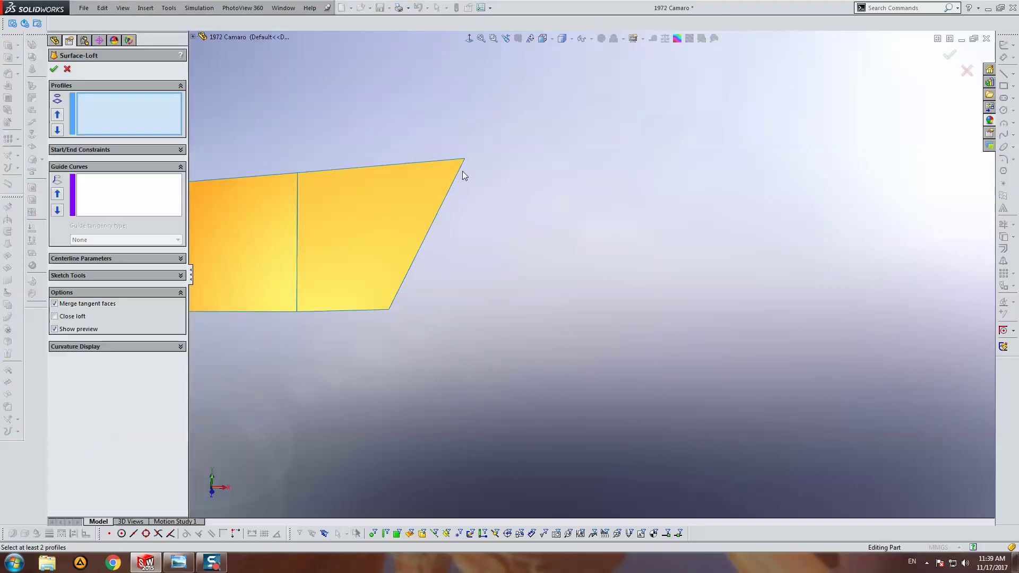
{"action": "left_click", "coordinate": [459, 170]}
{"action": "left_click", "coordinate": [122, 11]}
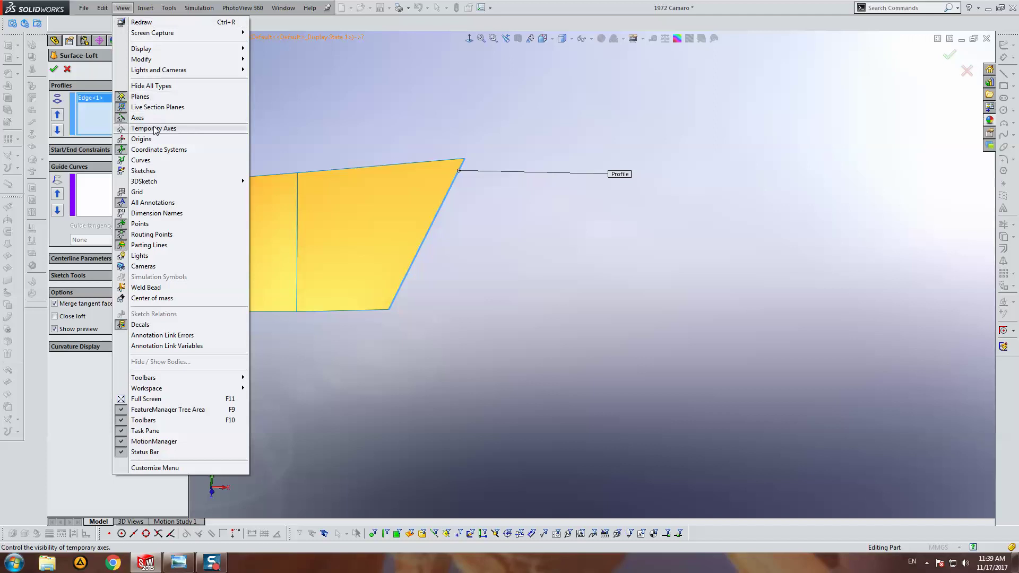
{"action": "left_click", "coordinate": [141, 160]}
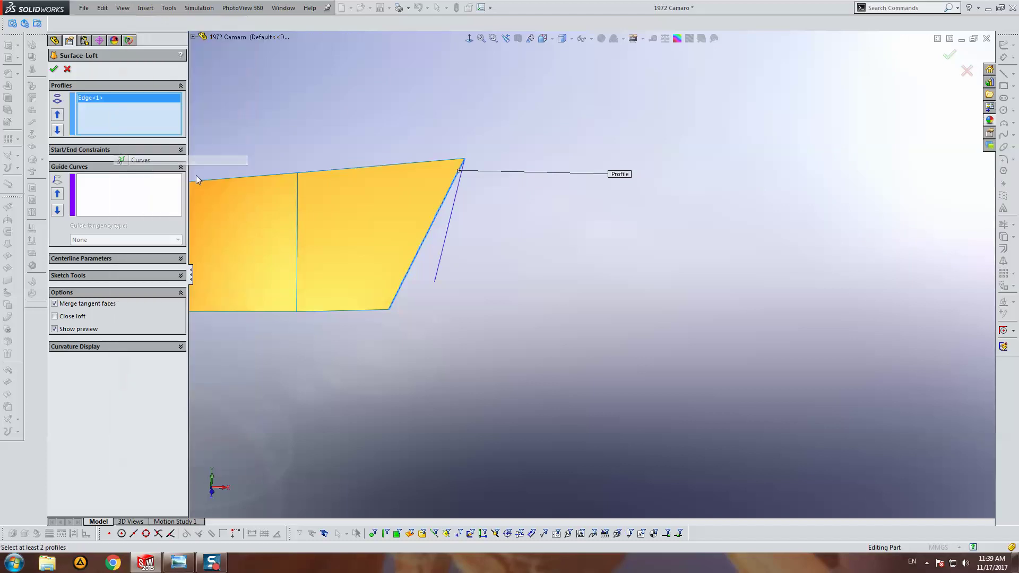
{"action": "left_click", "coordinate": [453, 217]}
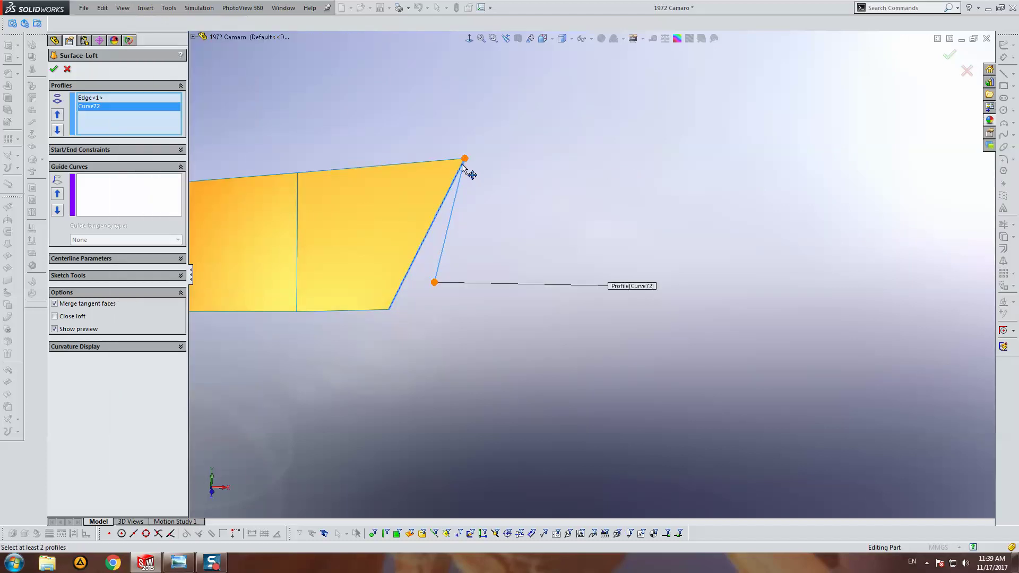
{"action": "left_click_drag", "start_coordinate": [465, 160], "coordinate": [389, 309]}
Step: Add the rounded sketch arc as the guide curve and accept Surface-Loft94
{"action": "left_click", "coordinate": [123, 7]}
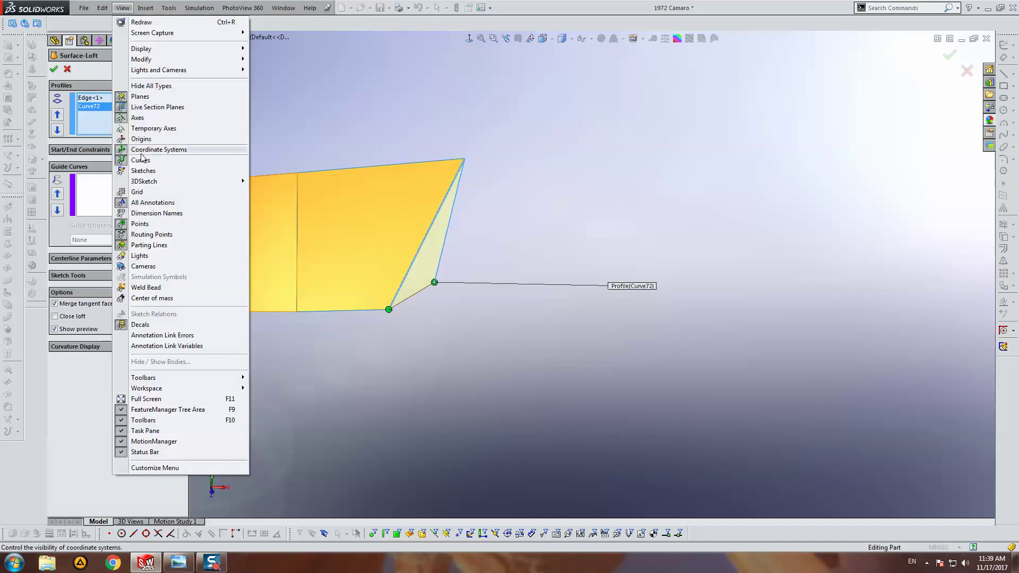
{"action": "left_click", "coordinate": [171, 172]}
{"action": "left_click", "coordinate": [149, 193]}
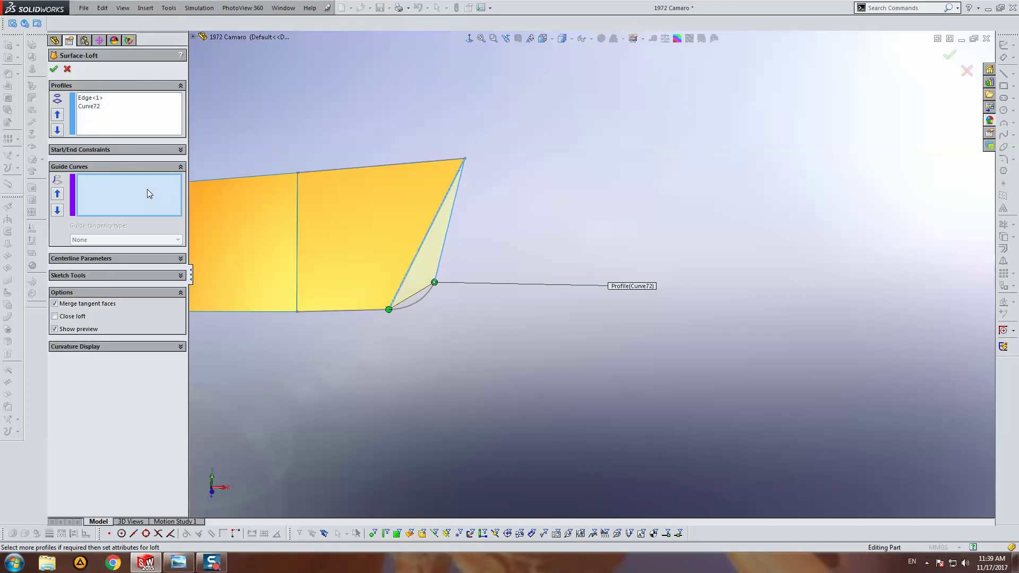
{"action": "right_click", "coordinate": [326, 109]}
{"action": "left_click", "coordinate": [345, 136]}
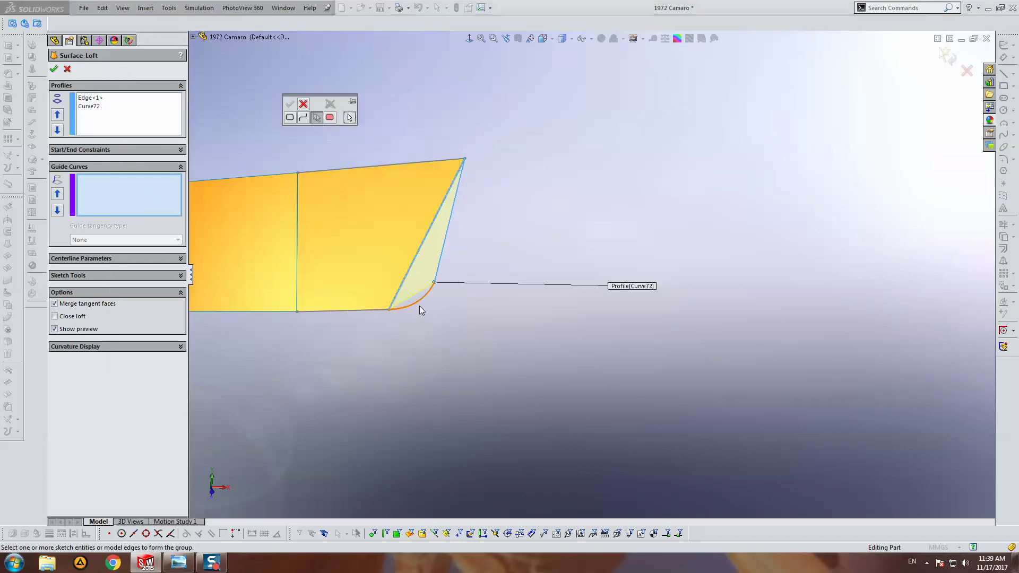
{"action": "left_click", "coordinate": [419, 302]}
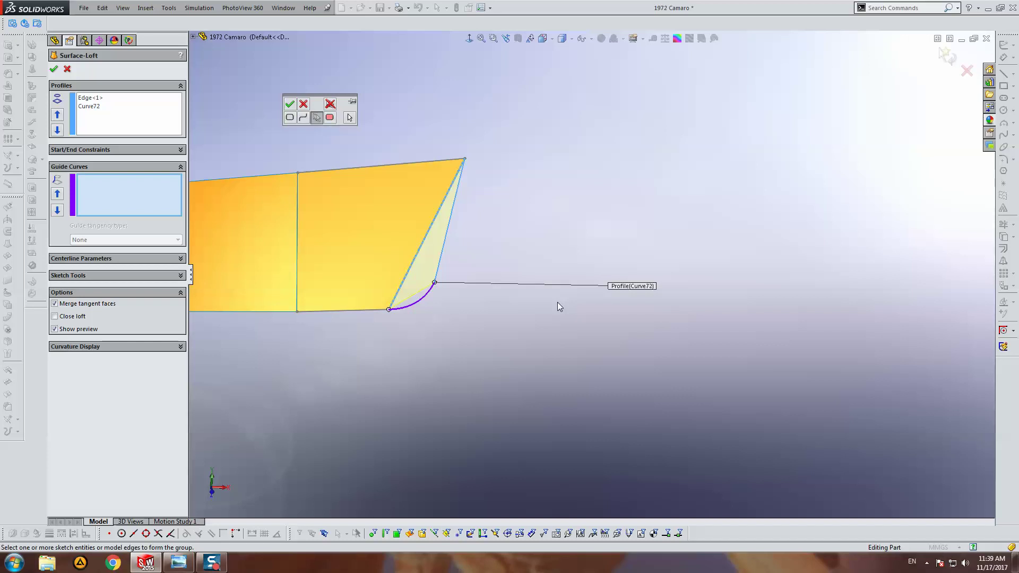
{"action": "left_click", "coordinate": [289, 104]}
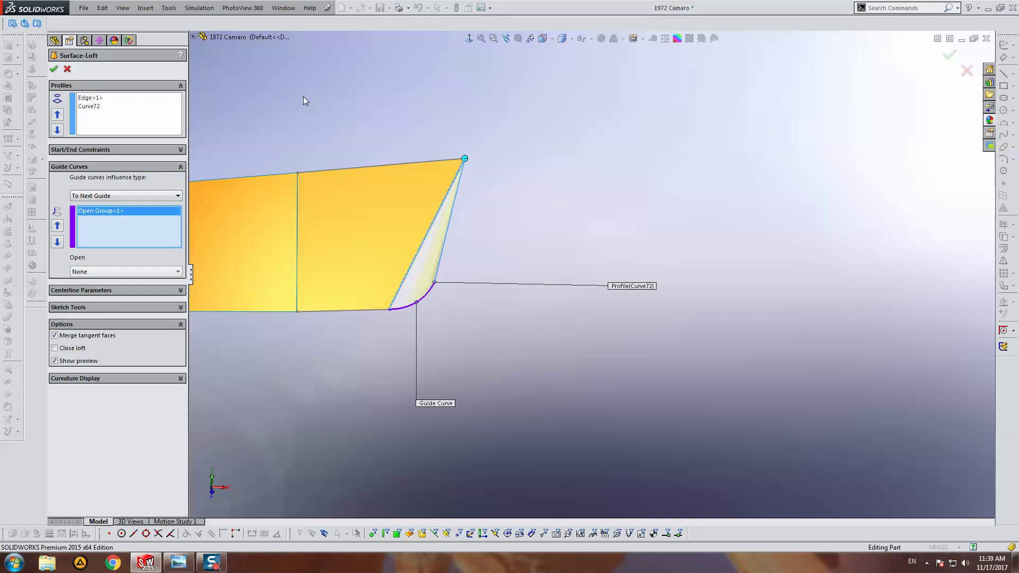
{"action": "right_click", "coordinate": [448, 91]}
{"action": "mouse_move", "coordinate": [498, 227]}
{"action": "middle_mouse_down"}
{"action": "mouse_move", "coordinate": [409, 168]}
{"action": "mouse_move", "coordinate": [364, 157]}
{"action": "mouse_move", "coordinate": [364, 227]}
{"action": "mouse_move", "coordinate": [355, 205]}
{"action": "mouse_move", "coordinate": [492, 206]}
{"action": "middle_mouse_up"}
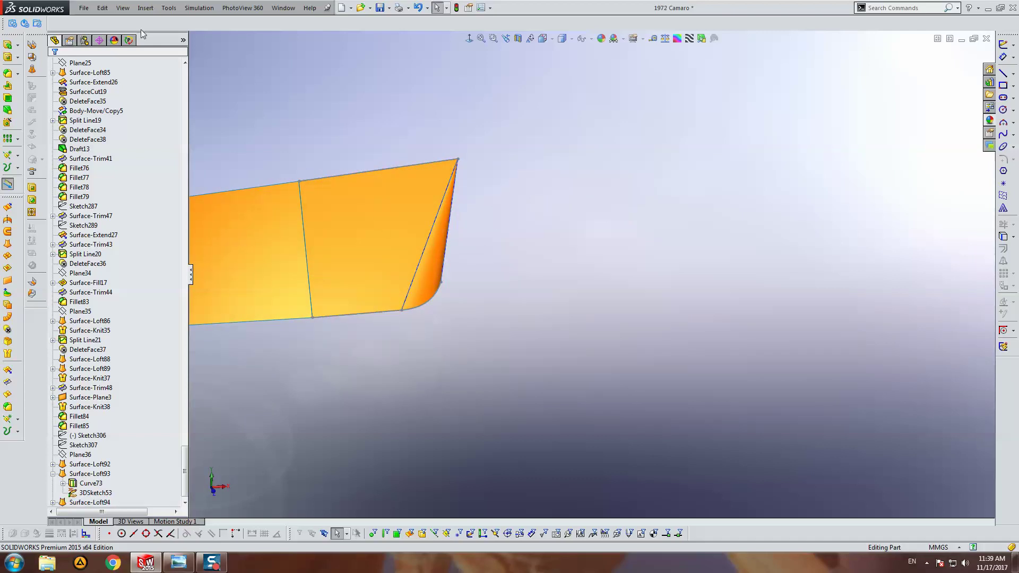
Step: Inspect 3DSketch53, Surface-Loft93 and its Curve72 input in the feature tree
{"action": "scroll", "coordinate": [173, 420], "scroll_direction": "down", "scroll_amount": 1}
{"action": "right_click", "coordinate": [91, 483]}
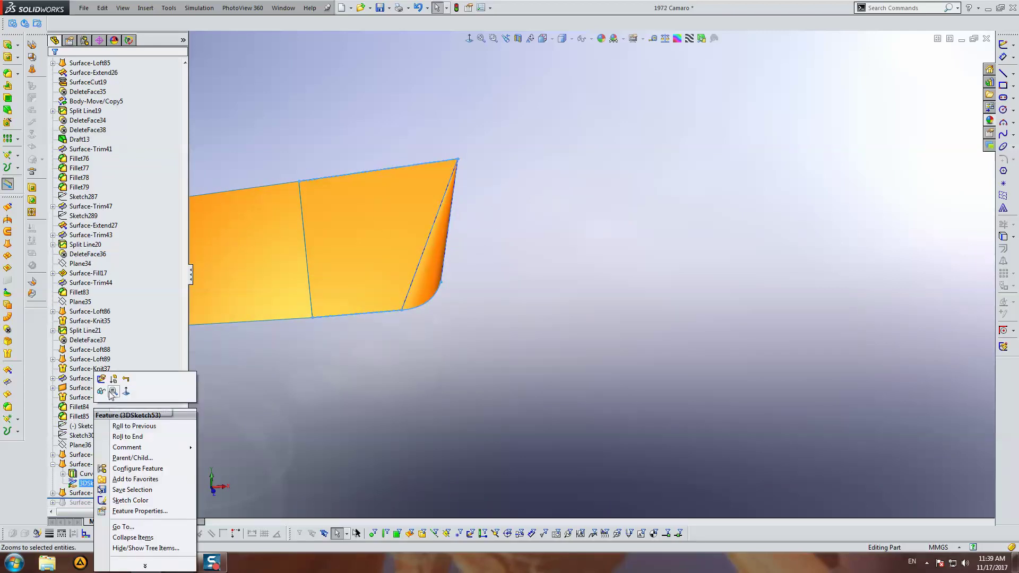
{"action": "key", "text": "Escape"}
{"action": "right_click", "coordinate": [91, 483]}
{"action": "key", "text": "Escape"}
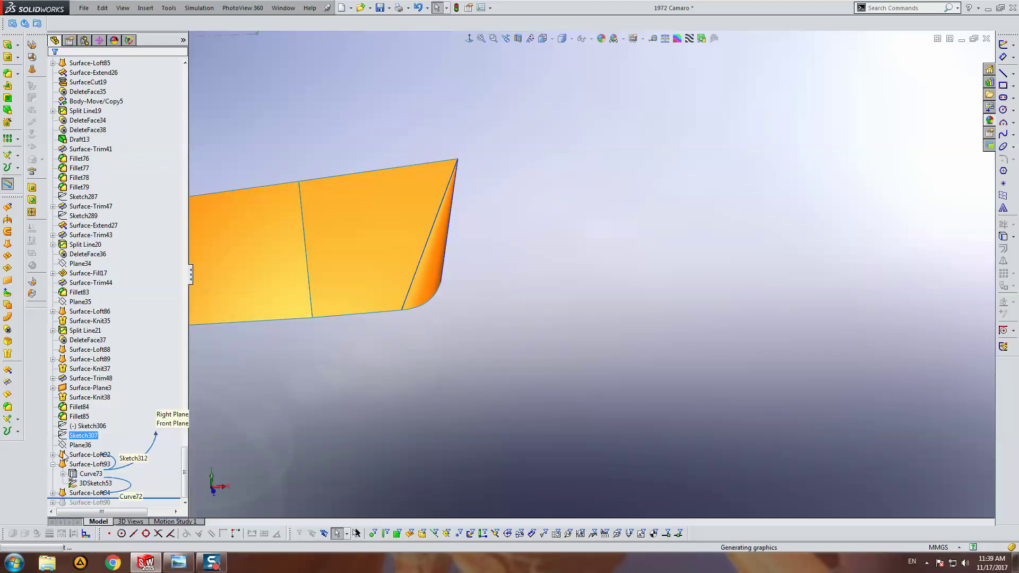
{"action": "left_click", "coordinate": [90, 463]}
{"action": "mouse_move", "coordinate": [408, 258]}
{"action": "middle_mouse_down"}
{"action": "mouse_move", "coordinate": [388, 342]}
{"action": "mouse_move", "coordinate": [490, 249]}
{"action": "mouse_move", "coordinate": [451, 352]}
{"action": "mouse_move", "coordinate": [460, 366]}
{"action": "mouse_move", "coordinate": [437, 106]}
{"action": "mouse_move", "coordinate": [375, 121]}
{"action": "mouse_move", "coordinate": [400, 130]}
{"action": "middle_mouse_up"}
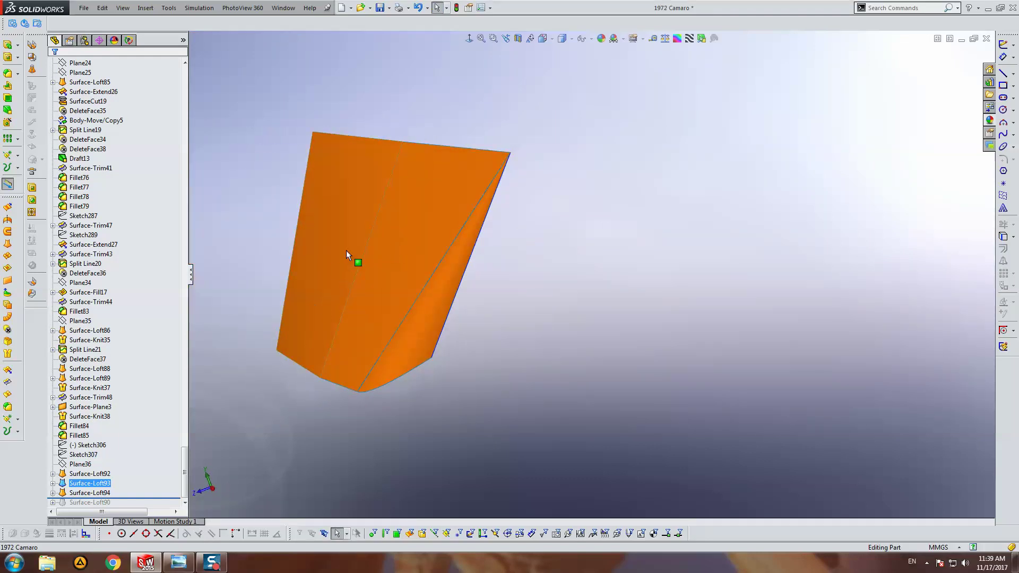
{"action": "left_click", "coordinate": [53, 483]}
{"action": "left_click", "coordinate": [88, 492]}
{"action": "left_click", "coordinate": [89, 493]}
{"action": "mouse_move", "coordinate": [496, 255]}
{"action": "middle_mouse_down"}
{"action": "mouse_move", "coordinate": [502, 237]}
{"action": "mouse_move", "coordinate": [500, 287]}
{"action": "mouse_move", "coordinate": [502, 276]}
{"action": "middle_mouse_up"}
Step: Knit Surface-Loft92, Surface-Loft93 and Surface-Loft94 into Surface-Knit39
{"action": "left_click", "coordinate": [8, 353]}
{"action": "left_click", "coordinate": [492, 247]}
{"action": "left_click", "coordinate": [593, 265]}
{"action": "left_click", "coordinate": [622, 299]}
{"action": "key", "text": "Return"}
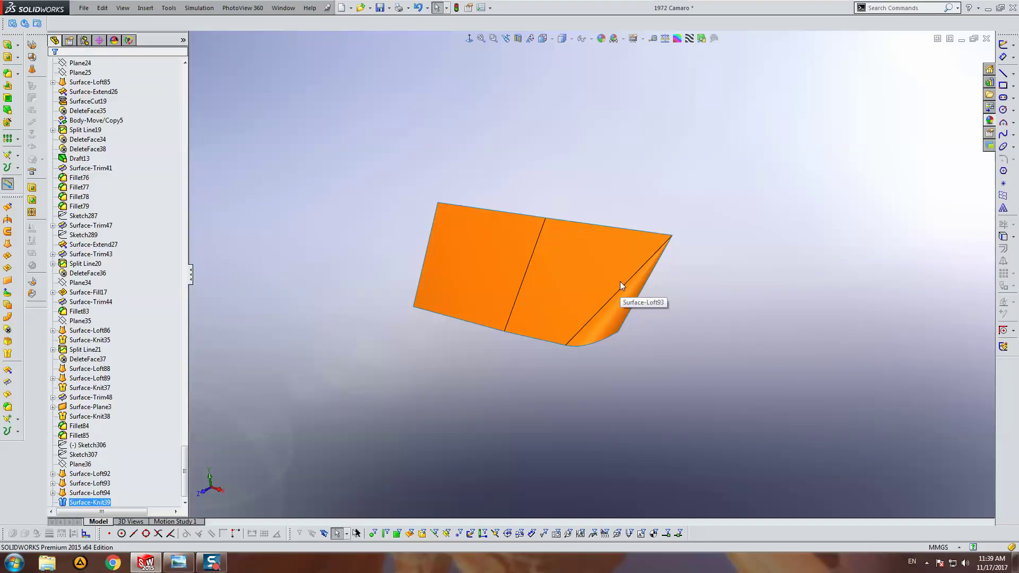
{"action": "mouse_move", "coordinate": [619, 278]}
{"action": "middle_mouse_down"}
{"action": "mouse_move", "coordinate": [648, 226]}
{"action": "mouse_move", "coordinate": [581, 310]}
{"action": "middle_mouse_up"}
{"action": "left_click", "coordinate": [581, 310]}
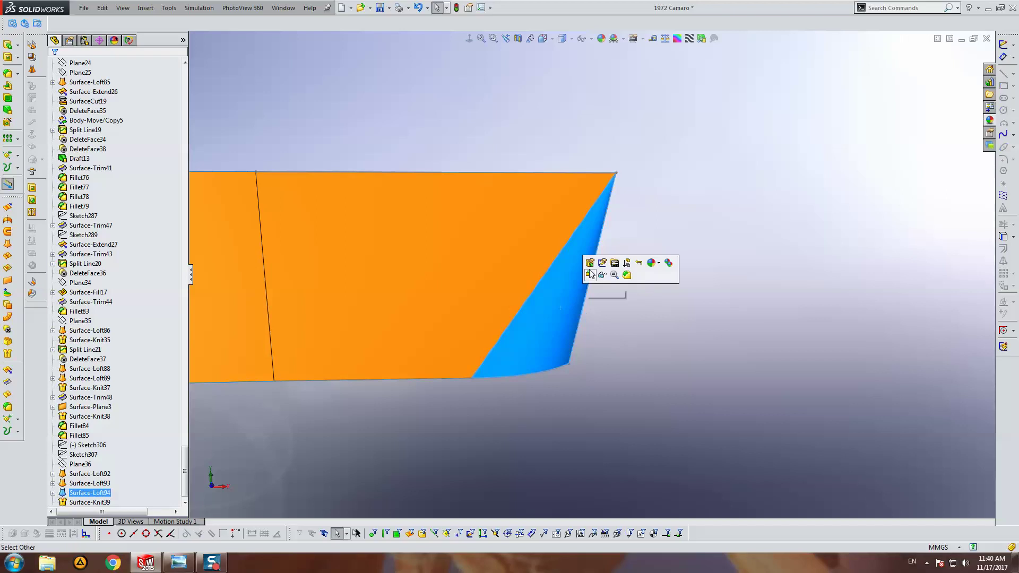
Step: Set Surface-Loft94's start constraint to Tangency To Face, then view the part from the front
{"action": "left_click", "coordinate": [526, 249]}
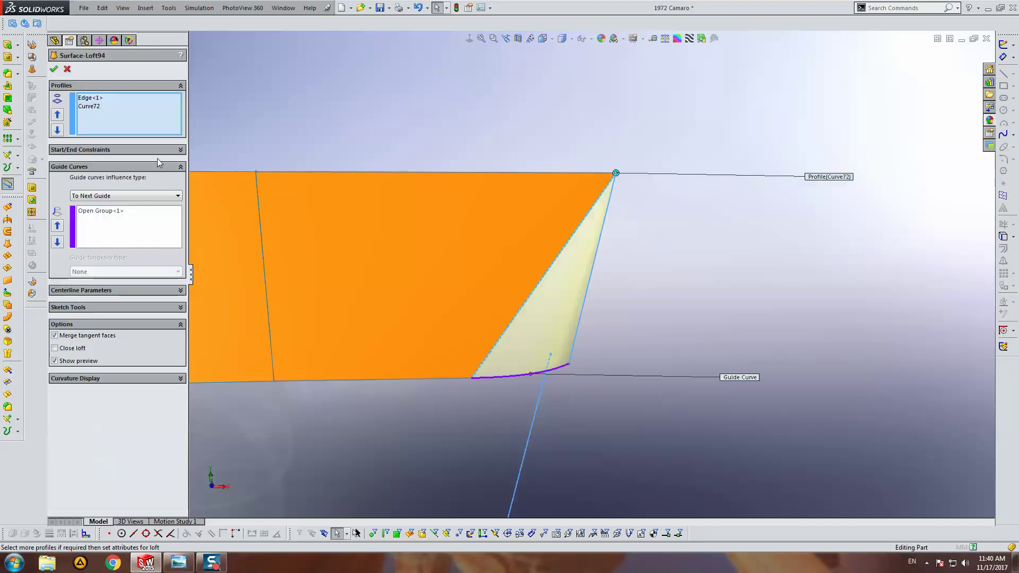
{"action": "left_click", "coordinate": [119, 150]}
{"action": "left_click", "coordinate": [121, 171]}
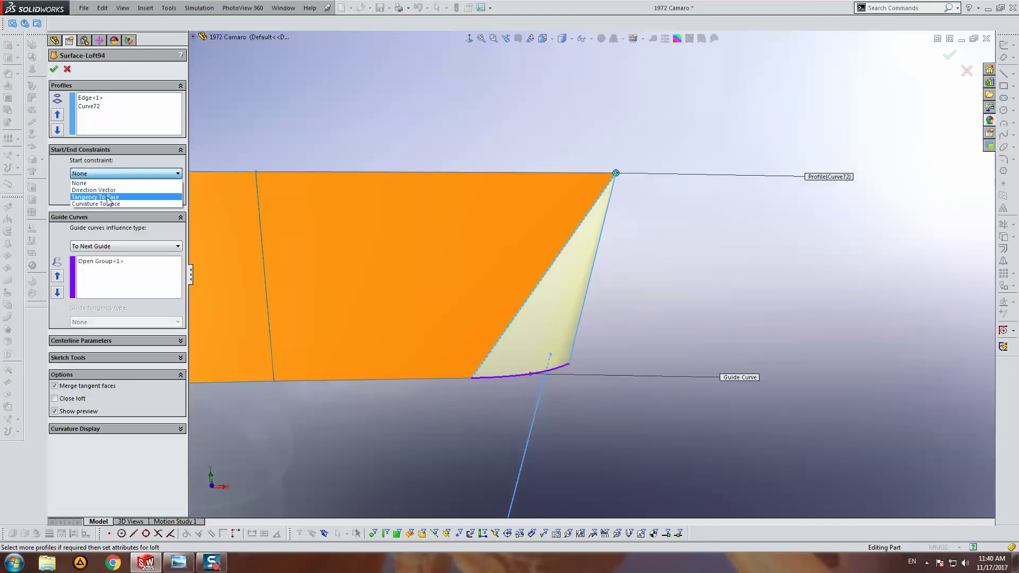
{"action": "left_click", "coordinate": [111, 199]}
{"action": "key", "text": "Return"}
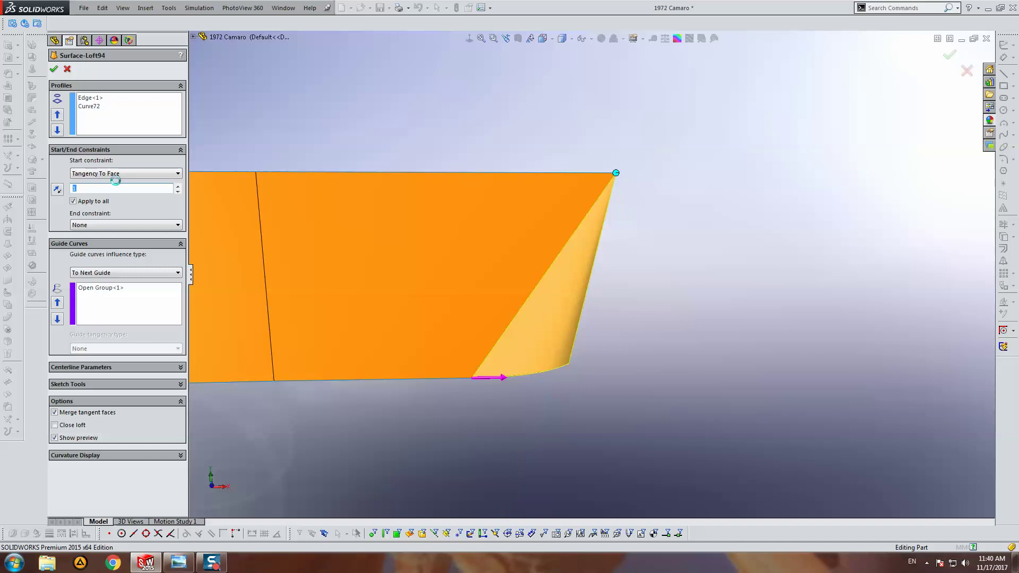
{"action": "mouse_move", "coordinate": [511, 168]}
{"action": "middle_mouse_down"}
{"action": "mouse_move", "coordinate": [465, 221]}
{"action": "mouse_move", "coordinate": [406, 198]}
{"action": "mouse_move", "coordinate": [438, 196]}
{"action": "middle_mouse_up"}
{"action": "scroll", "coordinate": [472, 135], "scroll_direction": "up", "scroll_amount": 5}
{"action": "middle_click_drag", "start_coordinate": [467, 41], "coordinate": [465, 86]}
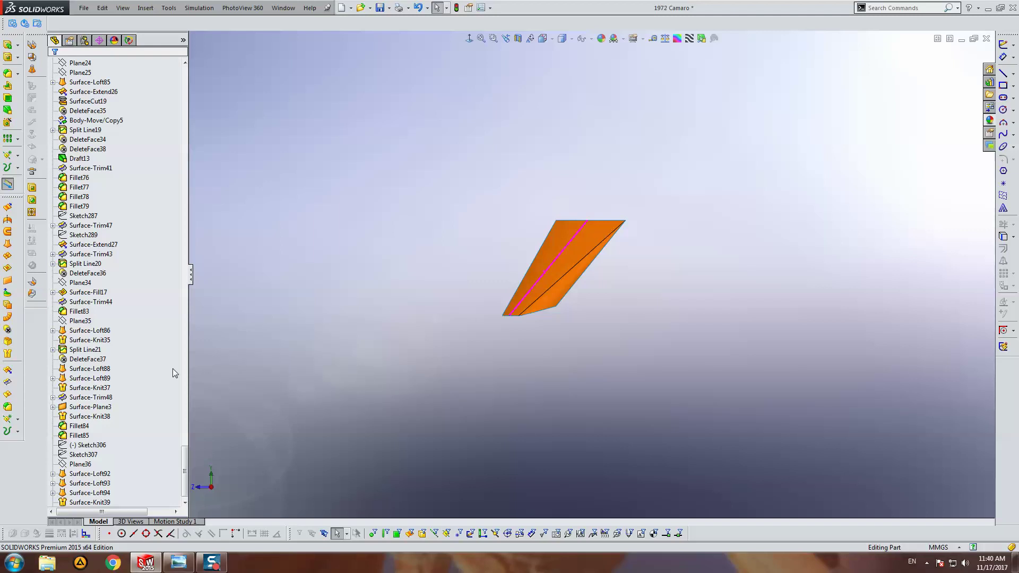
{"action": "key", "text": "ctrl+1"}
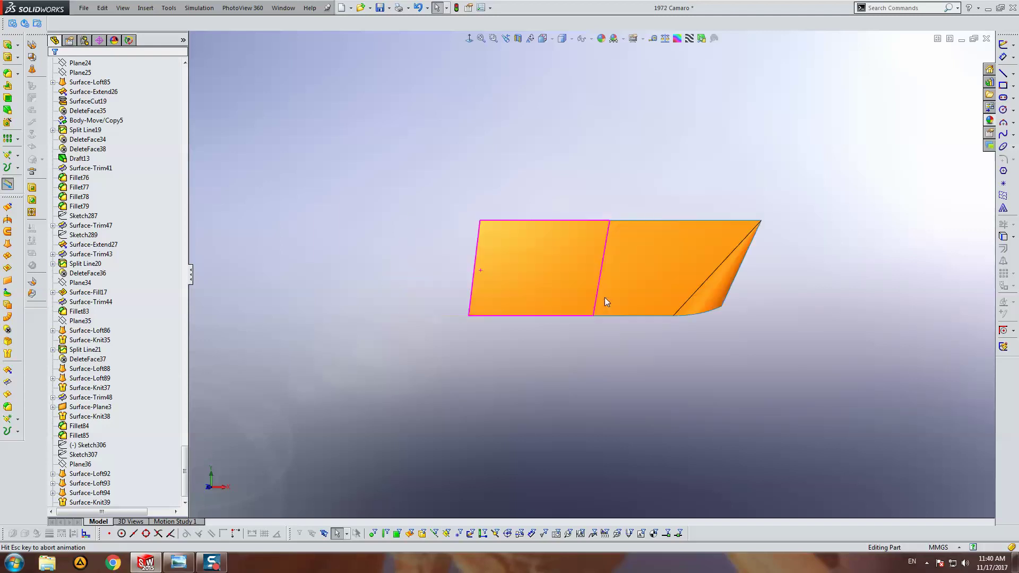
Step: Start a sketch on Front Plane and convert the bottom-edge curve into it
{"action": "left_click_drag", "start_coordinate": [185, 454], "coordinate": [199, 74]}
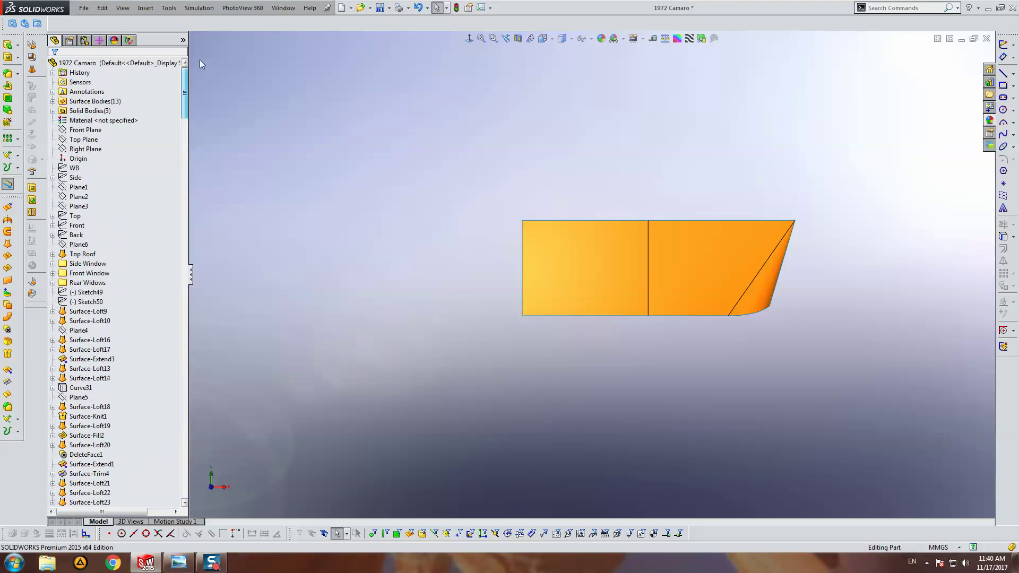
{"action": "left_click", "coordinate": [85, 149]}
{"action": "left_click", "coordinate": [90, 130]}
{"action": "left_click", "coordinate": [1006, 47]}
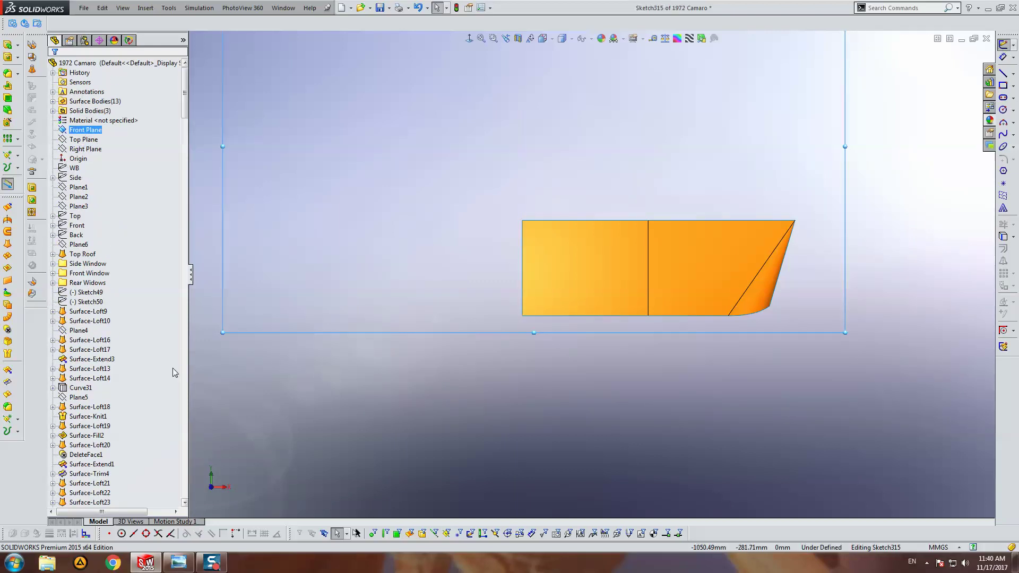
{"action": "left_click_drag", "start_coordinate": [185, 120], "coordinate": [184, 473]}
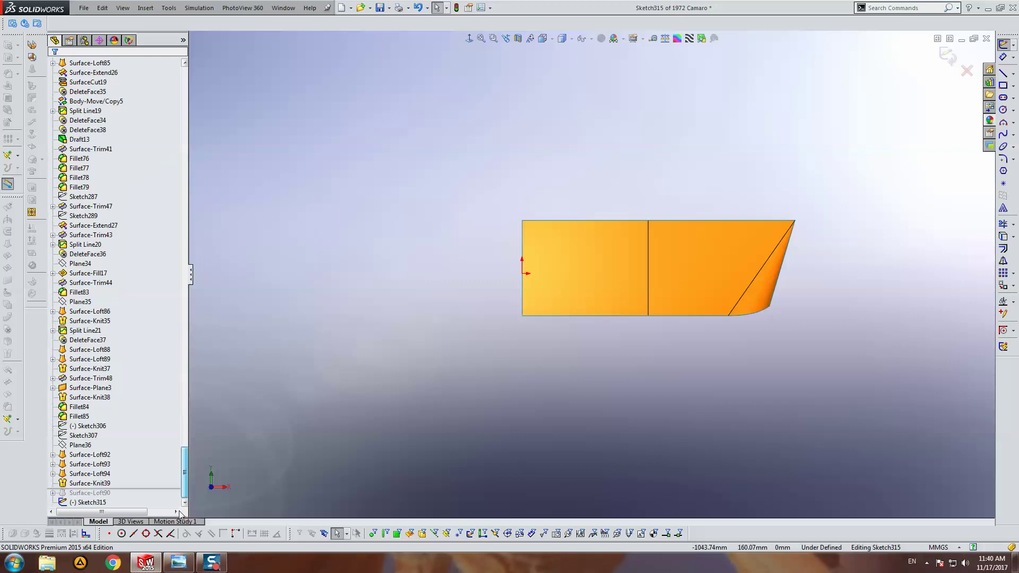
{"action": "left_click", "coordinate": [83, 426]}
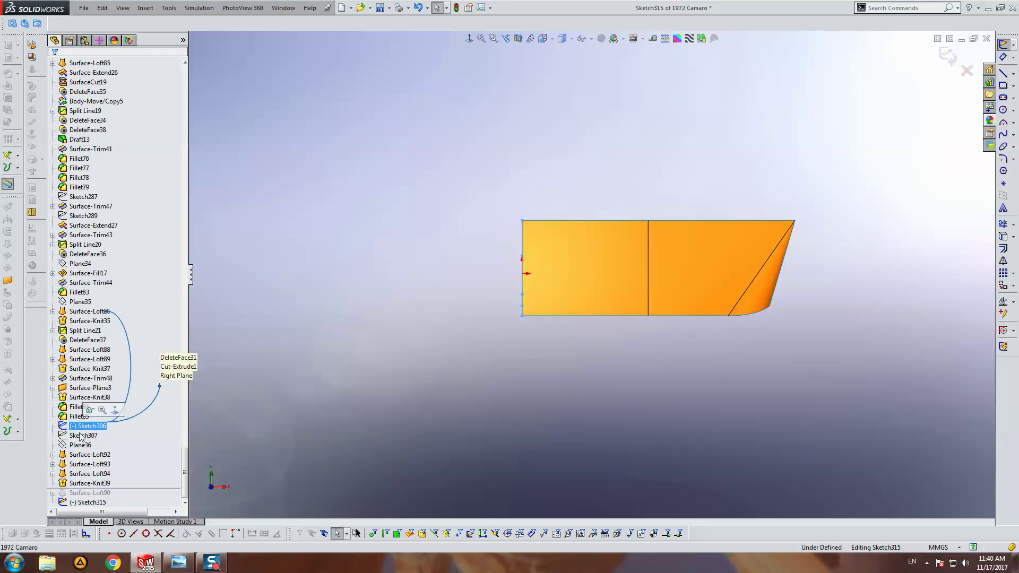
{"action": "left_click", "coordinate": [81, 436]}
{"action": "left_click", "coordinate": [403, 248]}
{"action": "scroll", "coordinate": [690, 286], "scroll_direction": "down", "scroll_amount": 3}
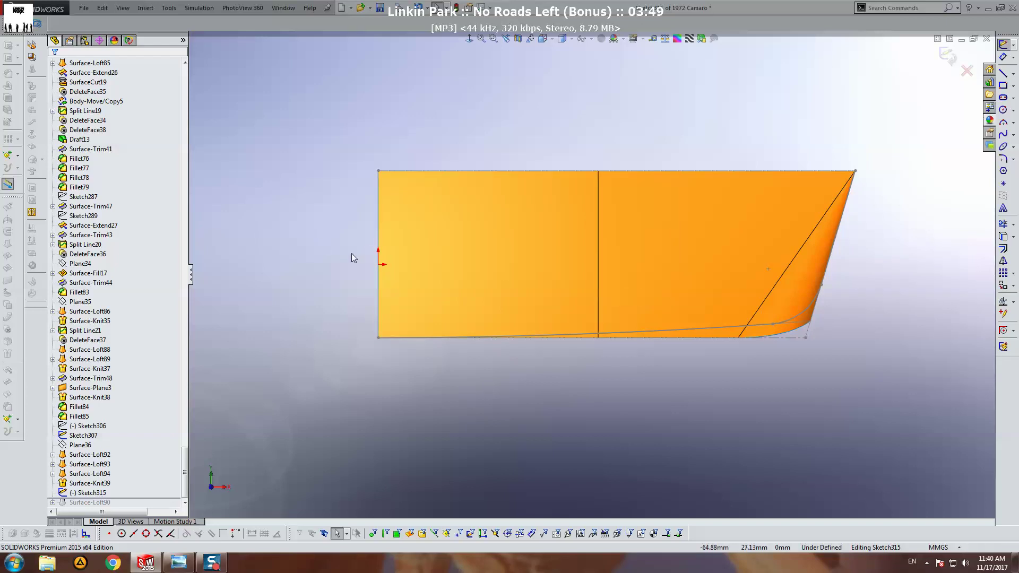
{"action": "left_click", "coordinate": [591, 335]}
{"action": "left_click", "coordinate": [1005, 254]}
Step: Fully define Sketch315 and use it to trim, keeping the picked surface piece
{"action": "left_click", "coordinate": [81, 453]}
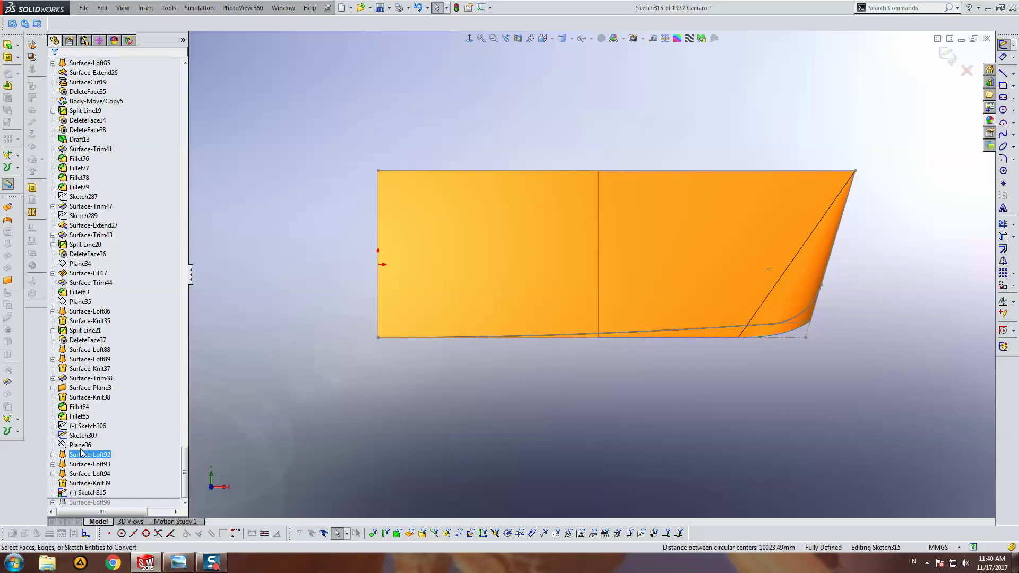
{"action": "right_click", "coordinate": [81, 451]}
{"action": "left_click", "coordinate": [88, 419]}
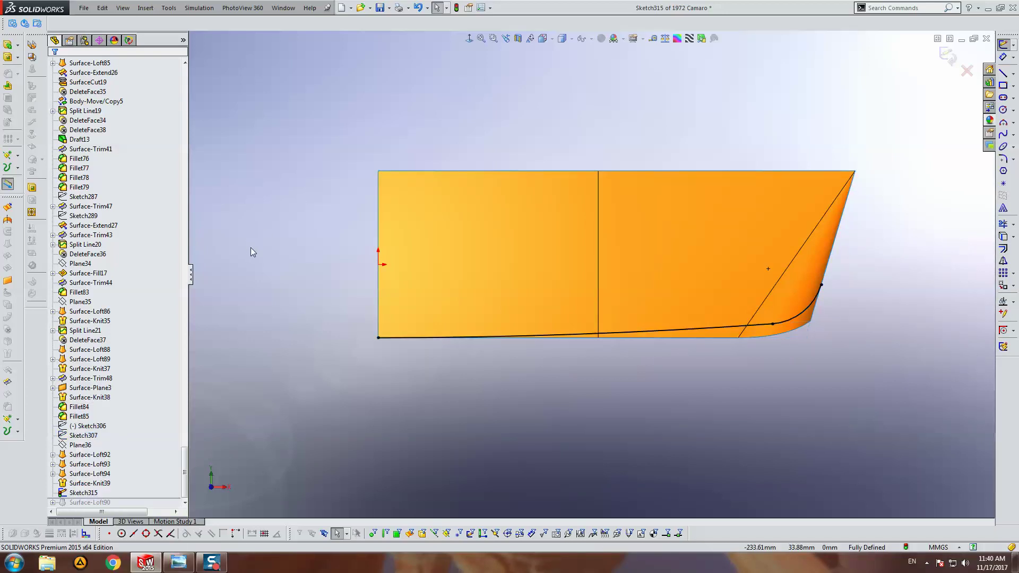
{"action": "left_click", "coordinate": [8, 384]}
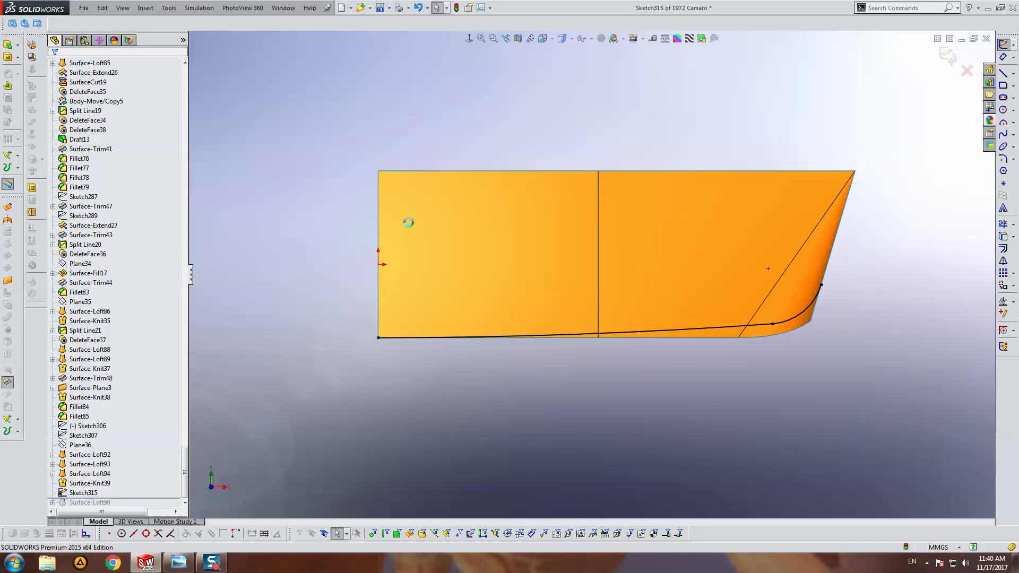
{"action": "left_click", "coordinate": [514, 223]}
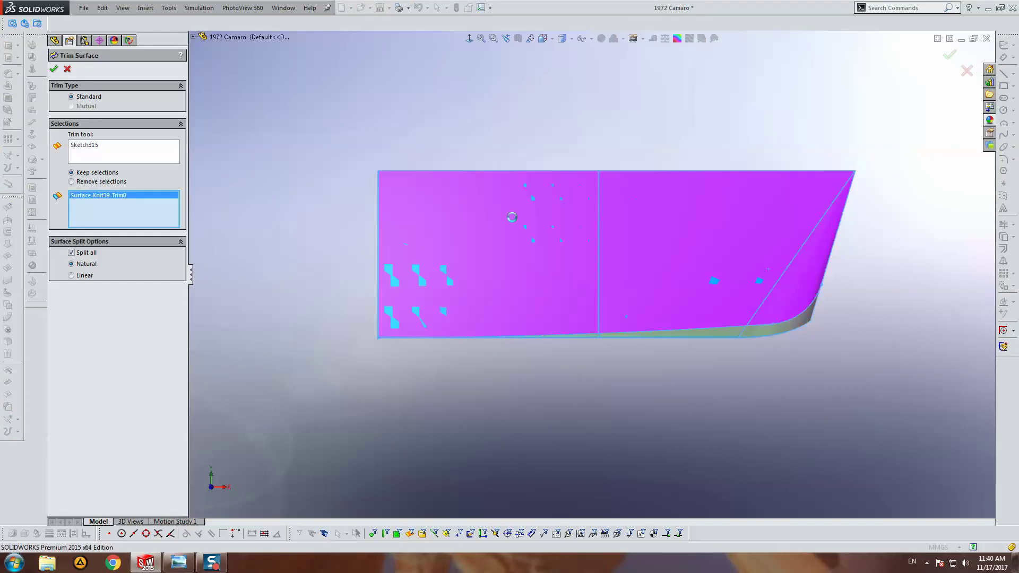
Step: Accept the trim as Surface-Trim49 and orbit to inspect the cut surface
{"action": "key", "text": "Return"}
{"action": "mouse_move", "coordinate": [645, 277]}
{"action": "middle_mouse_down"}
{"action": "mouse_move", "coordinate": [517, 277]}
{"action": "mouse_move", "coordinate": [654, 361]}
{"action": "middle_mouse_up"}
{"action": "mouse_move", "coordinate": [584, 376]}
{"action": "left_mouse_down"}
{"action": "mouse_move", "coordinate": [503, 378]}
{"action": "mouse_move", "coordinate": [533, 355]}
{"action": "mouse_move", "coordinate": [496, 374]}
{"action": "left_mouse_up"}
{"action": "key", "text": "Escape"}
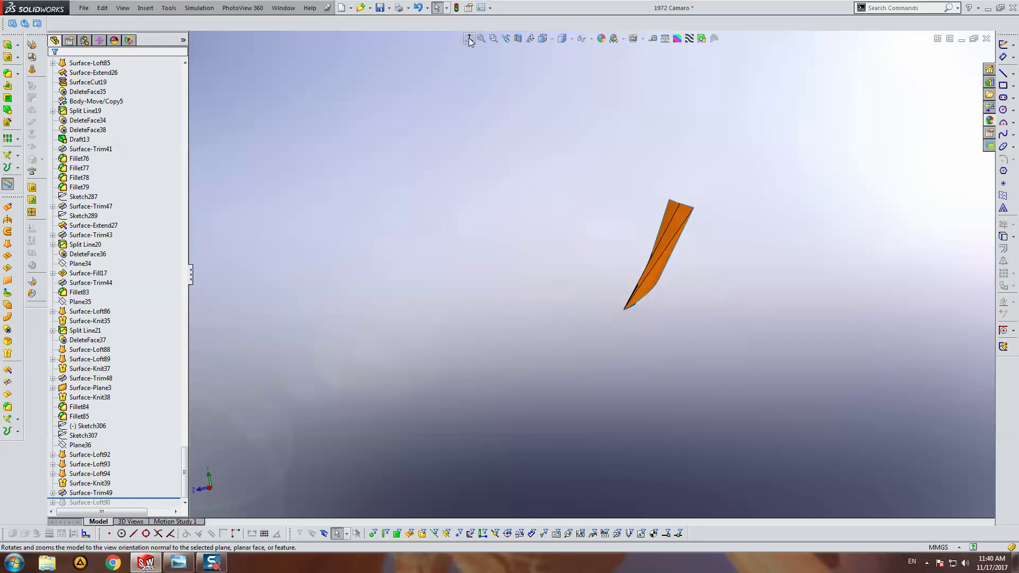
Step: From the right view, show the hidden Fillet85 body and pan to the front fender
{"action": "key", "text": "ctrl+4"}
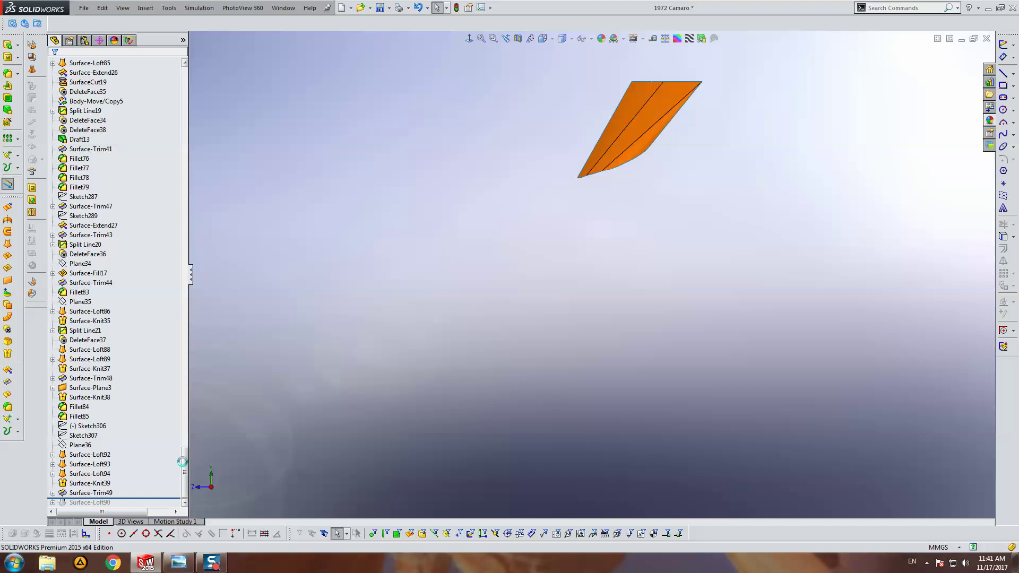
{"action": "left_click_drag", "start_coordinate": [182, 461], "coordinate": [207, 64]}
{"action": "left_click", "coordinate": [64, 118]}
{"action": "left_click", "coordinate": [52, 110]}
{"action": "left_click", "coordinate": [102, 207]}
{"action": "left_click", "coordinate": [297, 175]}
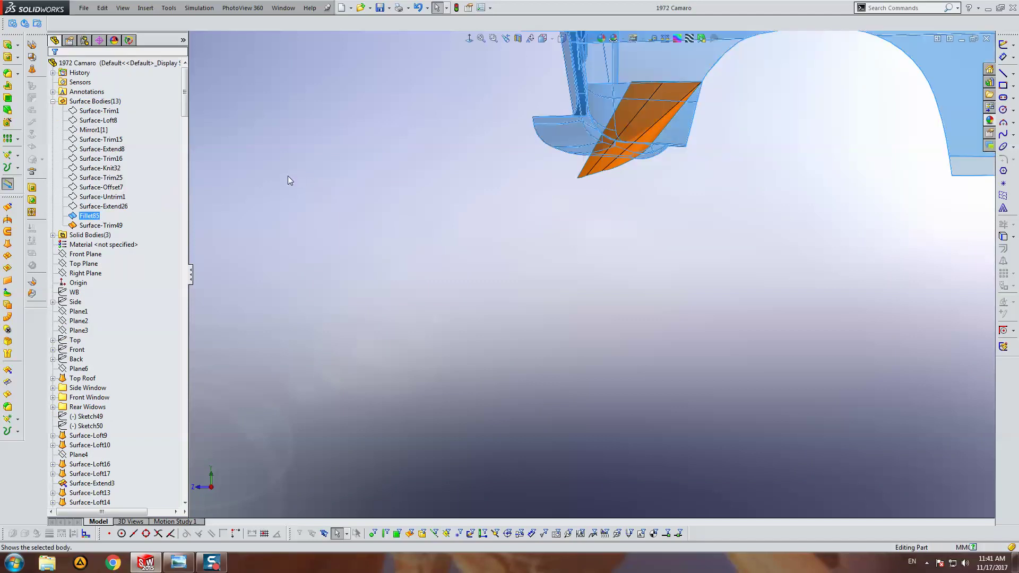
{"action": "scroll", "coordinate": [686, 171], "scroll_direction": "down", "scroll_amount": 2}
{"action": "mouse_move", "coordinate": [687, 171]}
{"action": "middle_mouse_down", "text": "ctrl"}
{"action": "mouse_move", "coordinate": [632, 258]}
{"action": "mouse_move", "coordinate": [579, 249]}
{"action": "mouse_move", "coordinate": [712, 271]}
{"action": "mouse_move", "coordinate": [679, 203]}
{"action": "mouse_move", "coordinate": [696, 133]}
{"action": "mouse_move", "coordinate": [696, 180]}
{"action": "mouse_move", "coordinate": [644, 268]}
{"action": "mouse_move", "coordinate": [553, 257]}
{"action": "mouse_move", "coordinate": [600, 255]}
{"action": "mouse_move", "coordinate": [585, 276]}
{"action": "mouse_move", "coordinate": [583, 267]}
{"action": "middle_mouse_up", "text": "ctrl"}
{"action": "scroll", "coordinate": [624, 256], "scroll_direction": "up", "scroll_amount": 2}
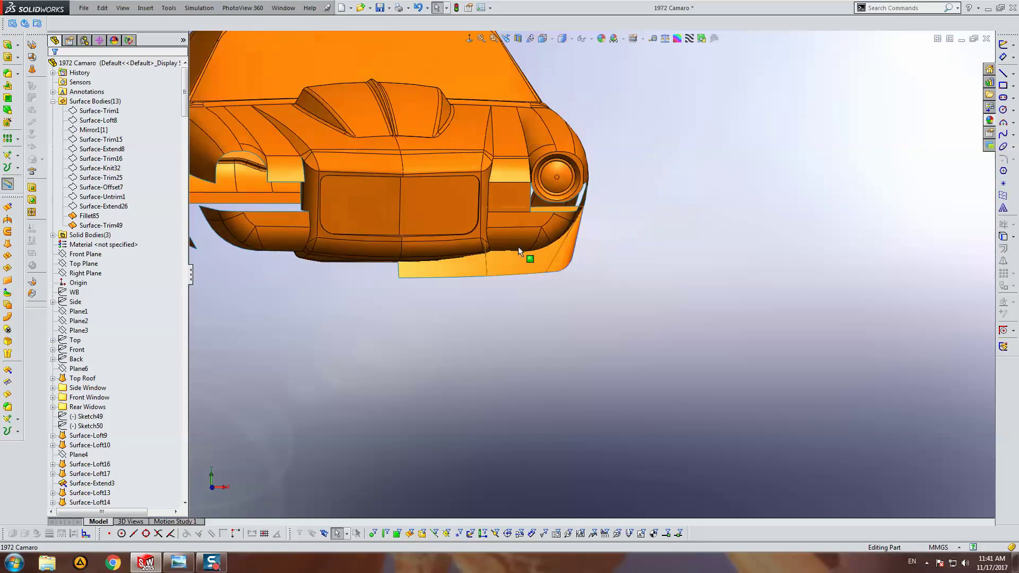
{"action": "left_click", "coordinate": [52, 101]}
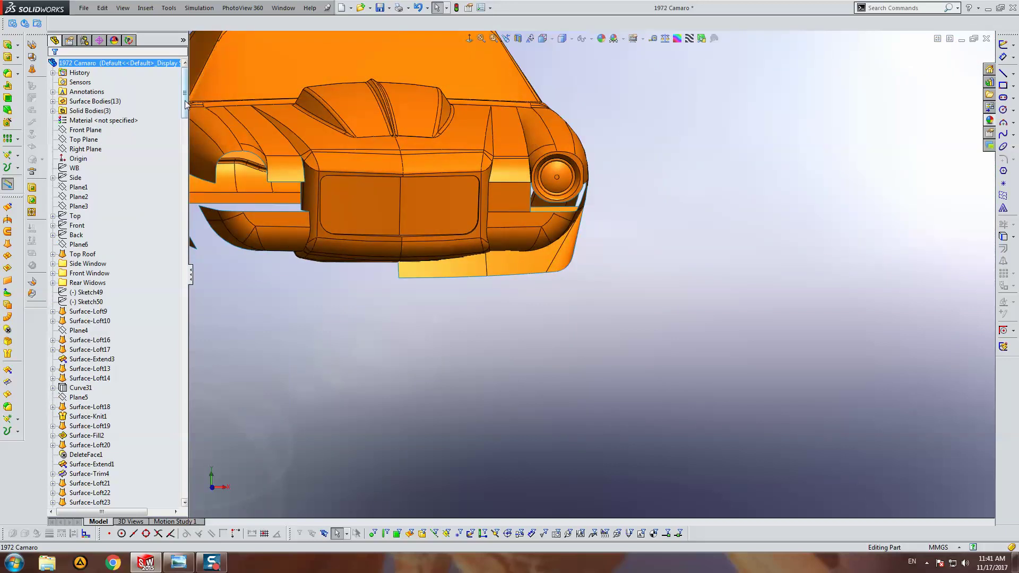
{"action": "middle_click_drag", "start_coordinate": [354, 187], "coordinate": [297, 196]}
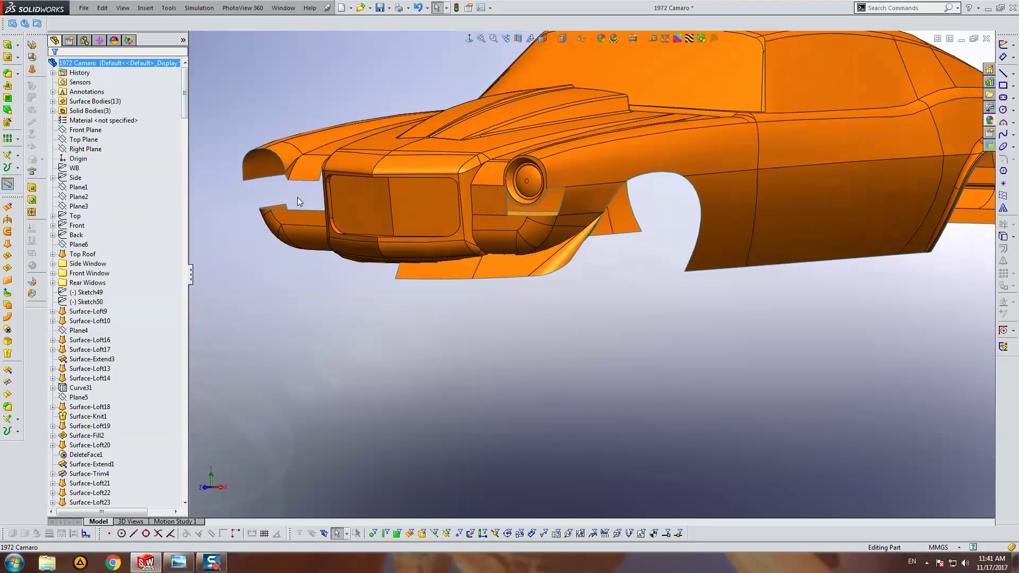
Step: Mirror the Surface-Trim49 body across the Right Plane, then view the front from low
{"action": "left_click", "coordinate": [84, 149]}
{"action": "left_click", "coordinate": [17, 139]}
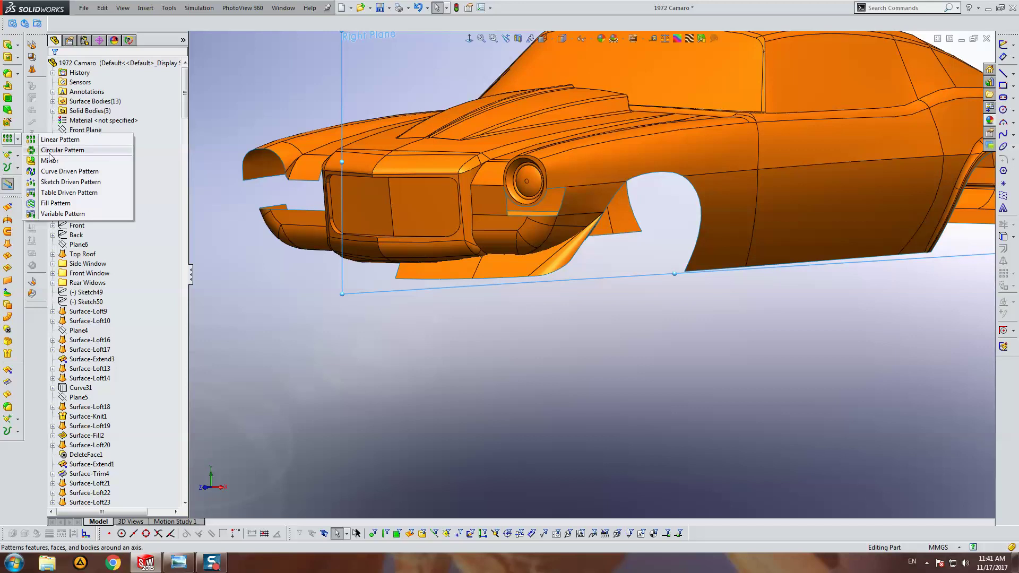
{"action": "left_click", "coordinate": [45, 162]}
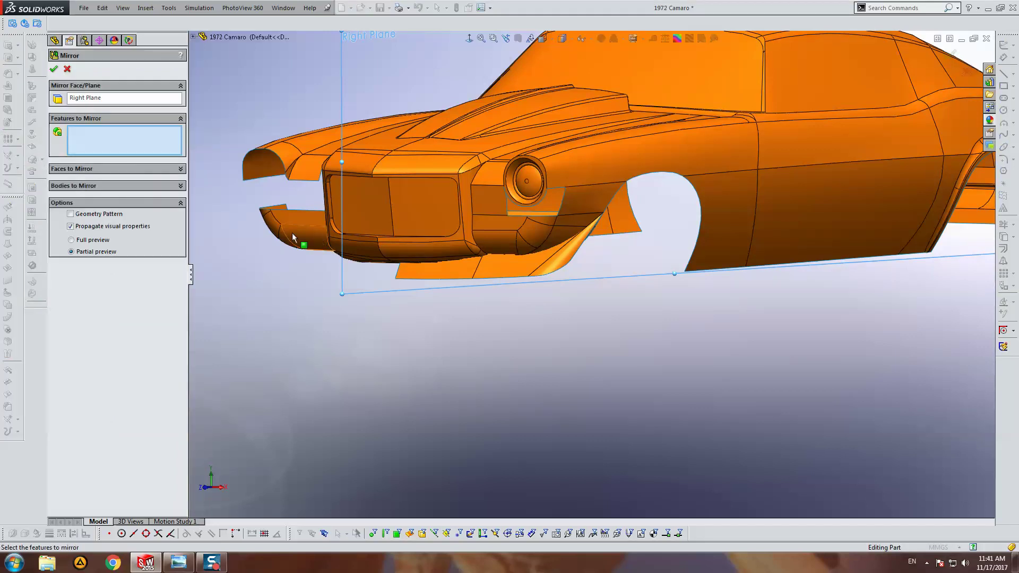
{"action": "left_click", "coordinate": [126, 186]}
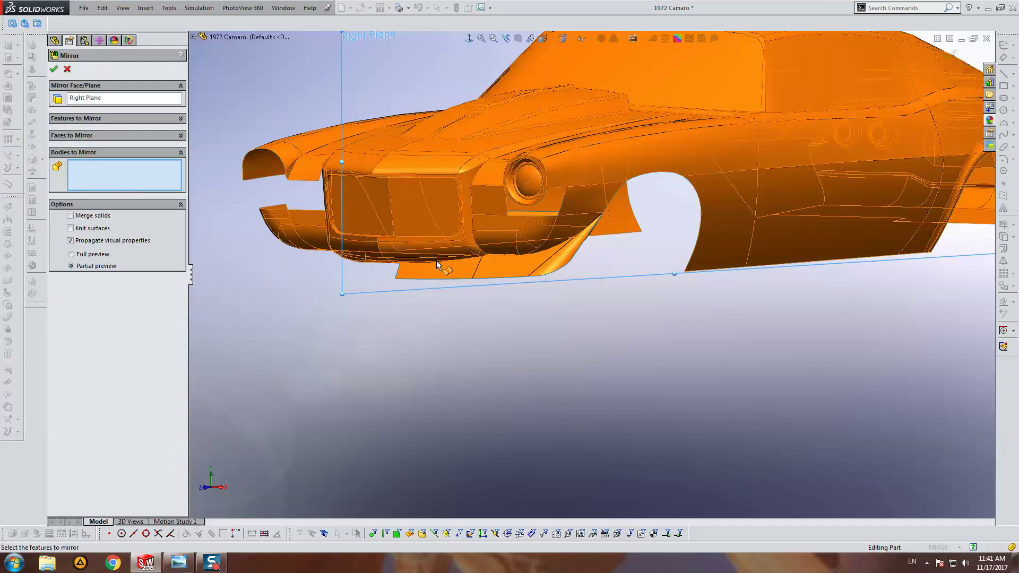
{"action": "left_click", "coordinate": [451, 274]}
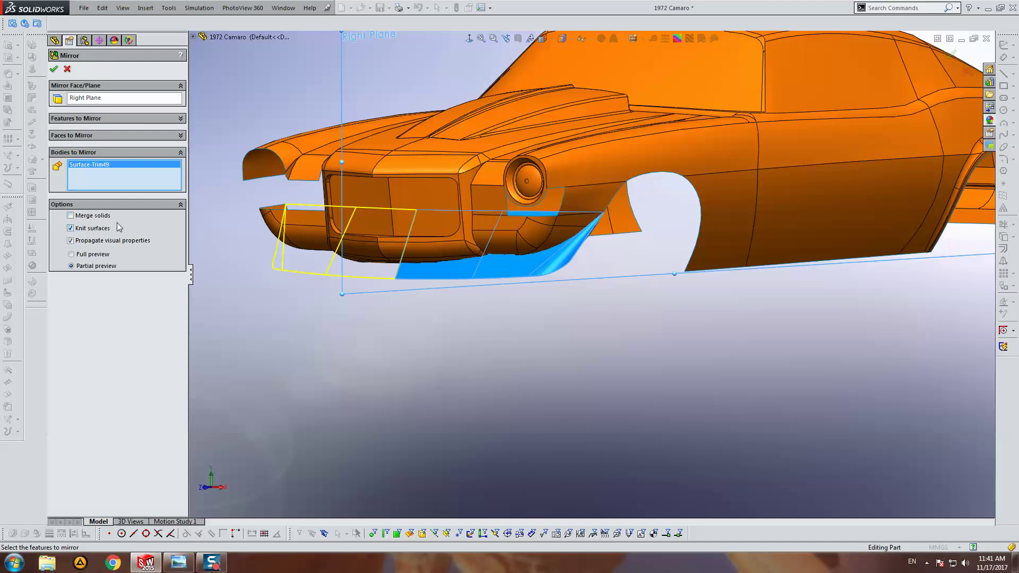
{"action": "mouse_move", "coordinate": [424, 239]}
{"action": "middle_mouse_down"}
{"action": "mouse_move", "coordinate": [526, 185]}
{"action": "mouse_move", "coordinate": [512, 109]}
{"action": "mouse_move", "coordinate": [466, 278]}
{"action": "mouse_move", "coordinate": [460, 215]}
{"action": "mouse_move", "coordinate": [459, 285]}
{"action": "mouse_move", "coordinate": [389, 355]}
{"action": "mouse_move", "coordinate": [455, 279]}
{"action": "mouse_move", "coordinate": [450, 289]}
{"action": "mouse_move", "coordinate": [553, 261]}
{"action": "mouse_move", "coordinate": [531, 212]}
{"action": "middle_mouse_up"}
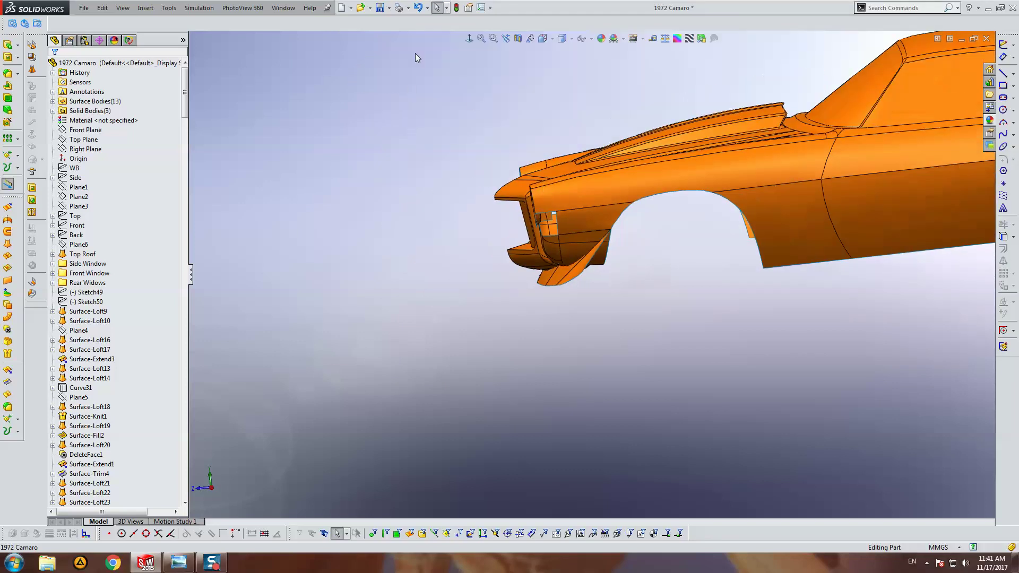
Step: Zoom around the mirrored front flap and save the part
{"action": "scroll", "coordinate": [591, 272], "scroll_direction": "down", "scroll_amount": 5}
{"action": "scroll", "coordinate": [590, 279], "scroll_direction": "down", "scroll_amount": 2}
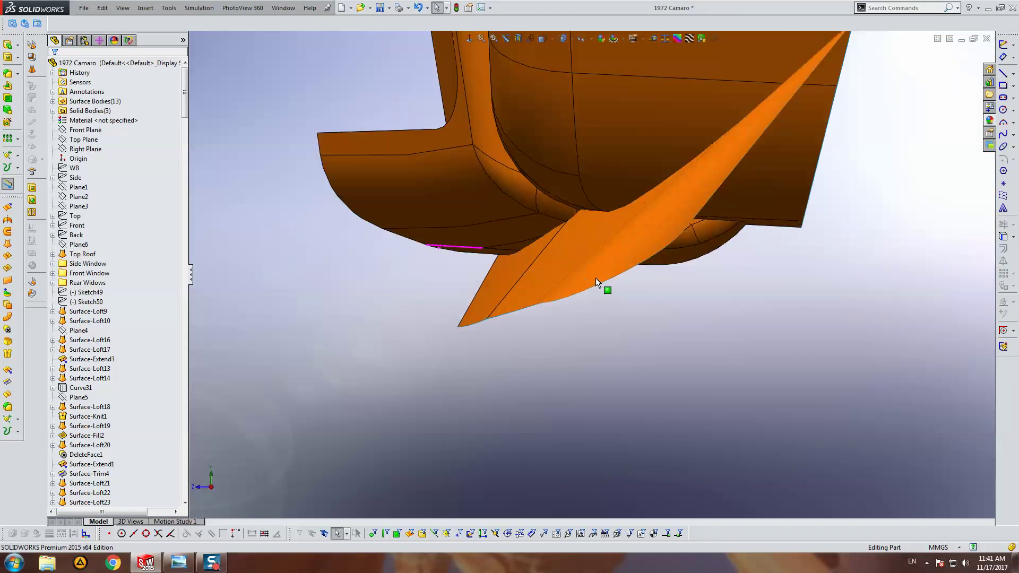
{"action": "scroll", "coordinate": [588, 276], "scroll_direction": "up", "scroll_amount": 3}
{"action": "scroll", "coordinate": [588, 275], "scroll_direction": "up", "scroll_amount": 2}
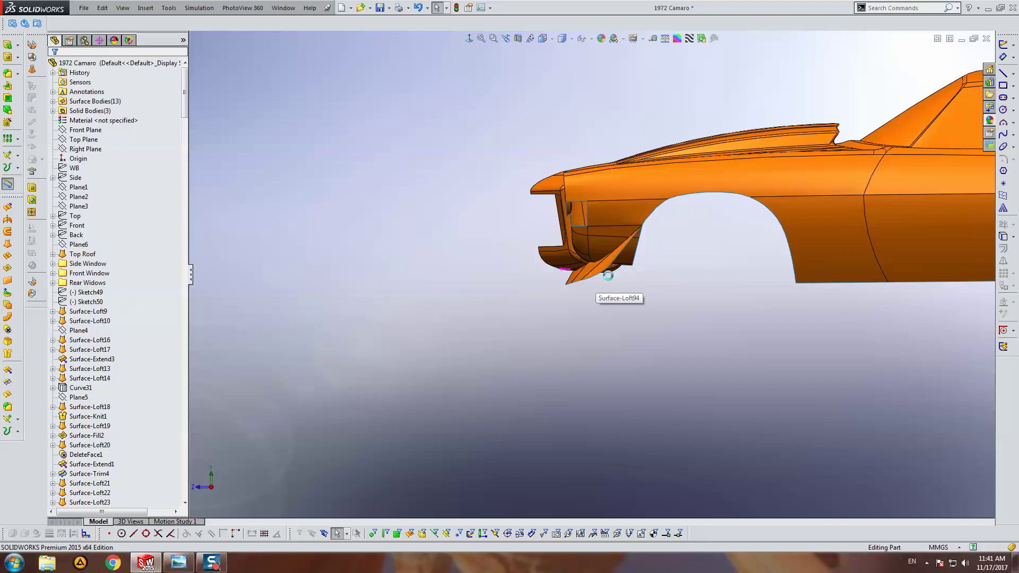
{"action": "key", "text": "ctrl+s"}
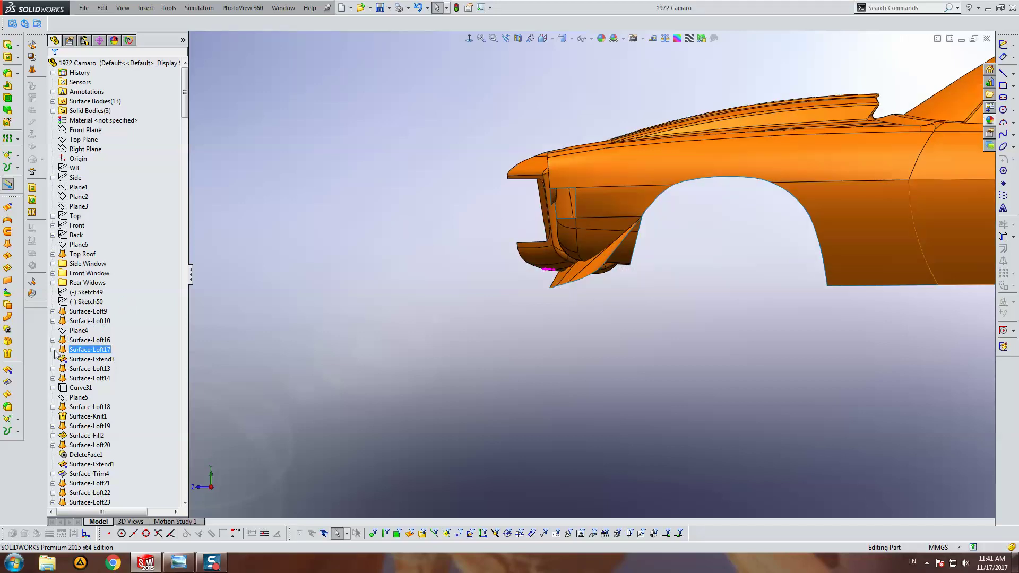
Step: Check the car body in the Front and Right standard views
{"action": "scroll", "coordinate": [548, 295], "scroll_direction": "down", "scroll_amount": 5}
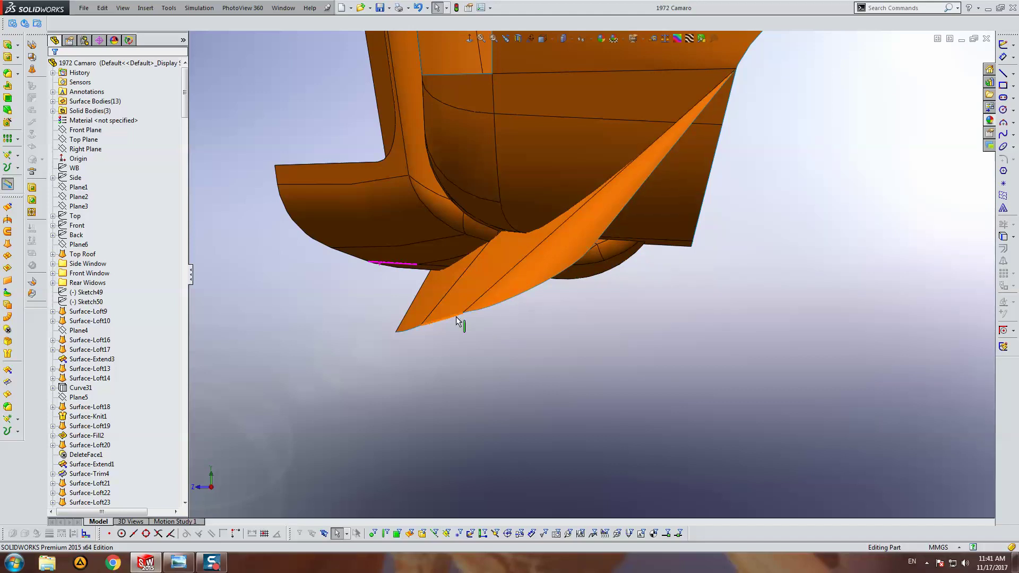
{"action": "scroll", "coordinate": [483, 312], "scroll_direction": "up", "scroll_amount": 2}
{"action": "key", "text": "ctrl+1"}
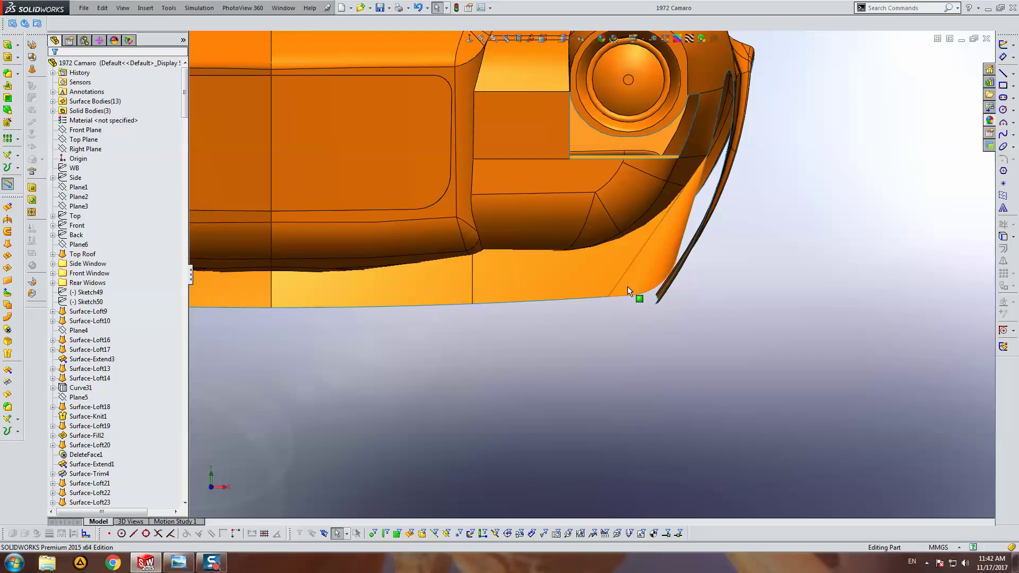
{"action": "scroll", "coordinate": [636, 286], "scroll_direction": "up", "scroll_amount": 3}
{"action": "scroll", "coordinate": [594, 287], "scroll_direction": "down", "scroll_amount": 3}
{"action": "scroll", "coordinate": [557, 285], "scroll_direction": "up", "scroll_amount": 3}
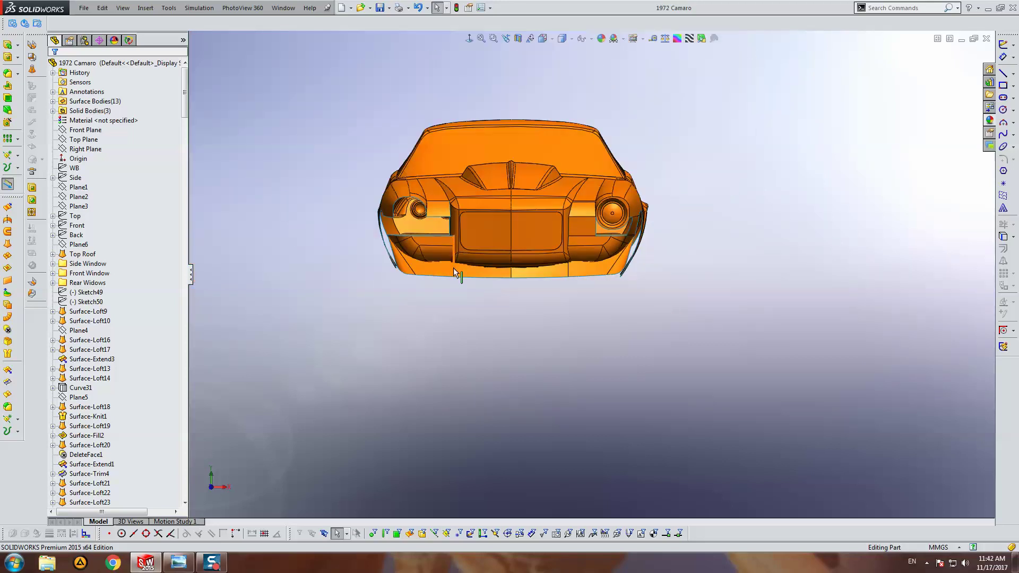
{"action": "key", "text": "ctrl+4"}
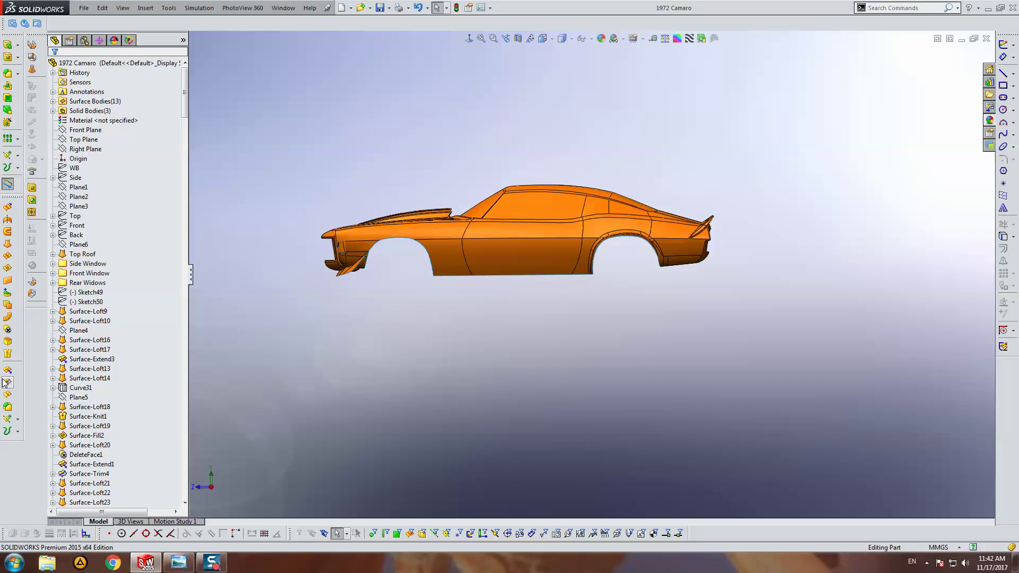
{"action": "left_click", "coordinate": [7, 382]}
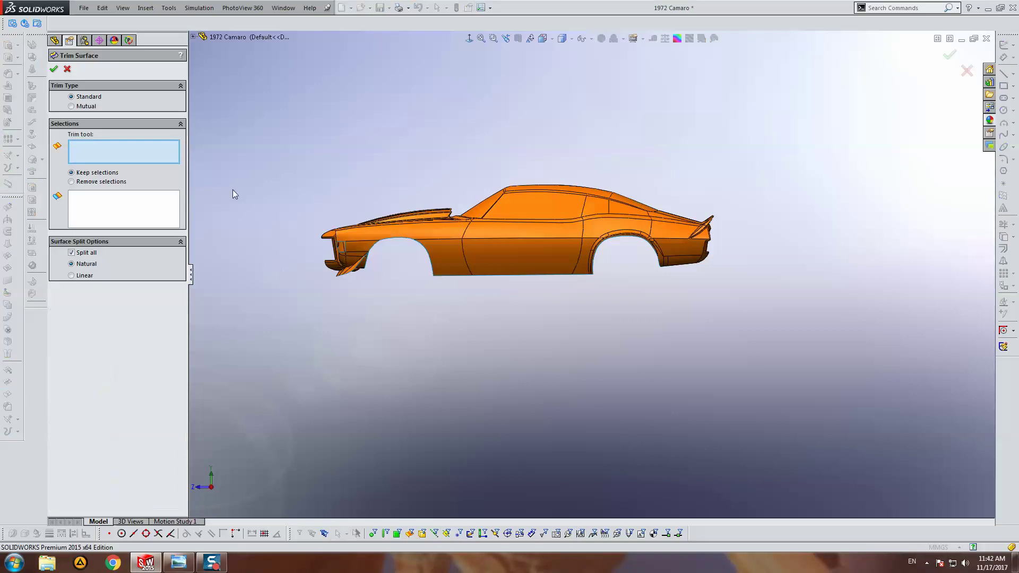
Step: Mutually trim Mirror15 and Fillet85 keeping both pieces, then check it from the front
{"action": "left_click", "coordinate": [83, 108]}
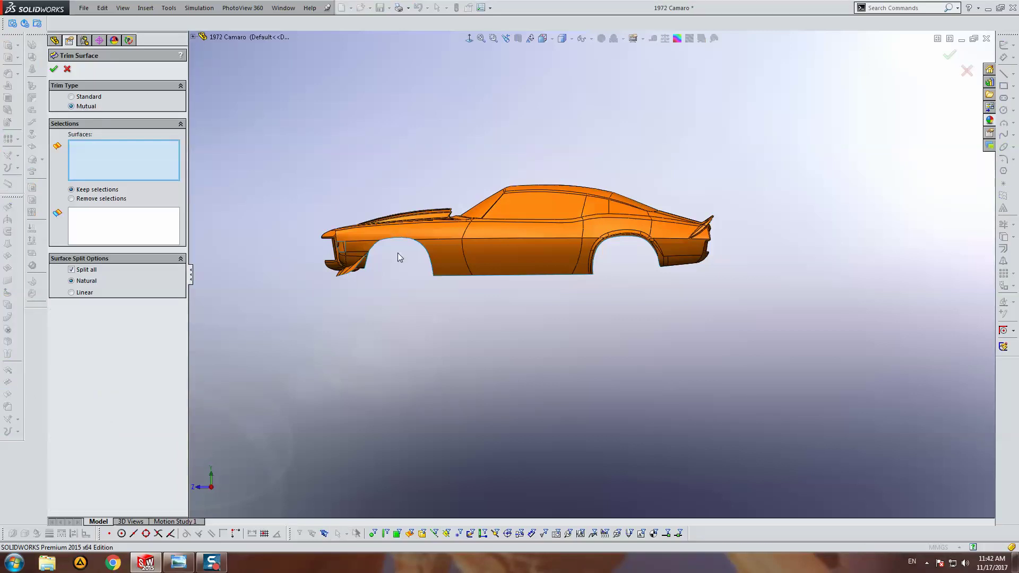
{"action": "scroll", "coordinate": [400, 255], "scroll_direction": "down", "scroll_amount": 3}
{"action": "left_click", "coordinate": [359, 308]}
{"action": "left_click", "coordinate": [382, 245]}
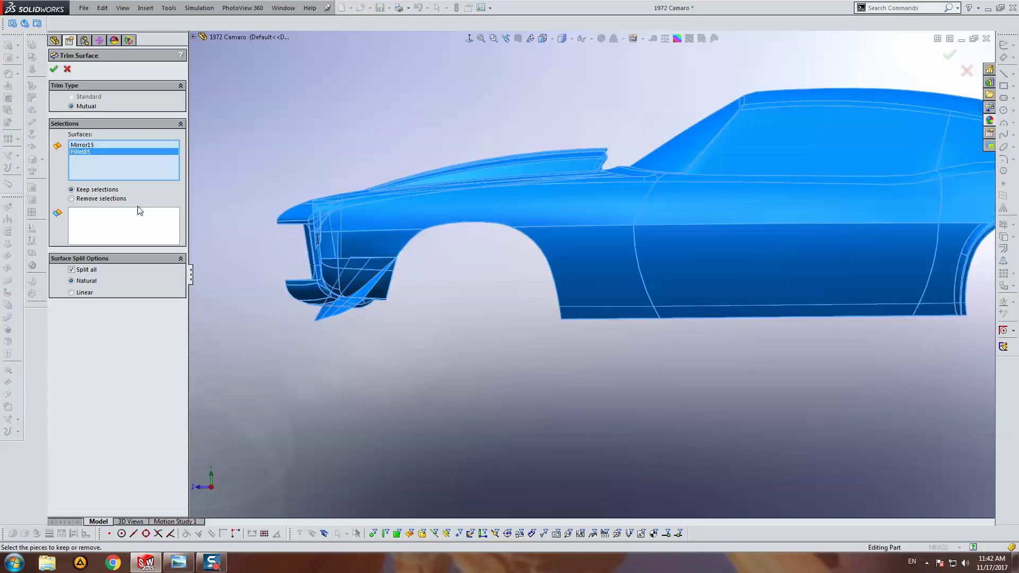
{"action": "left_click", "coordinate": [106, 224]}
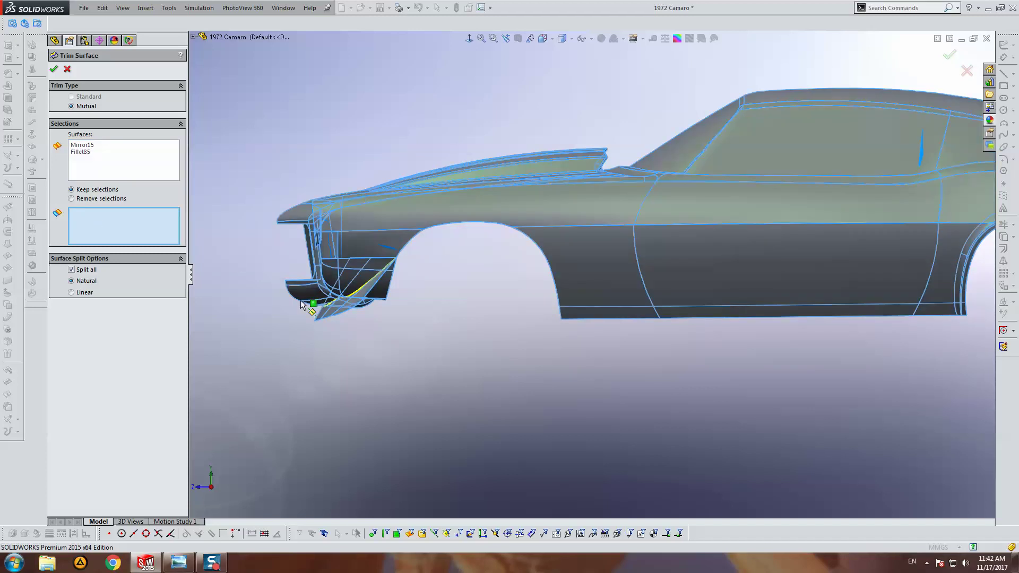
{"action": "left_click", "coordinate": [342, 288]}
{"action": "left_click", "coordinate": [418, 234]}
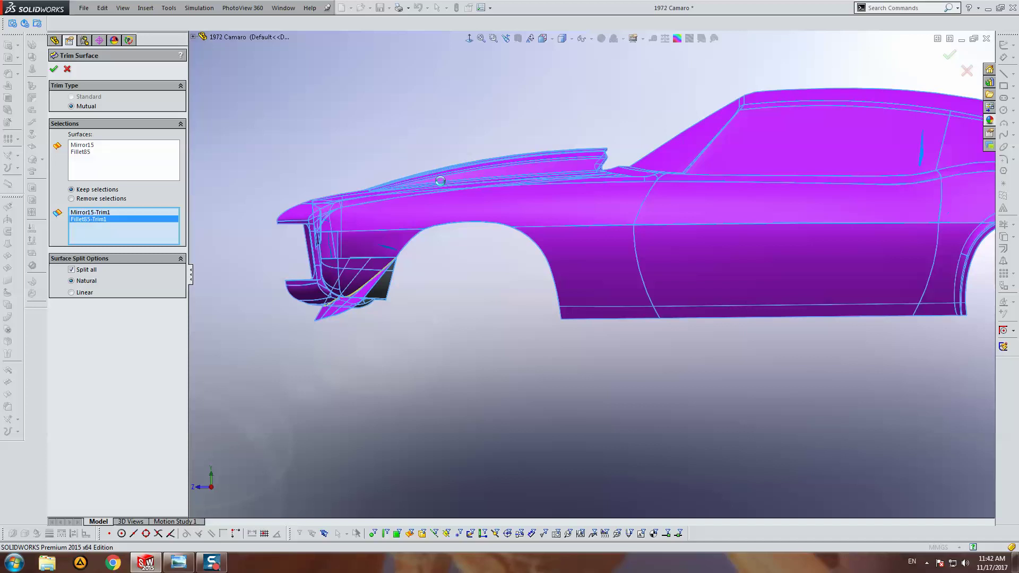
{"action": "key", "text": "Return"}
{"action": "scroll", "coordinate": [423, 240], "scroll_direction": "up", "scroll_amount": 2}
{"action": "mouse_move", "coordinate": [423, 239]}
{"action": "middle_mouse_down"}
{"action": "mouse_move", "coordinate": [388, 236]}
{"action": "mouse_move", "coordinate": [534, 230]}
{"action": "mouse_move", "coordinate": [398, 291]}
{"action": "mouse_move", "coordinate": [399, 219]}
{"action": "middle_mouse_up"}
{"action": "key", "text": "f"}
{"action": "left_click", "coordinate": [470, 38]}
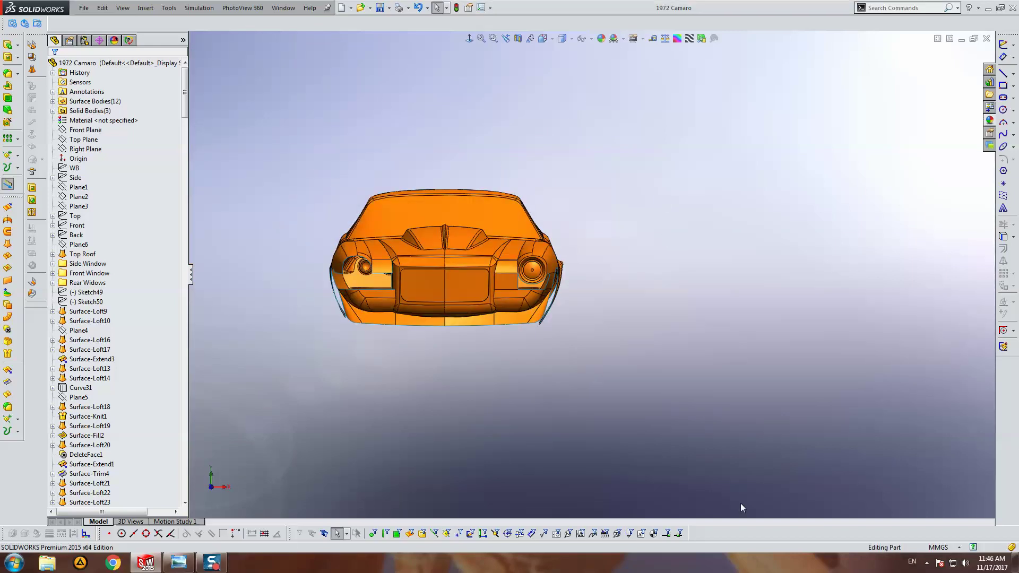
Step: Scroll the FeatureManager tree, expand Surface-Trim49 and edit its Sketch315
{"action": "scroll", "coordinate": [463, 352], "scroll_direction": "down", "scroll_amount": 2}
{"action": "scroll", "coordinate": [463, 352], "scroll_direction": "down", "scroll_amount": 4}
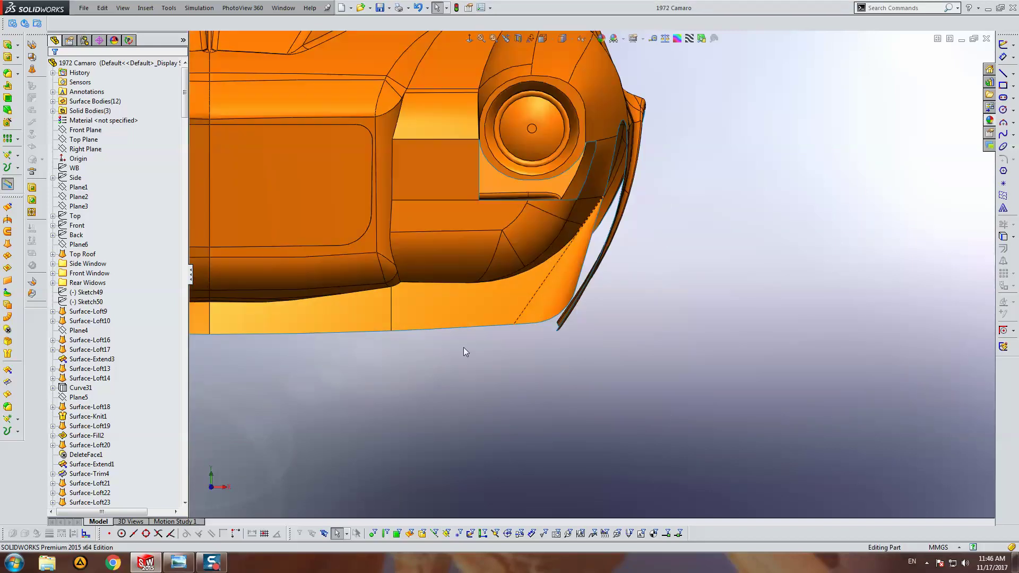
{"action": "scroll", "coordinate": [106, 263], "scroll_direction": "down", "scroll_amount": 3}
{"action": "scroll", "coordinate": [155, 142], "scroll_direction": "down", "scroll_amount": 8}
{"action": "left_click_drag", "start_coordinate": [185, 128], "coordinate": [181, 485]}
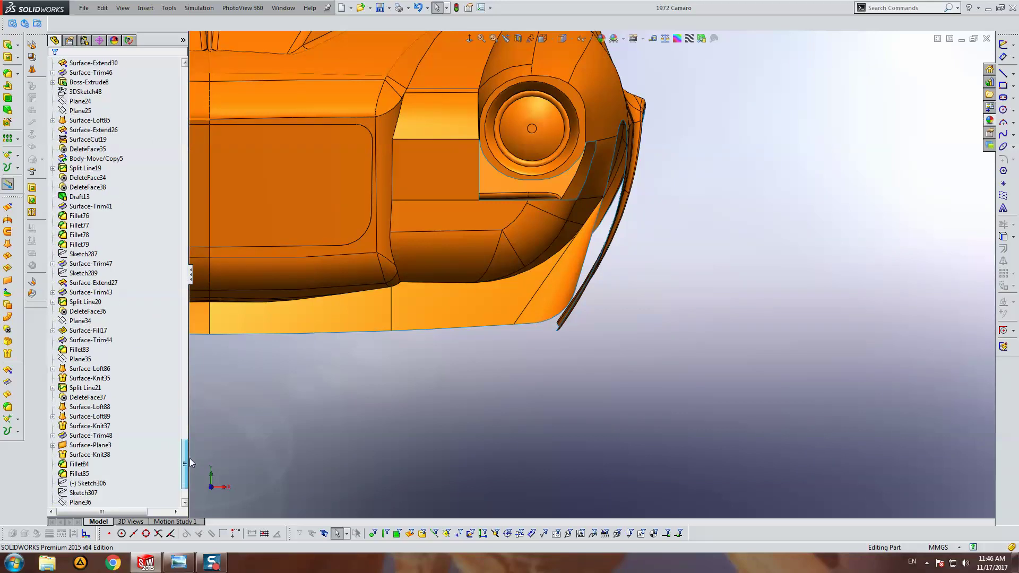
{"action": "left_click", "coordinate": [64, 493]}
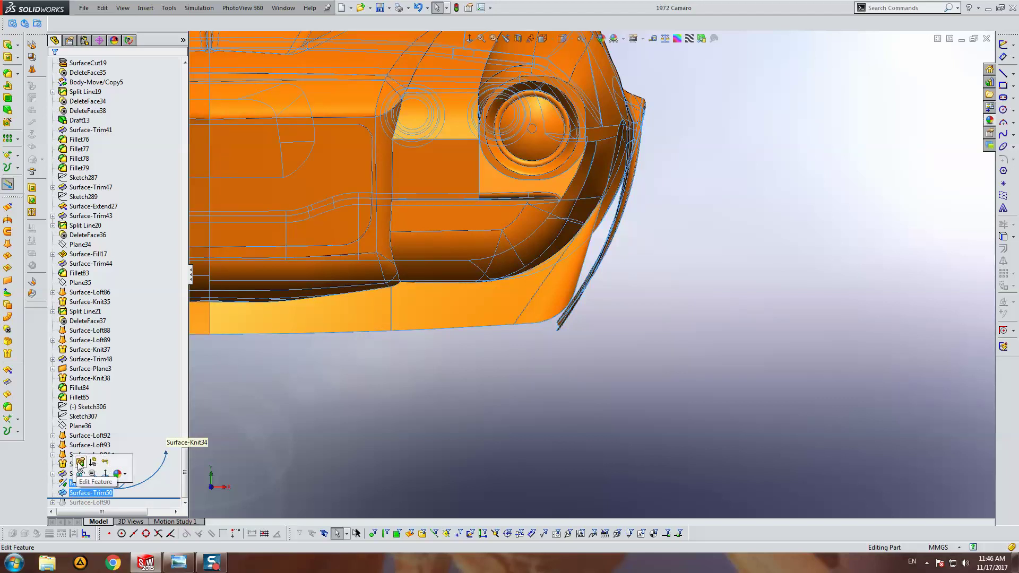
{"action": "left_click", "coordinate": [81, 483], "text": "ctrl"}
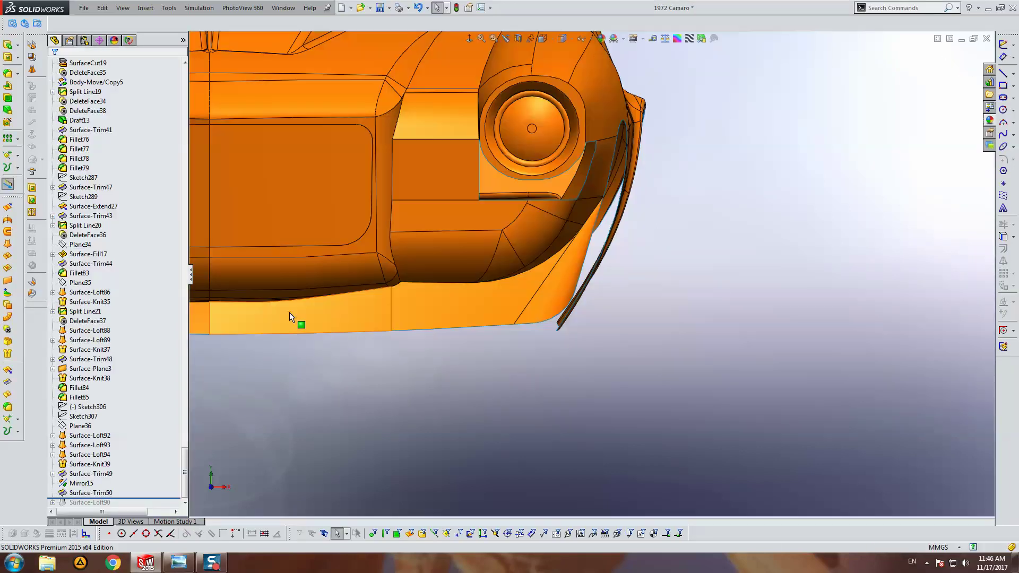
{"action": "left_click", "coordinate": [53, 474]}
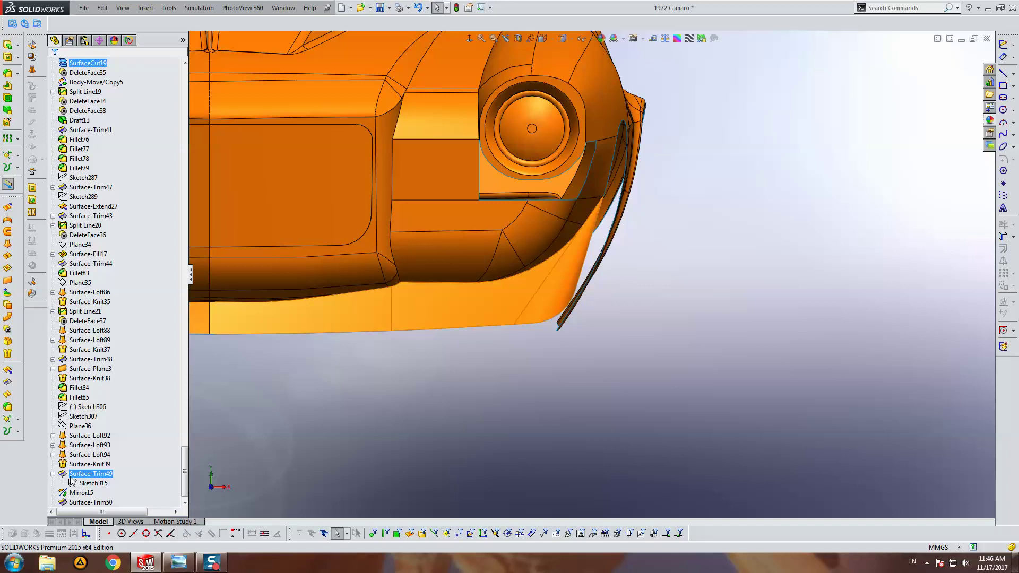
{"action": "left_click", "coordinate": [93, 483]}
{"action": "left_click", "coordinate": [89, 452]}
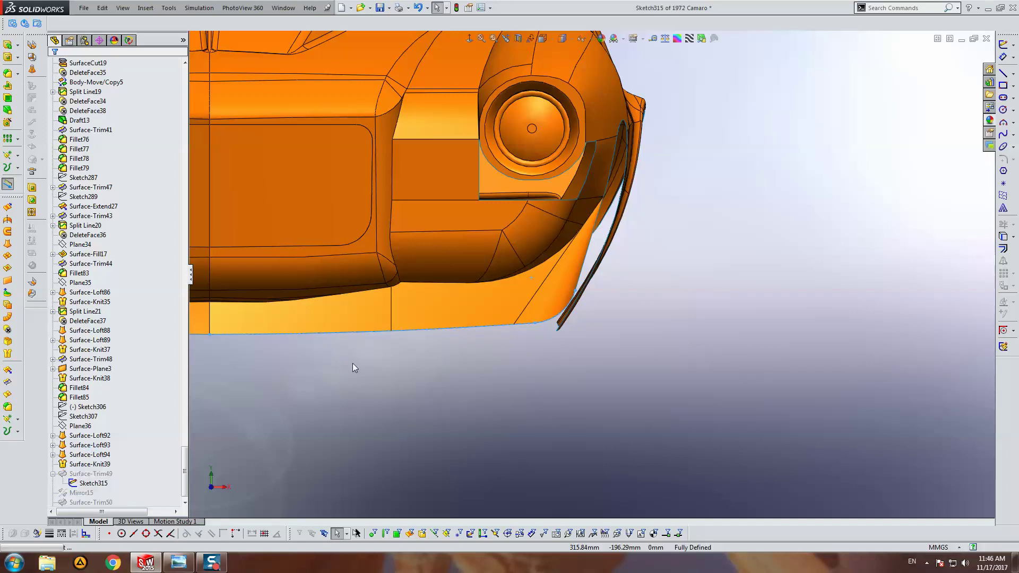
Step: Make corner arcs Arc3 and Arc4 tangent to each other
{"action": "scroll", "coordinate": [561, 328], "scroll_direction": "down", "scroll_amount": 3}
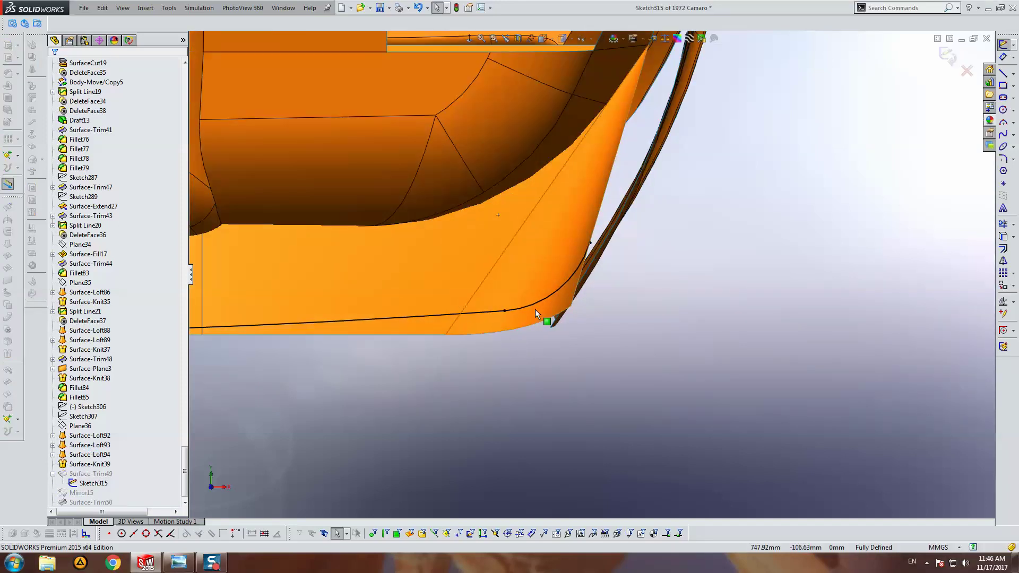
{"action": "left_click", "coordinate": [533, 304]}
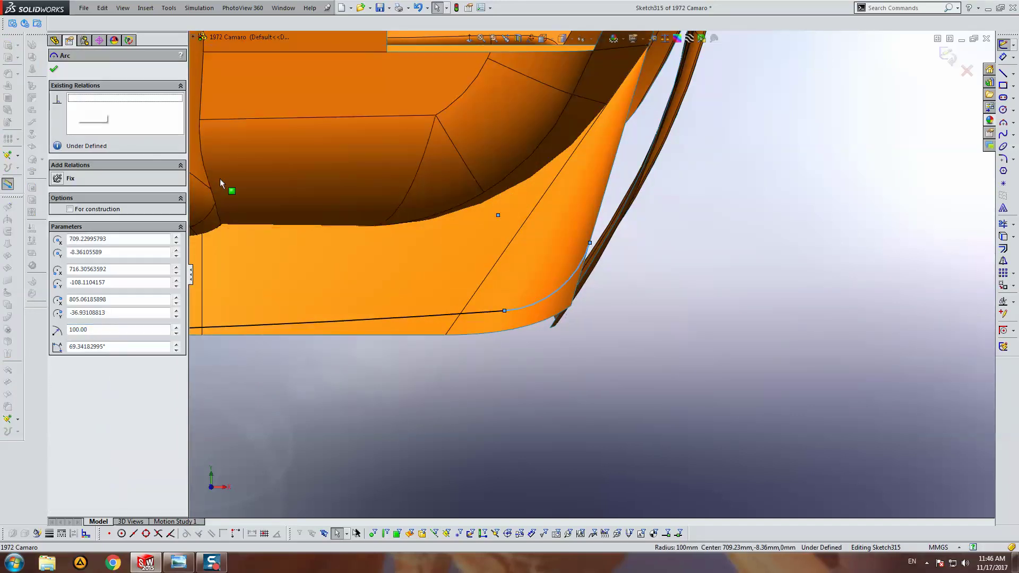
{"action": "left_click", "coordinate": [505, 375]}
{"action": "left_click_drag", "start_coordinate": [525, 371], "coordinate": [463, 291]}
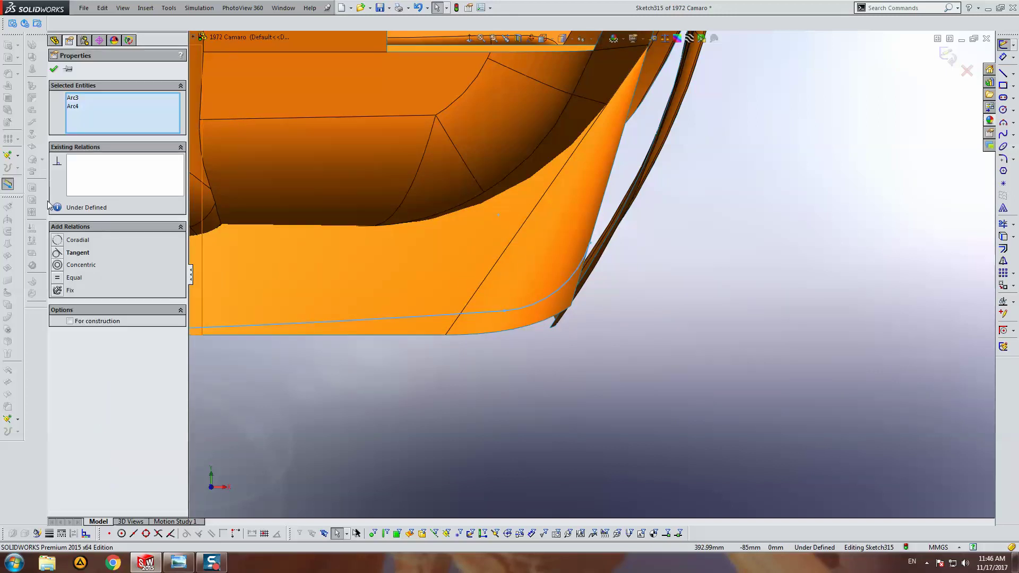
{"action": "left_click", "coordinate": [83, 256]}
{"action": "left_click", "coordinate": [465, 414]}
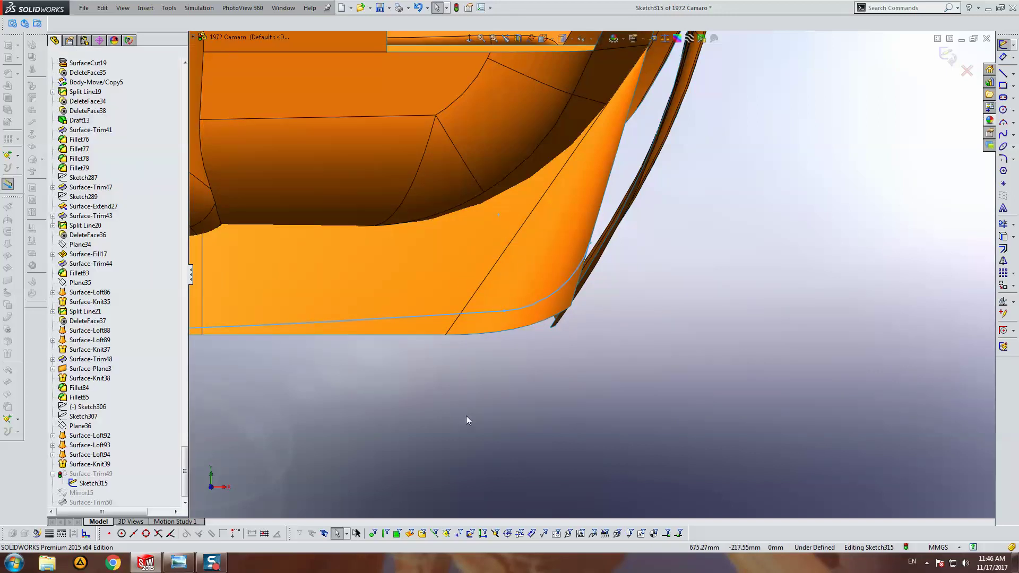
Step: Move the lower arc endpoint onto the diagonal line and slide the upper one up the edge
{"action": "left_click", "coordinate": [488, 313]}
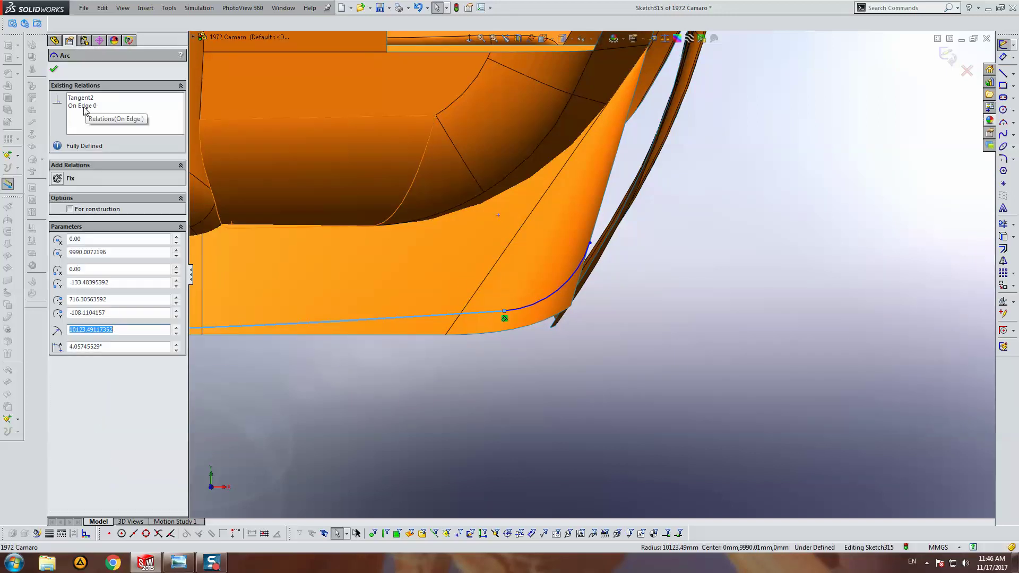
{"action": "left_click", "coordinate": [375, 266]}
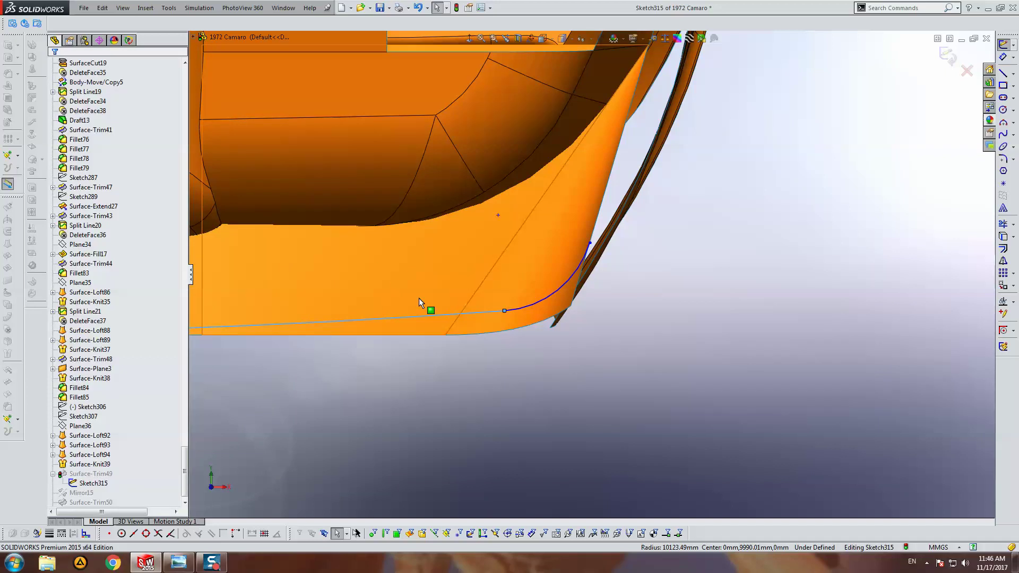
{"action": "left_click_drag", "start_coordinate": [504, 311], "coordinate": [458, 314]}
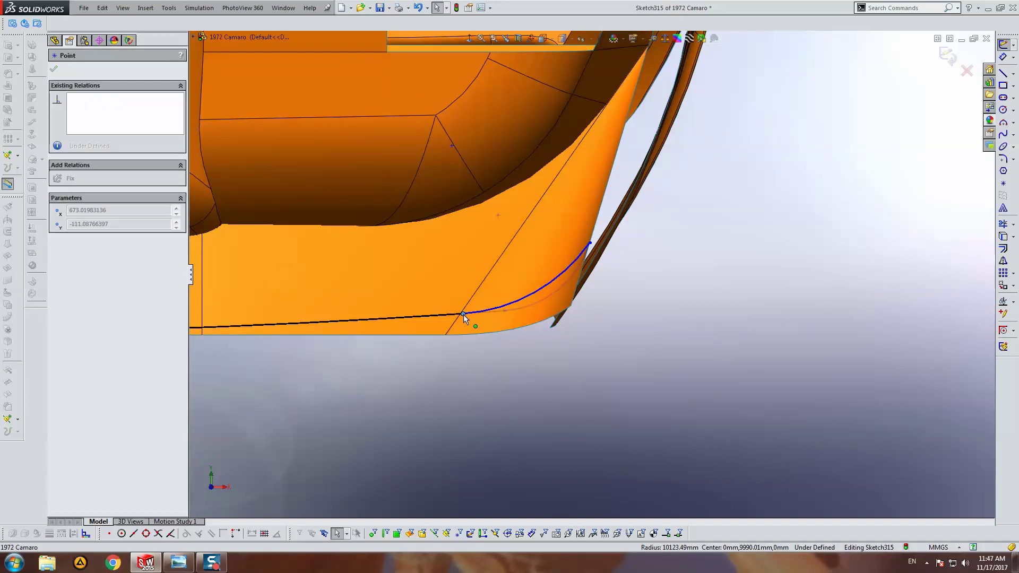
{"action": "left_click_drag", "start_coordinate": [458, 314], "coordinate": [460, 315]}
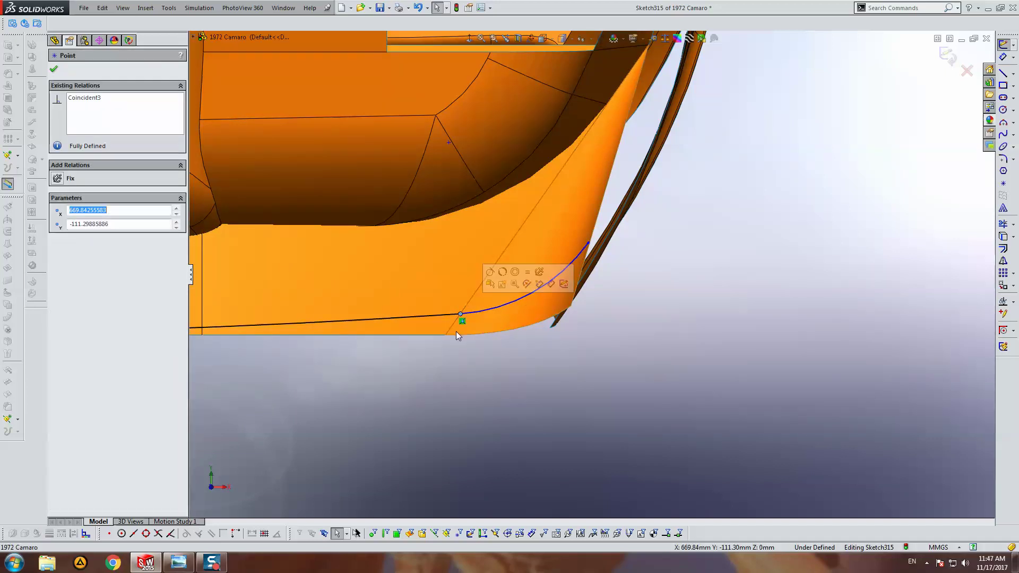
{"action": "left_click", "coordinate": [480, 319]}
{"action": "mouse_move", "coordinate": [588, 243]}
{"action": "left_mouse_down"}
{"action": "mouse_move", "coordinate": [600, 215]}
{"action": "mouse_move", "coordinate": [597, 228]}
{"action": "left_mouse_up"}
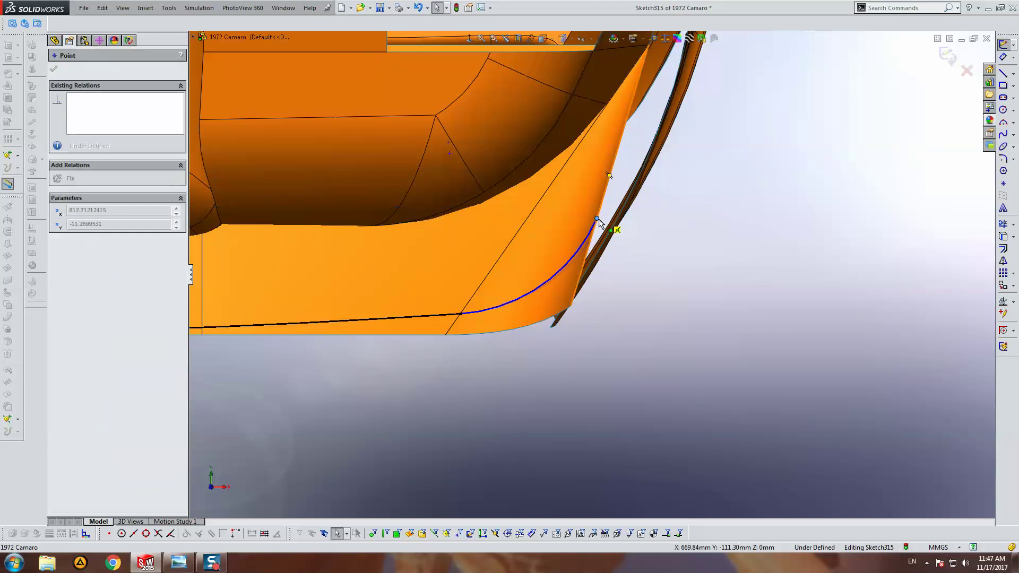
Step: Make the upper arc tangent to the body edge
{"action": "left_click", "coordinate": [584, 243]}
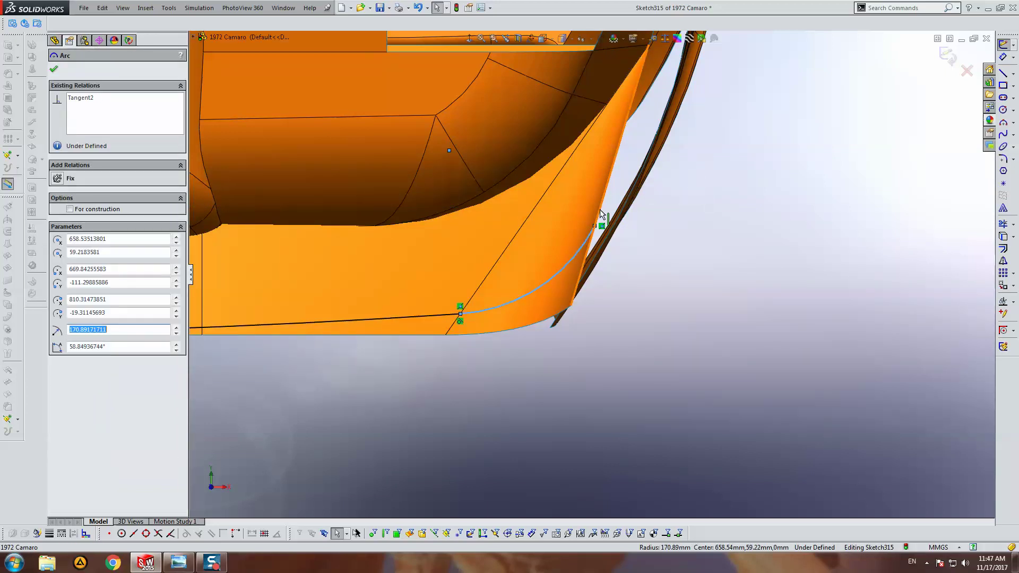
{"action": "left_click", "coordinate": [608, 169], "text": "ctrl"}
{"action": "left_click", "coordinate": [78, 240]}
{"action": "key", "text": "Escape"}
{"action": "scroll", "coordinate": [474, 358], "scroll_direction": "up", "scroll_amount": 2}
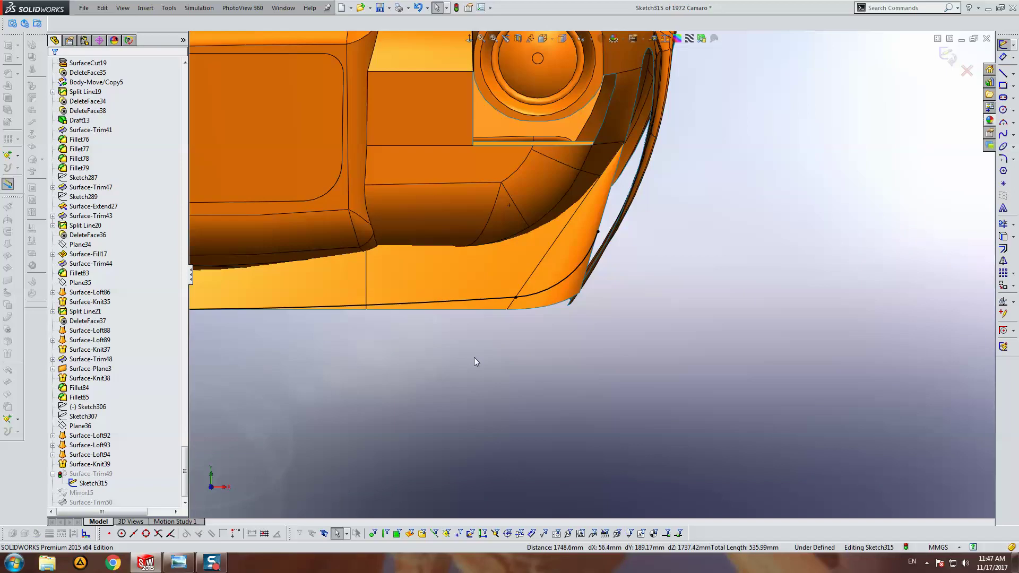
{"action": "scroll", "coordinate": [690, 223], "scroll_direction": "up", "scroll_amount": 1}
Step: Exit Sketch315 to rebuild and inspect the front wheel-arch corner
{"action": "left_click", "coordinate": [948, 55]}
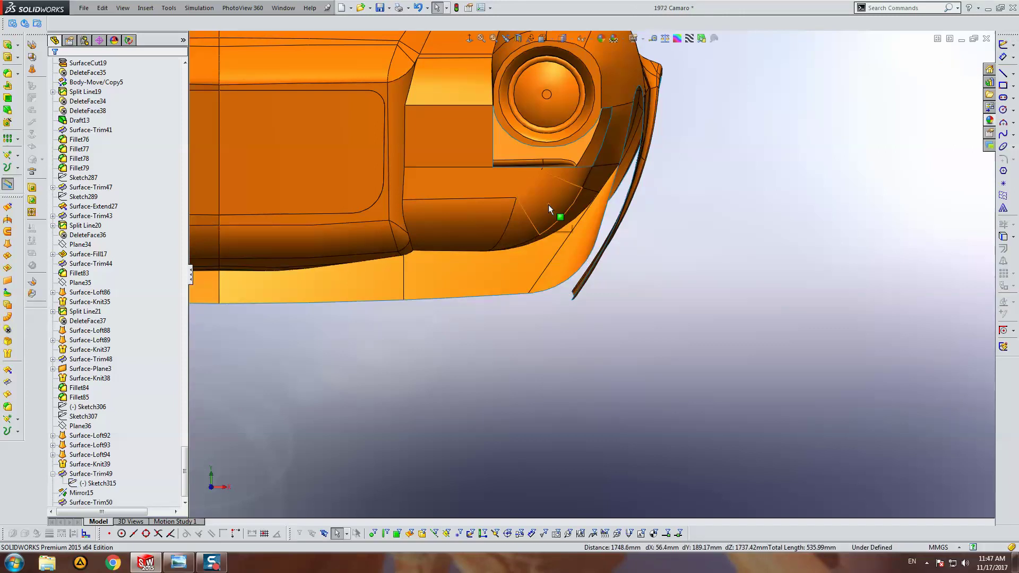
{"action": "middle_click_drag", "start_coordinate": [548, 205], "coordinate": [453, 277]}
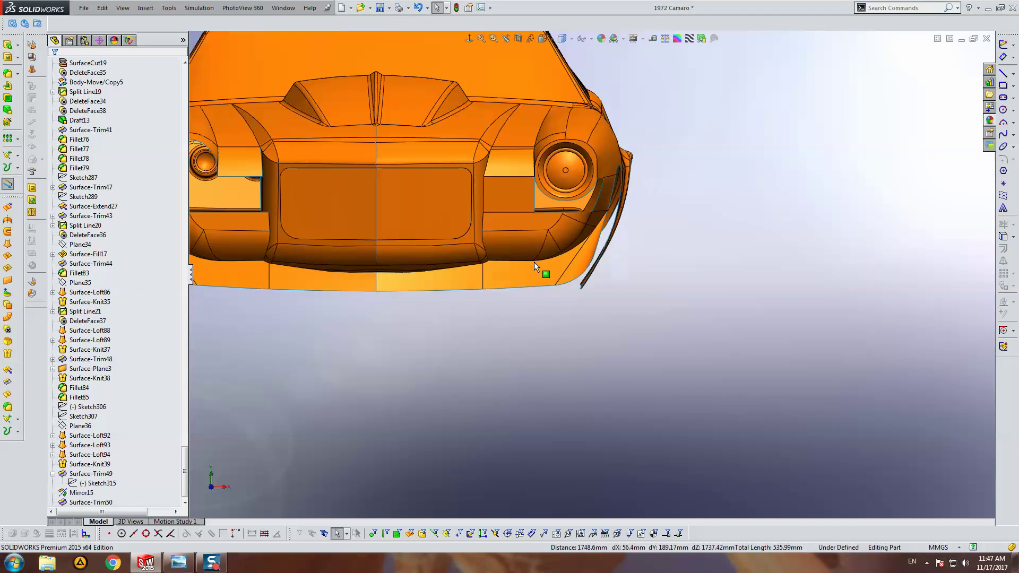
{"action": "mouse_move", "coordinate": [453, 276]}
{"action": "middle_mouse_down"}
{"action": "mouse_move", "coordinate": [575, 241]}
{"action": "mouse_move", "coordinate": [543, 257]}
{"action": "mouse_move", "coordinate": [694, 291]}
{"action": "mouse_move", "coordinate": [623, 304]}
{"action": "mouse_move", "coordinate": [603, 284]}
{"action": "mouse_move", "coordinate": [606, 274]}
{"action": "mouse_move", "coordinate": [621, 282]}
{"action": "mouse_move", "coordinate": [587, 273]}
{"action": "mouse_move", "coordinate": [577, 332]}
{"action": "mouse_move", "coordinate": [553, 311]}
{"action": "mouse_move", "coordinate": [447, 333]}
{"action": "mouse_move", "coordinate": [459, 199]}
{"action": "mouse_move", "coordinate": [444, 256]}
{"action": "mouse_move", "coordinate": [502, 408]}
{"action": "middle_mouse_up"}
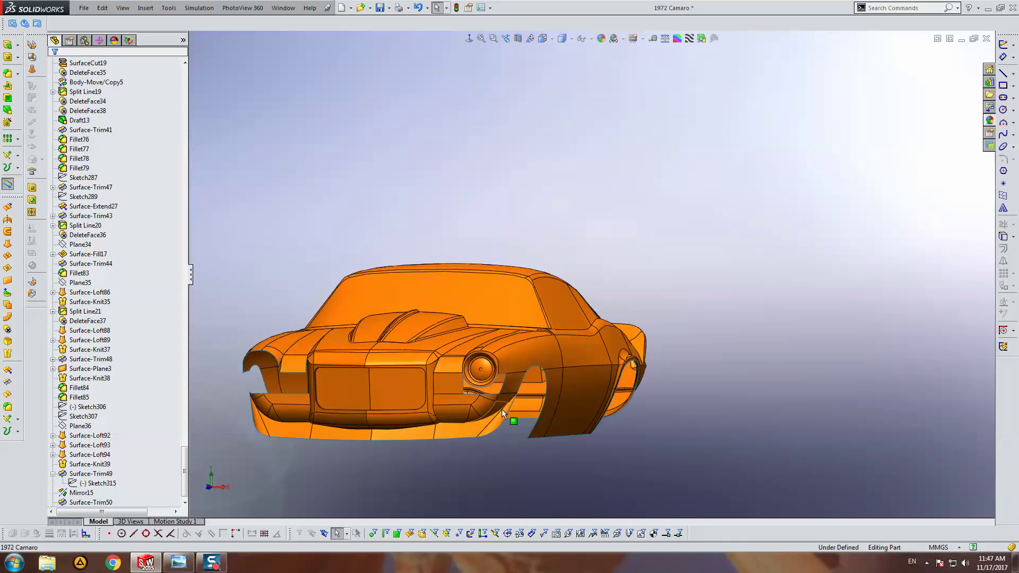
{"action": "scroll", "coordinate": [454, 407], "scroll_direction": "down", "scroll_amount": 5}
{"action": "scroll", "coordinate": [446, 404], "scroll_direction": "up", "scroll_amount": 2}
{"action": "scroll", "coordinate": [435, 402], "scroll_direction": "up", "scroll_amount": 2}
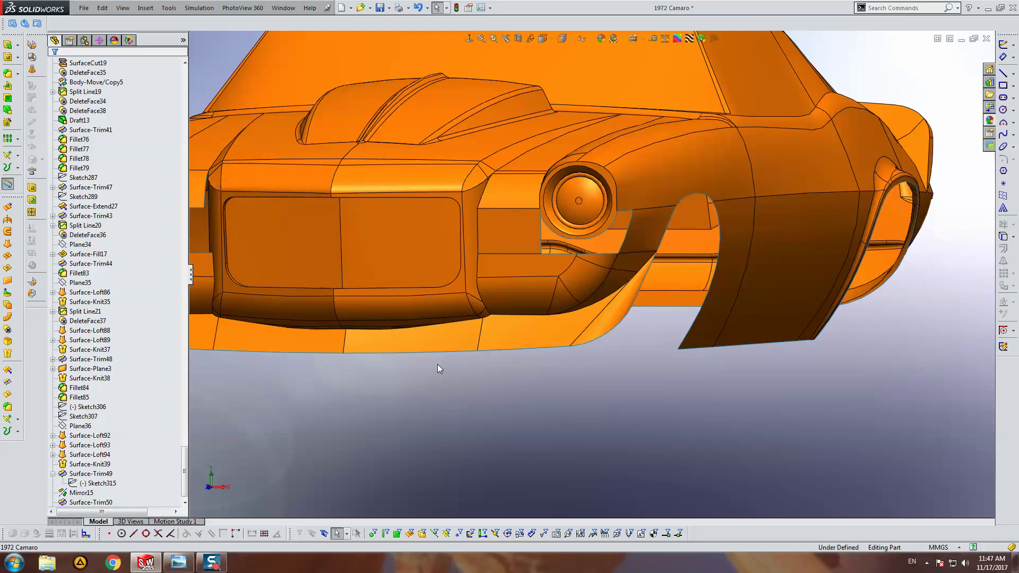
Step: Reopen Sketch315 and make its outer endpoint coincident with the vertical body edge
{"action": "left_click", "coordinate": [96, 483]}
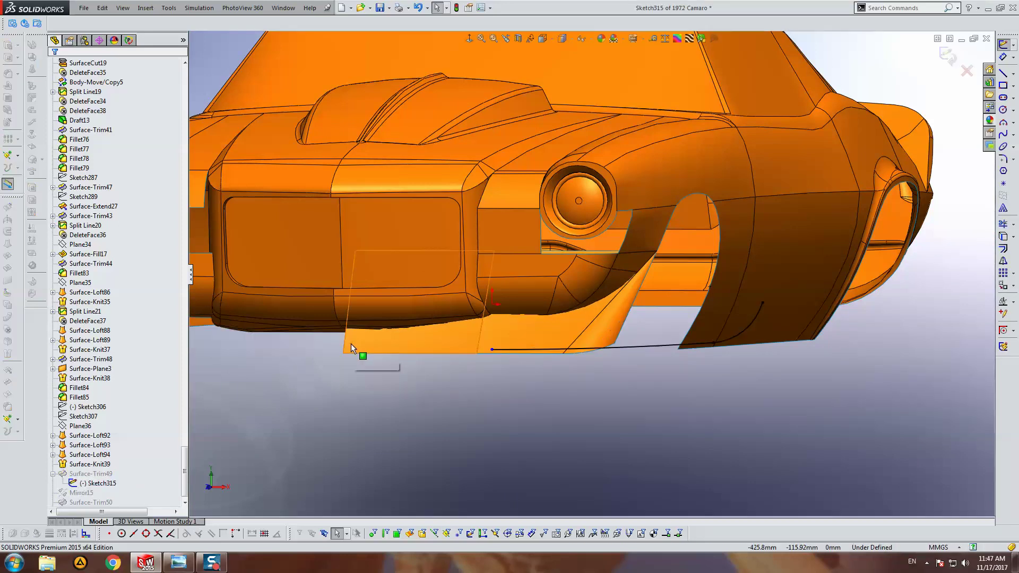
{"action": "left_click", "coordinate": [467, 41]}
{"action": "scroll", "coordinate": [518, 361], "scroll_direction": "down", "scroll_amount": 4}
{"action": "left_click", "coordinate": [319, 375]}
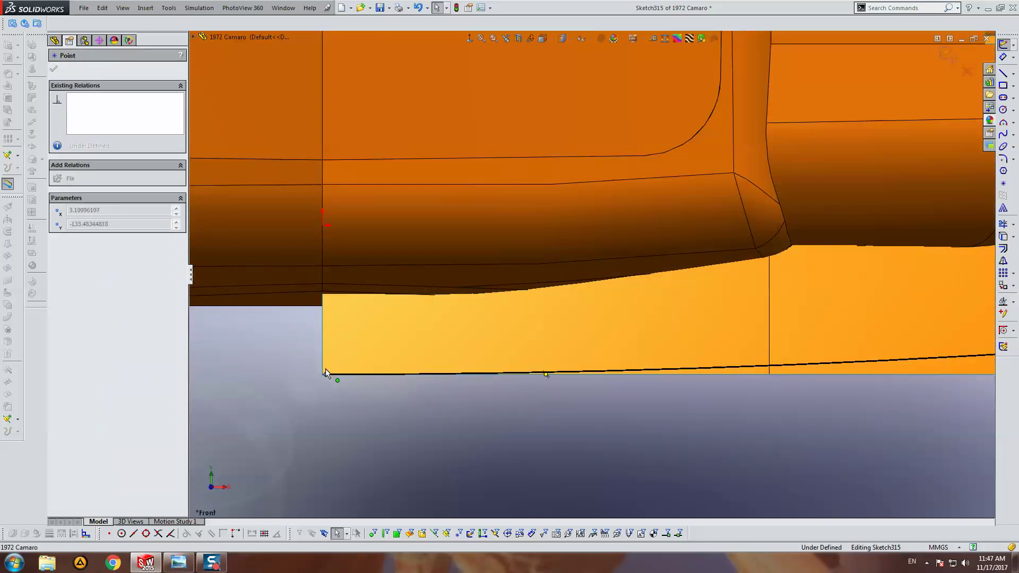
{"action": "left_click", "coordinate": [322, 347], "text": "ctrl"}
{"action": "left_click", "coordinate": [81, 253]}
{"action": "scroll", "coordinate": [632, 290], "scroll_direction": "up", "scroll_amount": 5}
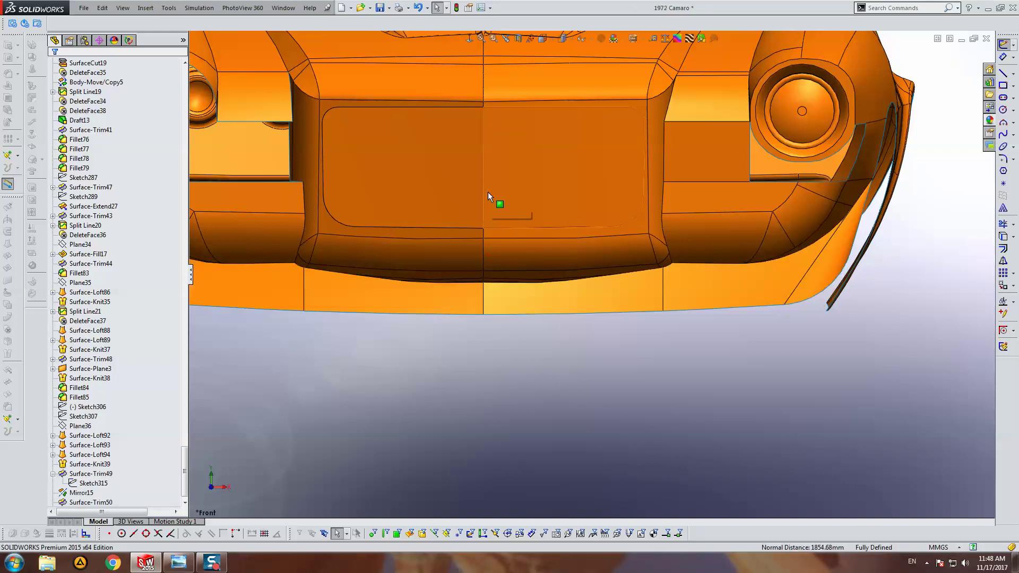
Step: Switch to the Right view, zoom in on the front fender, and select Surface-Loft92
{"action": "scroll", "coordinate": [667, 285], "scroll_direction": "up", "scroll_amount": 5}
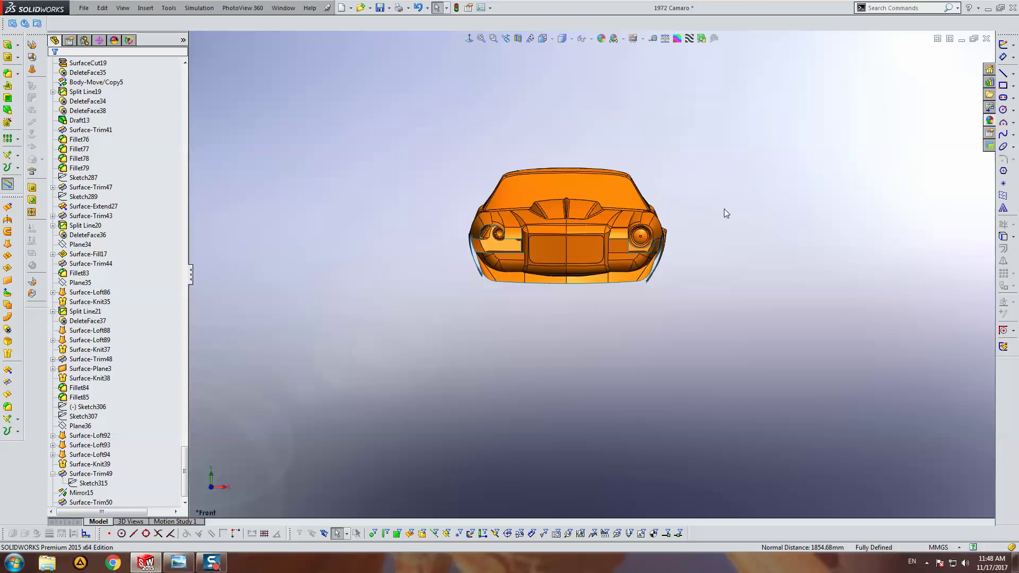
{"action": "key", "text": "ctrl+4"}
{"action": "scroll", "coordinate": [319, 270], "scroll_direction": "down", "scroll_amount": 5}
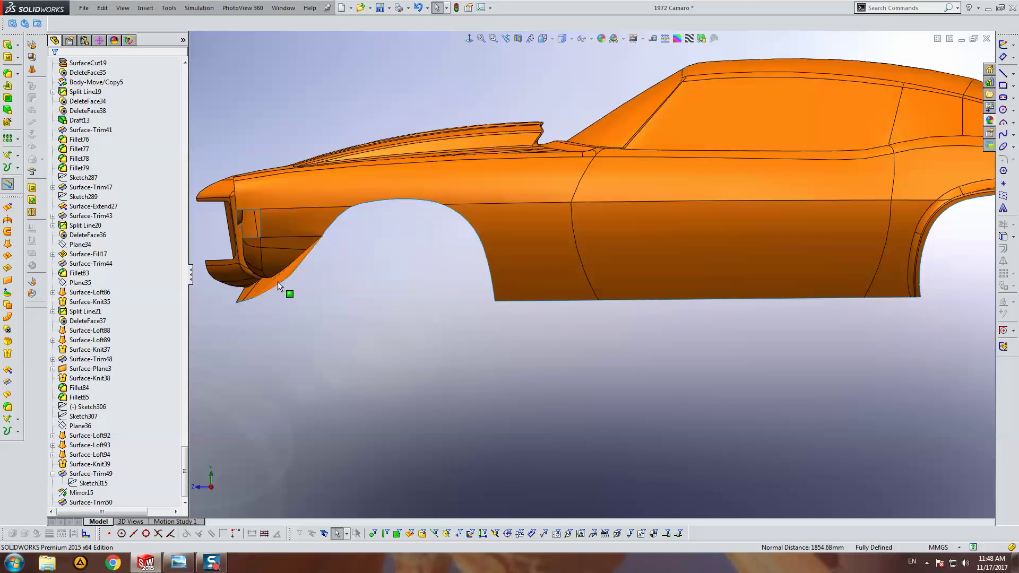
{"action": "scroll", "coordinate": [279, 282], "scroll_direction": "down", "scroll_amount": 3}
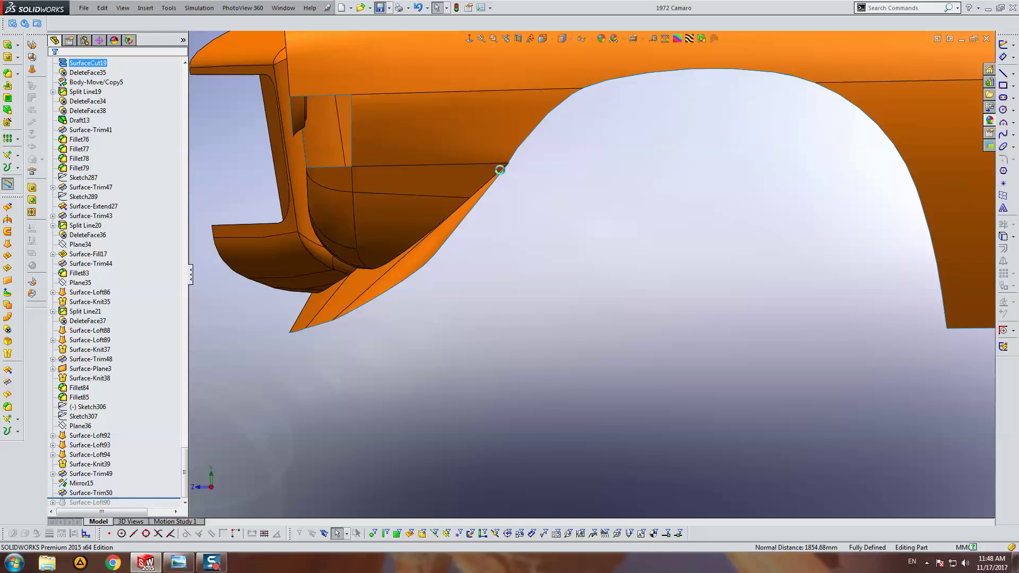
{"action": "left_click", "coordinate": [86, 439]}
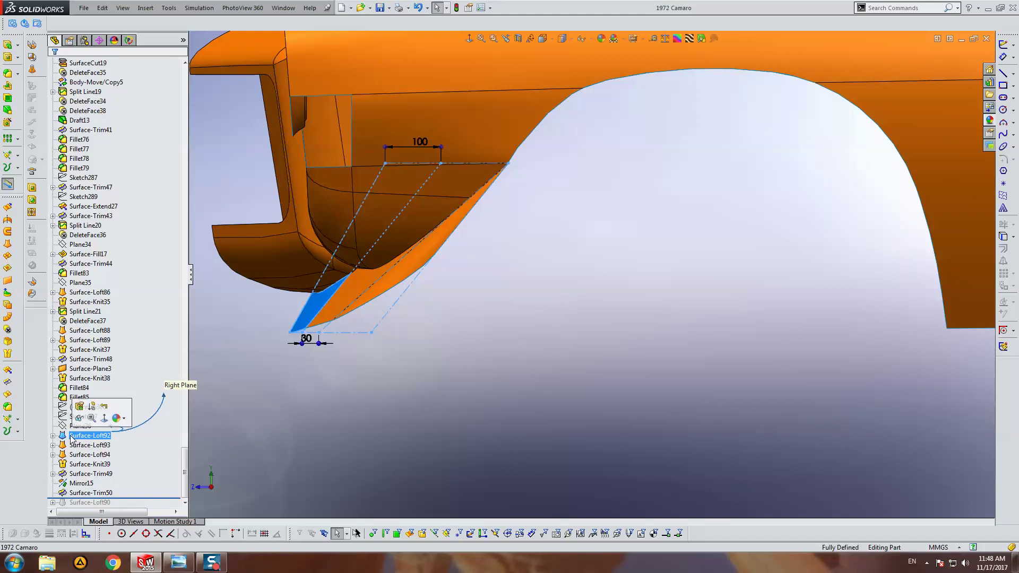
Step: Browse Surface-Loft93 and 94, then expand Surface-Loft94 and Curve72 to reach Sketch309
{"action": "left_click", "coordinate": [73, 445]}
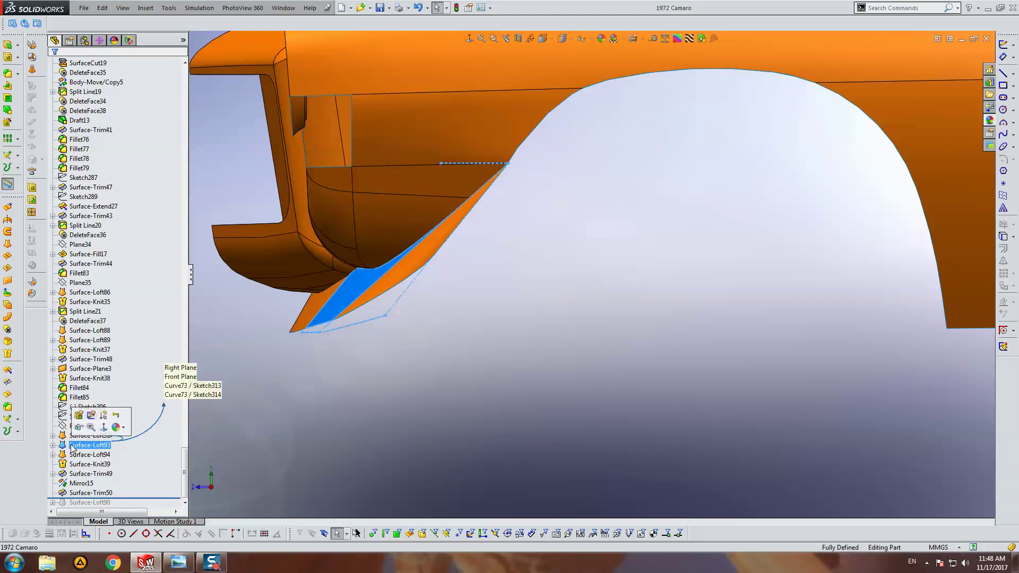
{"action": "left_click", "coordinate": [73, 454]}
{"action": "left_click", "coordinate": [53, 455]}
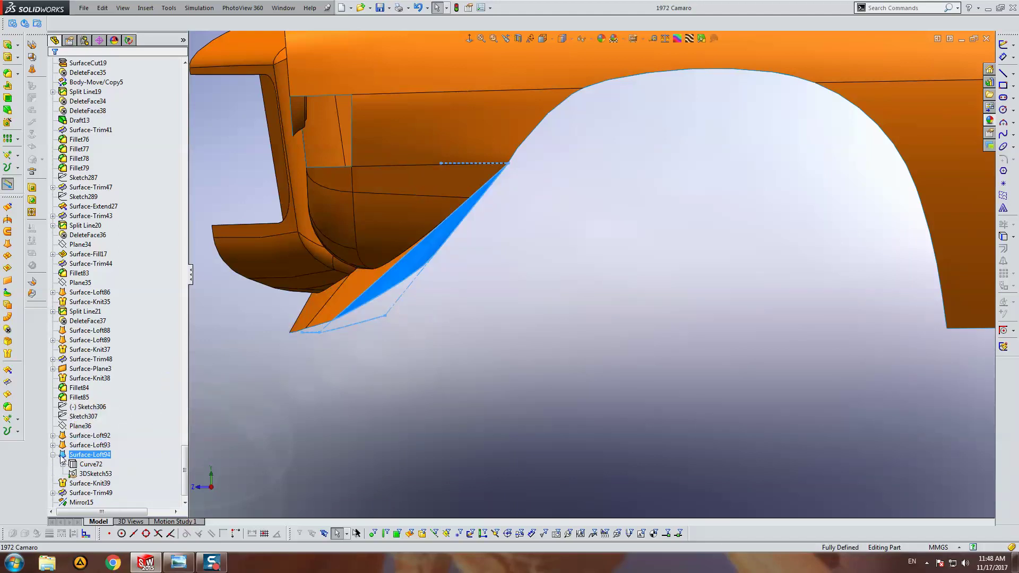
{"action": "left_click", "coordinate": [78, 465]}
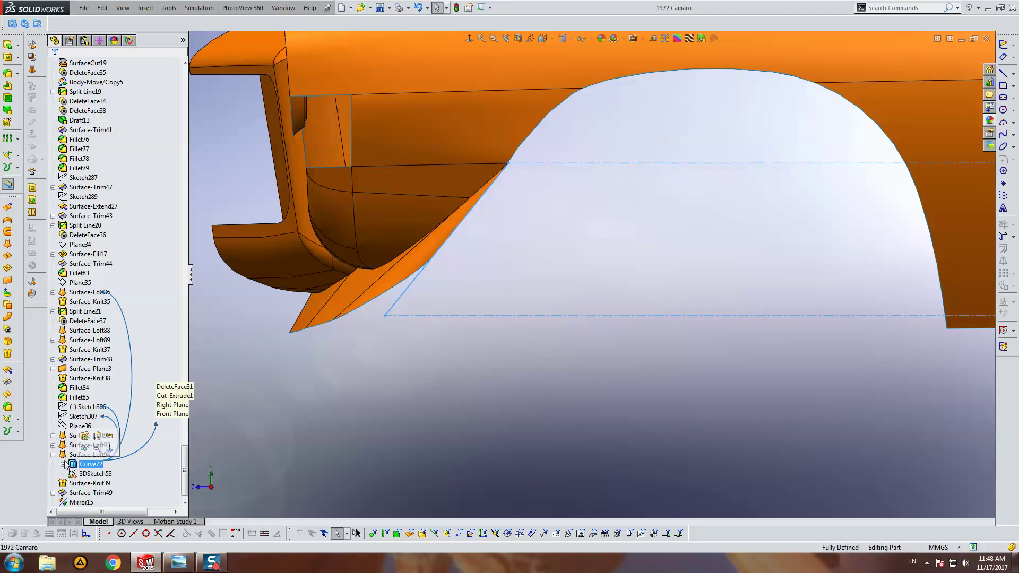
{"action": "left_click", "coordinate": [62, 464]}
{"action": "left_click", "coordinate": [101, 474]}
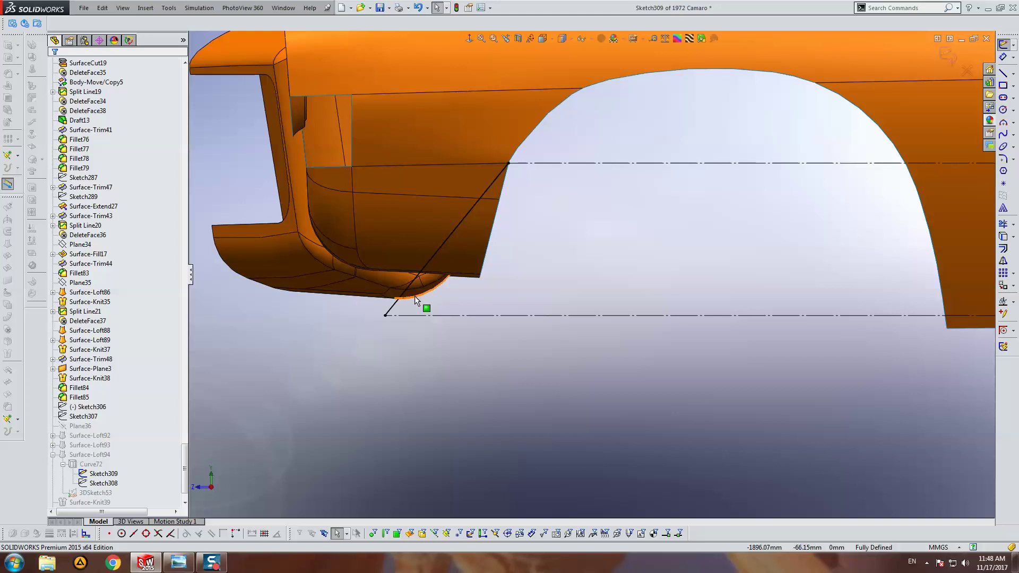
Step: Slide the diagonal line's lower endpoint right along the centerline and rebuild the loft
{"action": "left_click", "coordinate": [396, 302]}
{"action": "left_click", "coordinate": [531, 235]}
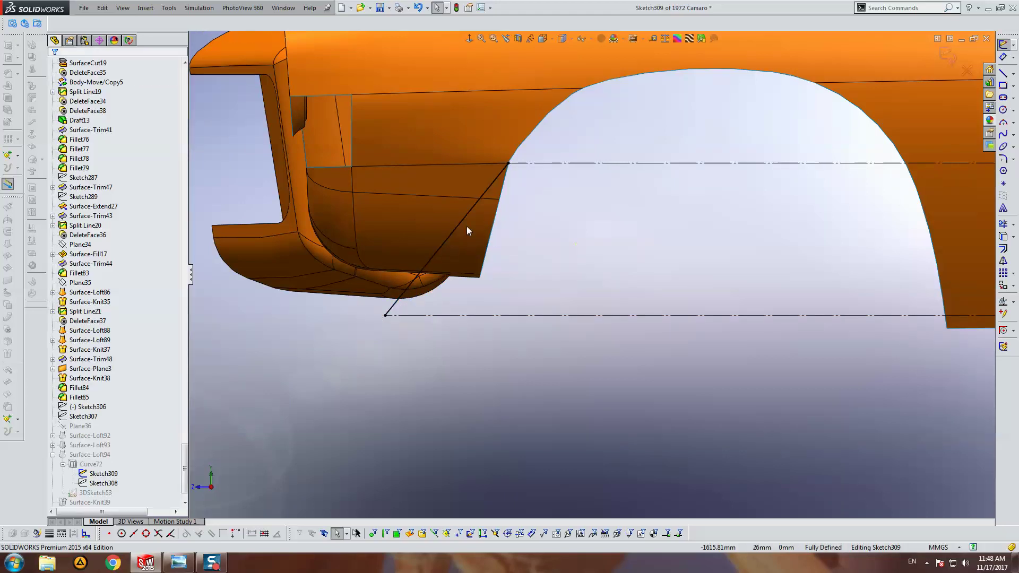
{"action": "left_click", "coordinate": [452, 242]}
{"action": "key", "text": "Escape"}
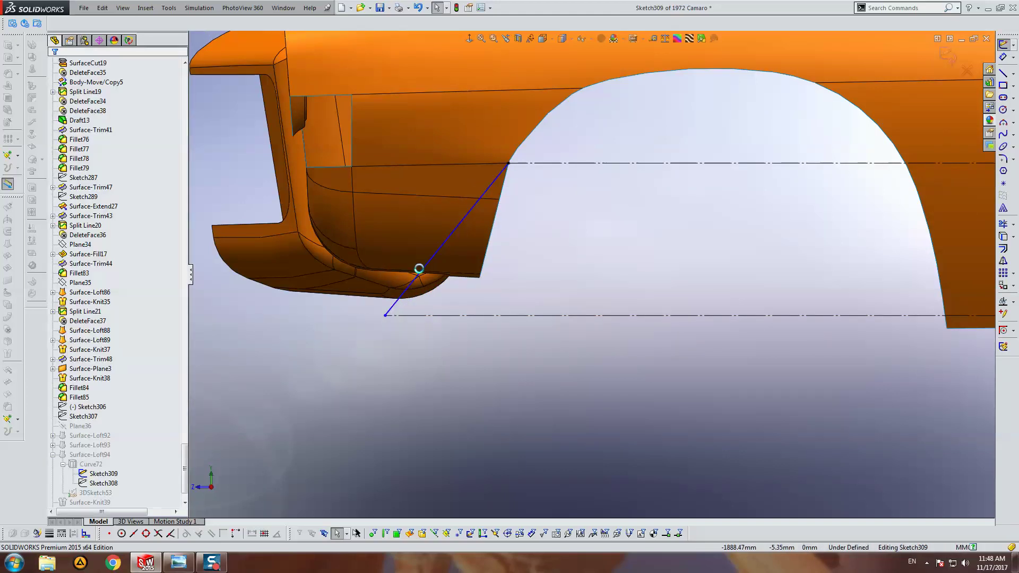
{"action": "left_click_drag", "start_coordinate": [385, 316], "coordinate": [427, 316]}
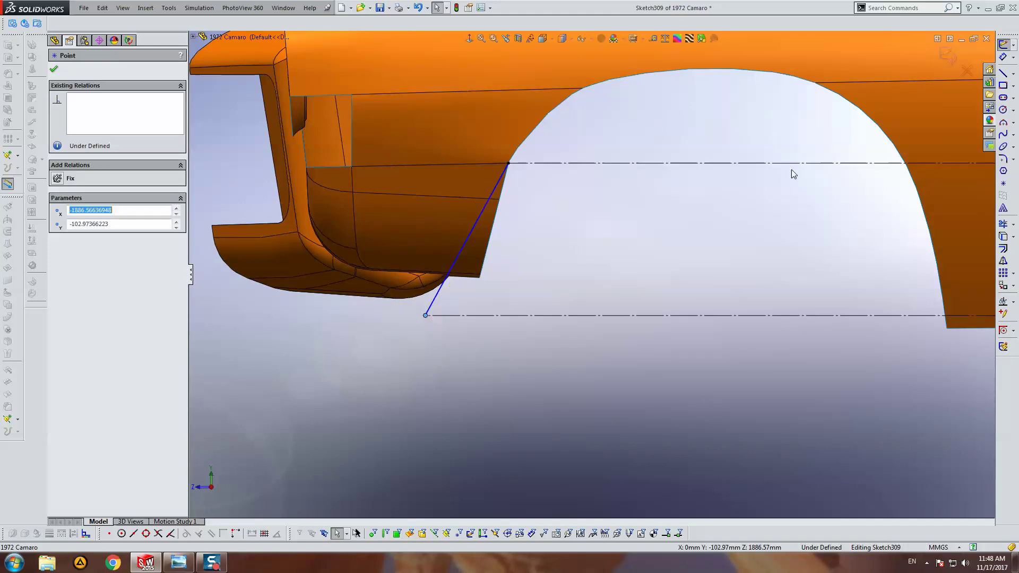
{"action": "left_click", "coordinate": [949, 54]}
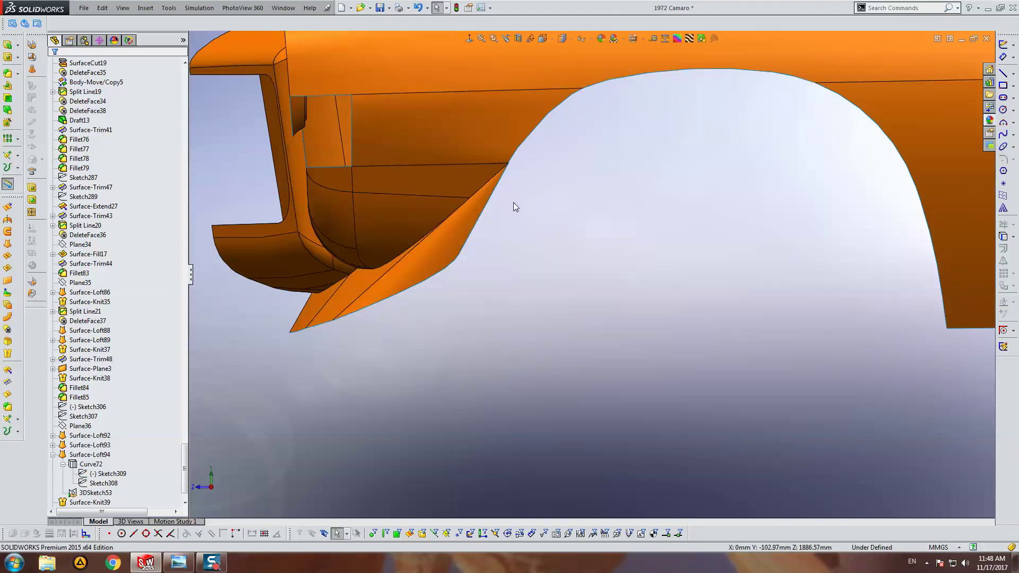
{"action": "mouse_move", "coordinate": [498, 223]}
{"action": "middle_mouse_down"}
{"action": "mouse_move", "coordinate": [613, 294]}
{"action": "mouse_move", "coordinate": [591, 232]}
{"action": "mouse_move", "coordinate": [621, 230]}
{"action": "mouse_move", "coordinate": [628, 243]}
{"action": "mouse_move", "coordinate": [503, 266]}
{"action": "mouse_move", "coordinate": [508, 257]}
{"action": "middle_mouse_up"}
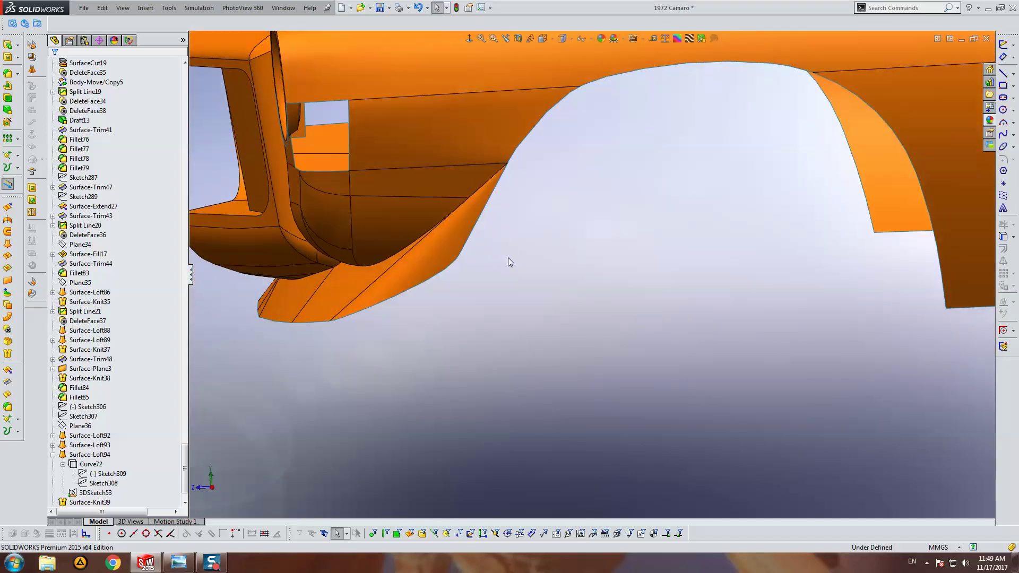
{"action": "scroll", "coordinate": [509, 255], "scroll_direction": "up", "scroll_amount": 3}
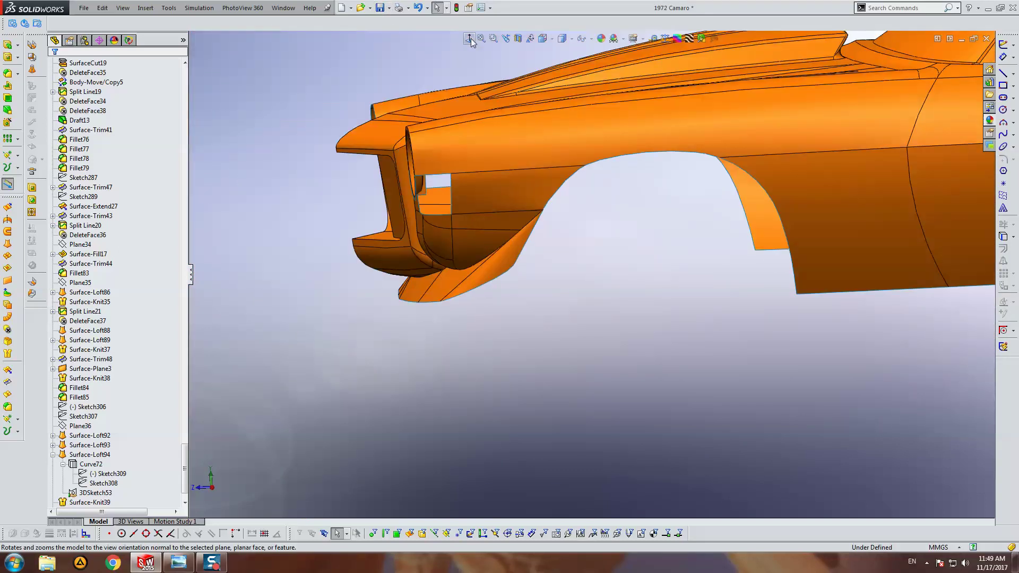
{"action": "scroll", "coordinate": [531, 288], "scroll_direction": "down", "scroll_amount": 4}
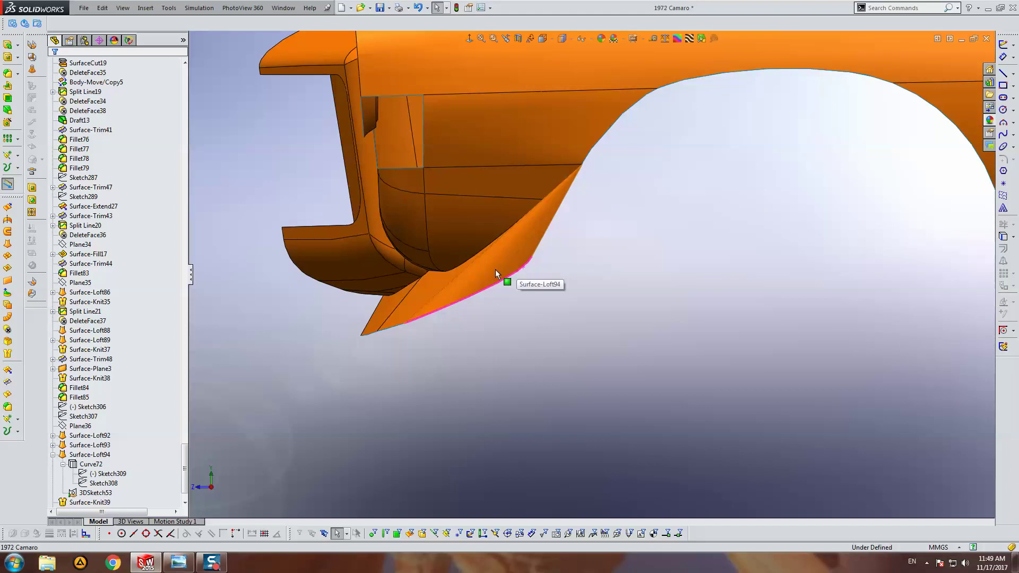
Step: Select the reshaped loft face and view its guide sketches Sketch309 and Sketch308 normal-to
{"action": "left_click", "coordinate": [496, 269]}
{"action": "left_click", "coordinate": [111, 473]}
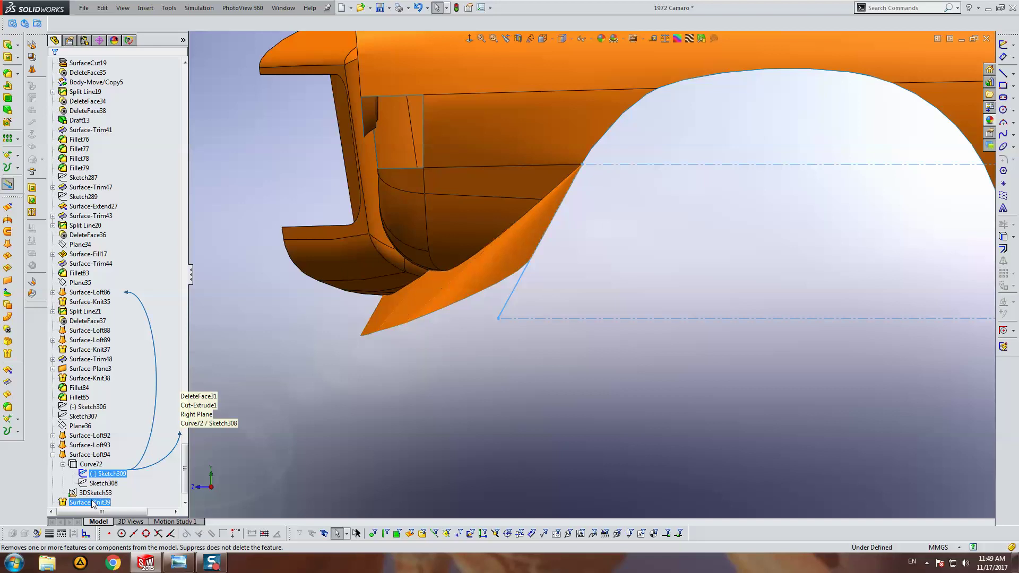
{"action": "key", "text": "Down"}
{"action": "key", "text": "f"}
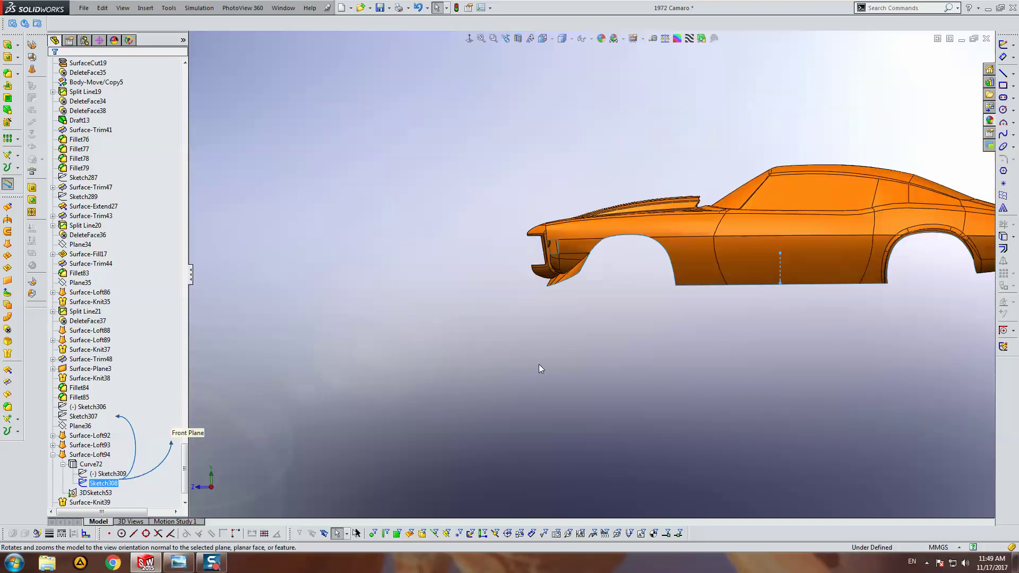
{"action": "key", "text": "ctrl+8"}
{"action": "scroll", "coordinate": [629, 294], "scroll_direction": "down", "scroll_amount": 3}
{"action": "scroll", "coordinate": [564, 307], "scroll_direction": "down", "scroll_amount": 2}
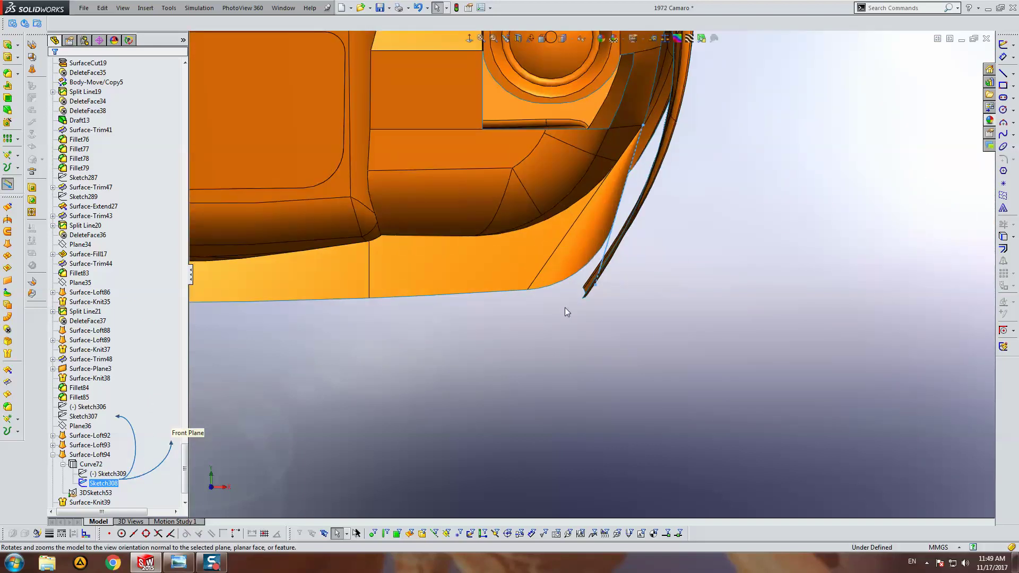
Step: Compare Sketch308 and 3DSketch53, then edit Sketch309
{"action": "left_click", "coordinate": [85, 474], "text": "ctrl"}
{"action": "left_click", "coordinate": [95, 484]}
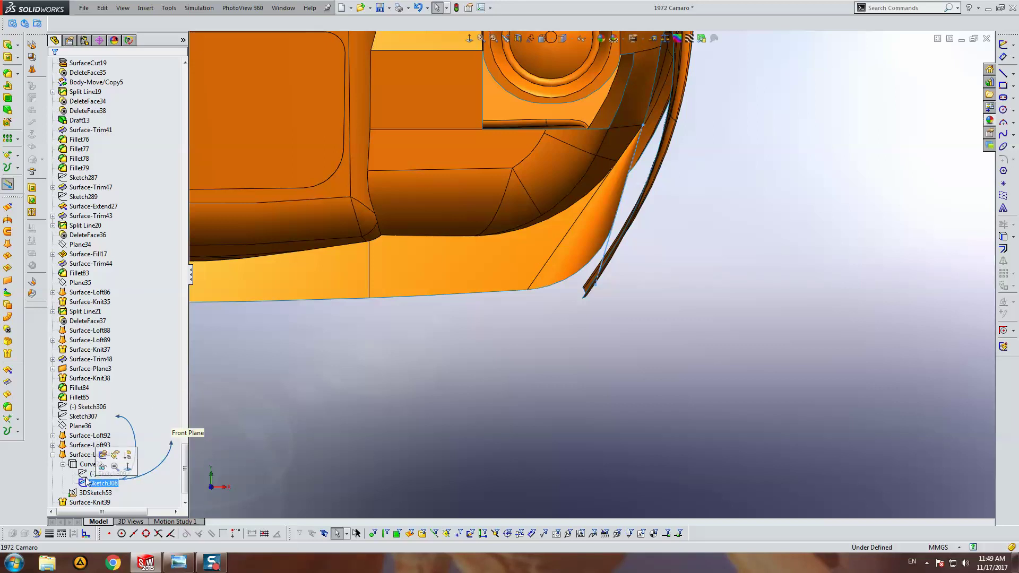
{"action": "left_click", "coordinate": [89, 493]}
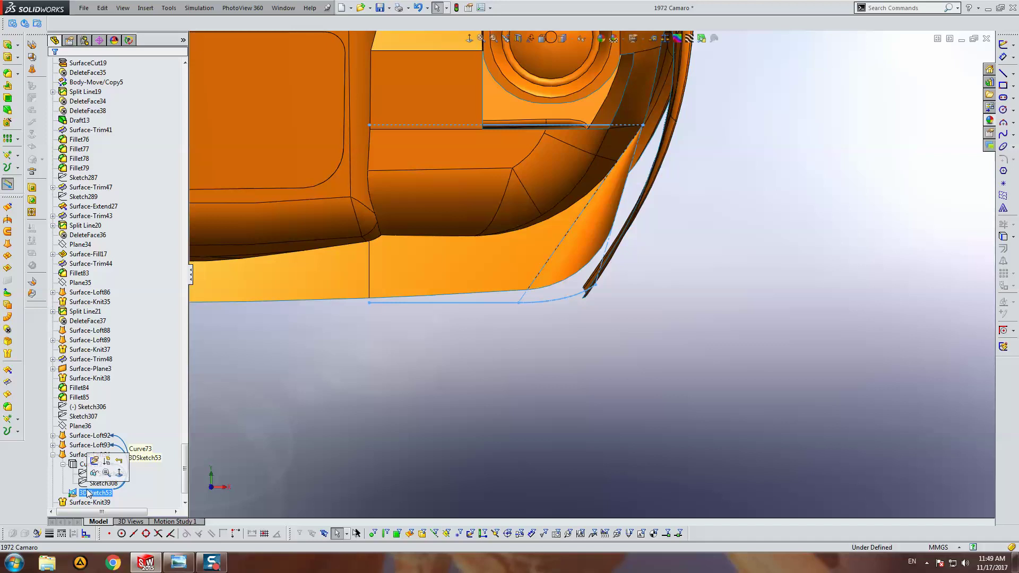
{"action": "left_click", "coordinate": [107, 473]}
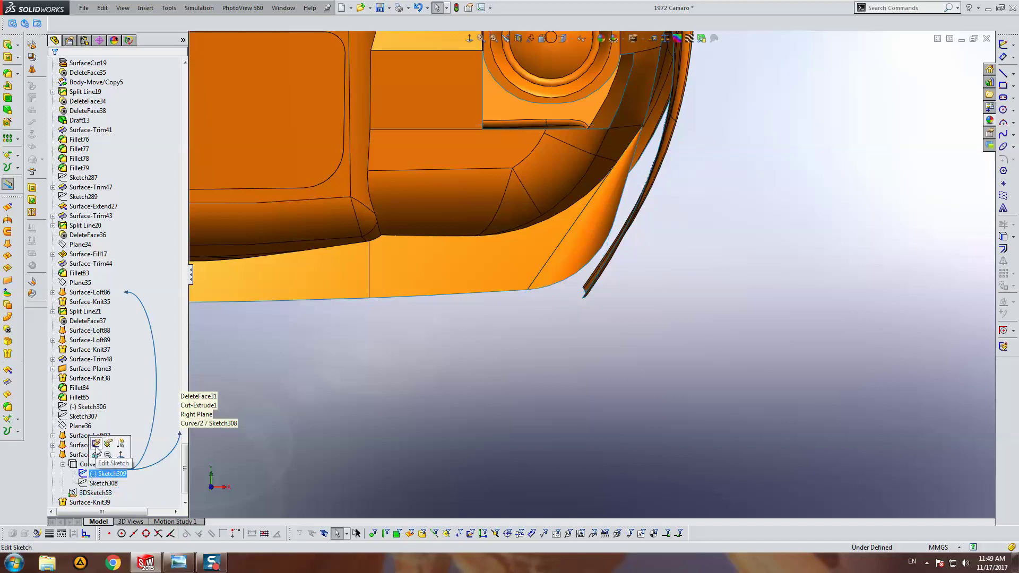
{"action": "left_click", "coordinate": [466, 40]}
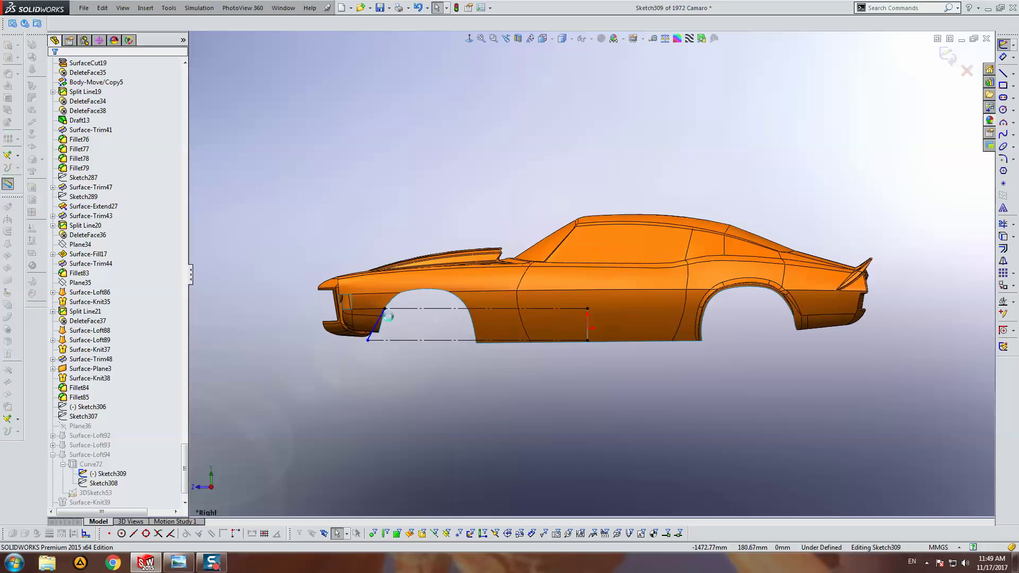
Step: Dimension the guide line's angle to the centerline, trying 55° and then settling on 65°
{"action": "scroll", "coordinate": [371, 337], "scroll_direction": "down", "scroll_amount": 3}
{"action": "scroll", "coordinate": [425, 333], "scroll_direction": "down", "scroll_amount": 4}
{"action": "left_click", "coordinate": [1003, 56]}
{"action": "left_click", "coordinate": [447, 297]}
{"action": "left_click", "coordinate": [470, 316]}
{"action": "left_click", "coordinate": [501, 286]}
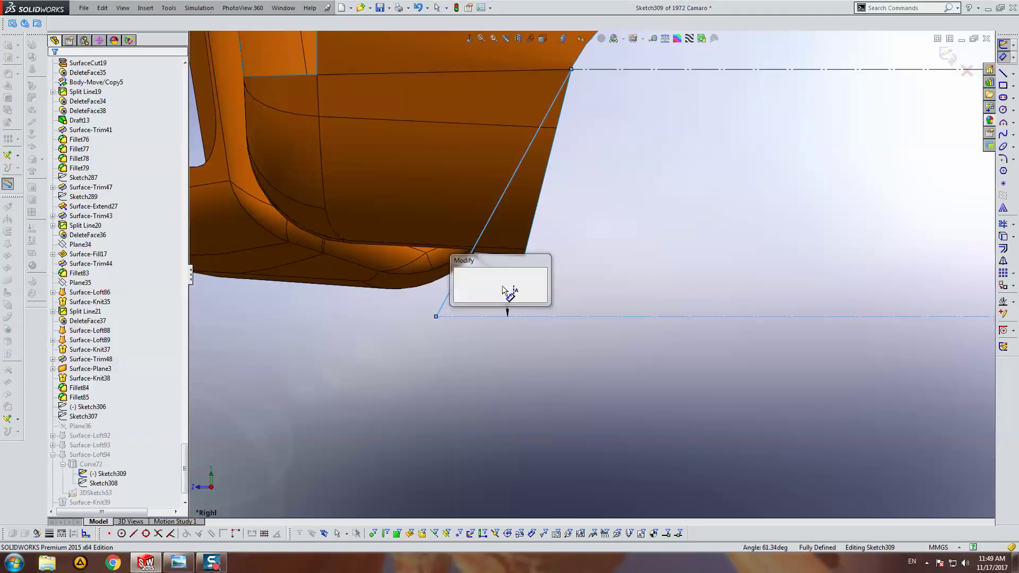
{"action": "key", "text": "Return"}
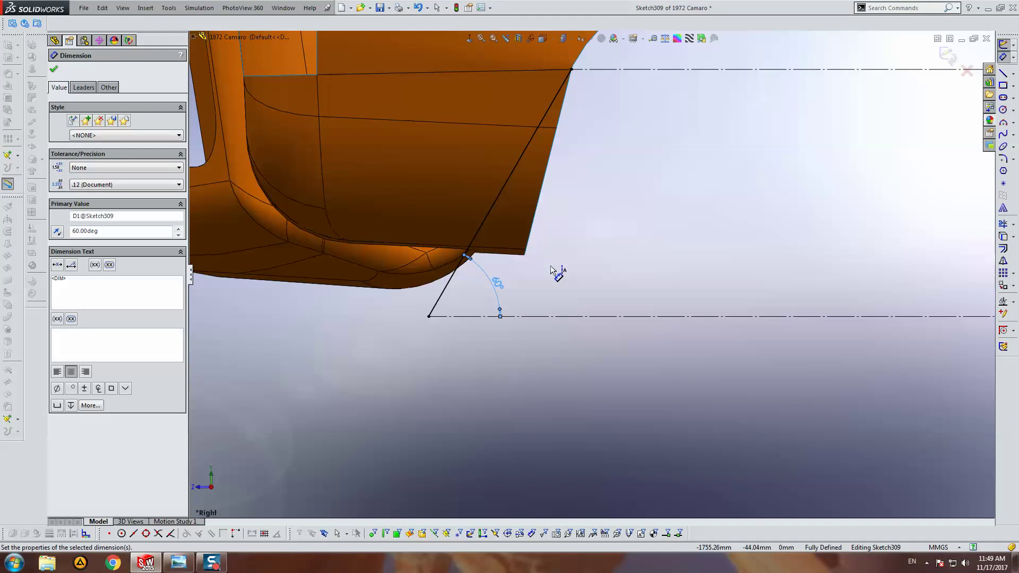
{"action": "double_click", "coordinate": [504, 282]}
{"action": "type", "text": "55"}
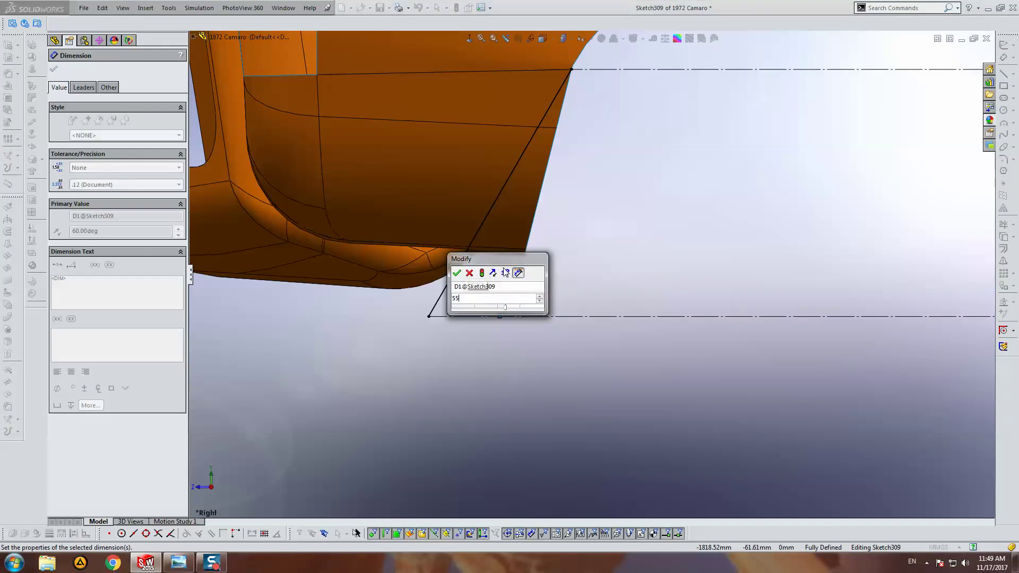
{"action": "key", "text": "Return"}
{"action": "double_click", "coordinate": [467, 287]}
{"action": "type", "text": "65"}
{"action": "key", "text": "Return"}
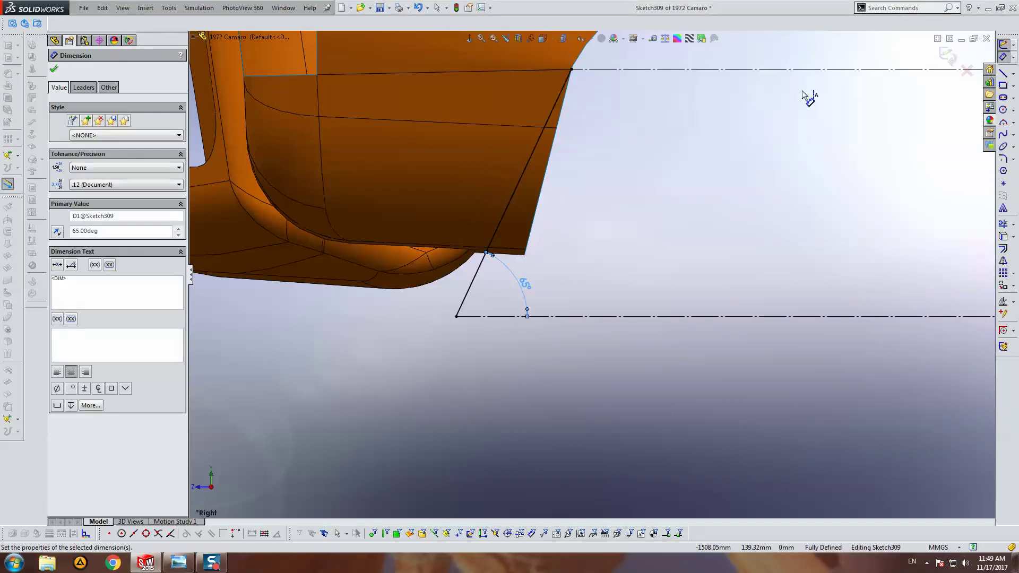
Step: Exit the sketch to rebuild the loft and compare it with the reference Camaro photo
{"action": "left_click", "coordinate": [948, 58]}
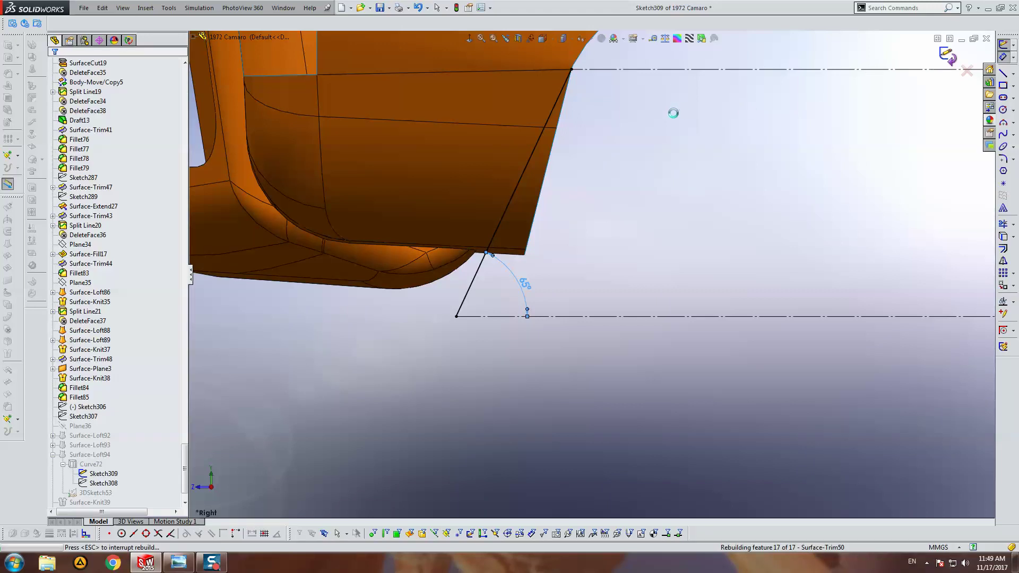
{"action": "left_click", "coordinate": [180, 562]}
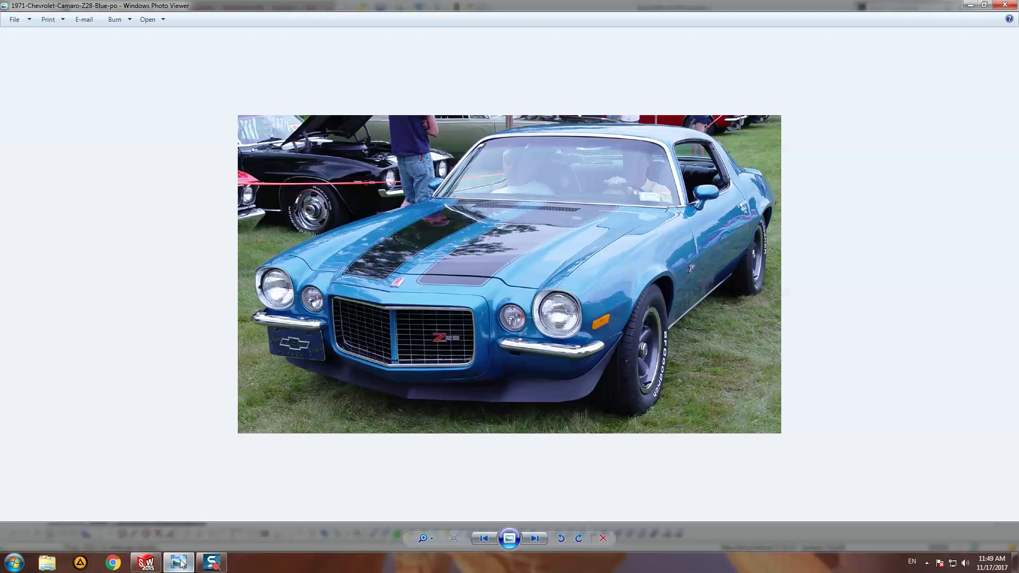
{"action": "left_click", "coordinate": [179, 563]}
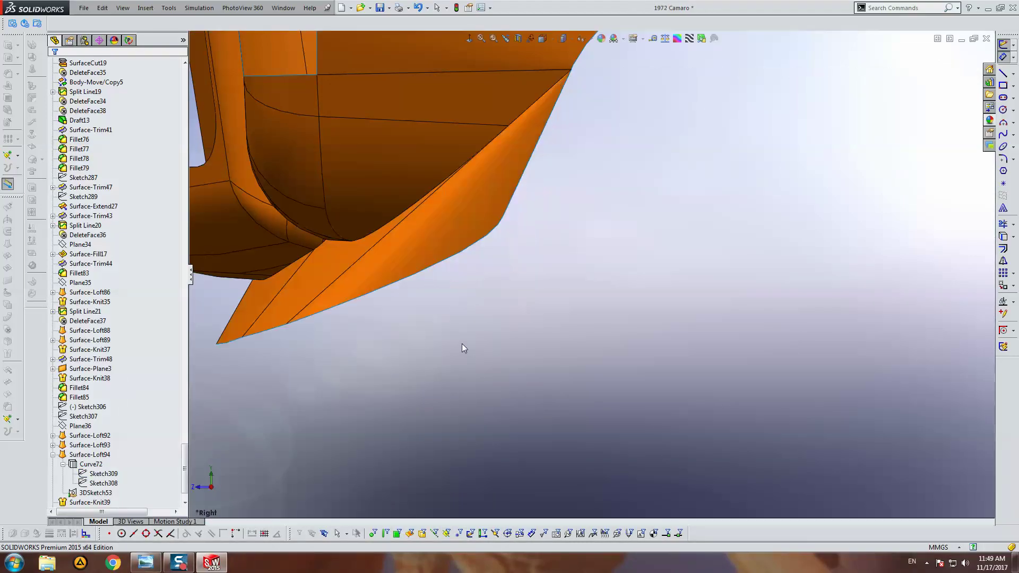
{"action": "scroll", "coordinate": [460, 343], "scroll_direction": "up", "scroll_amount": 3}
{"action": "mouse_move", "coordinate": [464, 316]}
{"action": "middle_mouse_down"}
{"action": "mouse_move", "coordinate": [588, 281]}
{"action": "mouse_move", "coordinate": [657, 337]}
{"action": "mouse_move", "coordinate": [694, 321]}
{"action": "mouse_move", "coordinate": [719, 287]}
{"action": "mouse_move", "coordinate": [712, 337]}
{"action": "mouse_move", "coordinate": [699, 256]}
{"action": "mouse_move", "coordinate": [719, 202]}
{"action": "mouse_move", "coordinate": [712, 230]}
{"action": "mouse_move", "coordinate": [631, 234]}
{"action": "mouse_move", "coordinate": [509, 191]}
{"action": "mouse_move", "coordinate": [489, 170]}
{"action": "mouse_move", "coordinate": [620, 197]}
{"action": "middle_mouse_up"}
{"action": "key", "text": "ctrl+shift+z"}
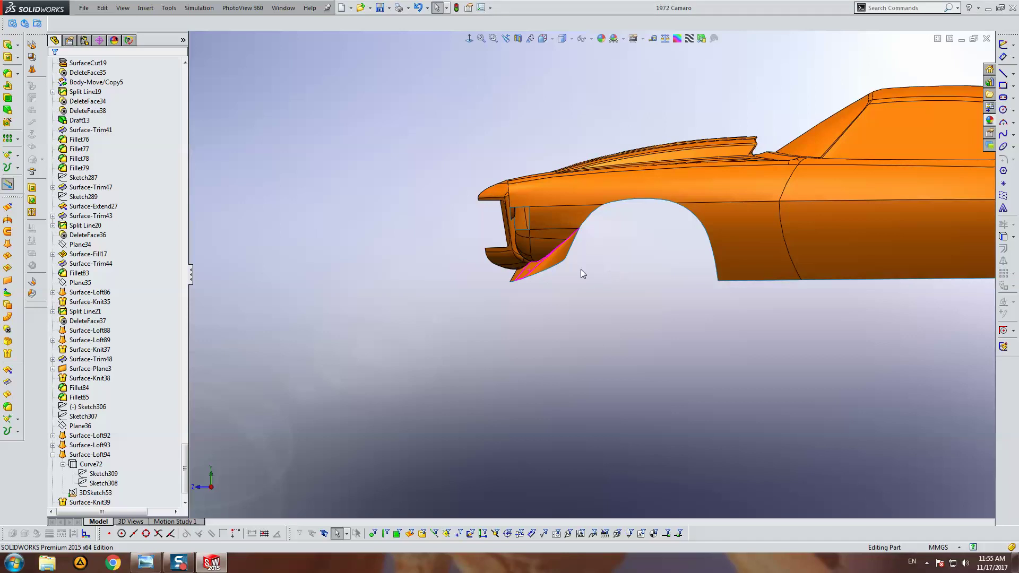
{"action": "scroll", "coordinate": [553, 270], "scroll_direction": "down", "scroll_amount": 3}
Step: Select the Surface-Loft93 face and expand its Curve73 inputs to reach and edit Sketch313
{"action": "left_click", "coordinate": [510, 274]}
{"action": "left_click", "coordinate": [53, 455]}
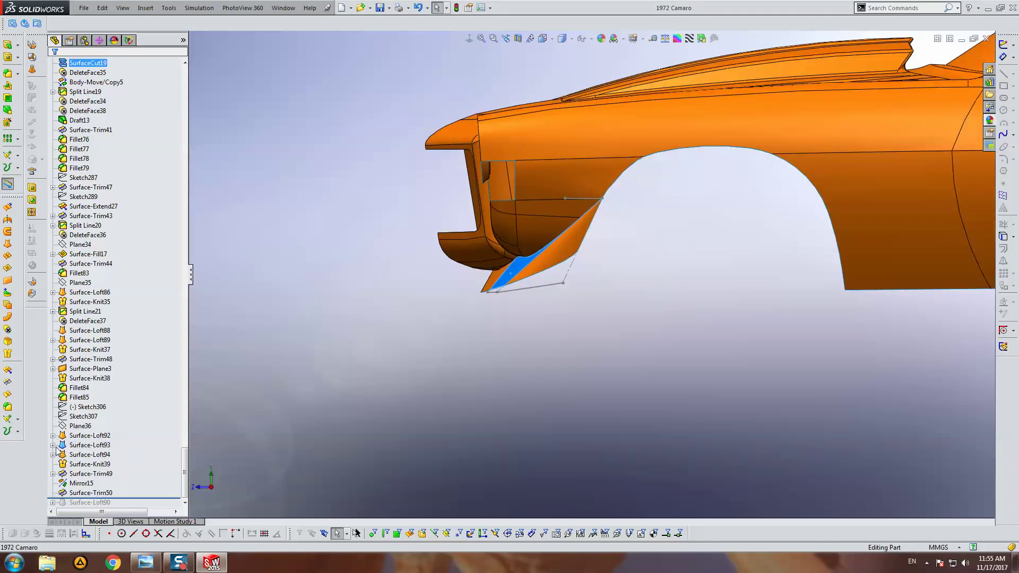
{"action": "left_click", "coordinate": [92, 454]}
{"action": "left_click", "coordinate": [85, 464]}
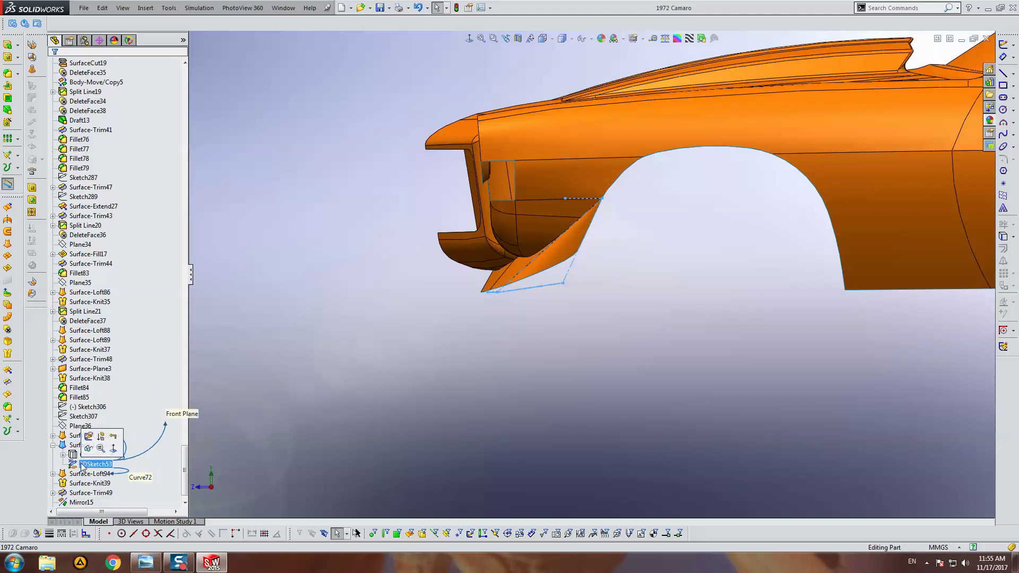
{"action": "left_click", "coordinate": [62, 455]}
{"action": "left_click", "coordinate": [101, 464]}
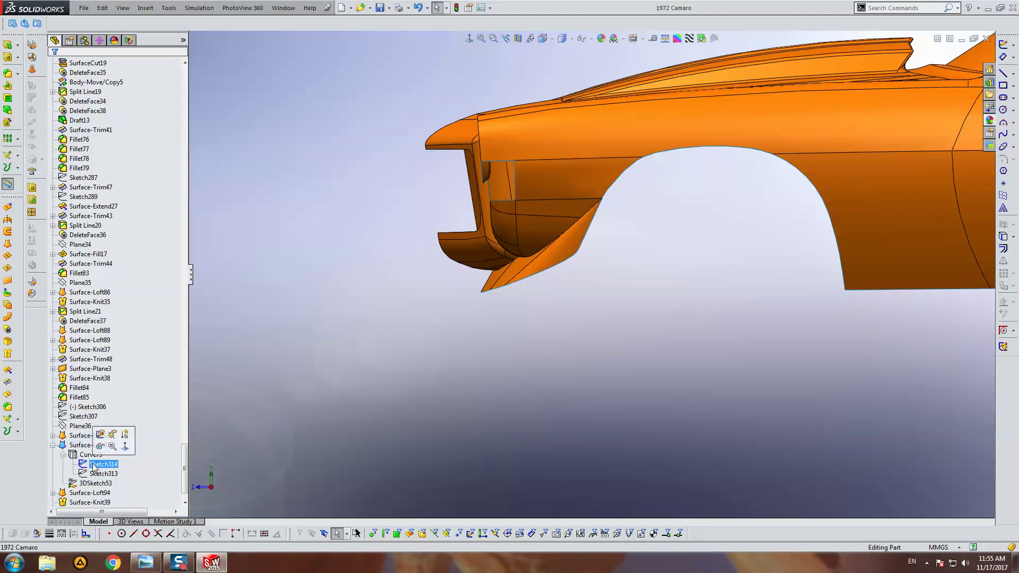
{"action": "left_click", "coordinate": [102, 473]}
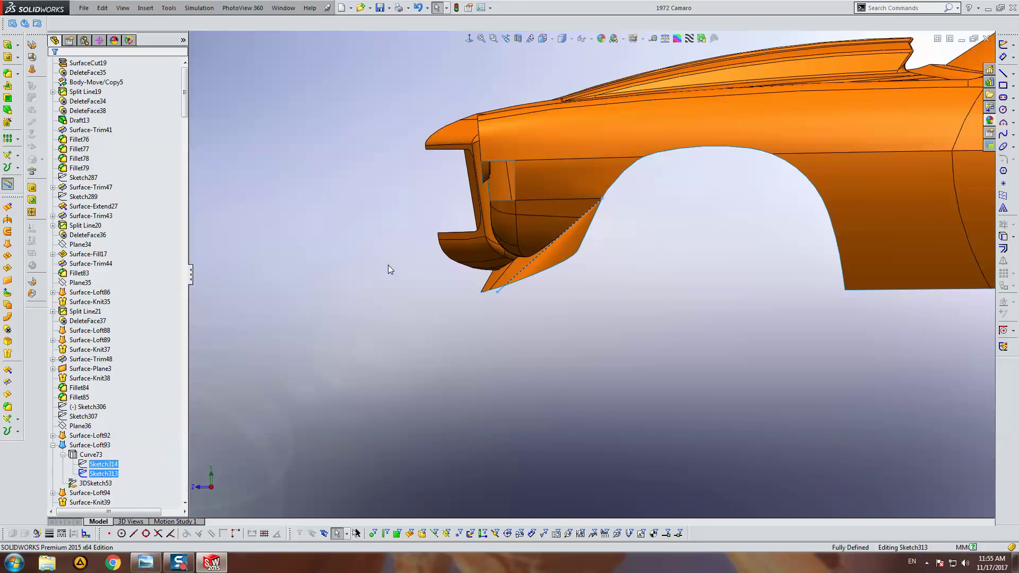
{"action": "scroll", "coordinate": [603, 250], "scroll_direction": "down", "scroll_amount": 3}
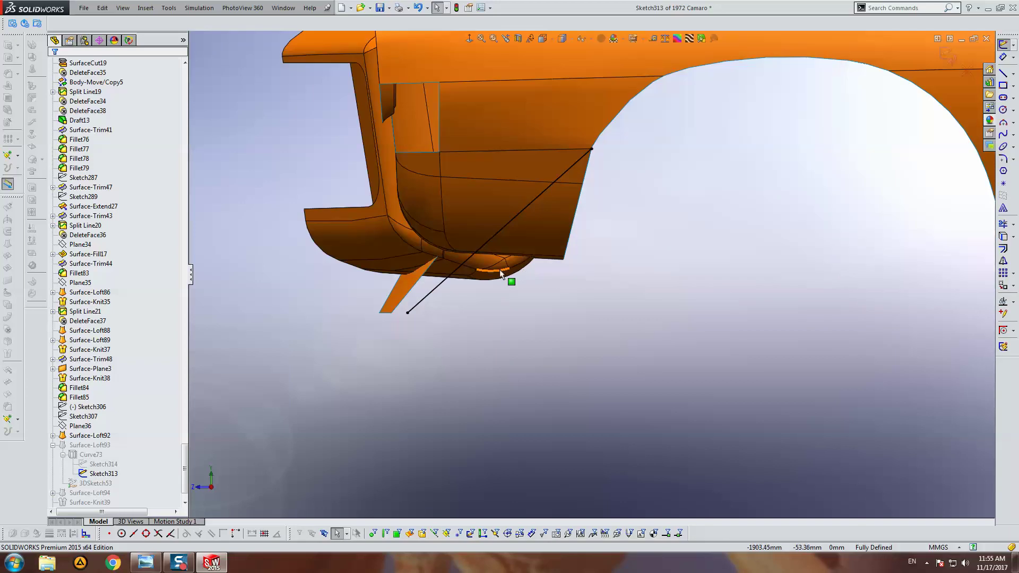
Step: Verify the guide line's lower endpoint has Coincident1, exit Sketch313, and show Surface-Loft92's dimensions
{"action": "left_click", "coordinate": [424, 298]}
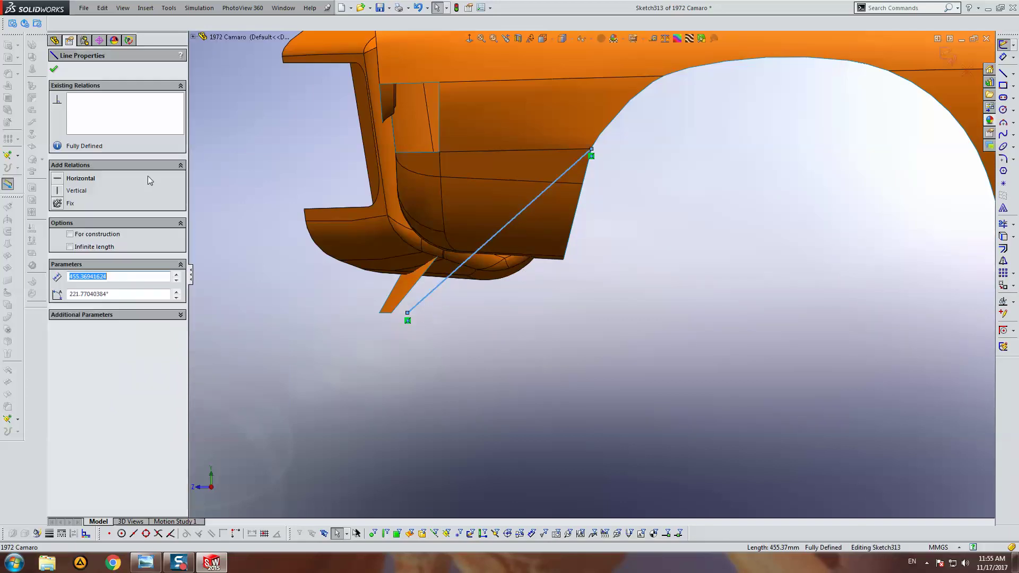
{"action": "left_click", "coordinate": [379, 301]}
{"action": "left_click", "coordinate": [407, 314]}
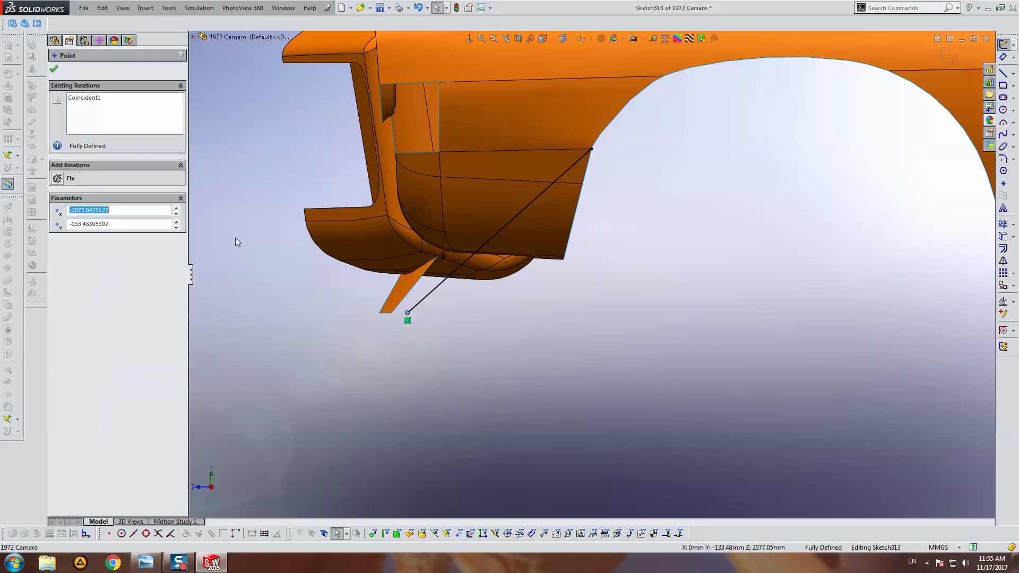
{"action": "left_click", "coordinate": [80, 99]}
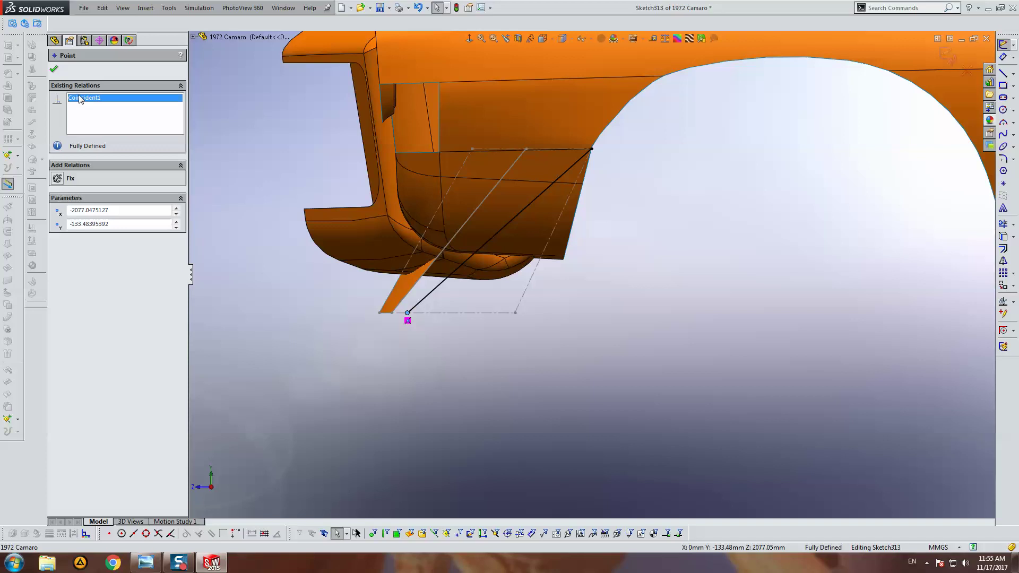
{"action": "left_click", "coordinate": [949, 54]}
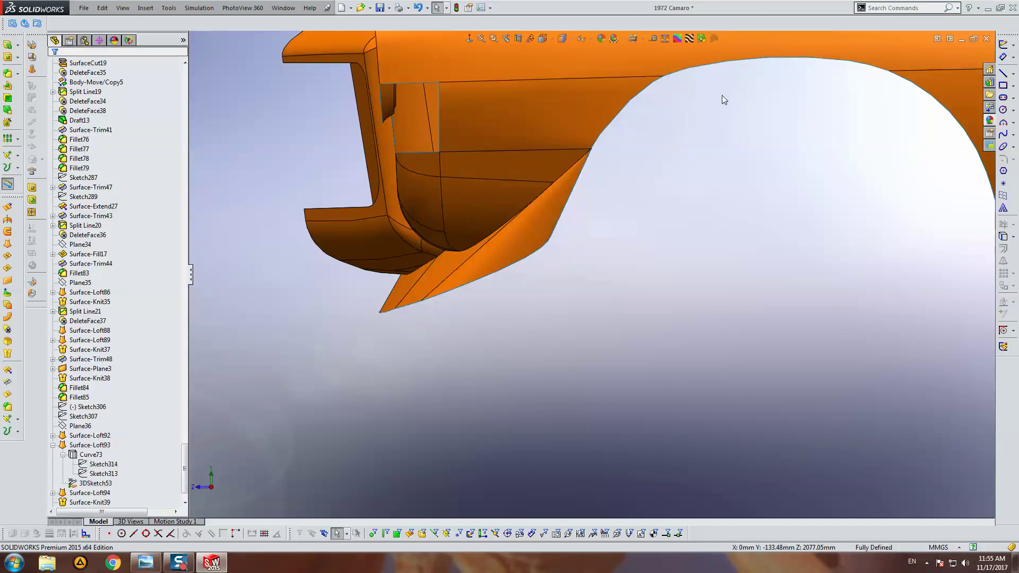
{"action": "left_click", "coordinate": [406, 279]}
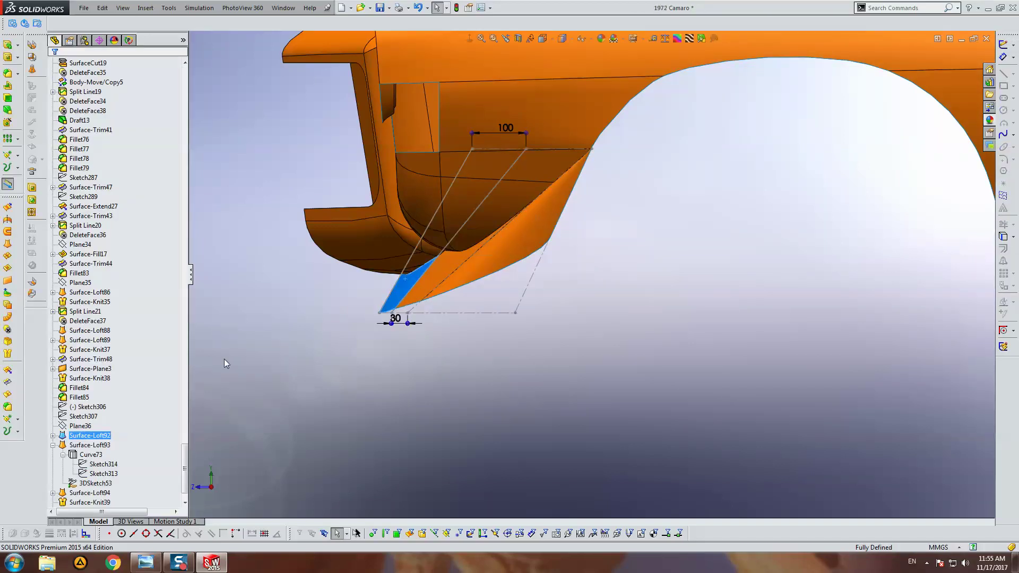
Step: Expand Surface-Loft92 in the feature tree and edit its Sketch312
{"action": "left_click", "coordinate": [53, 446]}
{"action": "left_click", "coordinate": [53, 436]}
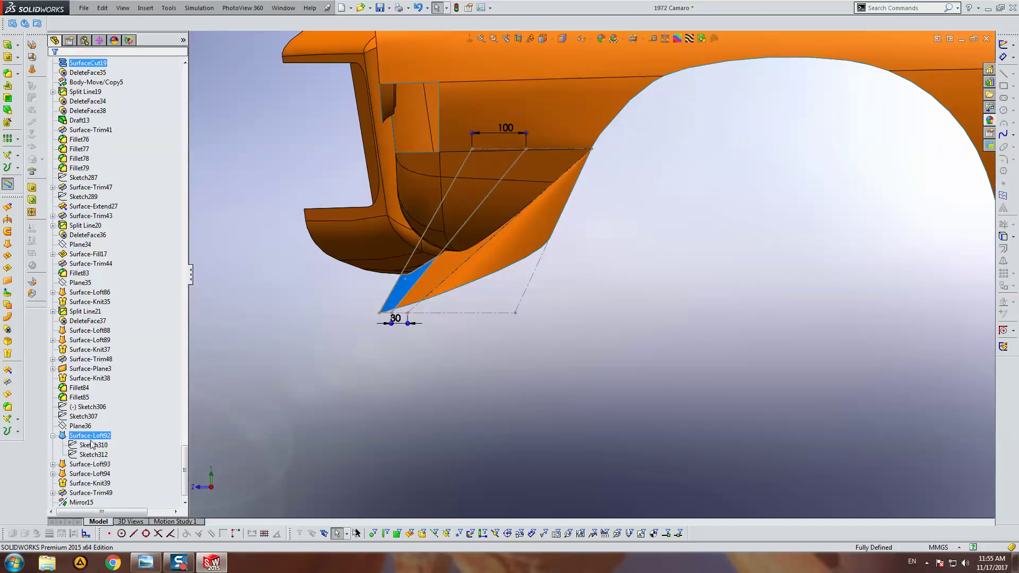
{"action": "left_click", "coordinate": [91, 445]}
{"action": "left_click", "coordinate": [93, 455]}
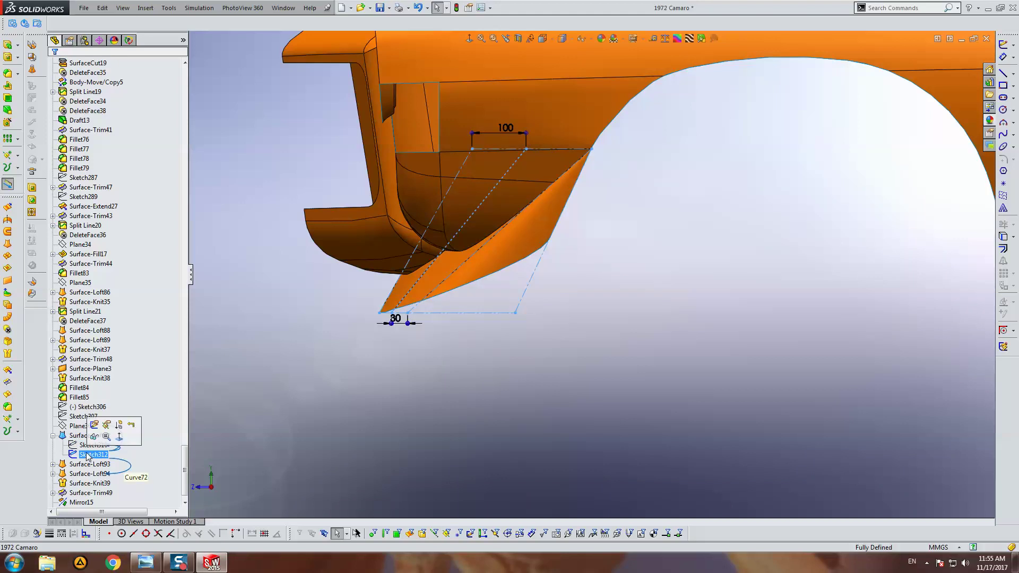
{"action": "left_click", "coordinate": [99, 424]}
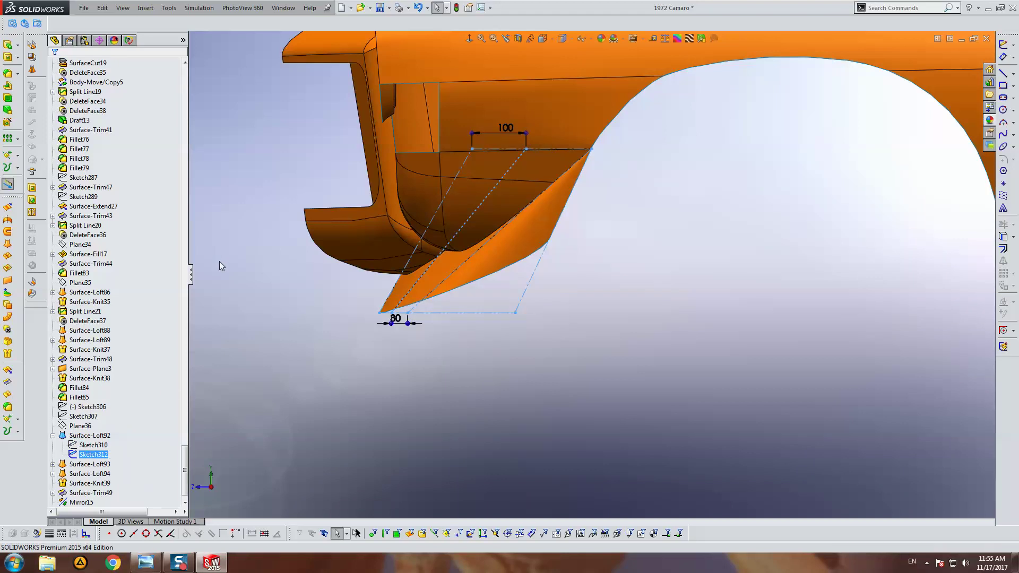
Step: Change the 30 mm tip width to 20 mm, exit the sketch, and view the rebuilt front
{"action": "double_click", "coordinate": [397, 321]}
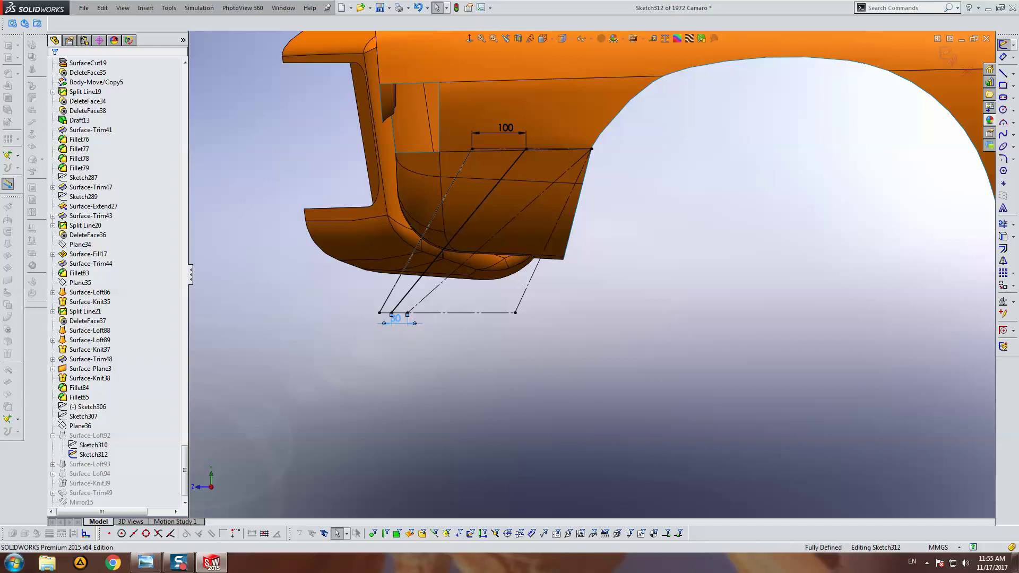
{"action": "type", "text": "20"}
{"action": "key", "text": "Return"}
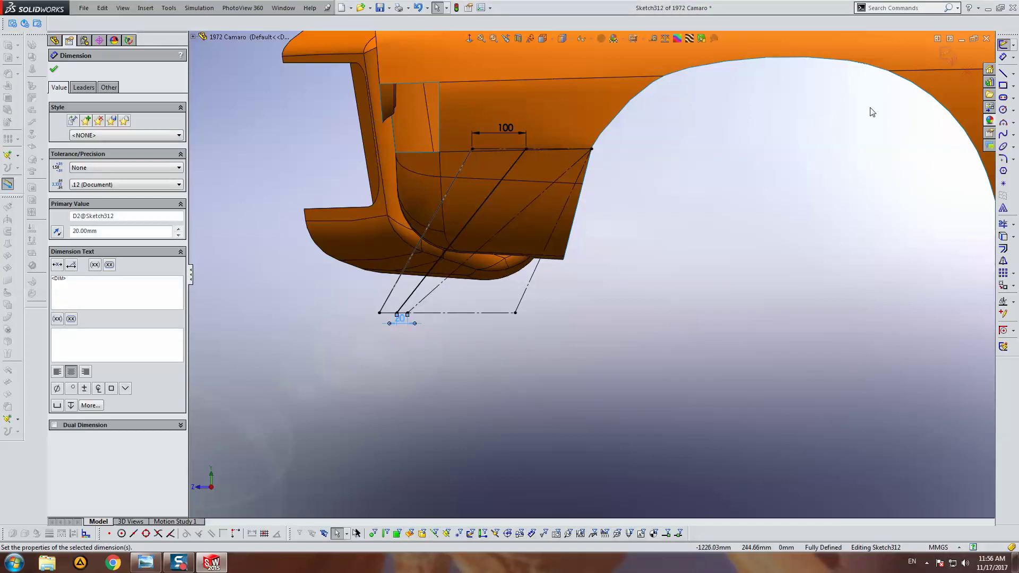
{"action": "left_click", "coordinate": [948, 56]}
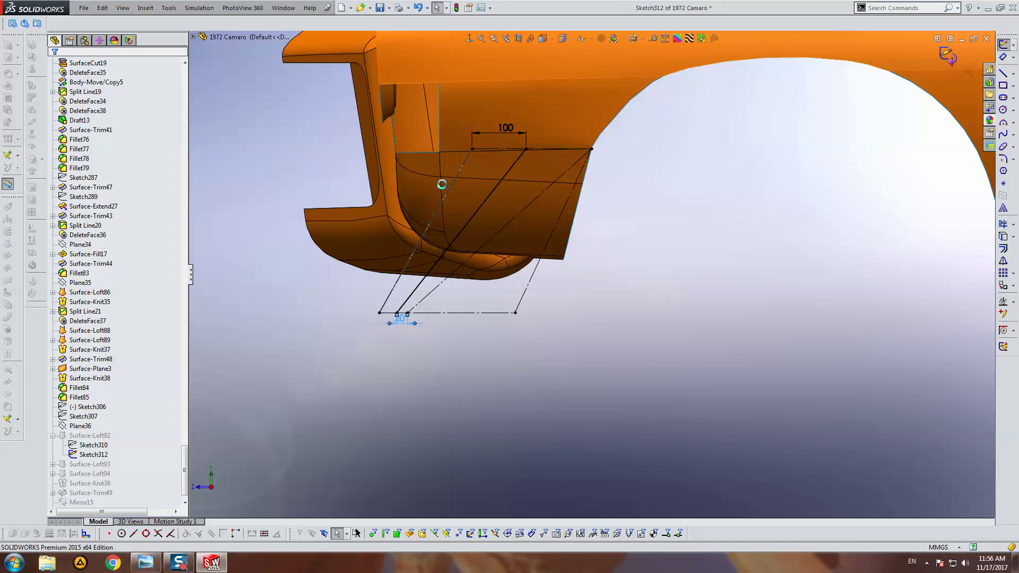
{"action": "mouse_move", "coordinate": [469, 265]}
{"action": "middle_mouse_down"}
{"action": "mouse_move", "coordinate": [529, 228]}
{"action": "mouse_move", "coordinate": [359, 250]}
{"action": "mouse_move", "coordinate": [376, 229]}
{"action": "mouse_move", "coordinate": [345, 365]}
{"action": "mouse_move", "coordinate": [266, 359]}
{"action": "mouse_move", "coordinate": [266, 370]}
{"action": "mouse_move", "coordinate": [360, 344]}
{"action": "middle_mouse_up"}
{"action": "scroll", "coordinate": [397, 314], "scroll_direction": "down", "scroll_amount": 3}
Step: Set the spoiler loft's tip dimension D2@Sketch312 to 10 mm
{"action": "left_click", "coordinate": [375, 316]}
{"action": "double_click", "coordinate": [425, 302]}
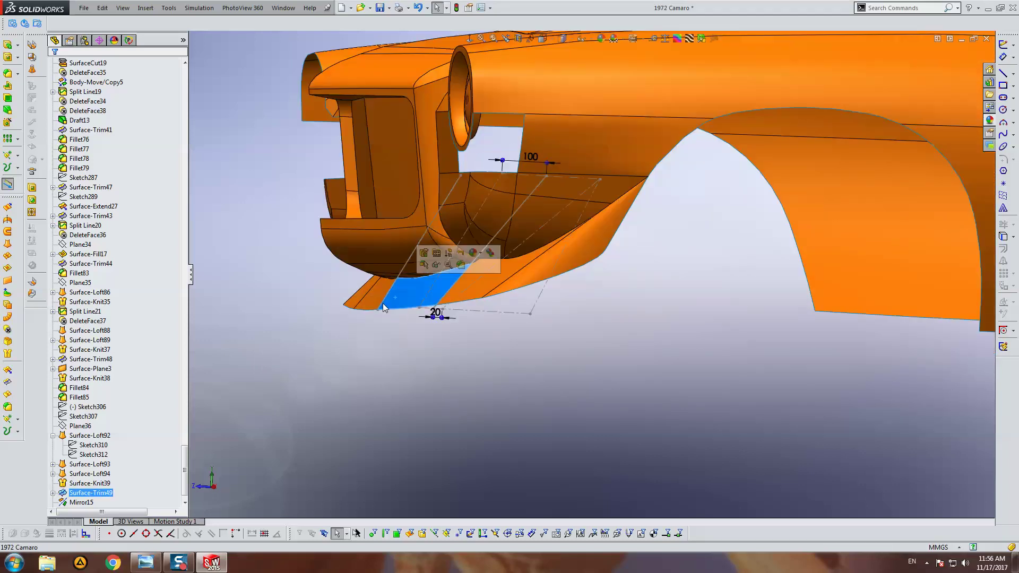
{"action": "double_click", "coordinate": [442, 318]}
{"action": "type", "text": "10"}
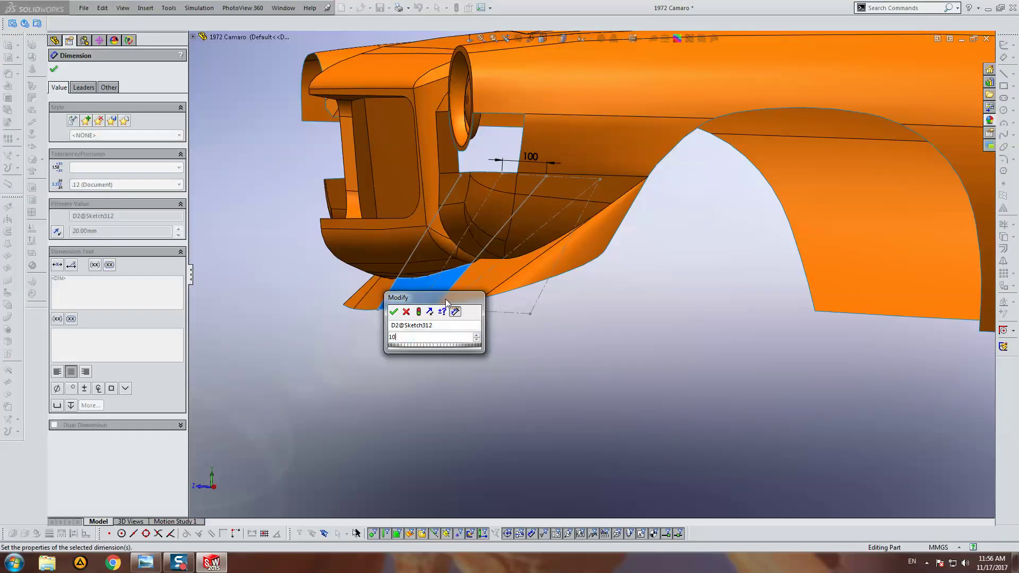
{"action": "key", "text": "Return"}
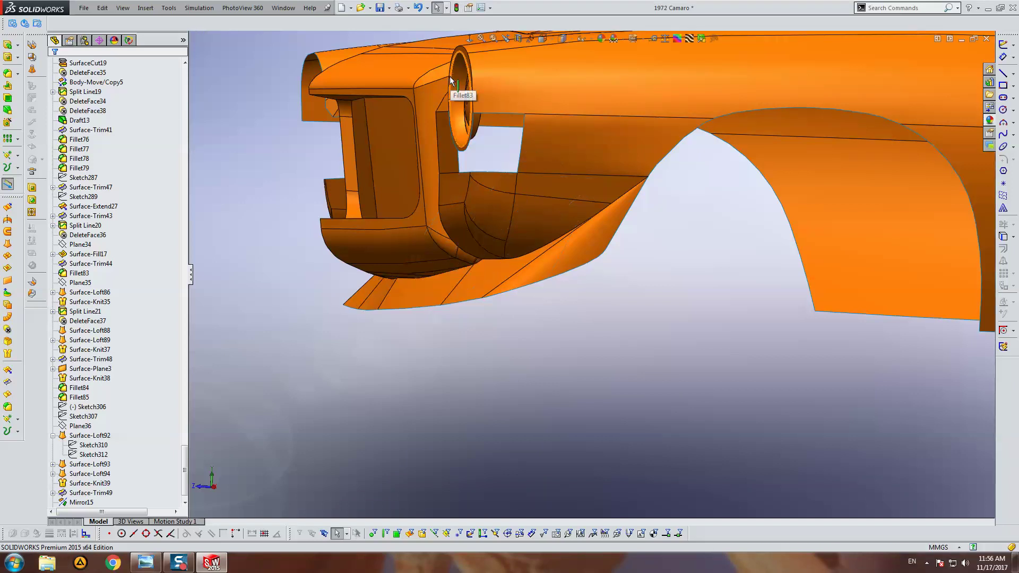
Step: Reduce the tip dimension further to 5 mm and clear the selection after the rebuild
{"action": "mouse_move", "coordinate": [436, 219]}
{"action": "middle_mouse_down"}
{"action": "mouse_move", "coordinate": [416, 222]}
{"action": "mouse_move", "coordinate": [496, 225]}
{"action": "mouse_move", "coordinate": [532, 244]}
{"action": "mouse_move", "coordinate": [482, 225]}
{"action": "mouse_move", "coordinate": [416, 221]}
{"action": "mouse_move", "coordinate": [499, 228]}
{"action": "mouse_move", "coordinate": [523, 241]}
{"action": "mouse_move", "coordinate": [414, 222]}
{"action": "mouse_move", "coordinate": [451, 223]}
{"action": "mouse_move", "coordinate": [409, 227]}
{"action": "mouse_move", "coordinate": [437, 121]}
{"action": "middle_mouse_up"}
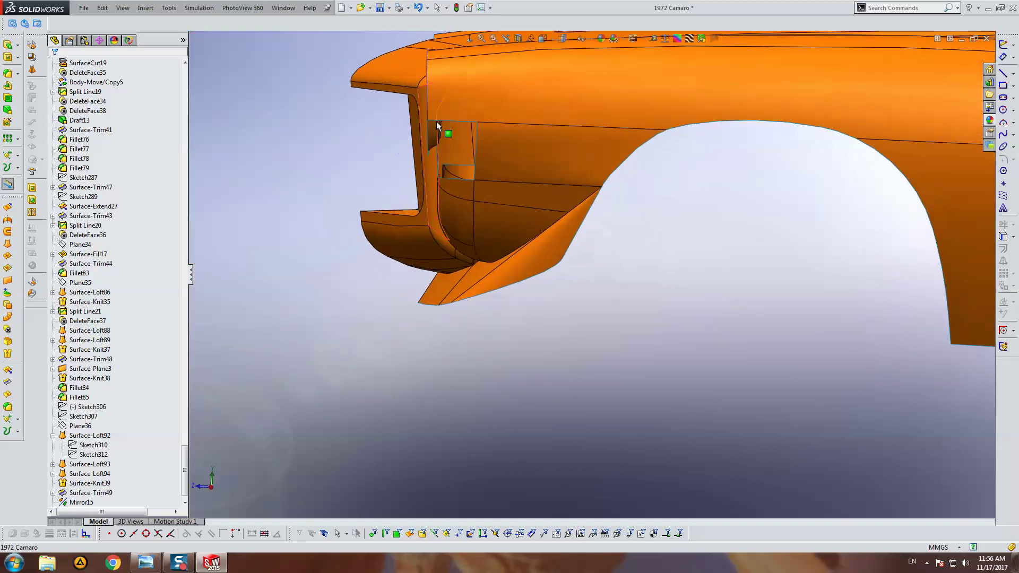
{"action": "middle_click_drag", "start_coordinate": [464, 42], "coordinate": [455, 198]}
{"action": "scroll", "coordinate": [489, 298], "scroll_direction": "down", "scroll_amount": 5}
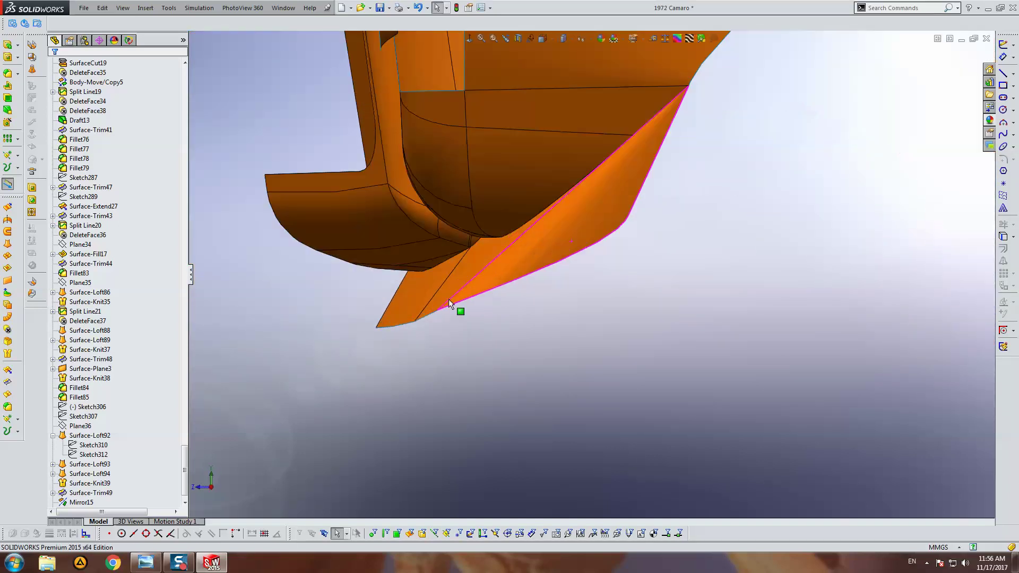
{"action": "double_click", "coordinate": [422, 300]}
{"action": "double_click", "coordinate": [413, 338]}
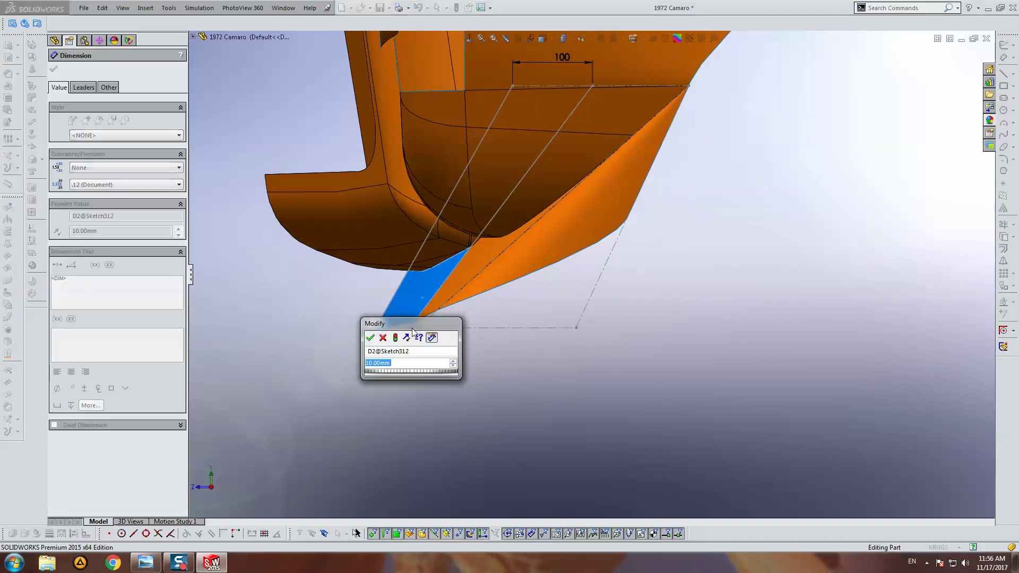
{"action": "type", "text": "5"}
{"action": "key", "text": "Return"}
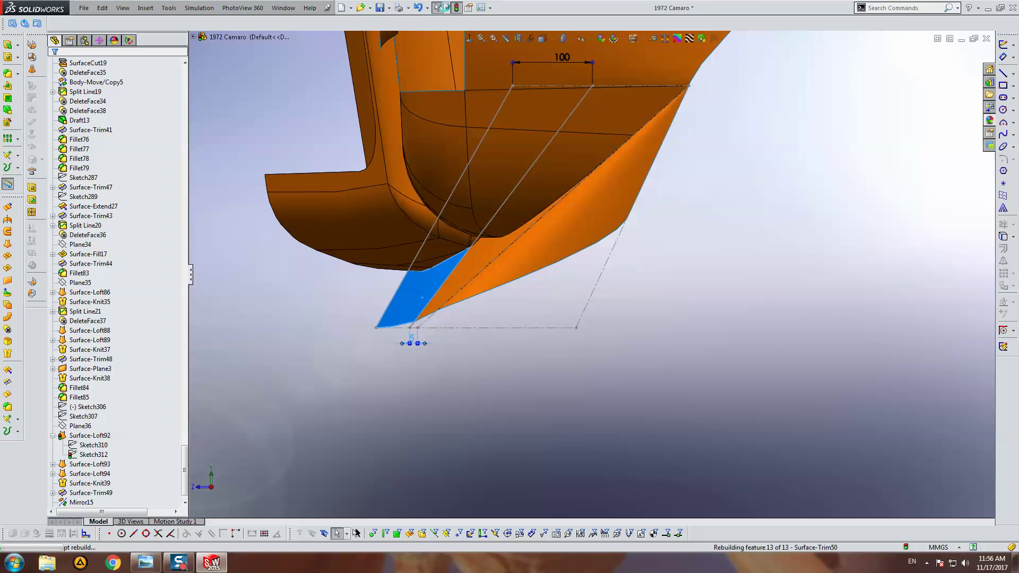
{"action": "left_click", "coordinate": [445, 8]}
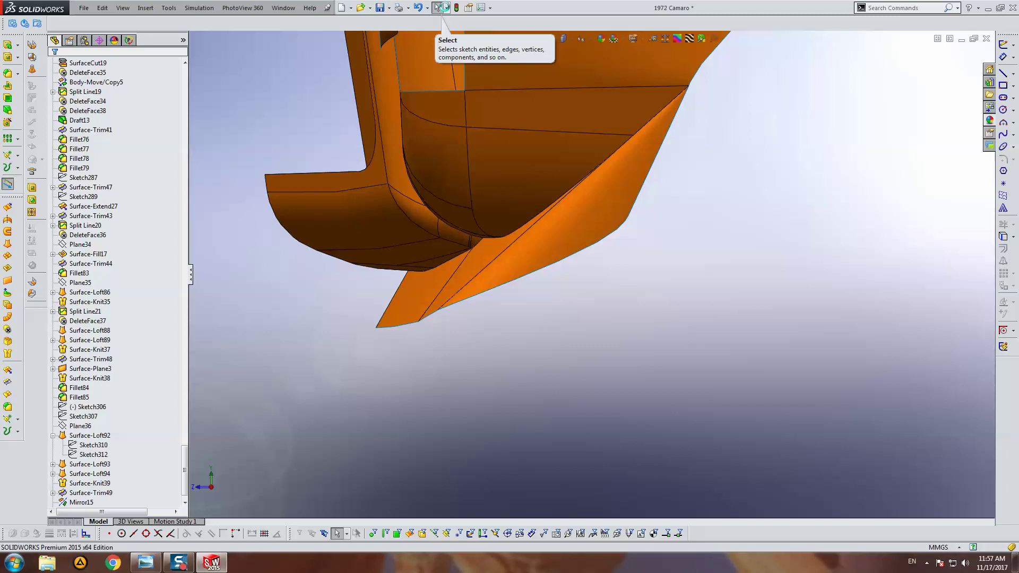
Step: Change the spoiler loft's 100 mm upper span (D1@Sketch312) to 20 mm and rebuild
{"action": "mouse_move", "coordinate": [572, 289]}
{"action": "middle_mouse_down"}
{"action": "mouse_move", "coordinate": [563, 253]}
{"action": "mouse_move", "coordinate": [632, 287]}
{"action": "mouse_move", "coordinate": [666, 278]}
{"action": "mouse_move", "coordinate": [546, 244]}
{"action": "mouse_move", "coordinate": [532, 262]}
{"action": "mouse_move", "coordinate": [575, 257]}
{"action": "mouse_move", "coordinate": [662, 161]}
{"action": "mouse_move", "coordinate": [496, 249]}
{"action": "mouse_move", "coordinate": [405, 133]}
{"action": "mouse_move", "coordinate": [412, 152]}
{"action": "mouse_move", "coordinate": [321, 349]}
{"action": "mouse_move", "coordinate": [396, 310]}
{"action": "mouse_move", "coordinate": [525, 276]}
{"action": "middle_mouse_up"}
{"action": "left_click", "coordinate": [524, 276]}
{"action": "double_click", "coordinate": [611, 179]}
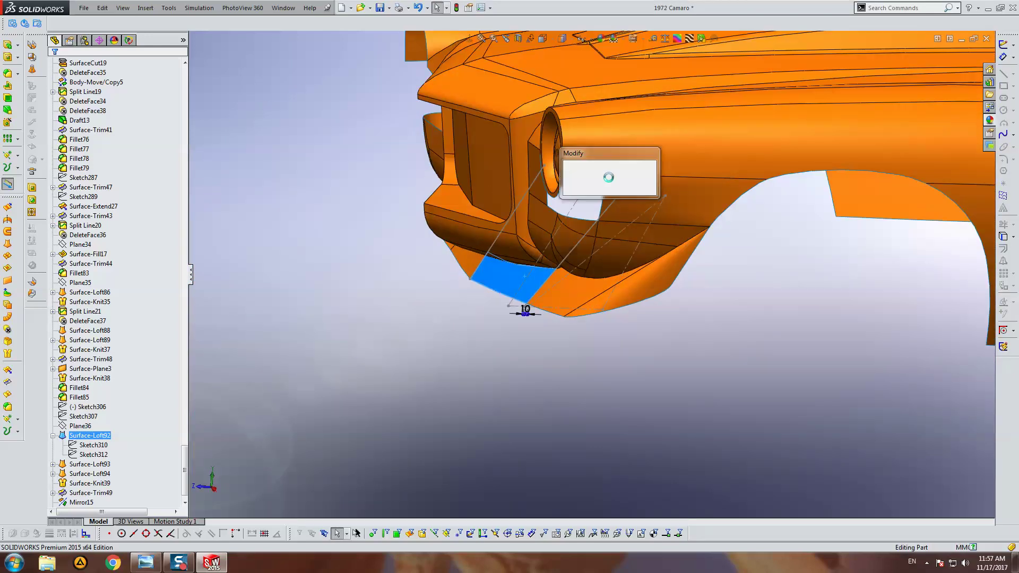
{"action": "type", "text": "20"}
{"action": "key", "text": "Return"}
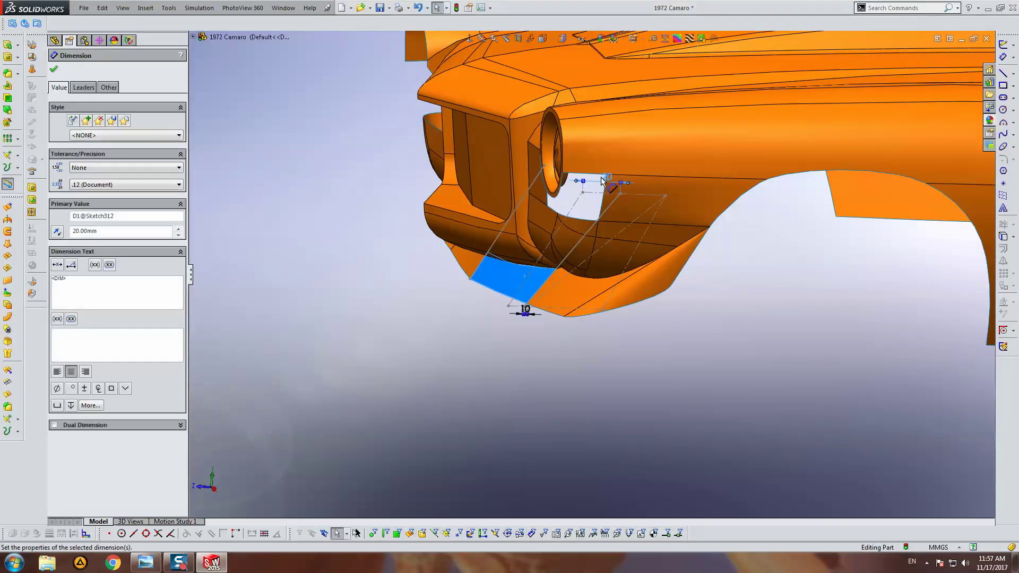
{"action": "left_click", "coordinate": [457, 8]}
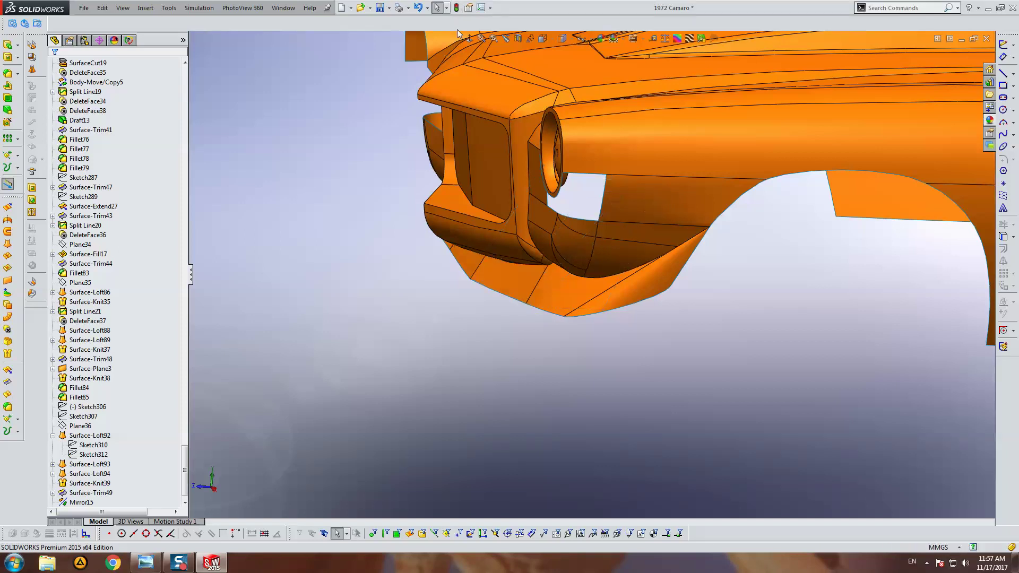
{"action": "mouse_move", "coordinate": [543, 243]}
{"action": "middle_mouse_down"}
{"action": "mouse_move", "coordinate": [517, 224]}
{"action": "mouse_move", "coordinate": [598, 221]}
{"action": "mouse_move", "coordinate": [635, 144]}
{"action": "mouse_move", "coordinate": [540, 250]}
{"action": "mouse_move", "coordinate": [541, 213]}
{"action": "mouse_move", "coordinate": [518, 287]}
{"action": "mouse_move", "coordinate": [501, 305]}
{"action": "mouse_move", "coordinate": [526, 348]}
{"action": "mouse_move", "coordinate": [487, 367]}
{"action": "mouse_move", "coordinate": [478, 329]}
{"action": "middle_mouse_up"}
{"action": "scroll", "coordinate": [541, 212], "scroll_direction": "up", "scroll_amount": 2}
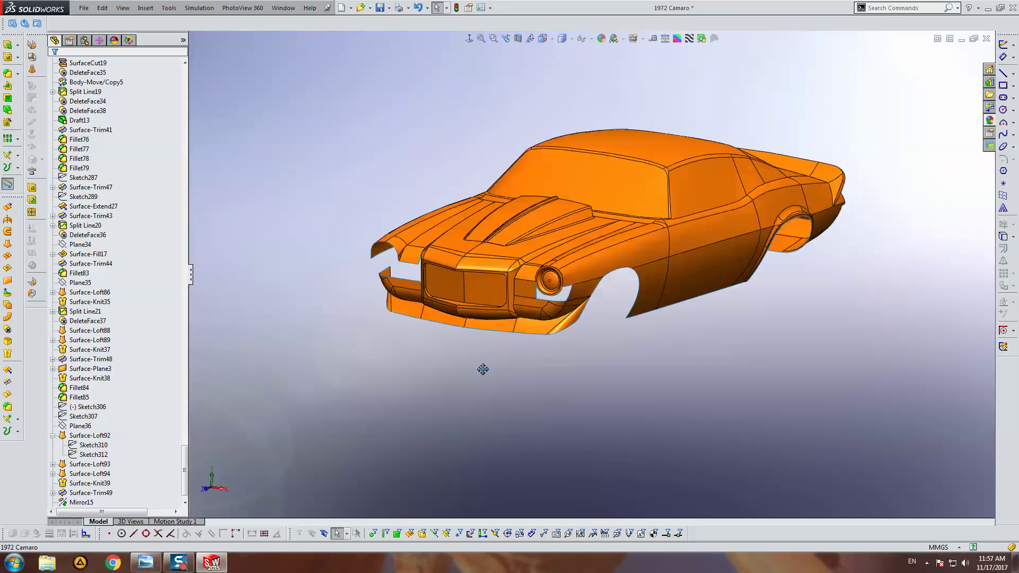
{"action": "scroll", "coordinate": [569, 327], "scroll_direction": "down", "scroll_amount": 3}
{"action": "mouse_move", "coordinate": [569, 327]}
{"action": "middle_mouse_down"}
{"action": "mouse_move", "coordinate": [619, 292]}
{"action": "mouse_move", "coordinate": [583, 318]}
{"action": "middle_mouse_up"}
{"action": "scroll", "coordinate": [611, 303], "scroll_direction": "down", "scroll_amount": 2}
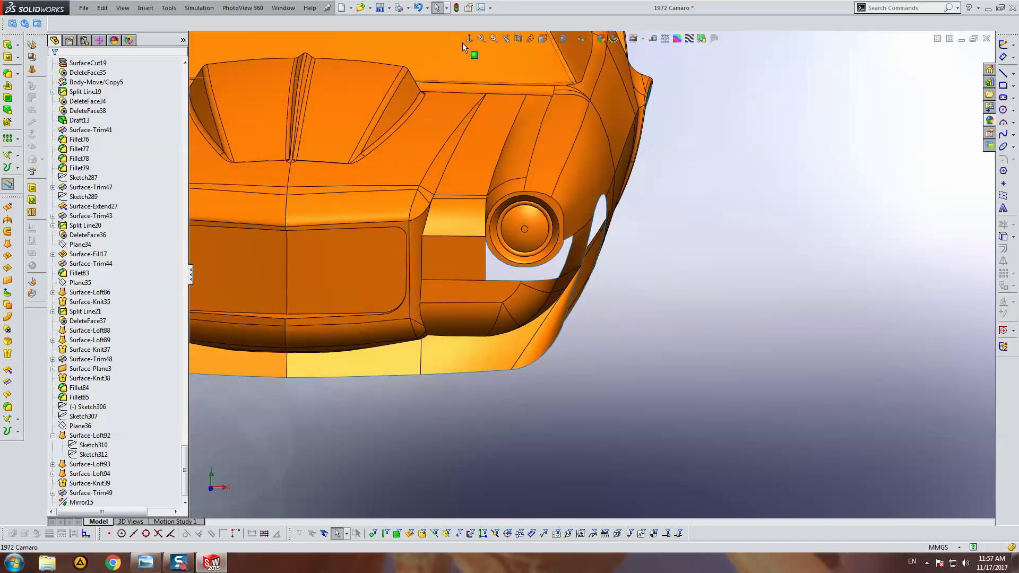
{"action": "scroll", "coordinate": [564, 292], "scroll_direction": "down", "scroll_amount": 2}
{"action": "scroll", "coordinate": [566, 292], "scroll_direction": "down", "scroll_amount": 3}
{"action": "scroll", "coordinate": [563, 292], "scroll_direction": "down", "scroll_amount": 3}
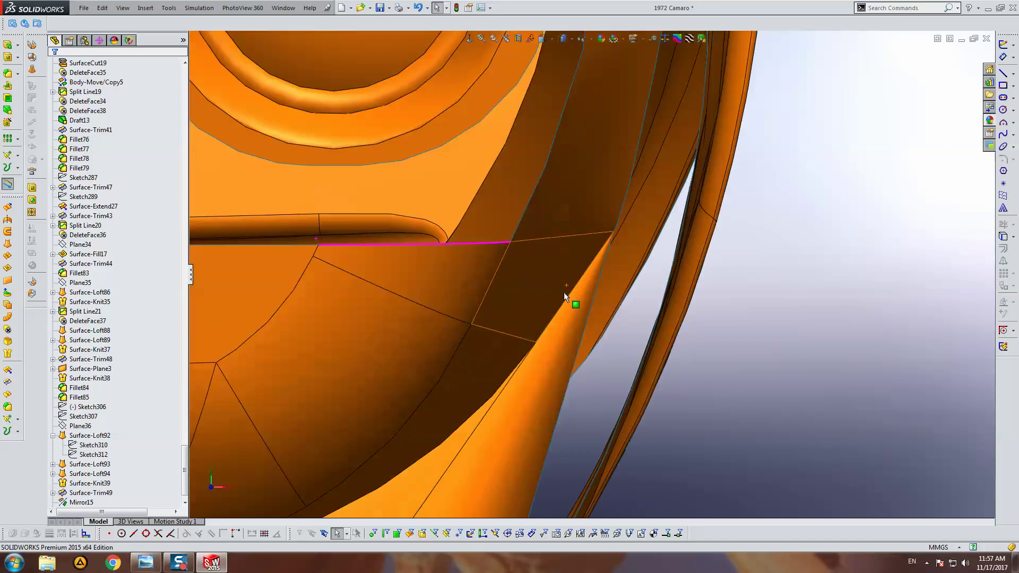
{"action": "scroll", "coordinate": [637, 319], "scroll_direction": "up", "scroll_amount": 3}
{"action": "scroll", "coordinate": [571, 315], "scroll_direction": "up", "scroll_amount": 3}
{"action": "scroll", "coordinate": [568, 312], "scroll_direction": "up", "scroll_amount": 2}
{"action": "middle_click_drag", "start_coordinate": [568, 312], "coordinate": [607, 330], "text": "ctrl"}
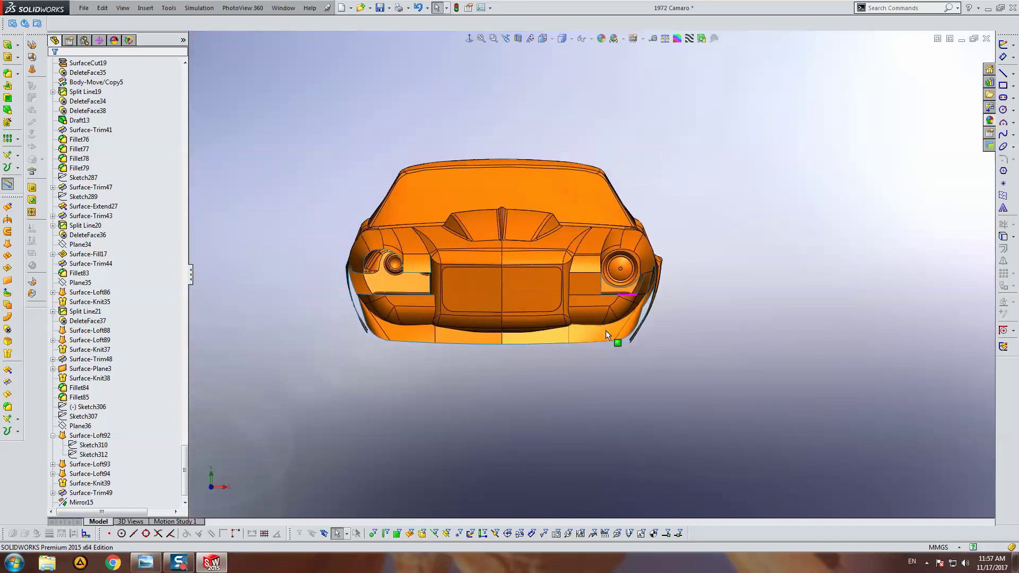
{"action": "key", "text": "ctrl+4"}
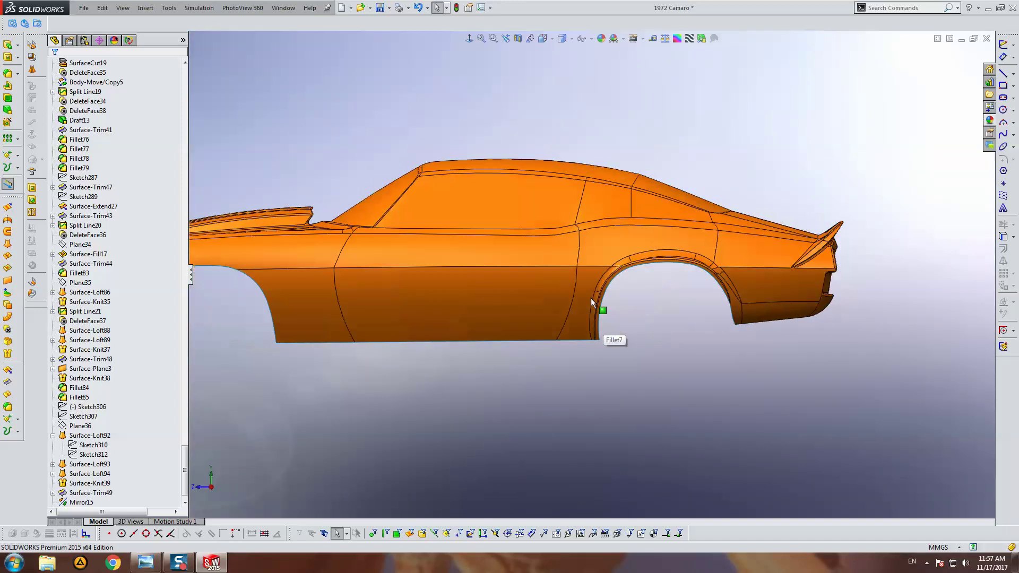
{"action": "scroll", "coordinate": [603, 318], "scroll_direction": "up", "scroll_amount": 2}
{"action": "scroll", "coordinate": [521, 260], "scroll_direction": "down", "scroll_amount": 3}
{"action": "scroll", "coordinate": [520, 243], "scroll_direction": "down", "scroll_amount": 2}
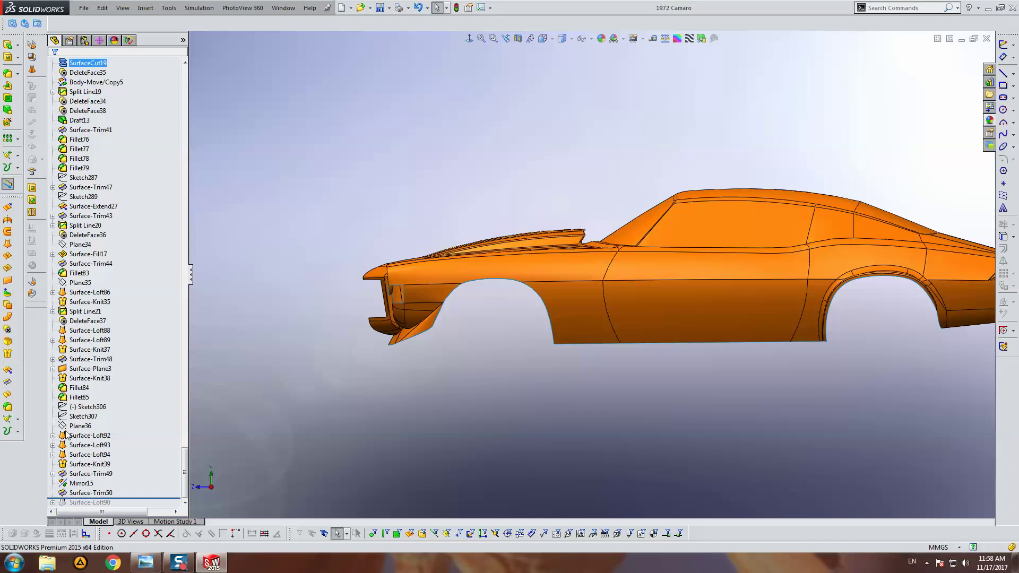
{"action": "scroll", "coordinate": [594, 246], "scroll_direction": "down", "scroll_amount": 3}
{"action": "scroll", "coordinate": [594, 247], "scroll_direction": "down", "scroll_amount": 2}
{"action": "left_click", "coordinate": [575, 245]}
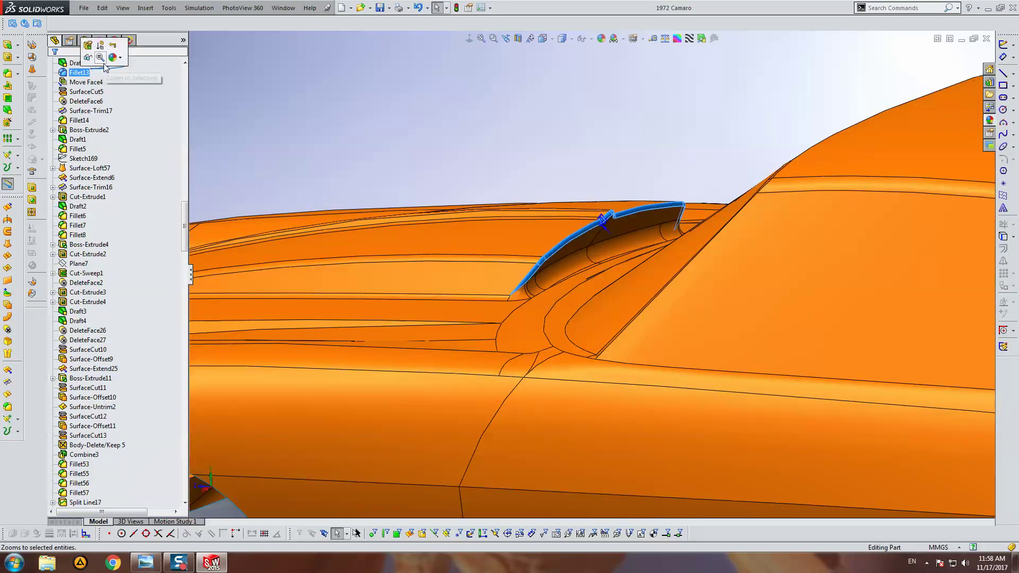
Step: Select Cut-Extrude6 and Draft6 in the history and roll the part back before the scoop's draft
{"action": "left_click", "coordinate": [443, 98]}
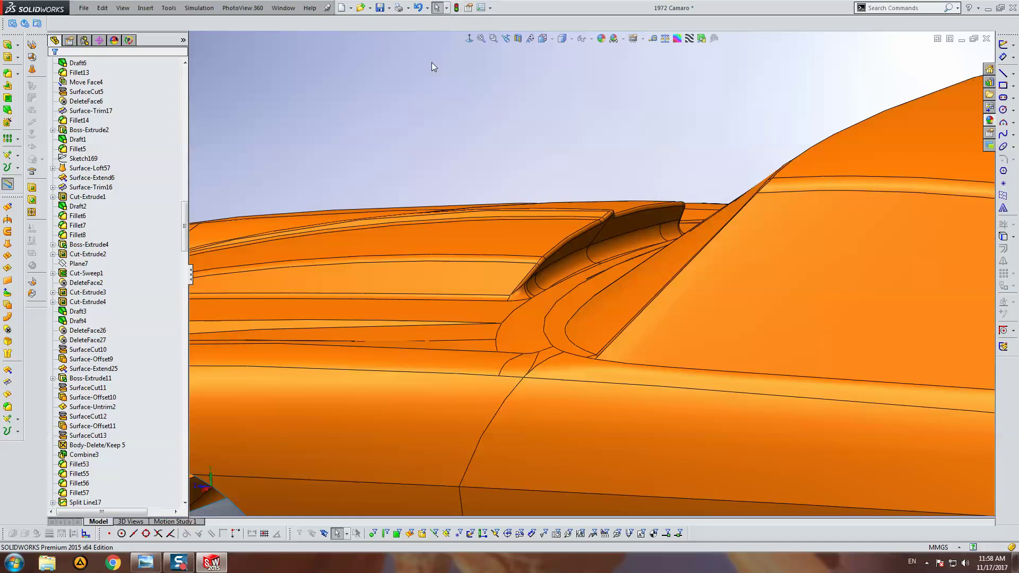
{"action": "left_click", "coordinate": [79, 72]}
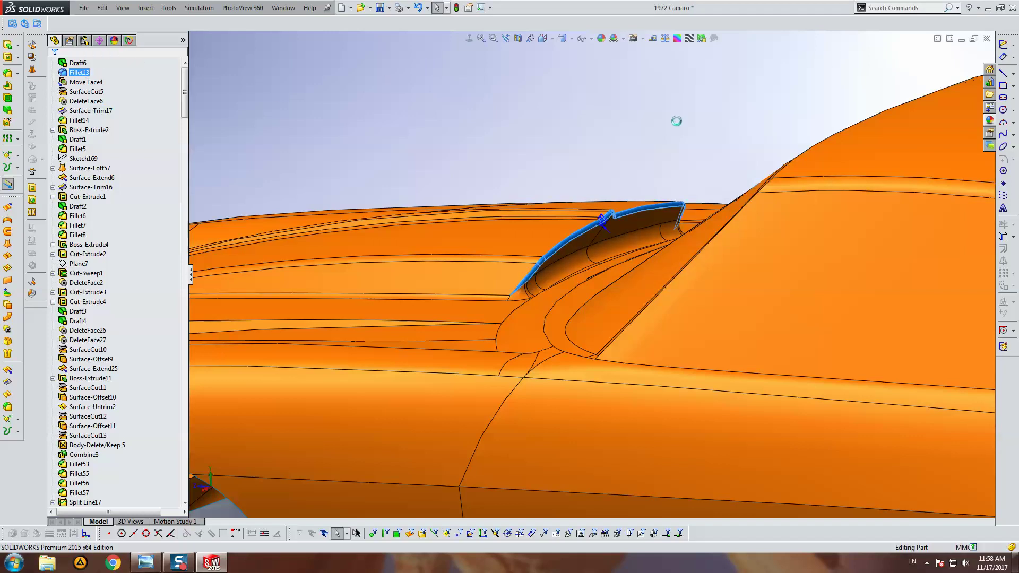
{"action": "left_click", "coordinate": [560, 246]}
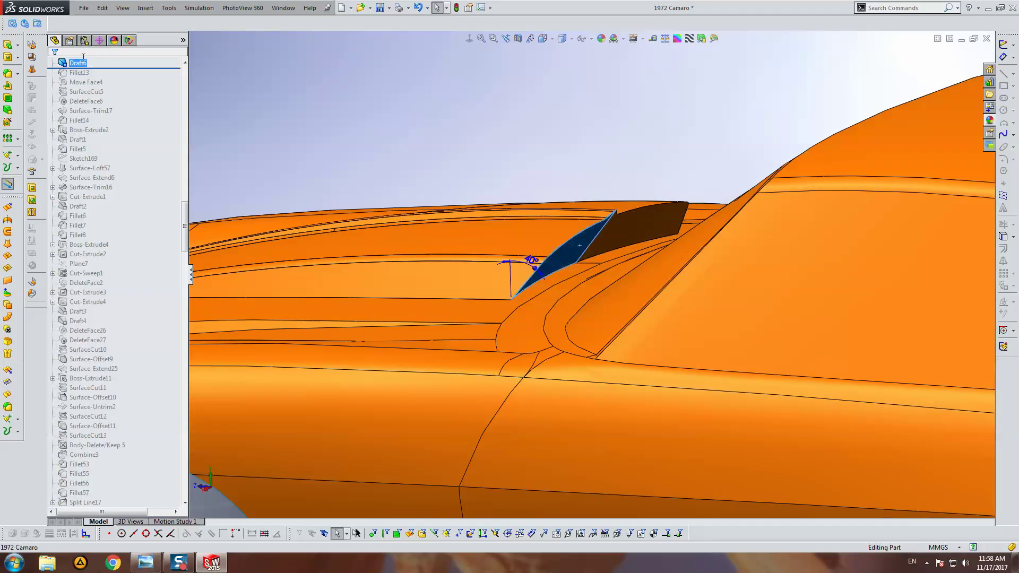
{"action": "scroll", "coordinate": [560, 246], "scroll_direction": "up", "scroll_amount": 3}
{"action": "scroll", "coordinate": [587, 236], "scroll_direction": "up", "scroll_amount": 3}
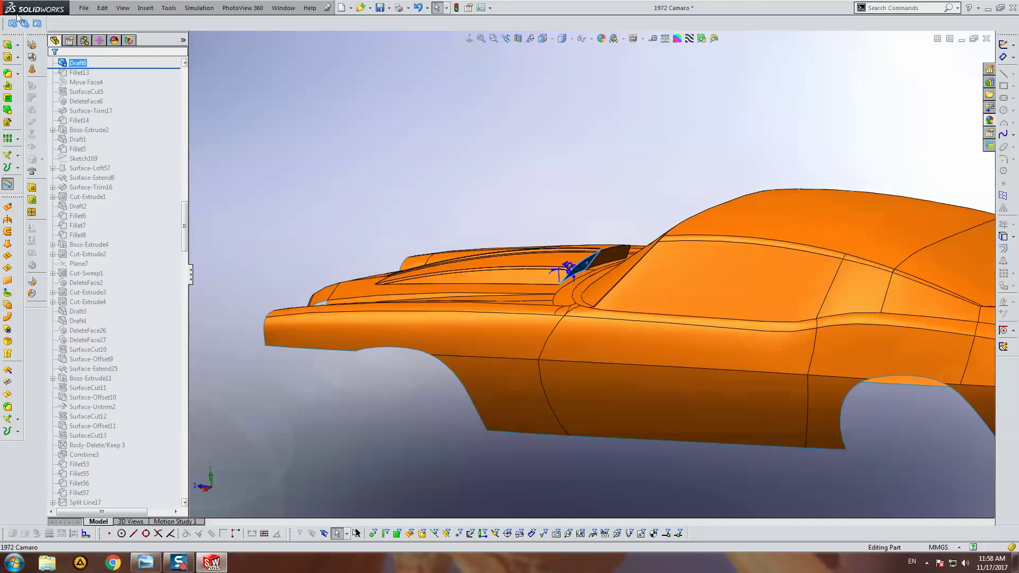
{"action": "left_click", "coordinate": [185, 62]}
{"action": "left_click", "coordinate": [77, 82]}
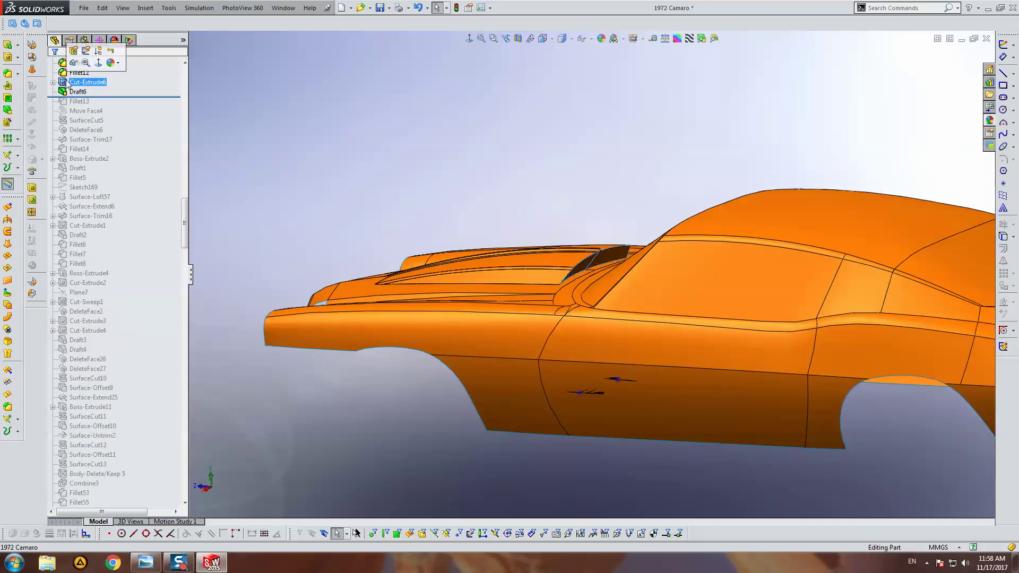
{"action": "left_click", "coordinate": [77, 93], "text": "ctrl"}
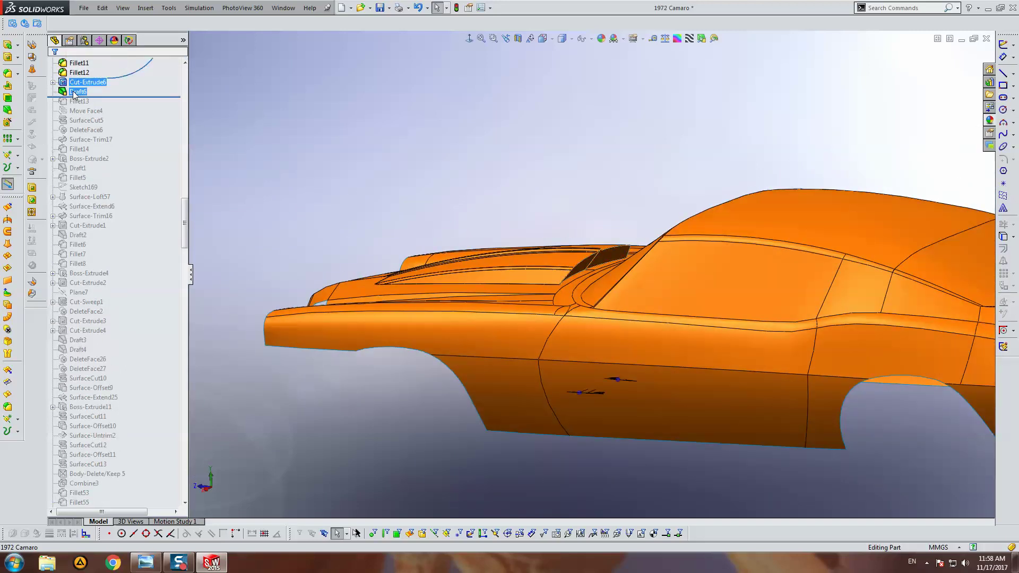
{"action": "left_click", "coordinate": [123, 53]}
Step: Inspect the undrafted hood scoop, then roll the part forward to include Draft6
{"action": "mouse_move", "coordinate": [398, 156]}
{"action": "middle_mouse_down"}
{"action": "mouse_move", "coordinate": [603, 252]}
{"action": "mouse_move", "coordinate": [632, 230]}
{"action": "middle_mouse_up"}
{"action": "left_click", "coordinate": [87, 84]}
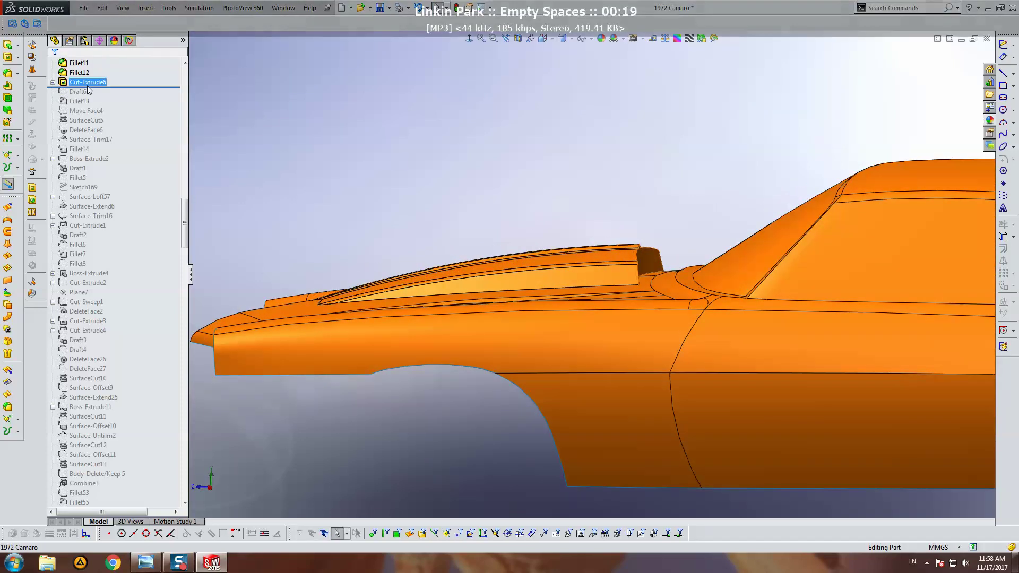
{"action": "left_click", "coordinate": [88, 85]}
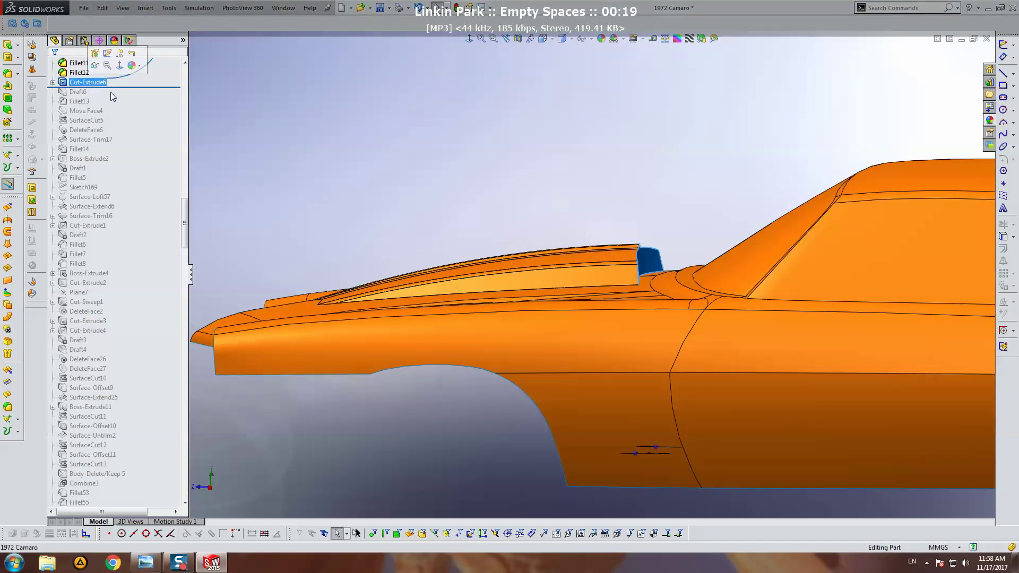
{"action": "left_click", "coordinate": [399, 113]}
{"action": "middle_click_drag", "start_coordinate": [598, 240], "coordinate": [573, 298]}
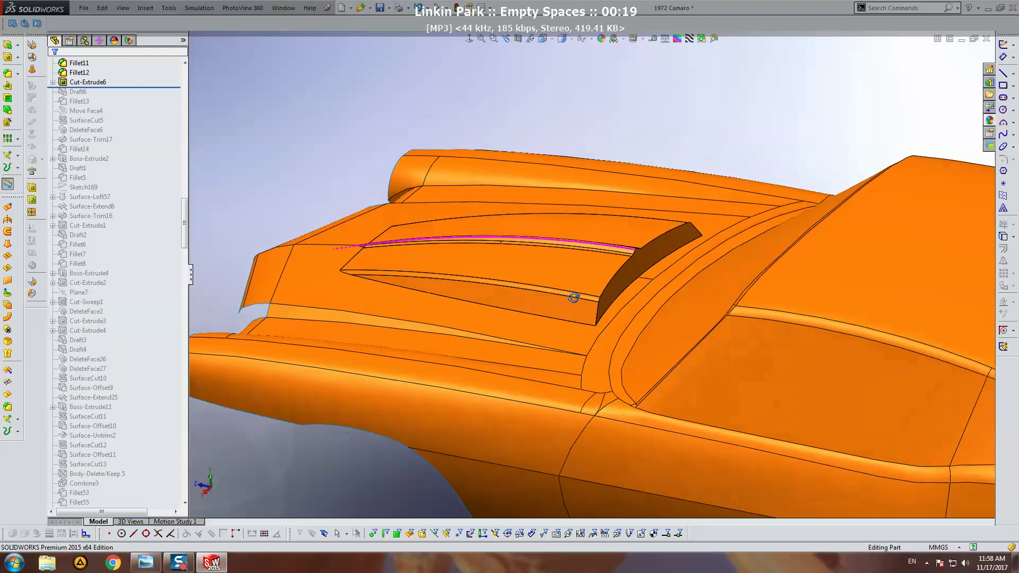
{"action": "left_click_drag", "start_coordinate": [113, 86], "coordinate": [108, 97]}
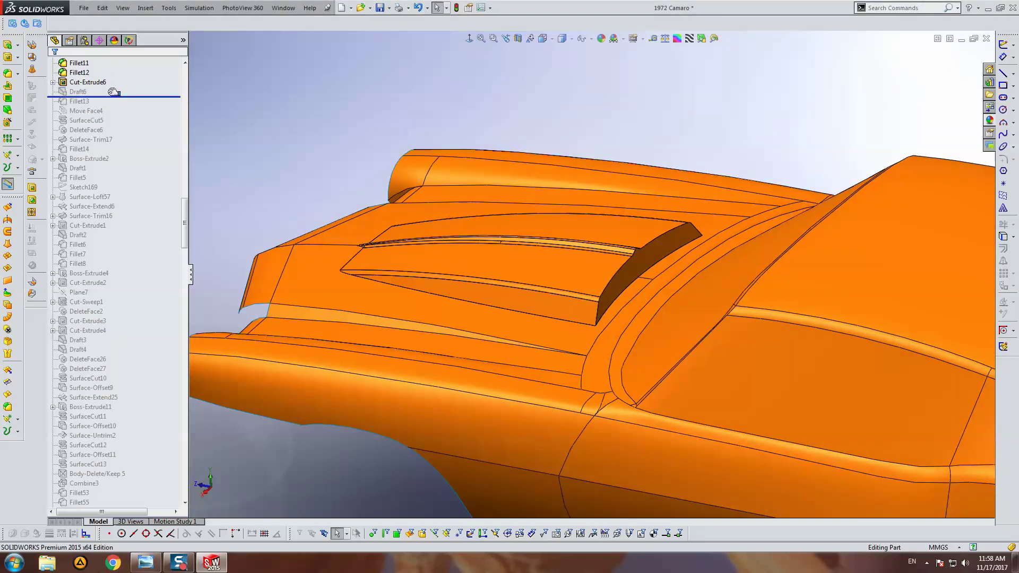
{"action": "left_click", "coordinate": [80, 91]}
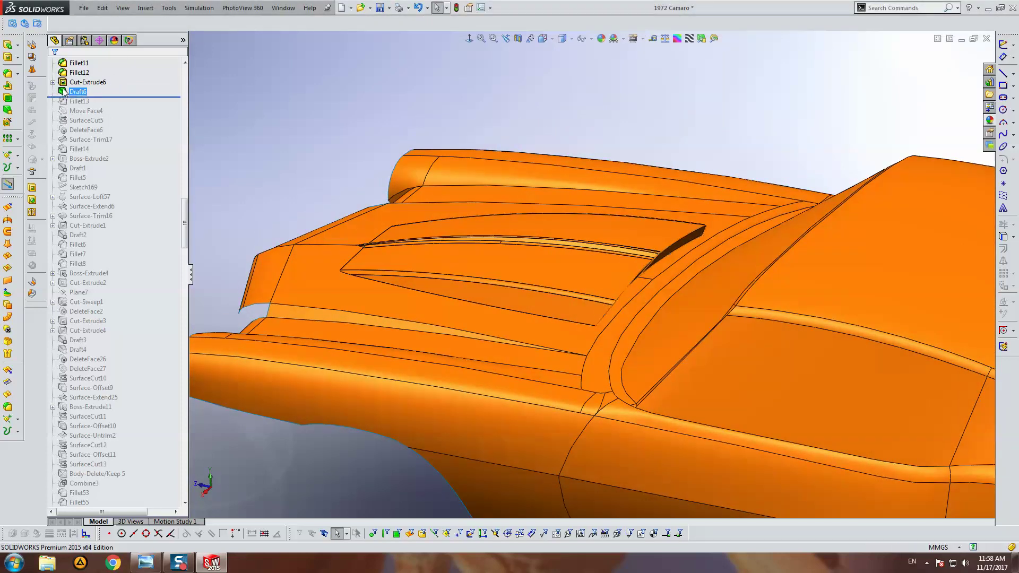
Step: Reverse the pull direction of Draft6's 40° draft on the scoop's rear face
{"action": "left_click", "coordinate": [71, 69]}
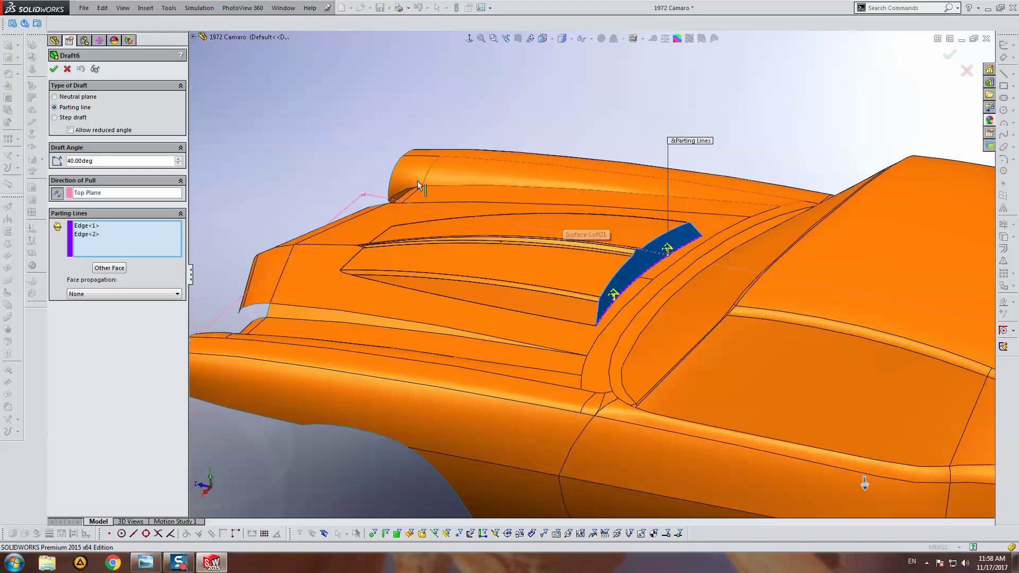
{"action": "left_click", "coordinate": [58, 192]}
{"action": "key", "text": "Return"}
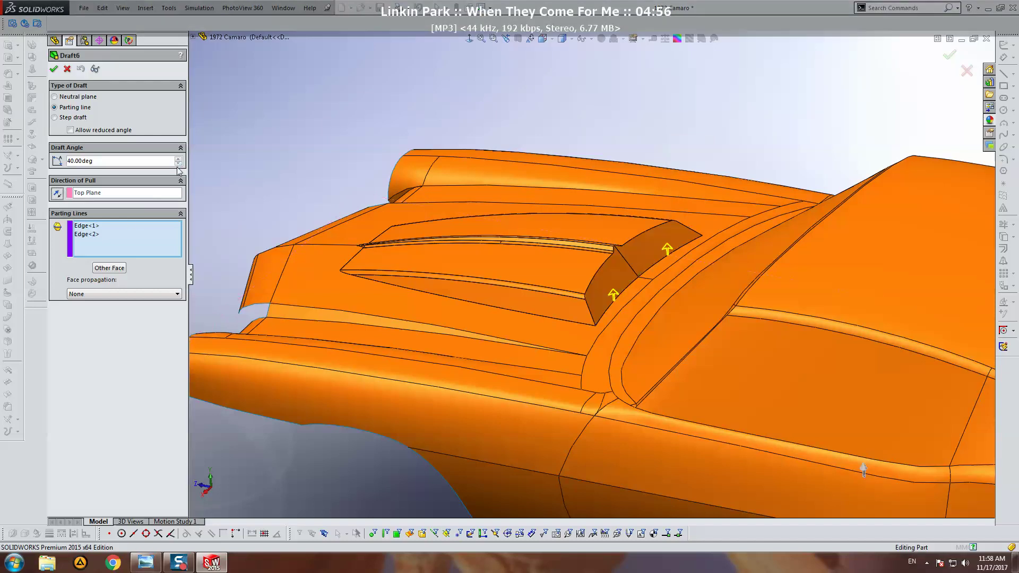
{"action": "middle_click_drag", "start_coordinate": [737, 222], "coordinate": [569, 142]}
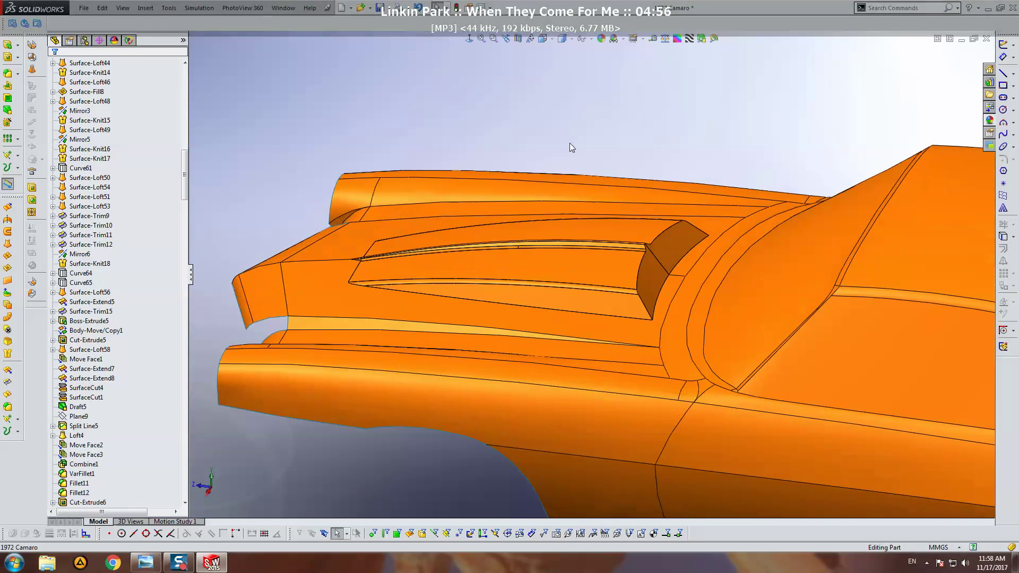
{"action": "left_click", "coordinate": [147, 9]}
{"action": "mouse_move", "coordinate": [160, 102]}
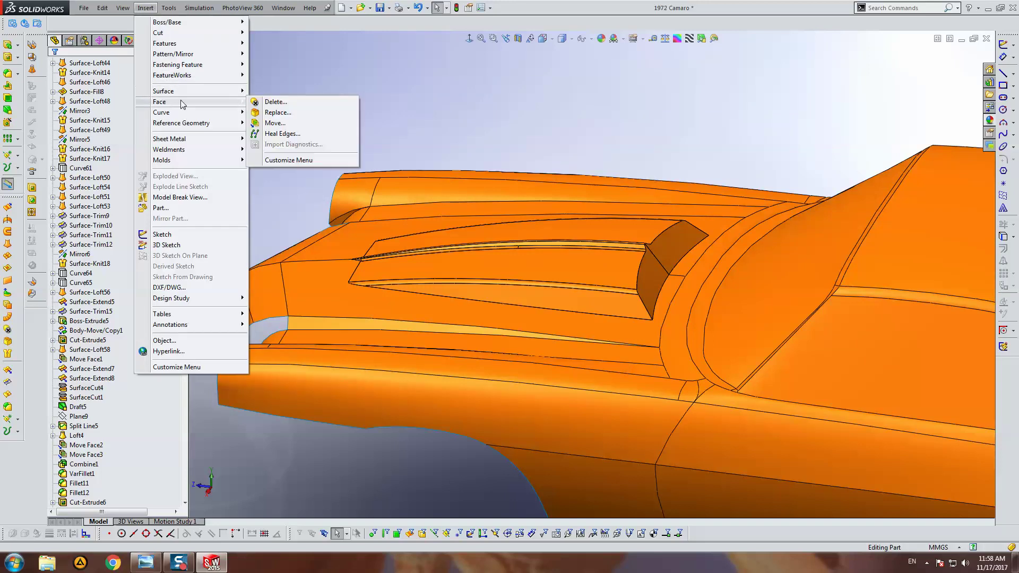
Step: Offset the hood scoop's rear and side faces outward by 25 mm with Move Face
{"action": "left_click", "coordinate": [265, 122]}
{"action": "left_click", "coordinate": [684, 259]}
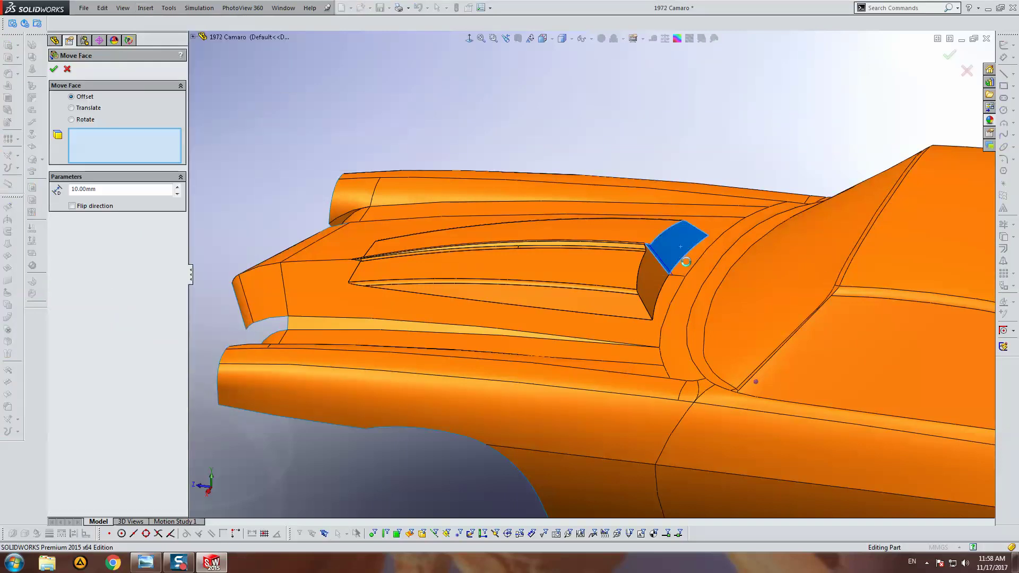
{"action": "left_click", "coordinate": [648, 274]}
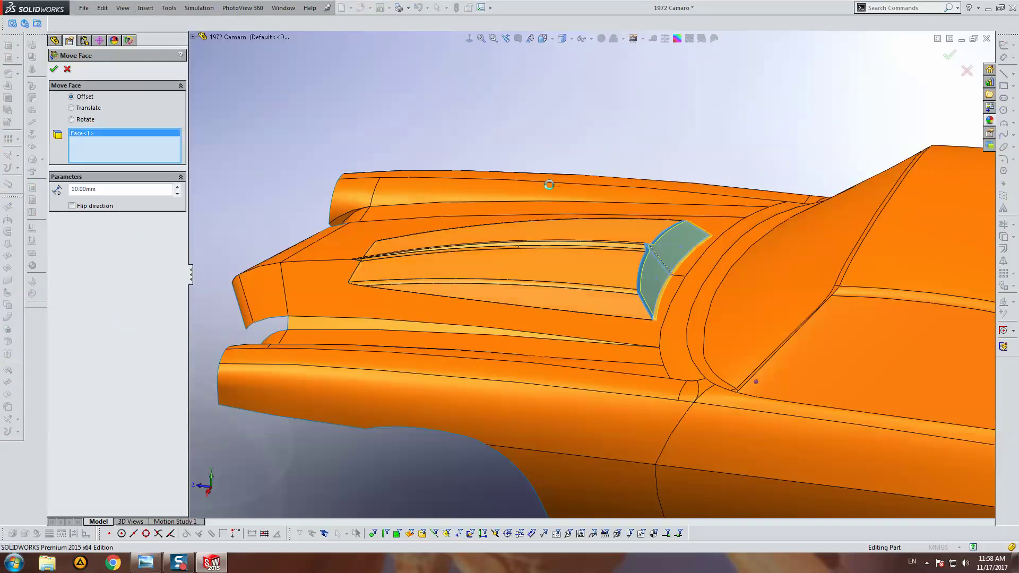
{"action": "left_click", "coordinate": [177, 189]}
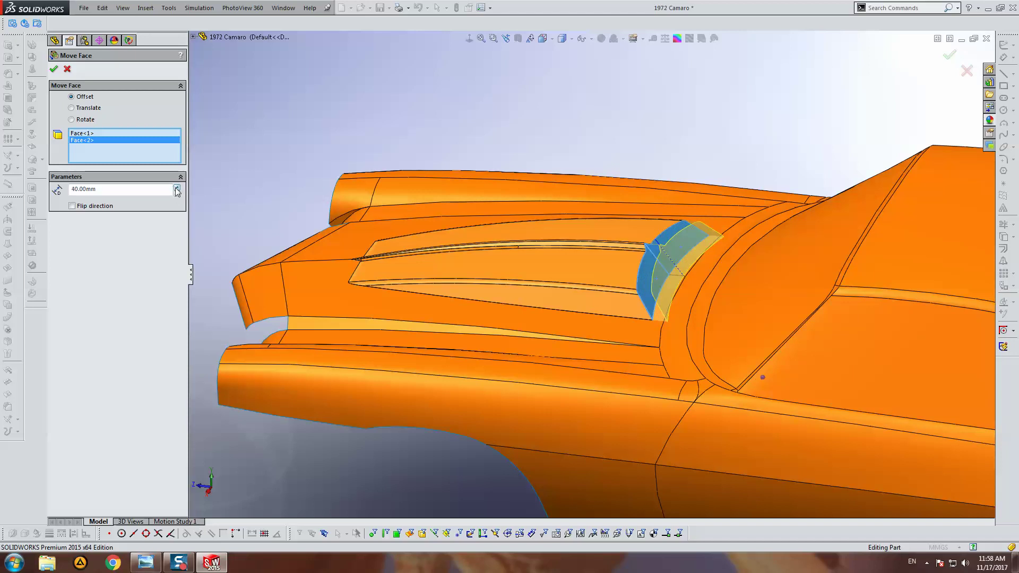
{"action": "left_click", "coordinate": [177, 195]}
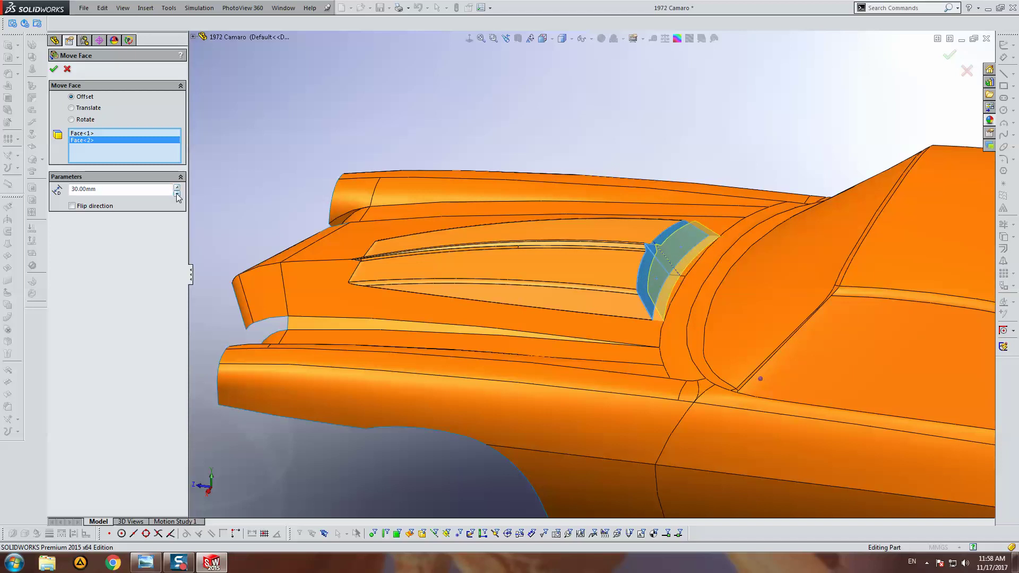
{"action": "left_click", "coordinate": [177, 194]}
{"action": "key", "text": "Return"}
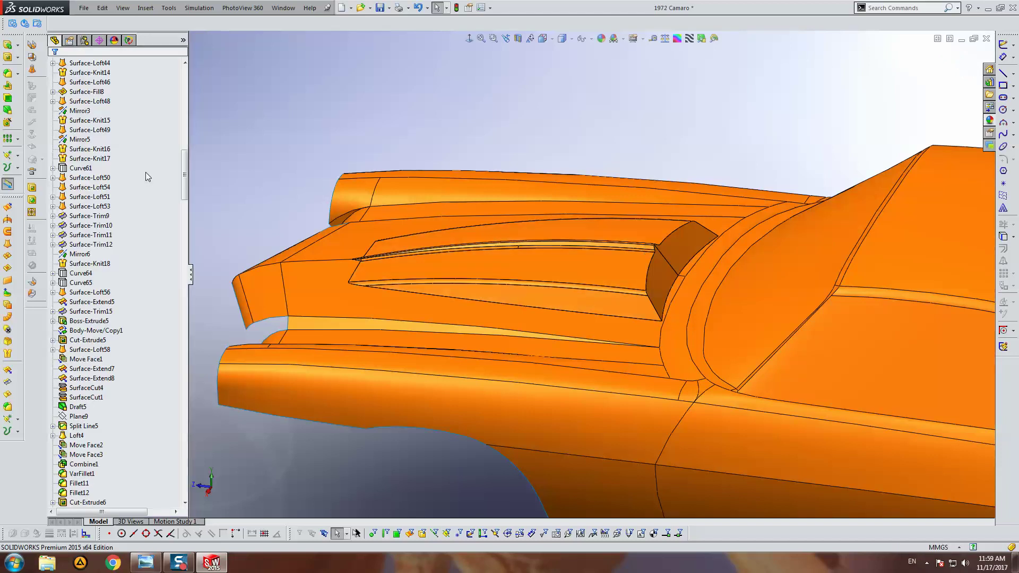
Step: Edit Move Face16's offset, previewing 50 mm before accepting 40 mm
{"action": "scroll", "coordinate": [664, 282], "scroll_direction": "down", "scroll_amount": 3}
{"action": "scroll", "coordinate": [664, 282], "scroll_direction": "up", "scroll_amount": 5}
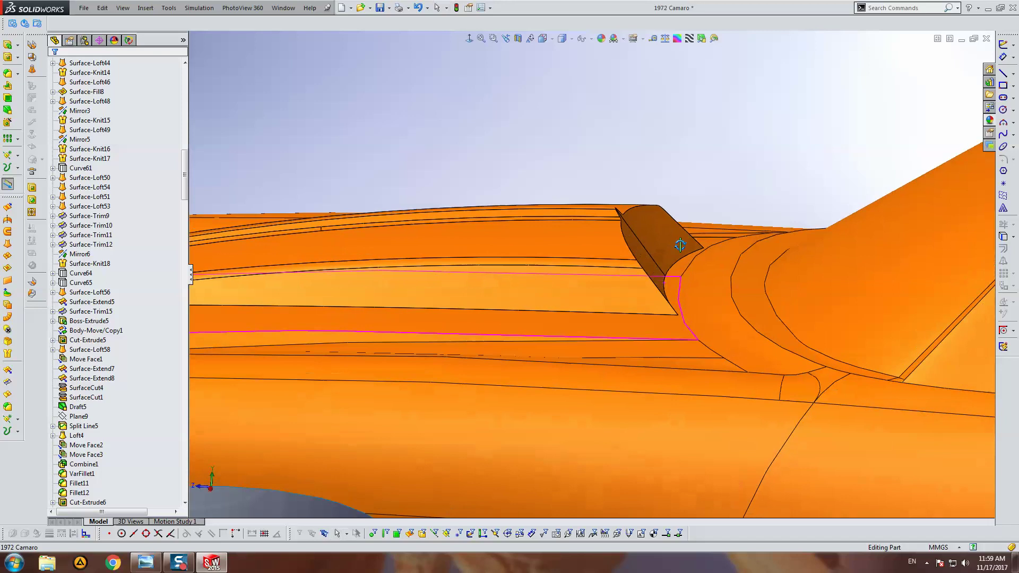
{"action": "scroll", "coordinate": [167, 340], "scroll_direction": "down", "scroll_amount": 4}
{"action": "scroll", "coordinate": [163, 355], "scroll_direction": "down", "scroll_amount": 5}
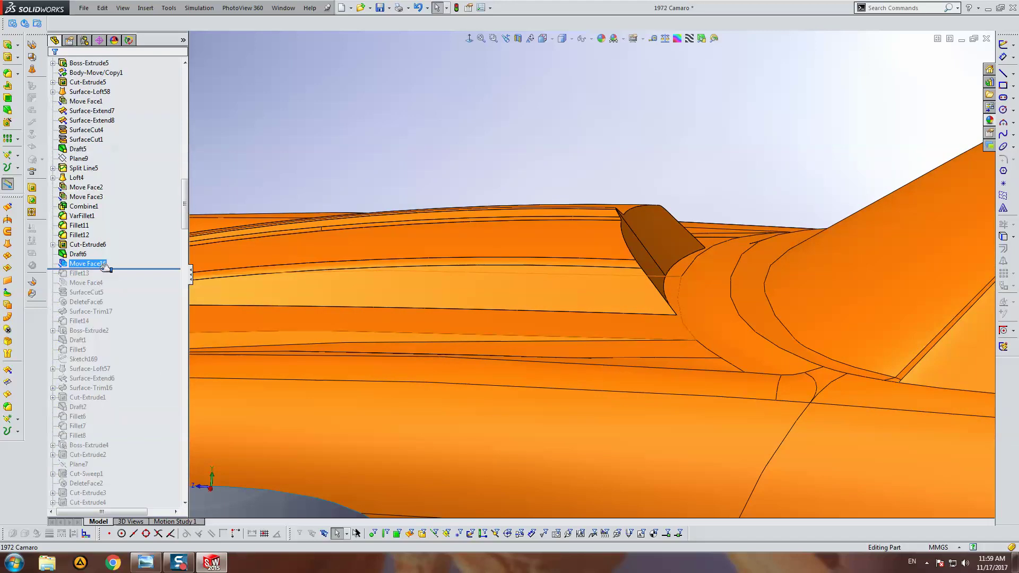
{"action": "right_click", "coordinate": [88, 264]}
{"action": "left_click", "coordinate": [96, 238]}
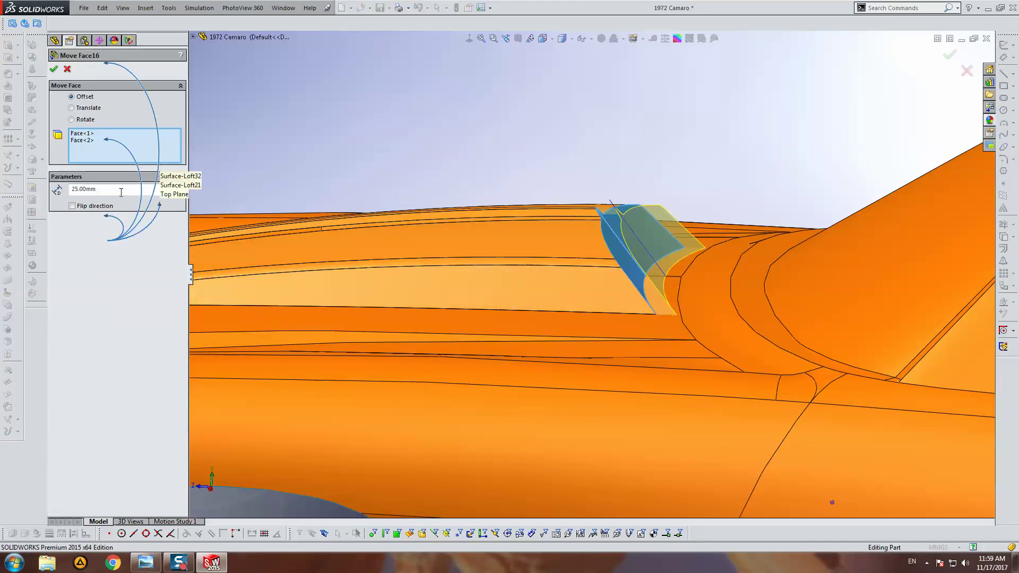
{"action": "scroll", "coordinate": [531, 233], "scroll_direction": "up", "scroll_amount": 1}
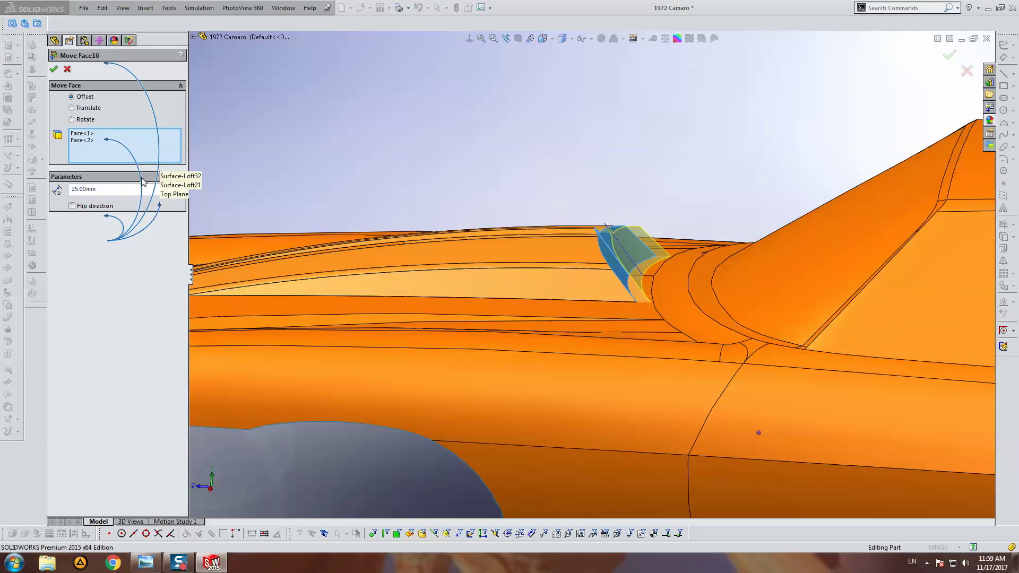
{"action": "left_click", "coordinate": [123, 189]}
{"action": "type", "text": "50"}
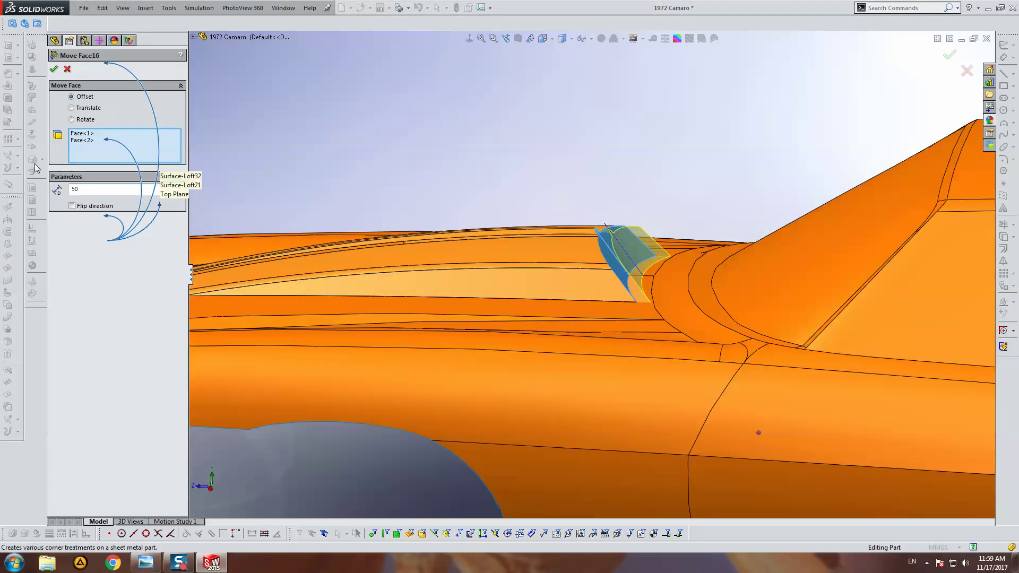
{"action": "key", "text": "Return"}
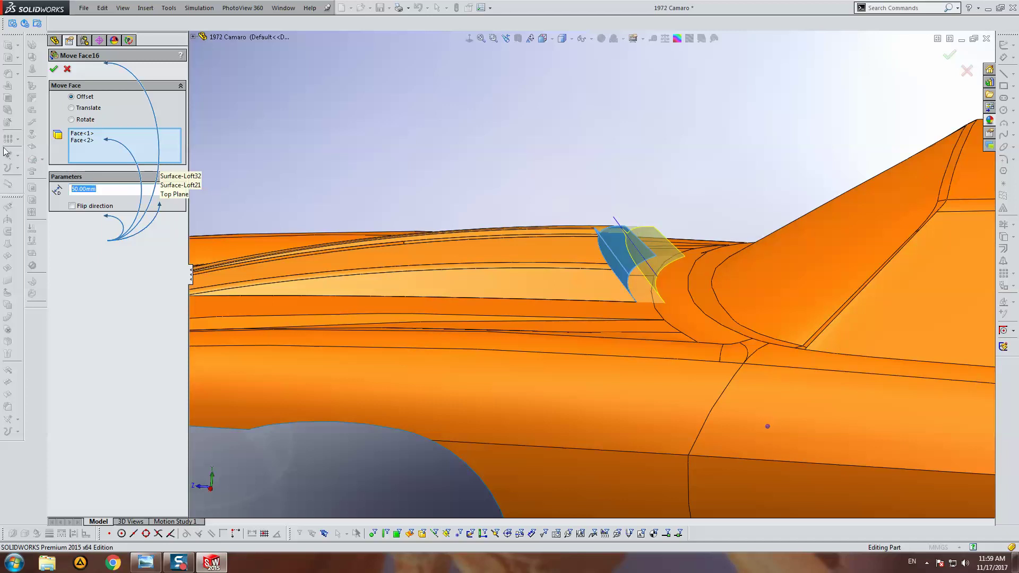
{"action": "key", "text": "Return"}
{"action": "key", "text": "Return"}
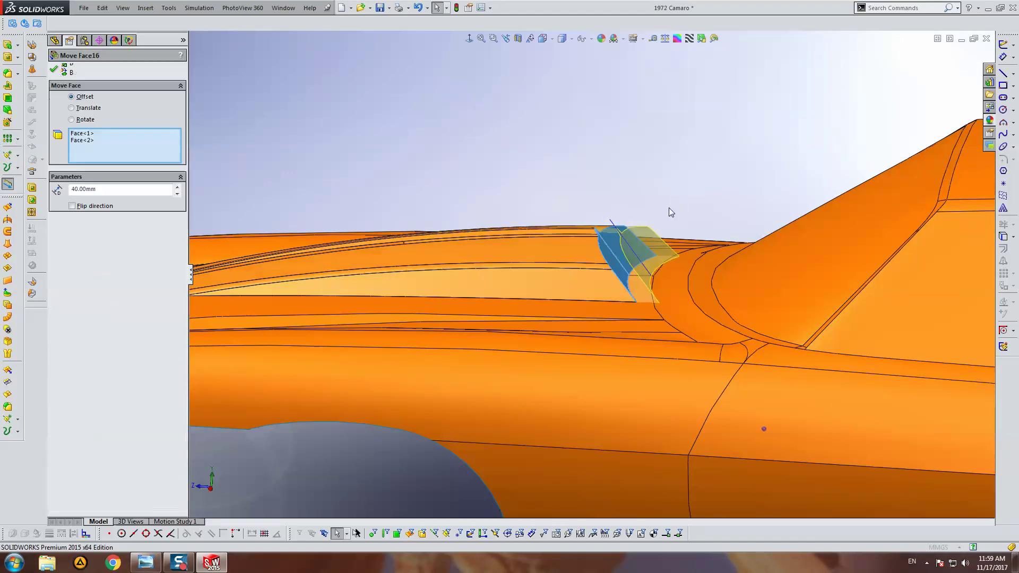
{"action": "key", "text": "Escape"}
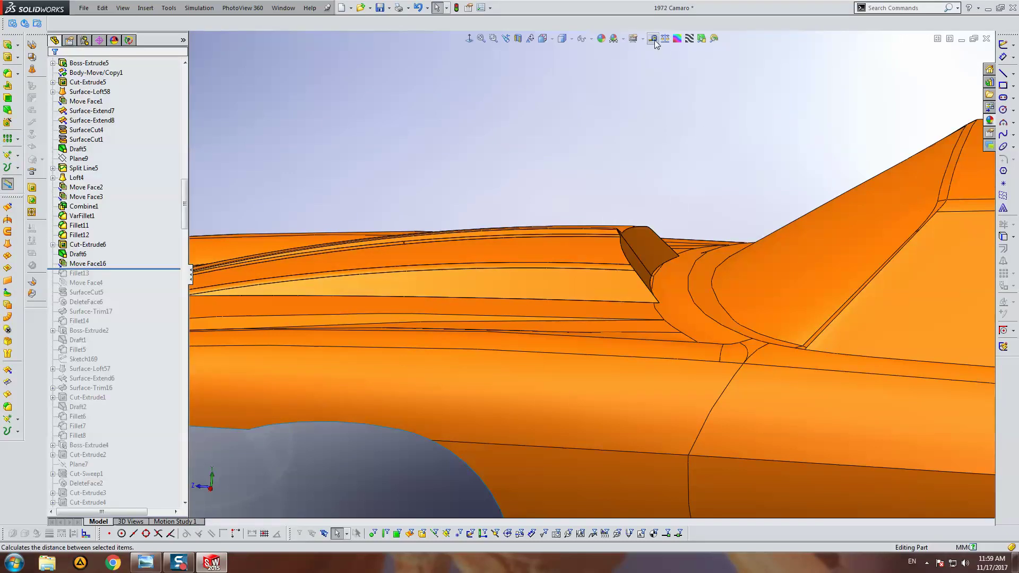
Step: Measure the 5.63 mm gap between the scoop's base edge and the body
{"action": "left_click", "coordinate": [653, 38]}
{"action": "scroll", "coordinate": [662, 292], "scroll_direction": "down", "scroll_amount": 2}
{"action": "scroll", "coordinate": [621, 286], "scroll_direction": "down", "scroll_amount": 3}
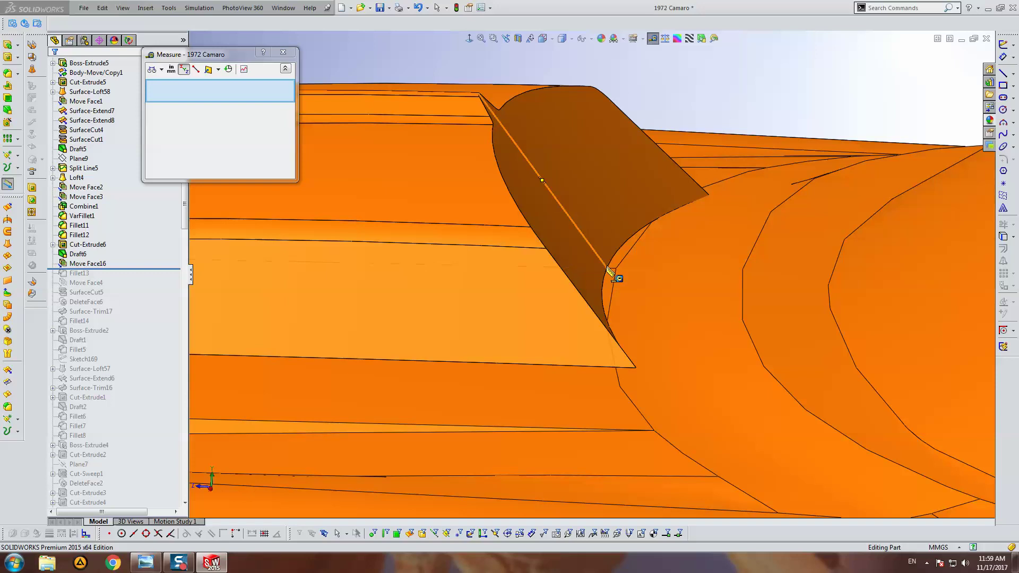
{"action": "left_click", "coordinate": [611, 268]}
{"action": "left_click", "coordinate": [711, 271]}
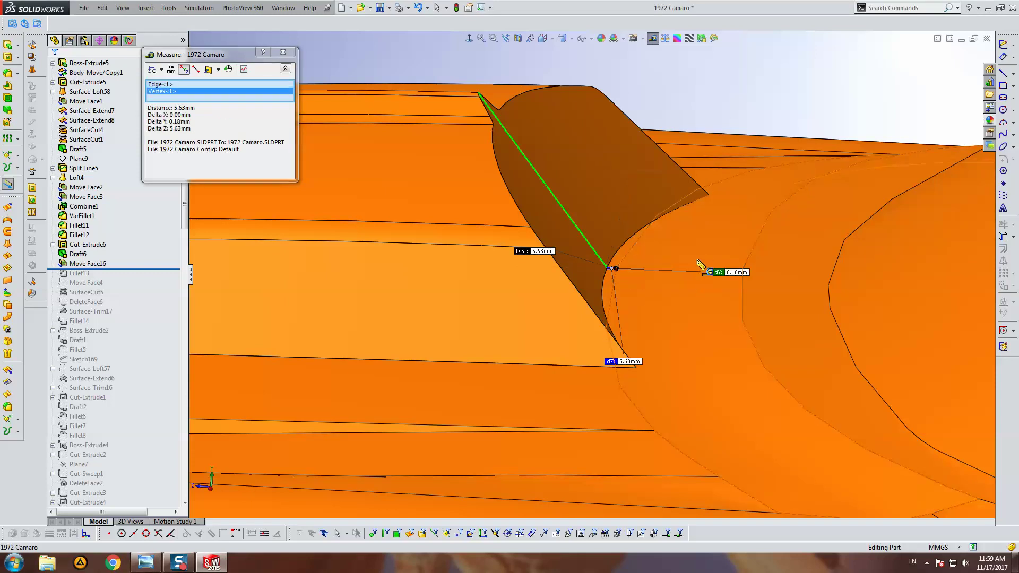
{"action": "scroll", "coordinate": [711, 271], "scroll_direction": "up", "scroll_amount": 2}
{"action": "key", "text": "Escape"}
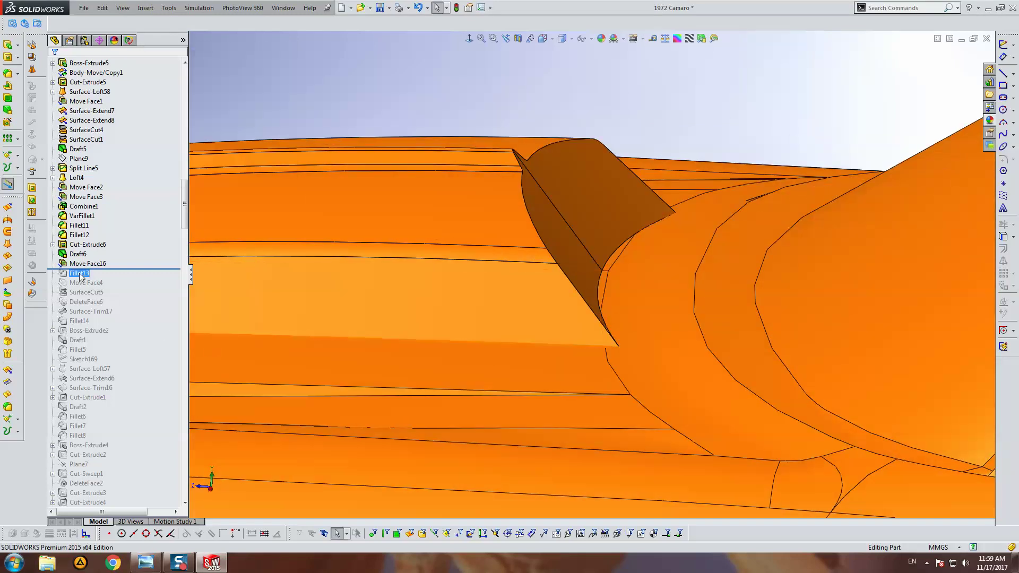
Step: Raise the Move Face16 offset on the hood scoop to 45 mm
{"action": "left_click", "coordinate": [88, 234]}
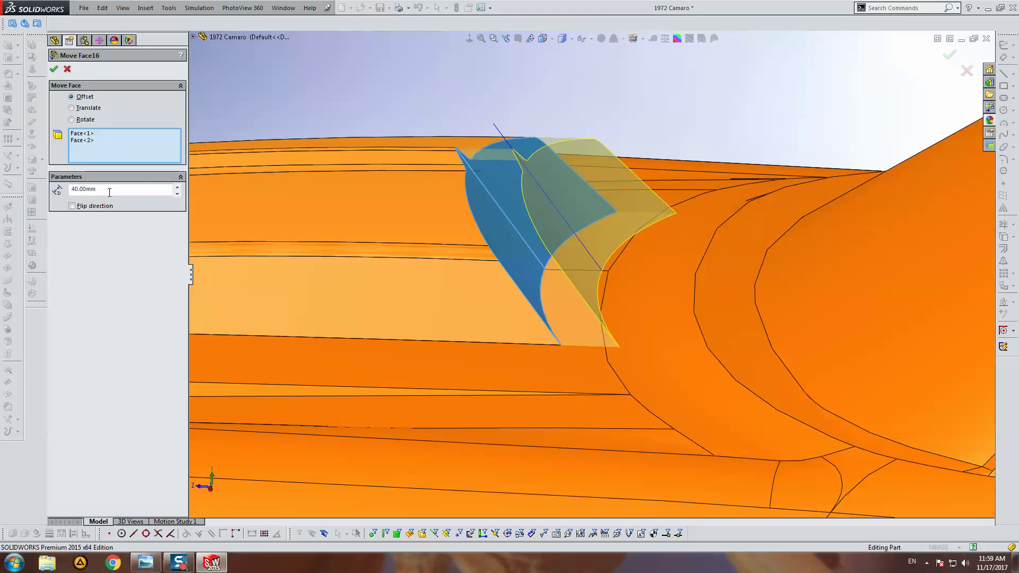
{"action": "double_click", "coordinate": [110, 192]}
{"action": "key", "text": "Return"}
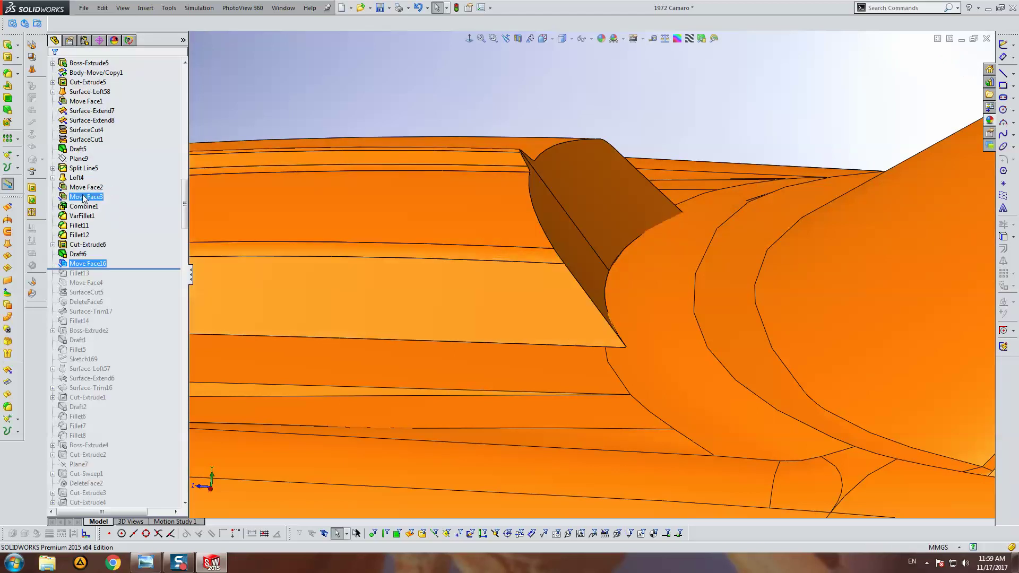
Step: Set the Draft6 draft angle to 30 degrees and accept the feature
{"action": "left_click", "coordinate": [78, 254]}
{"action": "left_click", "coordinate": [78, 223]}
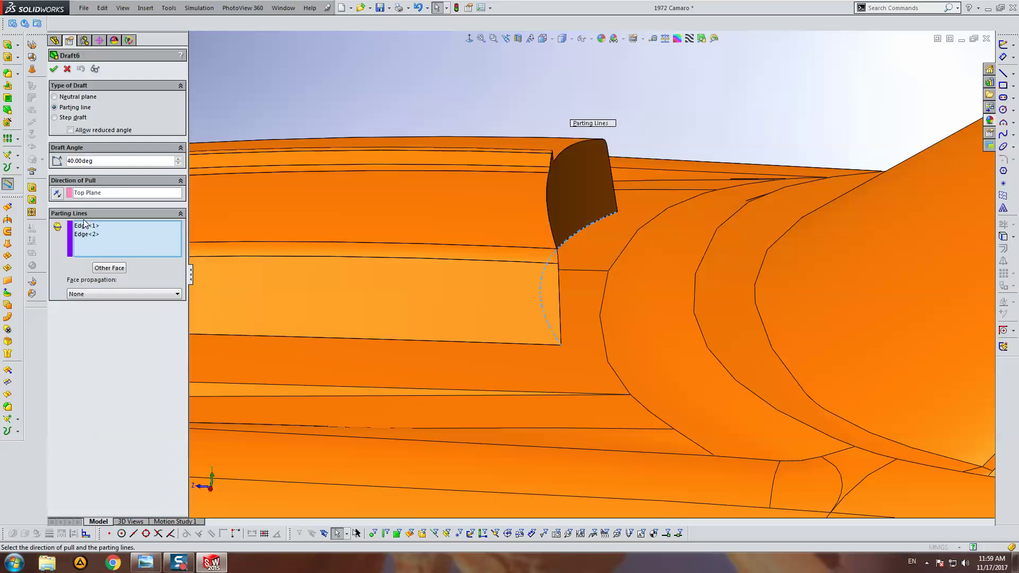
{"action": "type", "text": "3"}
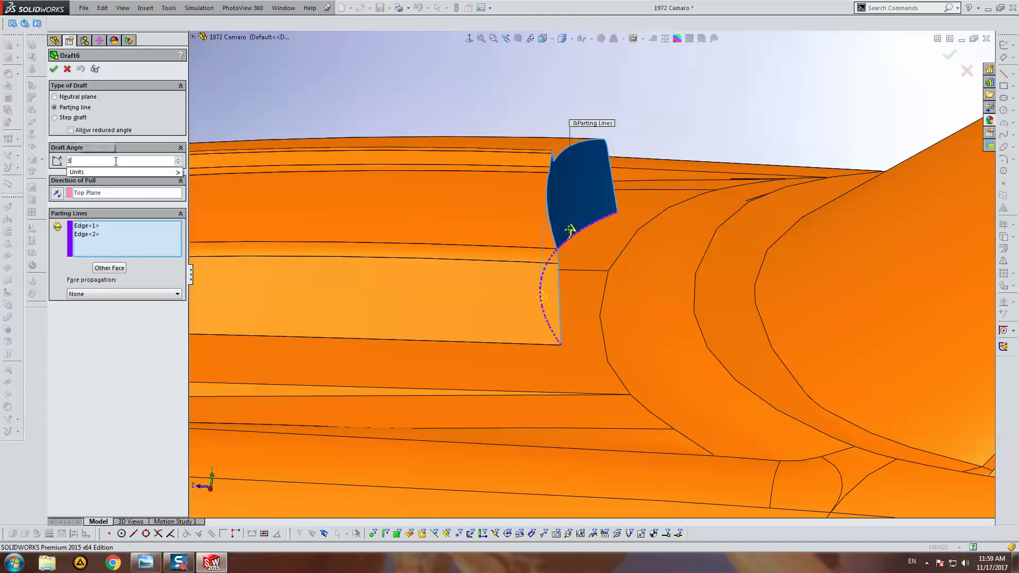
{"action": "type", "text": "0"}
{"action": "key", "text": "Return"}
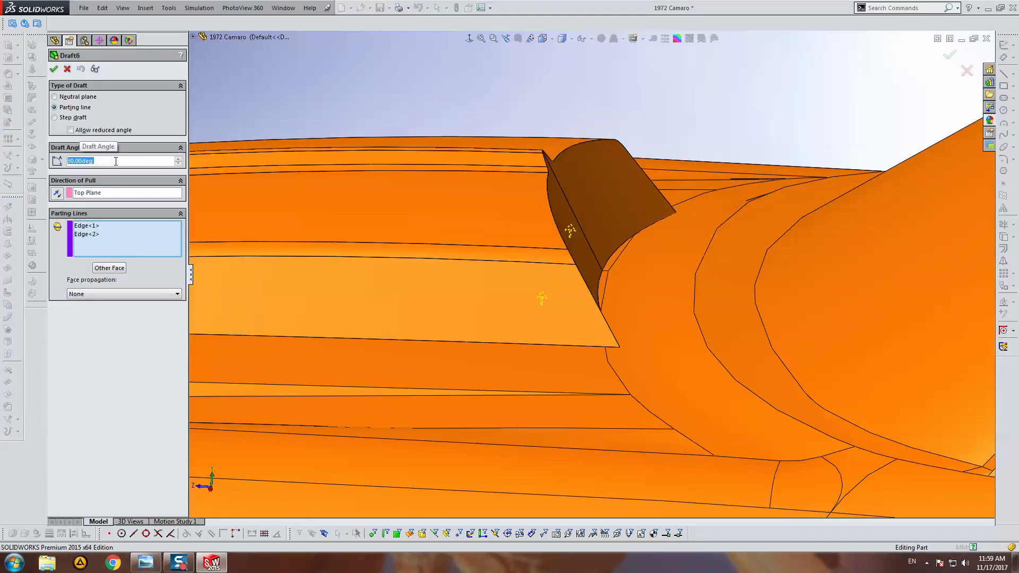
{"action": "left_click", "coordinate": [110, 159]}
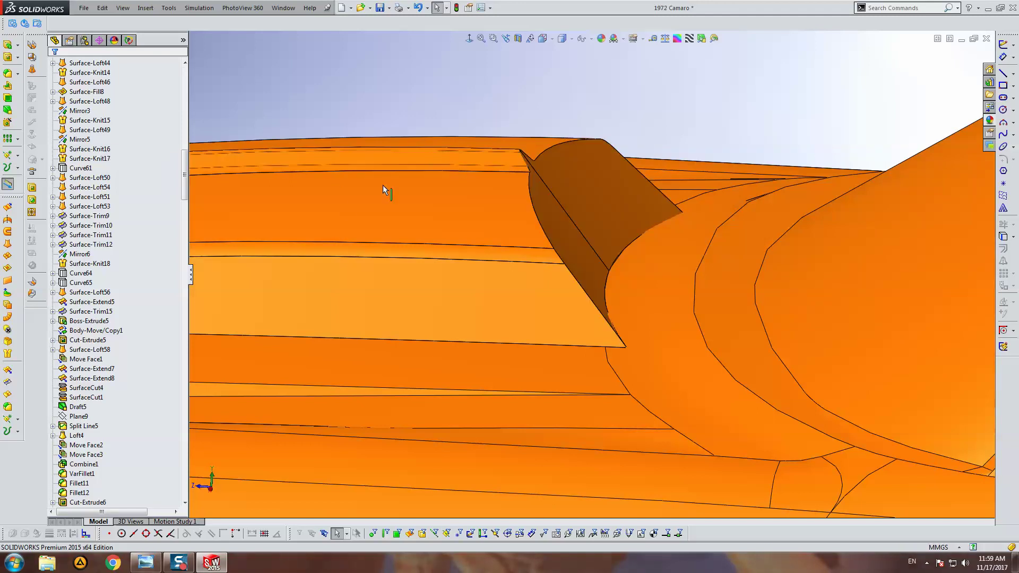
Step: Roll the feature history forward past Fillet13 and SurfaceCut5 to below Fillet6
{"action": "mouse_move", "coordinate": [184, 175]}
{"action": "left_mouse_down"}
{"action": "mouse_move", "coordinate": [200, 230]}
{"action": "mouse_move", "coordinate": [205, 199]}
{"action": "left_mouse_up"}
{"action": "left_click_drag", "start_coordinate": [118, 191], "coordinate": [123, 212]}
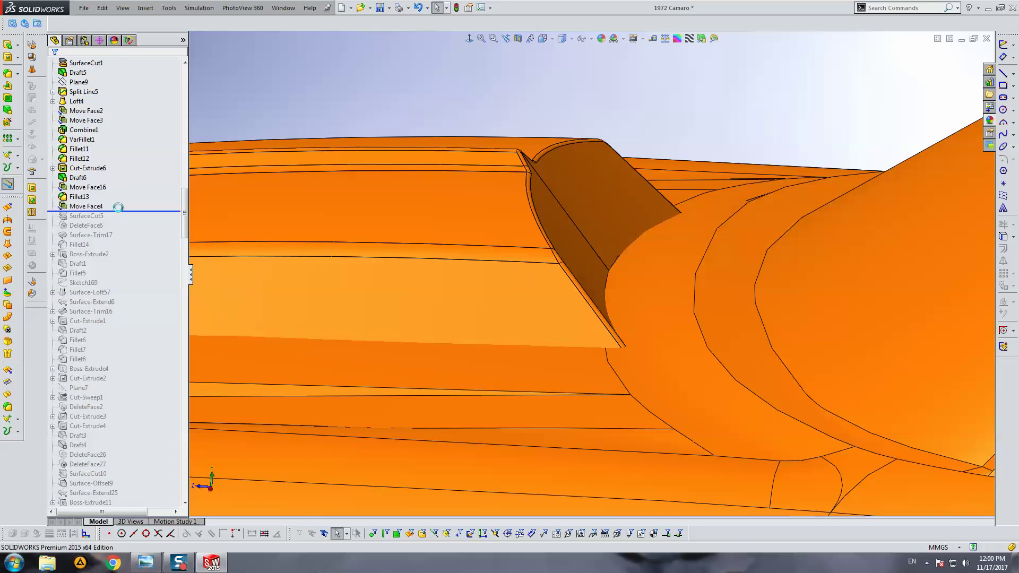
{"action": "left_click_drag", "start_coordinate": [117, 212], "coordinate": [116, 221]}
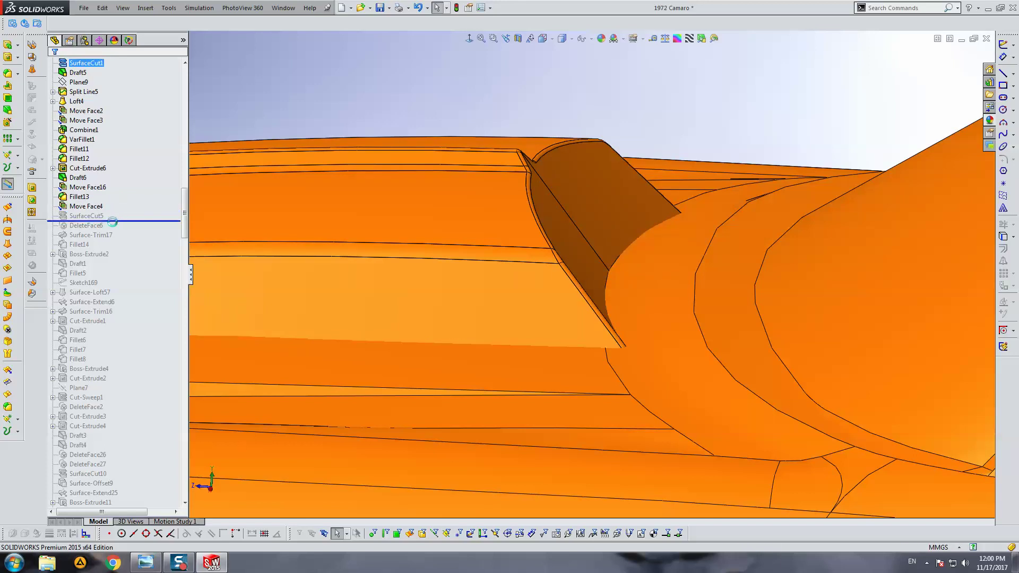
{"action": "left_click", "coordinate": [107, 240]}
{"action": "left_click_drag", "start_coordinate": [117, 220], "coordinate": [119, 230]}
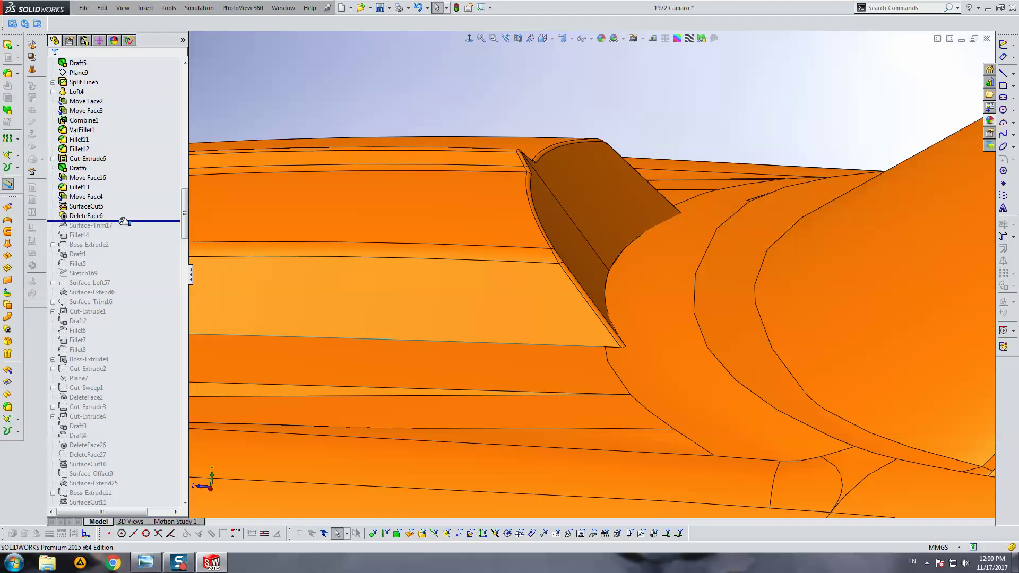
{"action": "left_click_drag", "start_coordinate": [123, 222], "coordinate": [126, 335]}
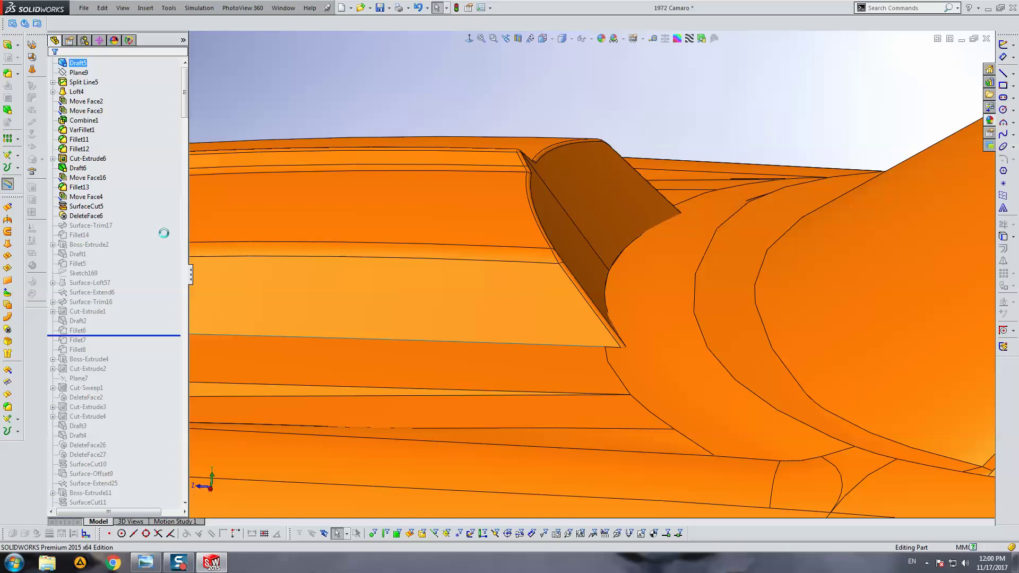
Step: Change Fillet14's radius from 20 mm to 10 mm and roll back to just after it
{"action": "left_click", "coordinate": [81, 245]}
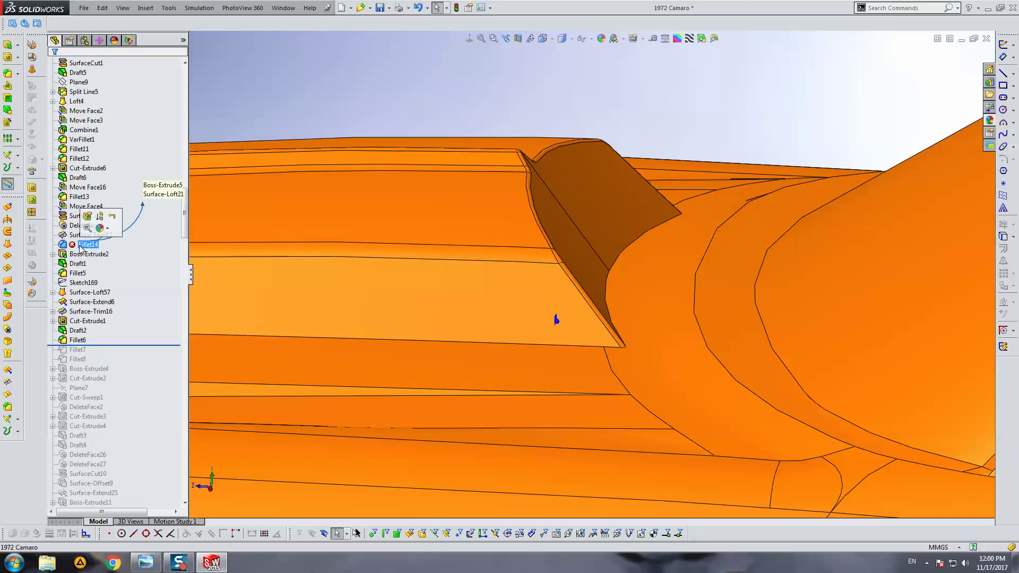
{"action": "left_click", "coordinate": [87, 216]}
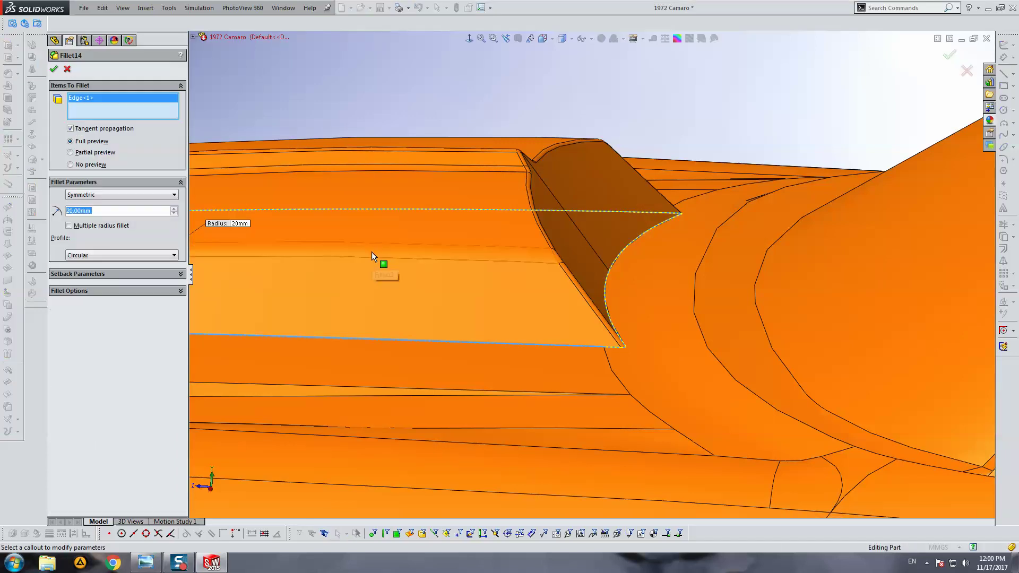
{"action": "type", "text": "10"}
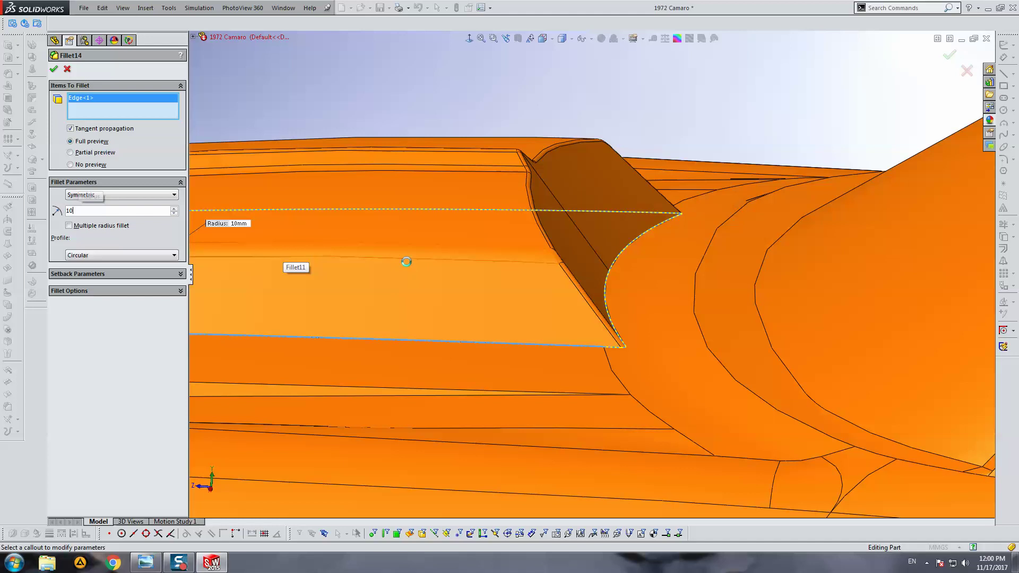
{"action": "key", "text": "Return"}
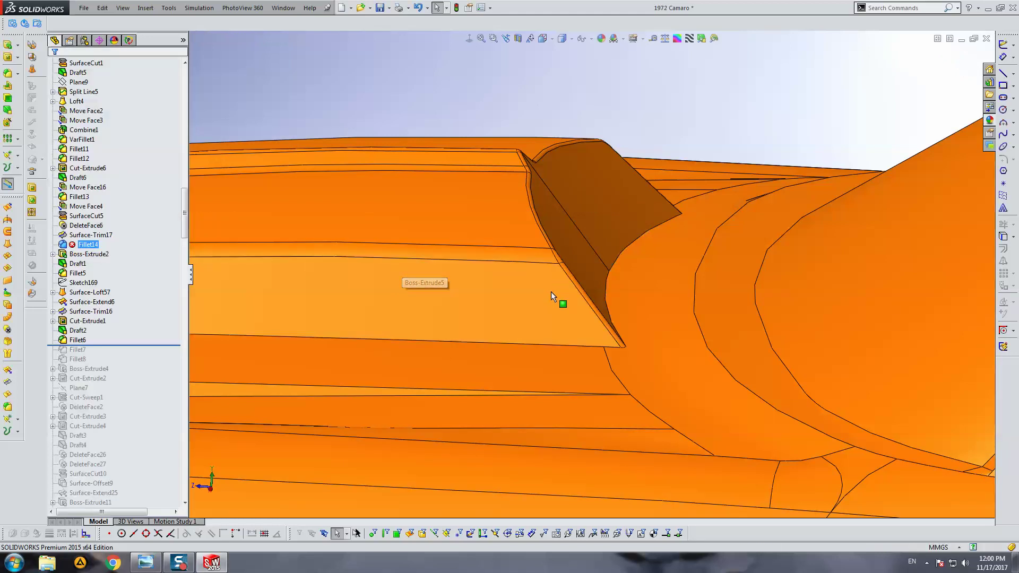
{"action": "left_click", "coordinate": [84, 255]}
{"action": "left_click", "coordinate": [123, 229]}
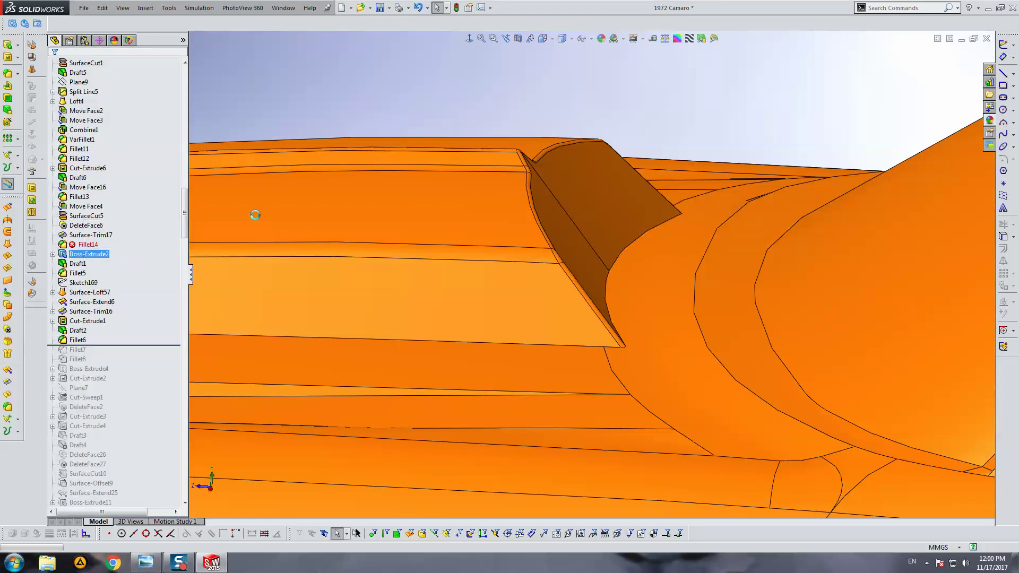
Step: Delete Fillet14 and roll the history forward to include Boss-Extrude2
{"action": "scroll", "coordinate": [585, 317], "scroll_direction": "up", "scroll_amount": 5}
{"action": "middle_click_drag", "start_coordinate": [584, 316], "coordinate": [564, 398]}
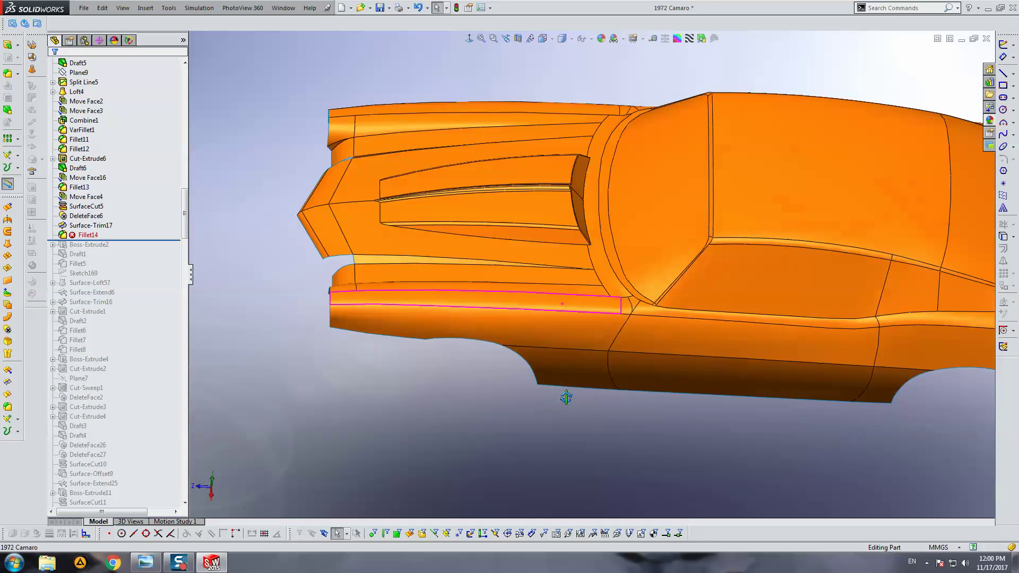
{"action": "scroll", "coordinate": [546, 221], "scroll_direction": "down", "scroll_amount": 5}
{"action": "mouse_move", "coordinate": [546, 221]}
{"action": "middle_mouse_down"}
{"action": "mouse_move", "coordinate": [543, 301]}
{"action": "mouse_move", "coordinate": [546, 292]}
{"action": "middle_mouse_up"}
{"action": "left_click", "coordinate": [88, 234]}
{"action": "key", "text": "Delete"}
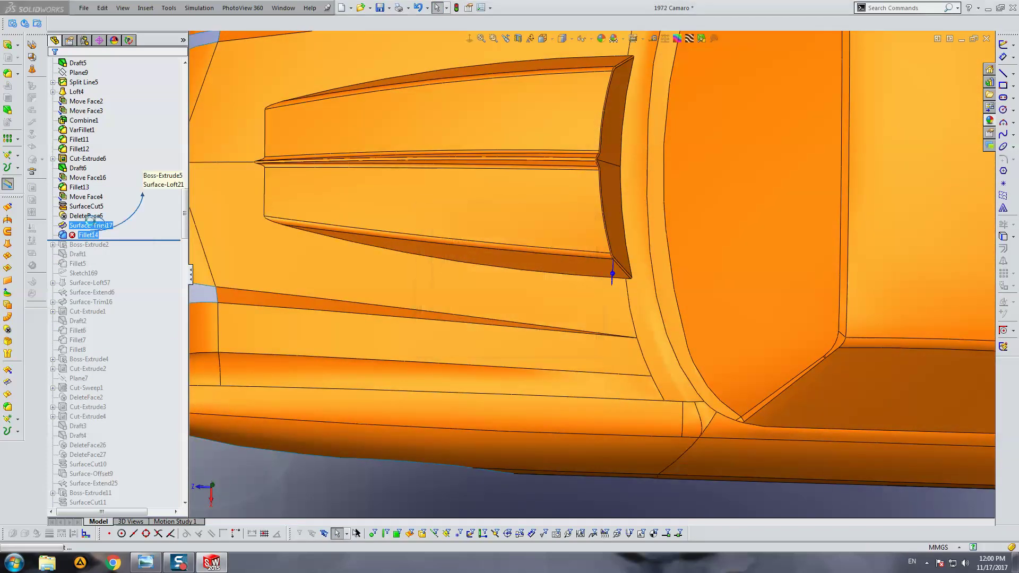
{"action": "key", "text": "Return"}
{"action": "left_click_drag", "start_coordinate": [131, 230], "coordinate": [128, 317]}
Step: Roll the history forward through Cut-Extrude1, Cut-Sweep1, SurfaceCut10 and SurfaceCut13
{"action": "key", "text": "f"}
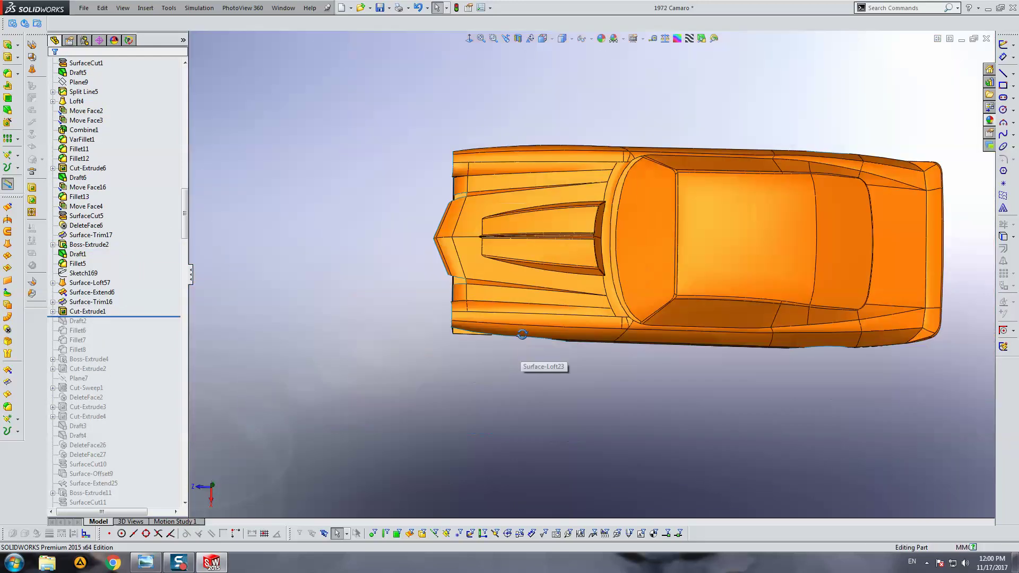
{"action": "middle_click_drag", "start_coordinate": [521, 345], "coordinate": [528, 175]}
{"action": "left_click_drag", "start_coordinate": [126, 317], "coordinate": [120, 393]}
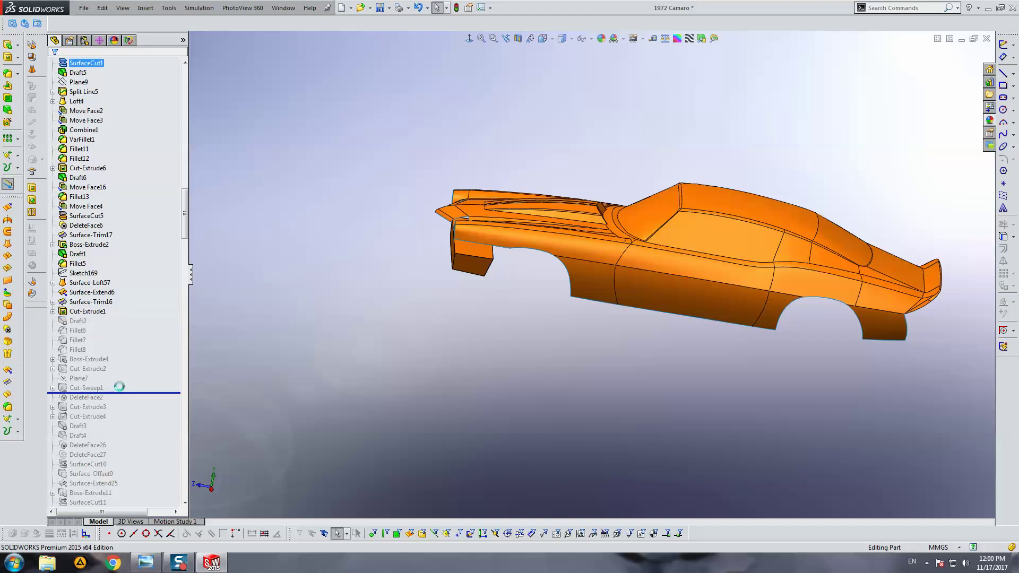
{"action": "left_click_drag", "start_coordinate": [127, 394], "coordinate": [120, 468]}
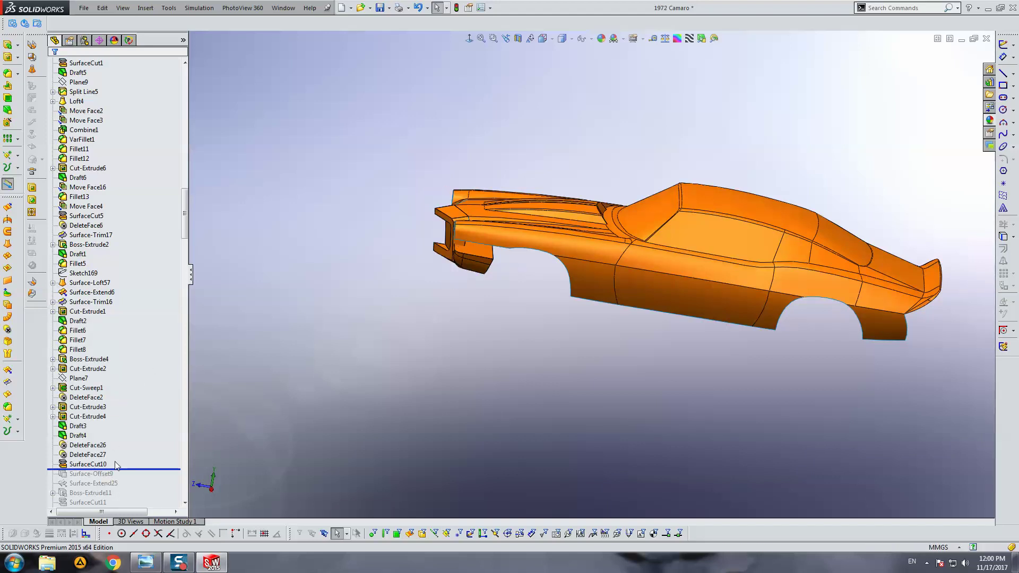
{"action": "scroll", "coordinate": [127, 460], "scroll_direction": "down", "scroll_amount": 4}
{"action": "left_click_drag", "start_coordinate": [141, 355], "coordinate": [126, 441]}
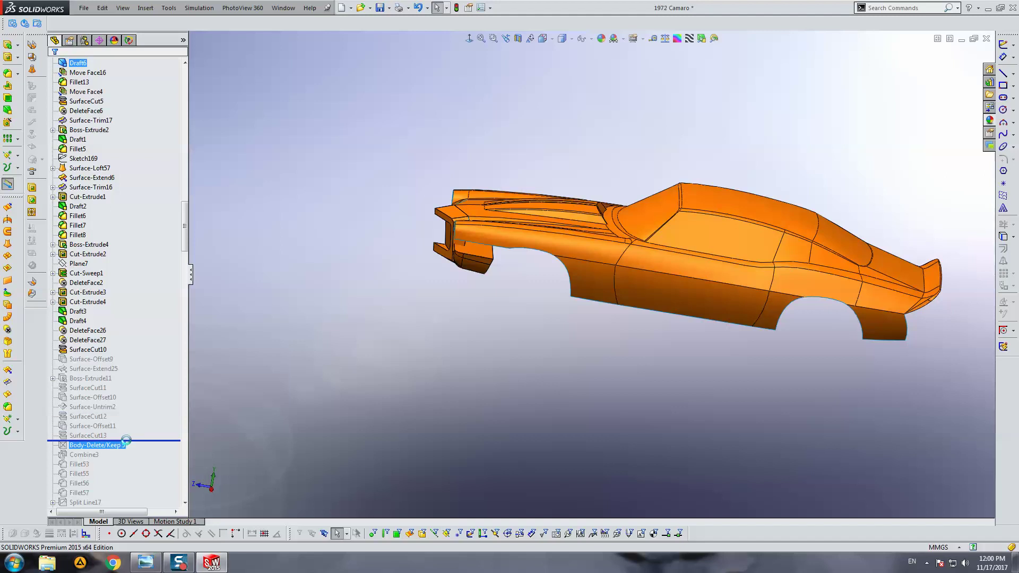
Step: Roll the history through DeleteFace29, SurfaceCut16 and Surface-Offset4 to the end
{"action": "scroll", "coordinate": [129, 362], "scroll_direction": "down", "scroll_amount": 4}
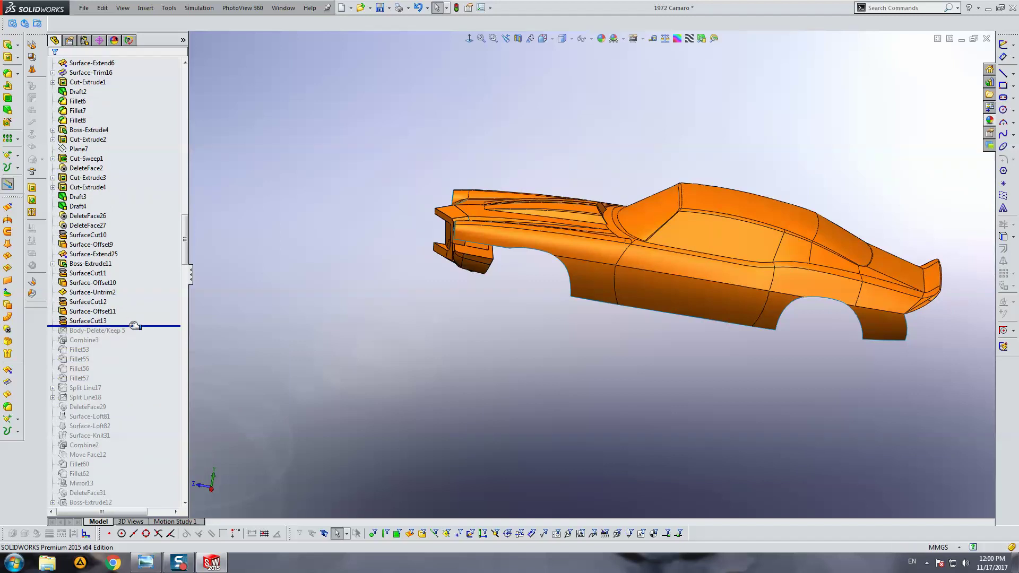
{"action": "mouse_move", "coordinate": [135, 326]}
{"action": "left_mouse_down"}
{"action": "mouse_move", "coordinate": [119, 415]}
{"action": "mouse_move", "coordinate": [125, 469]}
{"action": "left_mouse_up"}
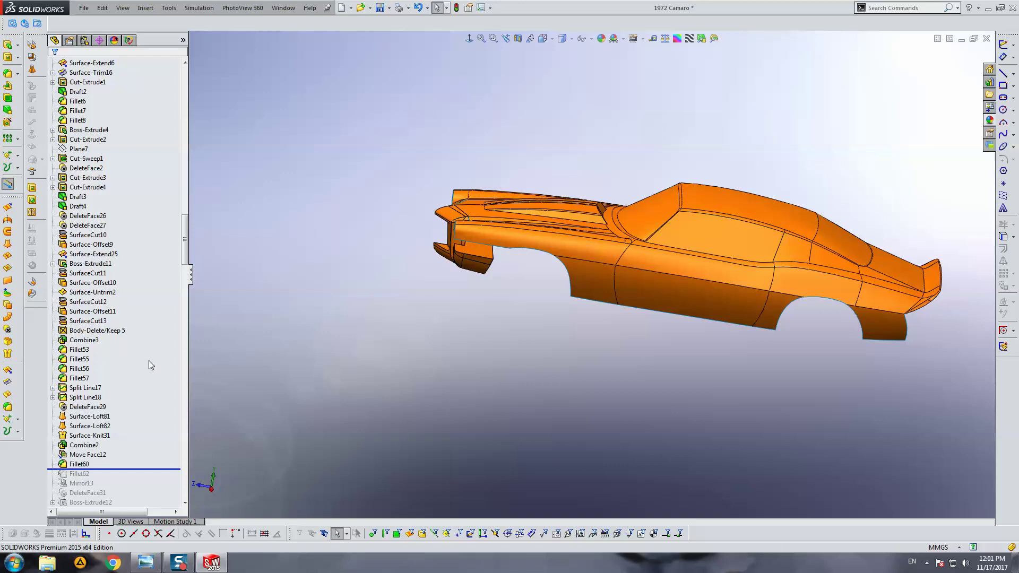
{"action": "scroll", "coordinate": [129, 422], "scroll_direction": "down", "scroll_amount": 6}
{"action": "left_click_drag", "start_coordinate": [121, 298], "coordinate": [133, 428]}
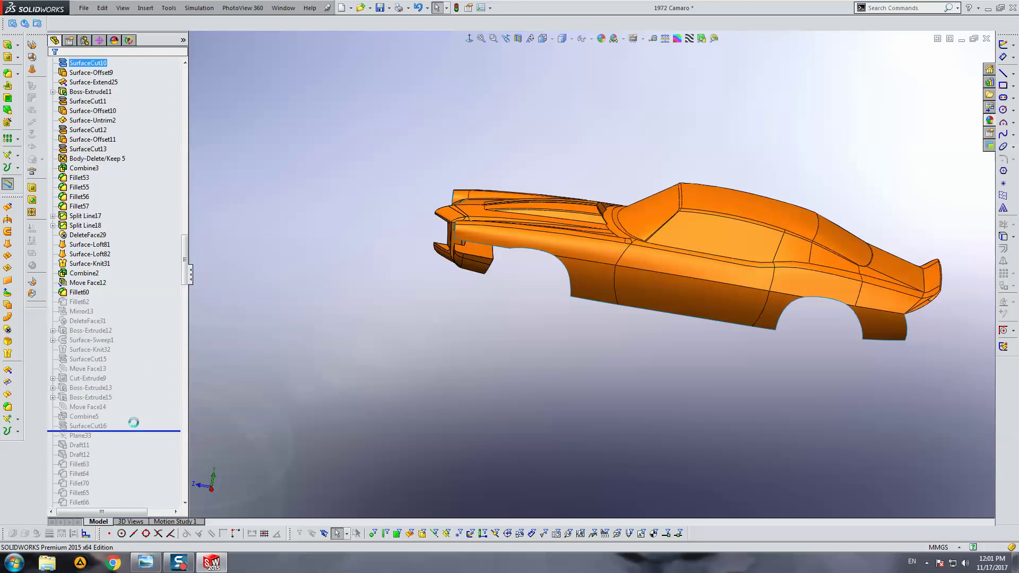
{"action": "scroll", "coordinate": [122, 361], "scroll_direction": "down", "scroll_amount": 5}
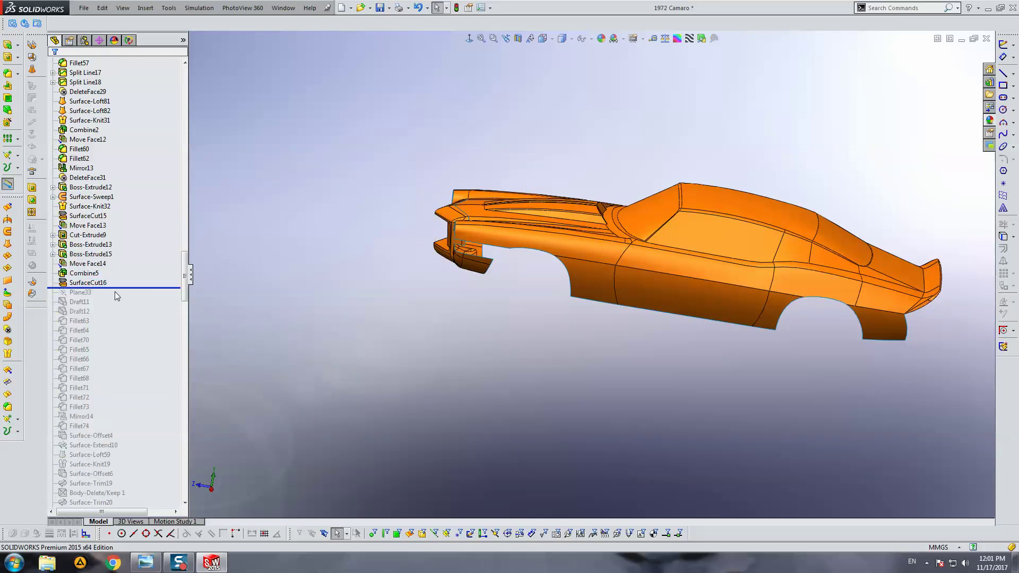
{"action": "left_click_drag", "start_coordinate": [114, 288], "coordinate": [125, 440]}
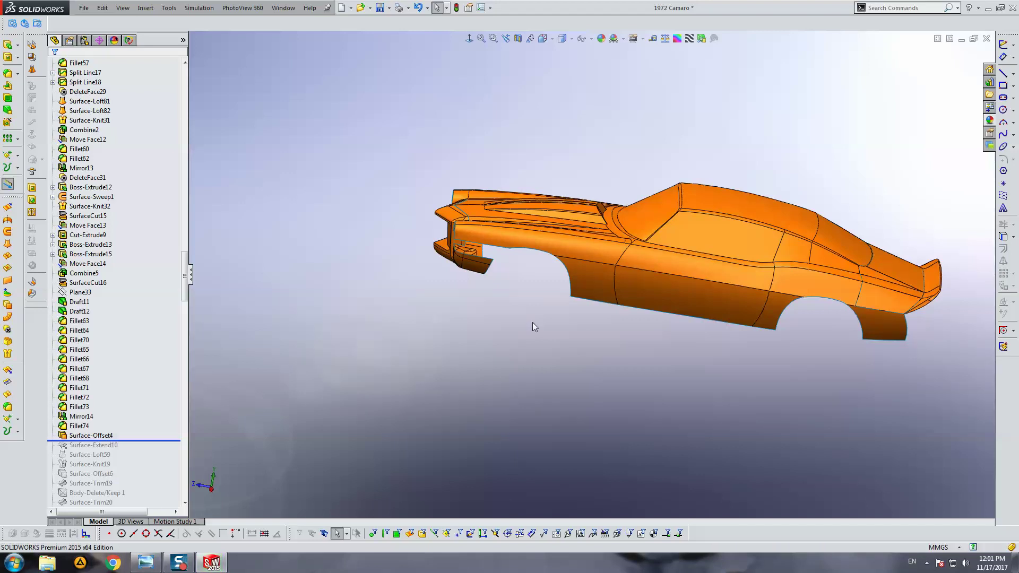
{"action": "middle_click_drag", "start_coordinate": [715, 338], "coordinate": [646, 328]}
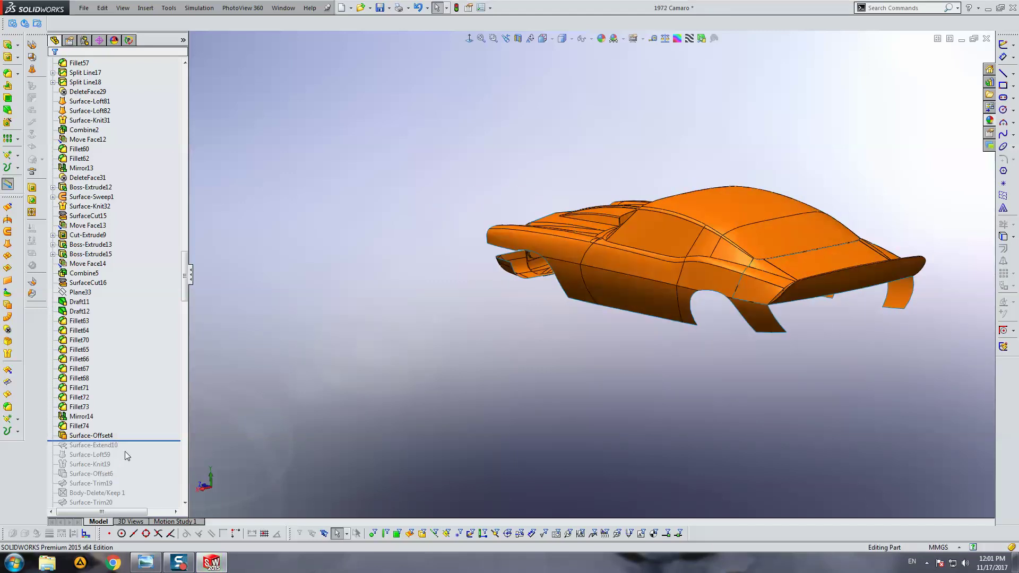
{"action": "scroll", "coordinate": [115, 460], "scroll_direction": "down", "scroll_amount": 4}
{"action": "mouse_move", "coordinate": [141, 327]}
{"action": "left_mouse_down"}
{"action": "mouse_move", "coordinate": [117, 504]}
{"action": "mouse_move", "coordinate": [113, 496]}
{"action": "left_mouse_up"}
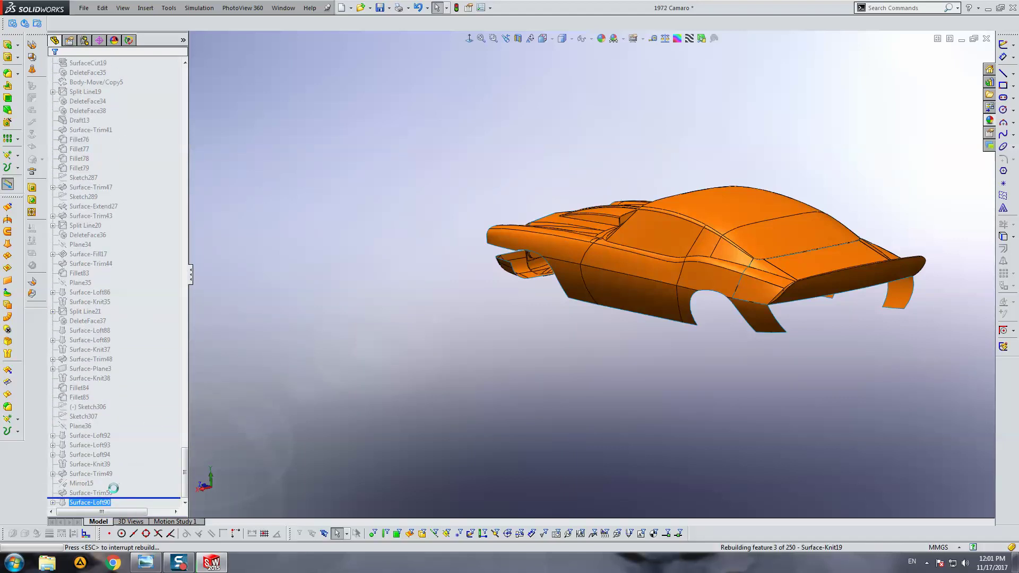
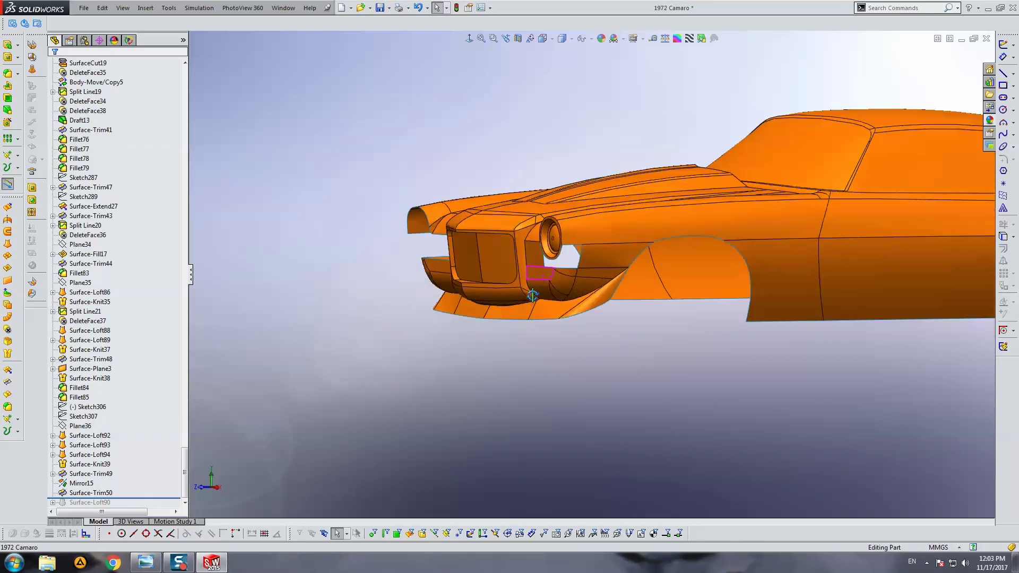
Step: Orbit and zoom around the Camaro body to inspect its sides and rear
{"action": "middle_click_drag", "start_coordinate": [532, 296], "coordinate": [625, 221]}
{"action": "scroll", "coordinate": [649, 202], "scroll_direction": "down", "scroll_amount": 3}
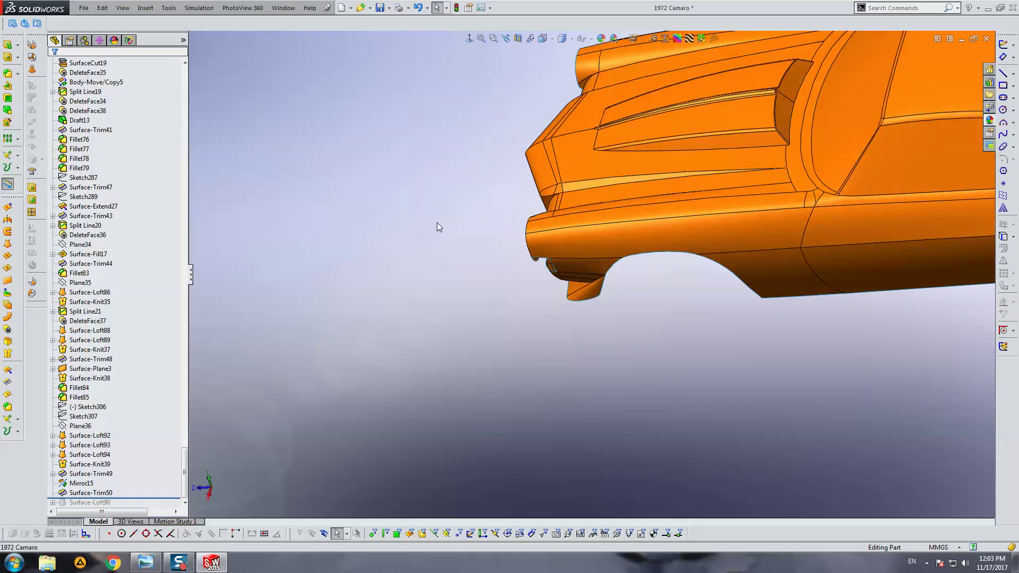
{"action": "mouse_move", "coordinate": [185, 457]}
{"action": "left_mouse_down"}
{"action": "mouse_move", "coordinate": [272, 83]}
{"action": "mouse_move", "coordinate": [198, 460]}
{"action": "left_mouse_up"}
{"action": "scroll", "coordinate": [810, 257], "scroll_direction": "up", "scroll_amount": 5}
{"action": "mouse_move", "coordinate": [792, 272]}
{"action": "middle_mouse_down"}
{"action": "mouse_move", "coordinate": [744, 210]}
{"action": "mouse_move", "coordinate": [653, 273]}
{"action": "middle_mouse_up"}
{"action": "scroll", "coordinate": [610, 276], "scroll_direction": "down", "scroll_amount": 3}
{"action": "scroll", "coordinate": [581, 280], "scroll_direction": "down", "scroll_amount": 2}
{"action": "scroll", "coordinate": [581, 280], "scroll_direction": "up", "scroll_amount": 5}
{"action": "middle_click_drag", "start_coordinate": [521, 276], "coordinate": [551, 265]}
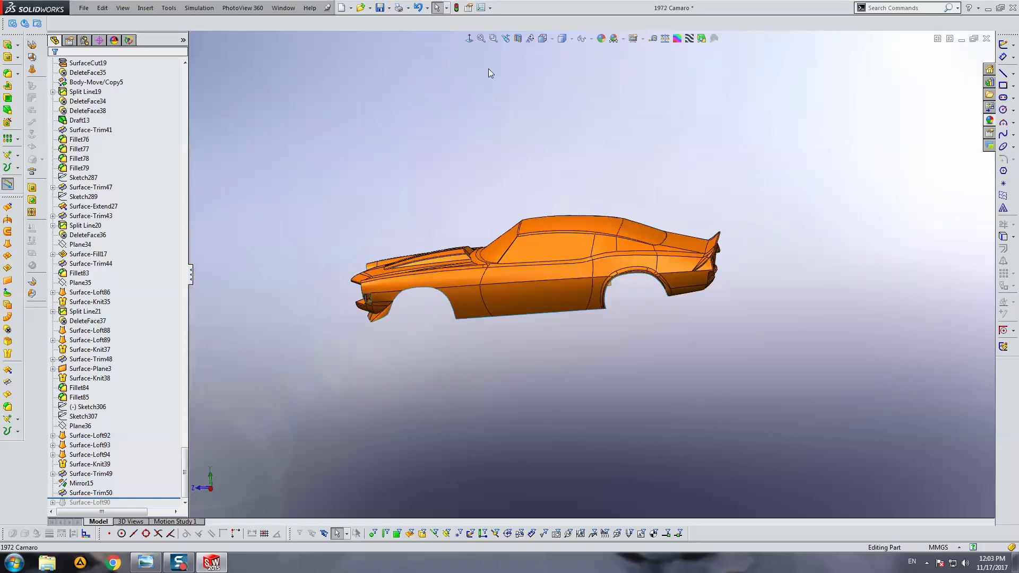
{"action": "left_click", "coordinate": [469, 39]}
{"action": "scroll", "coordinate": [472, 262], "scroll_direction": "down", "scroll_amount": 2}
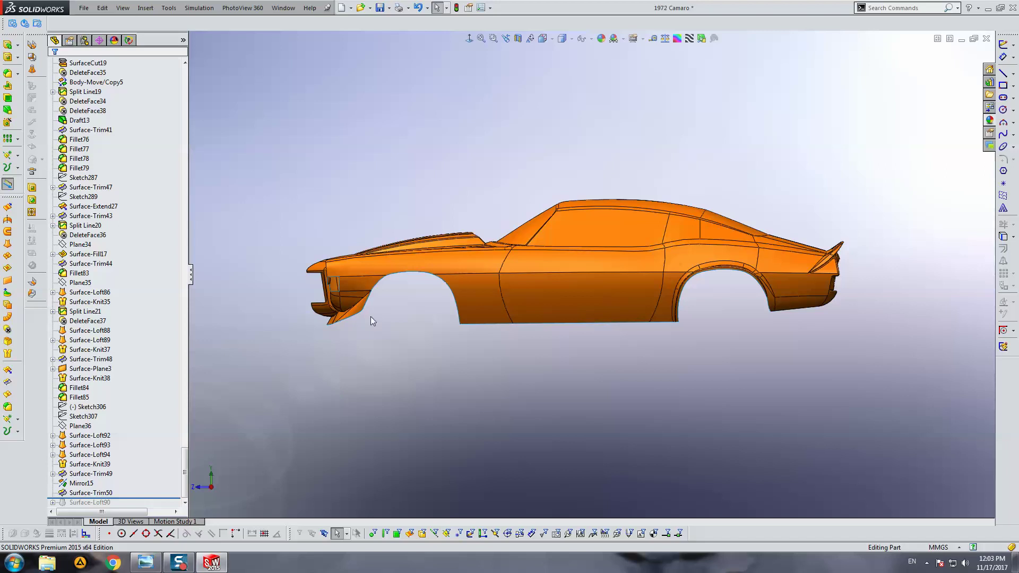
{"action": "scroll", "coordinate": [371, 316], "scroll_direction": "down", "scroll_amount": 5}
{"action": "scroll", "coordinate": [433, 294], "scroll_direction": "down", "scroll_amount": 1}
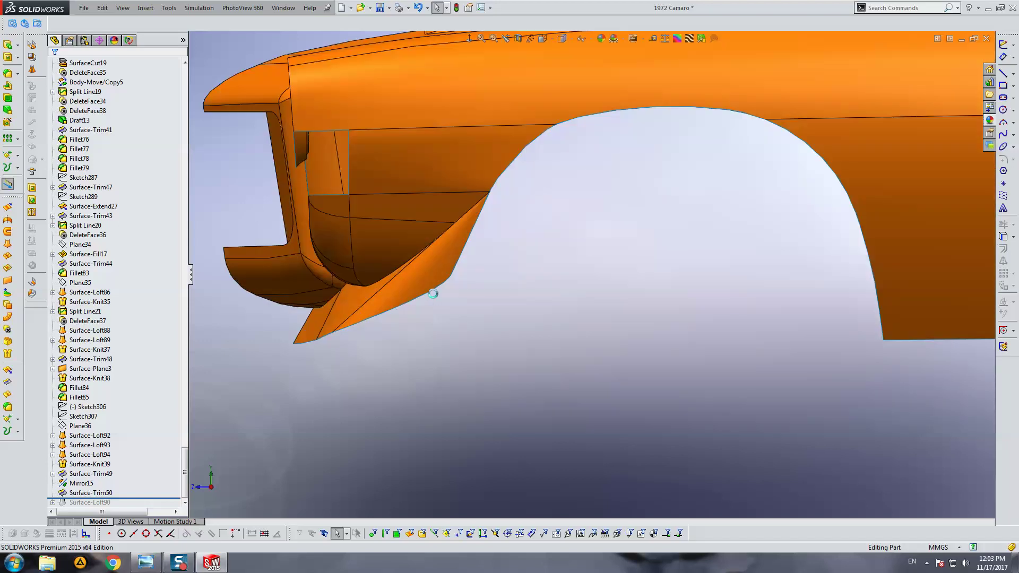
{"action": "scroll", "coordinate": [567, 247], "scroll_direction": "up", "scroll_amount": 3}
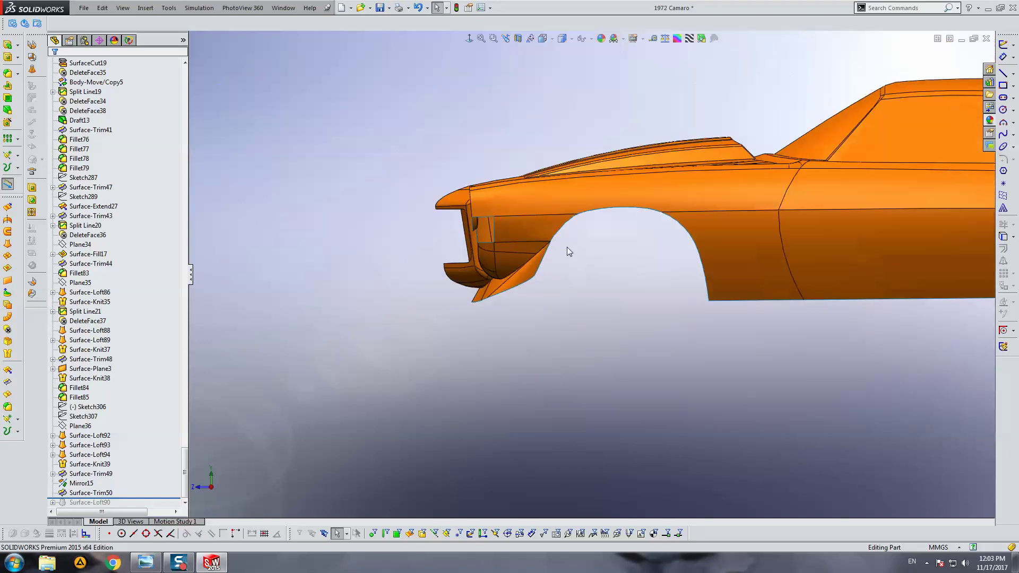
{"action": "scroll", "coordinate": [550, 275], "scroll_direction": "down", "scroll_amount": 1}
Step: Save the part, switch to the Front view, and select the Front Plane
{"action": "key", "text": "ctrl+s"}
{"action": "key", "text": "ctrl+1"}
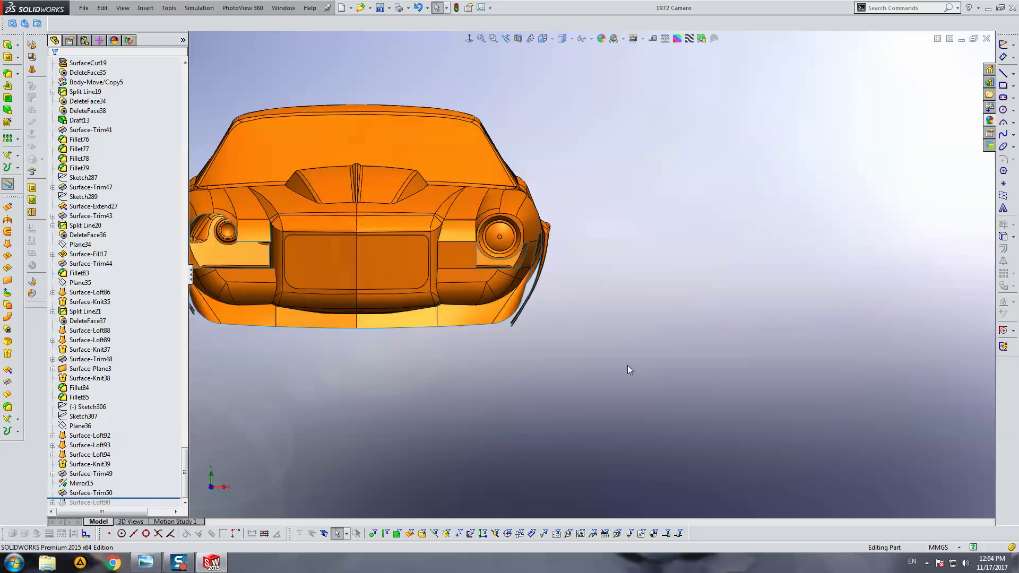
{"action": "scroll", "coordinate": [492, 295], "scroll_direction": "down", "scroll_amount": 2}
{"action": "scroll", "coordinate": [491, 297], "scroll_direction": "down", "scroll_amount": 2}
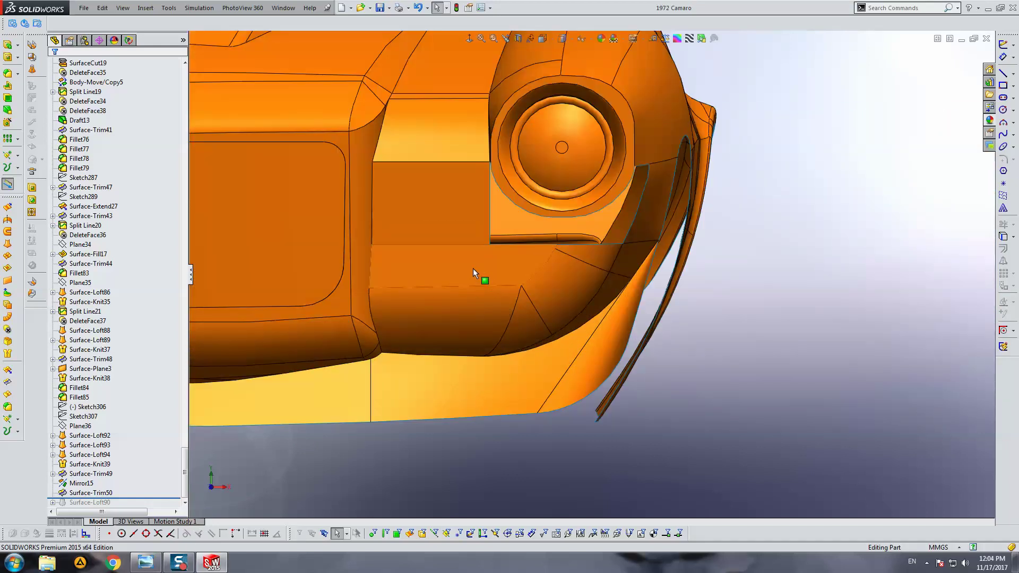
{"action": "scroll", "coordinate": [476, 275], "scroll_direction": "up", "scroll_amount": 3}
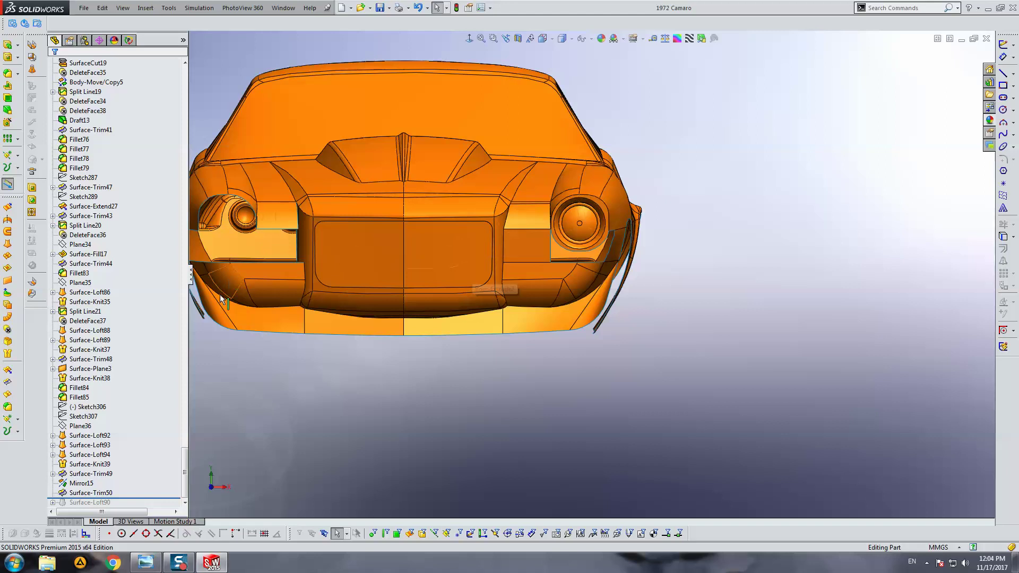
{"action": "left_click_drag", "start_coordinate": [184, 461], "coordinate": [185, 131]}
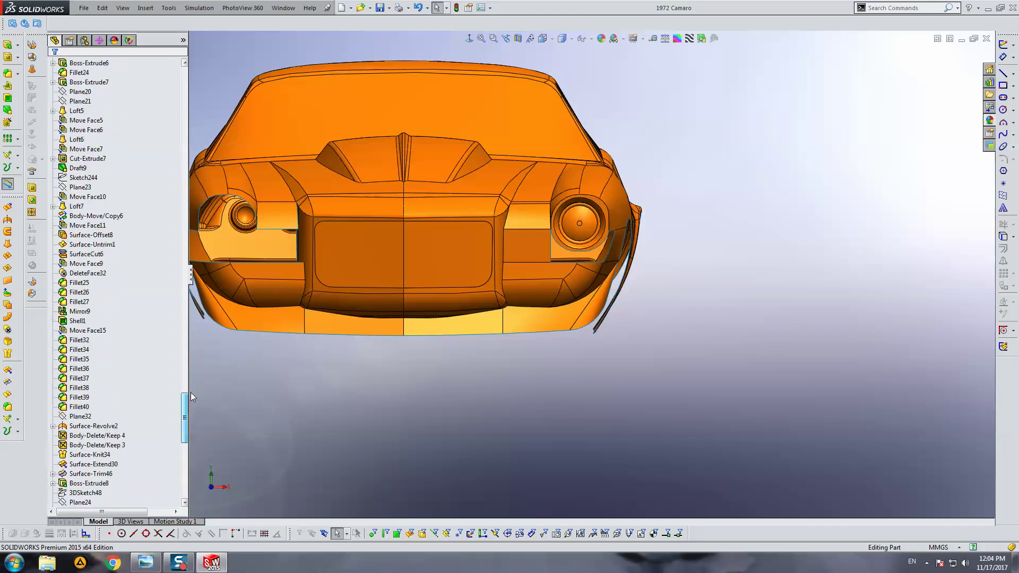
{"action": "left_click", "coordinate": [85, 129]}
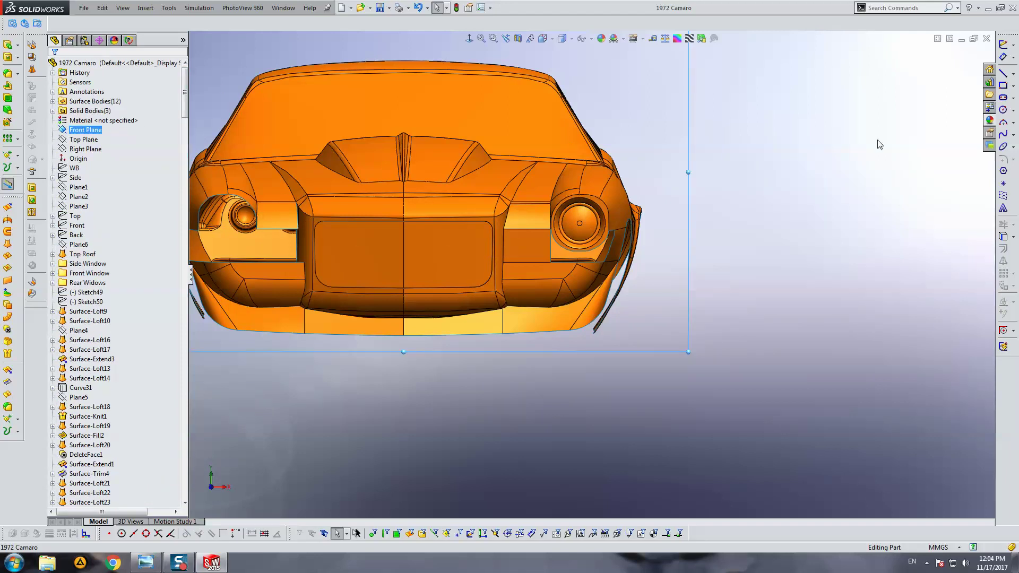
Step: Start a sketch on the Front Plane with the Front reference picture shown
{"action": "key", "text": "z"}
{"action": "left_click", "coordinate": [1002, 46]}
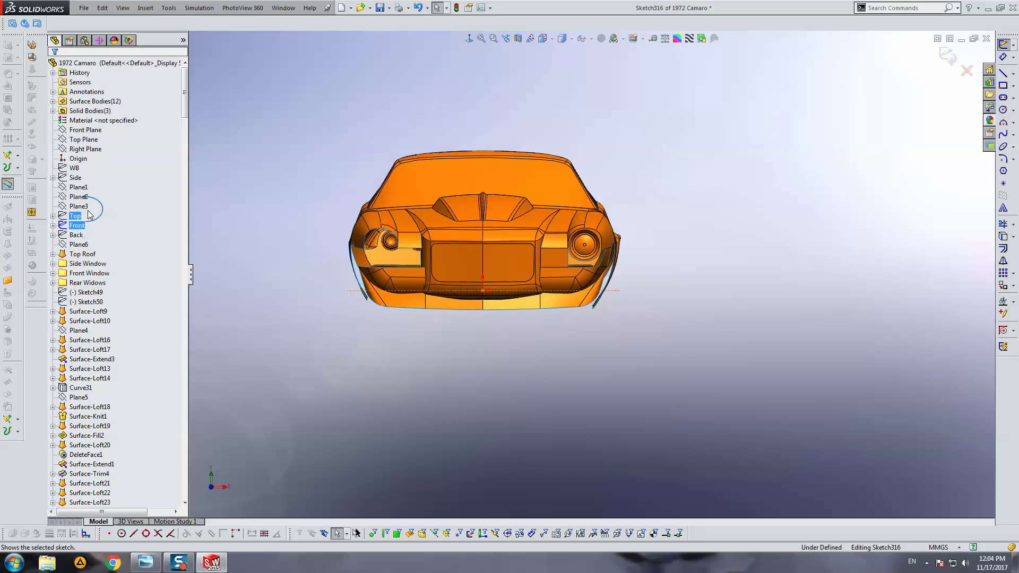
{"action": "left_click", "coordinate": [84, 215]}
{"action": "scroll", "coordinate": [622, 279], "scroll_direction": "down", "scroll_amount": 3}
{"action": "scroll", "coordinate": [556, 272], "scroll_direction": "down", "scroll_amount": 3}
{"action": "scroll", "coordinate": [546, 287], "scroll_direction": "down", "scroll_amount": 2}
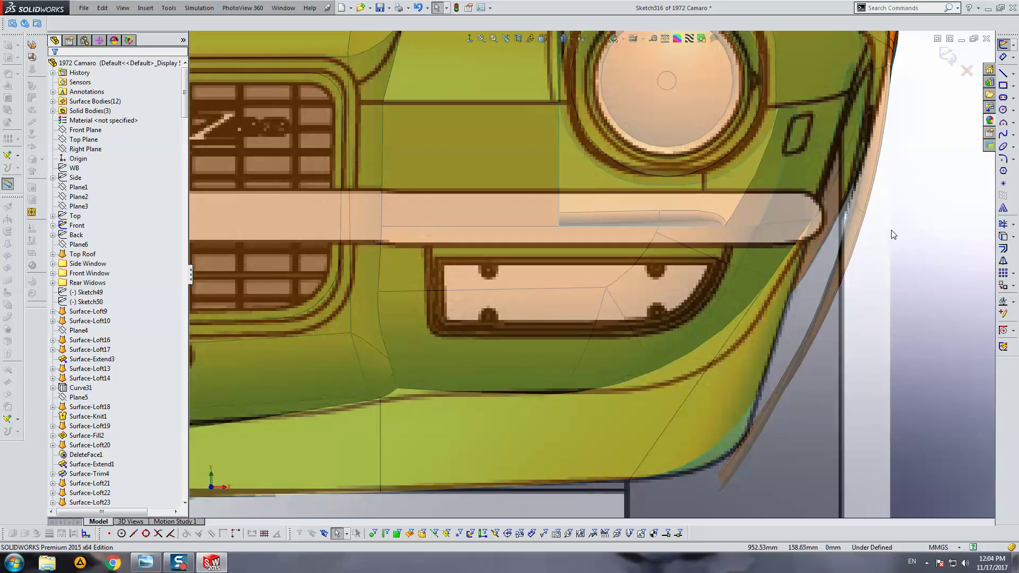
Step: Draw the opening's left and bottom edges and fix both lines in place
{"action": "left_click", "coordinate": [1004, 73]}
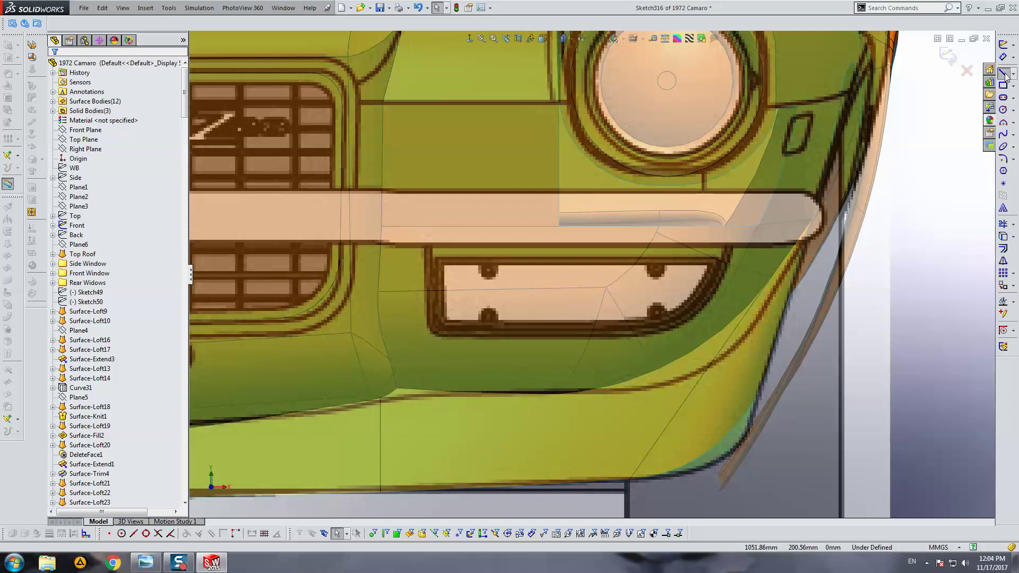
{"action": "scroll", "coordinate": [451, 263], "scroll_direction": "down", "scroll_amount": 2}
{"action": "left_click", "coordinate": [425, 269]}
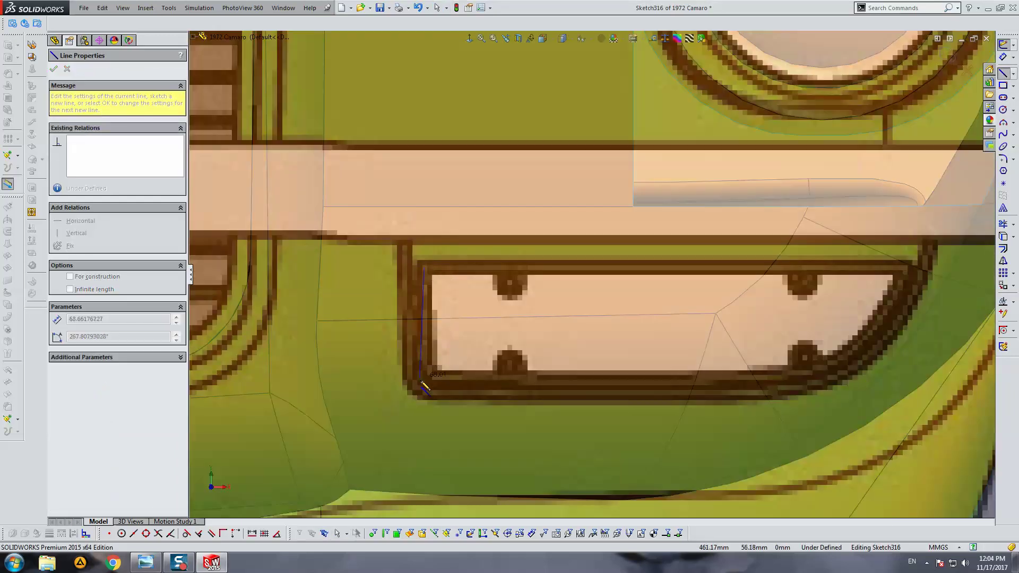
{"action": "left_click", "coordinate": [425, 383]}
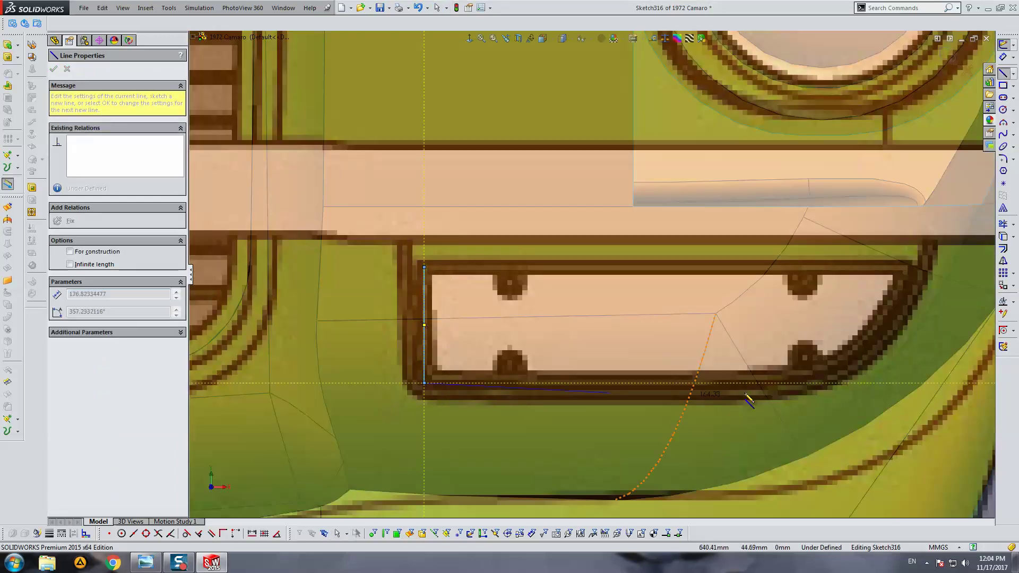
{"action": "left_click", "coordinate": [800, 383]}
{"action": "key", "text": "Escape"}
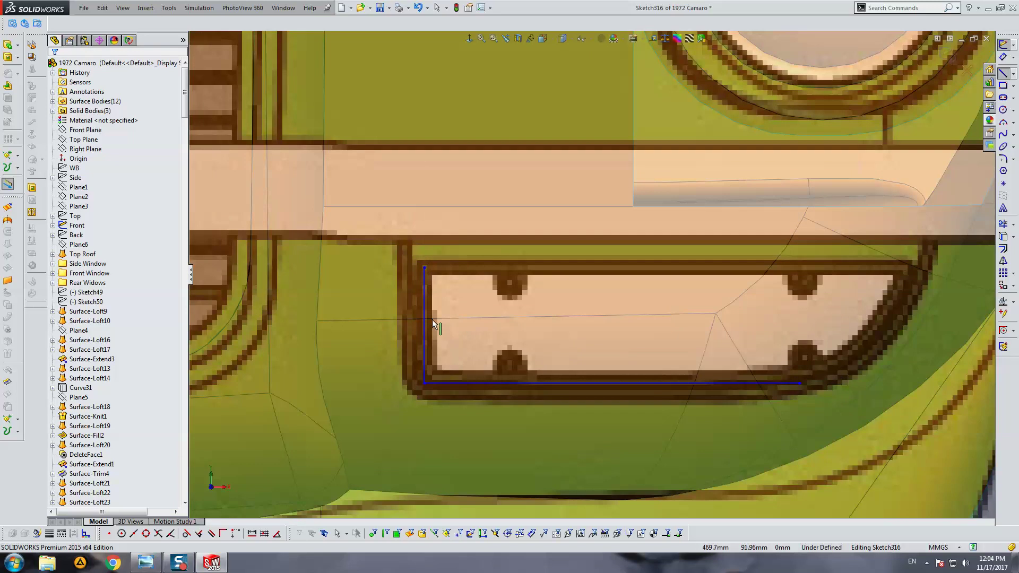
{"action": "left_click", "coordinate": [424, 313]}
{"action": "left_click", "coordinate": [72, 204]}
{"action": "key", "text": "Escape"}
{"action": "left_click", "coordinate": [424, 380]}
{"action": "left_click", "coordinate": [73, 204]}
{"action": "key", "text": "Escape"}
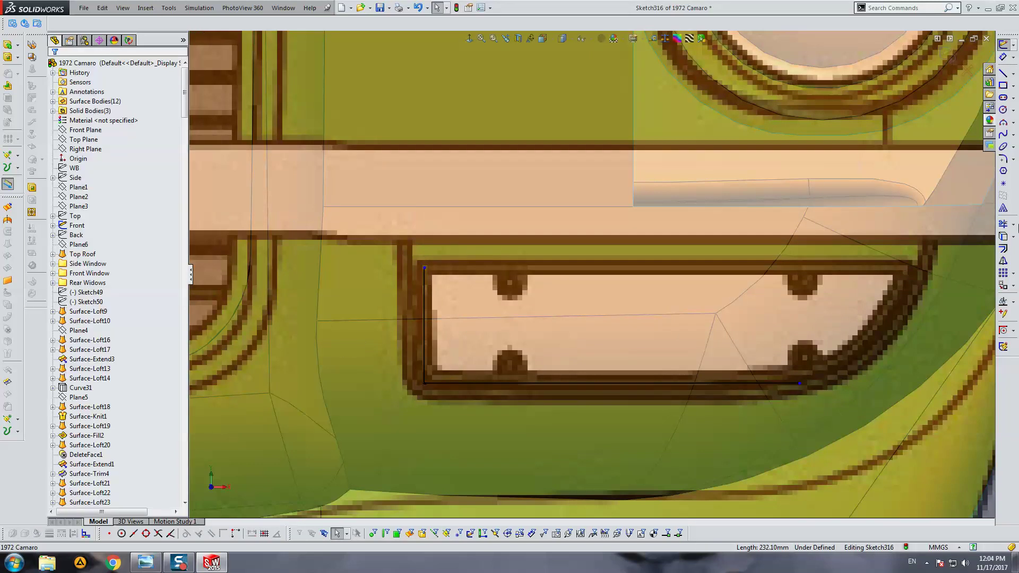
Step: Add the top edge, stretched across to the opening's right side
{"action": "left_click", "coordinate": [1005, 77]}
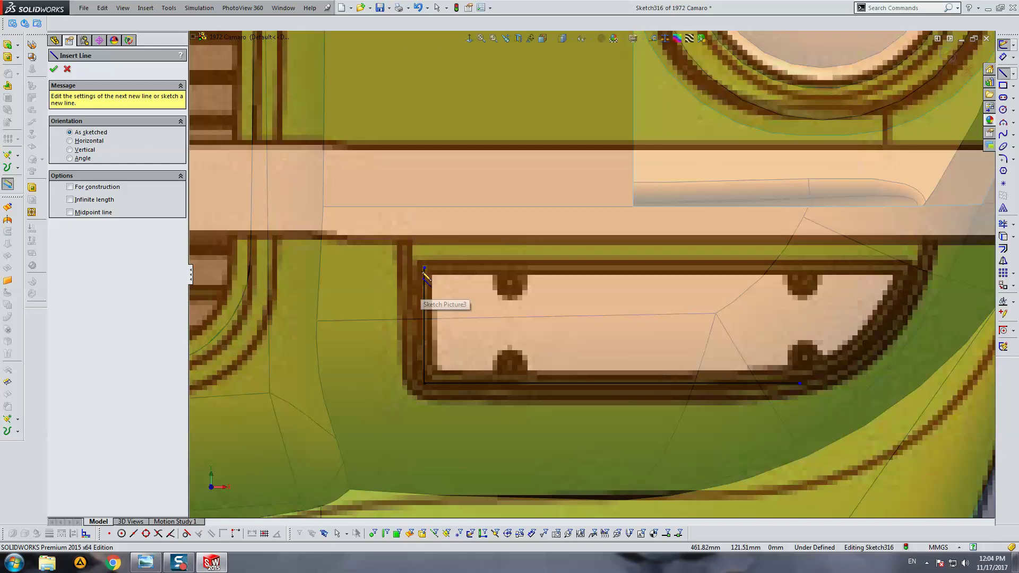
{"action": "left_click", "coordinate": [425, 268]}
{"action": "left_click", "coordinate": [545, 267]}
{"action": "key", "text": "Escape"}
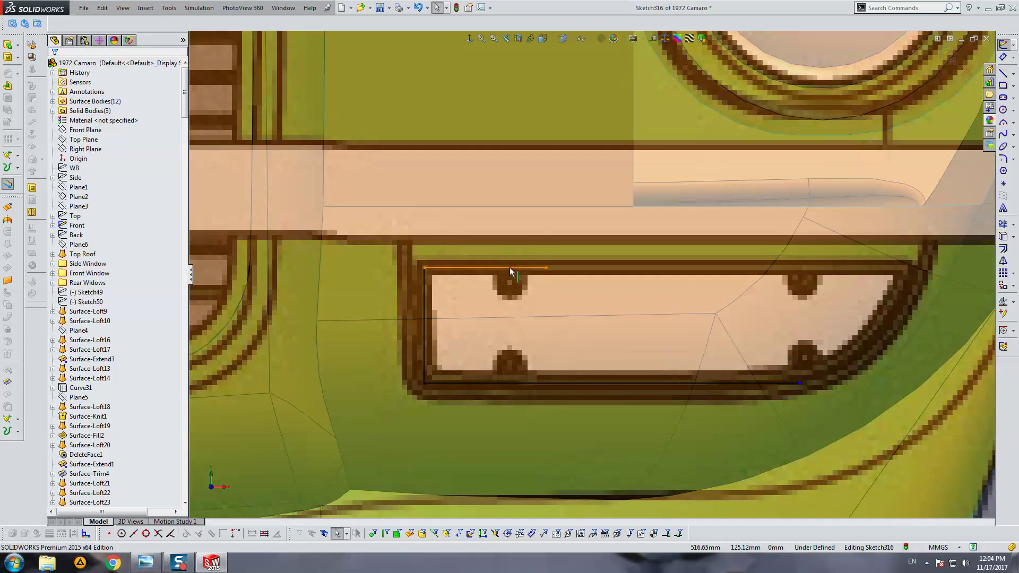
{"action": "left_click", "coordinate": [502, 267]}
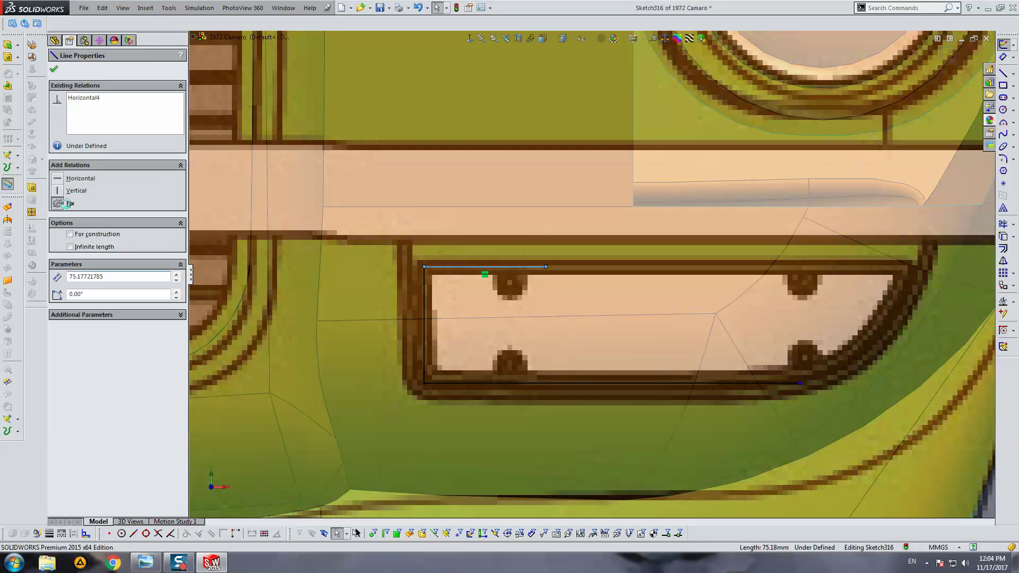
{"action": "key", "text": "Escape"}
{"action": "left_click_drag", "start_coordinate": [546, 267], "coordinate": [903, 267]}
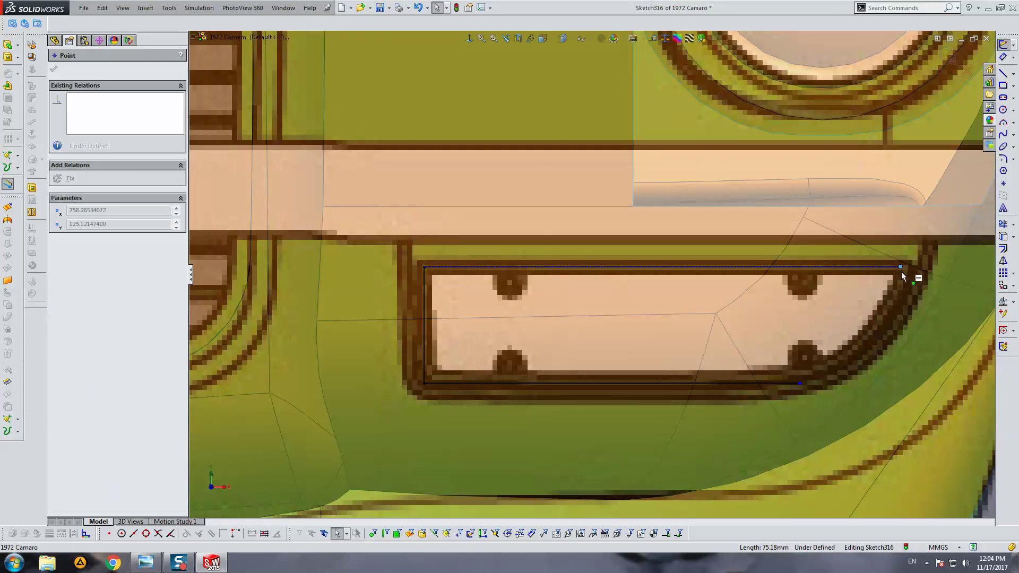
Step: Draw a three-point arc joining the bottom and top edges along the curved corner
{"action": "left_click", "coordinate": [1004, 122]}
{"action": "left_click", "coordinate": [800, 383]}
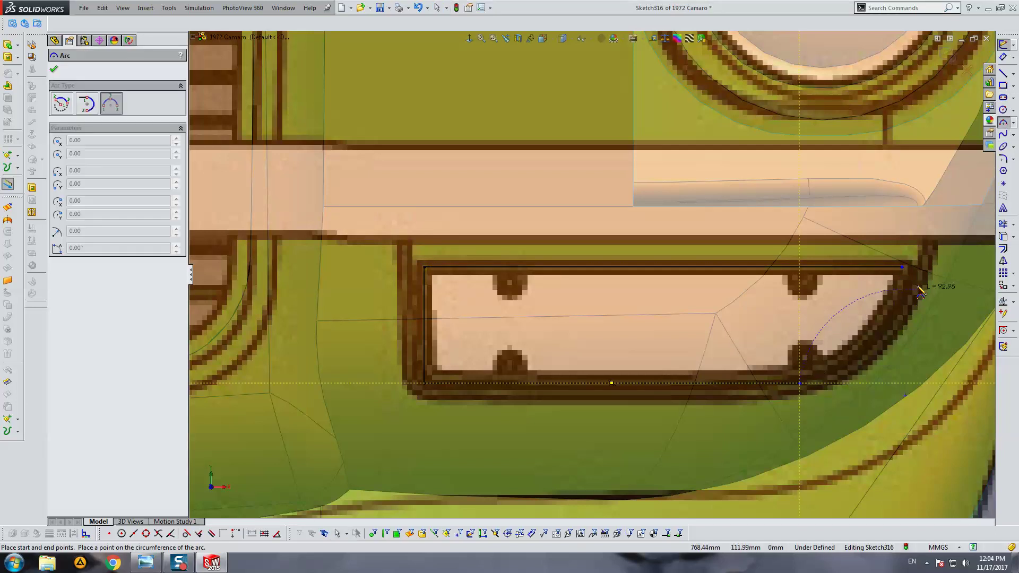
{"action": "left_click", "coordinate": [902, 267]}
{"action": "left_click", "coordinate": [902, 300]}
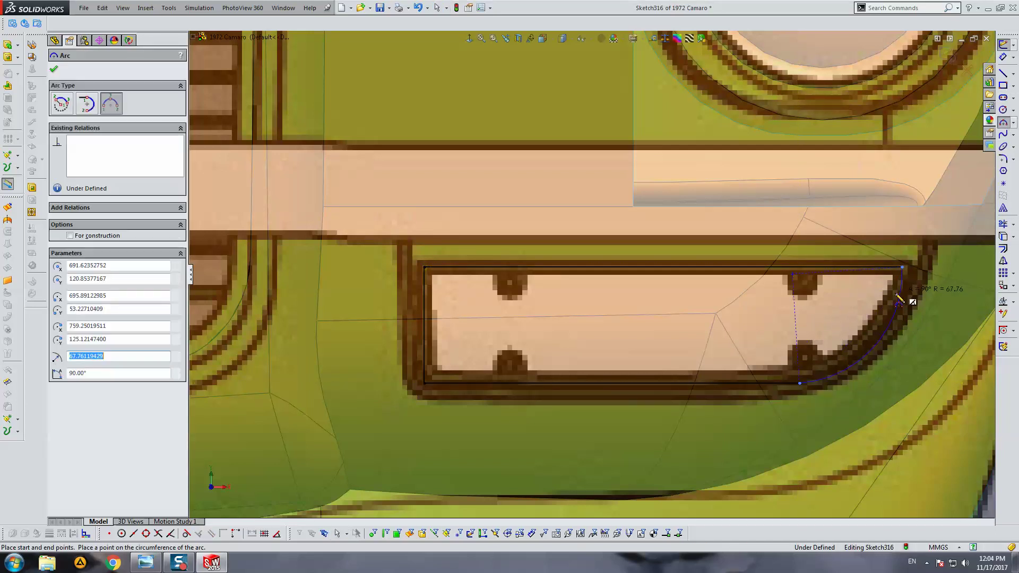
{"action": "left_click", "coordinate": [151, 563]}
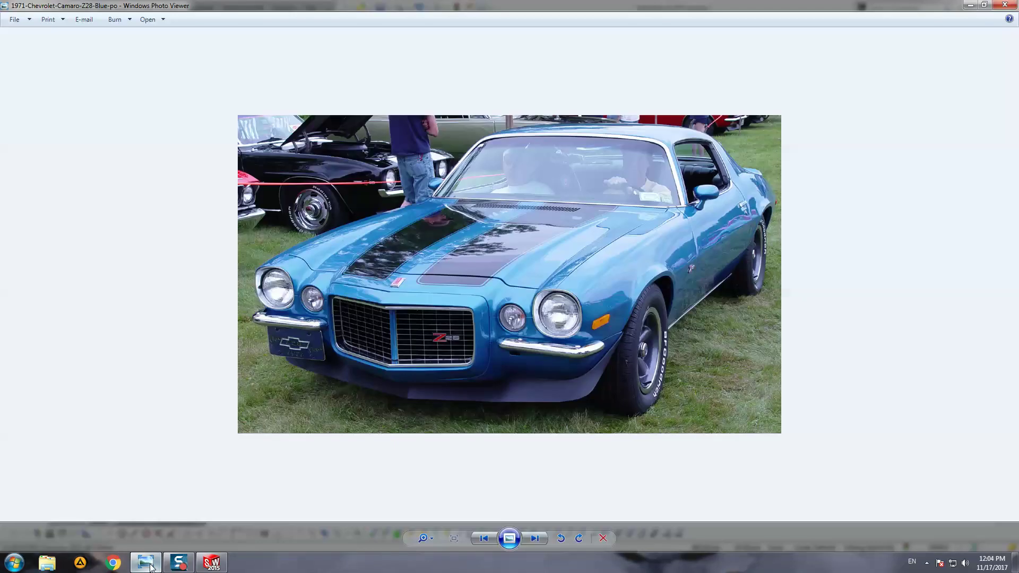
{"action": "left_click", "coordinate": [151, 565]}
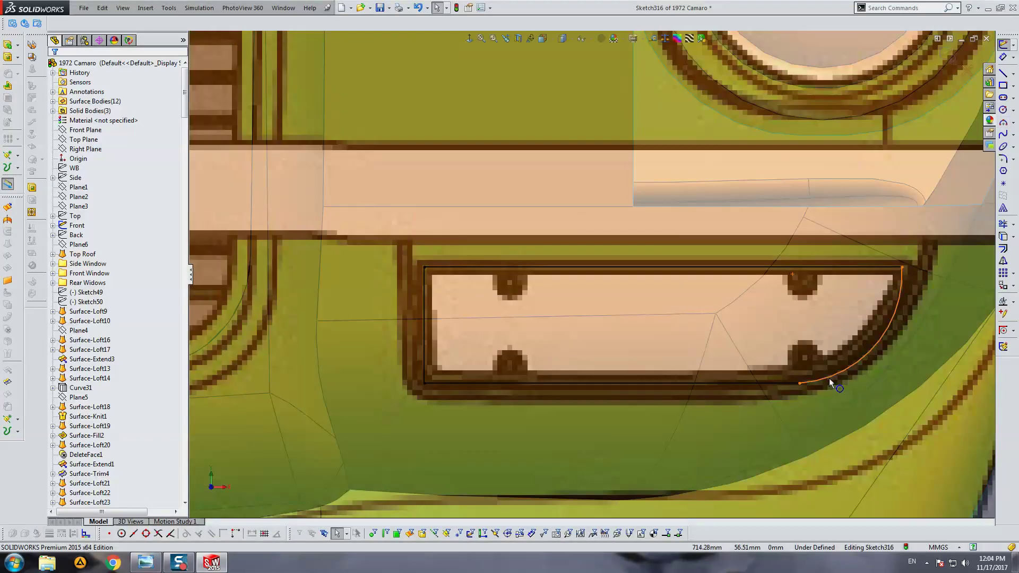
Step: Make the arc tangent to the bottom edge, adjust its lower end, and fix it
{"action": "left_click", "coordinate": [797, 385], "text": "ctrl"}
{"action": "left_click", "coordinate": [75, 241]}
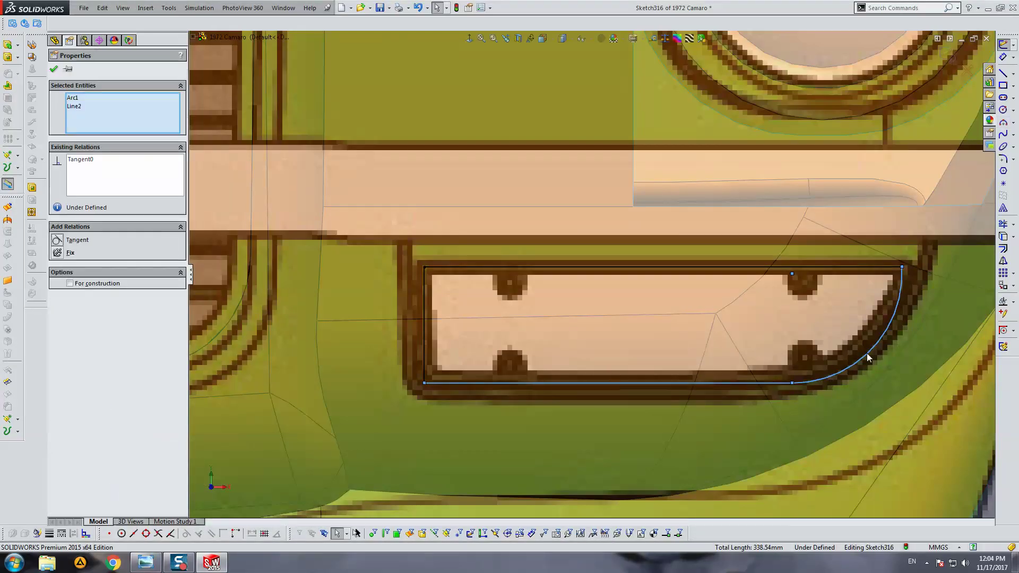
{"action": "key", "text": "Escape"}
{"action": "scroll", "coordinate": [828, 366], "scroll_direction": "down", "scroll_amount": 2}
{"action": "mouse_move", "coordinate": [713, 408]}
{"action": "left_mouse_down"}
{"action": "mouse_move", "coordinate": [670, 415]}
{"action": "mouse_move", "coordinate": [673, 429]}
{"action": "left_mouse_up"}
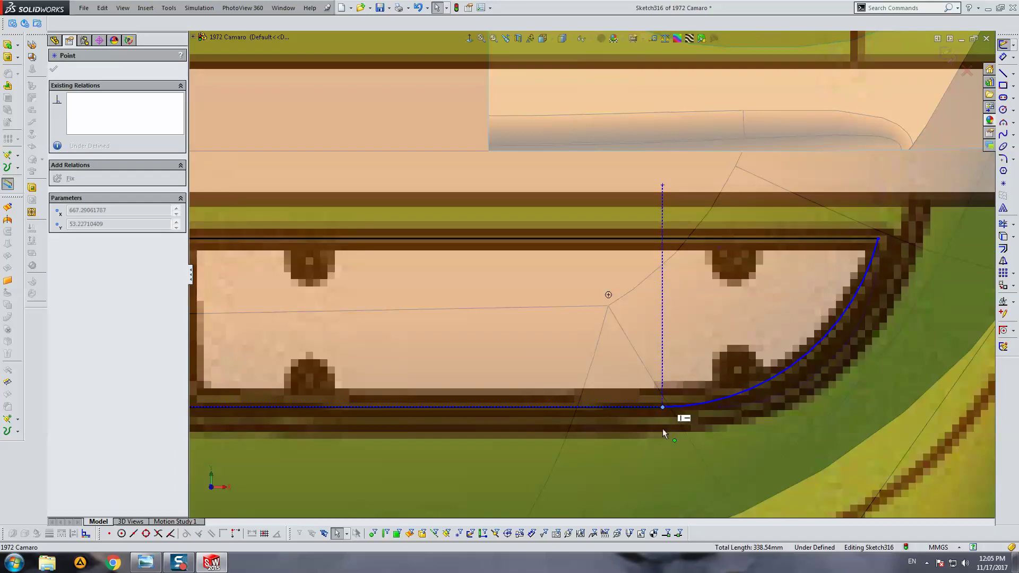
{"action": "left_click_drag", "start_coordinate": [674, 426], "coordinate": [663, 428]}
{"action": "scroll", "coordinate": [840, 291], "scroll_direction": "up", "scroll_amount": 2}
{"action": "left_click", "coordinate": [790, 258]}
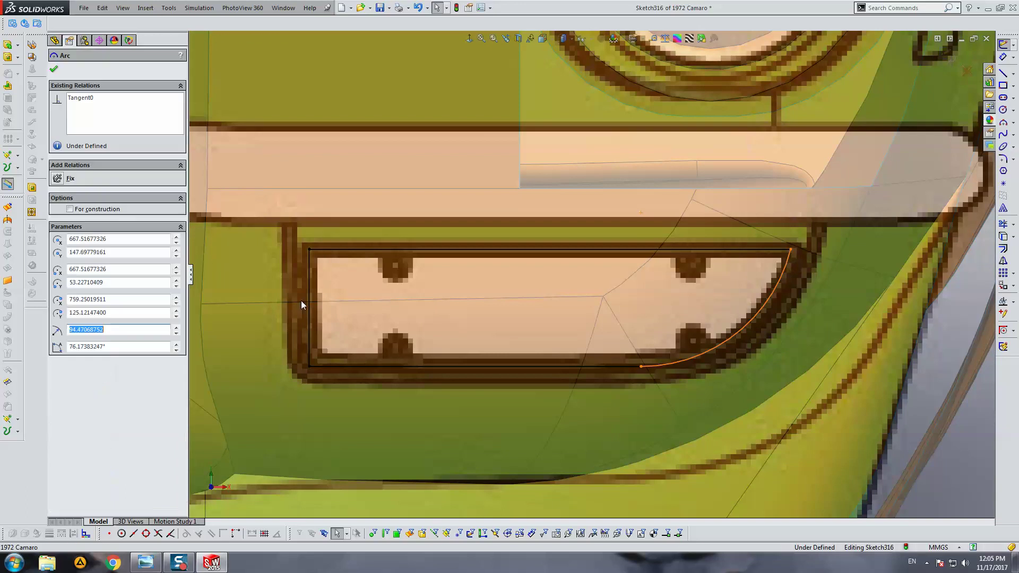
{"action": "left_click", "coordinate": [60, 177]}
{"action": "left_click", "coordinate": [655, 244]}
{"action": "scroll", "coordinate": [655, 244], "scroll_direction": "up", "scroll_amount": 3}
Step: Fillet the sketch corners with a 15 mm radius and view the car from an angled front
{"action": "left_click", "coordinate": [1003, 159]}
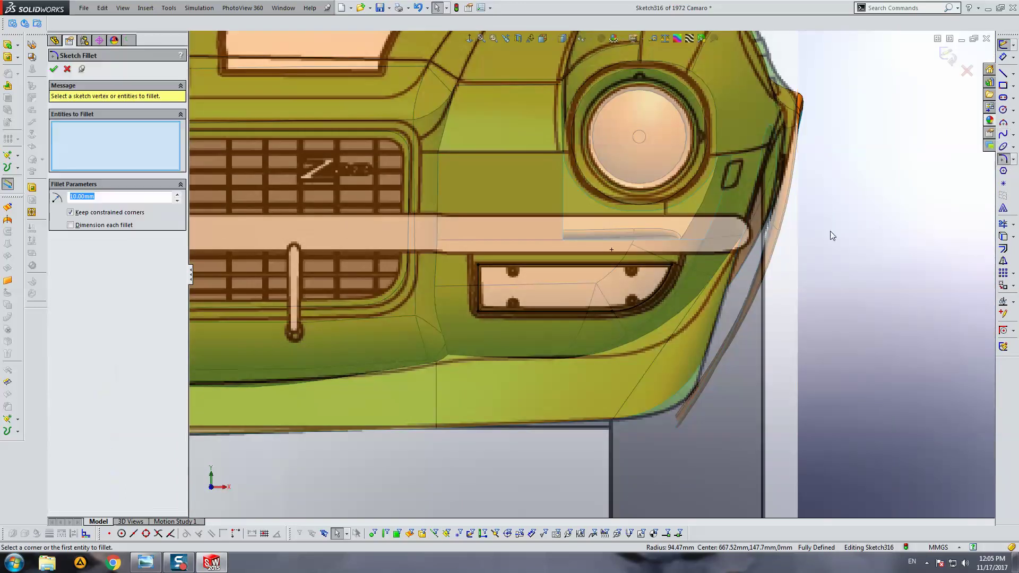
{"action": "left_click_drag", "start_coordinate": [852, 247], "coordinate": [424, 371]}
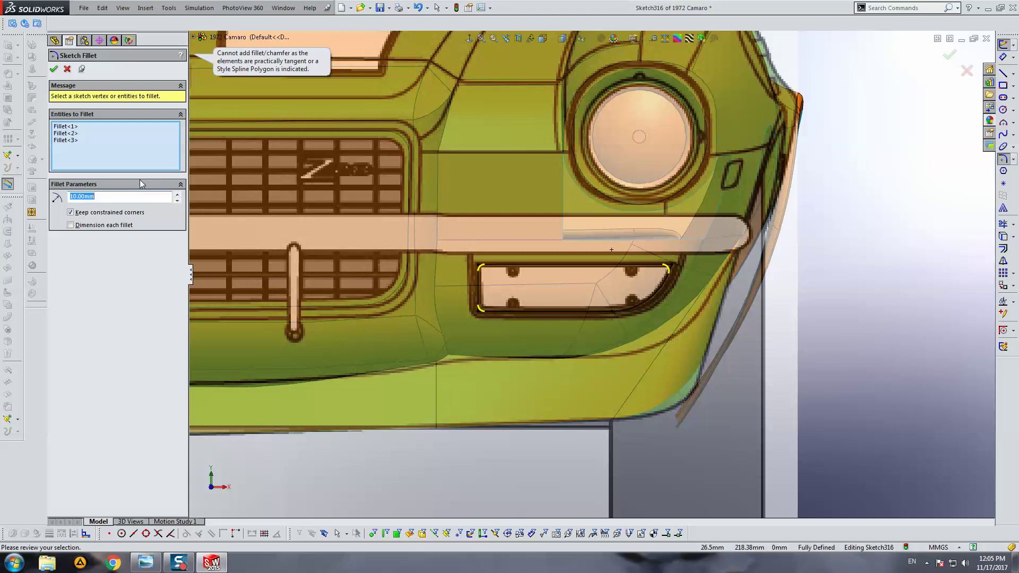
{"action": "type", "text": "15"}
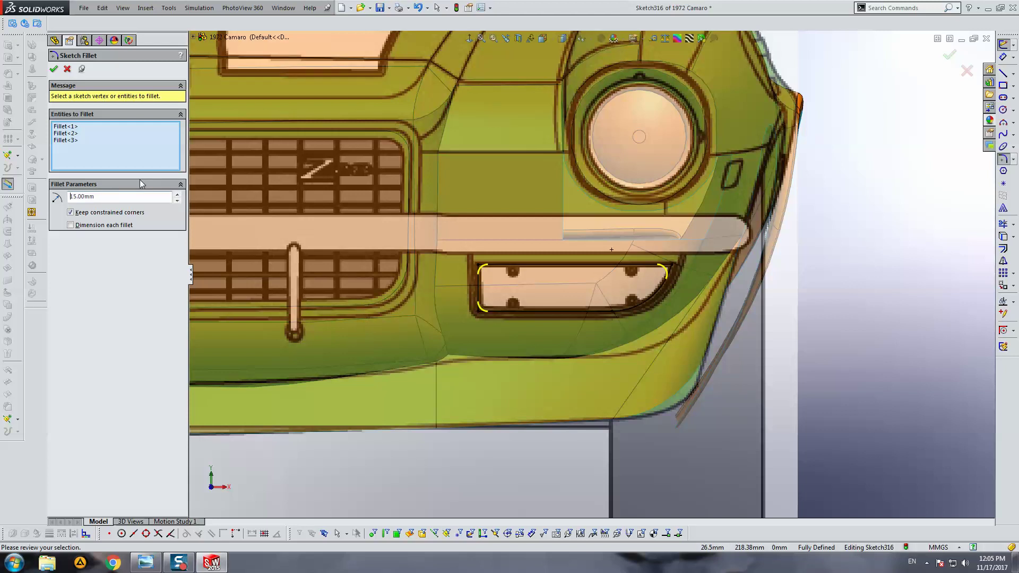
{"action": "key", "text": "Return"}
{"action": "scroll", "coordinate": [523, 271], "scroll_direction": "down", "scroll_amount": 5}
{"action": "key", "text": "ctrl+4"}
{"action": "scroll", "coordinate": [402, 259], "scroll_direction": "down", "scroll_amount": 3}
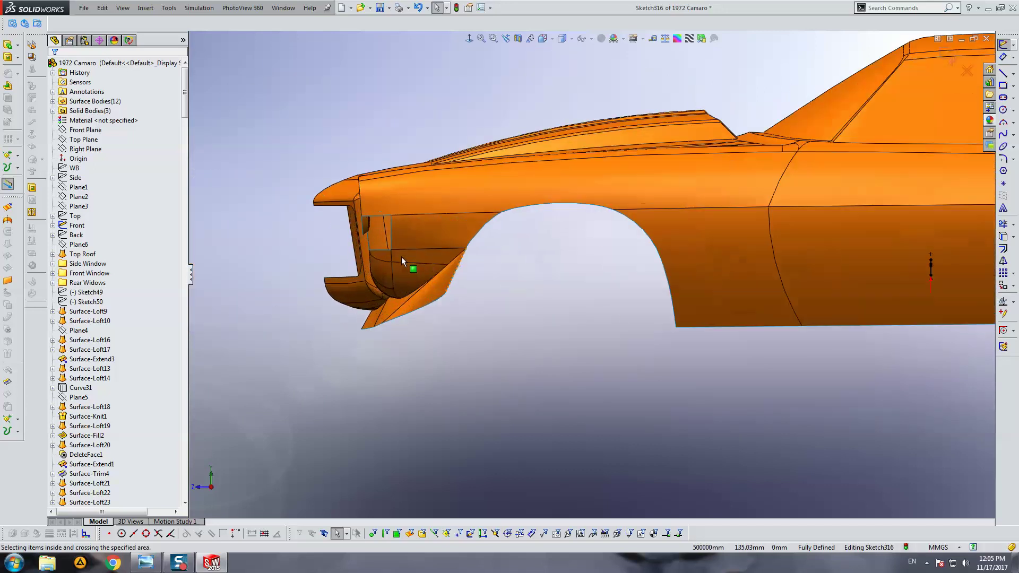
{"action": "mouse_move", "coordinate": [528, 280]}
{"action": "middle_mouse_down"}
{"action": "mouse_move", "coordinate": [554, 290]}
{"action": "mouse_move", "coordinate": [540, 288]}
{"action": "middle_mouse_up"}
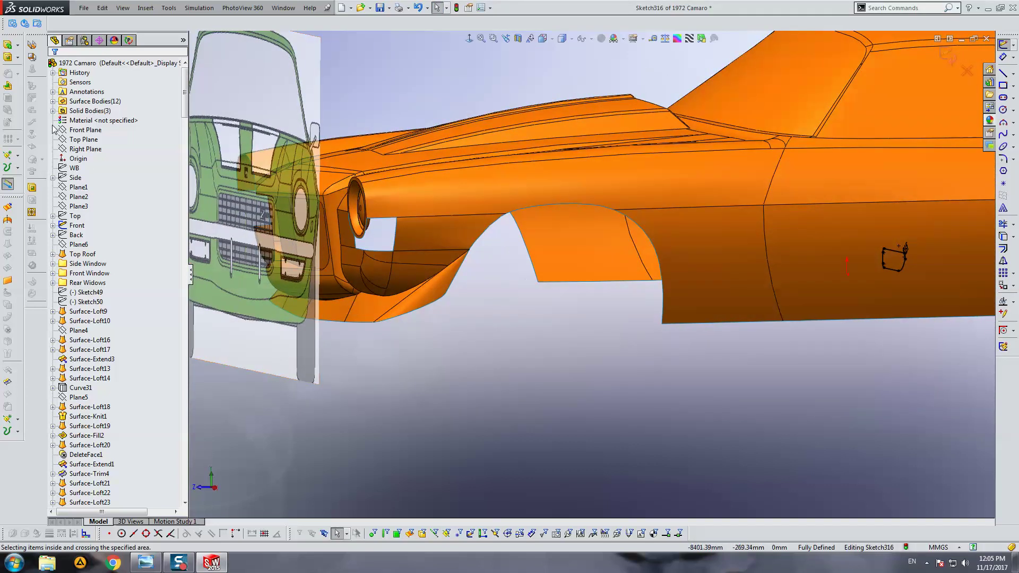
Step: Trim the valance surface using Sketch316 as the trim tool, keeping the body piece
{"action": "left_click", "coordinate": [8, 383]}
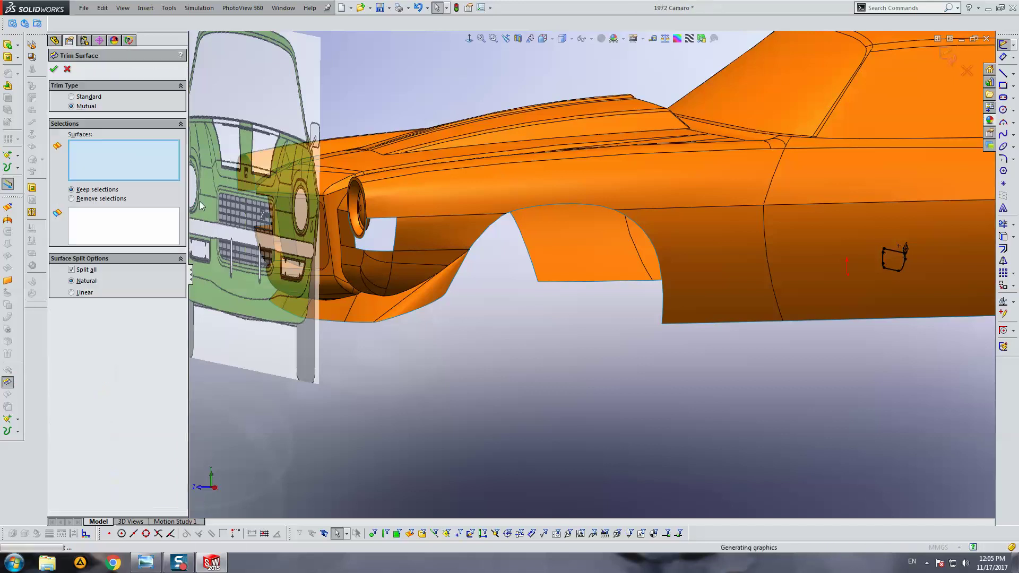
{"action": "left_click", "coordinate": [419, 198]}
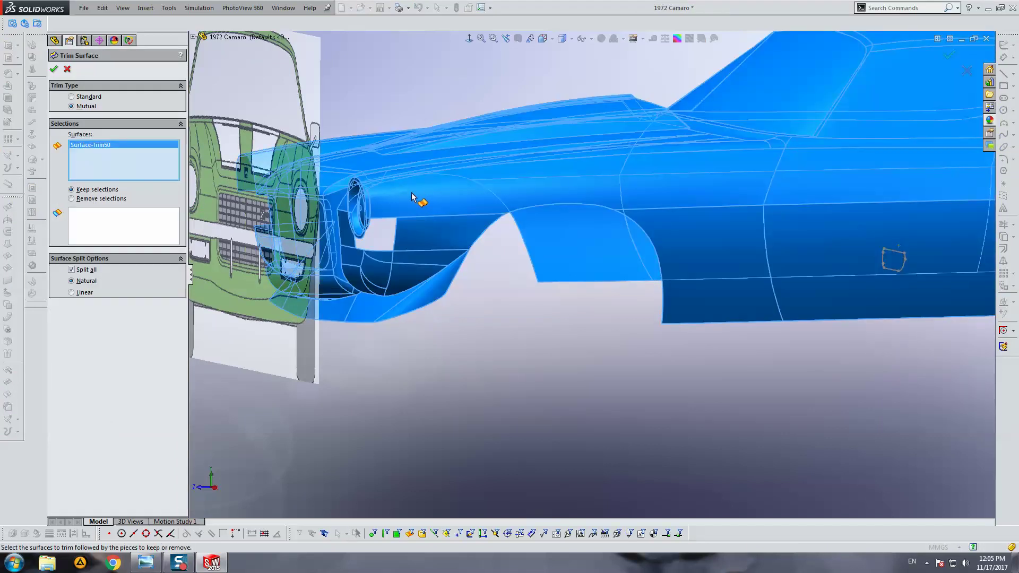
{"action": "left_click", "coordinate": [53, 69]}
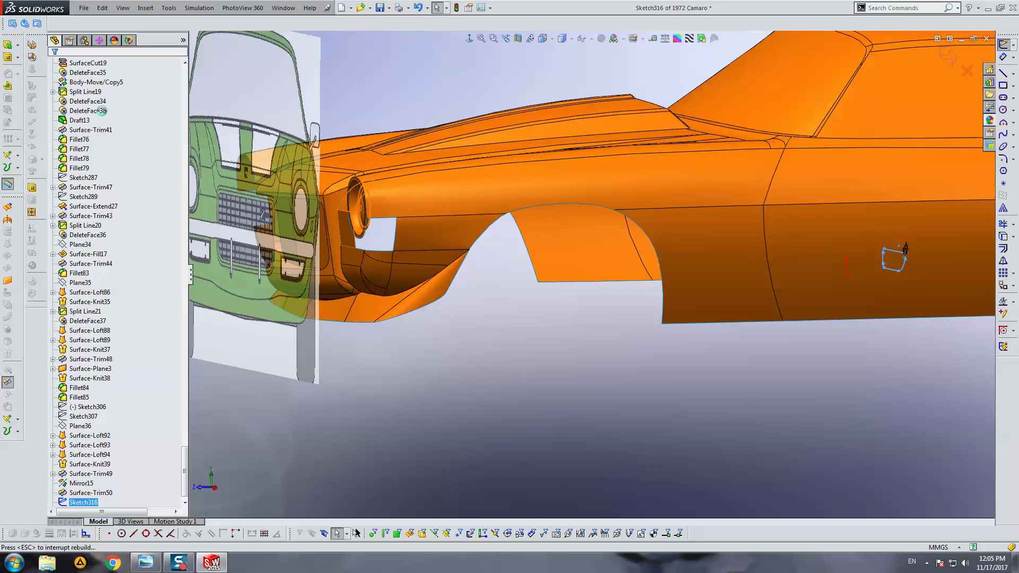
{"action": "left_click", "coordinate": [8, 383]}
{"action": "left_click", "coordinate": [85, 97]}
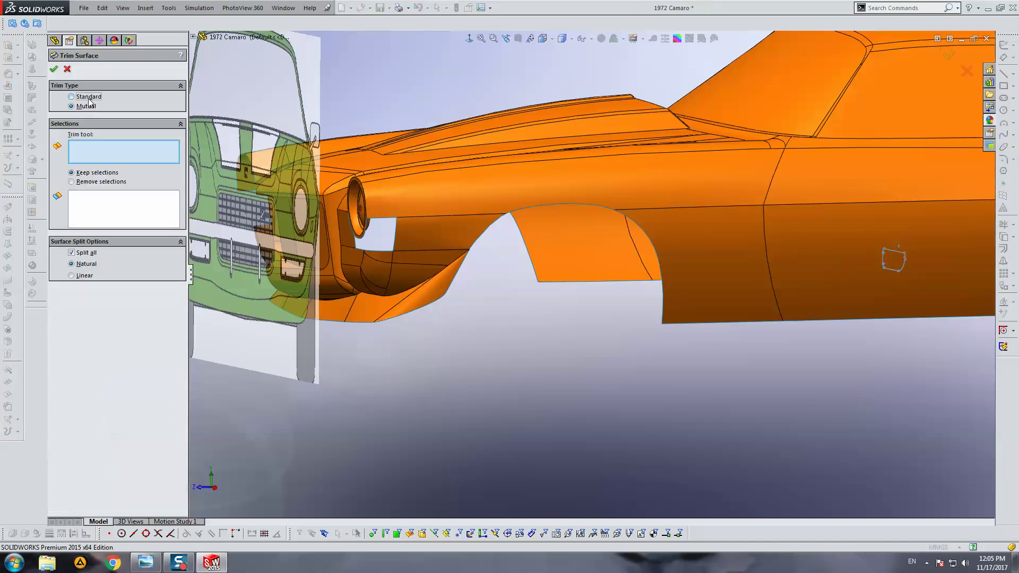
{"action": "left_click", "coordinate": [894, 257]}
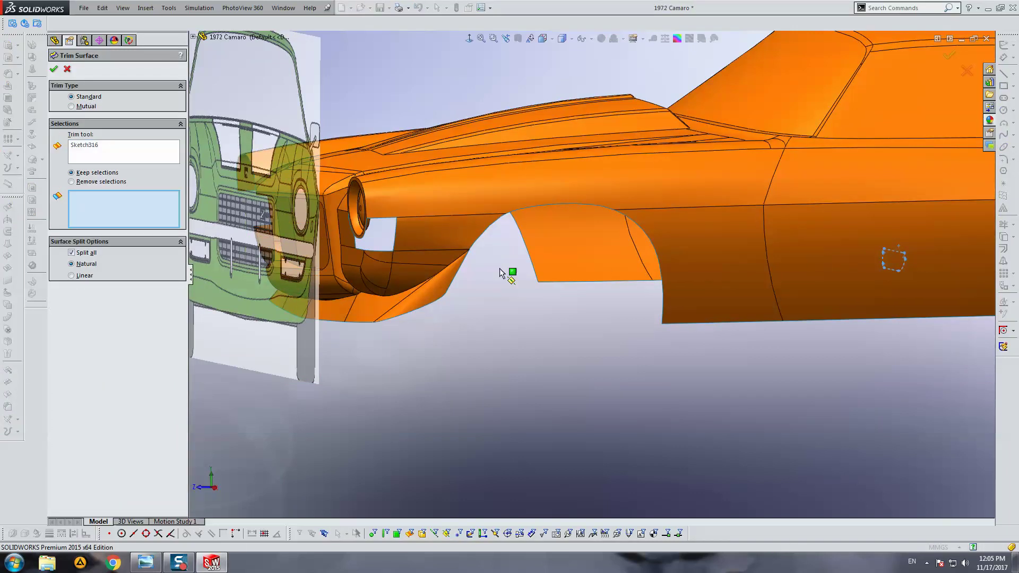
{"action": "left_click", "coordinate": [425, 242]}
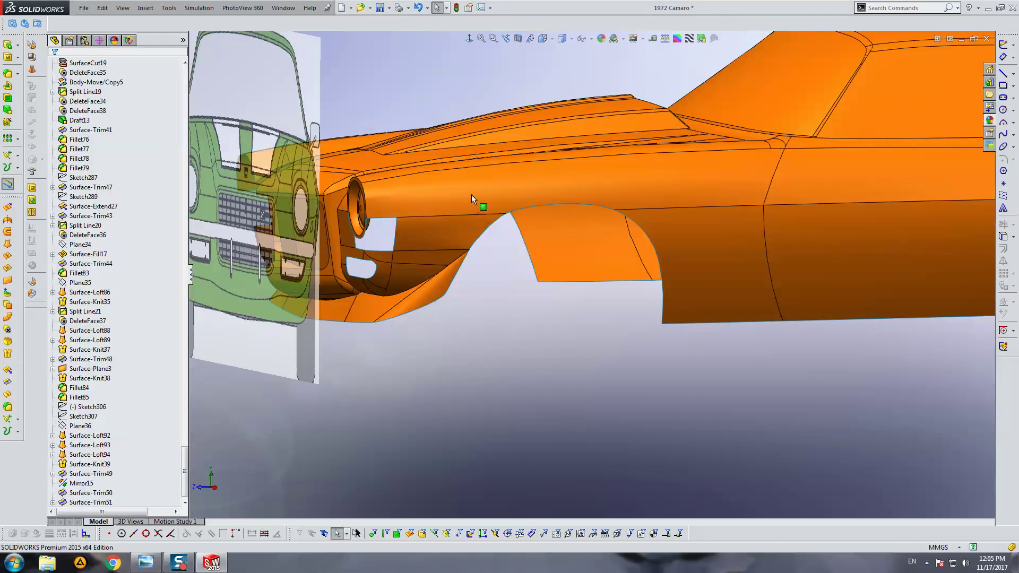
{"action": "scroll", "coordinate": [495, 234], "scroll_direction": "up", "scroll_amount": 3}
{"action": "scroll", "coordinate": [504, 273], "scroll_direction": "down", "scroll_amount": 5}
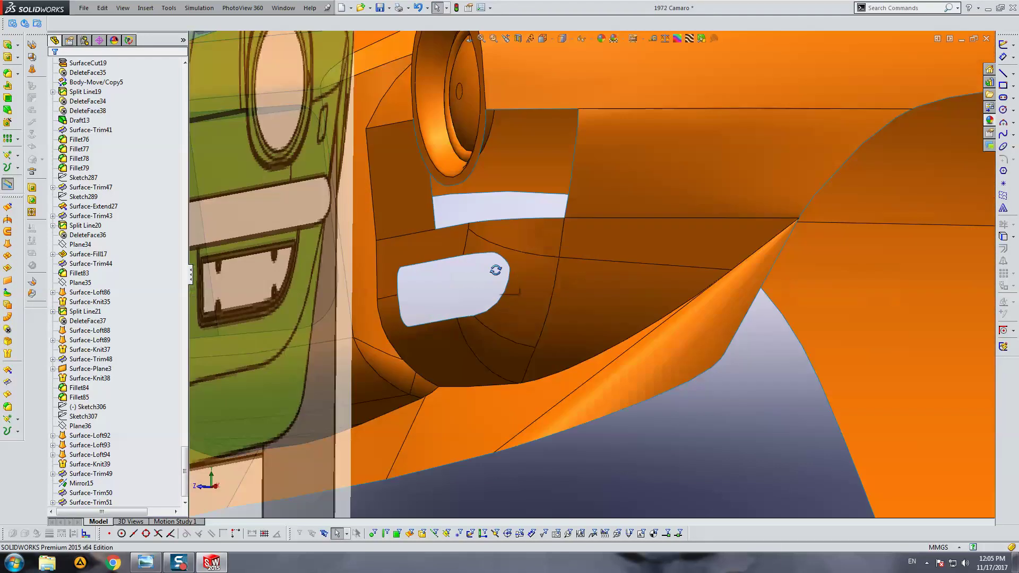
{"action": "scroll", "coordinate": [574, 283], "scroll_direction": "up", "scroll_amount": 3}
{"action": "middle_click_drag", "start_coordinate": [649, 273], "coordinate": [597, 279]}
{"action": "scroll", "coordinate": [604, 253], "scroll_direction": "down", "scroll_amount": 3}
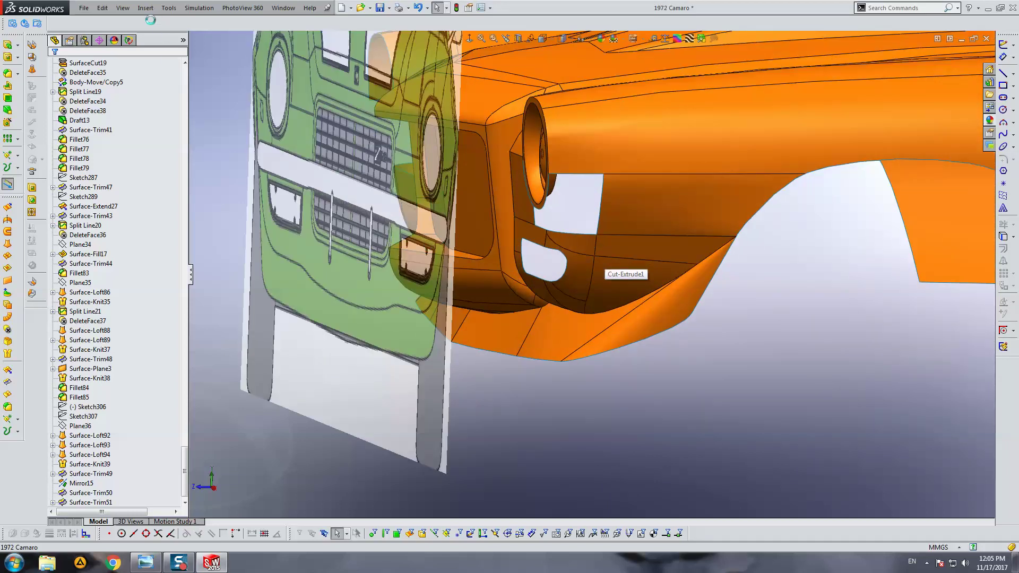
Step: Hide the green front reference image and select the Front Plane
{"action": "left_click", "coordinate": [122, 7]}
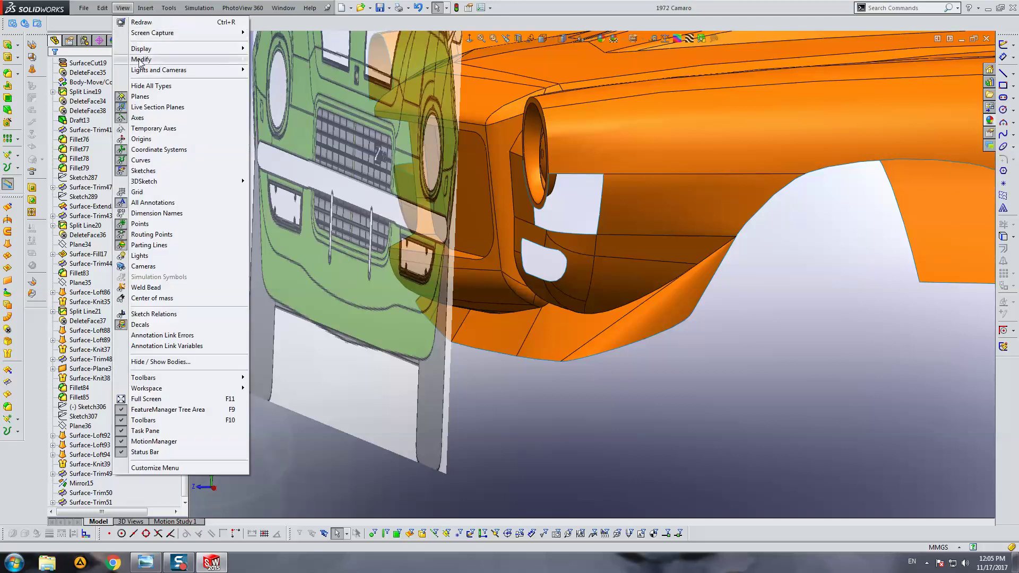
{"action": "left_click", "coordinate": [485, 214]}
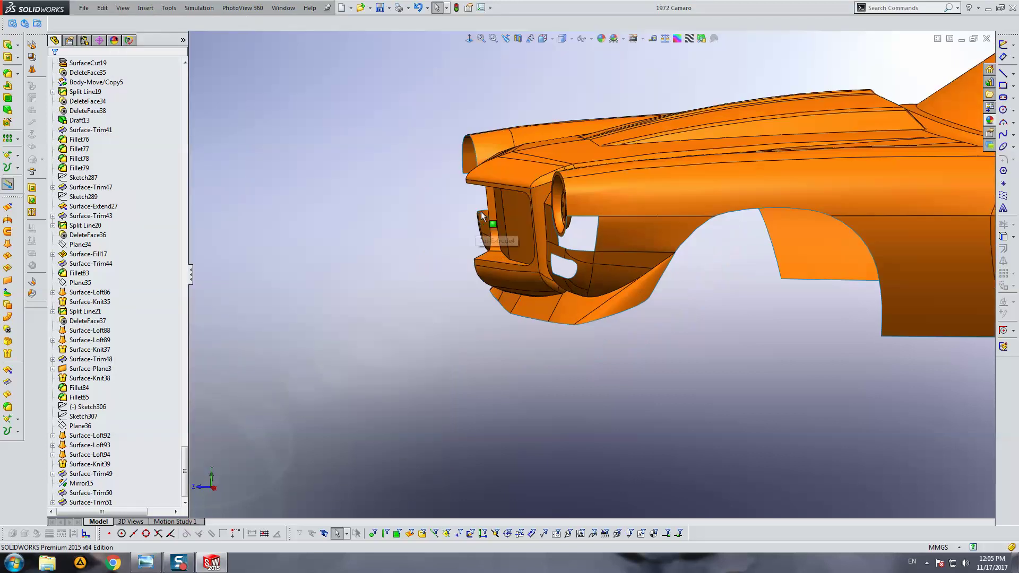
{"action": "middle_click_drag", "start_coordinate": [485, 214], "coordinate": [300, 205]}
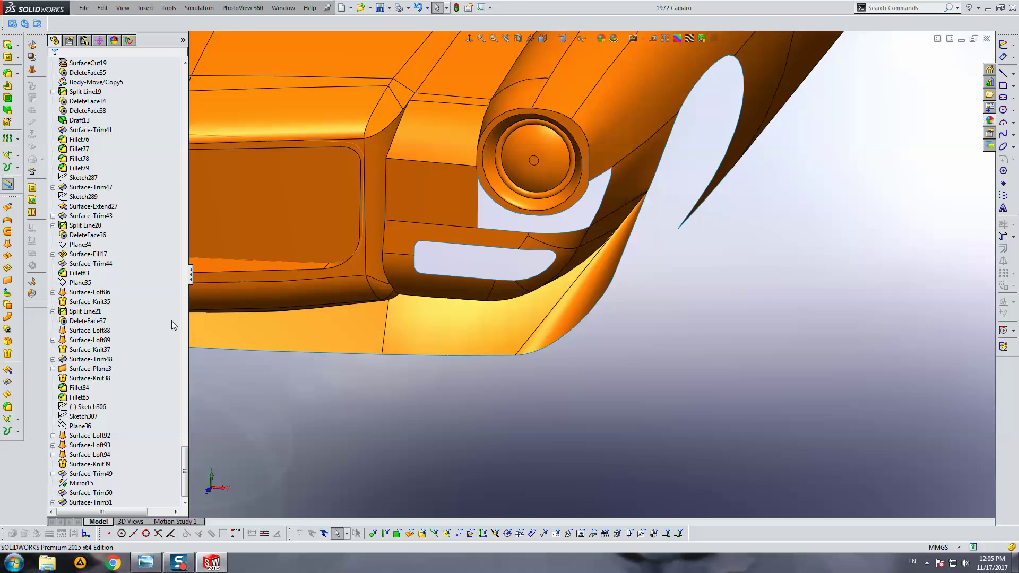
{"action": "left_click_drag", "start_coordinate": [185, 455], "coordinate": [184, 79]}
{"action": "left_click", "coordinate": [85, 129]}
{"action": "scroll", "coordinate": [555, 204], "scroll_direction": "up", "scroll_amount": 3}
{"action": "scroll", "coordinate": [555, 204], "scroll_direction": "up", "scroll_amount": 3}
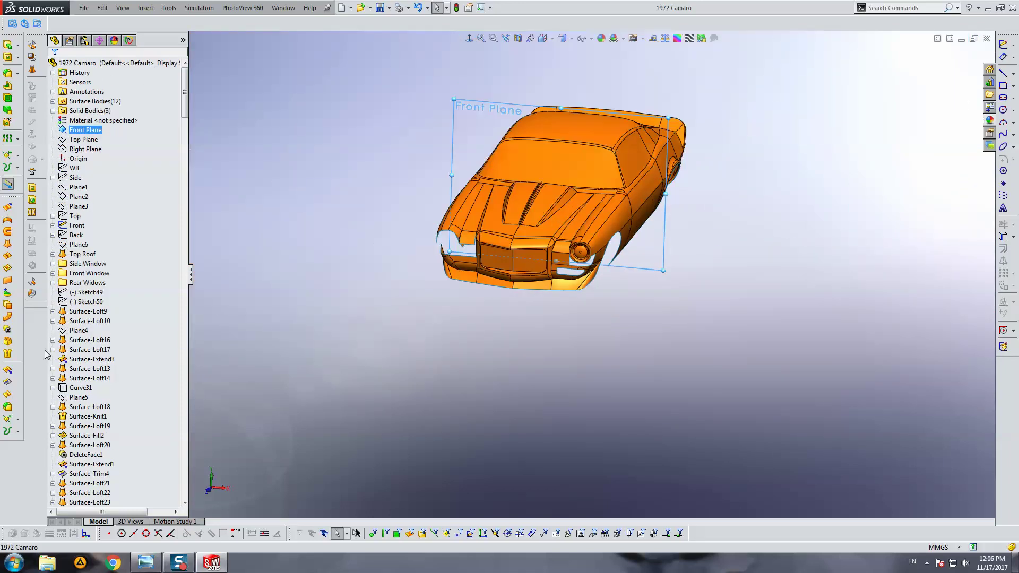
Step: Start a ruled surface, trying the tapered and perpendicular-to-vector types
{"action": "left_click", "coordinate": [13, 320]}
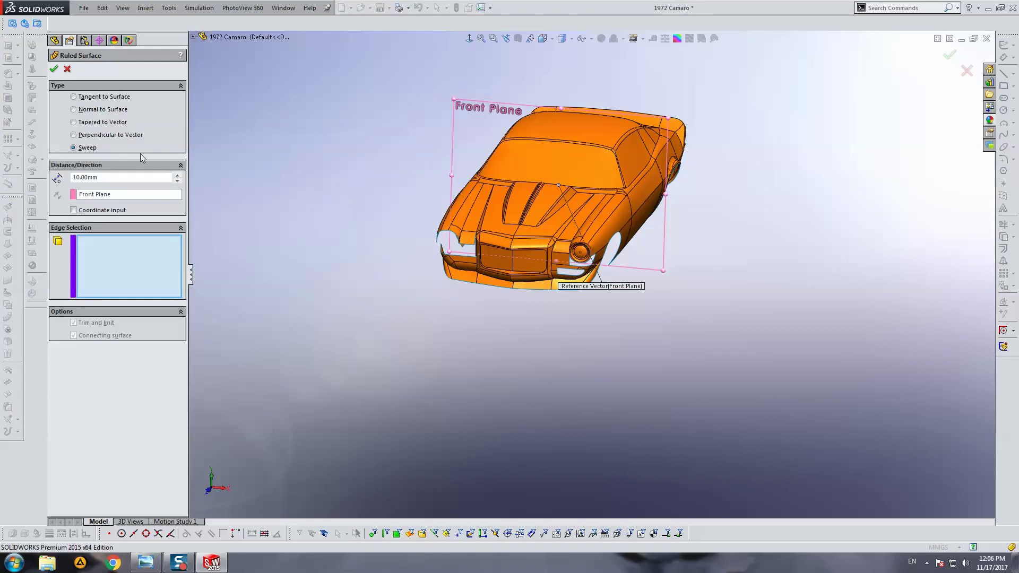
{"action": "left_click", "coordinate": [120, 126]}
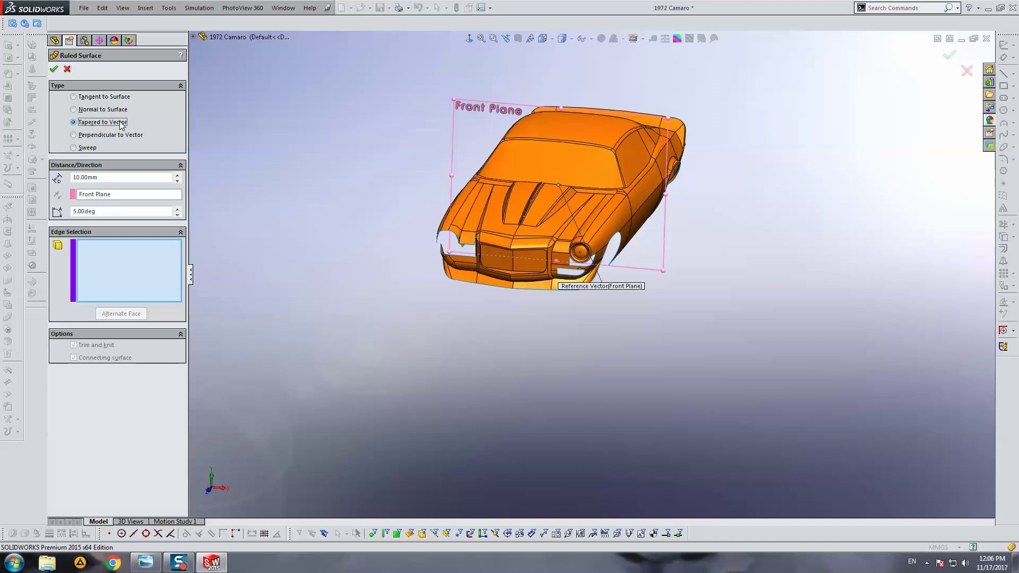
{"action": "middle_click_drag", "start_coordinate": [531, 255], "coordinate": [523, 268]}
{"action": "scroll", "coordinate": [524, 269], "scroll_direction": "down", "scroll_amount": 3}
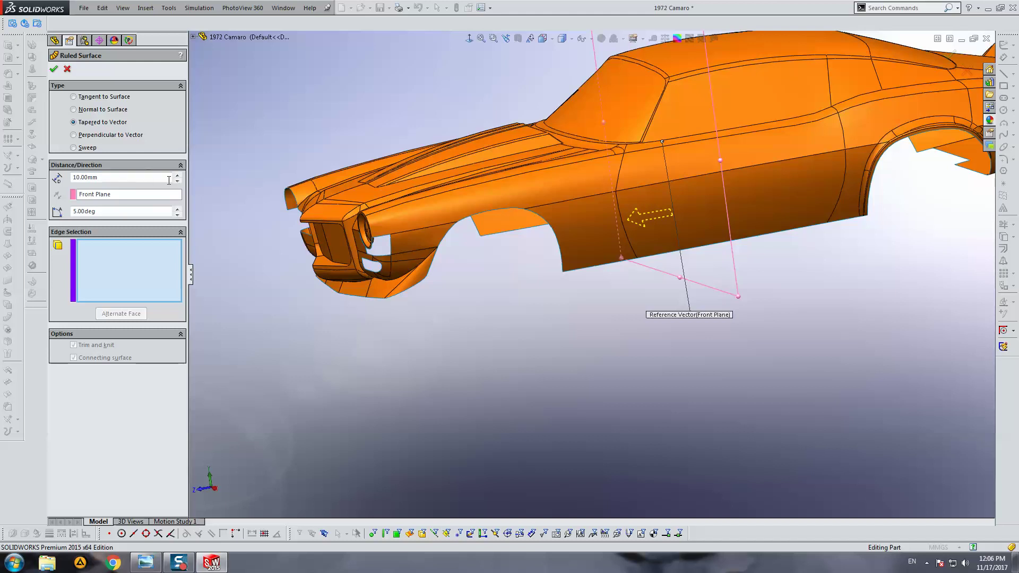
{"action": "left_click", "coordinate": [99, 136]}
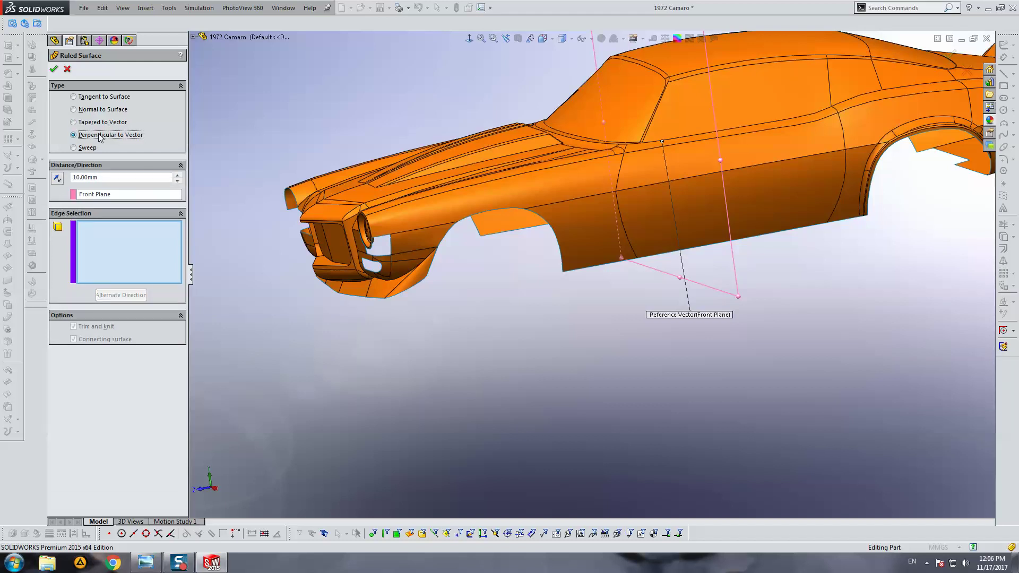
{"action": "left_click", "coordinate": [99, 123]}
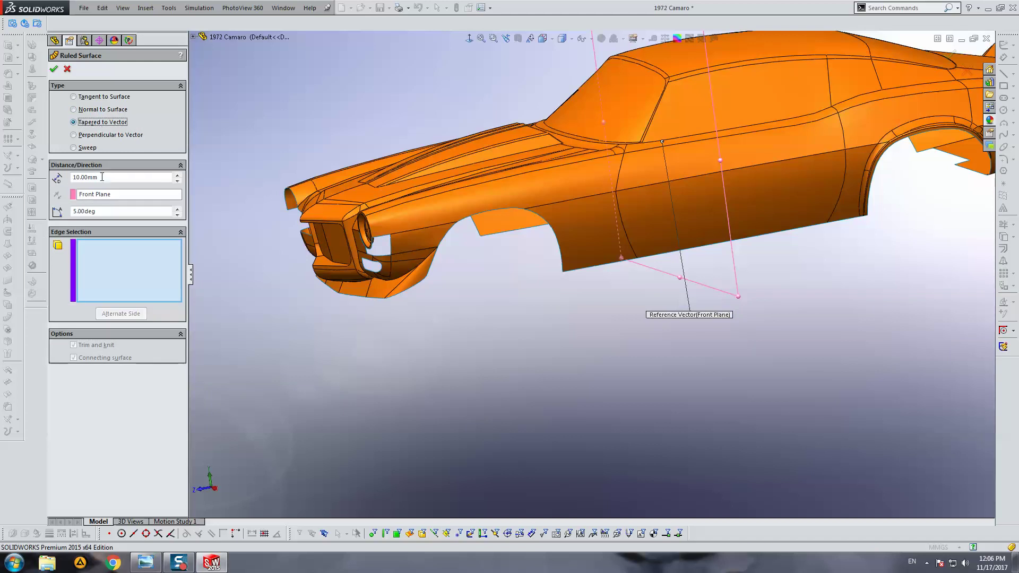
{"action": "scroll", "coordinate": [580, 284], "scroll_direction": "up", "scroll_amount": 3}
{"action": "scroll", "coordinate": [617, 260], "scroll_direction": "down", "scroll_amount": 2}
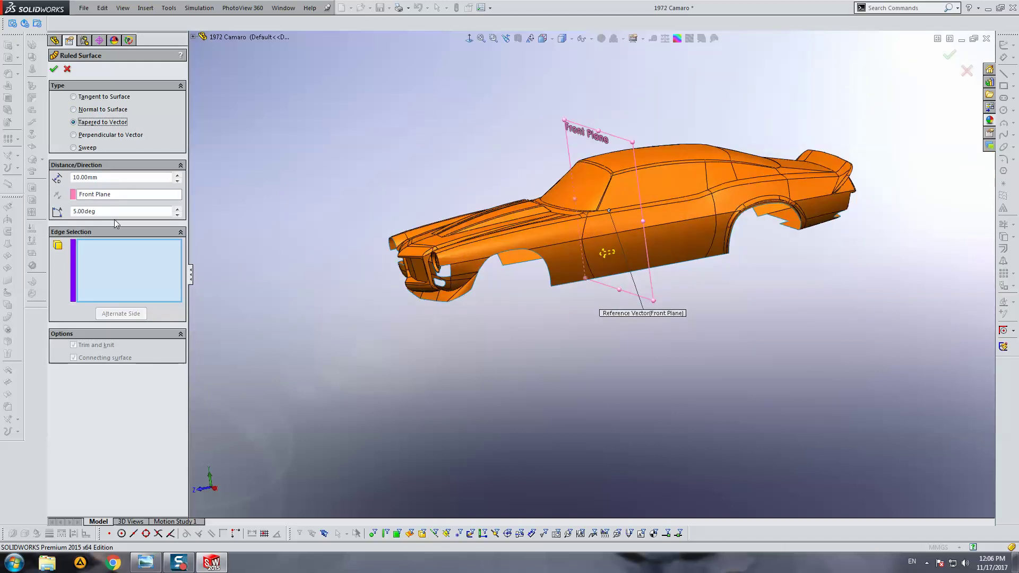
Step: Try a negative 10 mm distance and a -5° taper angle, both rejected
{"action": "double_click", "coordinate": [105, 178]}
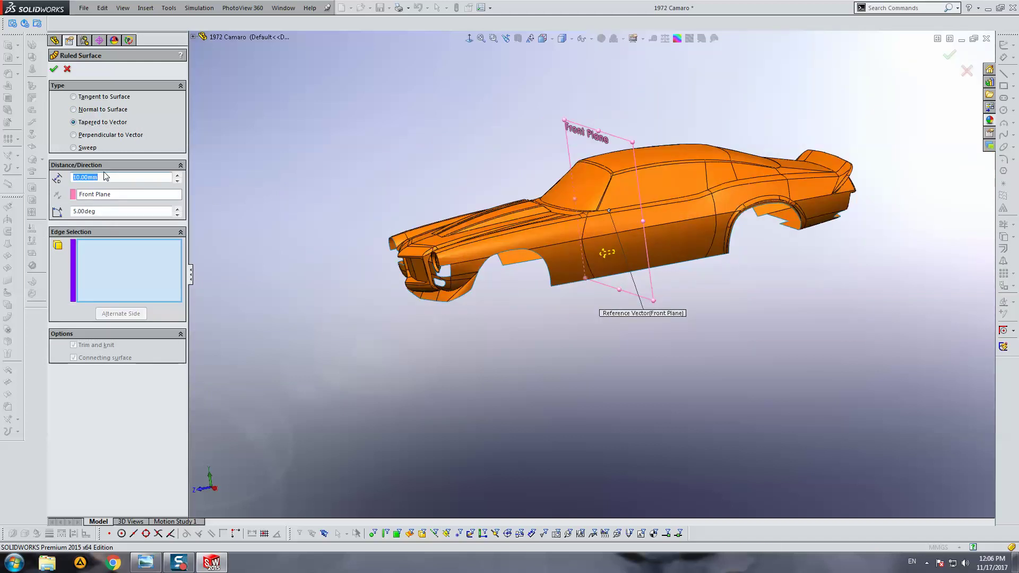
{"action": "type", "text": "-10"}
{"action": "key", "text": "Return"}
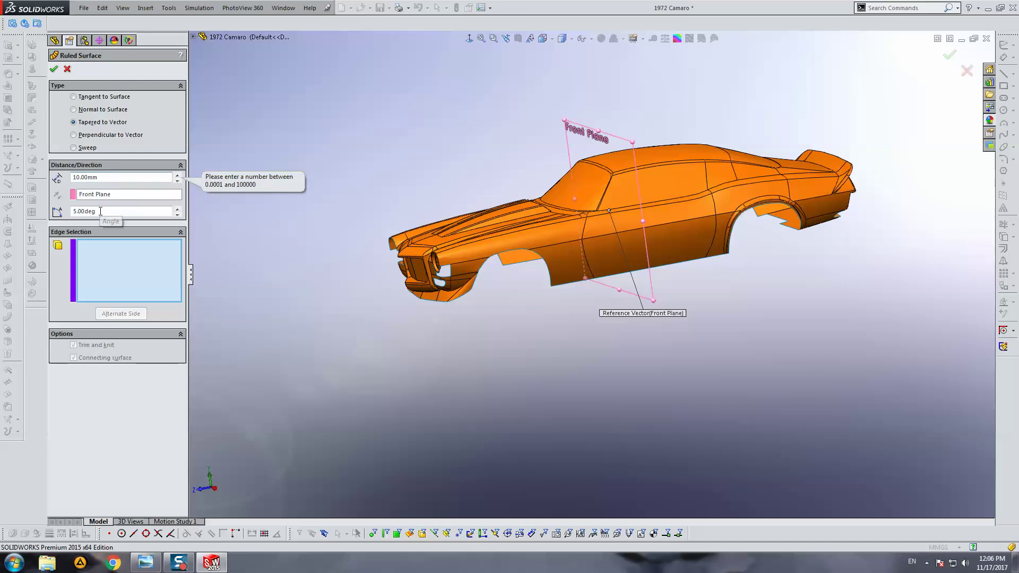
{"action": "double_click", "coordinate": [101, 178]}
{"action": "double_click", "coordinate": [107, 211]}
{"action": "type", "text": "-5"}
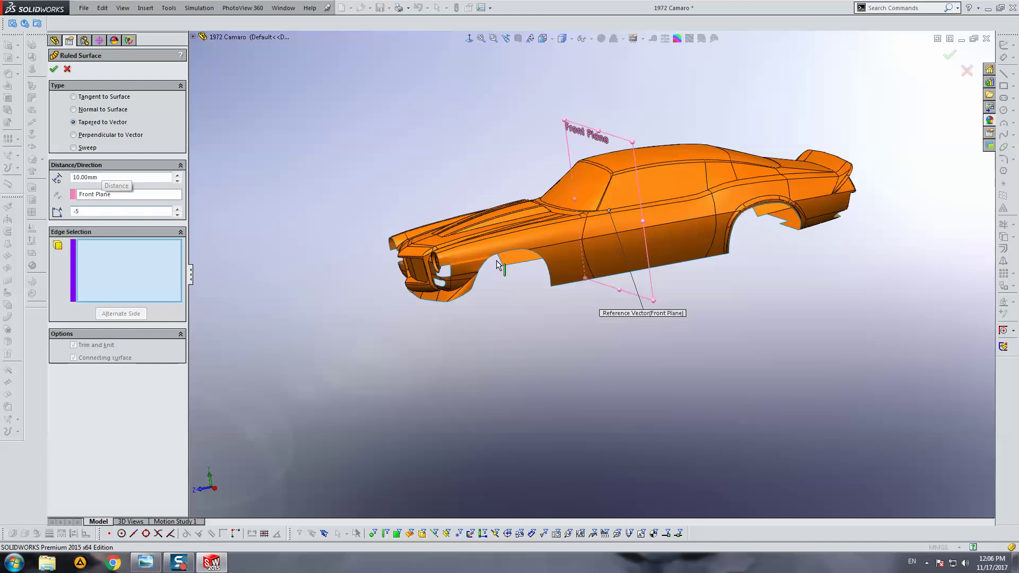
{"action": "key", "text": "Return"}
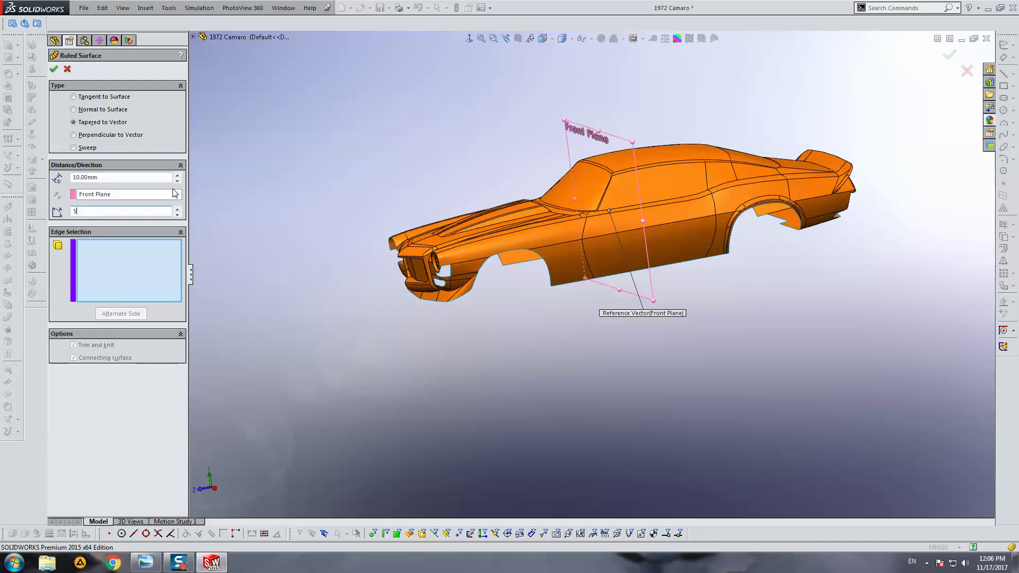
{"action": "scroll", "coordinate": [464, 278], "scroll_direction": "down", "scroll_amount": 3}
{"action": "scroll", "coordinate": [464, 278], "scroll_direction": "down", "scroll_amount": 3}
{"action": "scroll", "coordinate": [460, 280], "scroll_direction": "down", "scroll_amount": 3}
Step: Pick three edges of the lower bumper opening for the ruled surface
{"action": "left_click", "coordinate": [452, 274]}
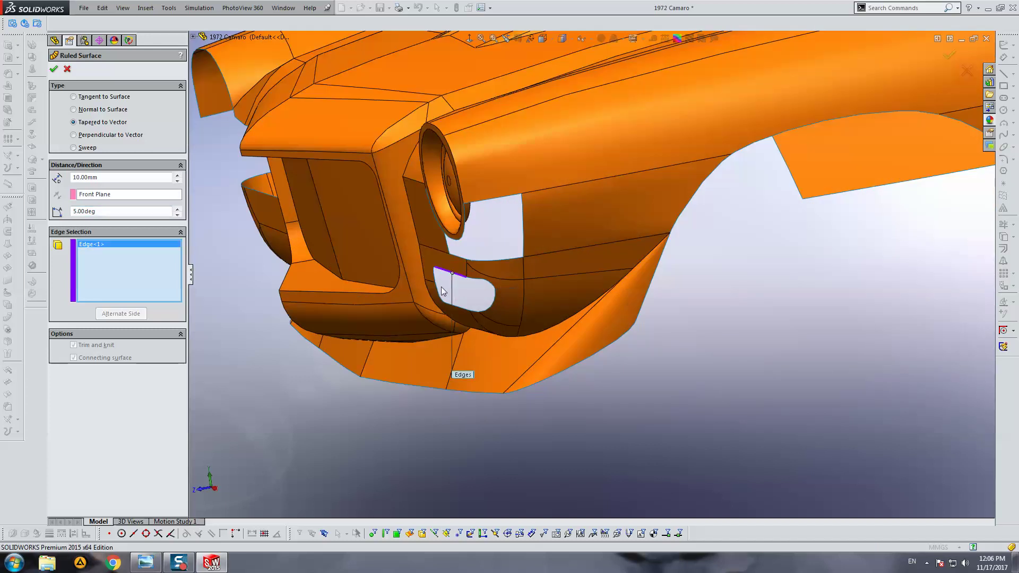
{"action": "scroll", "coordinate": [435, 283], "scroll_direction": "down", "scroll_amount": 2}
{"action": "left_click", "coordinate": [505, 279]}
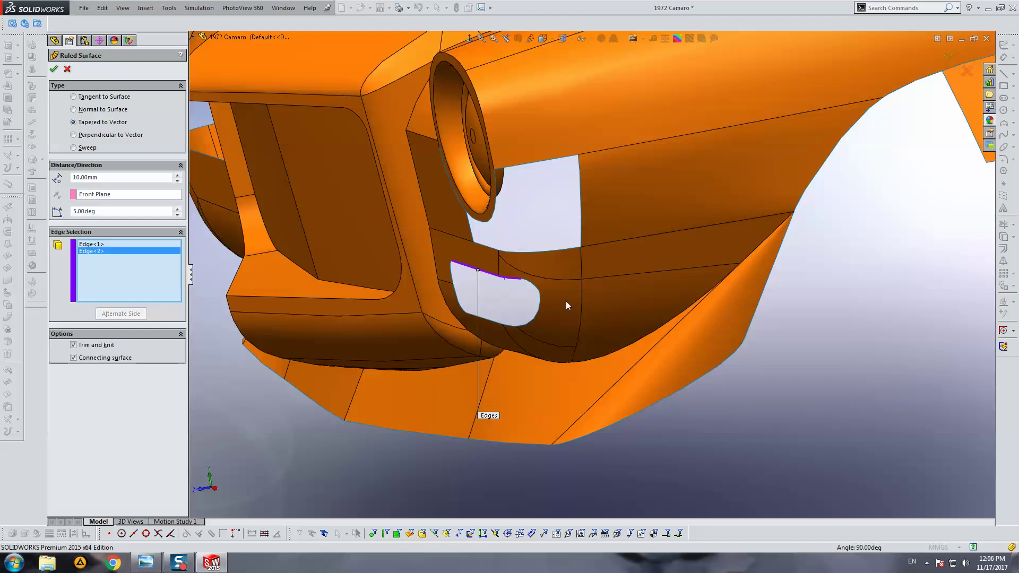
{"action": "left_click", "coordinate": [536, 290]}
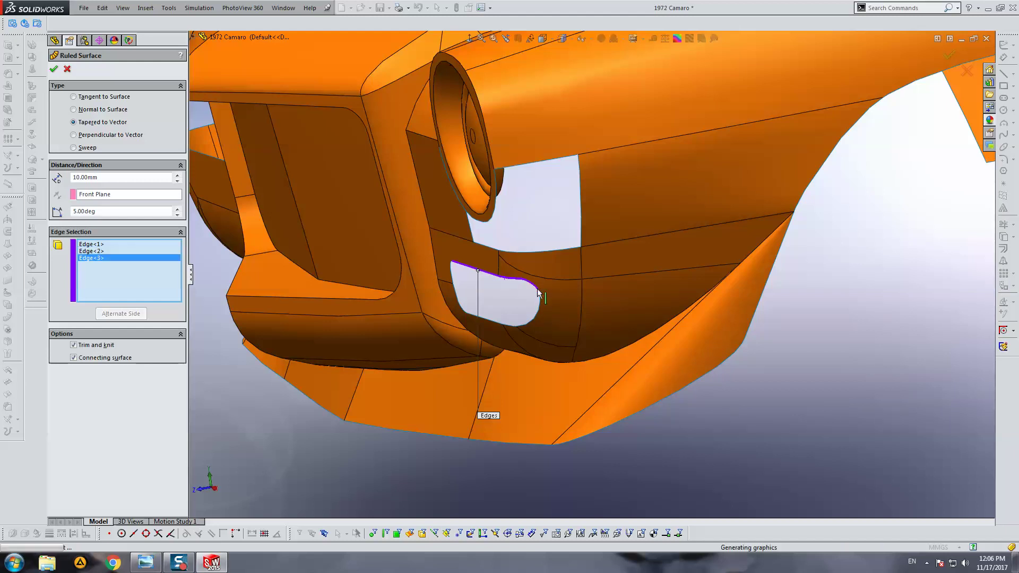
{"action": "right_click", "coordinate": [580, 321]}
{"action": "left_click", "coordinate": [94, 131]}
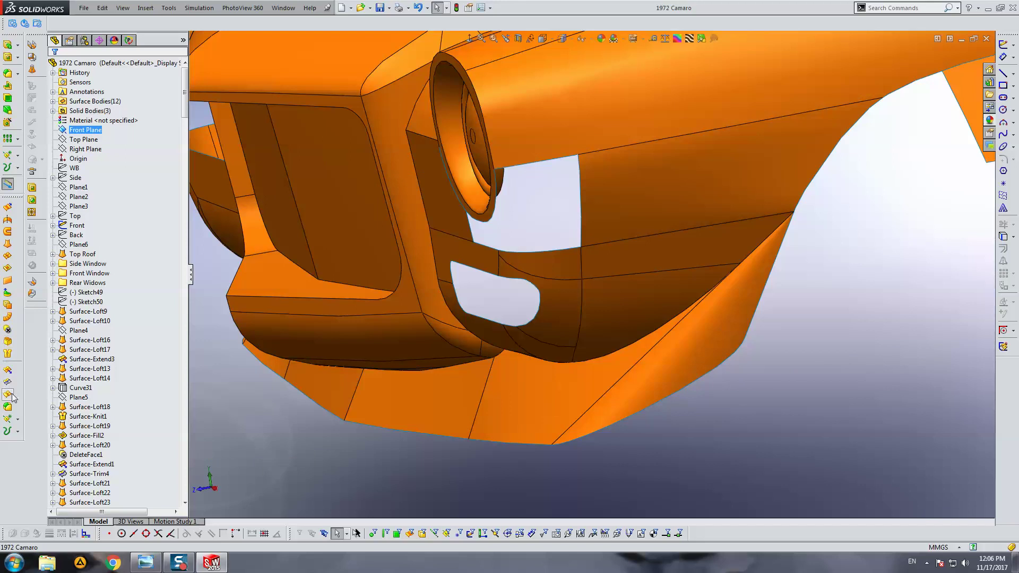
Step: Retry with Front Plane sweep direction on two opening edges, then zoom to fit and cancel
{"action": "left_click", "coordinate": [8, 317]}
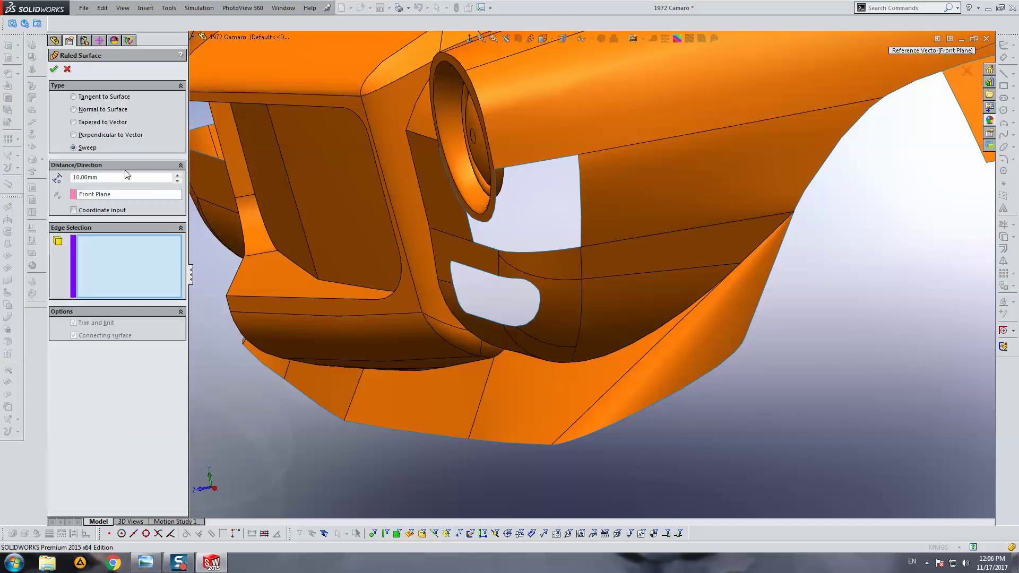
{"action": "left_click", "coordinate": [490, 274]}
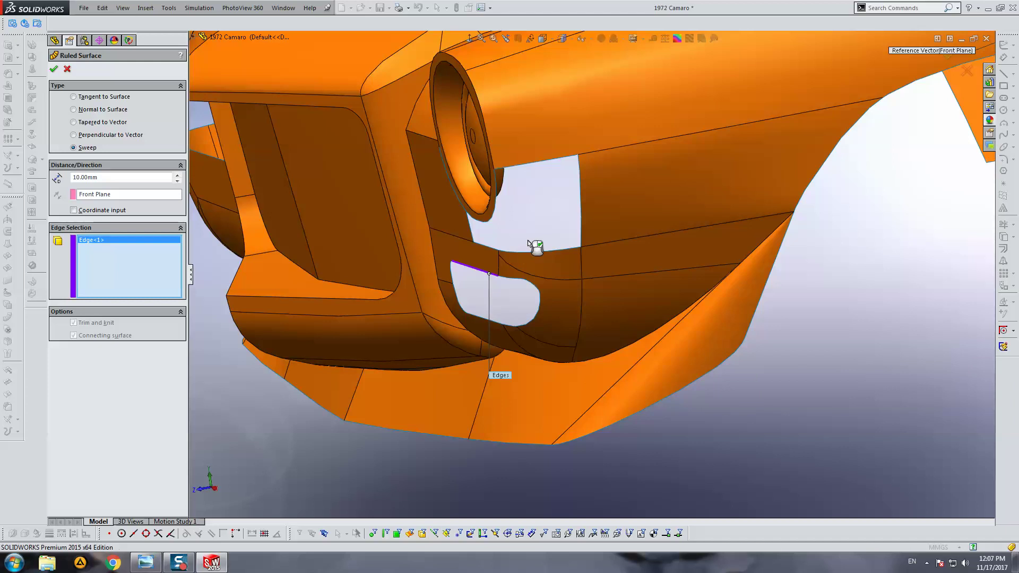
{"action": "scroll", "coordinate": [517, 284], "scroll_direction": "up", "scroll_amount": 2}
{"action": "scroll", "coordinate": [537, 284], "scroll_direction": "down", "scroll_amount": 2}
{"action": "left_click", "coordinate": [539, 276]}
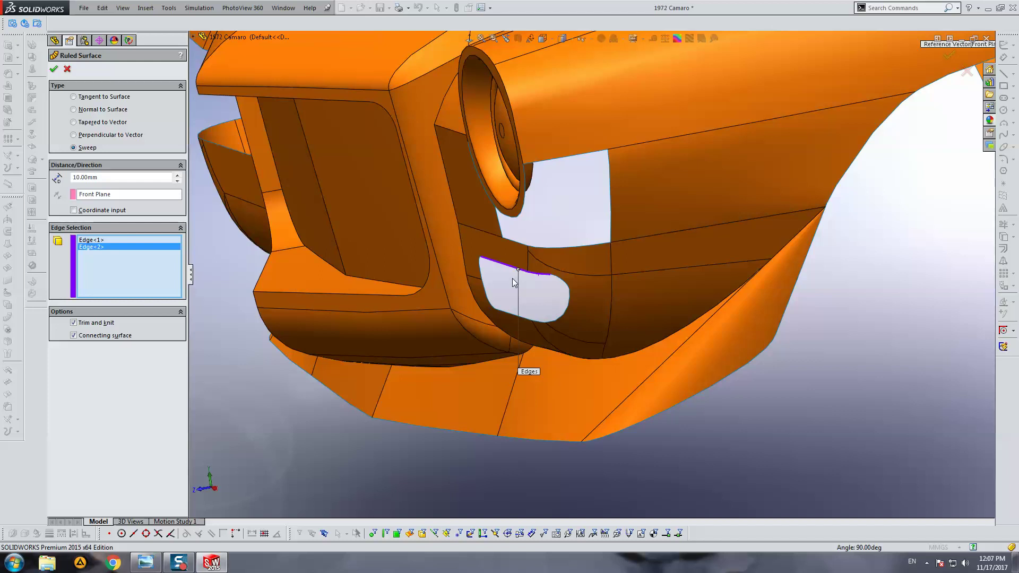
{"action": "key", "text": "ctrl+shift+z"}
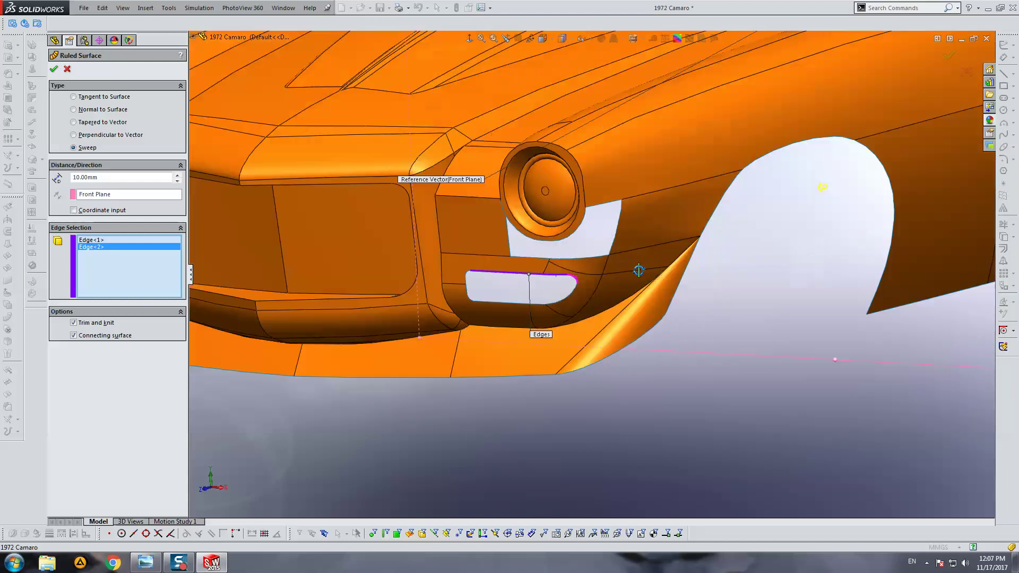
{"action": "key", "text": "Escape"}
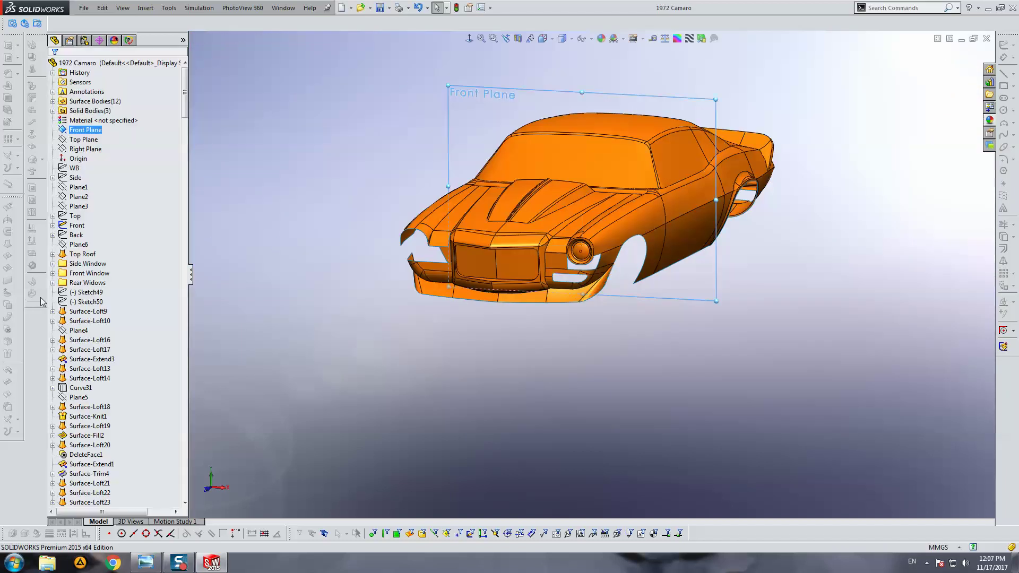
Step: Roll back before Surface-Loft90, delete Surface-Trim51, and select Sketch316 for extrusion
{"action": "mouse_move", "coordinate": [185, 130]}
{"action": "left_mouse_down"}
{"action": "mouse_move", "coordinate": [184, 502]}
{"action": "mouse_move", "coordinate": [95, 508]}
{"action": "left_mouse_up"}
{"action": "left_click", "coordinate": [96, 503]}
{"action": "left_click", "coordinate": [130, 480]}
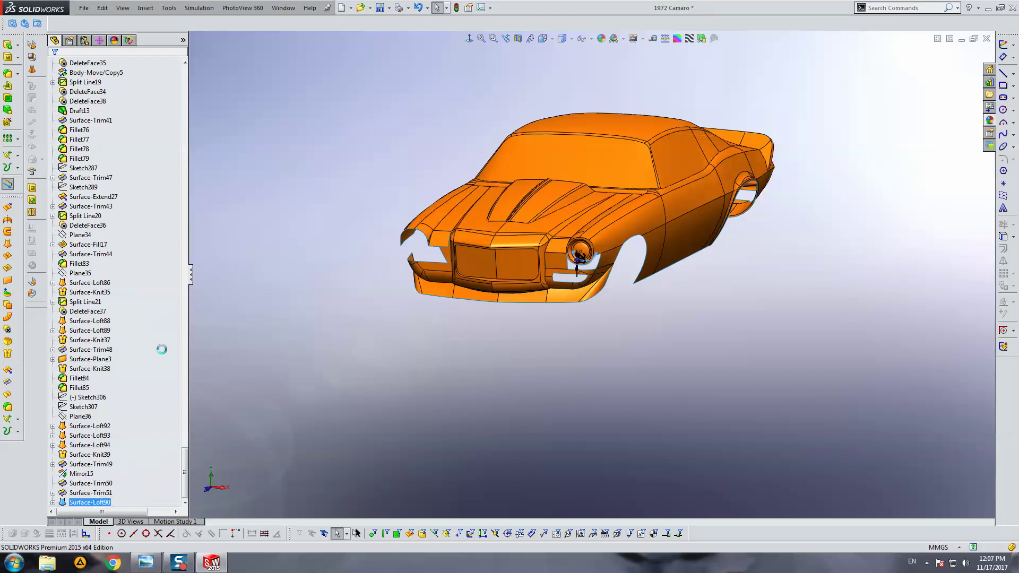
{"action": "left_click", "coordinate": [90, 492]}
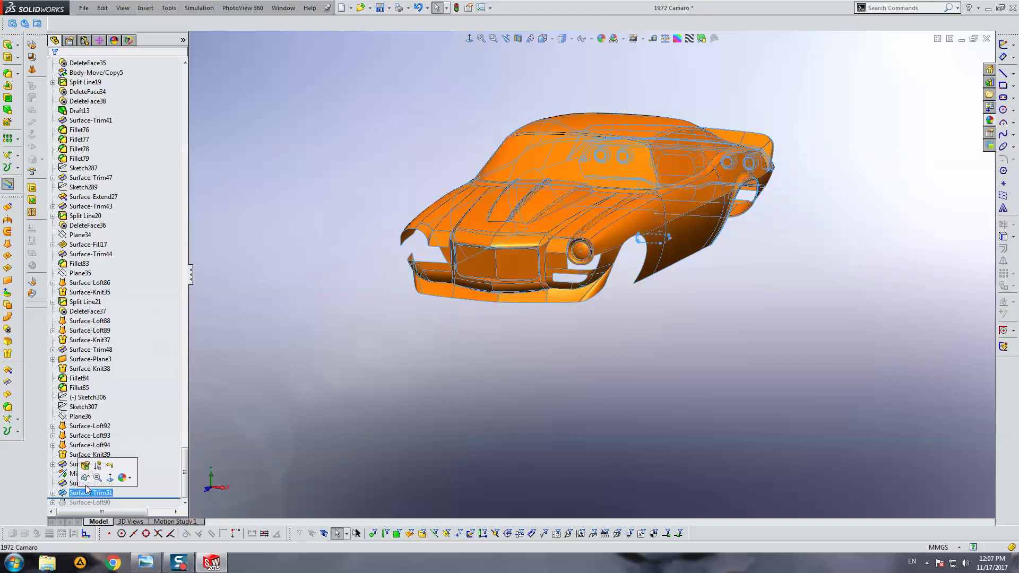
{"action": "key", "text": "Delete"}
{"action": "key", "text": "Return"}
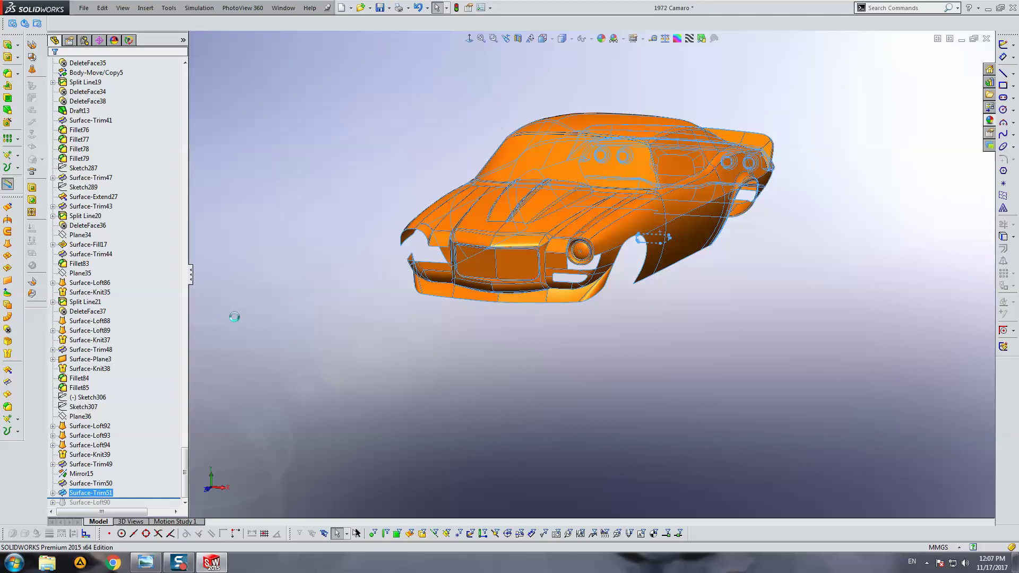
{"action": "left_click", "coordinate": [83, 493]}
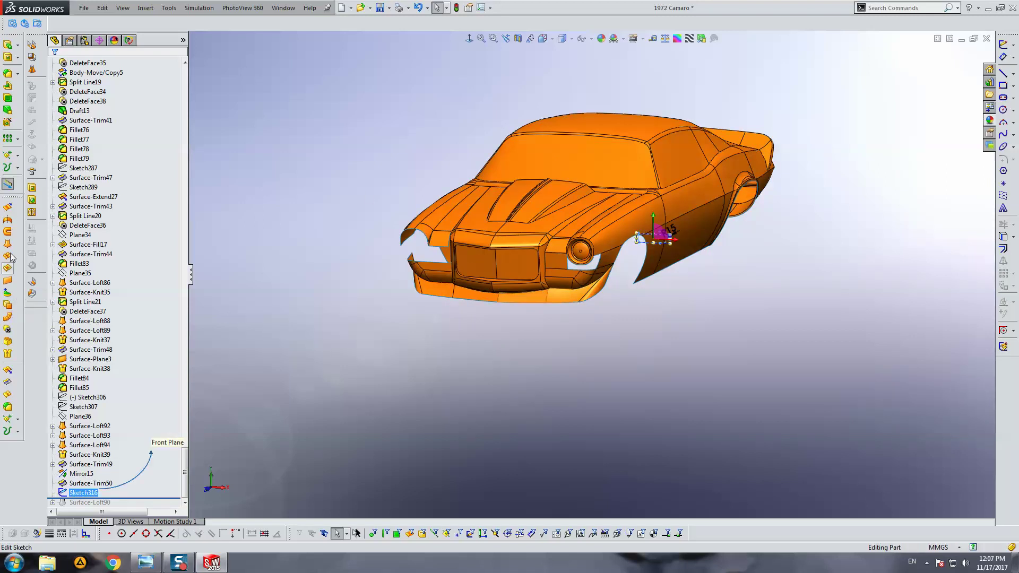
{"action": "left_click", "coordinate": [8, 210]}
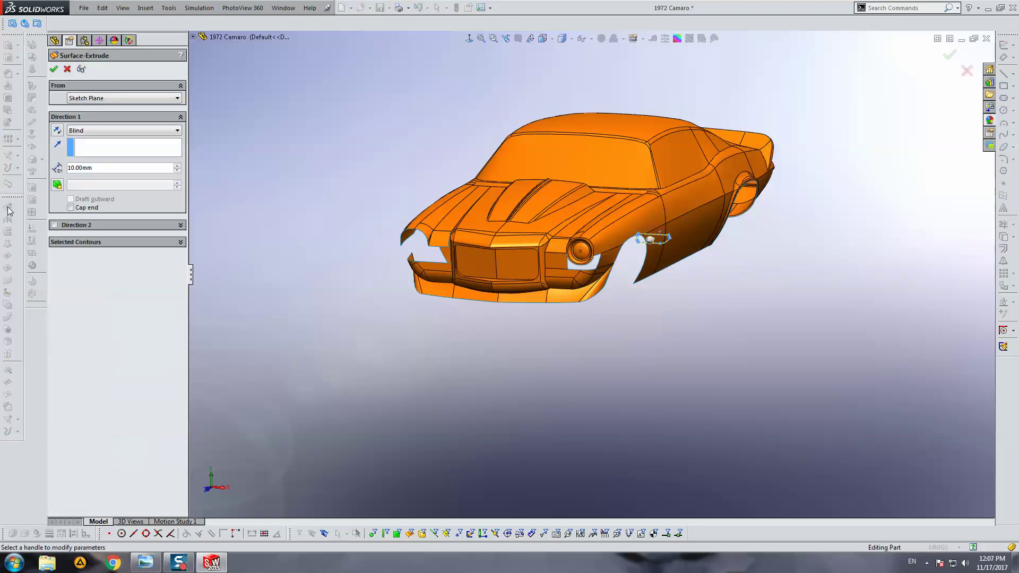
Step: Extrude Sketch316 Through All as the Surface-Extrude3 surface strip
{"action": "left_click", "coordinate": [123, 130]}
{"action": "left_click", "coordinate": [93, 146]}
{"action": "scroll", "coordinate": [575, 295], "scroll_direction": "down", "scroll_amount": 4}
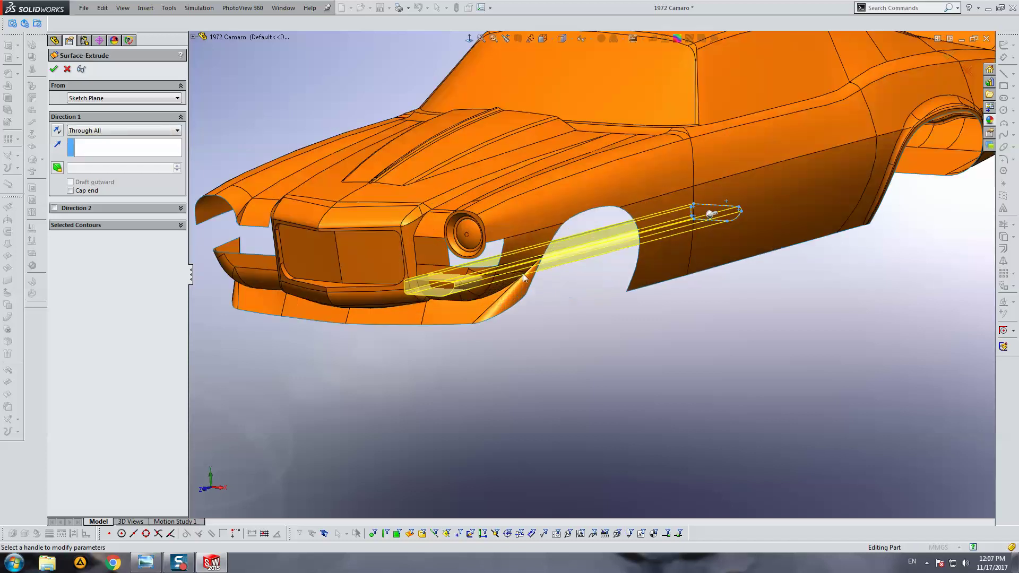
{"action": "scroll", "coordinate": [524, 272], "scroll_direction": "down", "scroll_amount": 2}
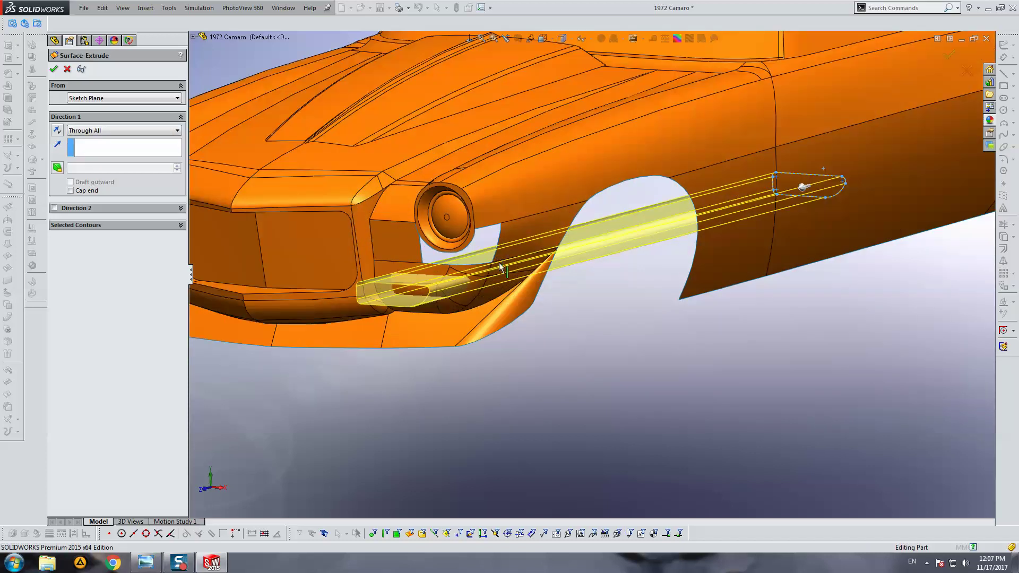
{"action": "key", "text": "Return"}
{"action": "mouse_move", "coordinate": [499, 262]}
{"action": "middle_mouse_down"}
{"action": "mouse_move", "coordinate": [460, 244]}
{"action": "mouse_move", "coordinate": [266, 299]}
{"action": "middle_mouse_up"}
{"action": "key", "text": "Escape"}
{"action": "left_click", "coordinate": [6, 396]}
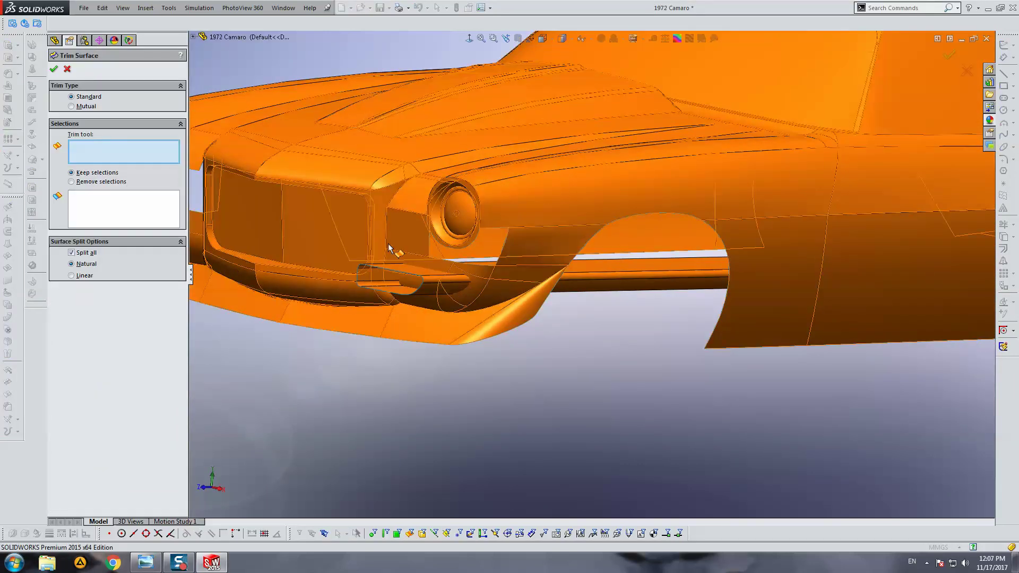
Step: Mutually trim Surface-Extrude3 and Surface-Trim50, keeping both the body and strip pieces
{"action": "left_click", "coordinate": [83, 106]}
{"action": "left_click", "coordinate": [426, 270]}
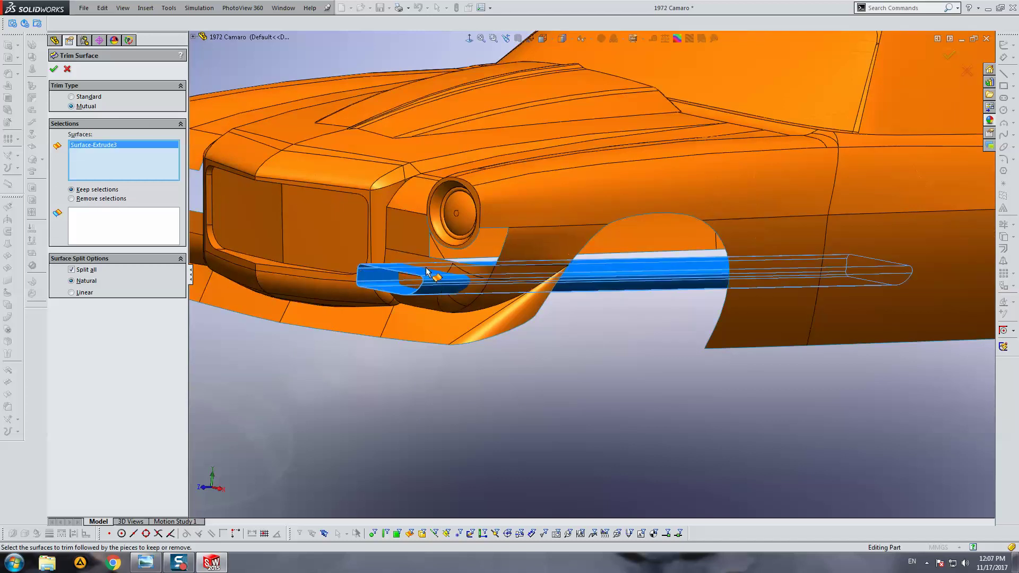
{"action": "left_click", "coordinate": [360, 244]}
{"action": "left_click", "coordinate": [105, 228]}
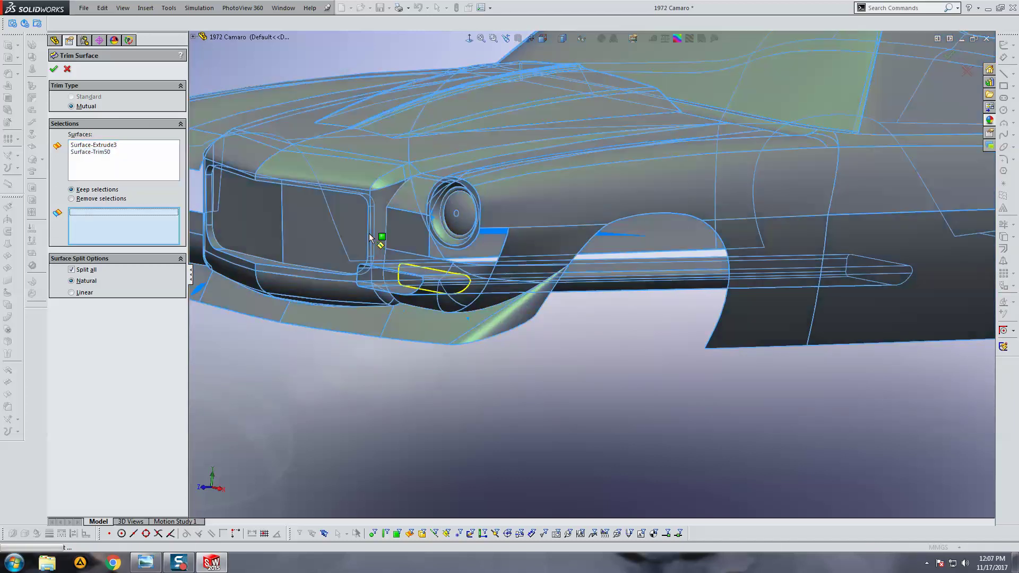
{"action": "left_click", "coordinate": [370, 237]}
{"action": "left_click", "coordinate": [620, 276]}
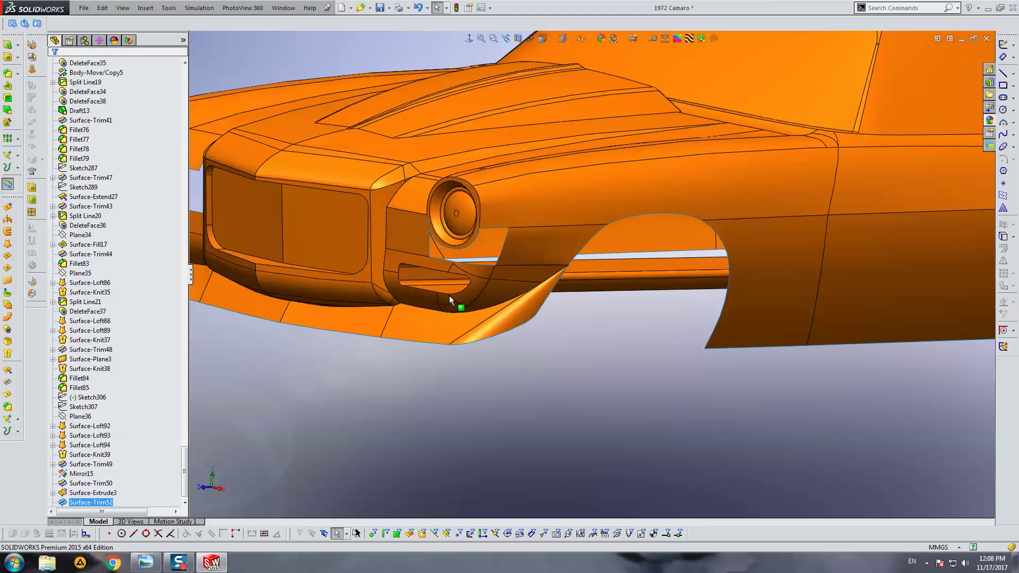
{"action": "mouse_move", "coordinate": [449, 295]}
{"action": "middle_mouse_down"}
{"action": "mouse_move", "coordinate": [509, 277]}
{"action": "mouse_move", "coordinate": [505, 312]}
{"action": "mouse_move", "coordinate": [525, 146]}
{"action": "mouse_move", "coordinate": [500, 282]}
{"action": "mouse_move", "coordinate": [550, 198]}
{"action": "mouse_move", "coordinate": [481, 243]}
{"action": "mouse_move", "coordinate": [530, 248]}
{"action": "mouse_move", "coordinate": [520, 262]}
{"action": "mouse_move", "coordinate": [484, 212]}
{"action": "mouse_move", "coordinate": [505, 186]}
{"action": "mouse_move", "coordinate": [507, 205]}
{"action": "mouse_move", "coordinate": [486, 189]}
{"action": "mouse_move", "coordinate": [499, 182]}
{"action": "mouse_move", "coordinate": [503, 202]}
{"action": "mouse_move", "coordinate": [473, 256]}
{"action": "mouse_move", "coordinate": [514, 161]}
{"action": "mouse_move", "coordinate": [475, 277]}
{"action": "mouse_move", "coordinate": [361, 232]}
{"action": "mouse_move", "coordinate": [582, 377]}
{"action": "mouse_move", "coordinate": [598, 399]}
{"action": "middle_mouse_up"}
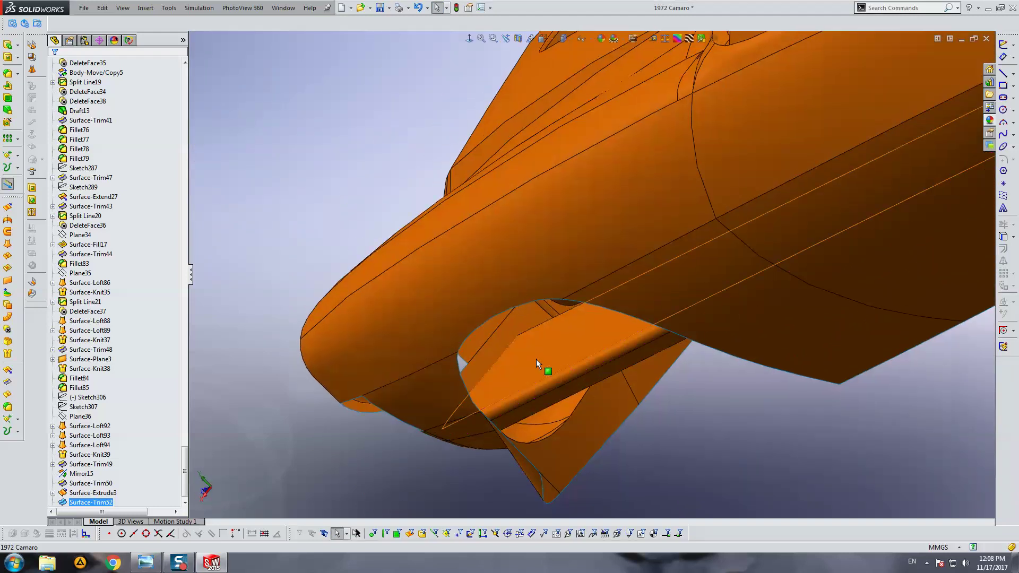
Step: Start a sketch on the strip face and create intersection curves from three faces
{"action": "left_click", "coordinate": [535, 359]}
{"action": "left_click", "coordinate": [1003, 45]}
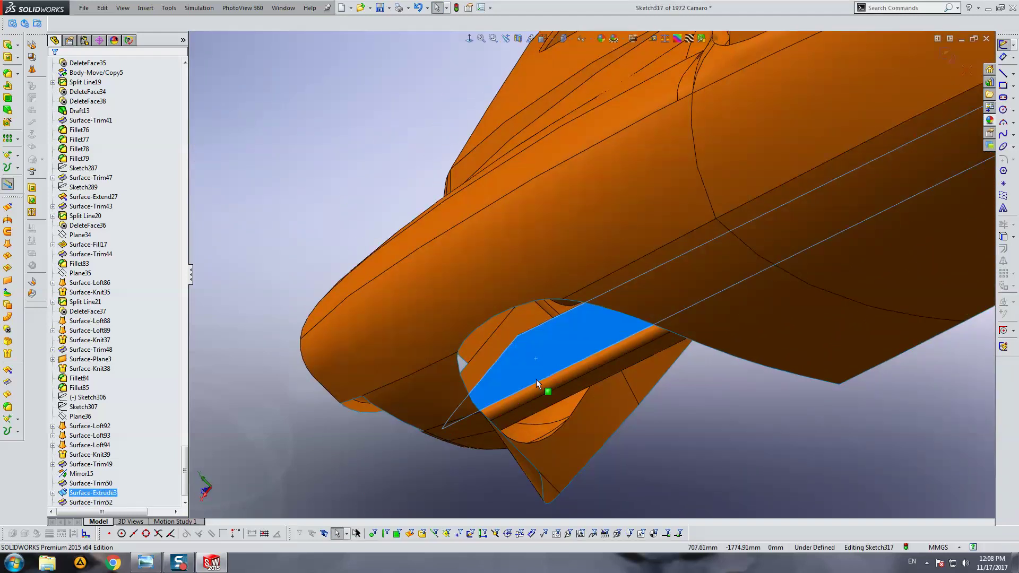
{"action": "key", "text": "Escape"}
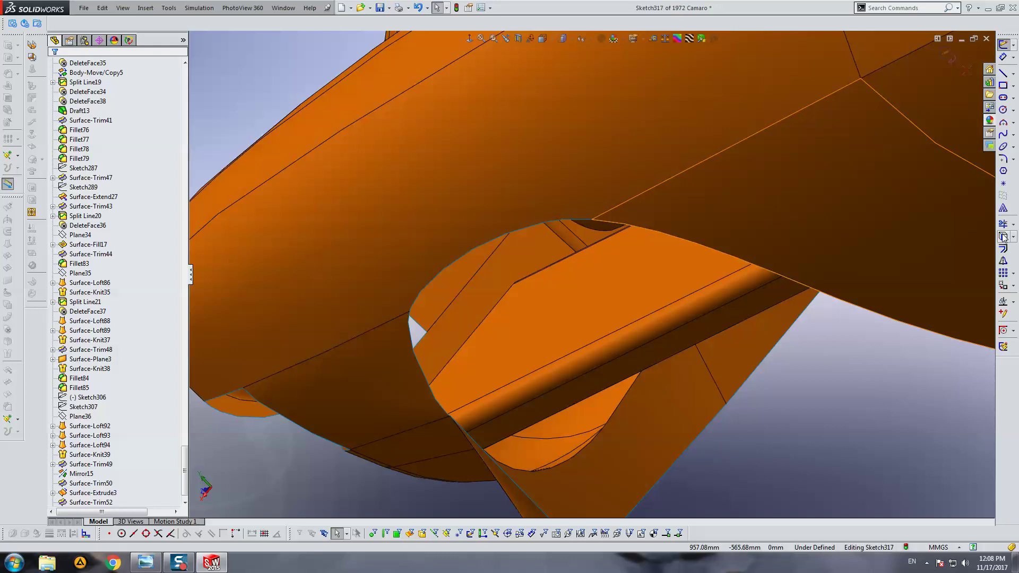
{"action": "left_click", "coordinate": [1014, 237]}
{"action": "left_click", "coordinate": [950, 246]}
{"action": "left_click", "coordinate": [486, 312]}
{"action": "middle_click_drag", "start_coordinate": [485, 312], "coordinate": [496, 382]}
{"action": "left_click", "coordinate": [448, 406]}
{"action": "middle_click_drag", "start_coordinate": [424, 407], "coordinate": [571, 357]}
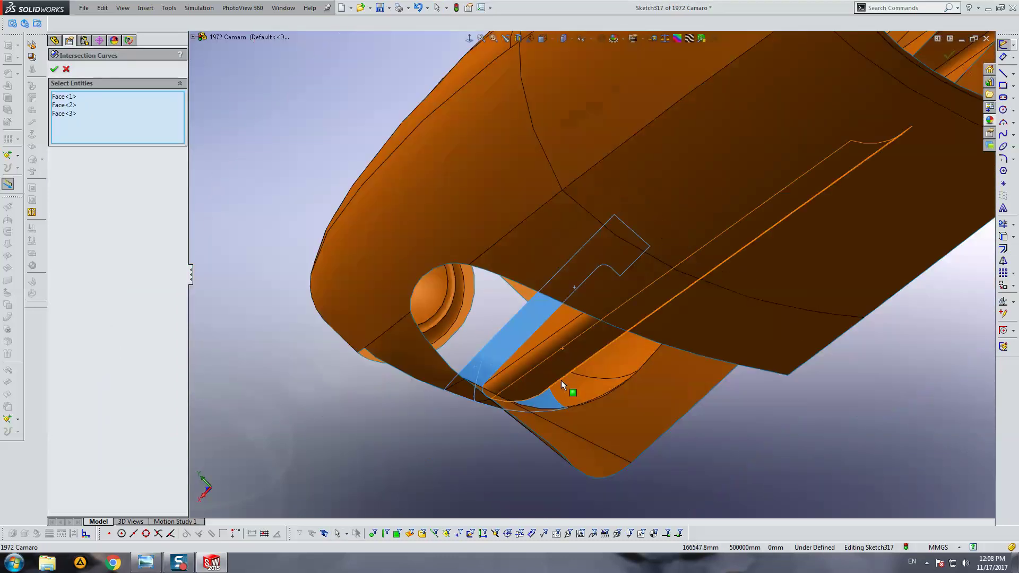
{"action": "key", "text": "Escape"}
{"action": "mouse_move", "coordinate": [547, 348]}
{"action": "middle_mouse_down"}
{"action": "mouse_move", "coordinate": [591, 351]}
{"action": "mouse_move", "coordinate": [586, 380]}
{"action": "middle_mouse_up"}
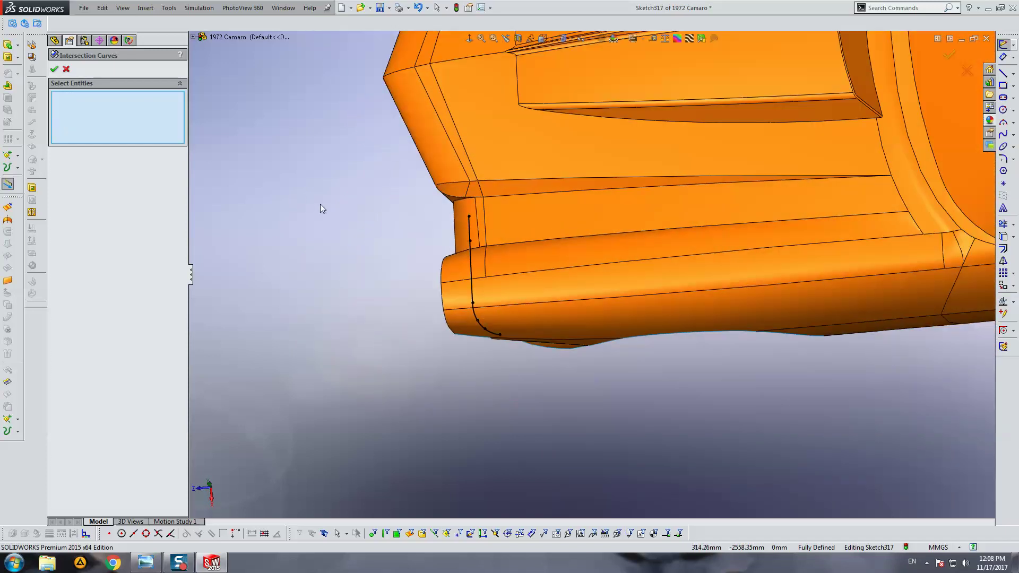
{"action": "key", "text": "Escape"}
Step: Convert the intersection lines and splines to construction geometry and exit Sketch317
{"action": "middle_click_drag", "start_coordinate": [202, 43], "coordinate": [442, 112]}
{"action": "key", "text": "ctrl+8"}
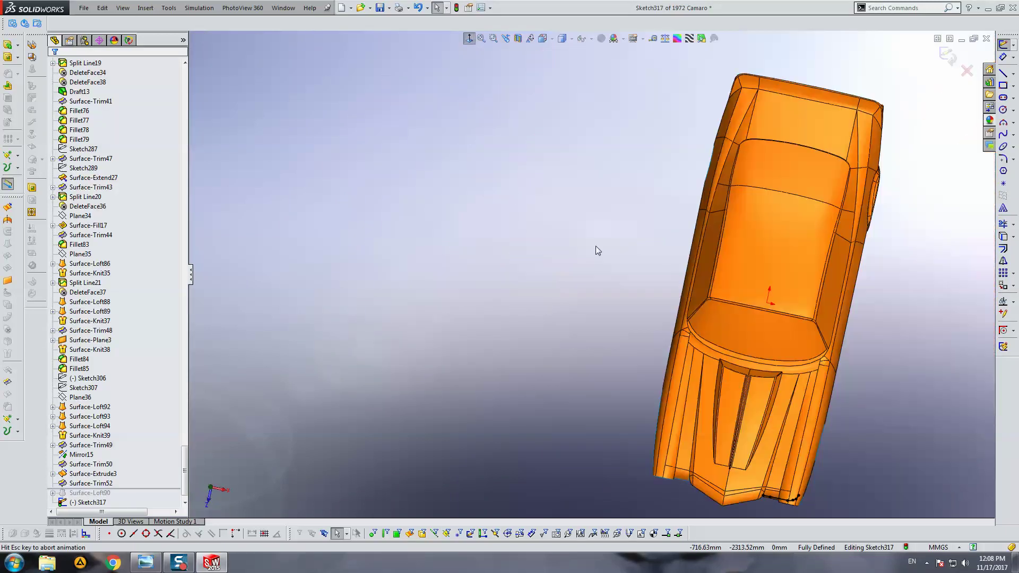
{"action": "scroll", "coordinate": [594, 449], "scroll_direction": "down", "scroll_amount": 5}
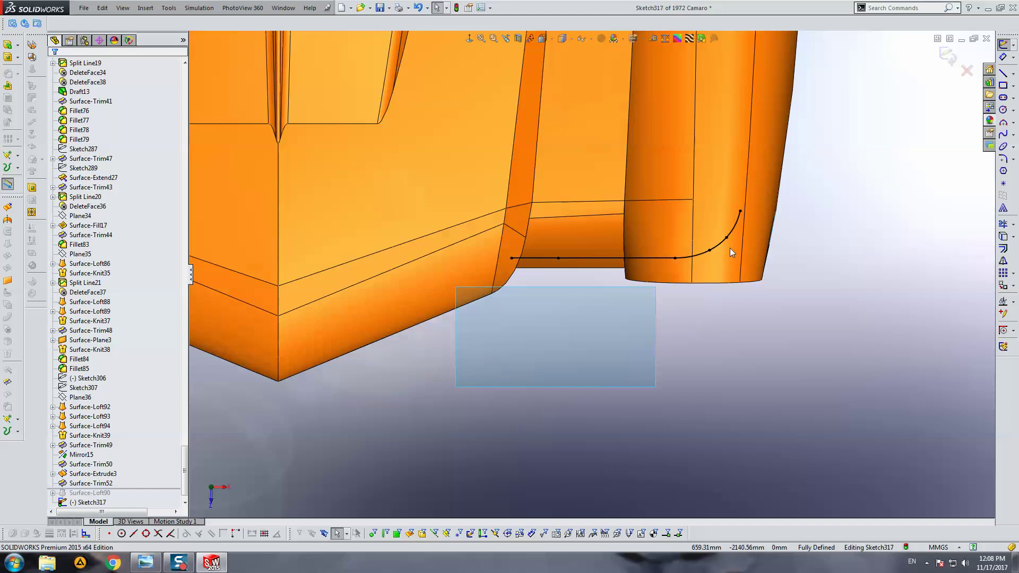
{"action": "left_click_drag", "start_coordinate": [731, 252], "coordinate": [756, 186]}
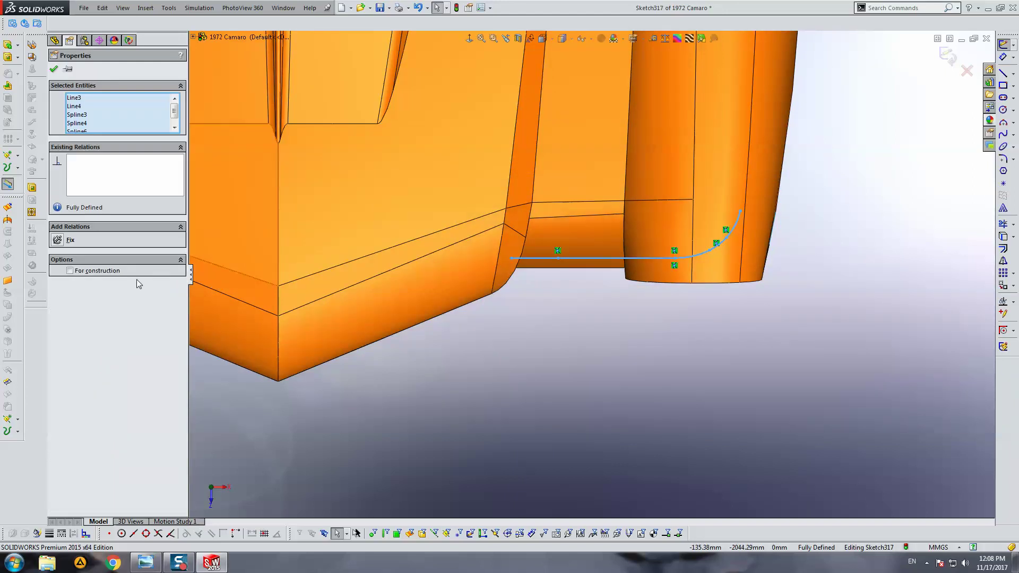
{"action": "left_click", "coordinate": [78, 275]}
{"action": "left_click", "coordinate": [595, 335]}
{"action": "mouse_move", "coordinate": [506, 309]}
{"action": "middle_mouse_down"}
{"action": "mouse_move", "coordinate": [500, 205]}
{"action": "mouse_move", "coordinate": [462, 166]}
{"action": "mouse_move", "coordinate": [496, 161]}
{"action": "mouse_move", "coordinate": [493, 202]}
{"action": "middle_mouse_up"}
{"action": "left_click", "coordinate": [468, 42]}
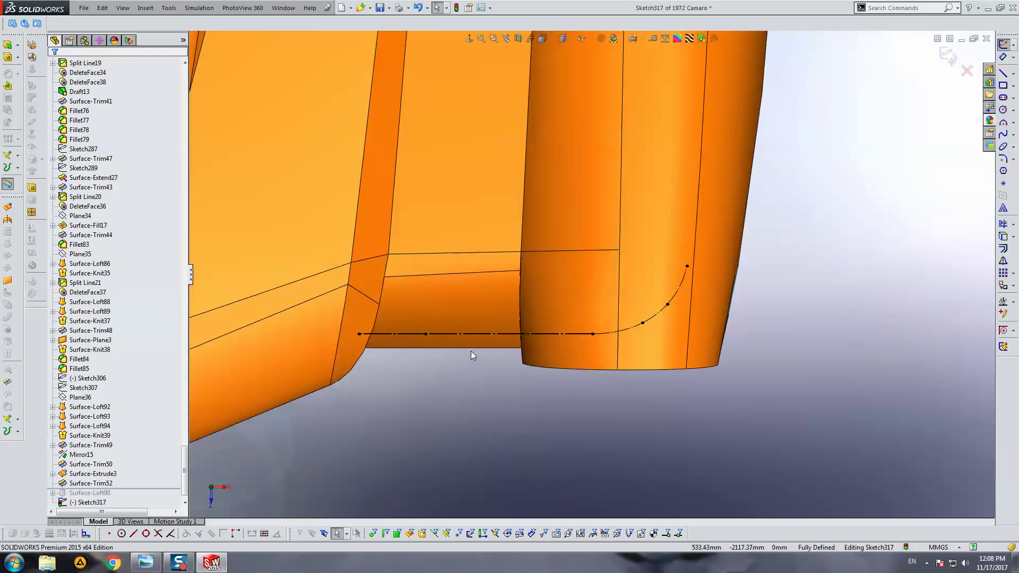
{"action": "left_click", "coordinate": [948, 56]}
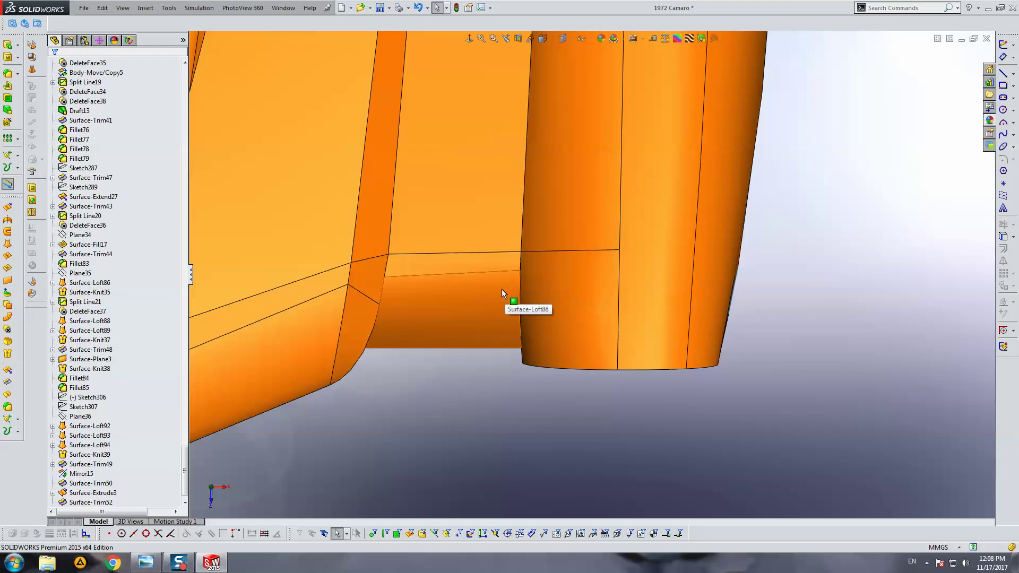
Step: Show sketches again and start Sketch318 on the extruded strip face, viewed normal
{"action": "scroll", "coordinate": [515, 294], "scroll_direction": "up", "scroll_amount": 3}
{"action": "scroll", "coordinate": [159, 435], "scroll_direction": "down", "scroll_amount": 1}
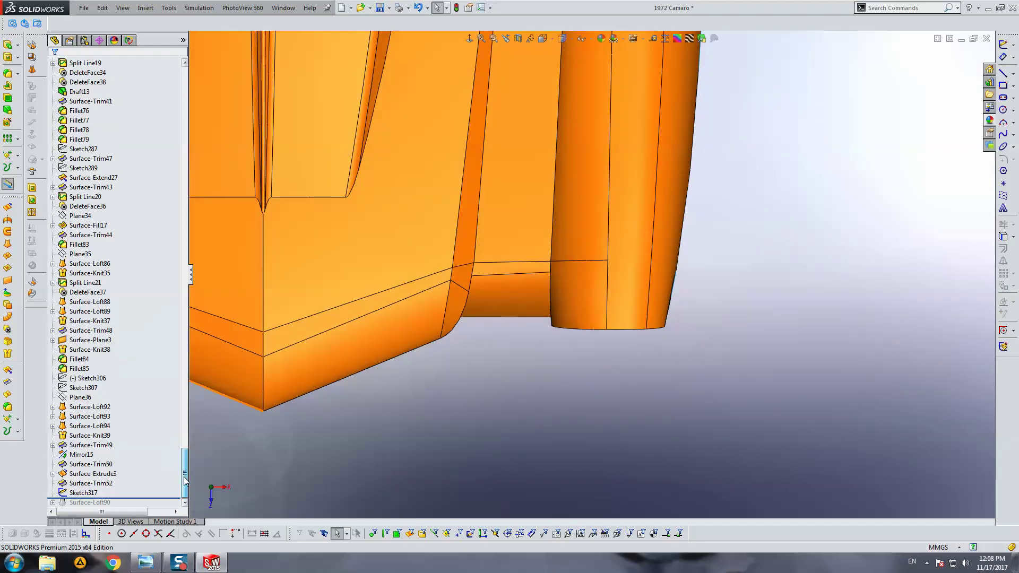
{"action": "left_click", "coordinate": [122, 9]}
{"action": "left_click", "coordinate": [142, 170]}
{"action": "mouse_move", "coordinate": [654, 298]}
{"action": "middle_mouse_down"}
{"action": "mouse_move", "coordinate": [563, 324]}
{"action": "mouse_move", "coordinate": [762, 143]}
{"action": "middle_mouse_up"}
{"action": "left_click", "coordinate": [784, 104]}
{"action": "left_click", "coordinate": [815, 63]}
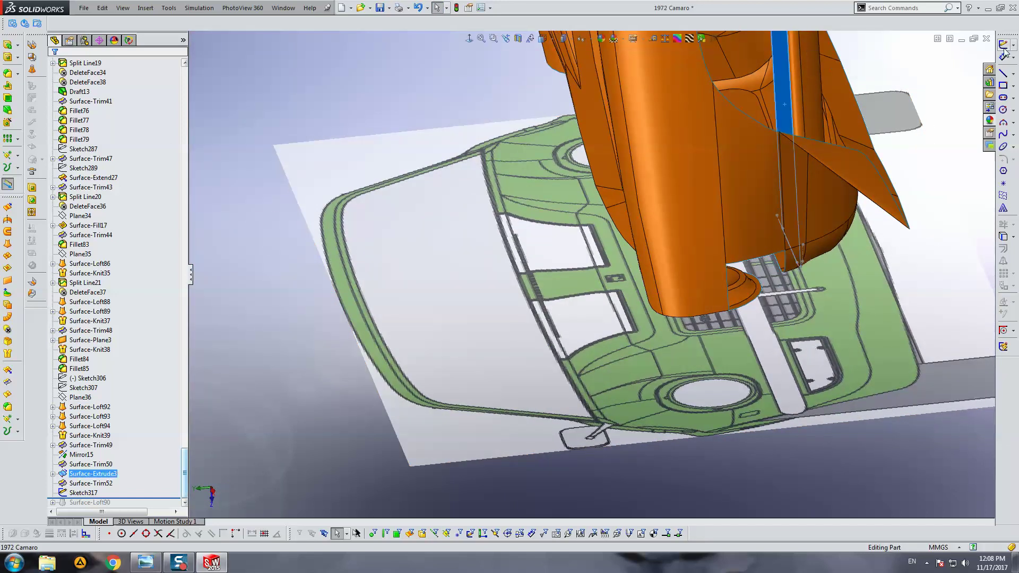
{"action": "key", "text": "ctrl+8"}
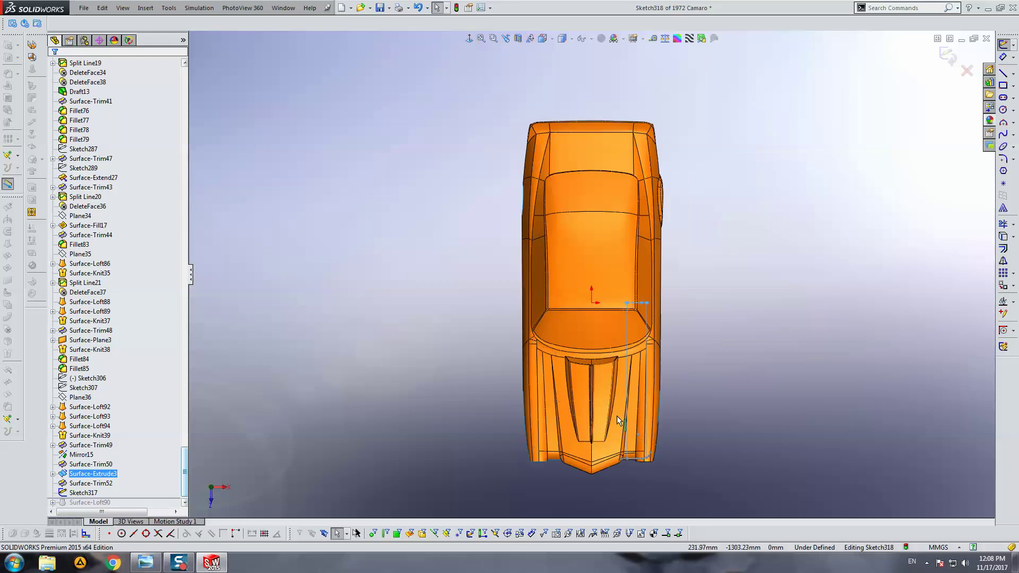
Step: Draw a horizontal line starting from the existing endpoint
{"action": "scroll", "coordinate": [570, 382], "scroll_direction": "down", "scroll_amount": 5}
{"action": "scroll", "coordinate": [571, 382], "scroll_direction": "down", "scroll_amount": 4}
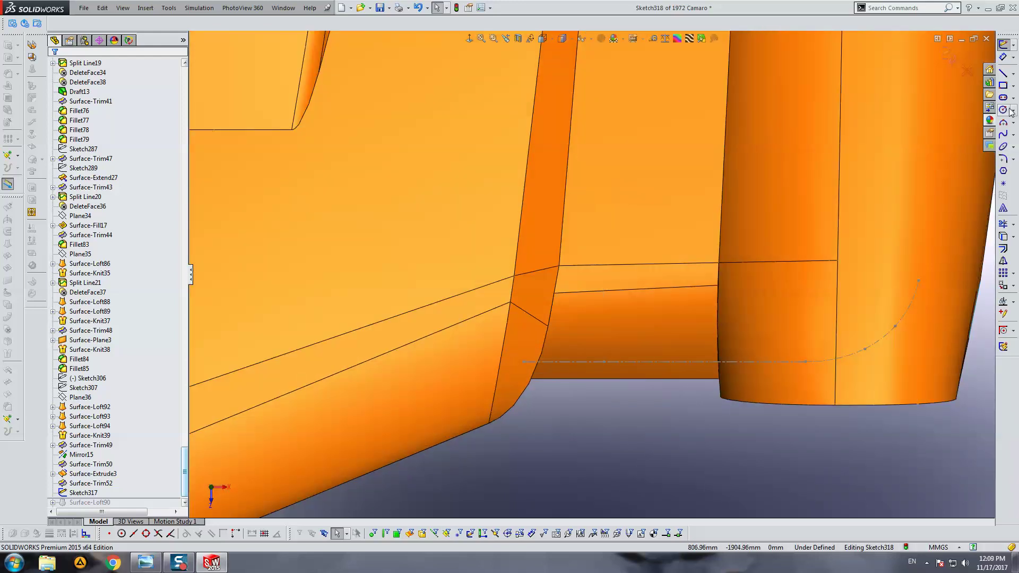
{"action": "left_click", "coordinate": [1004, 73]}
{"action": "left_click", "coordinate": [523, 362]}
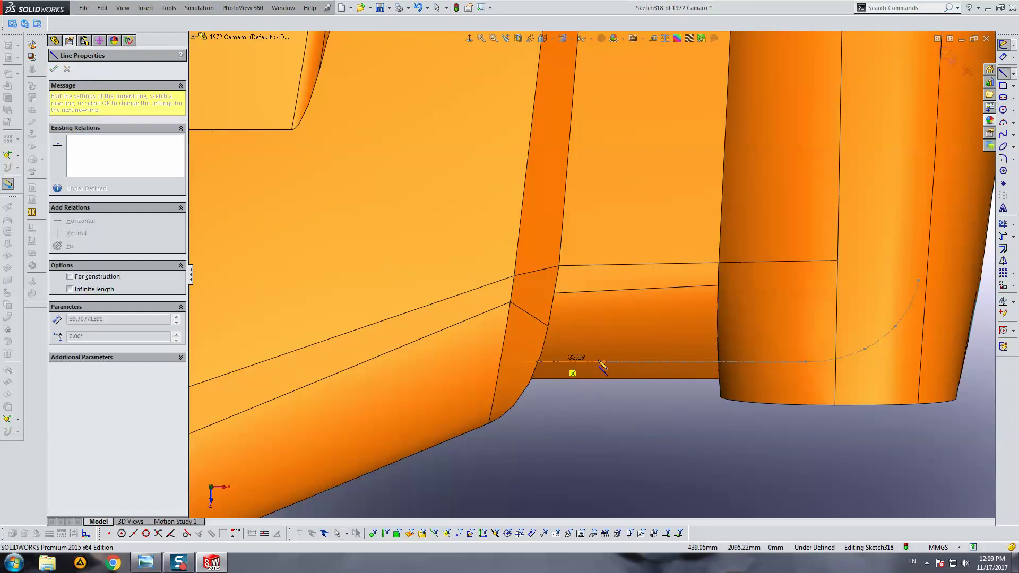
{"action": "left_click", "coordinate": [881, 361]}
{"action": "key", "text": "Escape"}
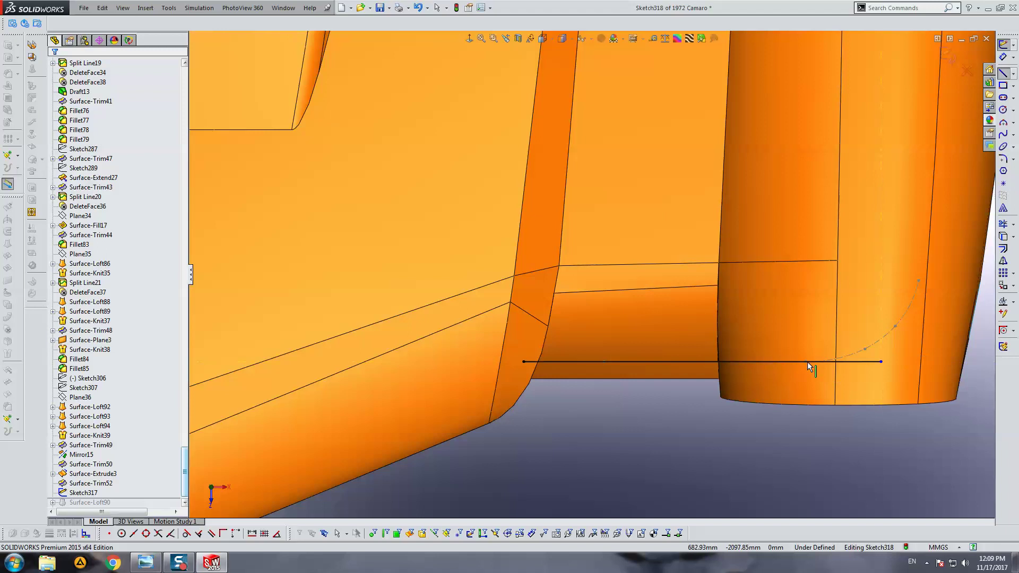
{"action": "middle_click_drag", "start_coordinate": [816, 365], "coordinate": [540, 285], "text": "ctrl"}
{"action": "scroll", "coordinate": [623, 259], "scroll_direction": "down", "scroll_amount": 2}
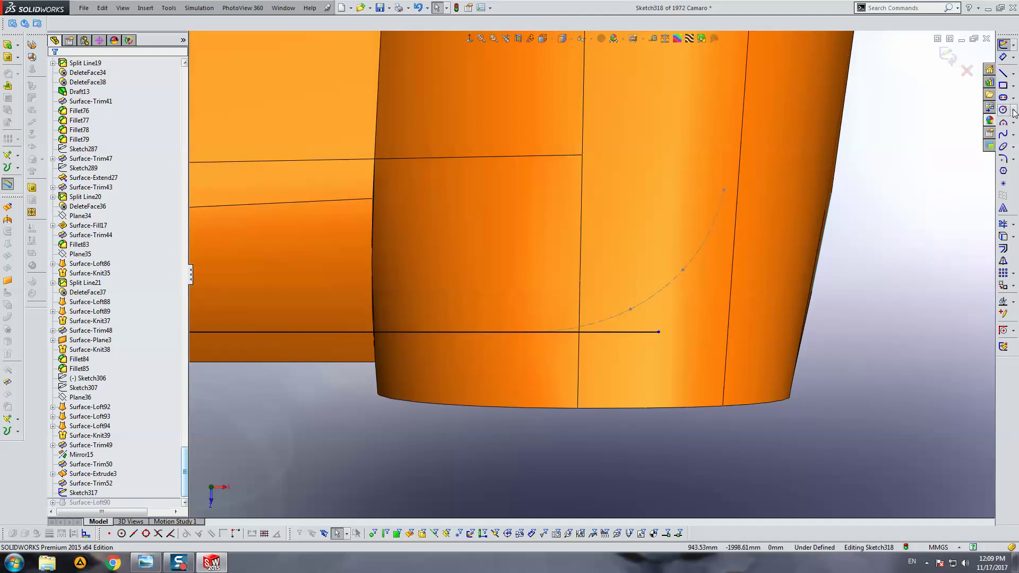
Step: Add a 3-point arc from the line's end along the pillar
{"action": "left_click", "coordinate": [1004, 121]}
{"action": "left_click", "coordinate": [658, 331]}
{"action": "left_click", "coordinate": [703, 127]}
{"action": "left_click", "coordinate": [714, 212]}
{"action": "key", "text": "Escape"}
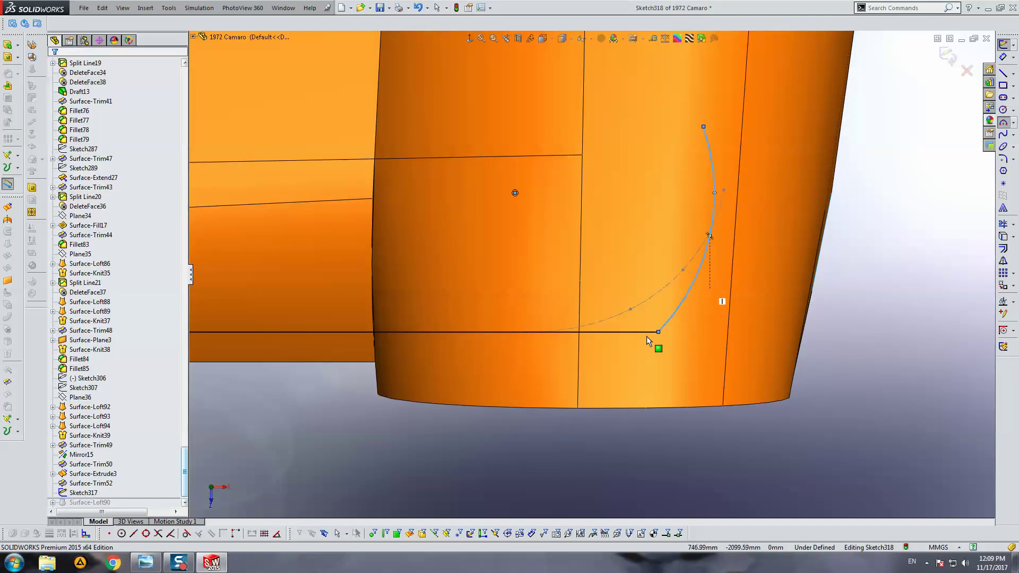
{"action": "left_click_drag", "start_coordinate": [658, 345], "coordinate": [350, 320]}
Step: Make the arc tangent to the line and its endpoint coincident with the arc
{"action": "left_click", "coordinate": [75, 240]}
{"action": "key", "text": "Escape"}
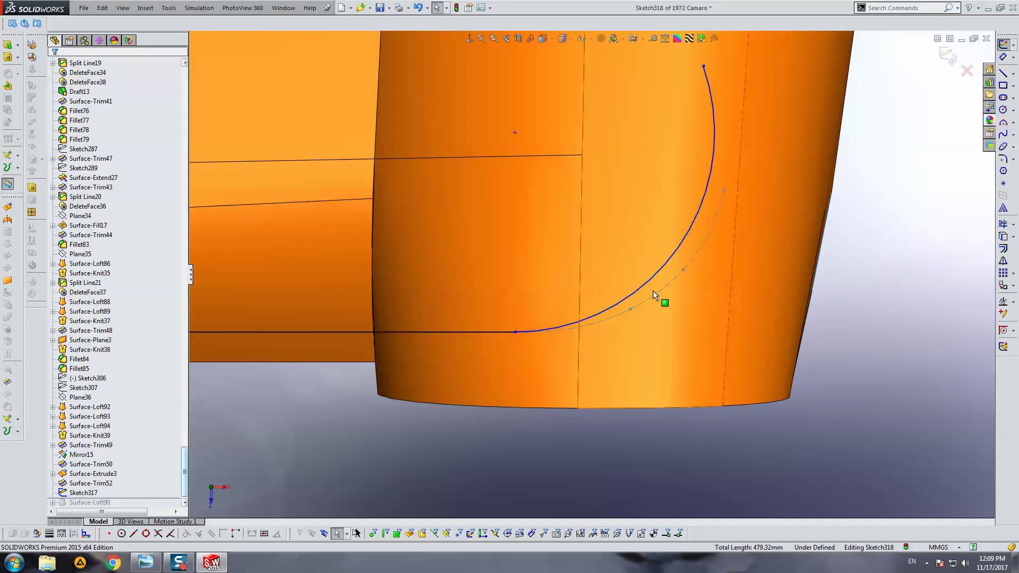
{"action": "left_click", "coordinate": [683, 270]}
{"action": "left_click", "coordinate": [669, 258], "text": "ctrl"}
{"action": "left_click", "coordinate": [81, 265]}
{"action": "key", "text": "Escape"}
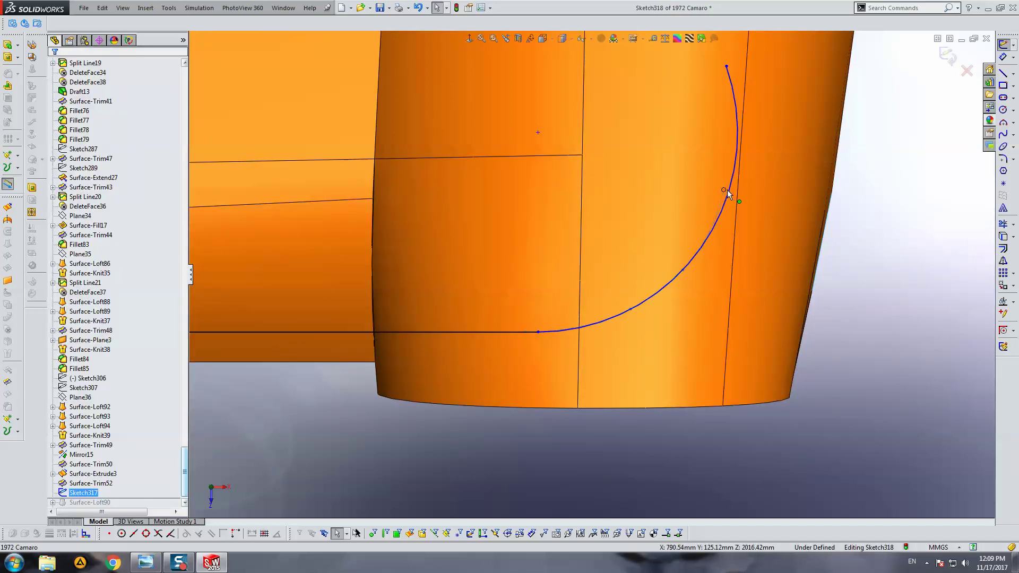
{"action": "left_click", "coordinate": [732, 192]}
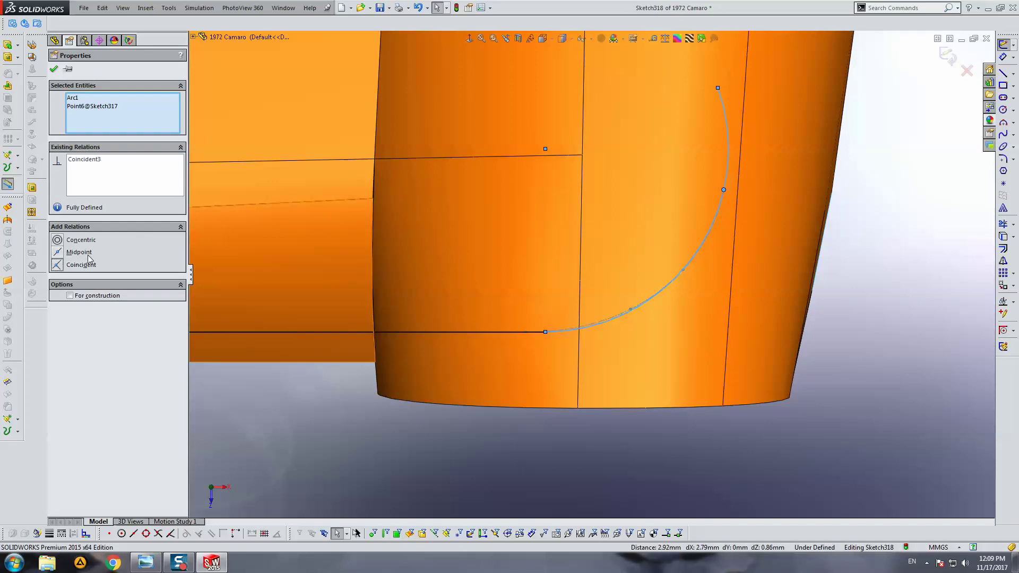
{"action": "key", "text": "Escape"}
Step: Offset the connected line and arc by 10 mm
{"action": "middle_click_drag", "start_coordinate": [619, 252], "coordinate": [653, 242]}
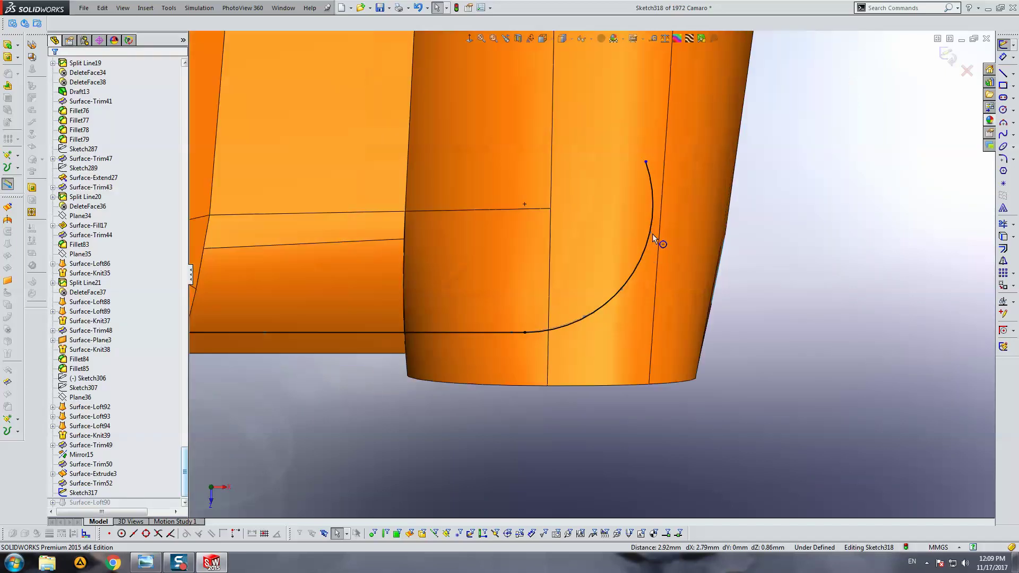
{"action": "left_click", "coordinate": [651, 182]}
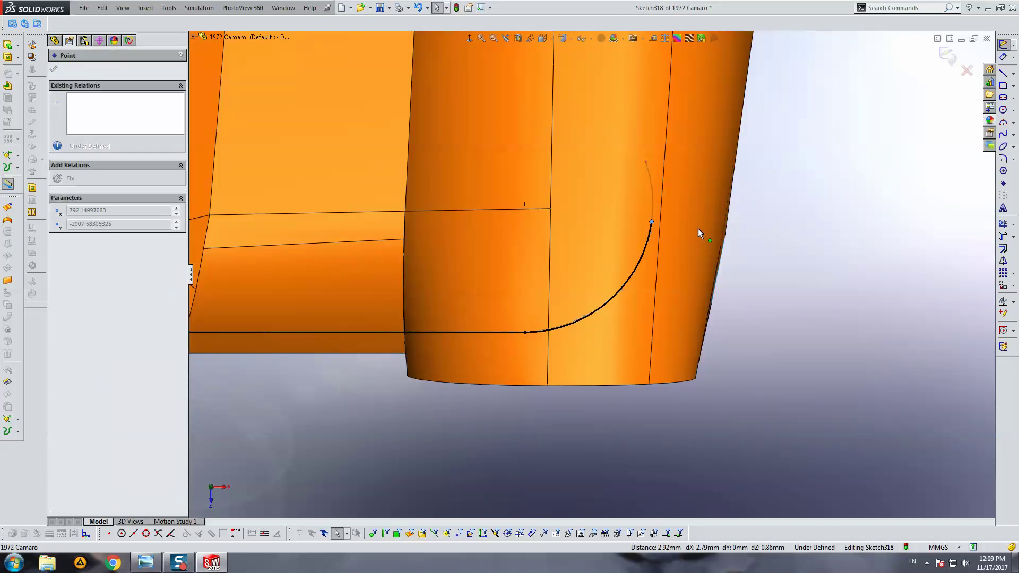
{"action": "scroll", "coordinate": [591, 275], "scroll_direction": "up", "scroll_amount": 5}
{"action": "left_click", "coordinate": [411, 386]}
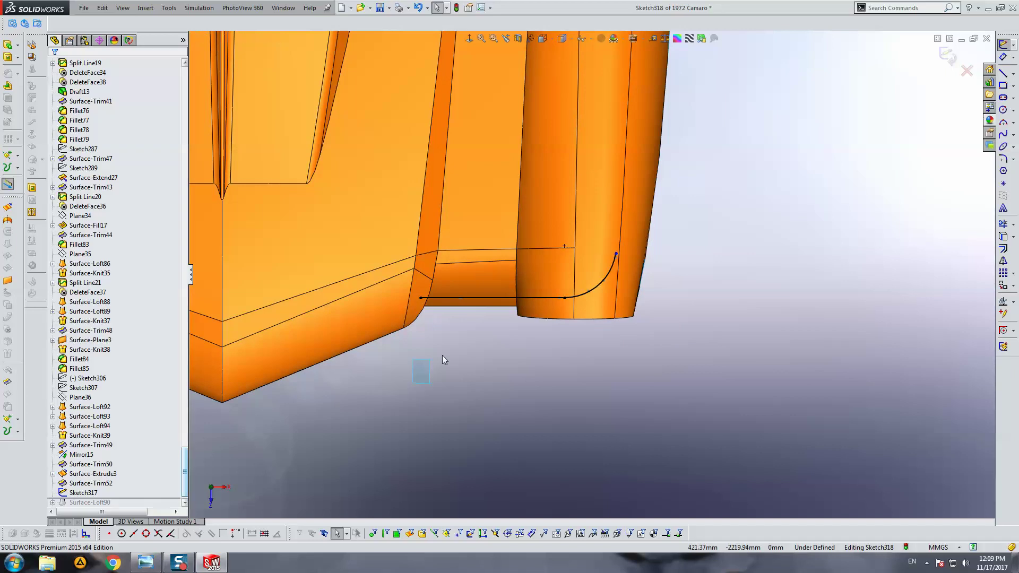
{"action": "left_click_drag", "start_coordinate": [441, 355], "coordinate": [683, 232]}
{"action": "left_click", "coordinate": [1003, 249]}
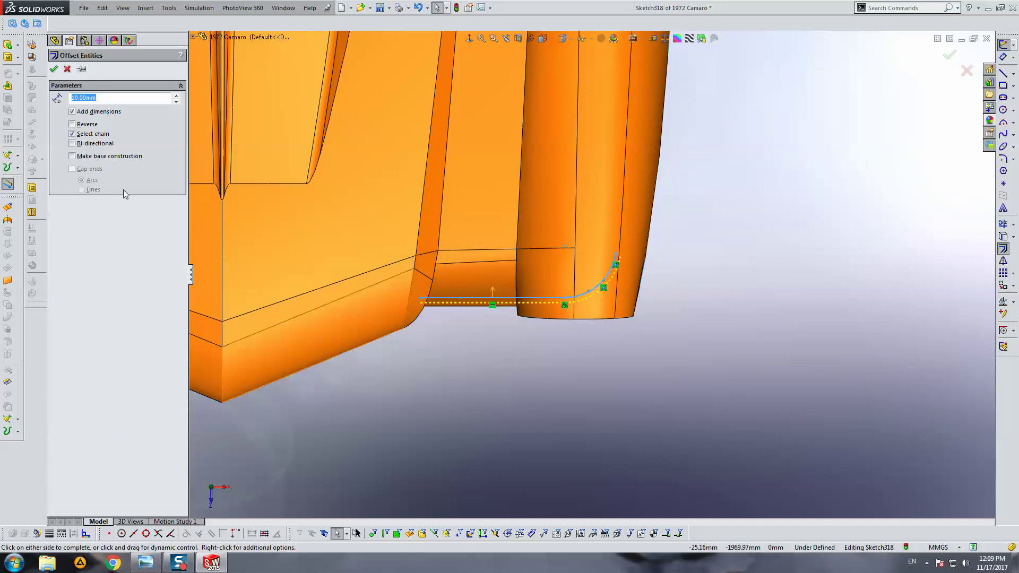
{"action": "left_click", "coordinate": [53, 69]}
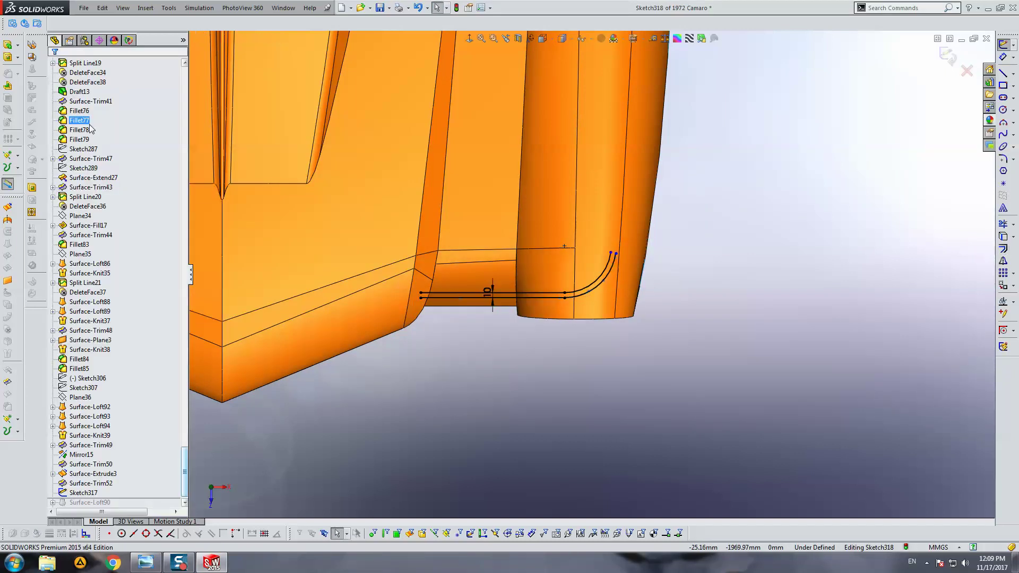
{"action": "scroll", "coordinate": [486, 271], "scroll_direction": "down", "scroll_amount": 3}
{"action": "right_click", "coordinate": [473, 285]}
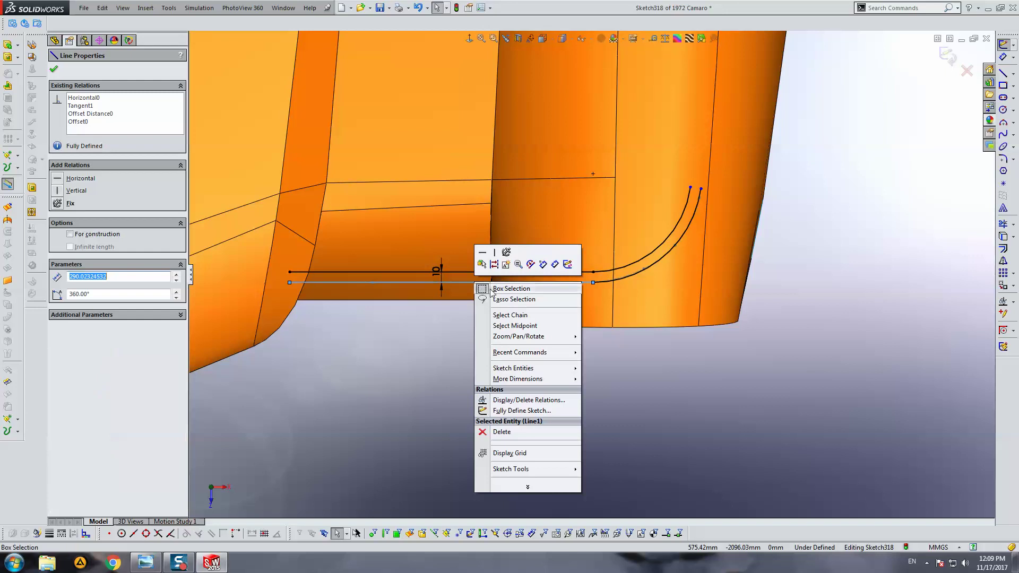
{"action": "left_click", "coordinate": [499, 290]}
{"action": "left_click", "coordinate": [664, 348]}
{"action": "scroll", "coordinate": [664, 348], "scroll_direction": "up", "scroll_amount": 3}
{"action": "mouse_move", "coordinate": [604, 343]}
{"action": "middle_mouse_down"}
{"action": "mouse_move", "coordinate": [409, 282]}
{"action": "mouse_move", "coordinate": [701, 403]}
{"action": "middle_mouse_up"}
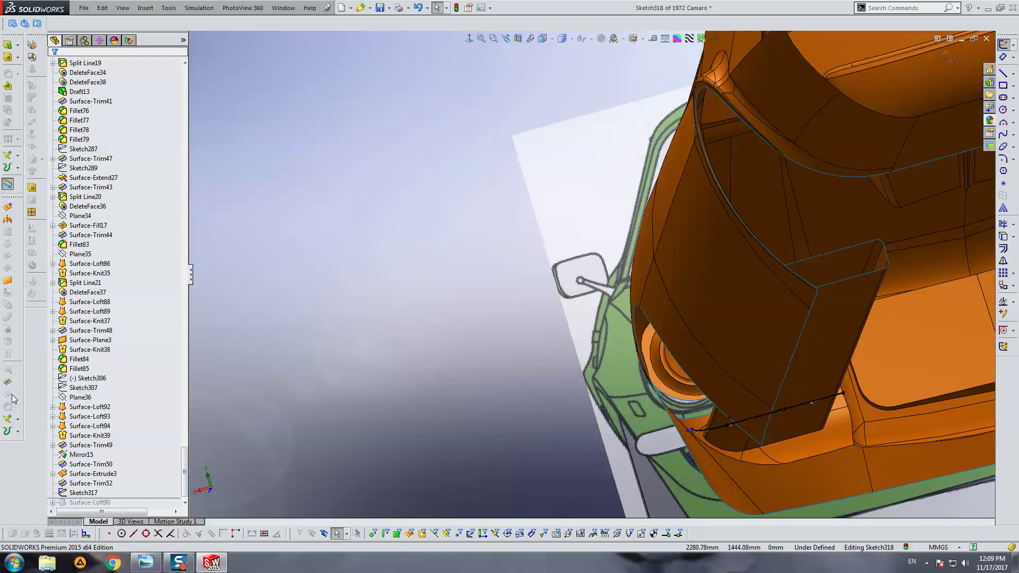
Step: Extrude Sketch318 into Surface-Extrude4, ending Up To Vertex at a chosen body vertex
{"action": "left_click", "coordinate": [8, 208]}
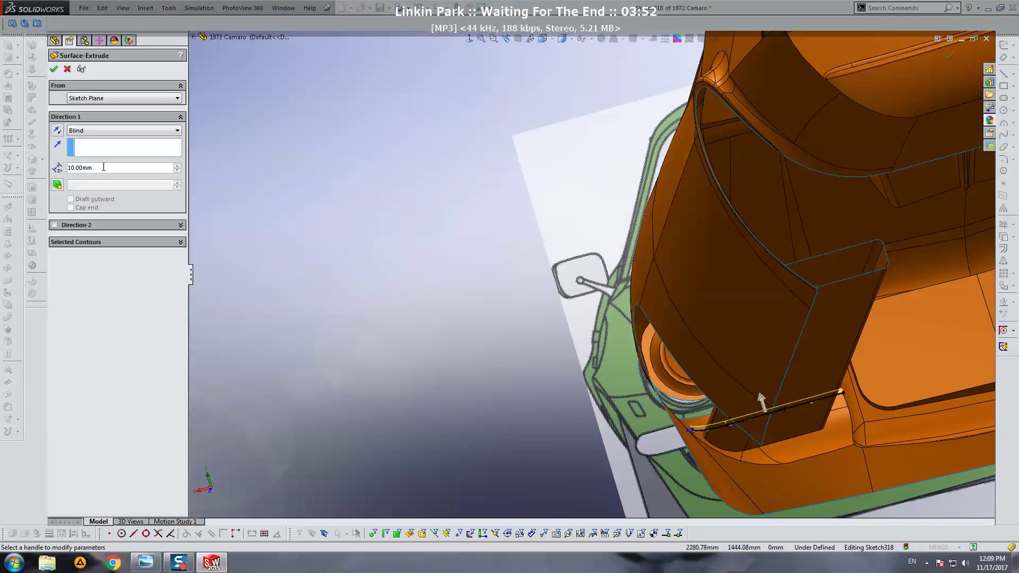
{"action": "left_click", "coordinate": [106, 133]}
{"action": "left_click", "coordinate": [106, 165]}
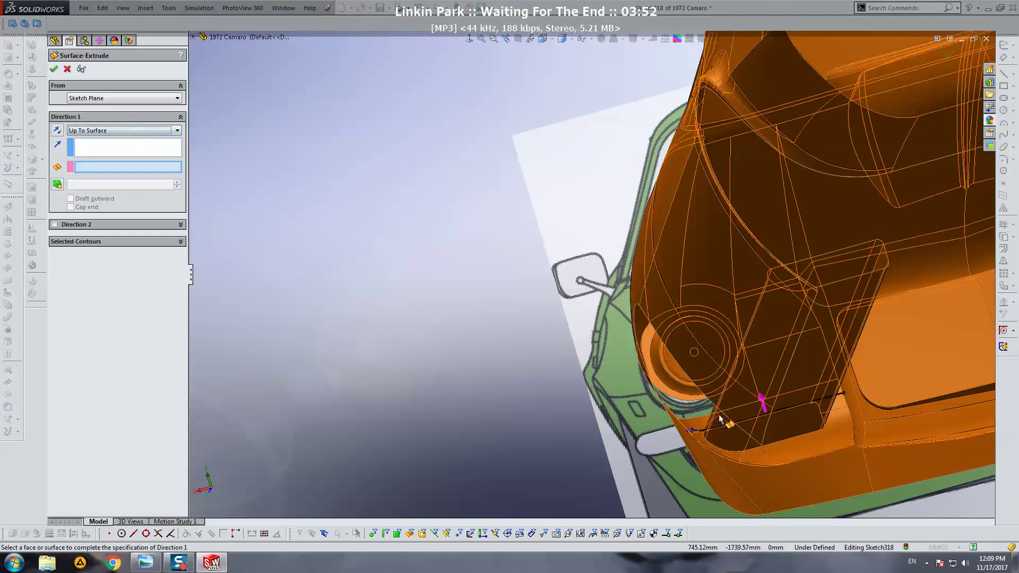
{"action": "left_click", "coordinate": [822, 421]}
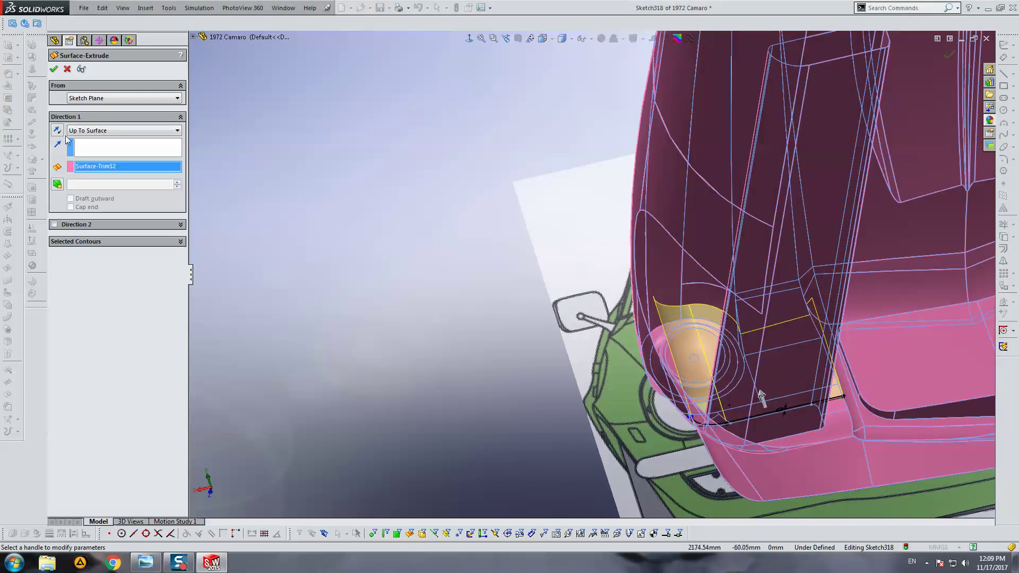
{"action": "mouse_move", "coordinate": [822, 420]}
{"action": "middle_mouse_down"}
{"action": "mouse_move", "coordinate": [694, 348]}
{"action": "mouse_move", "coordinate": [953, 367]}
{"action": "middle_mouse_up"}
{"action": "scroll", "coordinate": [954, 366], "scroll_direction": "down", "scroll_amount": 5}
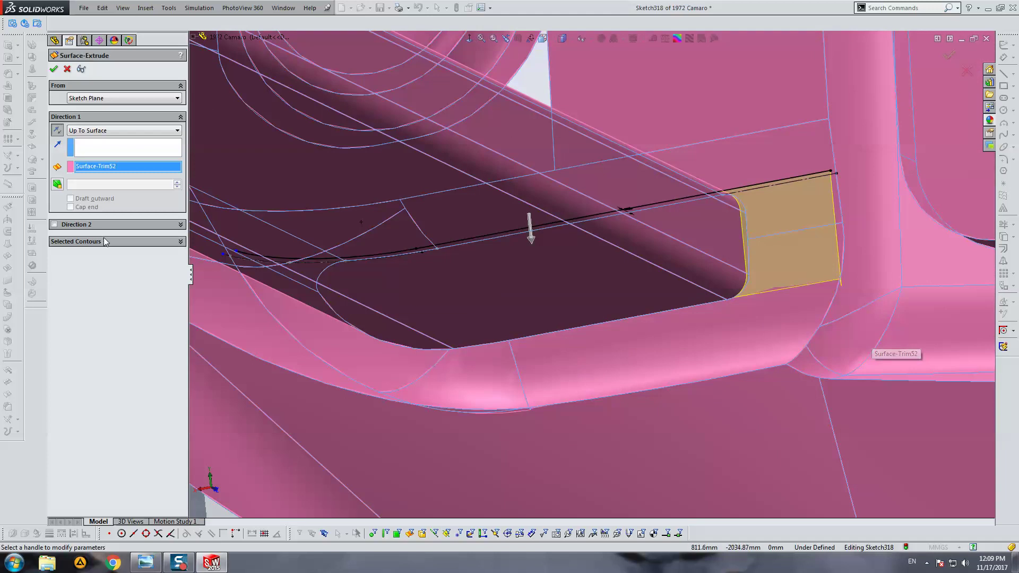
{"action": "left_click", "coordinate": [124, 131]}
{"action": "left_click", "coordinate": [102, 159]}
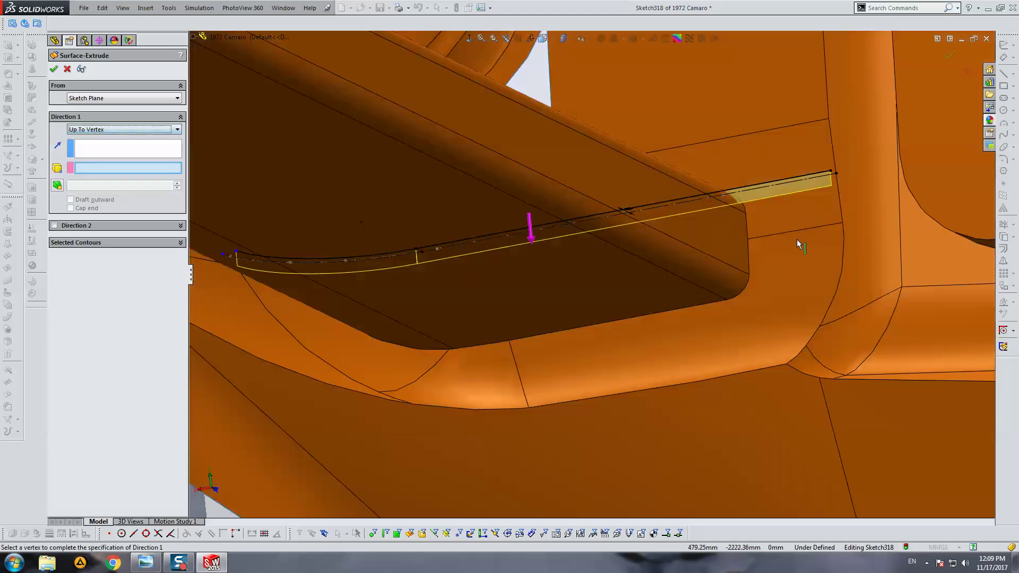
{"action": "left_click", "coordinate": [727, 301]}
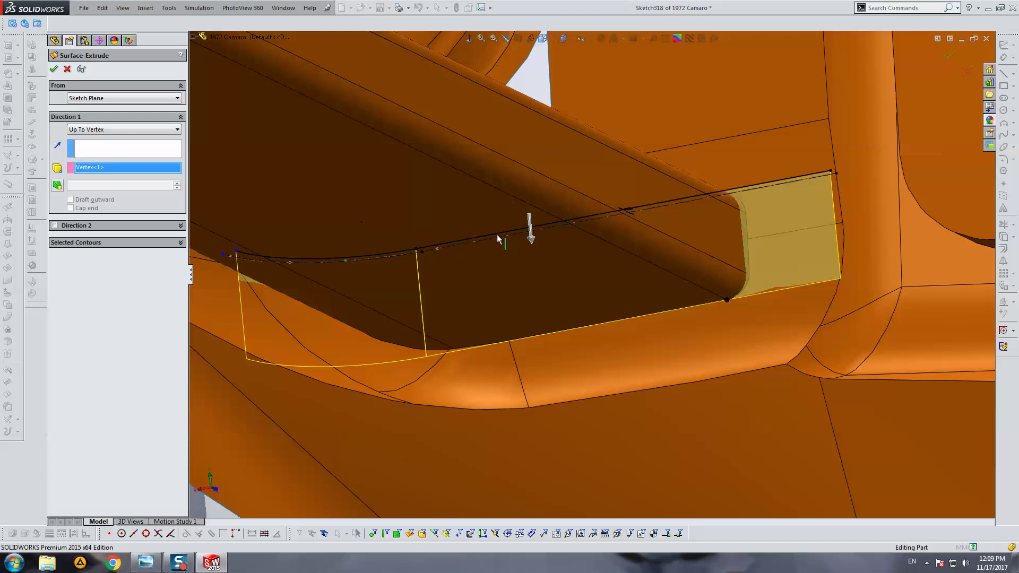
{"action": "key", "text": "Return"}
{"action": "mouse_move", "coordinate": [350, 278]}
{"action": "middle_mouse_down"}
{"action": "mouse_move", "coordinate": [442, 263]}
{"action": "mouse_move", "coordinate": [473, 309]}
{"action": "mouse_move", "coordinate": [505, 300]}
{"action": "mouse_move", "coordinate": [480, 268]}
{"action": "mouse_move", "coordinate": [434, 244]}
{"action": "mouse_move", "coordinate": [405, 284]}
{"action": "mouse_move", "coordinate": [408, 256]}
{"action": "mouse_move", "coordinate": [423, 246]}
{"action": "mouse_move", "coordinate": [501, 273]}
{"action": "mouse_move", "coordinate": [580, 264]}
{"action": "mouse_move", "coordinate": [417, 266]}
{"action": "mouse_move", "coordinate": [439, 269]}
{"action": "mouse_move", "coordinate": [459, 239]}
{"action": "mouse_move", "coordinate": [439, 208]}
{"action": "mouse_move", "coordinate": [427, 230]}
{"action": "mouse_move", "coordinate": [436, 254]}
{"action": "middle_mouse_up"}
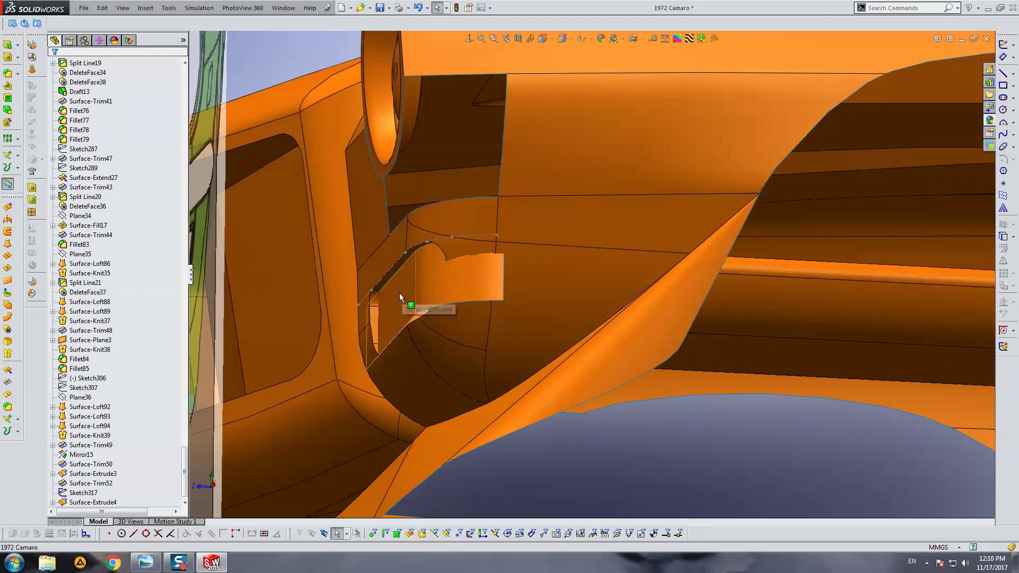
Step: Delete Surface-Extrude4 and Sketch318
{"action": "left_click", "coordinate": [438, 284]}
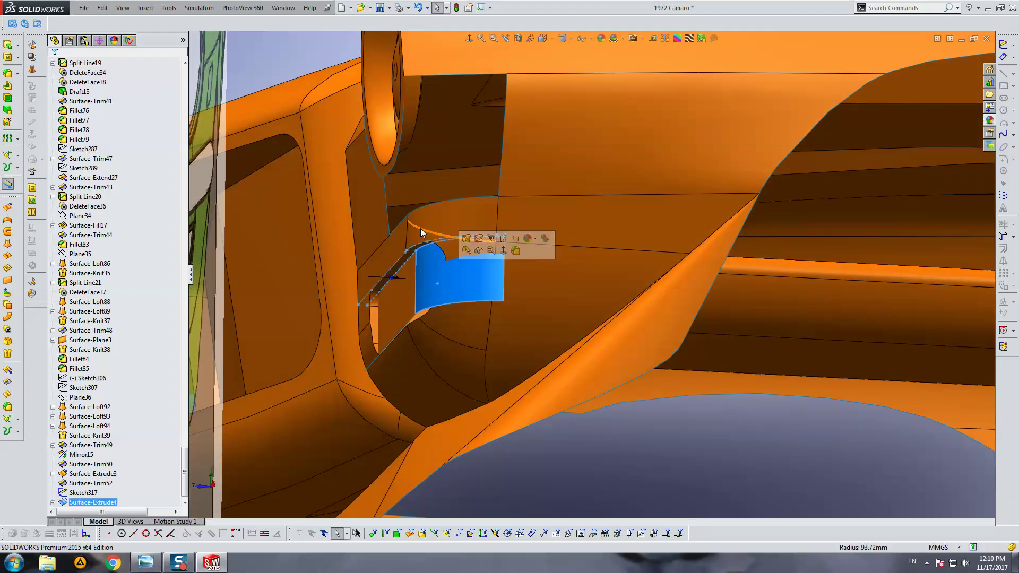
{"action": "left_click", "coordinate": [84, 493]}
{"action": "middle_click_drag", "start_coordinate": [393, 424], "coordinate": [462, 398]}
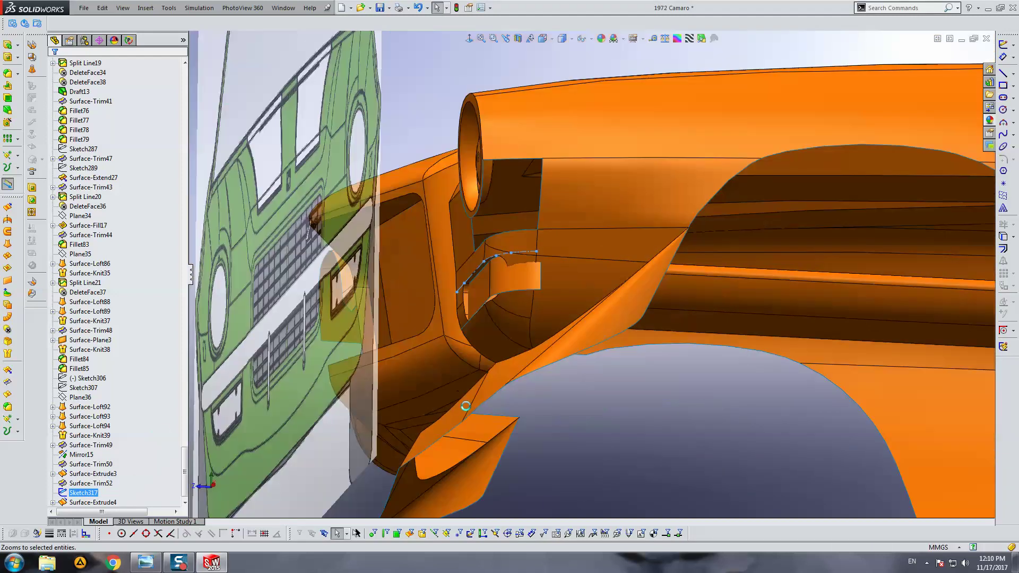
{"action": "left_click_drag", "start_coordinate": [84, 493], "coordinate": [93, 503]}
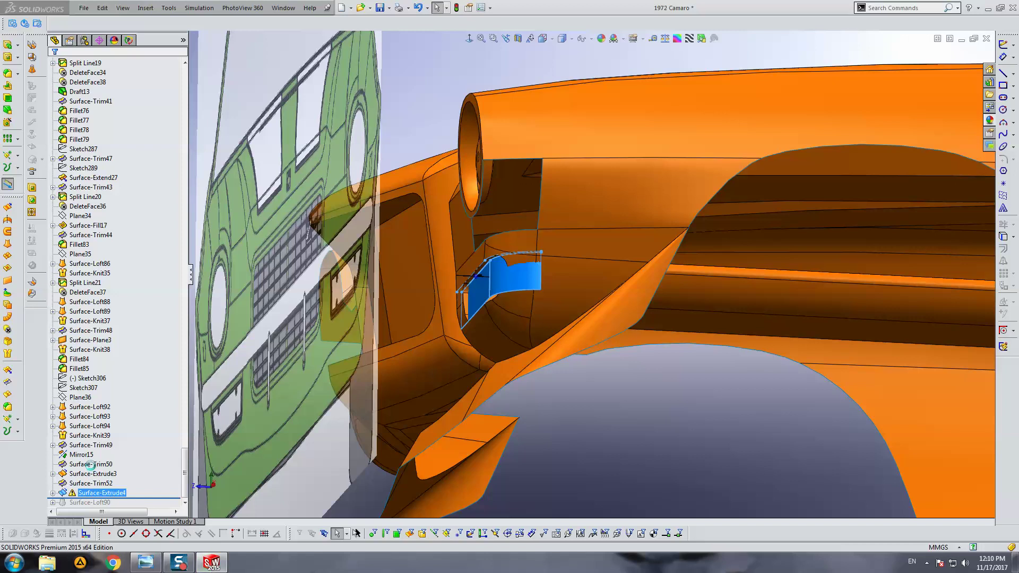
{"action": "key", "text": "ctrl+z"}
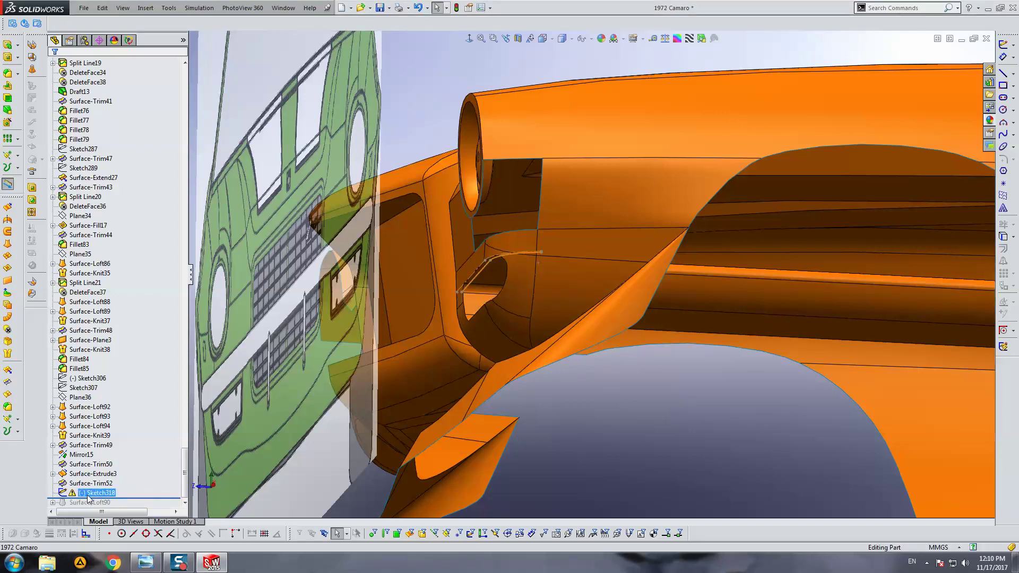
{"action": "key", "text": "Delete"}
{"action": "key", "text": "Return"}
Step: Roll the feature history back to before Surface-Extrude3
{"action": "left_click", "coordinate": [91, 494]}
{"action": "left_click", "coordinate": [93, 483]}
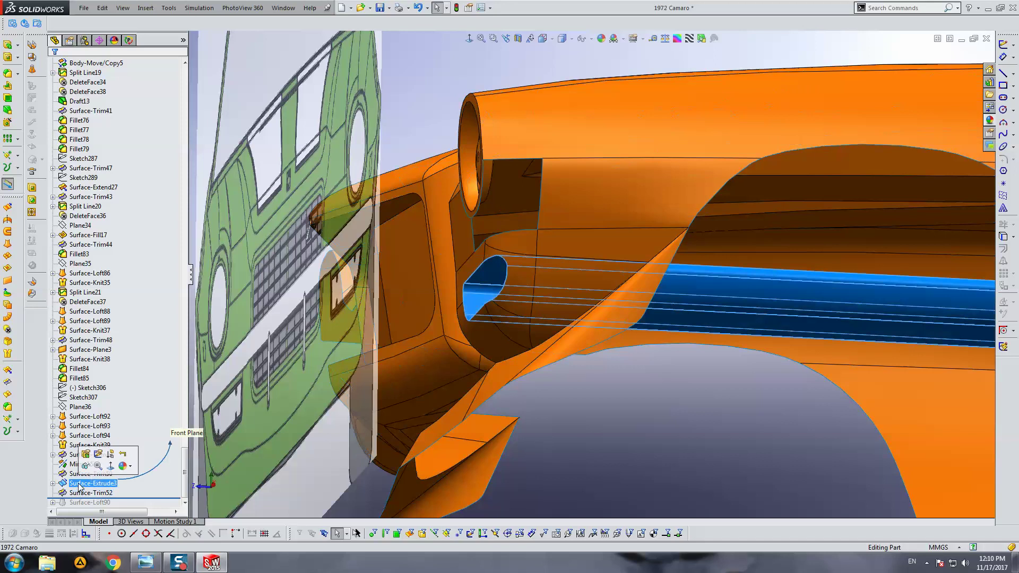
{"action": "left_click", "coordinate": [127, 450]}
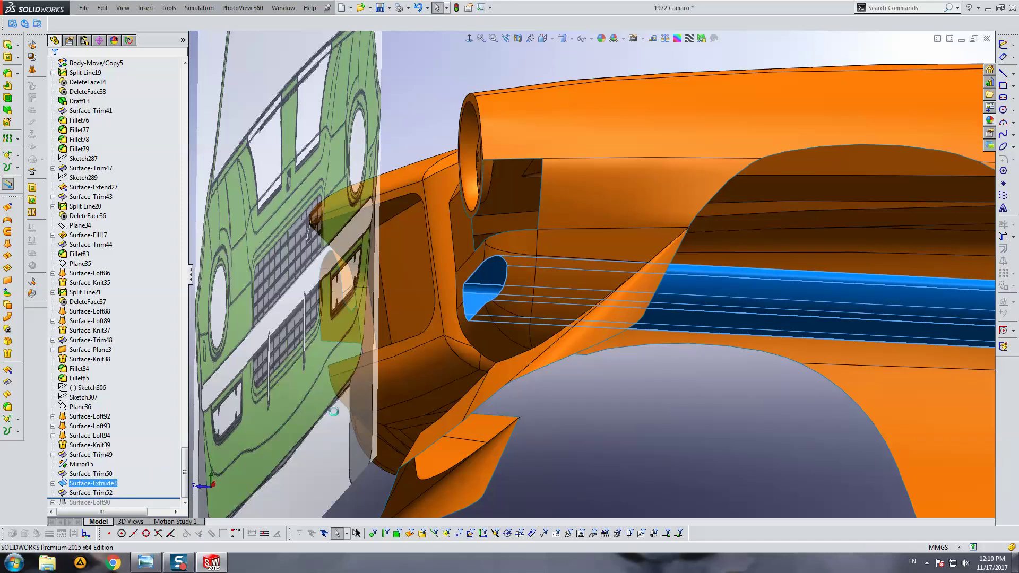
{"action": "left_click", "coordinate": [7, 381]}
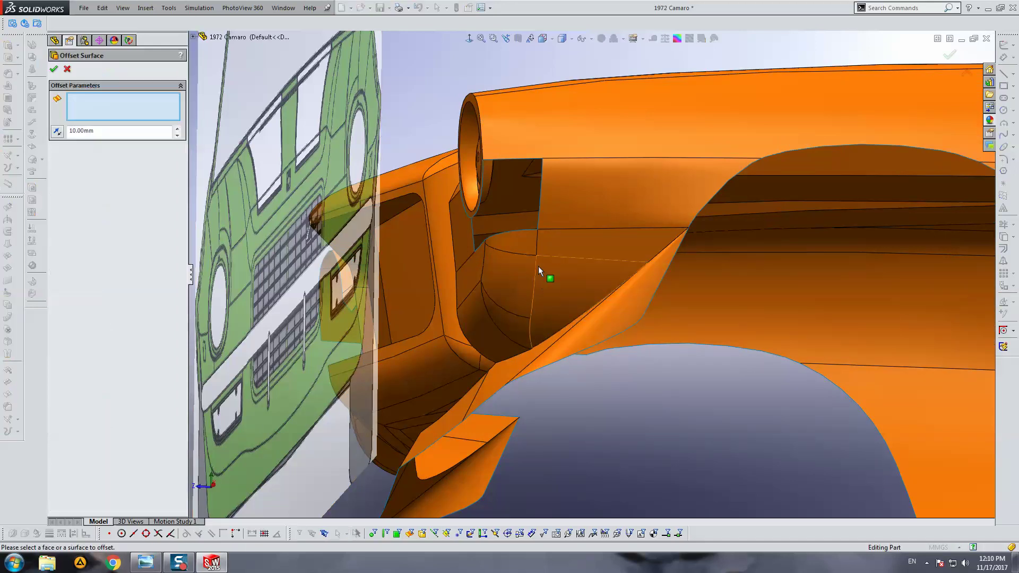
Step: Offset the three recess faces 10 mm as Surface-Offset12, then roll forward through Surface-Trim52
{"action": "scroll", "coordinate": [512, 239], "scroll_direction": "down", "scroll_amount": 2}
{"action": "left_click", "coordinate": [512, 238]}
{"action": "left_click", "coordinate": [505, 289]}
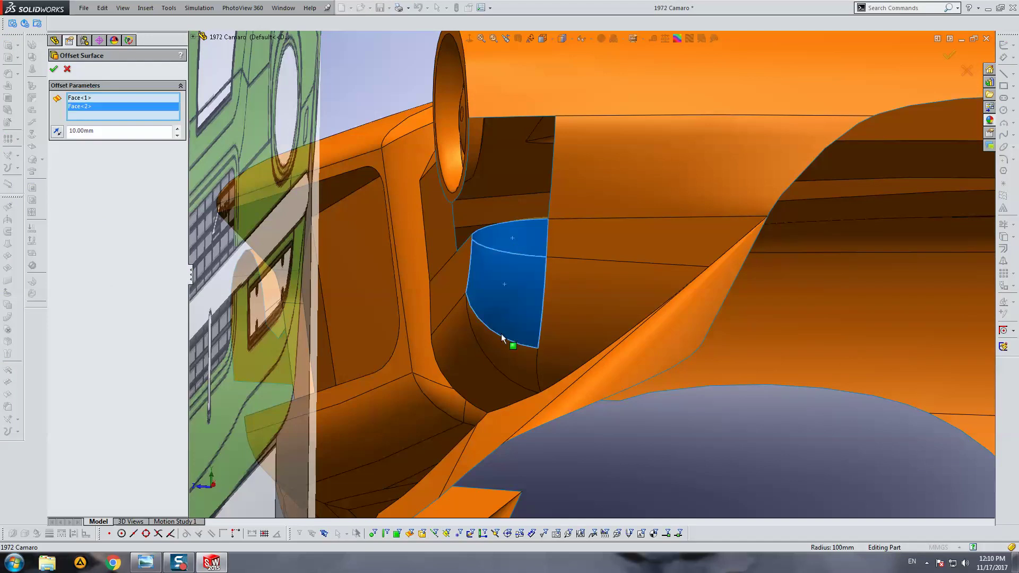
{"action": "left_click", "coordinate": [485, 338]}
{"action": "left_click", "coordinate": [457, 268]}
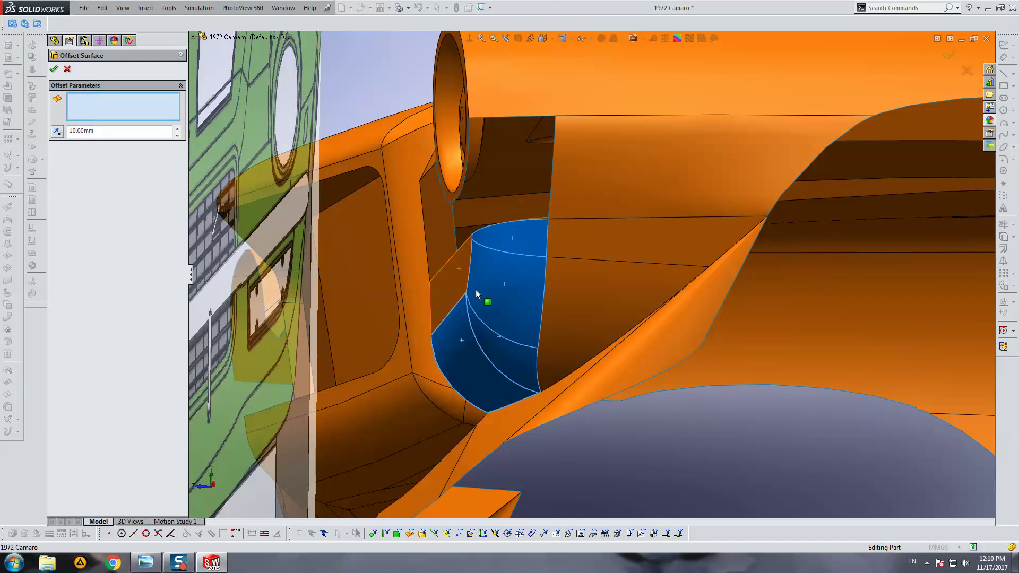
{"action": "mouse_move", "coordinate": [514, 303]}
{"action": "middle_mouse_down"}
{"action": "mouse_move", "coordinate": [496, 365]}
{"action": "mouse_move", "coordinate": [501, 267]}
{"action": "mouse_move", "coordinate": [505, 292]}
{"action": "mouse_move", "coordinate": [528, 283]}
{"action": "mouse_move", "coordinate": [409, 302]}
{"action": "mouse_move", "coordinate": [413, 282]}
{"action": "middle_mouse_up"}
{"action": "scroll", "coordinate": [528, 283], "scroll_direction": "up", "scroll_amount": 5}
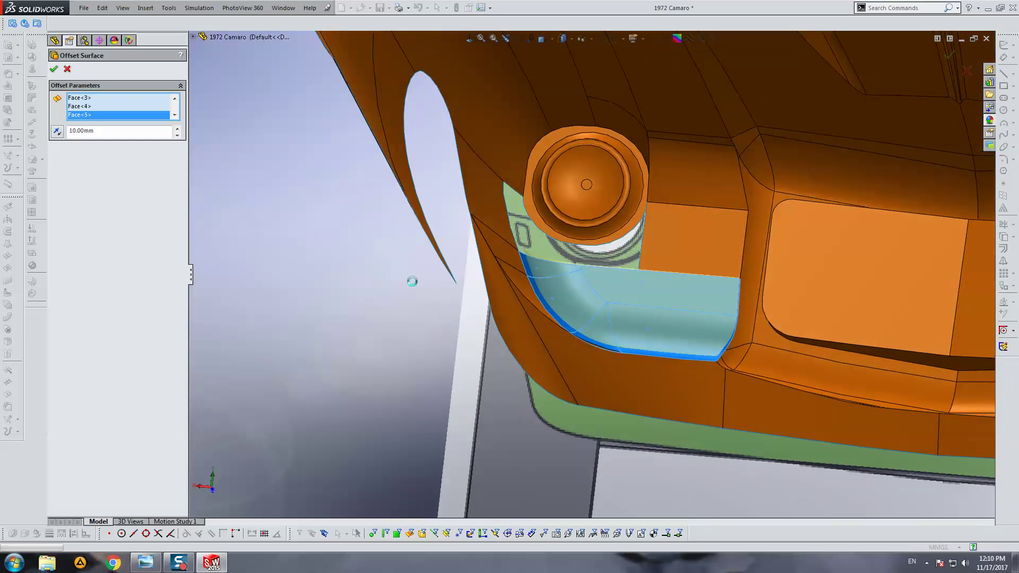
{"action": "scroll", "coordinate": [119, 468], "scroll_direction": "down", "scroll_amount": 1}
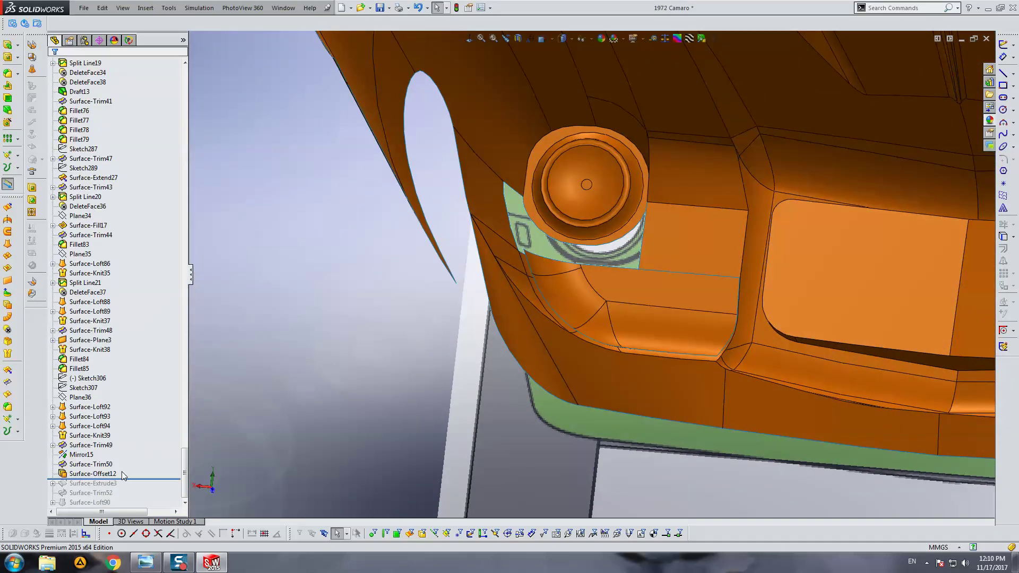
{"action": "left_click_drag", "start_coordinate": [125, 481], "coordinate": [126, 497]}
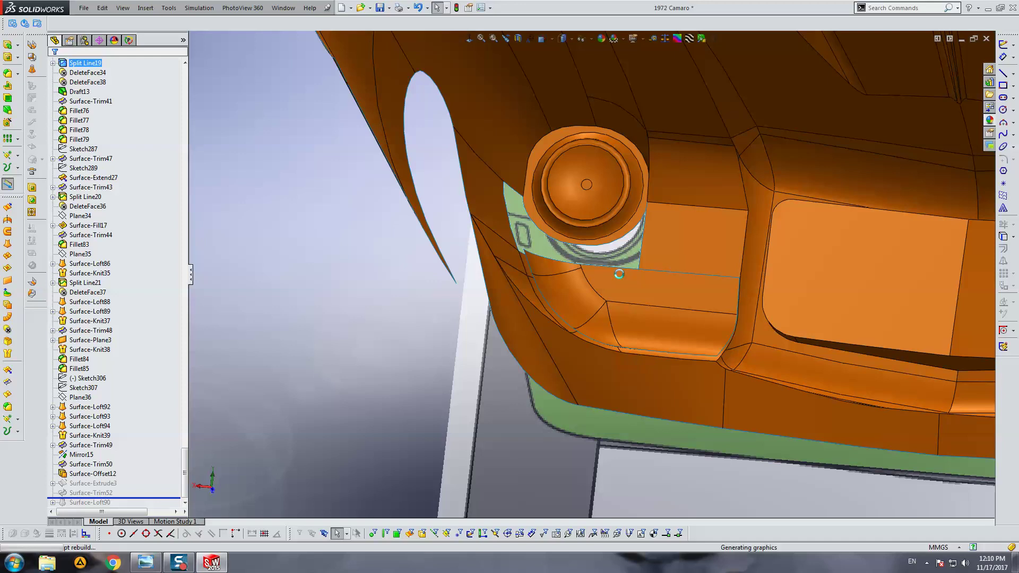
Step: Mutually trim Surface-Trim52 with Surface-Offset12, keeping one matching piece of each
{"action": "left_click", "coordinate": [8, 382]}
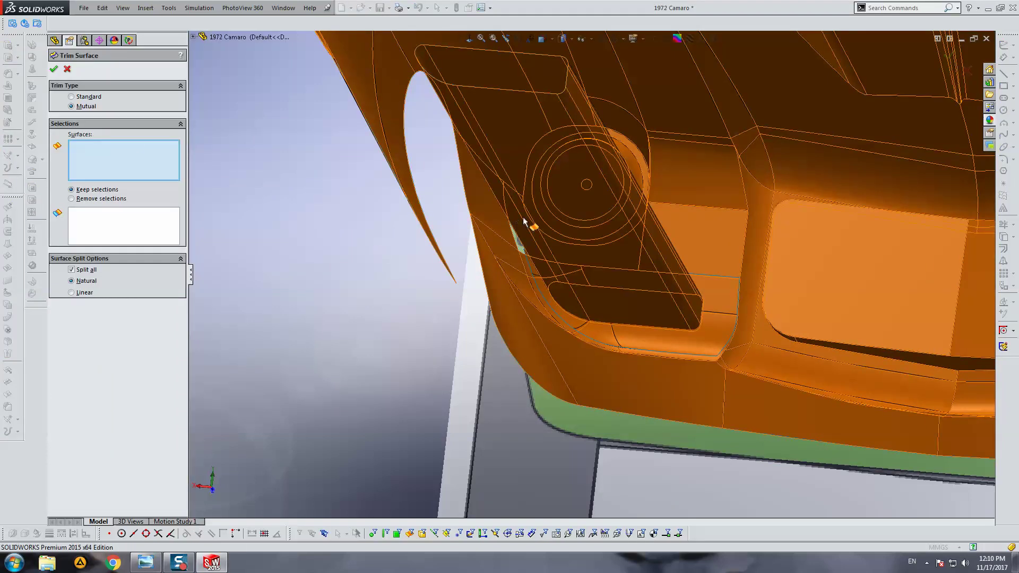
{"action": "left_click", "coordinate": [541, 260]}
{"action": "left_click", "coordinate": [610, 341]}
{"action": "left_click", "coordinate": [89, 229]}
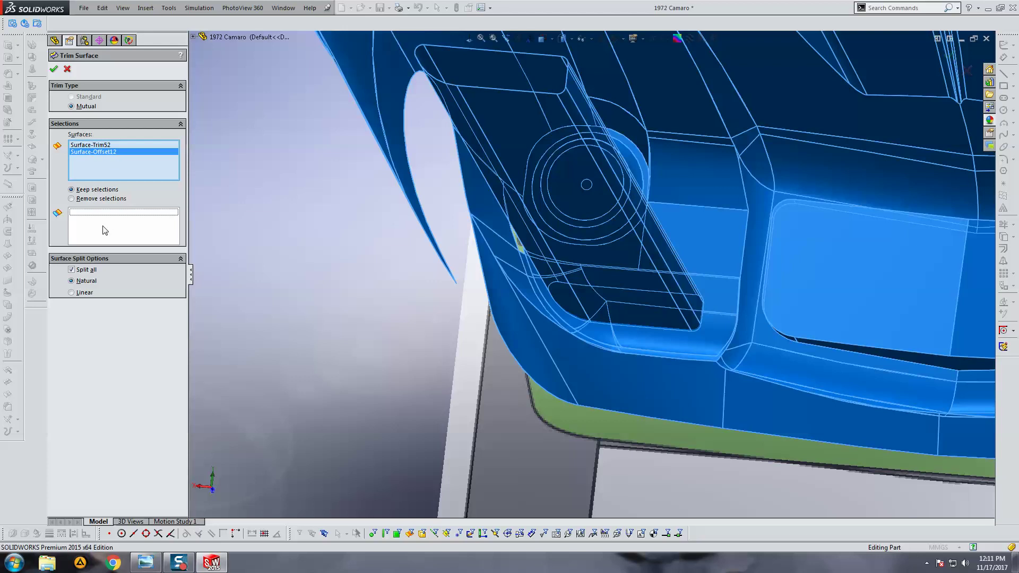
{"action": "left_click", "coordinate": [758, 275]}
{"action": "mouse_move", "coordinate": [705, 328]}
{"action": "middle_mouse_down"}
{"action": "mouse_move", "coordinate": [717, 341]}
{"action": "mouse_move", "coordinate": [709, 334]}
{"action": "middle_mouse_up"}
{"action": "left_click", "coordinate": [676, 294]}
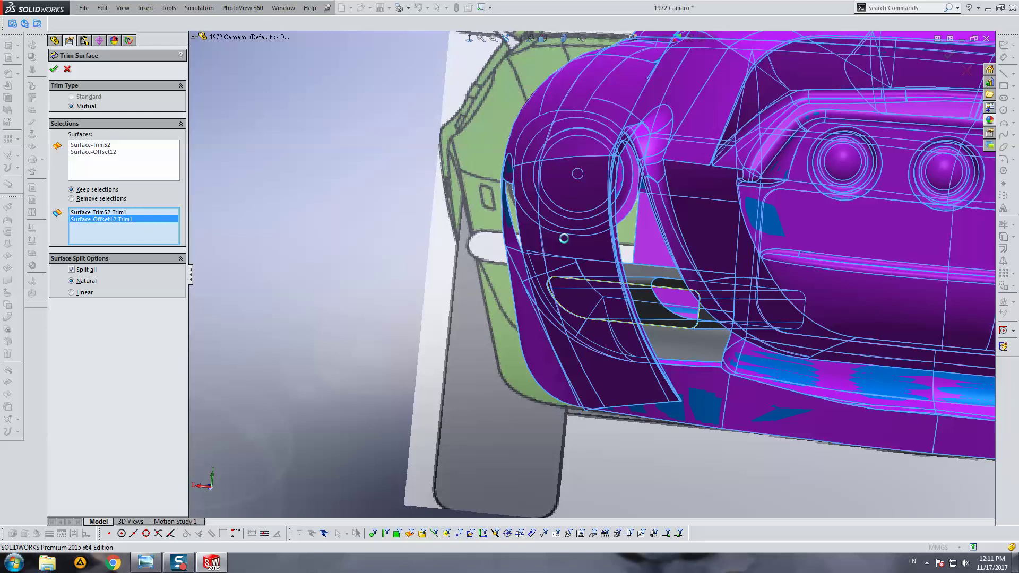
{"action": "key", "text": "Return"}
{"action": "scroll", "coordinate": [658, 302], "scroll_direction": "down", "scroll_amount": 5}
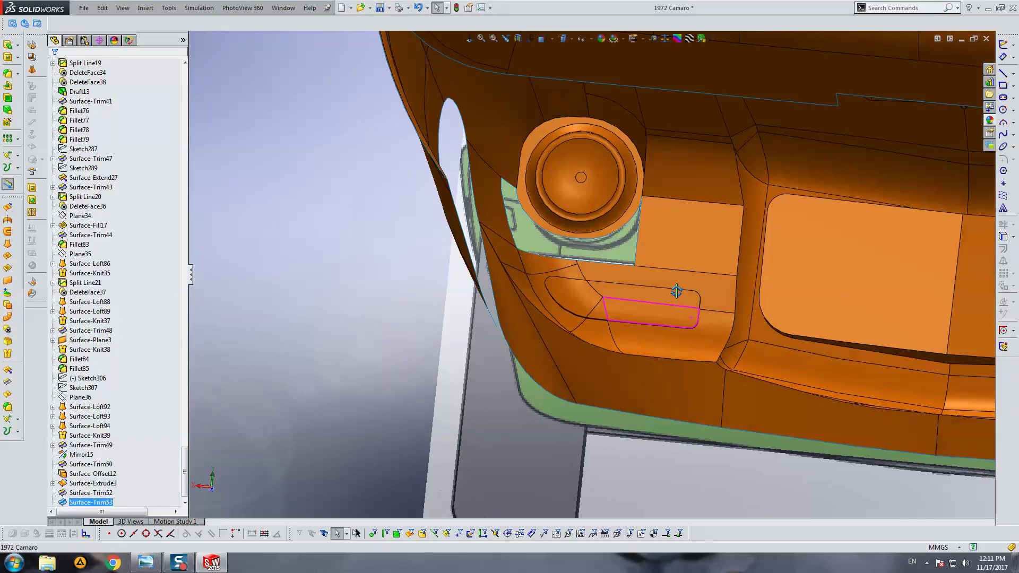
Step: Edit Surface-Offset12 to a 15 mm offset and rebuild the deeper recess
{"action": "mouse_move", "coordinate": [653, 299]}
{"action": "middle_mouse_down"}
{"action": "mouse_move", "coordinate": [838, 297]}
{"action": "mouse_move", "coordinate": [719, 296]}
{"action": "mouse_move", "coordinate": [744, 295]}
{"action": "mouse_move", "coordinate": [710, 265]}
{"action": "mouse_move", "coordinate": [727, 304]}
{"action": "middle_mouse_up"}
{"action": "scroll", "coordinate": [727, 304], "scroll_direction": "down", "scroll_amount": 3}
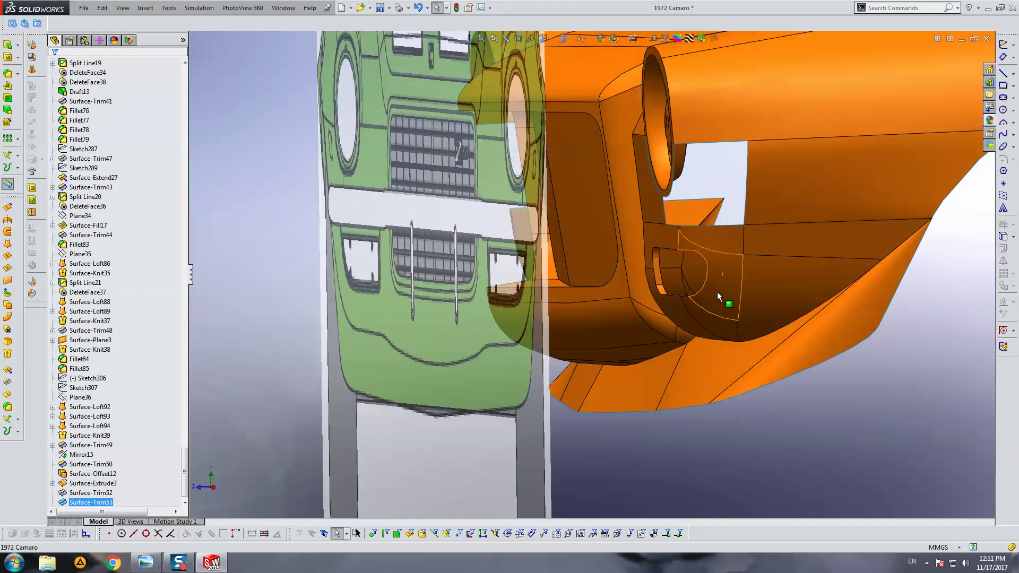
{"action": "scroll", "coordinate": [718, 292], "scroll_direction": "down", "scroll_amount": 5}
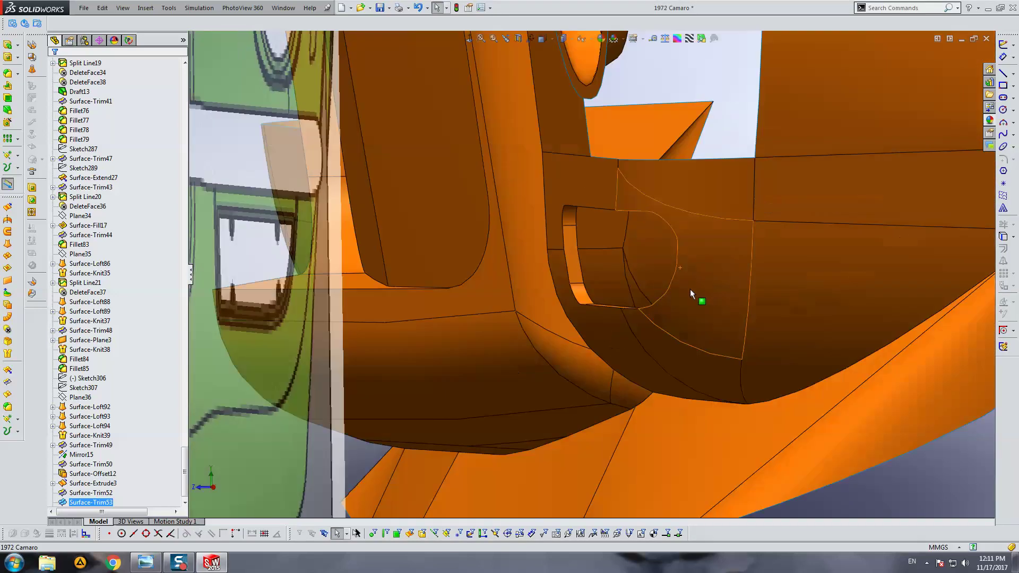
{"action": "left_click", "coordinate": [91, 474]}
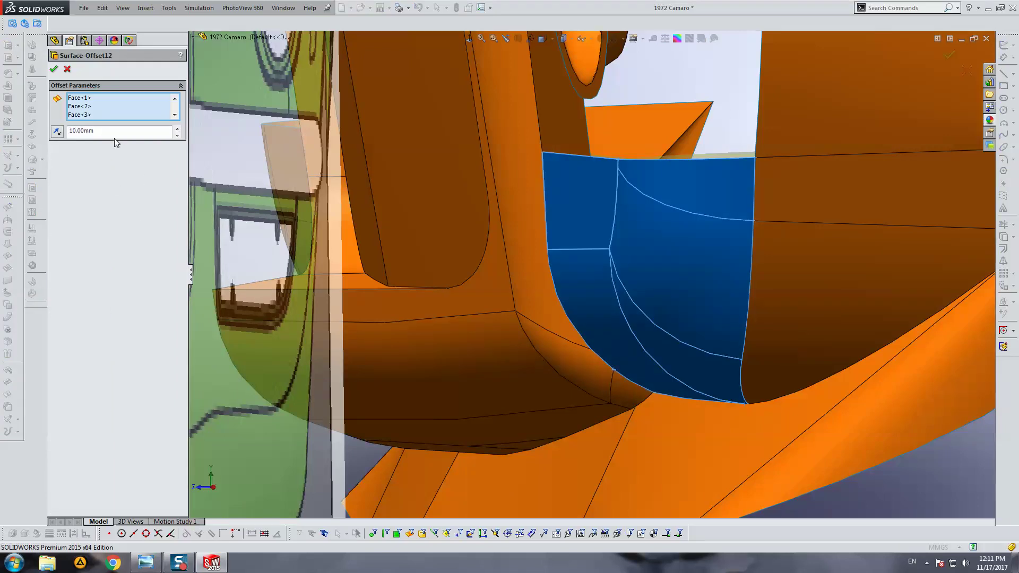
{"action": "key", "text": "Return"}
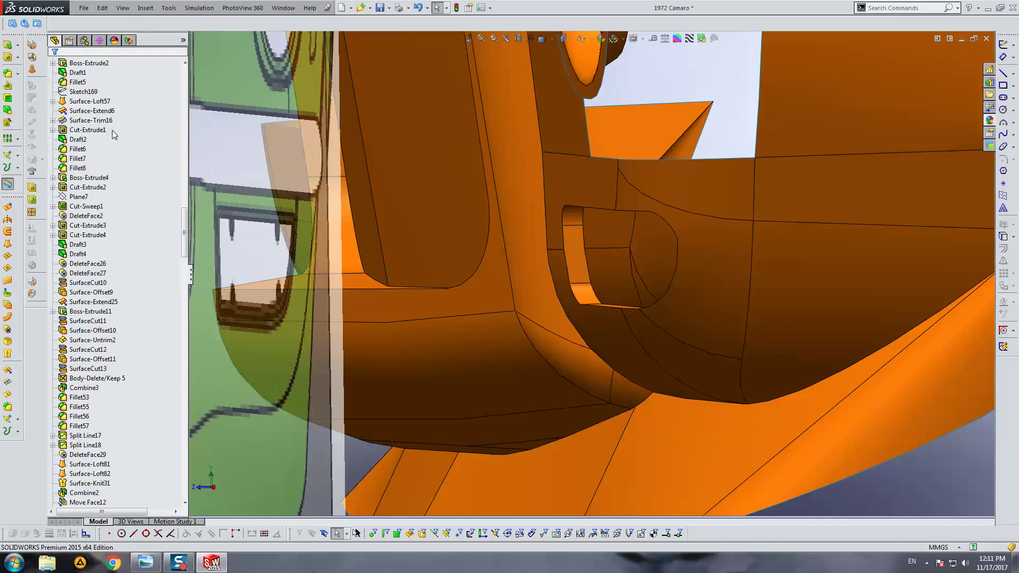
{"action": "scroll", "coordinate": [653, 234], "scroll_direction": "down", "scroll_amount": 5}
{"action": "middle_click_drag", "start_coordinate": [650, 219], "coordinate": [567, 283]}
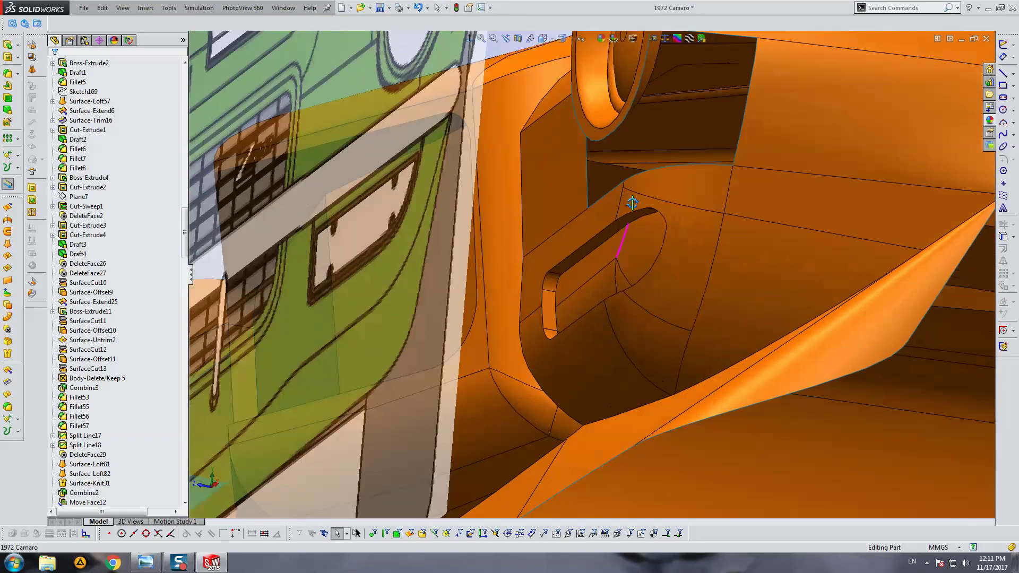
Step: Fillet the recess rim edge with a 10 mm radius after a cancelled first attempt
{"action": "left_click", "coordinate": [7, 75]}
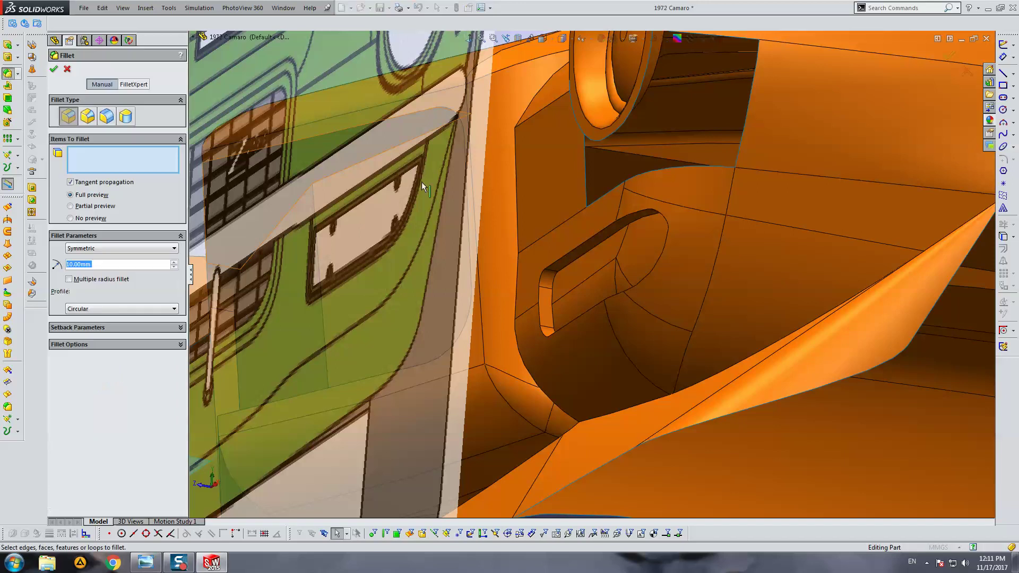
{"action": "scroll", "coordinate": [594, 285], "scroll_direction": "down", "scroll_amount": 3}
{"action": "left_click", "coordinate": [594, 282]}
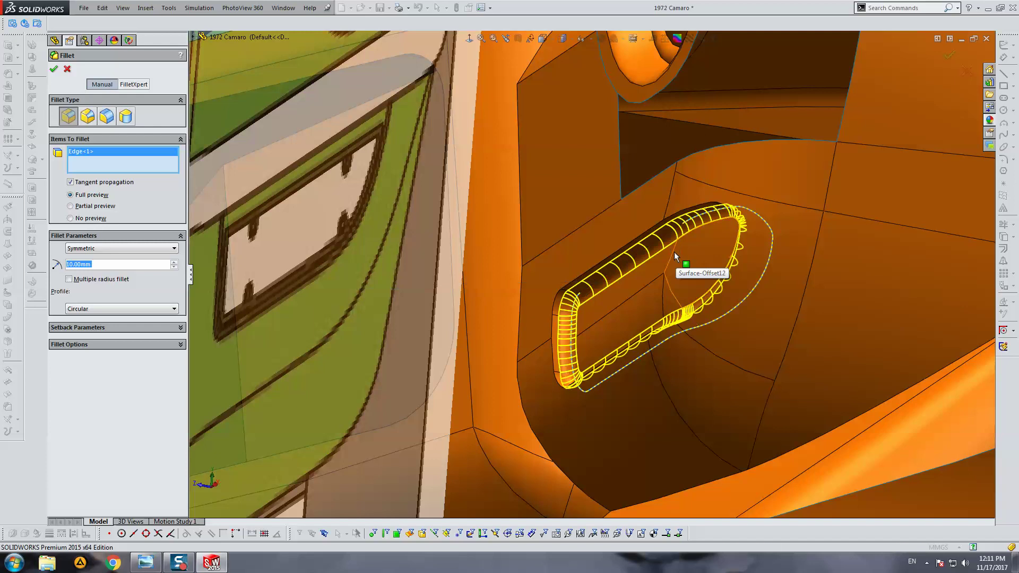
{"action": "key", "text": "Escape"}
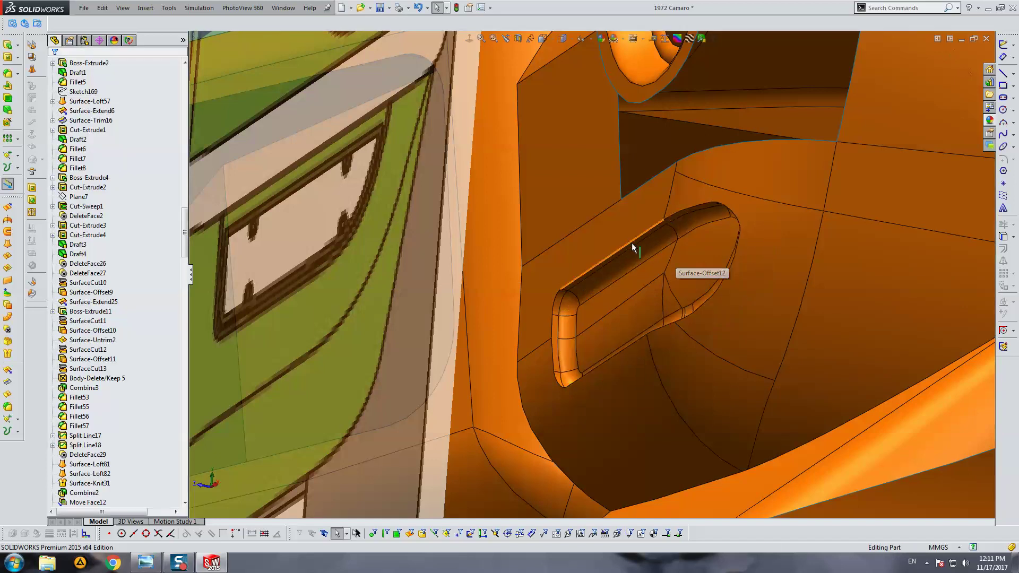
{"action": "left_click", "coordinate": [7, 76]}
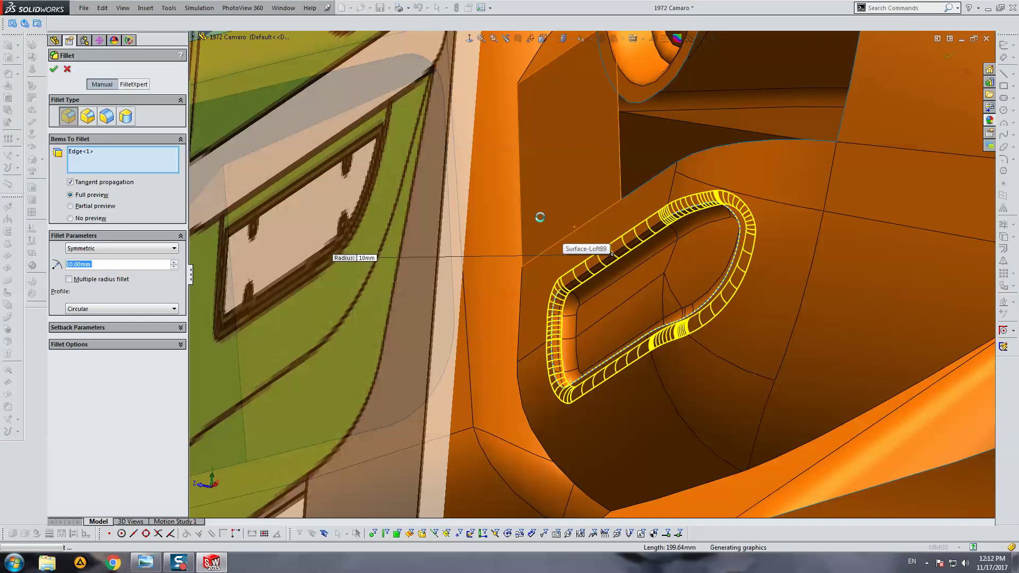
{"action": "key", "text": "Return"}
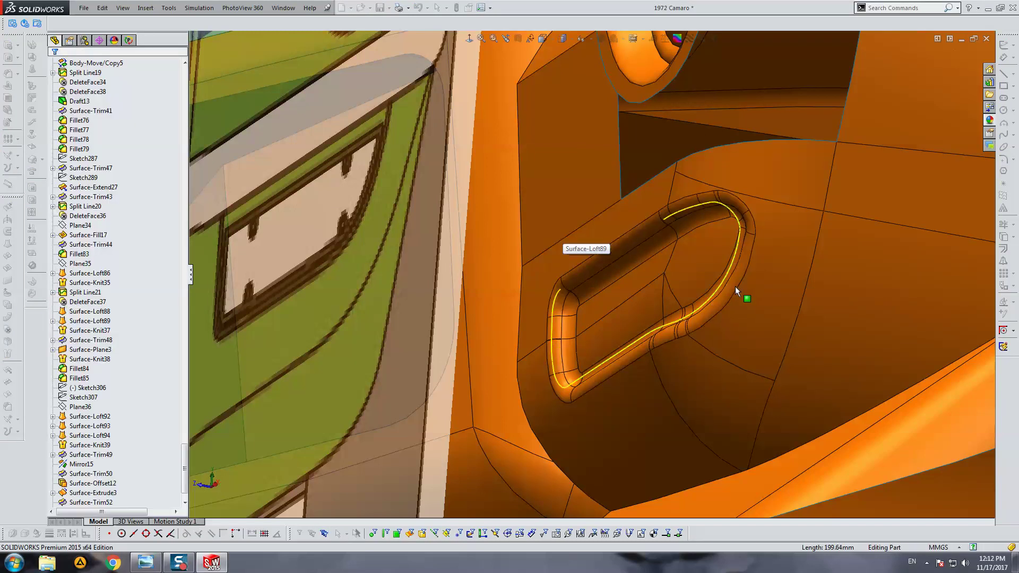
{"action": "scroll", "coordinate": [690, 292], "scroll_direction": "up", "scroll_amount": 5}
{"action": "scroll", "coordinate": [663, 281], "scroll_direction": "up", "scroll_amount": 4}
Step: Orbit around the filleted lower-front pocket, viewing it in Shaded, then Shaded With Edges
{"action": "middle_click_drag", "start_coordinate": [636, 275], "coordinate": [642, 295]}
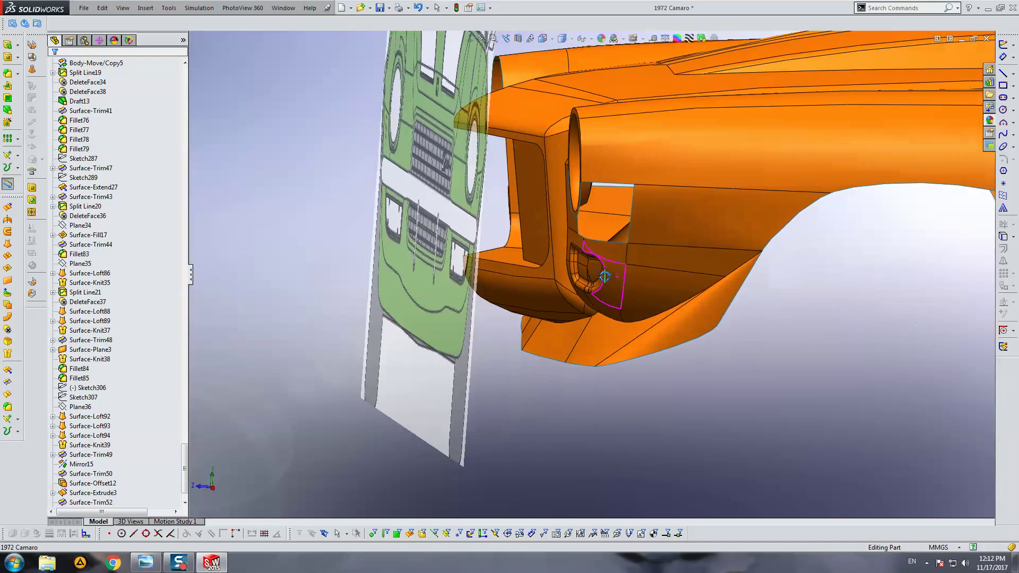
{"action": "scroll", "coordinate": [643, 295], "scroll_direction": "down", "scroll_amount": 4}
{"action": "scroll", "coordinate": [642, 295], "scroll_direction": "up", "scroll_amount": 5}
{"action": "middle_click_drag", "start_coordinate": [643, 295], "coordinate": [606, 207]}
{"action": "left_click", "coordinate": [563, 38]}
{"action": "left_click", "coordinate": [563, 65]}
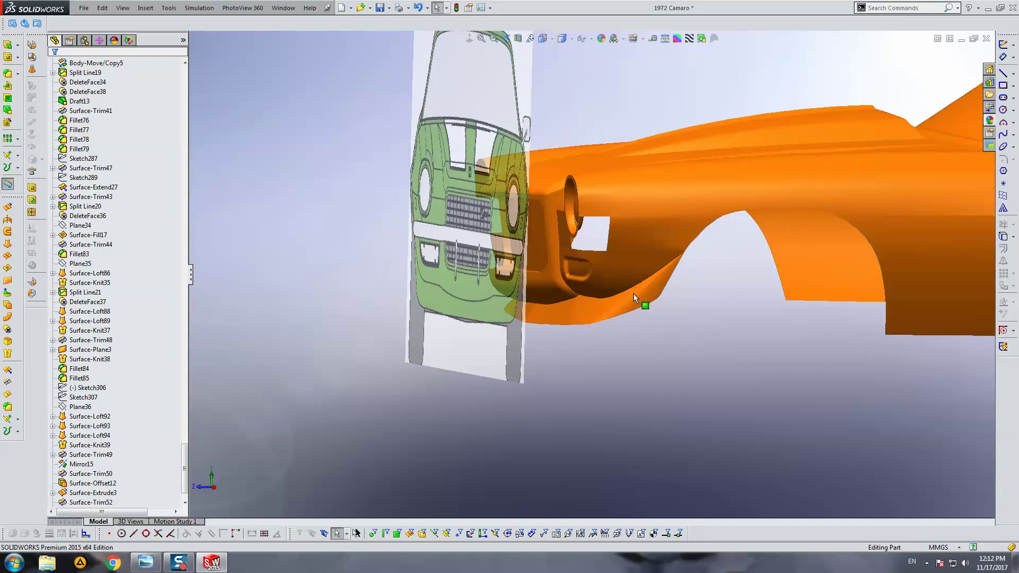
{"action": "scroll", "coordinate": [619, 318], "scroll_direction": "down", "scroll_amount": 3}
{"action": "mouse_move", "coordinate": [619, 318]}
{"action": "middle_mouse_down"}
{"action": "mouse_move", "coordinate": [566, 276]}
{"action": "mouse_move", "coordinate": [584, 260]}
{"action": "middle_mouse_up"}
{"action": "scroll", "coordinate": [584, 261], "scroll_direction": "down", "scroll_amount": 3}
{"action": "scroll", "coordinate": [584, 260], "scroll_direction": "up", "scroll_amount": 5}
{"action": "scroll", "coordinate": [561, 257], "scroll_direction": "down", "scroll_amount": 2}
{"action": "scroll", "coordinate": [560, 254], "scroll_direction": "up", "scroll_amount": 5}
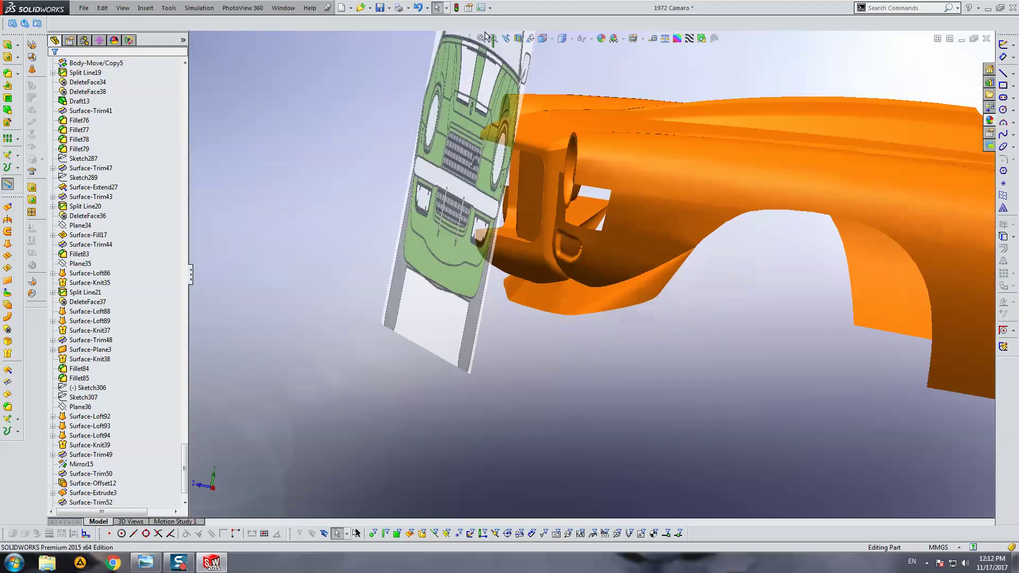
{"action": "left_click", "coordinate": [563, 38]}
Step: Orbit the car back toward a side view and snap to a standard orientation
{"action": "scroll", "coordinate": [725, 180], "scroll_direction": "up", "scroll_amount": 2}
{"action": "mouse_move", "coordinate": [725, 180]}
{"action": "middle_mouse_down"}
{"action": "mouse_move", "coordinate": [706, 244]}
{"action": "mouse_move", "coordinate": [685, 157]}
{"action": "middle_mouse_up"}
{"action": "scroll", "coordinate": [697, 266], "scroll_direction": "up", "scroll_amount": 2}
{"action": "scroll", "coordinate": [629, 239], "scroll_direction": "down", "scroll_amount": 3}
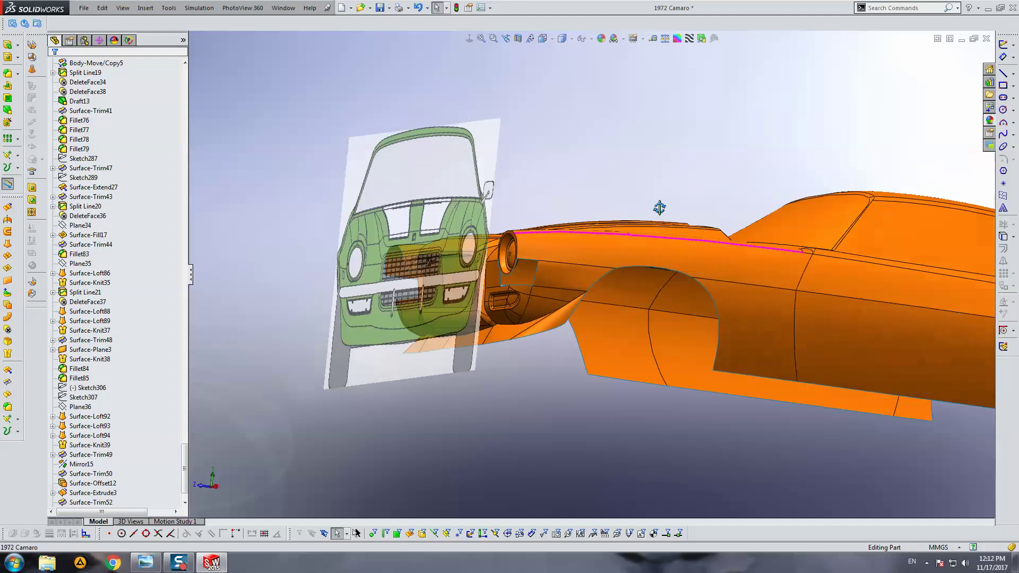
{"action": "middle_click_drag", "start_coordinate": [629, 240], "coordinate": [526, 65]}
{"action": "left_click", "coordinate": [469, 38]}
{"action": "scroll", "coordinate": [537, 297], "scroll_direction": "down", "scroll_amount": 5}
{"action": "scroll", "coordinate": [524, 282], "scroll_direction": "up", "scroll_amount": 4}
{"action": "scroll", "coordinate": [668, 285], "scroll_direction": "up", "scroll_amount": 2}
Step: Pan and zoom in on the front bumper recess, then view the car's side Normal To
{"action": "middle_click_drag", "start_coordinate": [672, 284], "coordinate": [539, 284], "text": "ctrl"}
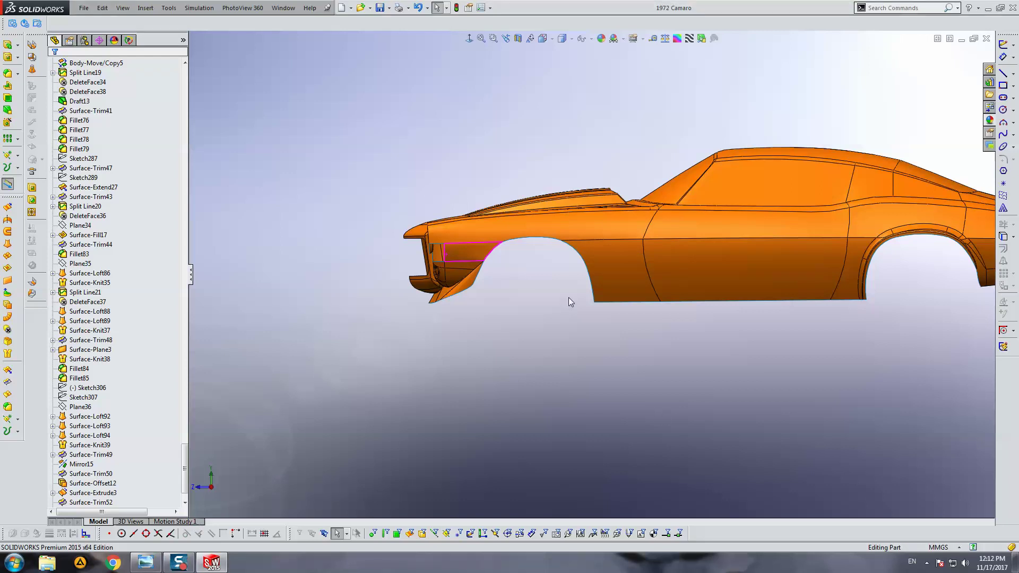
{"action": "scroll", "coordinate": [558, 305], "scroll_direction": "up", "scroll_amount": 2}
{"action": "scroll", "coordinate": [617, 277], "scroll_direction": "down", "scroll_amount": 1}
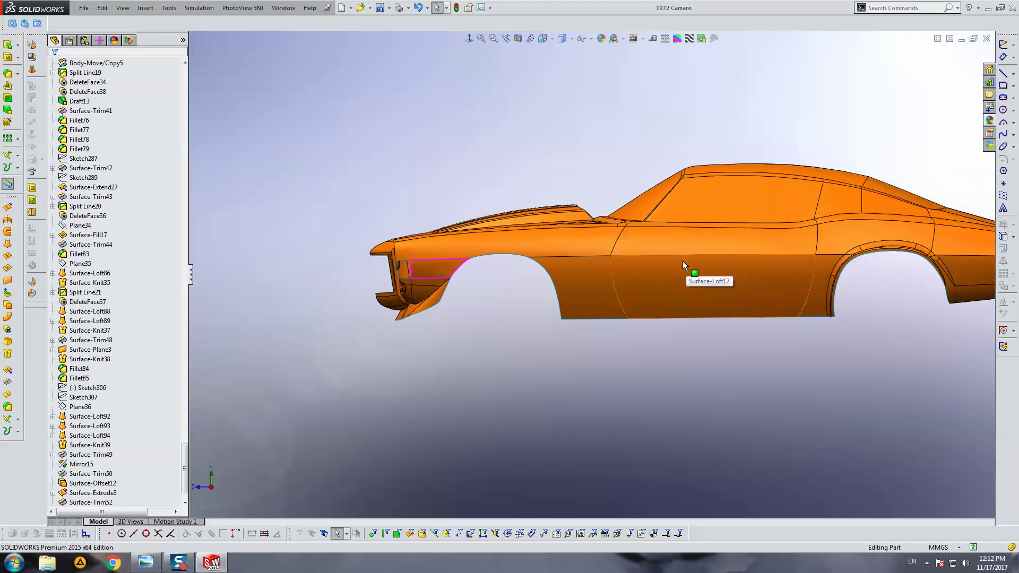
{"action": "middle_click_drag", "start_coordinate": [683, 260], "coordinate": [674, 229]}
{"action": "scroll", "coordinate": [427, 248], "scroll_direction": "down", "scroll_amount": 3}
{"action": "scroll", "coordinate": [390, 258], "scroll_direction": "down", "scroll_amount": 3}
{"action": "scroll", "coordinate": [391, 258], "scroll_direction": "up", "scroll_amount": 3}
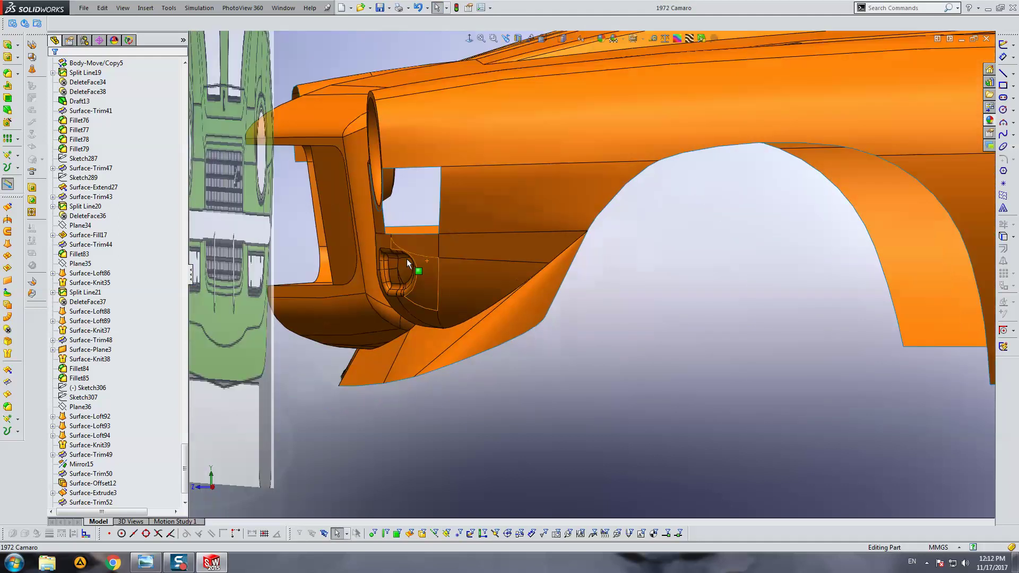
{"action": "scroll", "coordinate": [407, 259], "scroll_direction": "up", "scroll_amount": 3}
{"action": "scroll", "coordinate": [661, 269], "scroll_direction": "down", "scroll_amount": 1}
{"action": "scroll", "coordinate": [639, 260], "scroll_direction": "up", "scroll_amount": 1}
{"action": "mouse_move", "coordinate": [639, 260]}
{"action": "middle_mouse_down"}
{"action": "mouse_move", "coordinate": [592, 369]}
{"action": "mouse_move", "coordinate": [619, 366]}
{"action": "middle_mouse_up"}
{"action": "left_click", "coordinate": [470, 39]}
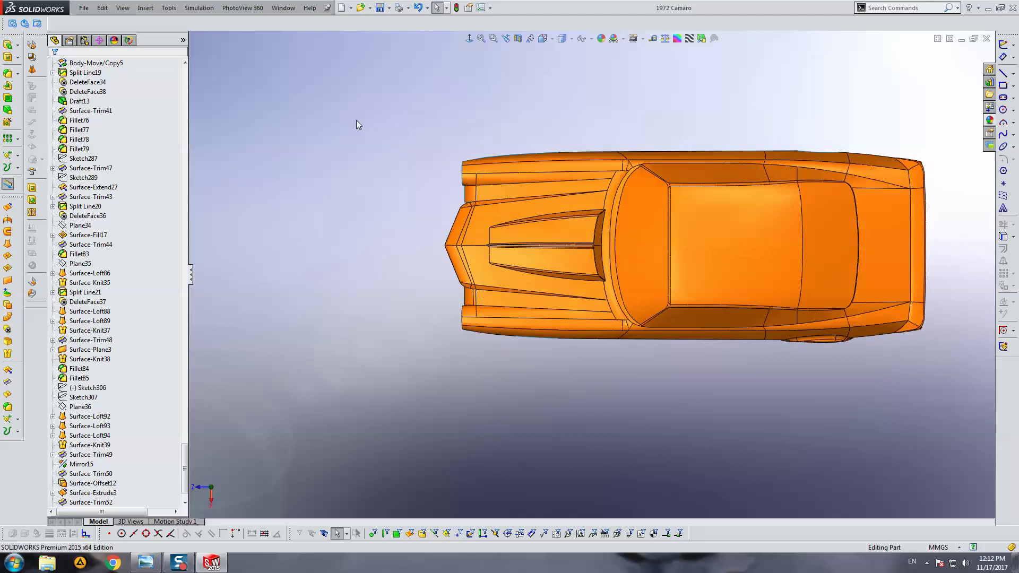
Step: Inspect the Side Window folder's Surface-Loft4 and Surface-Trim1, showing its Sketch15
{"action": "mouse_move", "coordinate": [182, 456]}
{"action": "left_mouse_down"}
{"action": "mouse_move", "coordinate": [212, 221]}
{"action": "mouse_move", "coordinate": [214, 79]}
{"action": "left_mouse_up"}
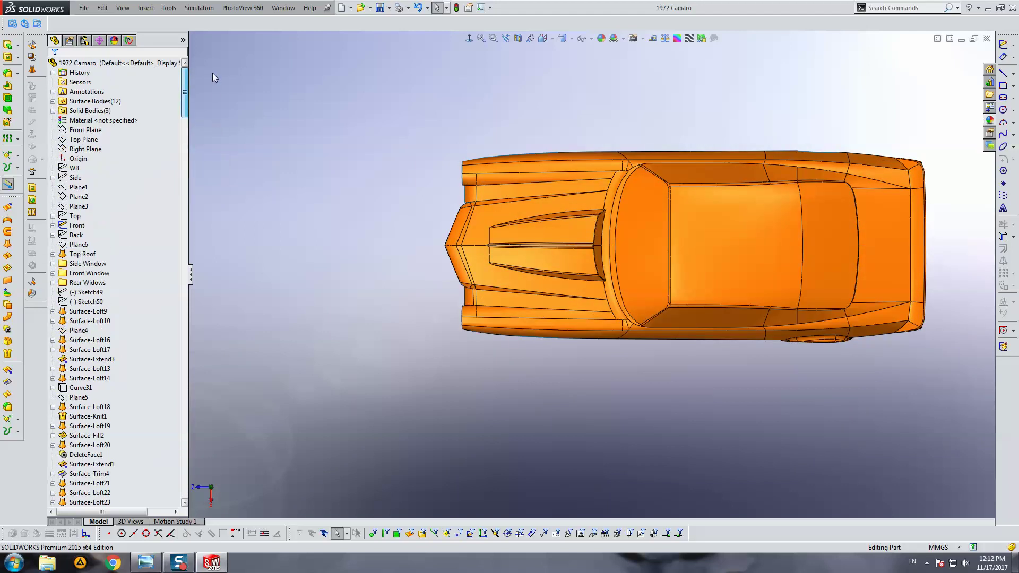
{"action": "double_click", "coordinate": [87, 263]}
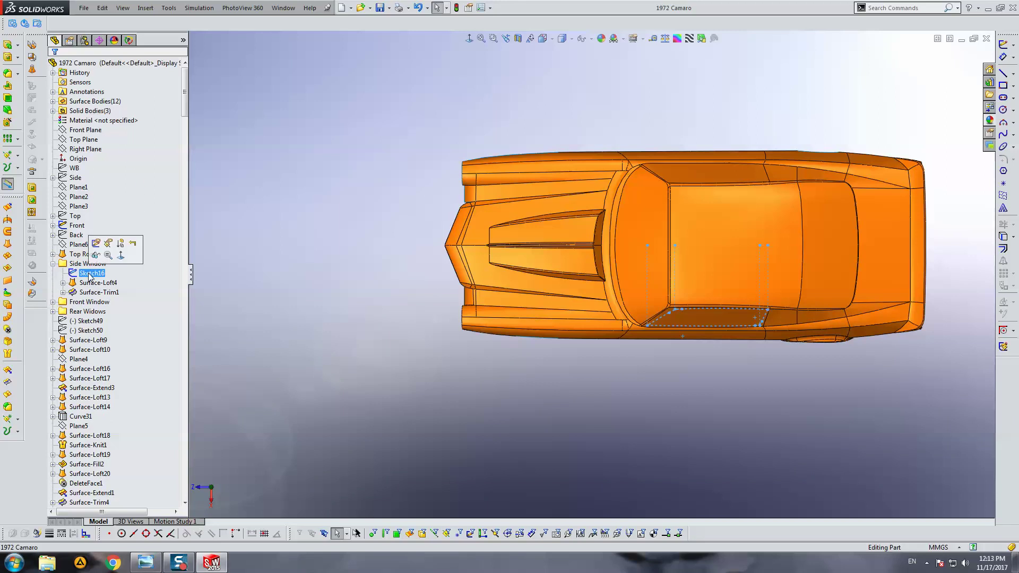
{"action": "left_click", "coordinate": [63, 283]}
{"action": "left_click", "coordinate": [96, 293]}
{"action": "double_click", "coordinate": [77, 282]}
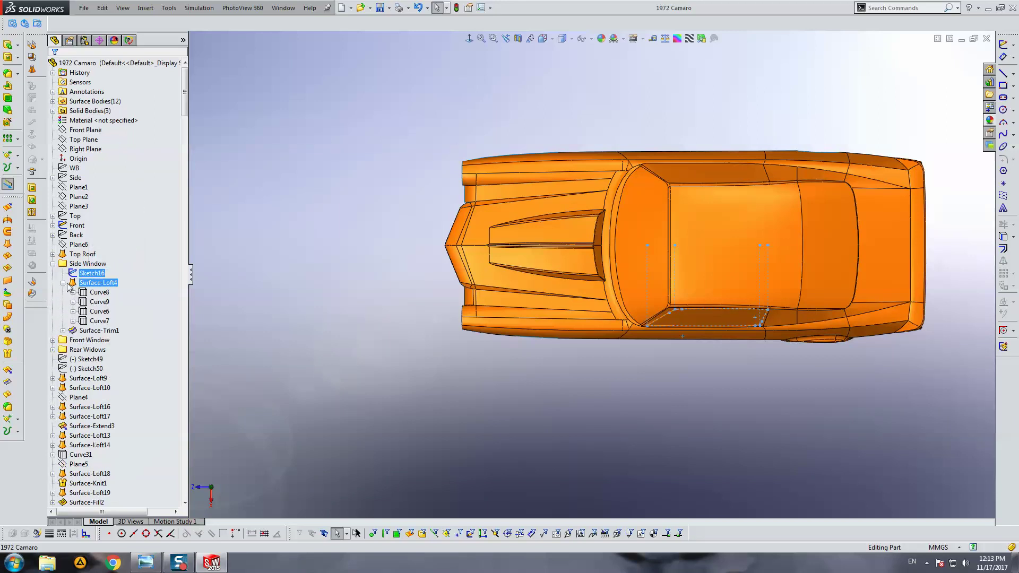
{"action": "left_click", "coordinate": [63, 293]}
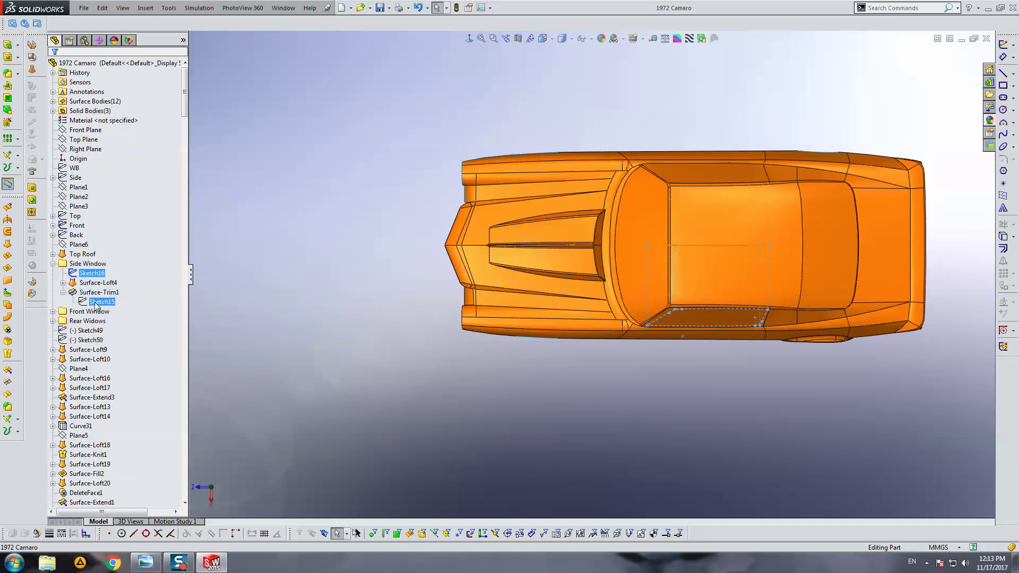
{"action": "left_click", "coordinate": [96, 304]}
{"action": "left_click", "coordinate": [62, 292]}
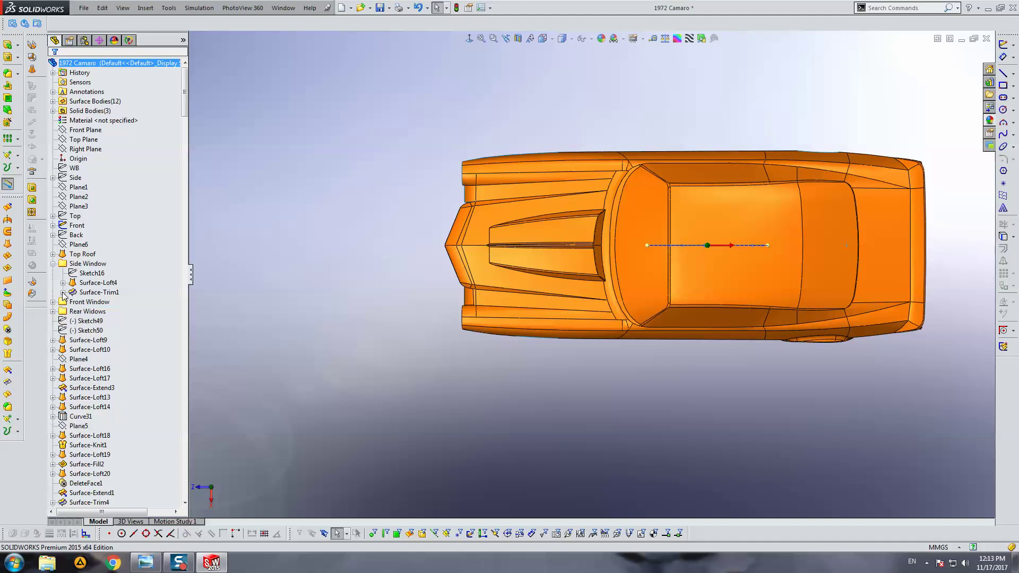
Step: Check the Front Window folder's Sketch26 trim boundary on the car
{"action": "left_click", "coordinate": [53, 302]}
{"action": "left_click", "coordinate": [62, 340]}
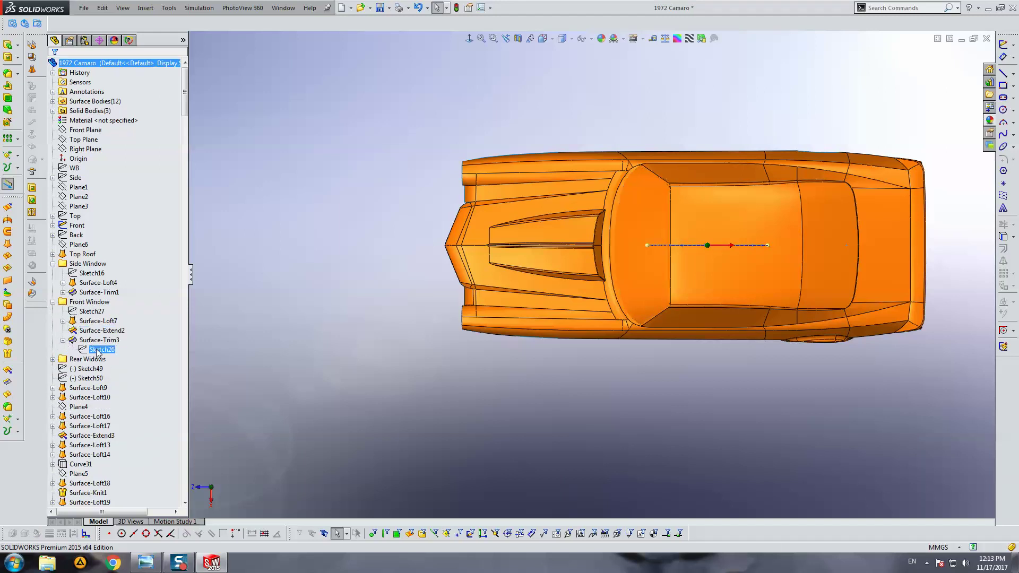
{"action": "left_click", "coordinate": [101, 349]}
{"action": "left_click", "coordinate": [85, 263]}
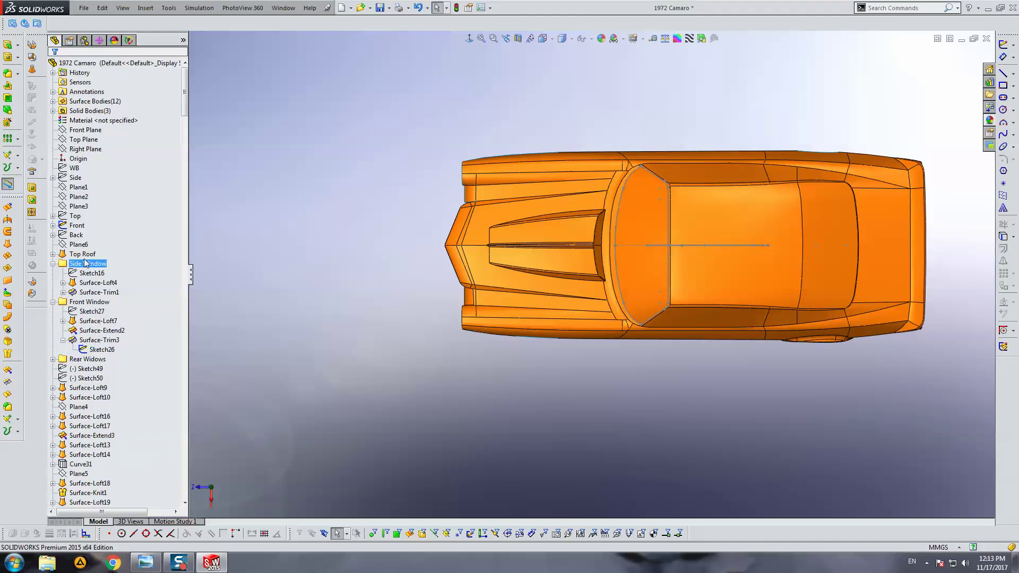
Step: Expand Rear Widows and Surface-Loft8, then edit Sketch37 and orbit to view it
{"action": "left_click", "coordinate": [62, 340]}
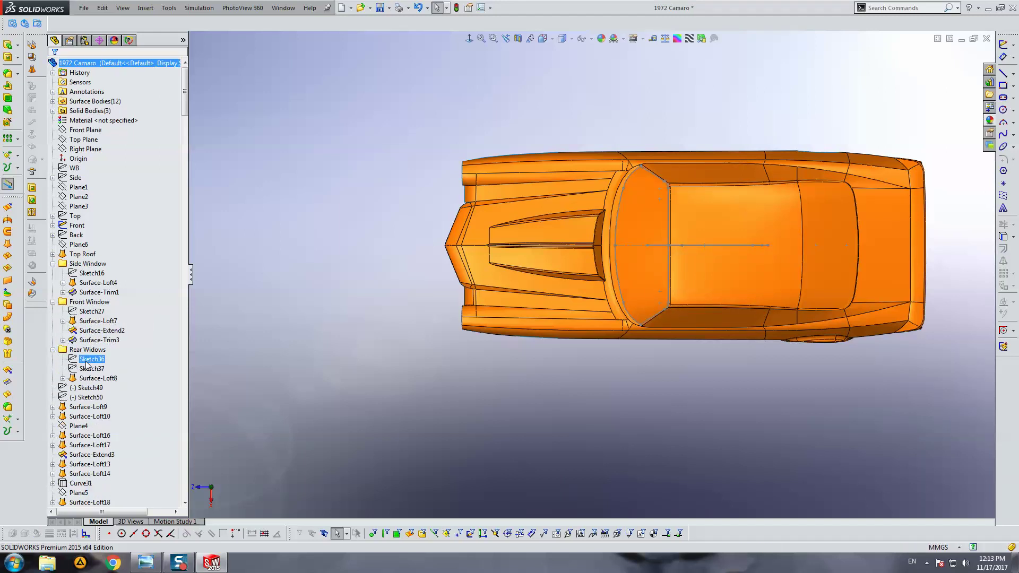
{"action": "left_click", "coordinate": [63, 379]}
{"action": "left_click", "coordinate": [63, 379]}
{"action": "left_click", "coordinate": [87, 360]}
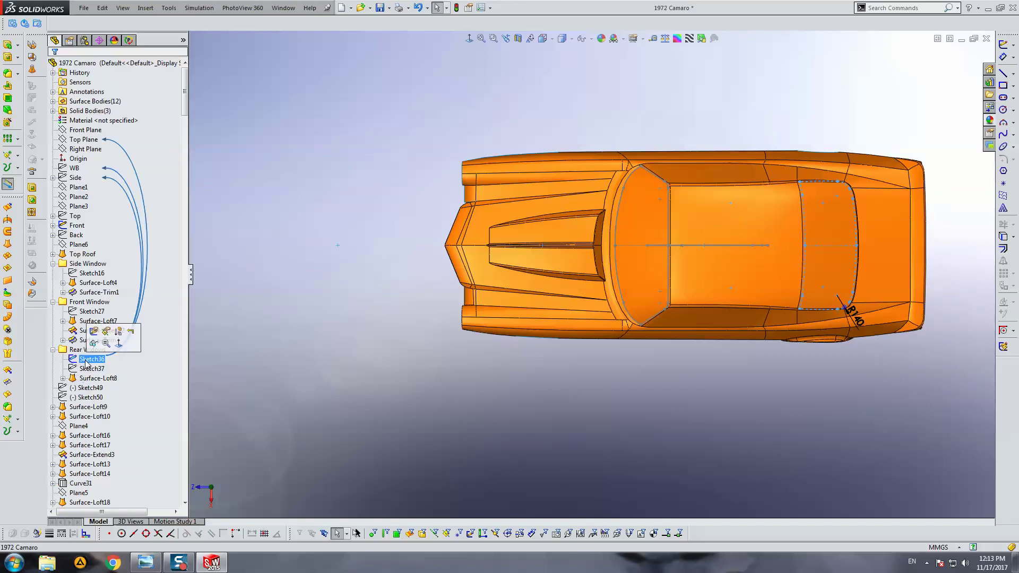
{"action": "left_click", "coordinate": [88, 369]}
{"action": "left_click", "coordinate": [94, 341]}
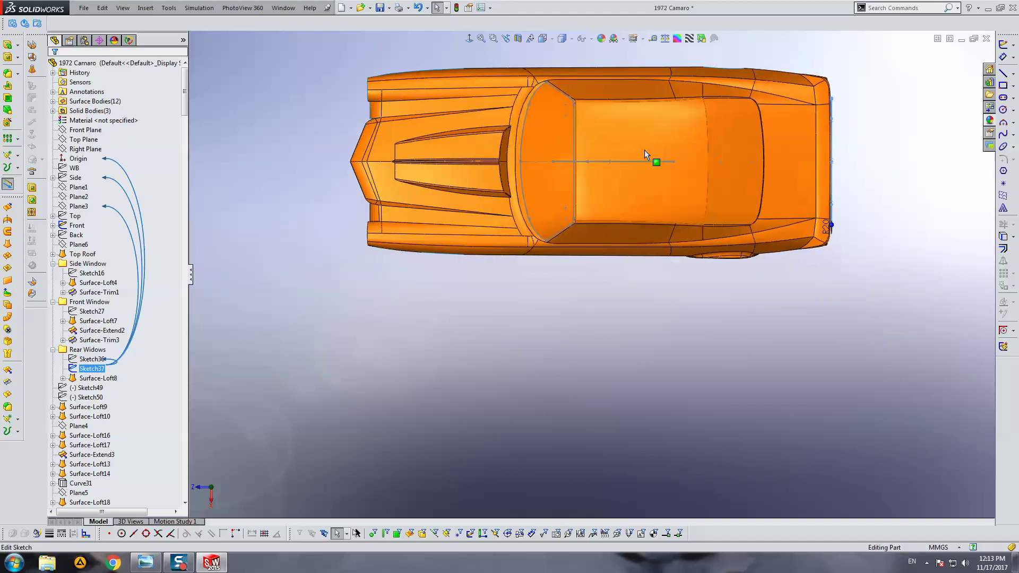
{"action": "mouse_move", "coordinate": [632, 168]}
{"action": "middle_mouse_down"}
{"action": "mouse_move", "coordinate": [629, 217]}
{"action": "mouse_move", "coordinate": [611, 171]}
{"action": "middle_mouse_up"}
{"action": "scroll", "coordinate": [614, 175], "scroll_direction": "down", "scroll_amount": 3}
{"action": "scroll", "coordinate": [625, 154], "scroll_direction": "down", "scroll_amount": 2}
Step: View the side window face-on and review Sketch37 from a rear three-quarter angle
{"action": "left_click", "coordinate": [453, 42]}
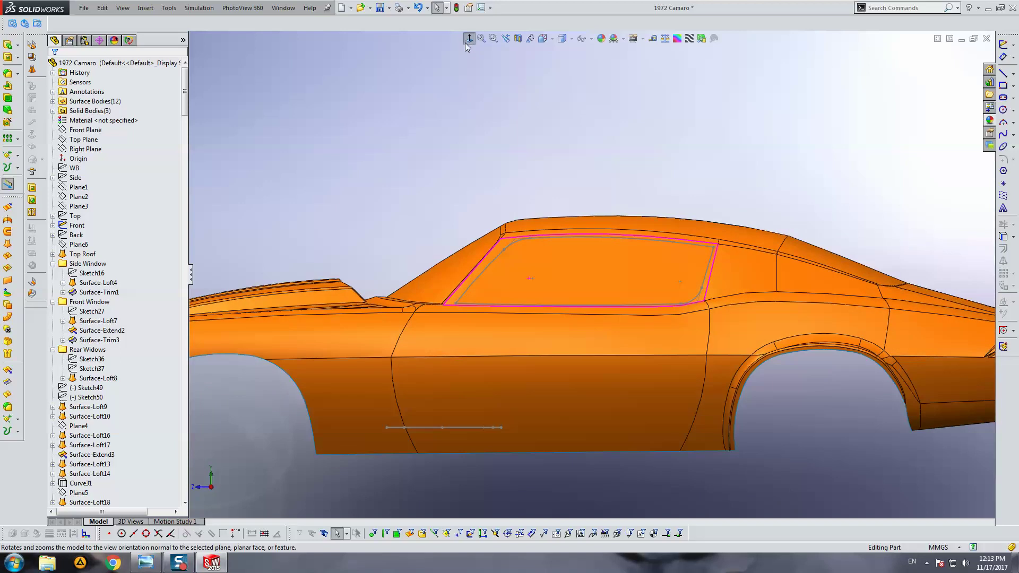
{"action": "scroll", "coordinate": [560, 233], "scroll_direction": "down", "scroll_amount": 3}
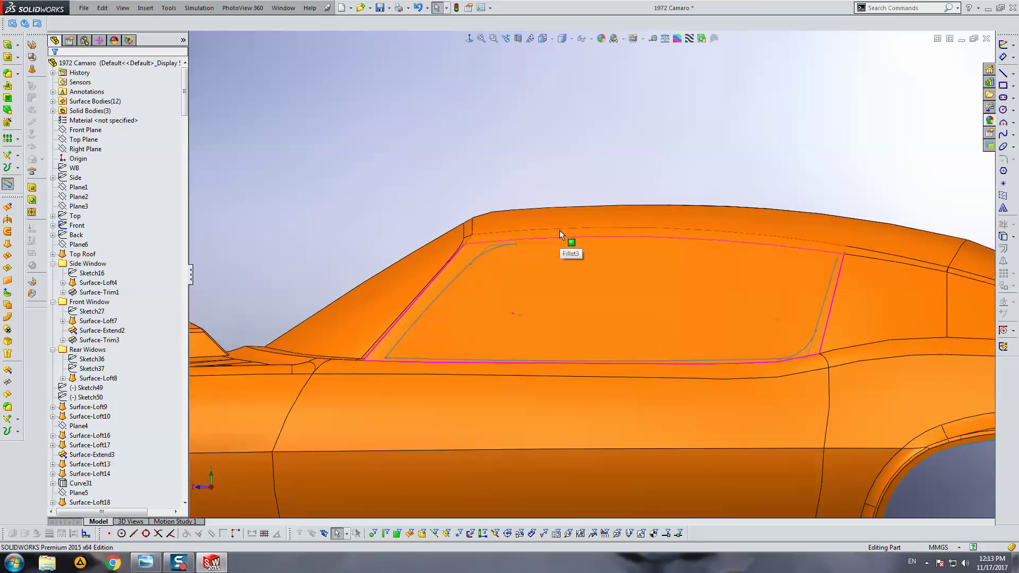
{"action": "scroll", "coordinate": [805, 257], "scroll_direction": "up", "scroll_amount": 1}
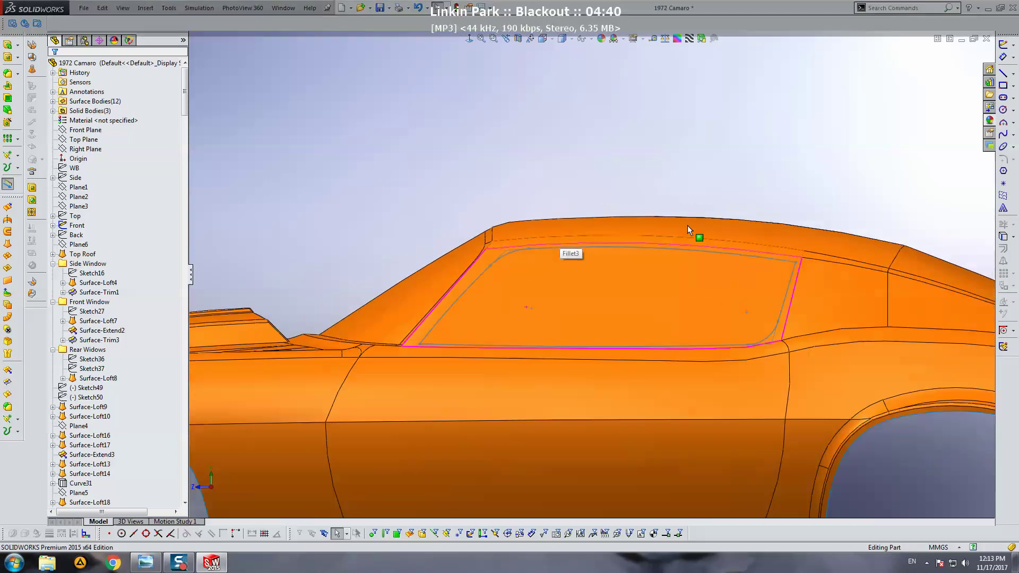
{"action": "left_click", "coordinate": [93, 273]}
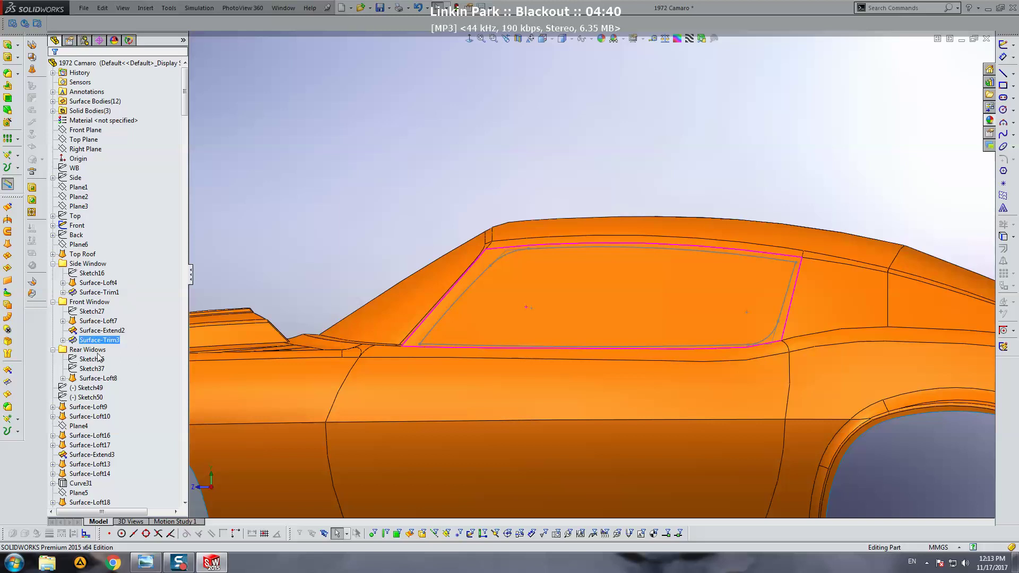
{"action": "left_click", "coordinate": [95, 369]}
{"action": "scroll", "coordinate": [521, 289], "scroll_direction": "up", "scroll_amount": 2}
{"action": "scroll", "coordinate": [541, 225], "scroll_direction": "up", "scroll_amount": 1}
{"action": "mouse_move", "coordinate": [575, 221]}
{"action": "middle_mouse_down"}
{"action": "mouse_move", "coordinate": [455, 232]}
{"action": "mouse_move", "coordinate": [474, 232]}
{"action": "middle_mouse_up"}
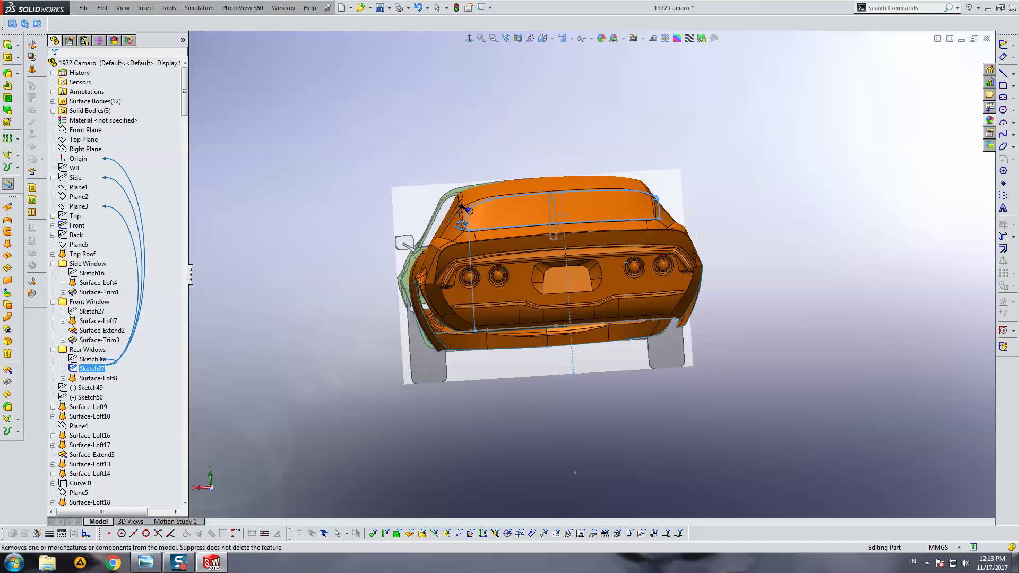
{"action": "key", "text": "Escape"}
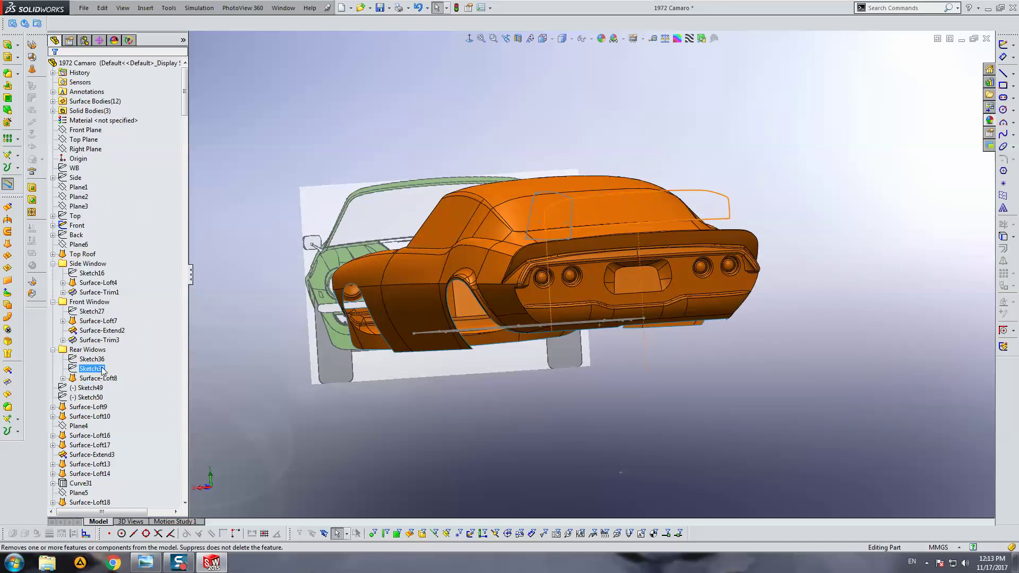
Step: Collapse Surface-Loft8 and the Rear Widows, Front Window and Side Window folders
{"action": "left_click", "coordinate": [63, 378]}
{"action": "left_click", "coordinate": [63, 379]}
{"action": "left_click", "coordinate": [99, 292]}
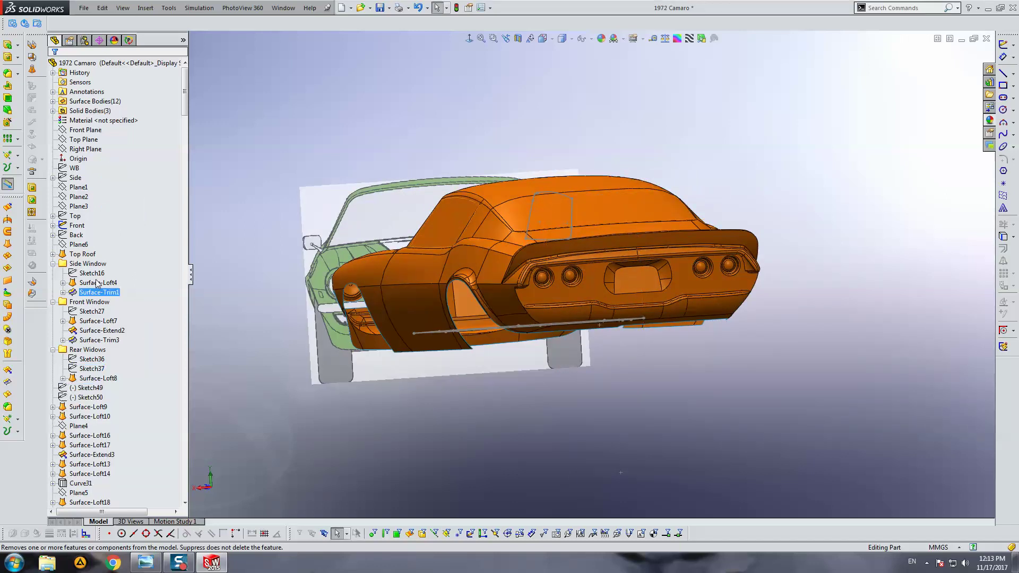
{"action": "left_click", "coordinate": [53, 350]}
{"action": "left_click", "coordinate": [53, 302]}
{"action": "left_click", "coordinate": [53, 264]}
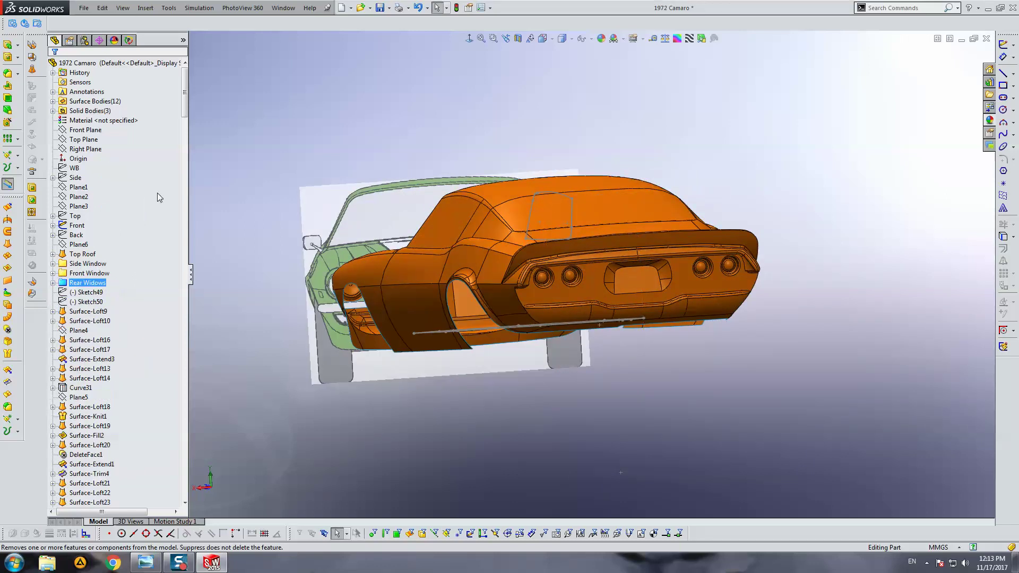
Step: Turn to a left side view and hide both window sketches
{"action": "middle_click_drag", "start_coordinate": [260, 207], "coordinate": [660, 287]}
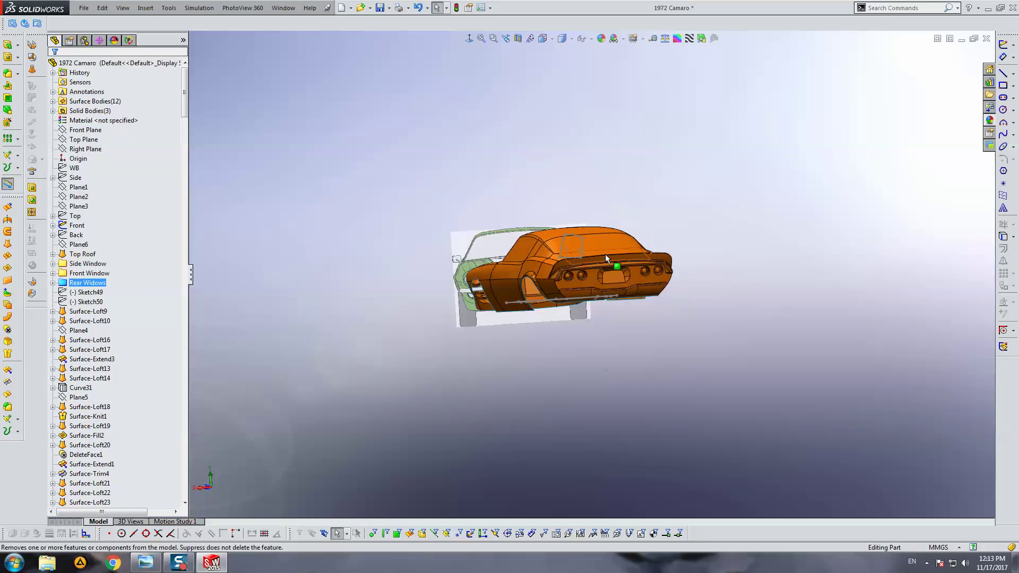
{"action": "scroll", "coordinate": [531, 249], "scroll_direction": "down", "scroll_amount": 3}
{"action": "right_click", "coordinate": [567, 218]}
{"action": "left_click", "coordinate": [610, 221]}
{"action": "right_click", "coordinate": [518, 351]}
{"action": "left_click", "coordinate": [531, 352]}
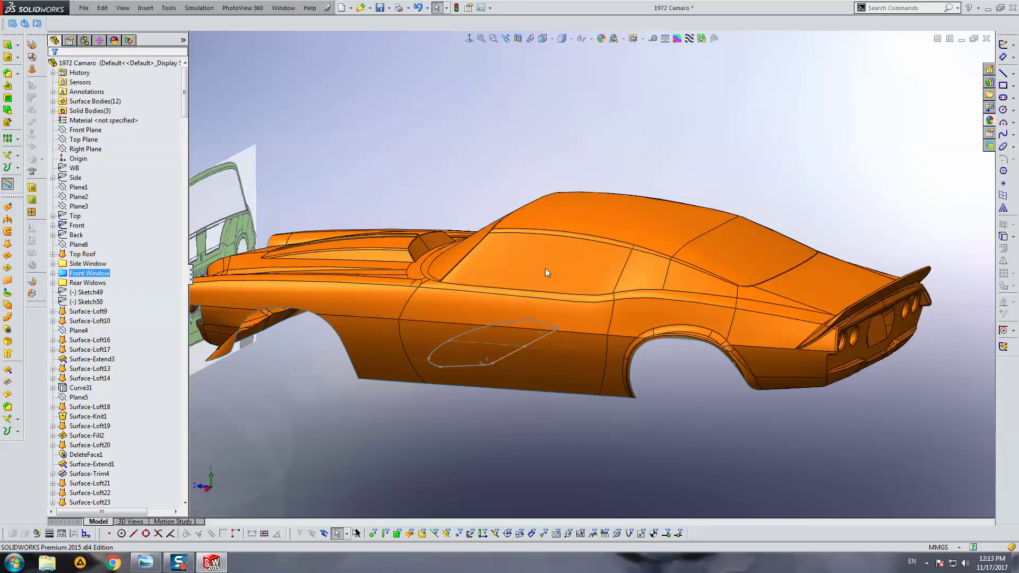
Step: Offset the three side window glass faces by 15 mm
{"action": "left_click", "coordinate": [543, 251]}
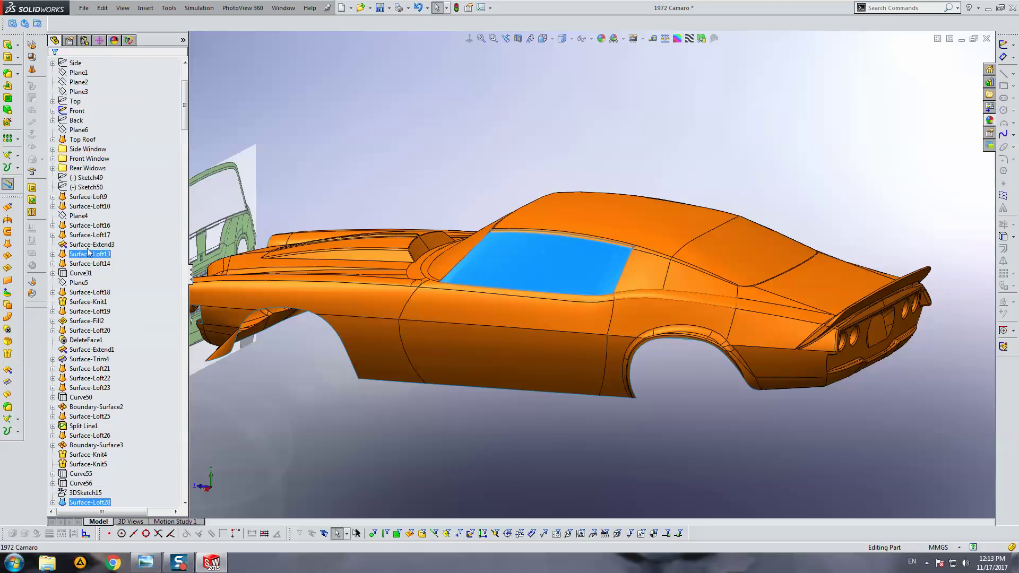
{"action": "key", "text": "o"}
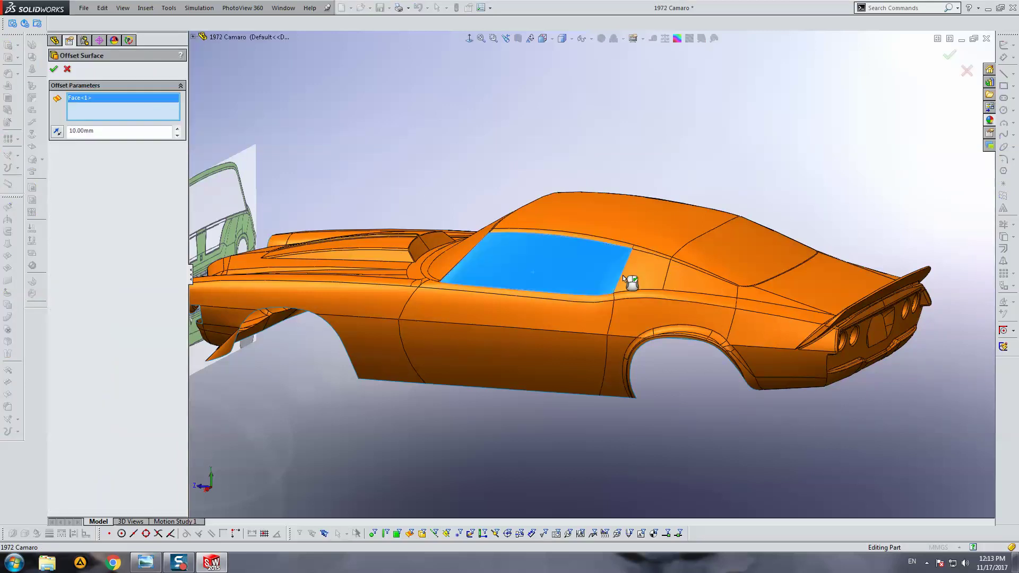
{"action": "left_click", "coordinate": [651, 275]}
{"action": "left_click", "coordinate": [674, 274]}
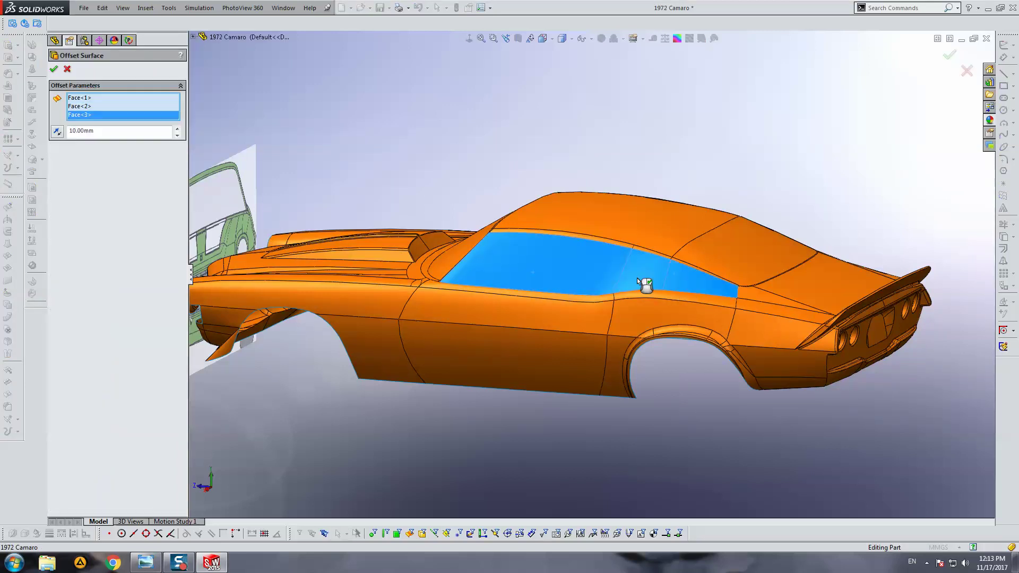
{"action": "scroll", "coordinate": [607, 262], "scroll_direction": "down", "scroll_amount": 2}
{"action": "middle_click_drag", "start_coordinate": [607, 263], "coordinate": [136, 146]}
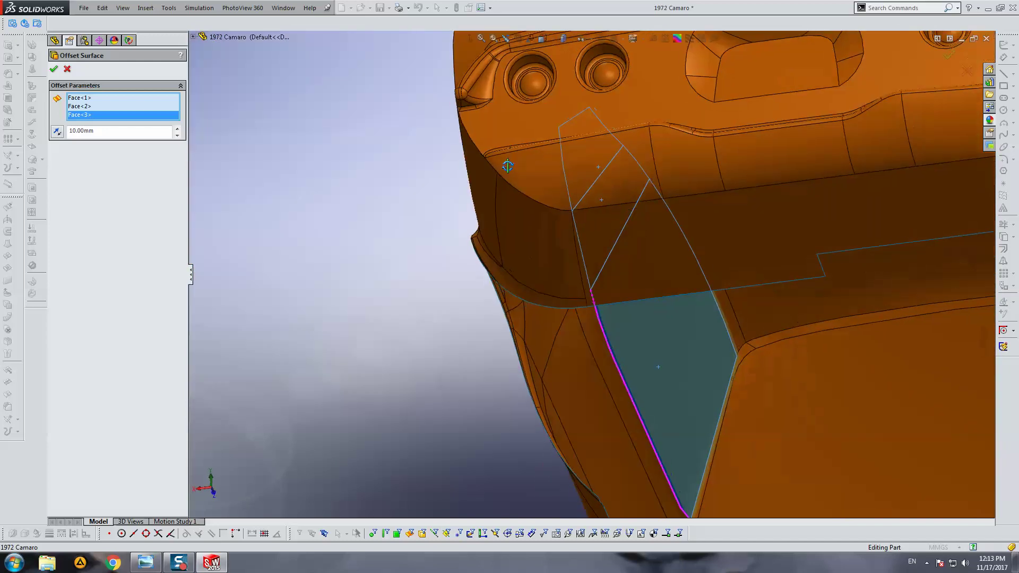
{"action": "type", "text": "15"}
{"action": "key", "text": "Return"}
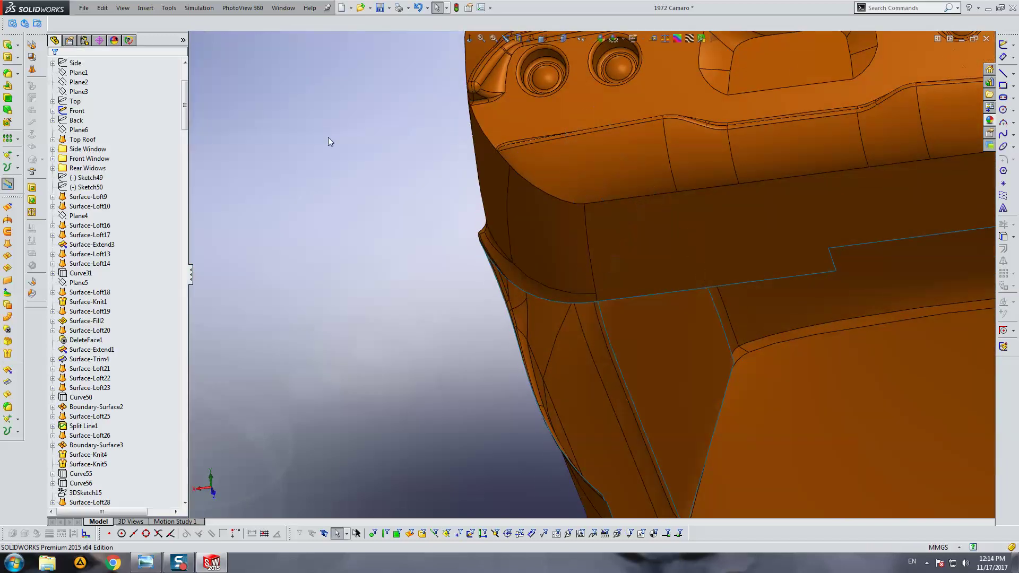
Step: Create a 15 mm offset surface from the windshield face, then select the rear window face
{"action": "scroll", "coordinate": [674, 296], "scroll_direction": "up", "scroll_amount": 3}
{"action": "scroll", "coordinate": [674, 295], "scroll_direction": "up", "scroll_amount": 3}
{"action": "middle_click_drag", "start_coordinate": [675, 295], "coordinate": [871, 342]}
{"action": "scroll", "coordinate": [605, 304], "scroll_direction": "down", "scroll_amount": 5}
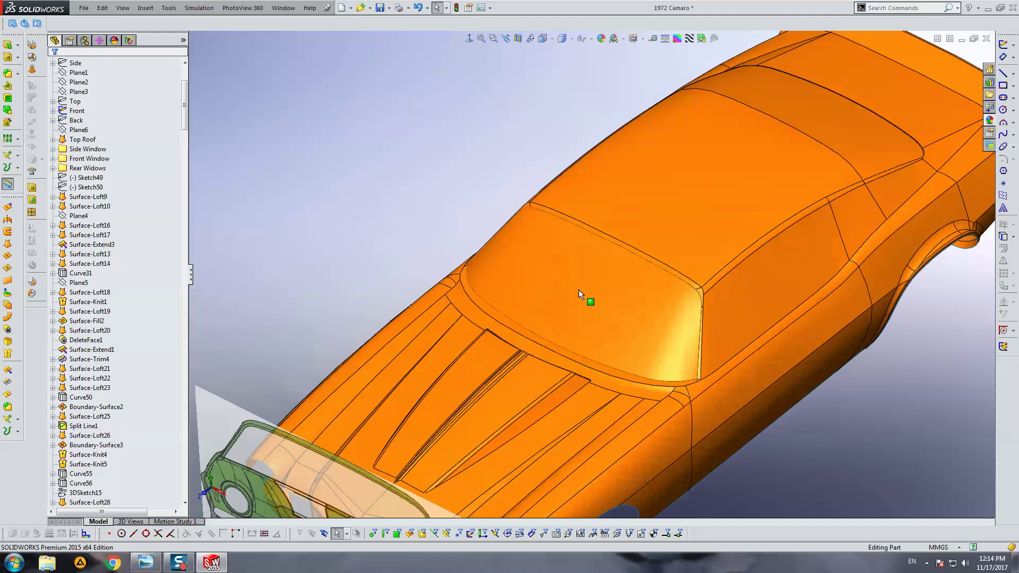
{"action": "left_click", "coordinate": [635, 282]}
{"action": "key", "text": "Escape"}
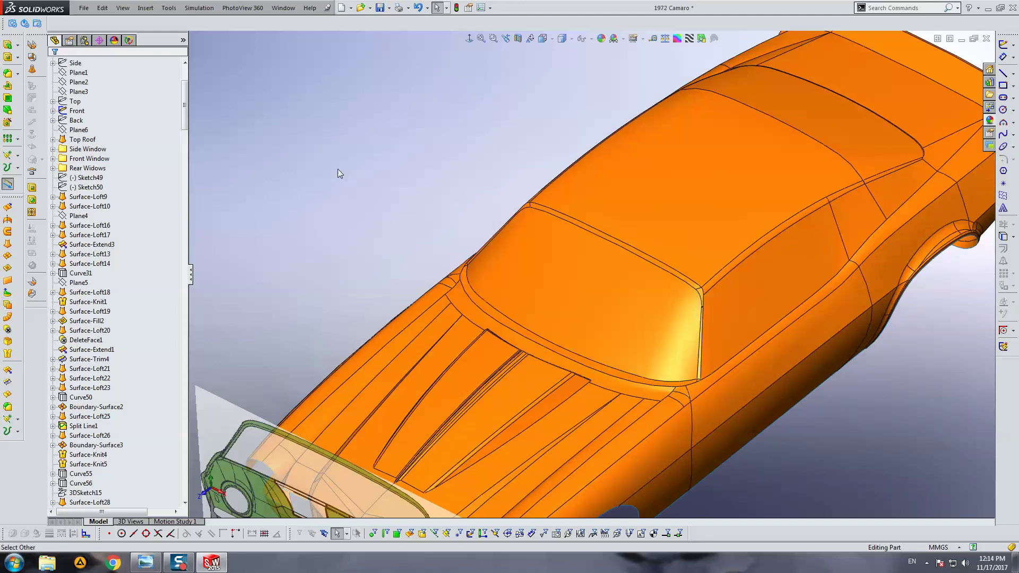
{"action": "left_click", "coordinate": [7, 305]}
{"action": "left_click", "coordinate": [552, 282]}
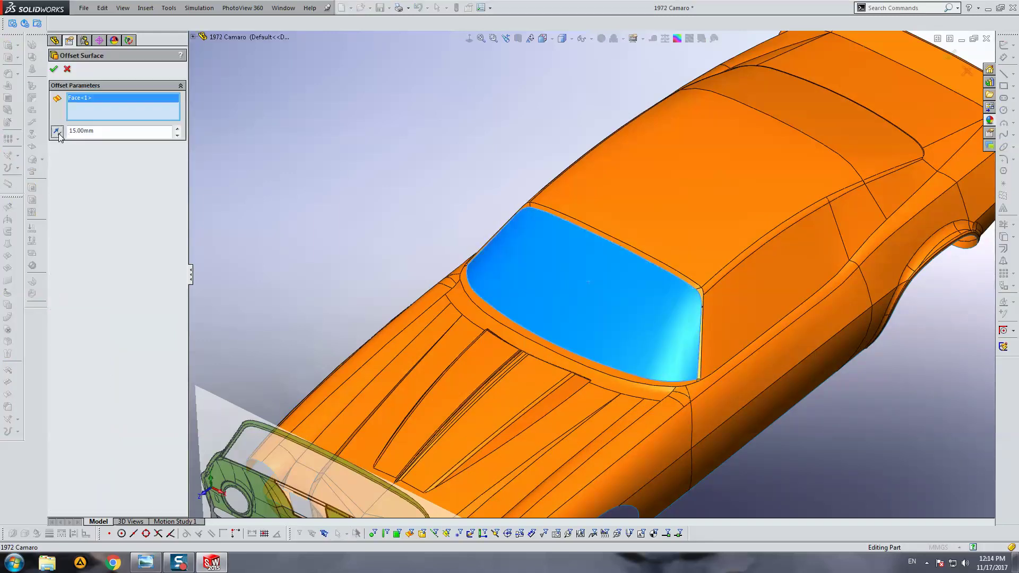
{"action": "left_click", "coordinate": [53, 69]}
{"action": "mouse_move", "coordinate": [664, 255]}
{"action": "middle_mouse_down"}
{"action": "mouse_move", "coordinate": [570, 235]}
{"action": "mouse_move", "coordinate": [729, 223]}
{"action": "middle_mouse_up"}
{"action": "left_click", "coordinate": [729, 223]}
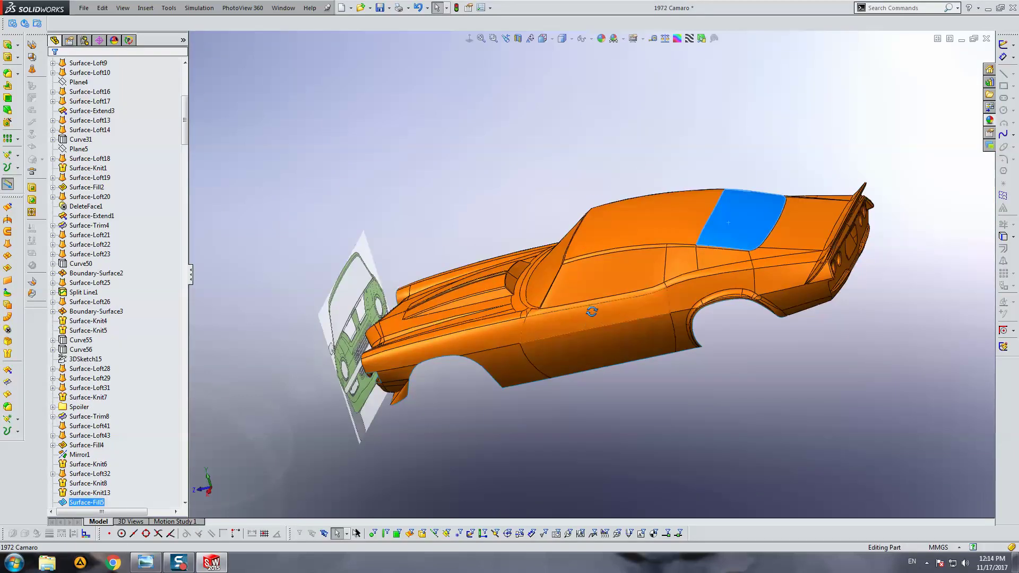
Step: Offset the rear window face and isolate the new glass surfaces
{"action": "middle_click_drag", "start_coordinate": [586, 321], "coordinate": [590, 308]}
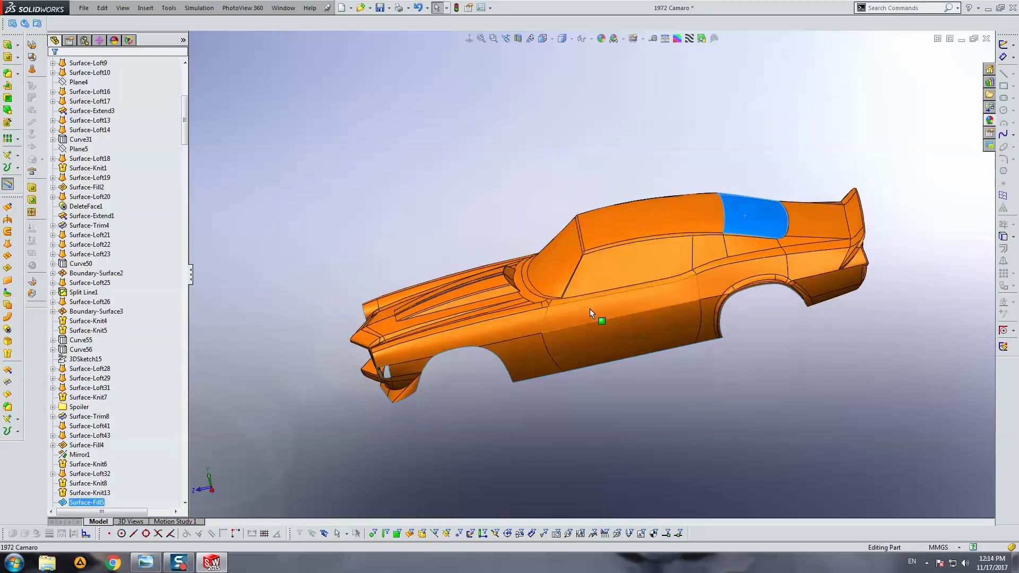
{"action": "left_click", "coordinate": [8, 305]}
{"action": "key", "text": "Escape"}
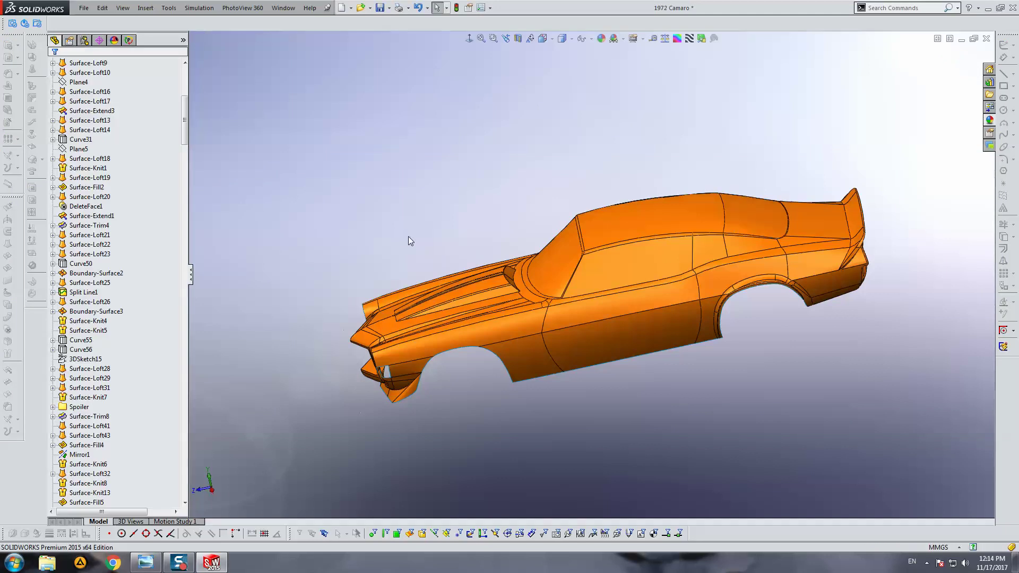
{"action": "left_click", "coordinate": [649, 228]}
{"action": "right_click", "coordinate": [647, 227]}
{"action": "left_click", "coordinate": [658, 232]}
Step: Hide the Top sketch and car picture, then view the isolated surfaces side-on
{"action": "middle_click_drag", "start_coordinate": [637, 139], "coordinate": [445, 256]}
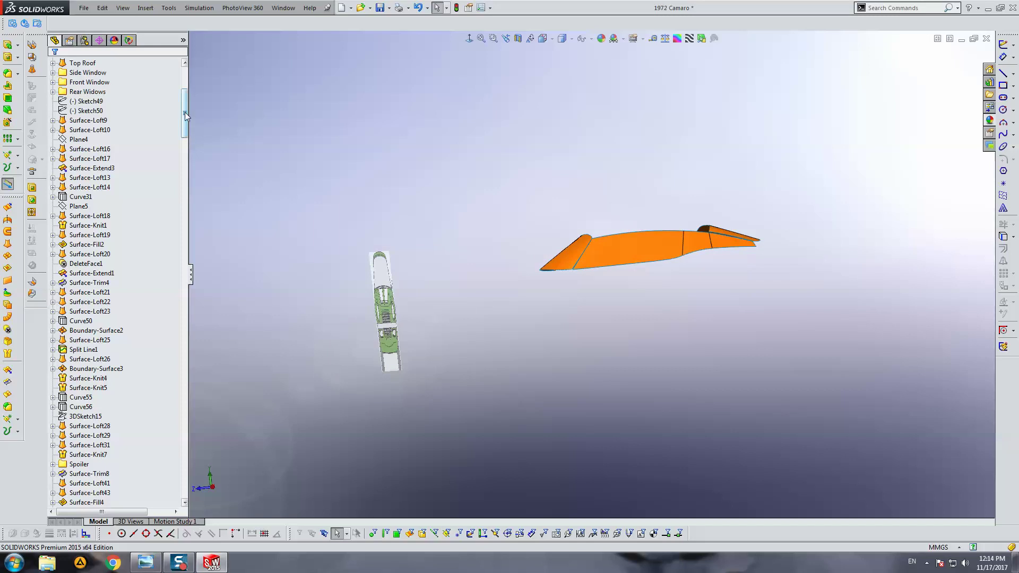
{"action": "left_click_drag", "start_coordinate": [185, 112], "coordinate": [185, 91]}
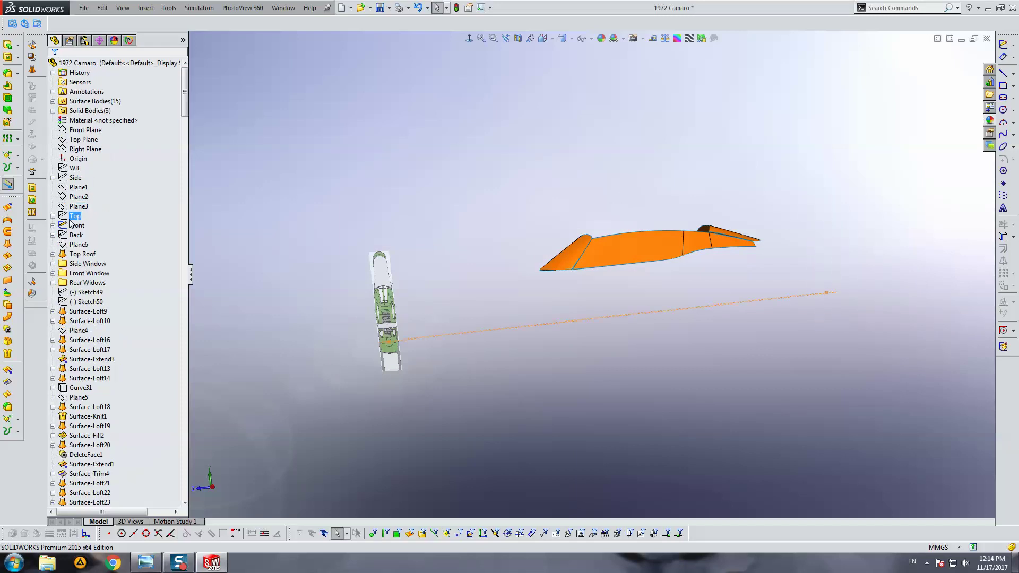
{"action": "left_click", "coordinate": [74, 216]}
{"action": "left_click", "coordinate": [85, 194]}
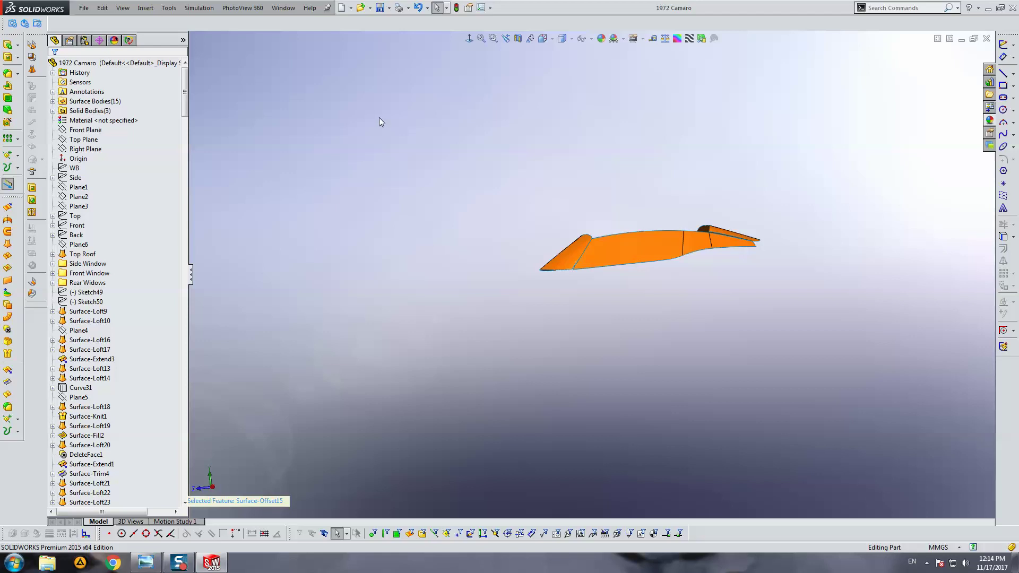
{"action": "left_click", "coordinate": [471, 38]}
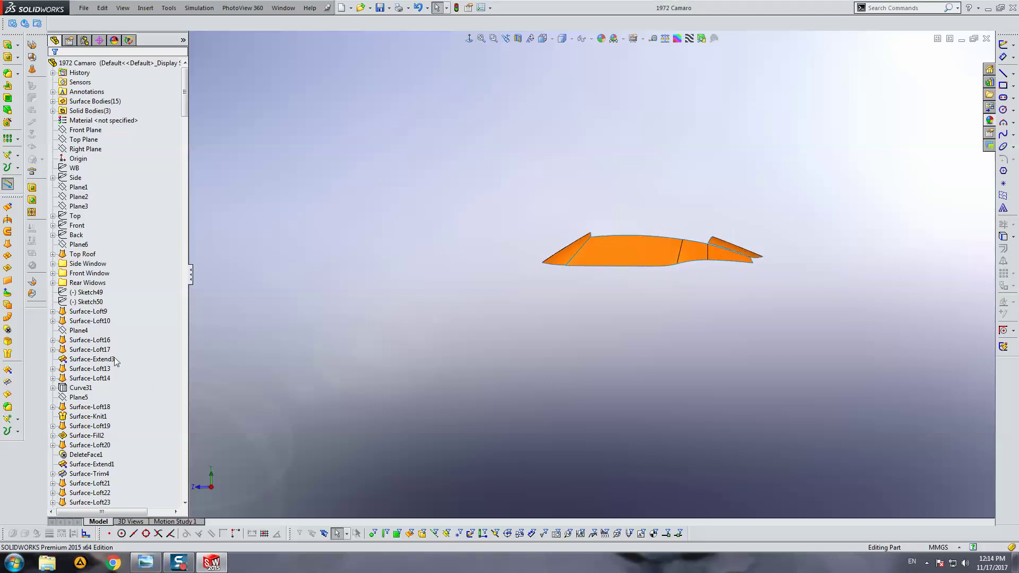
Step: Expand the Surface Bodies list and highlight the Surface-Trim1 body
{"action": "left_click", "coordinate": [82, 254]}
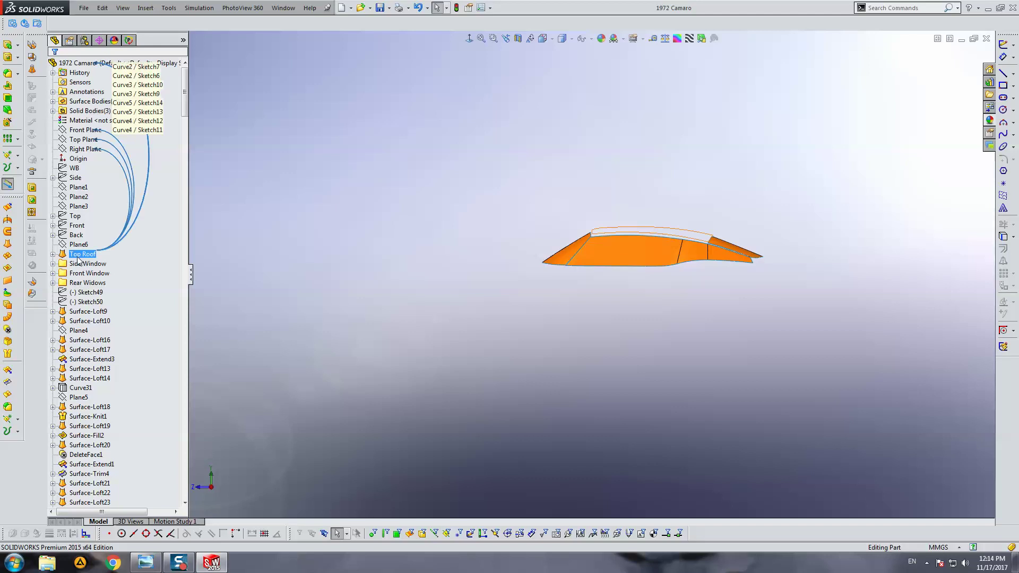
{"action": "key", "text": "Escape"}
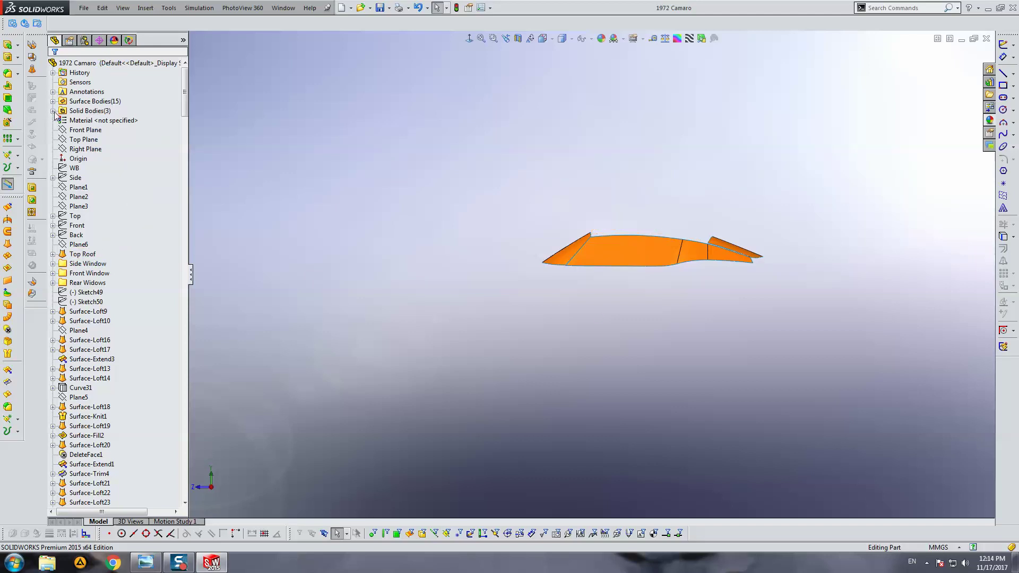
{"action": "left_click", "coordinate": [53, 110]}
{"action": "left_click", "coordinate": [52, 101]}
{"action": "left_click", "coordinate": [96, 111]}
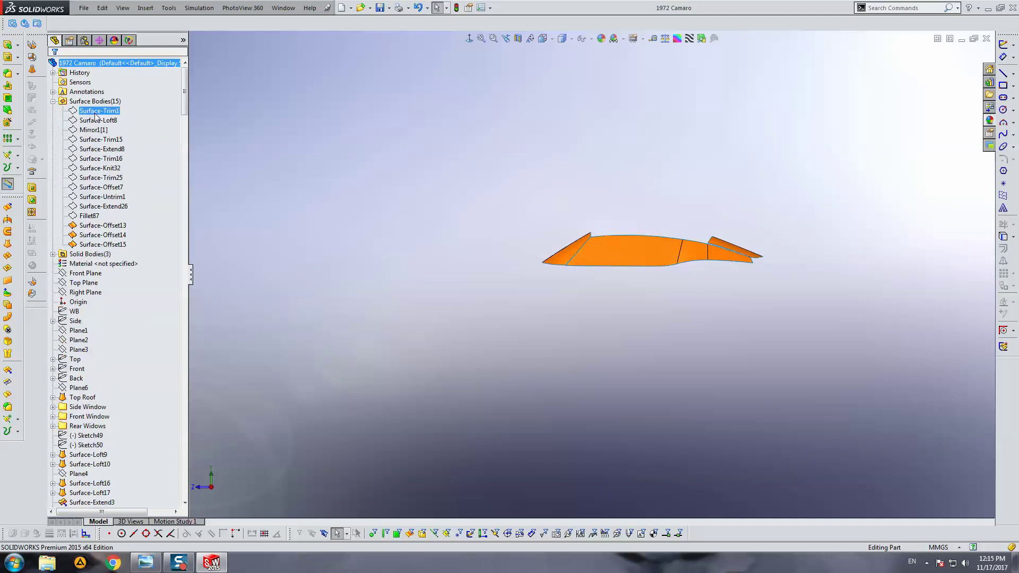
{"action": "left_click", "coordinate": [96, 114]}
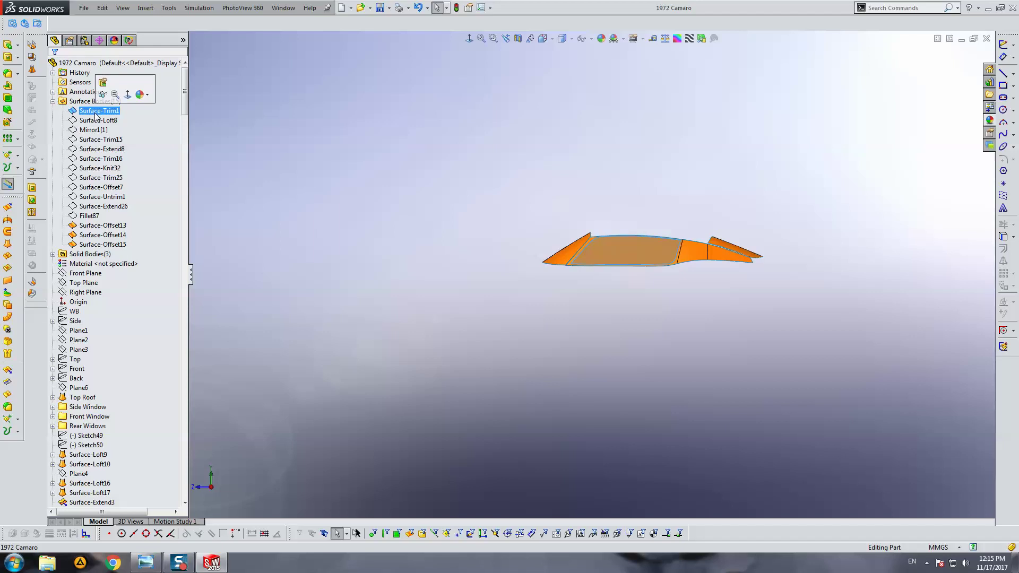
{"action": "scroll", "coordinate": [657, 294], "scroll_direction": "down", "scroll_amount": 5}
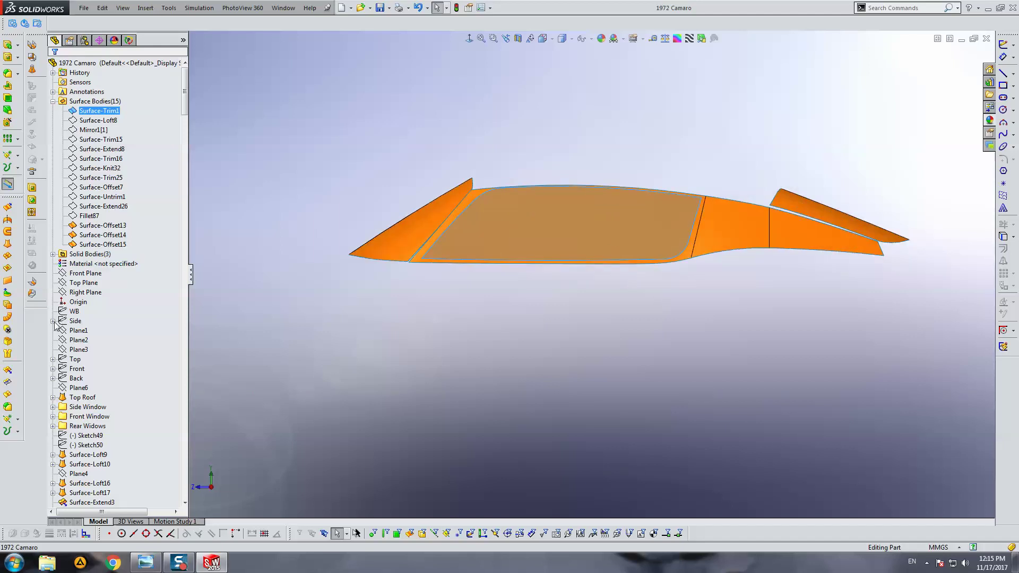
Step: Review Sketch16 and Sketch15 in the Side Window group, collapse it, and view Right Plane Normal To
{"action": "left_click", "coordinate": [53, 407]}
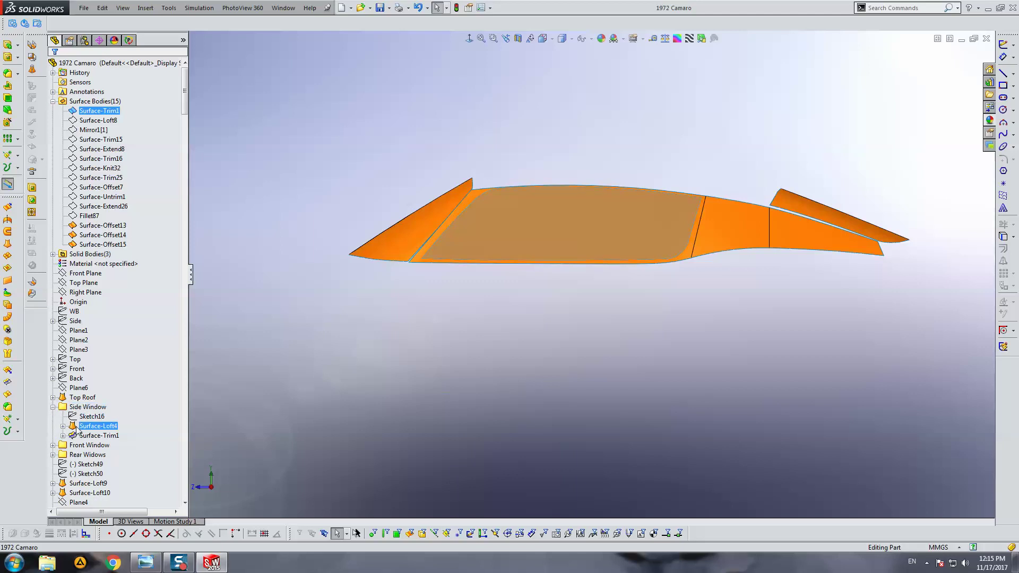
{"action": "left_click", "coordinate": [90, 416]}
{"action": "left_click", "coordinate": [63, 435]}
{"action": "left_click", "coordinate": [82, 446]}
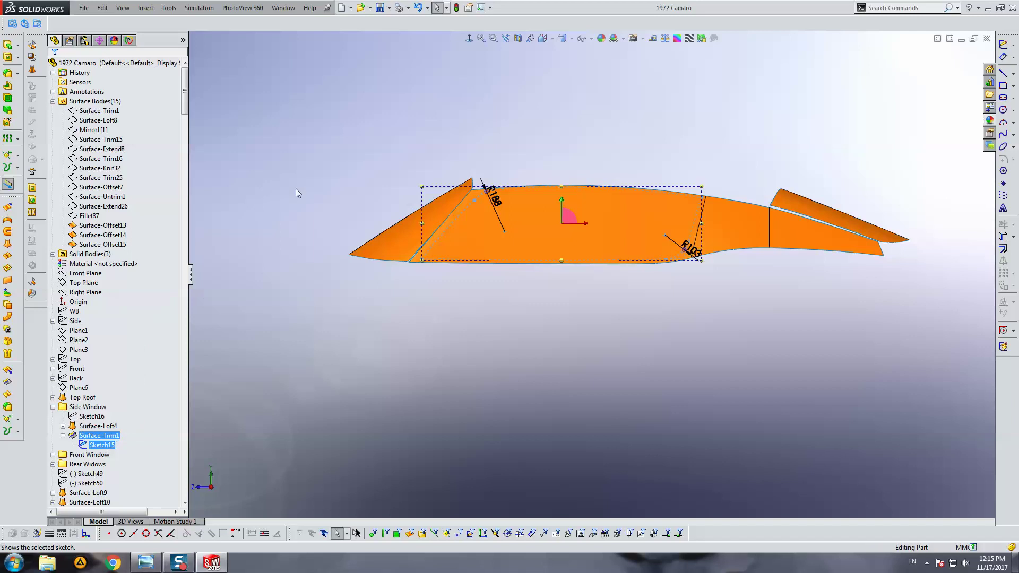
{"action": "left_click", "coordinate": [345, 158]}
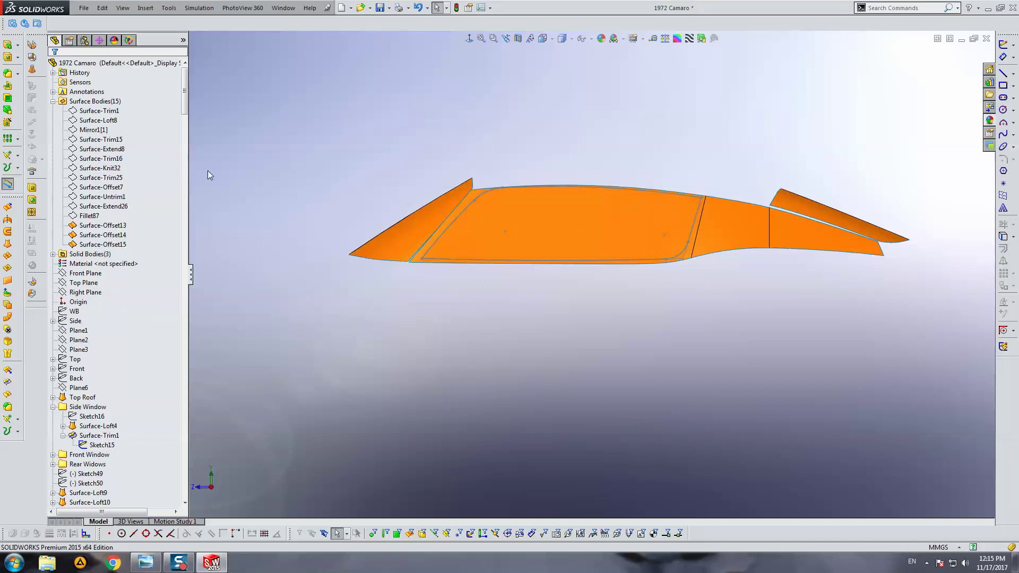
{"action": "left_click", "coordinate": [53, 102]}
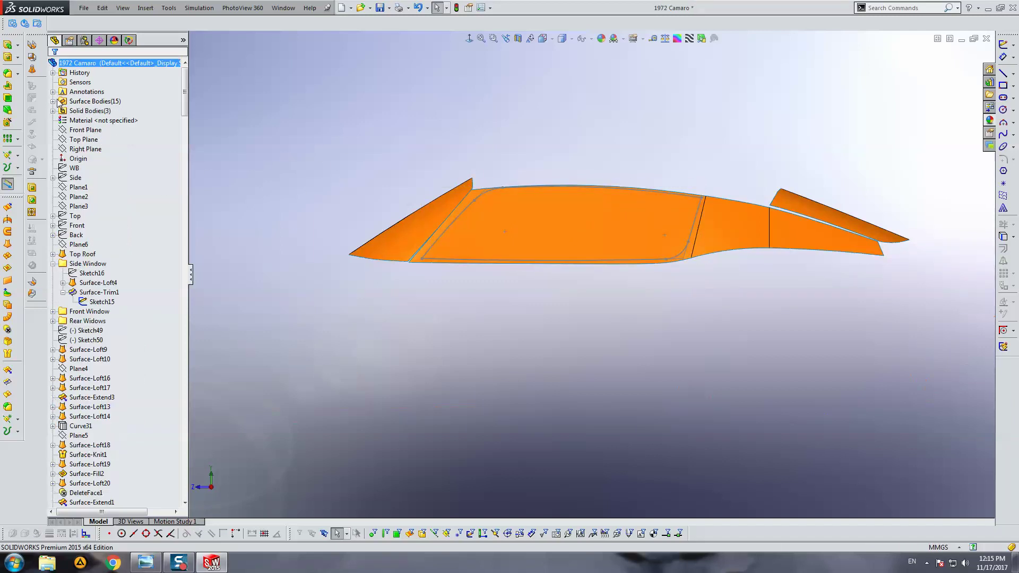
{"action": "left_click", "coordinate": [53, 264]}
{"action": "left_click", "coordinate": [101, 148]}
{"action": "key", "text": "ctrl+8"}
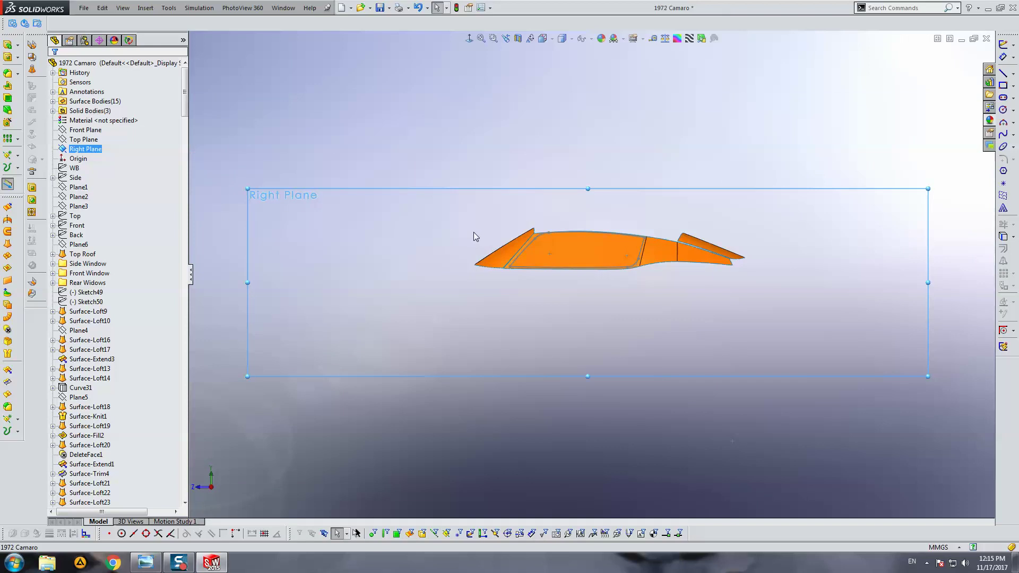
Step: Start a Right Plane sketch and convert Sketch15's side window outline into it
{"action": "left_click", "coordinate": [1004, 44]}
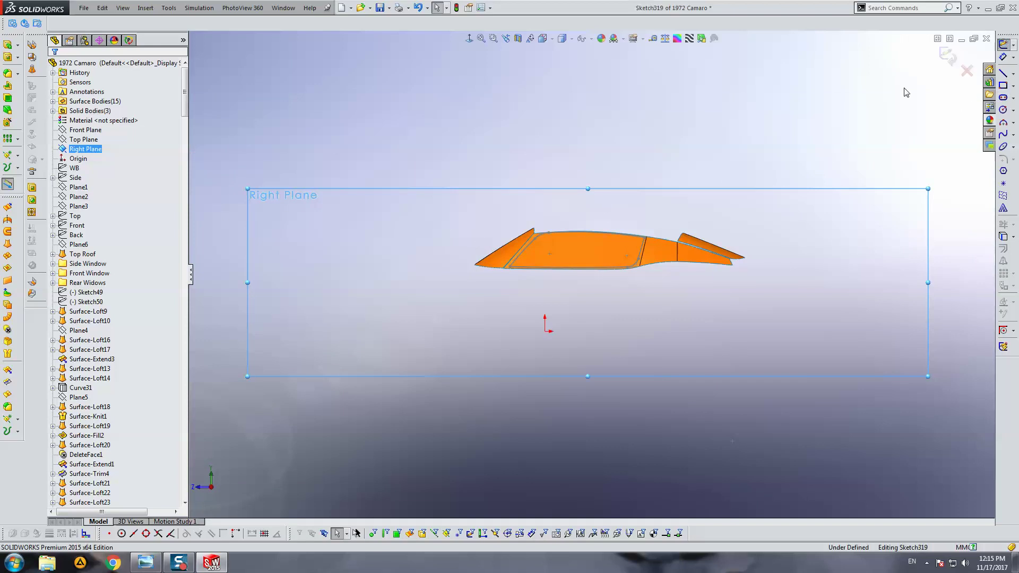
{"action": "left_click", "coordinate": [532, 257]}
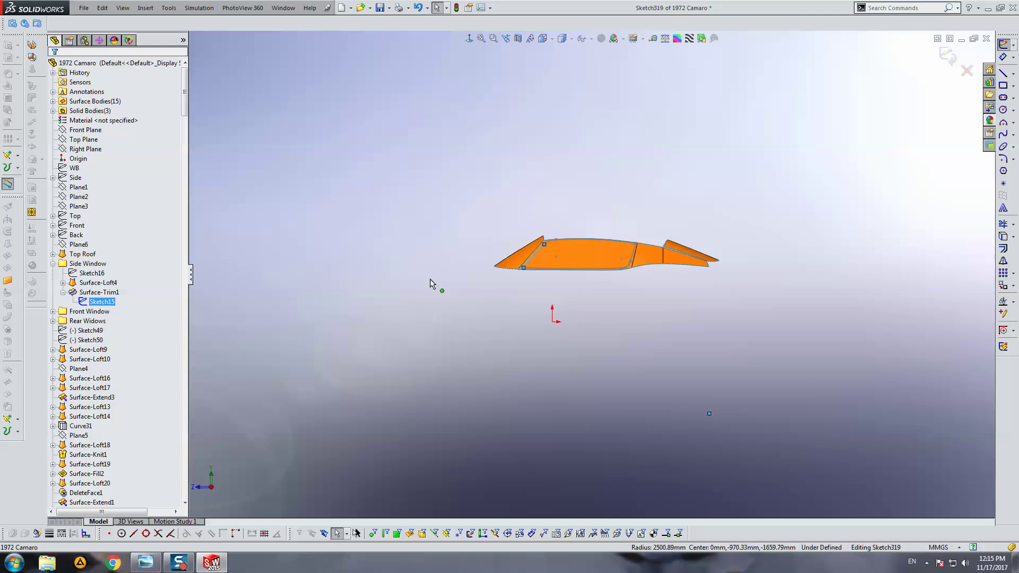
{"action": "left_click", "coordinate": [1003, 236]}
{"action": "scroll", "coordinate": [594, 248], "scroll_direction": "down", "scroll_amount": 5}
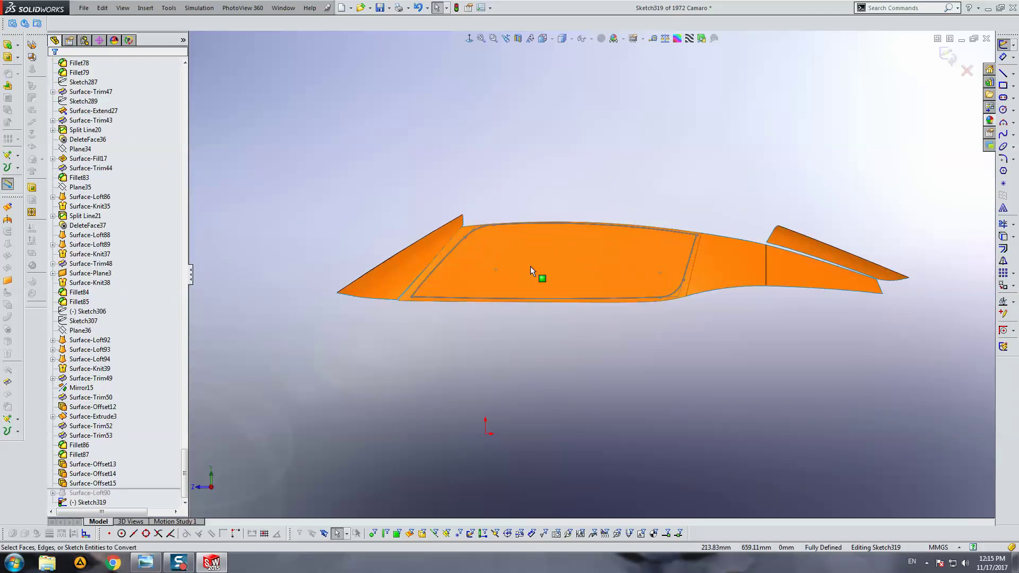
{"action": "middle_click_drag", "start_coordinate": [412, 249], "coordinate": [240, 189]}
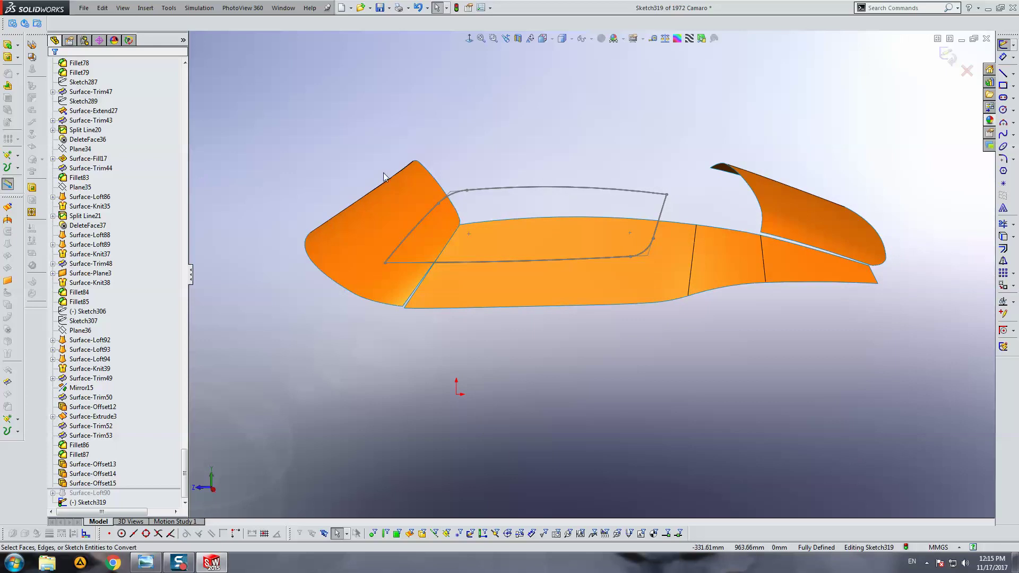
{"action": "right_click", "coordinate": [451, 192]}
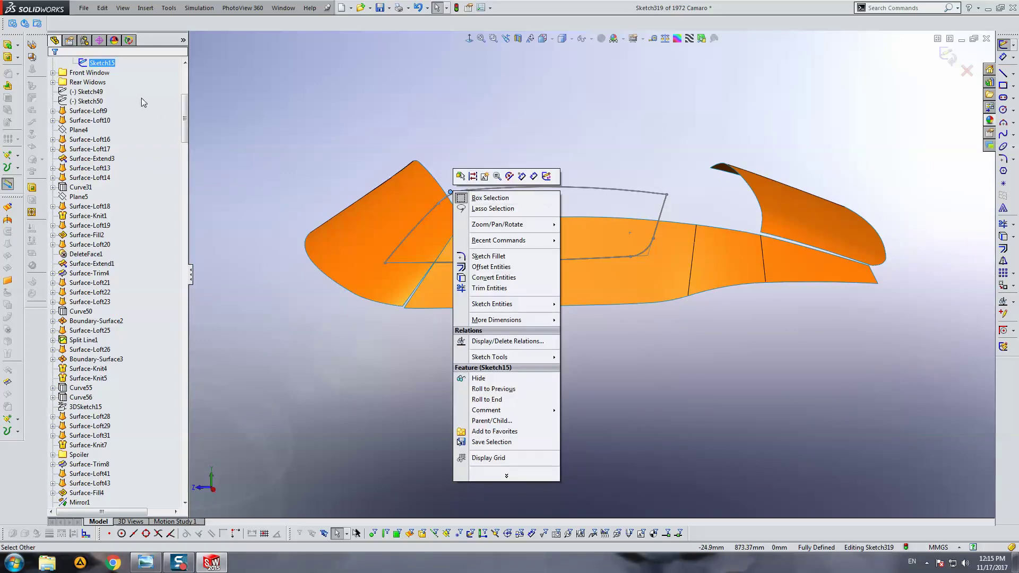
{"action": "right_click", "coordinate": [106, 65]}
{"action": "left_click", "coordinate": [113, 47]}
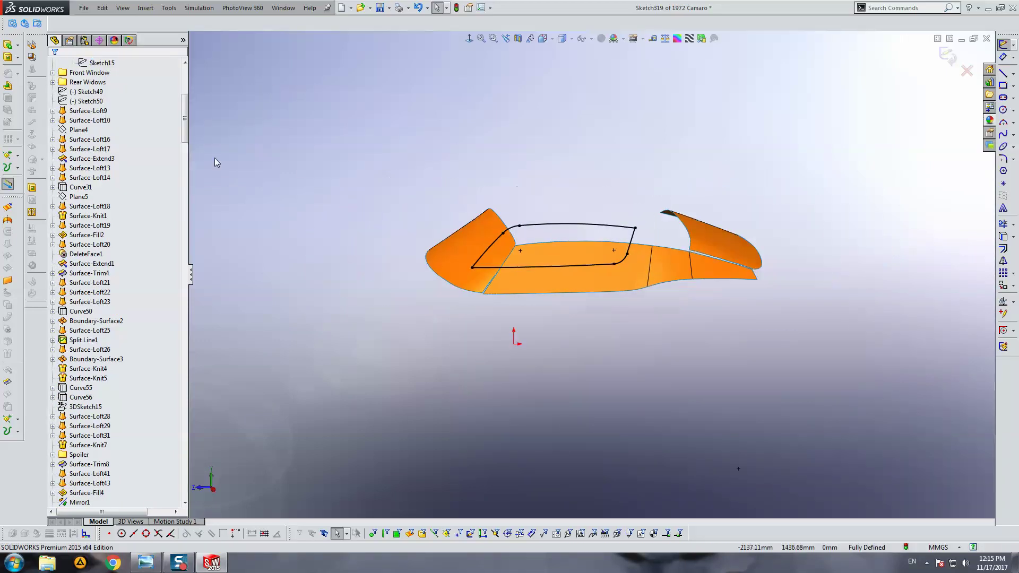
{"action": "scroll", "coordinate": [96, 106], "scroll_direction": "up", "scroll_amount": 3}
{"action": "left_click", "coordinate": [53, 110]}
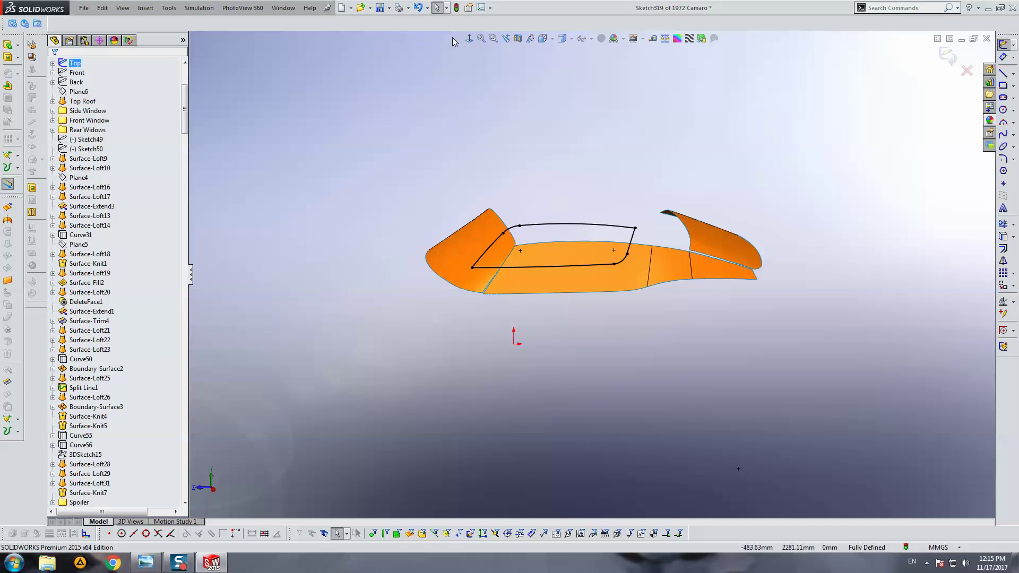
{"action": "left_click", "coordinate": [469, 38]}
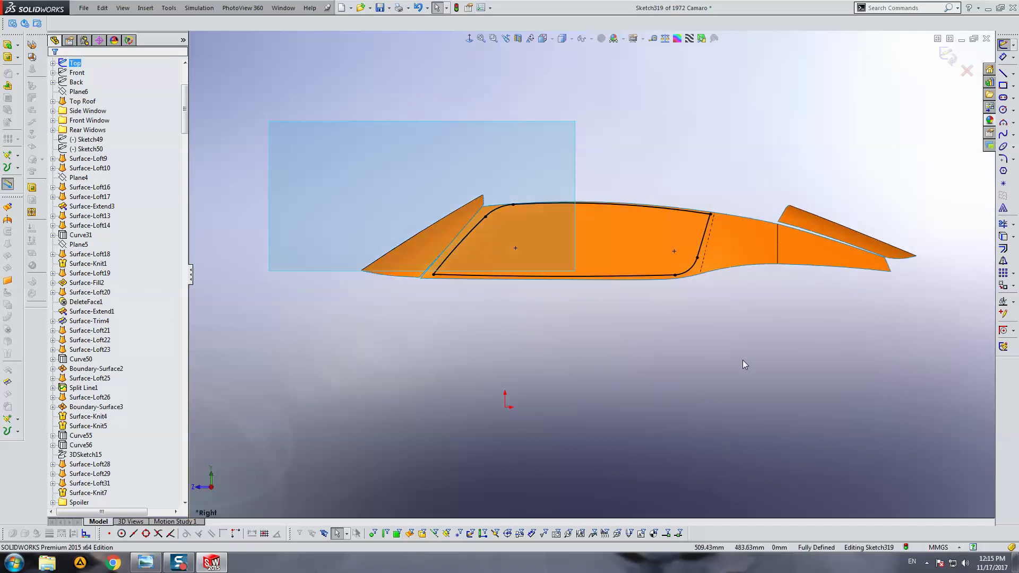
Step: Make the window outline construction geometry and offset it 10 mm inward
{"action": "left_click_drag", "start_coordinate": [268, 122], "coordinate": [809, 406]}
{"action": "left_click", "coordinate": [68, 270]}
{"action": "left_click", "coordinate": [489, 168]}
{"action": "left_click_drag", "start_coordinate": [220, 127], "coordinate": [813, 377]}
{"action": "left_click", "coordinate": [1004, 249]}
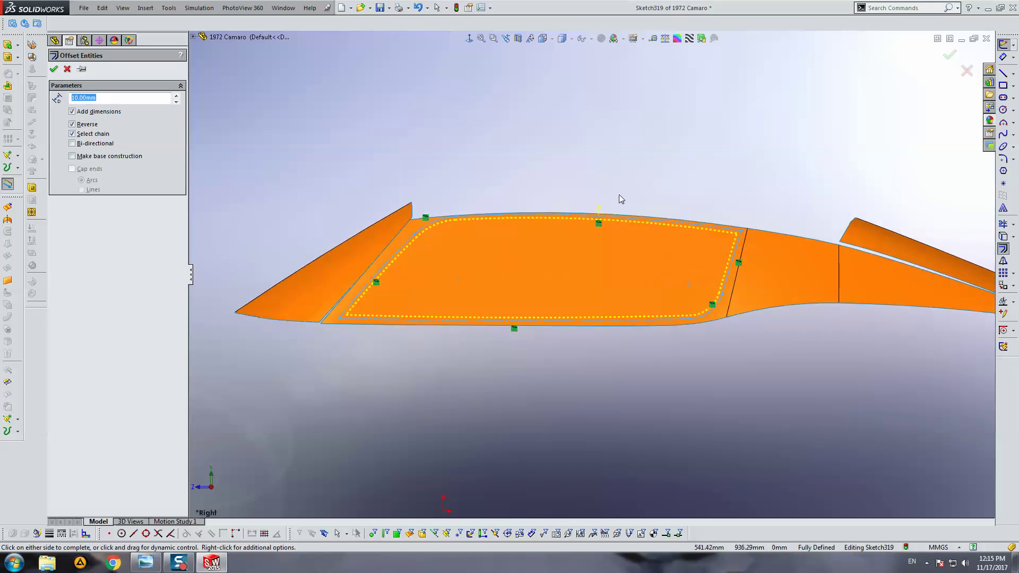
{"action": "key", "text": "Return"}
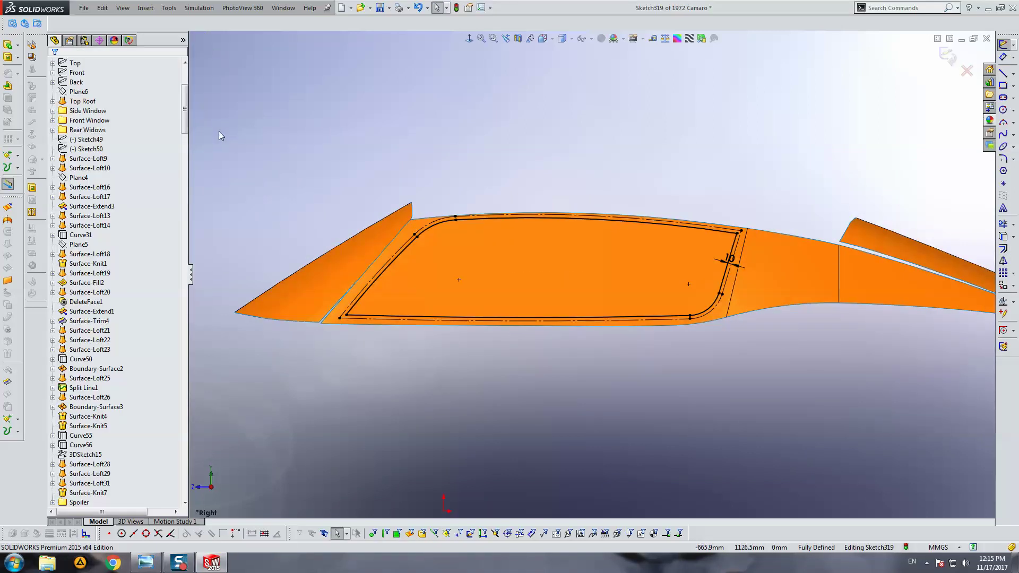
{"action": "key", "text": "f"}
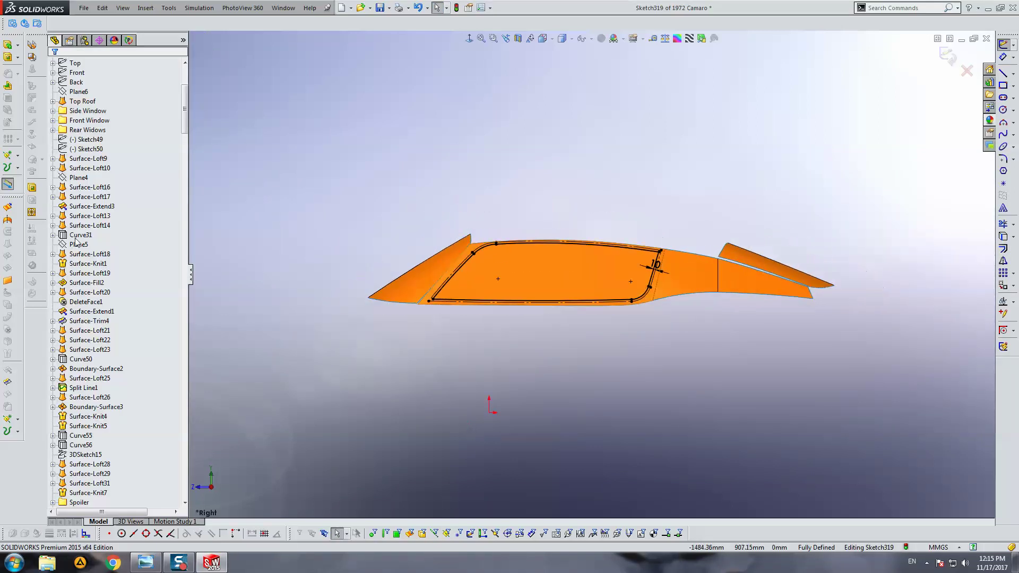
Step: Extrude the offset window outline through the whole model as surface Surface-Extrude5
{"action": "left_click", "coordinate": [8, 382]}
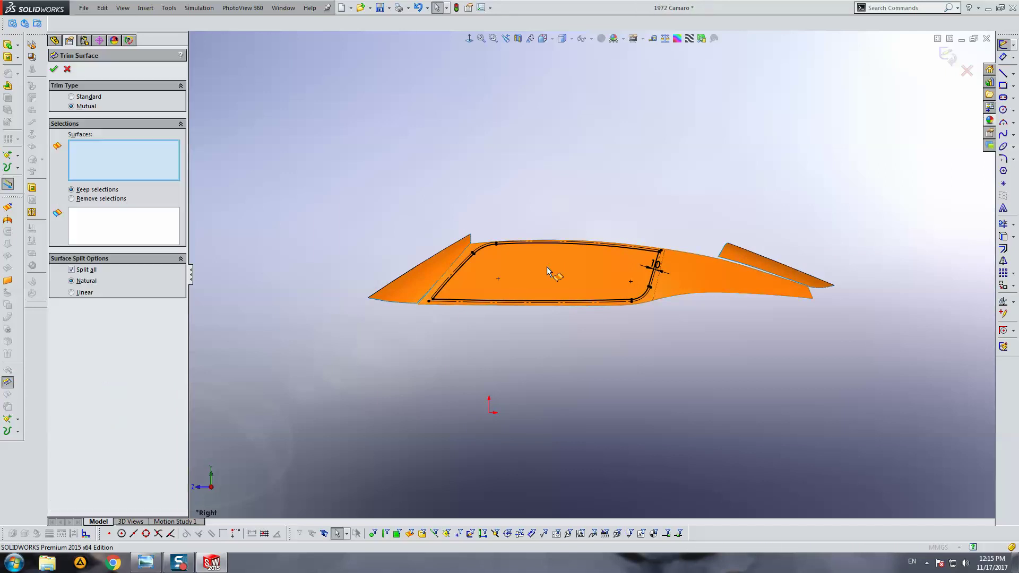
{"action": "mouse_move", "coordinate": [378, 312]}
{"action": "middle_mouse_down"}
{"action": "mouse_move", "coordinate": [473, 345]}
{"action": "mouse_move", "coordinate": [461, 387]}
{"action": "middle_mouse_up"}
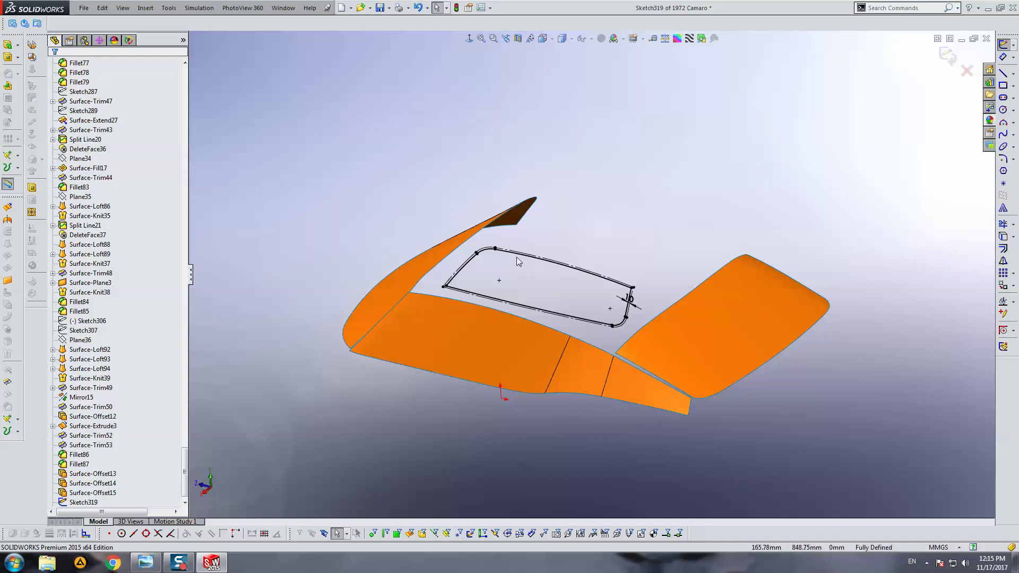
{"action": "left_click", "coordinate": [627, 300]}
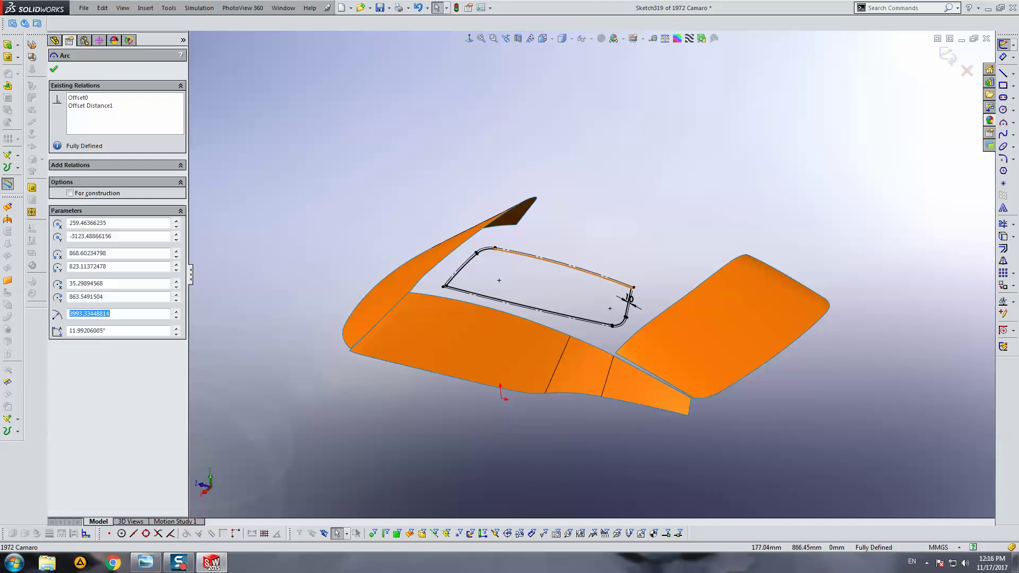
{"action": "left_click", "coordinate": [8, 209]}
{"action": "left_click", "coordinate": [97, 133]}
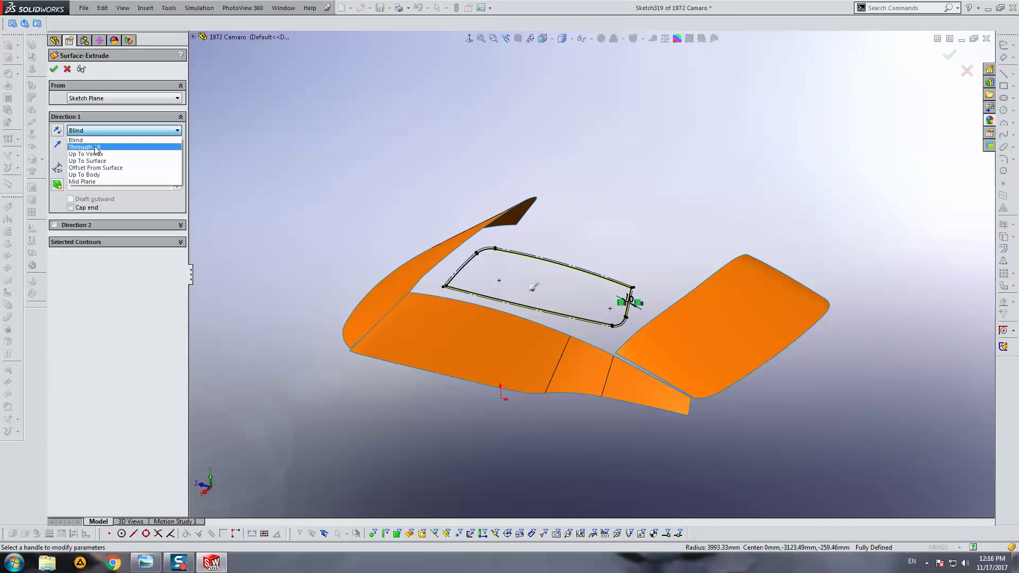
{"action": "left_click", "coordinate": [96, 148]}
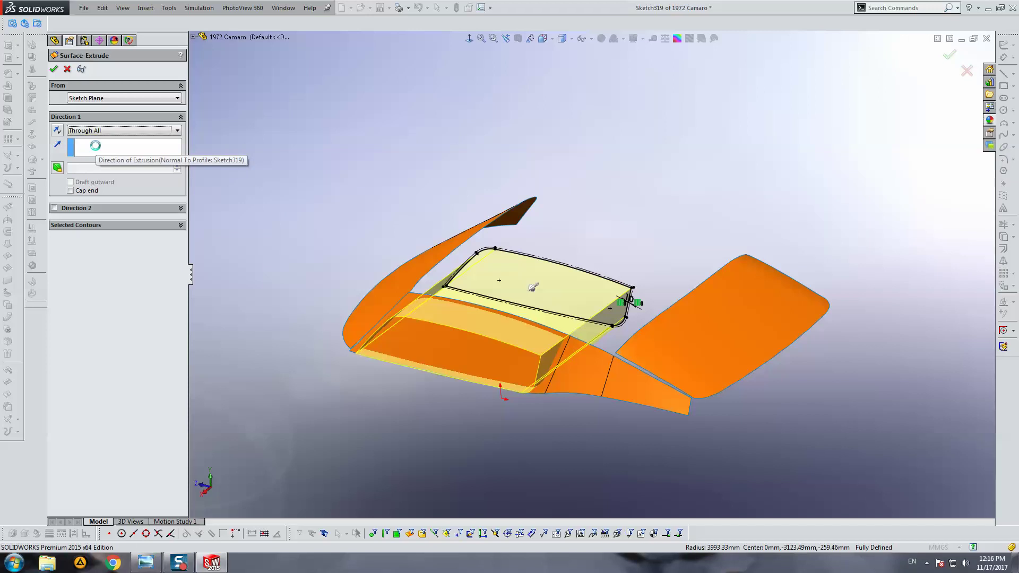
{"action": "key", "text": "Return"}
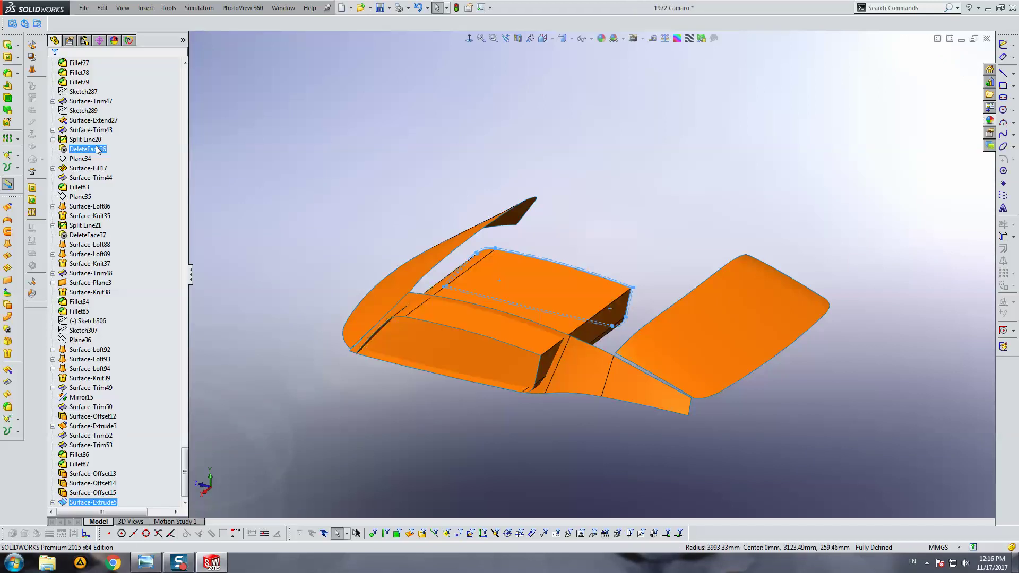
{"action": "mouse_move", "coordinate": [472, 249]}
{"action": "middle_mouse_down"}
{"action": "mouse_move", "coordinate": [424, 267]}
{"action": "mouse_move", "coordinate": [432, 289]}
{"action": "middle_mouse_up"}
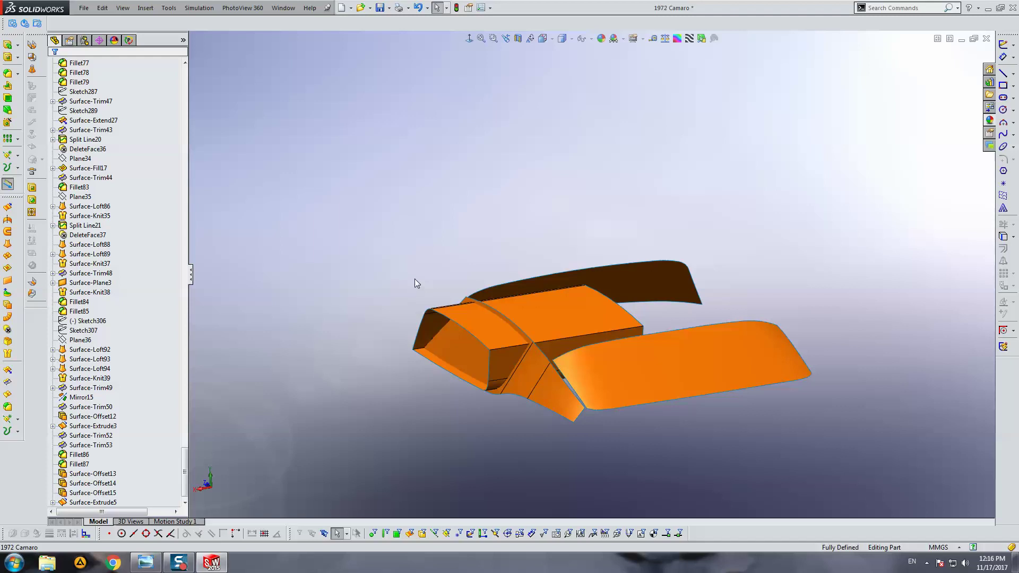
Step: Mutually trim Surface-Extrude5 with Surface-Offset13, keeping the two window panel pieces
{"action": "left_click", "coordinate": [8, 382]}
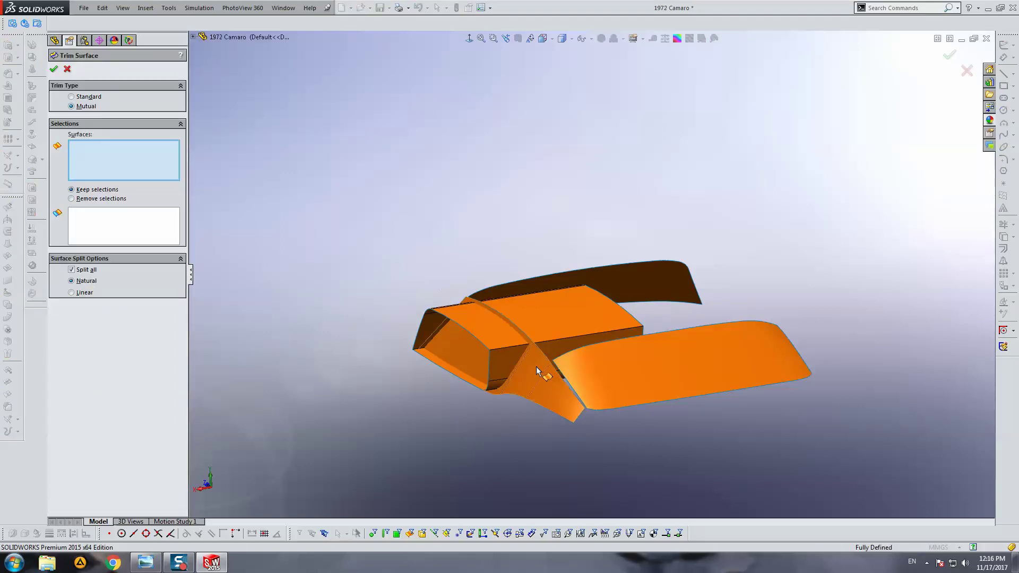
{"action": "left_click", "coordinate": [551, 324]}
{"action": "left_click", "coordinate": [541, 366]}
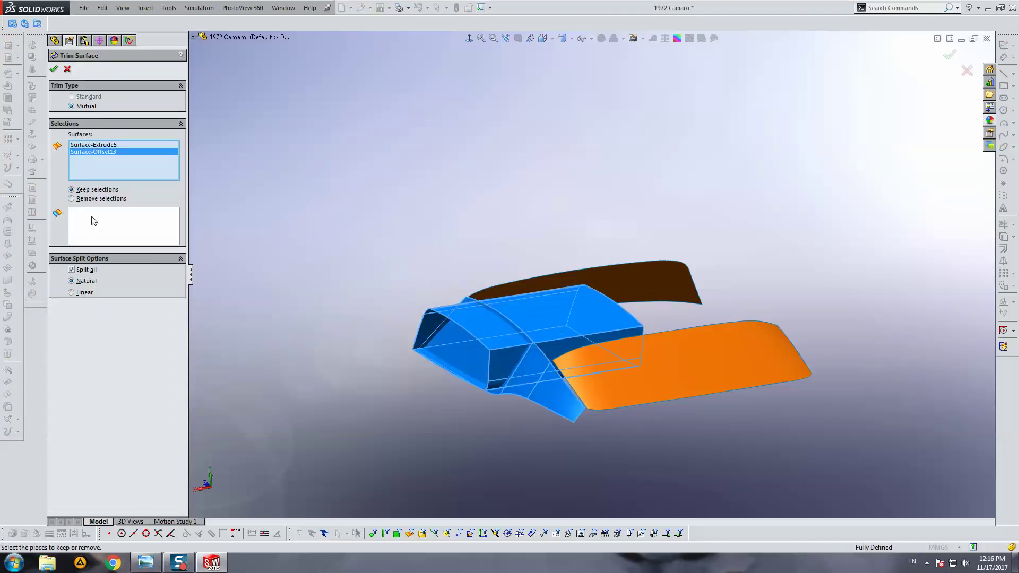
{"action": "left_click", "coordinate": [100, 236]}
{"action": "left_click", "coordinate": [479, 342]}
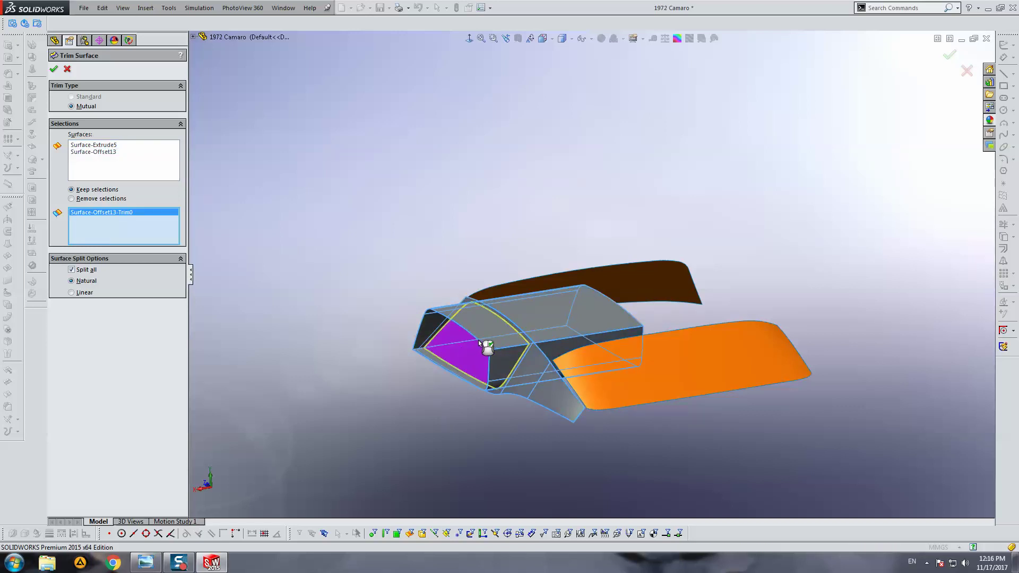
{"action": "middle_click_drag", "start_coordinate": [473, 368], "coordinate": [464, 374]}
{"action": "left_click", "coordinate": [480, 332]}
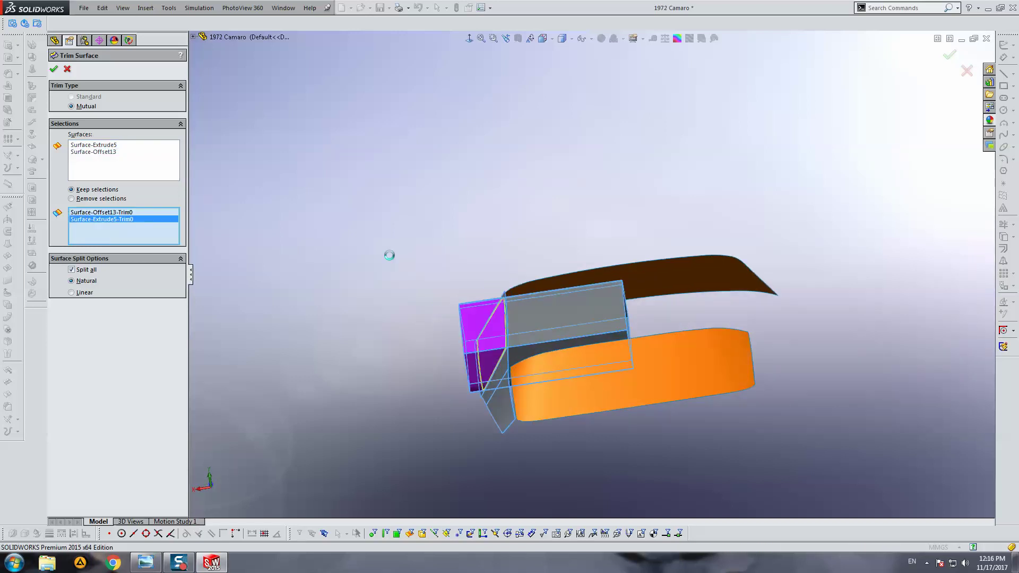
{"action": "mouse_move", "coordinate": [471, 338]}
{"action": "middle_mouse_down"}
{"action": "mouse_move", "coordinate": [419, 348]}
{"action": "mouse_move", "coordinate": [584, 305]}
{"action": "mouse_move", "coordinate": [591, 337]}
{"action": "middle_mouse_up"}
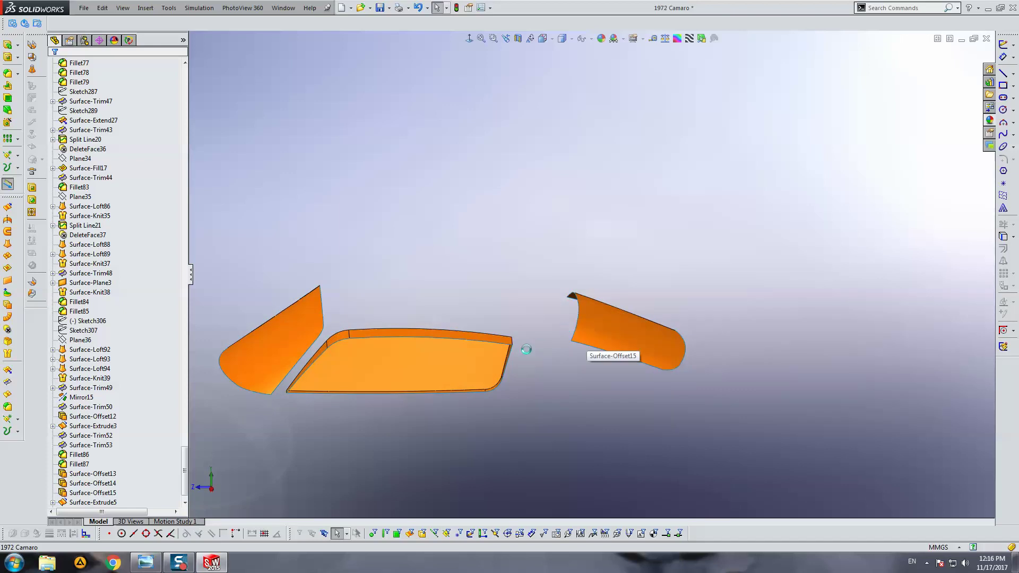
Step: On a new Top Plane sketch, convert the Front Window's Sketch26 outline into sketch curves
{"action": "left_click", "coordinate": [469, 38]}
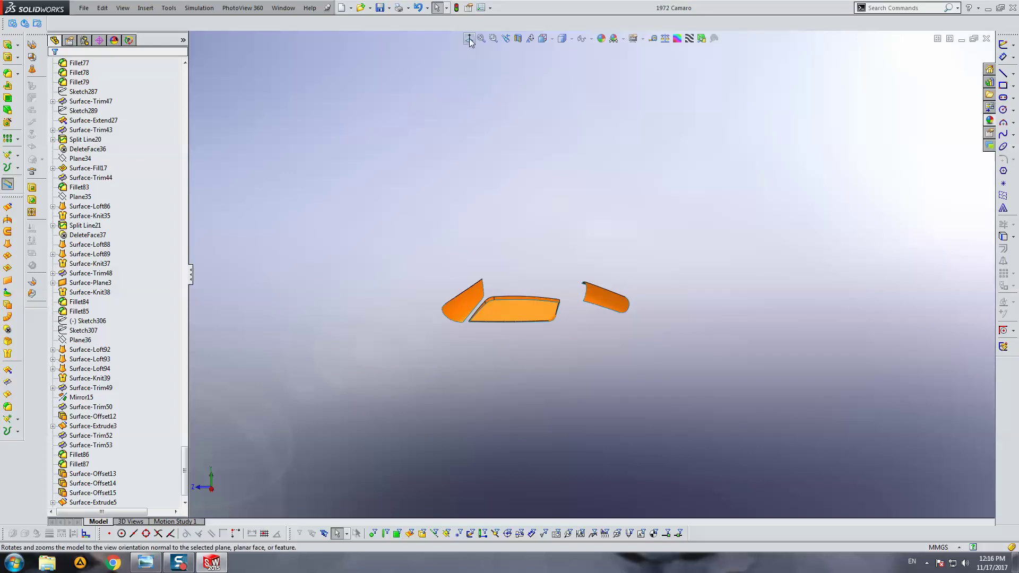
{"action": "key", "text": "shift+Up"}
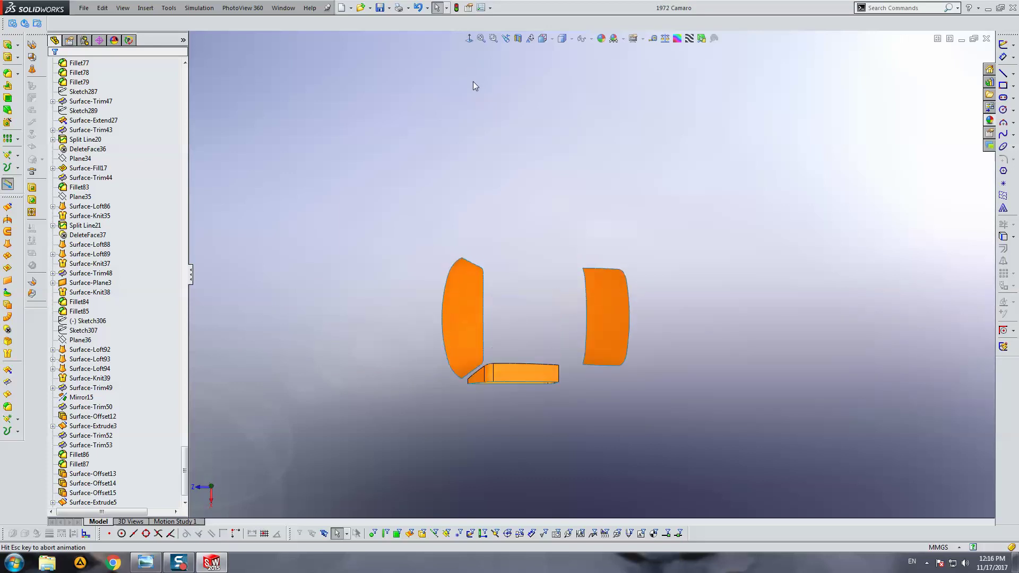
{"action": "mouse_move", "coordinate": [183, 475]}
{"action": "left_mouse_down"}
{"action": "mouse_move", "coordinate": [221, 177]}
{"action": "mouse_move", "coordinate": [170, 87]}
{"action": "left_mouse_up"}
{"action": "left_click", "coordinate": [83, 139]}
{"action": "left_click", "coordinate": [1003, 44]}
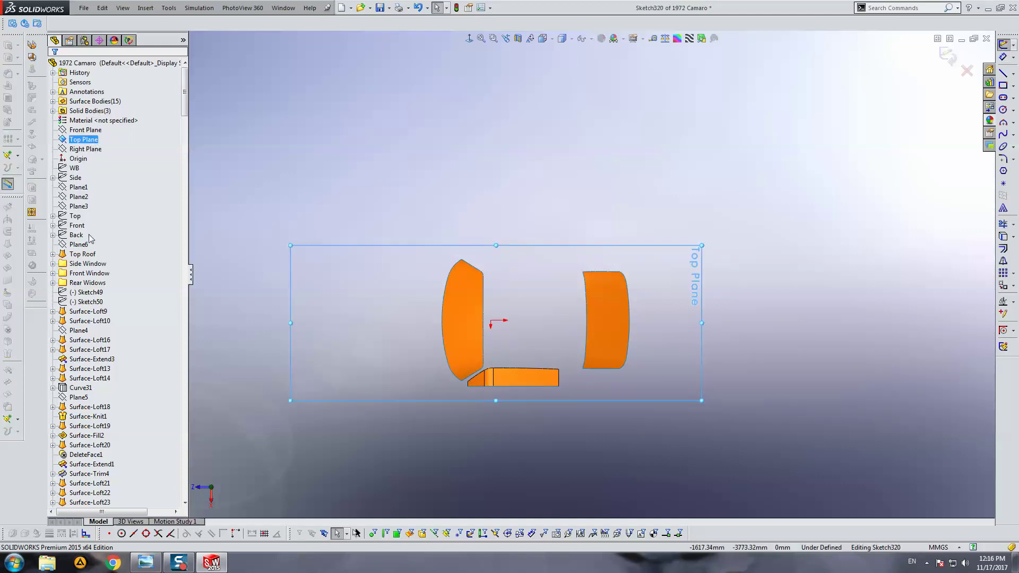
{"action": "left_click", "coordinate": [74, 227]}
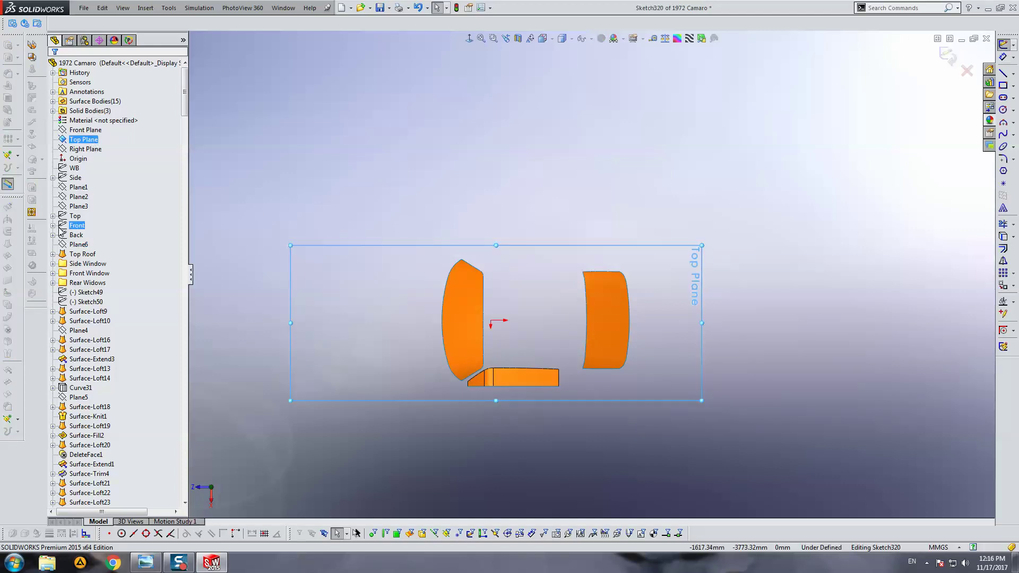
{"action": "left_click", "coordinate": [53, 274]}
{"action": "left_click", "coordinate": [62, 312]}
{"action": "left_click", "coordinate": [91, 321]}
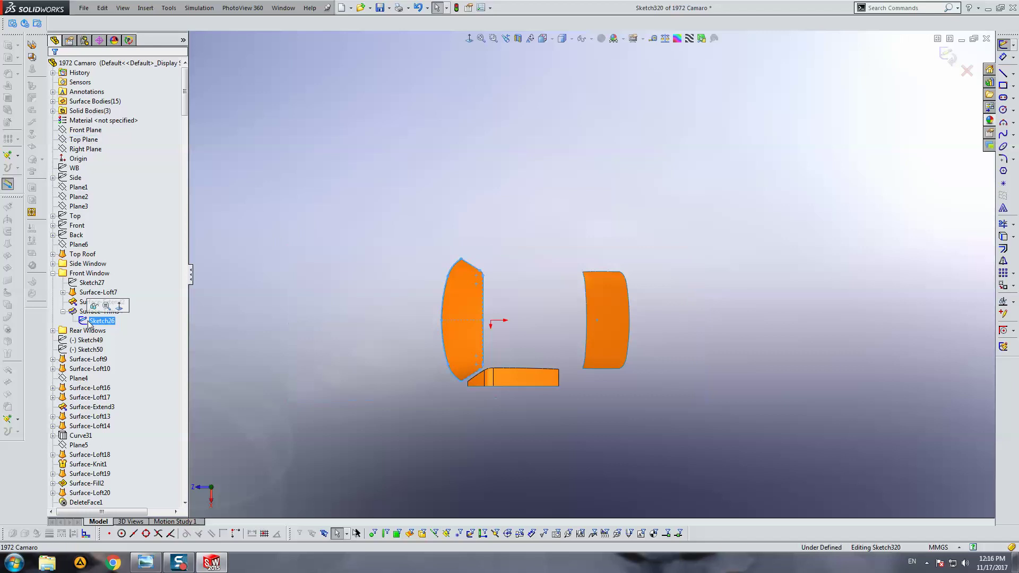
{"action": "left_click", "coordinate": [1003, 236]}
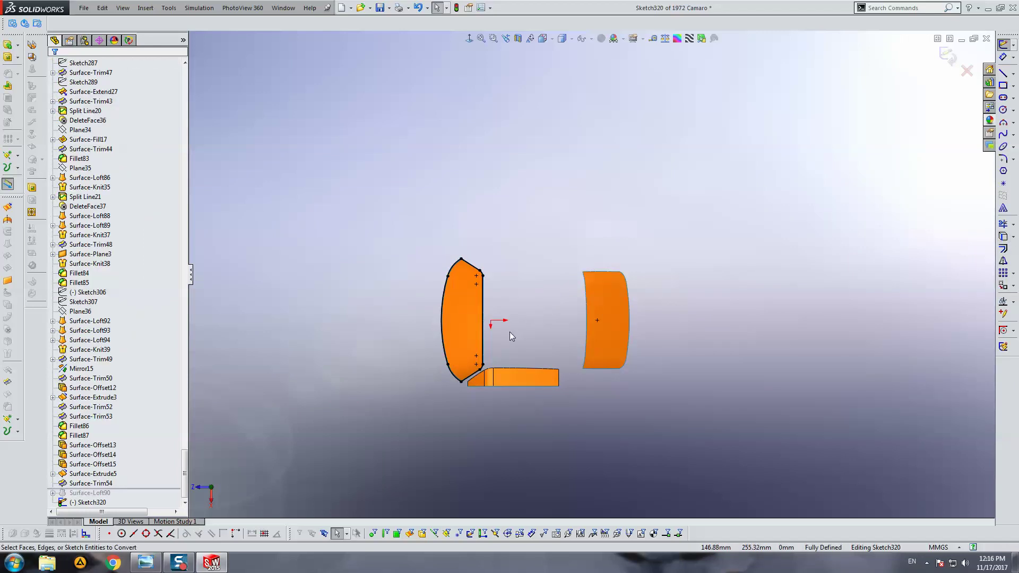
Step: Offset the converted outline outward, changing the offset distance from 10 mm to 15 mm
{"action": "left_click_drag", "start_coordinate": [380, 239], "coordinate": [530, 469]}
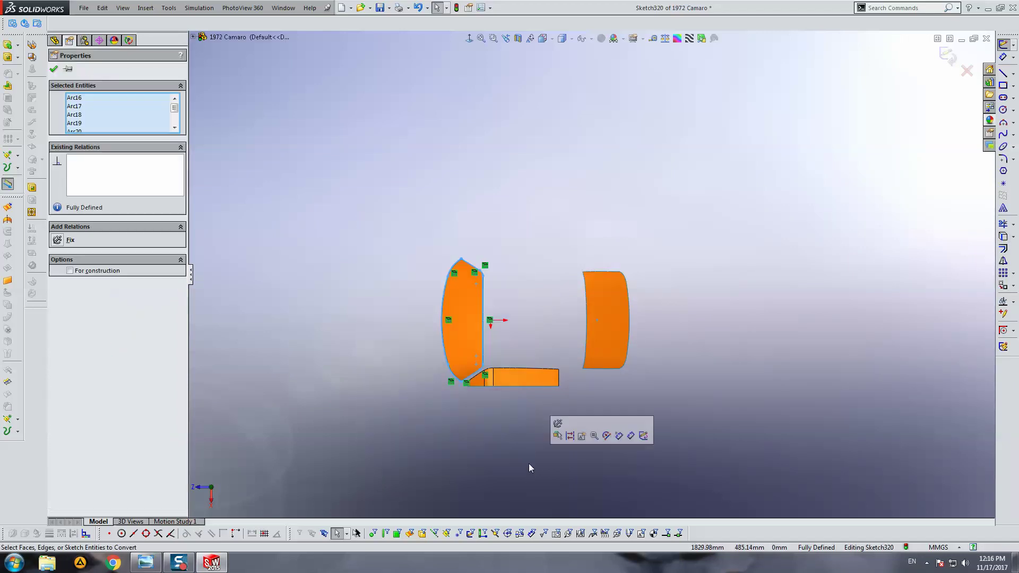
{"action": "left_click", "coordinate": [1003, 249]}
{"action": "scroll", "coordinate": [371, 257], "scroll_direction": "up", "scroll_amount": 5}
{"action": "scroll", "coordinate": [360, 255], "scroll_direction": "up", "scroll_amount": 1}
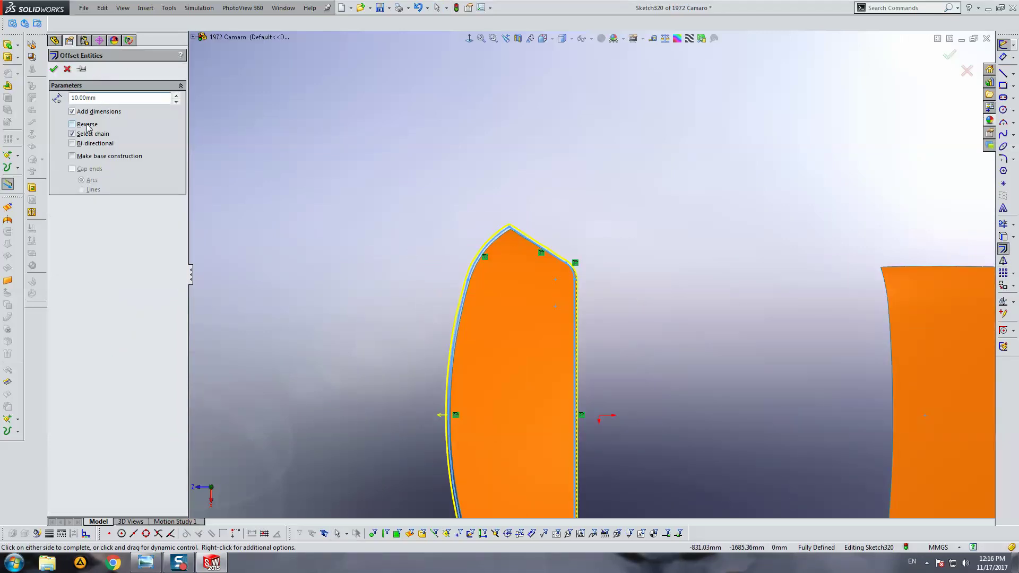
{"action": "key", "text": "Return"}
{"action": "scroll", "coordinate": [537, 243], "scroll_direction": "up", "scroll_amount": 5}
{"action": "scroll", "coordinate": [507, 231], "scroll_direction": "up", "scroll_amount": 1}
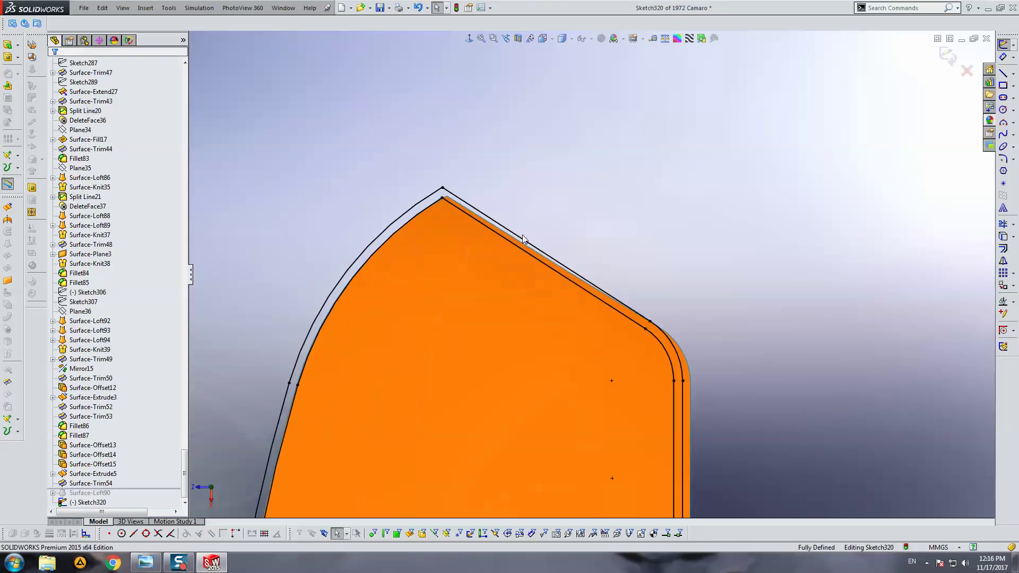
{"action": "scroll", "coordinate": [589, 277], "scroll_direction": "down", "scroll_amount": 4}
{"action": "middle_click_drag", "start_coordinate": [621, 515], "coordinate": [568, 306], "text": "ctrl"}
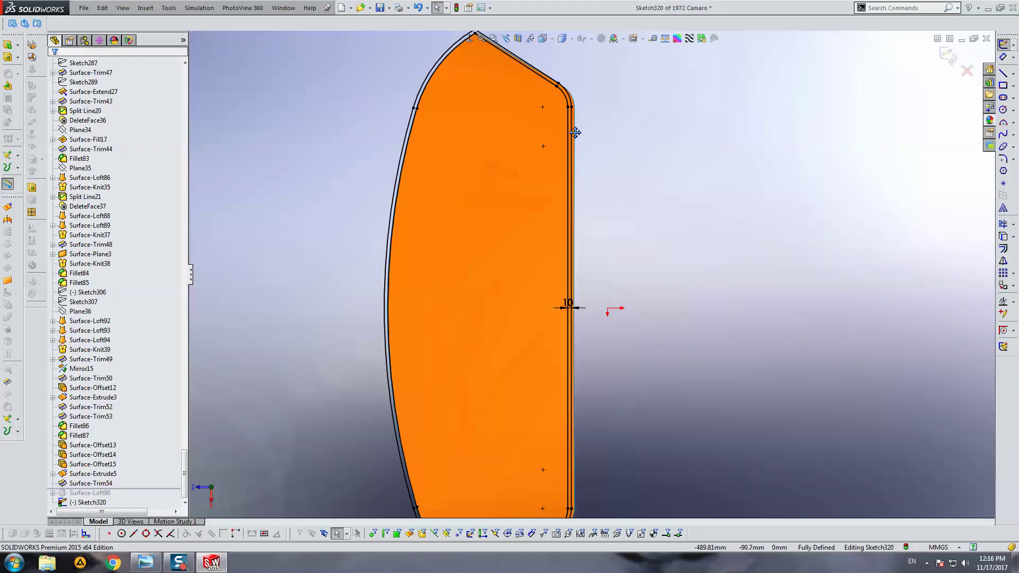
{"action": "double_click", "coordinate": [568, 303]}
{"action": "type", "text": "15"}
{"action": "key", "text": "Return"}
Step: Inspect the offset outline chain at its lower pointed end, then start an extruded surface
{"action": "scroll", "coordinate": [469, 66], "scroll_direction": "up", "scroll_amount": 3}
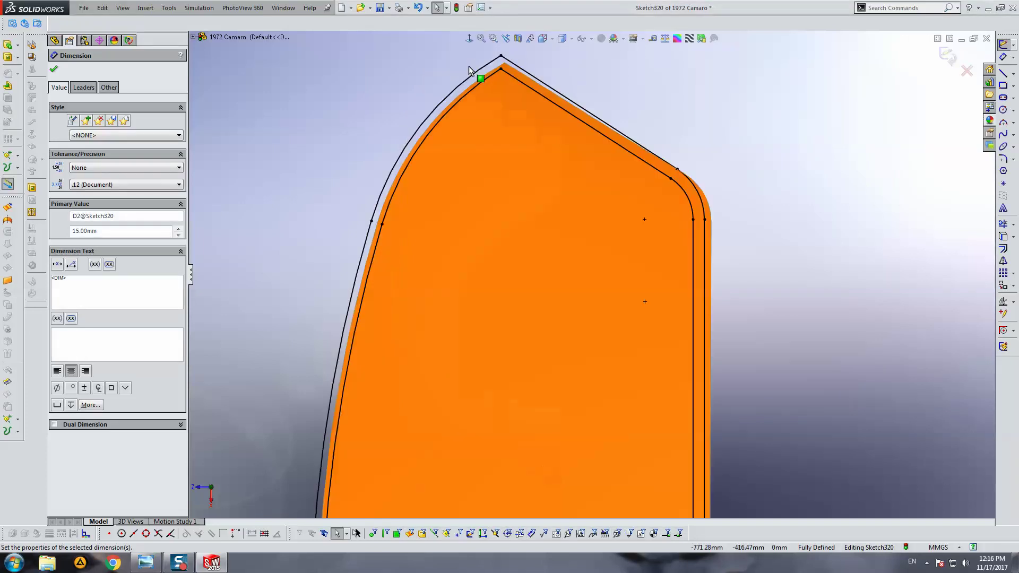
{"action": "scroll", "coordinate": [611, 286], "scroll_direction": "down", "scroll_amount": 3}
{"action": "middle_click_drag", "start_coordinate": [640, 308], "coordinate": [581, 109], "text": "ctrl"}
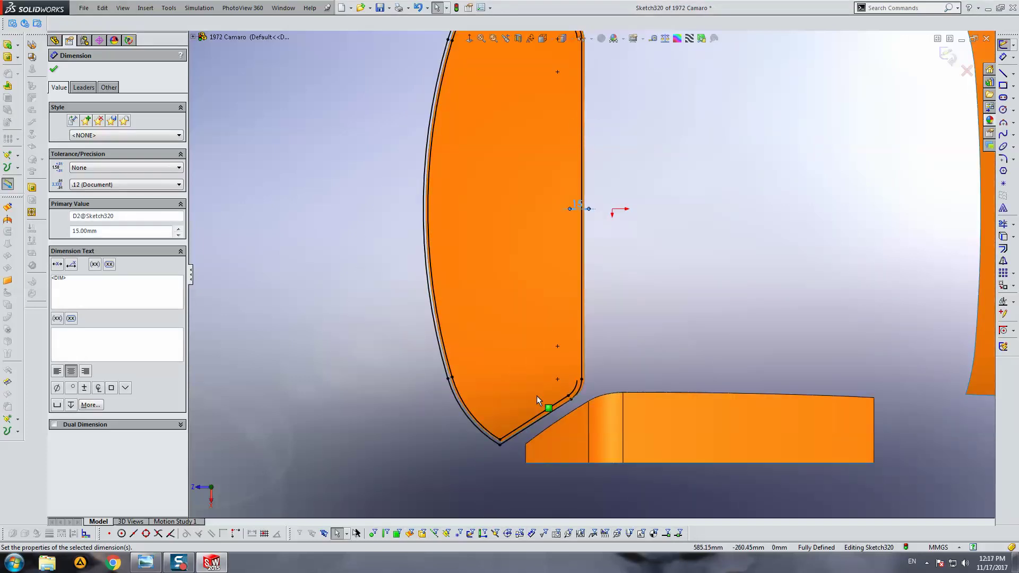
{"action": "scroll", "coordinate": [537, 396], "scroll_direction": "up", "scroll_amount": 3}
{"action": "right_click", "coordinate": [613, 365]}
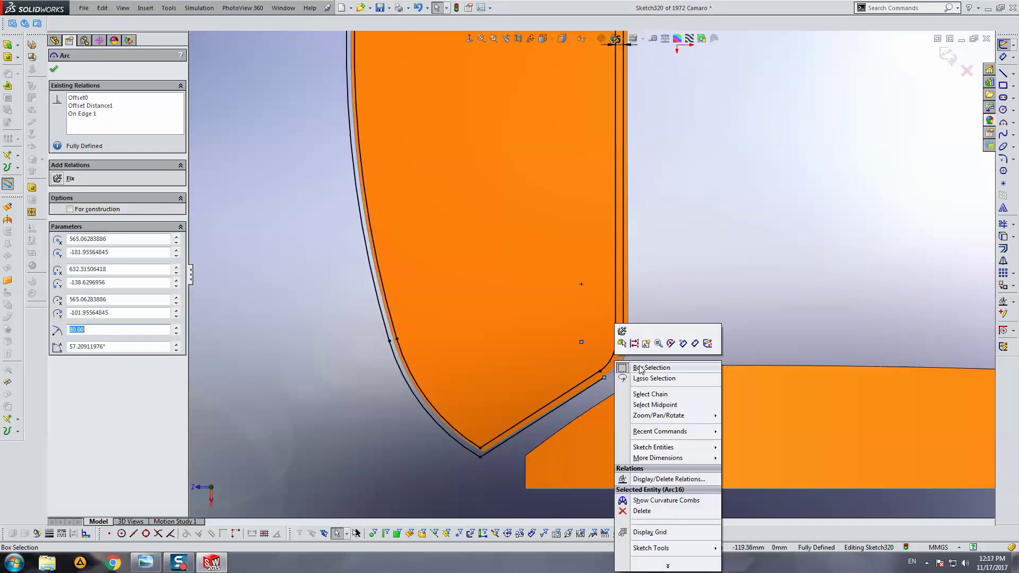
{"action": "left_click", "coordinate": [648, 393]}
{"action": "key", "text": "Escape"}
{"action": "key", "text": "z"}
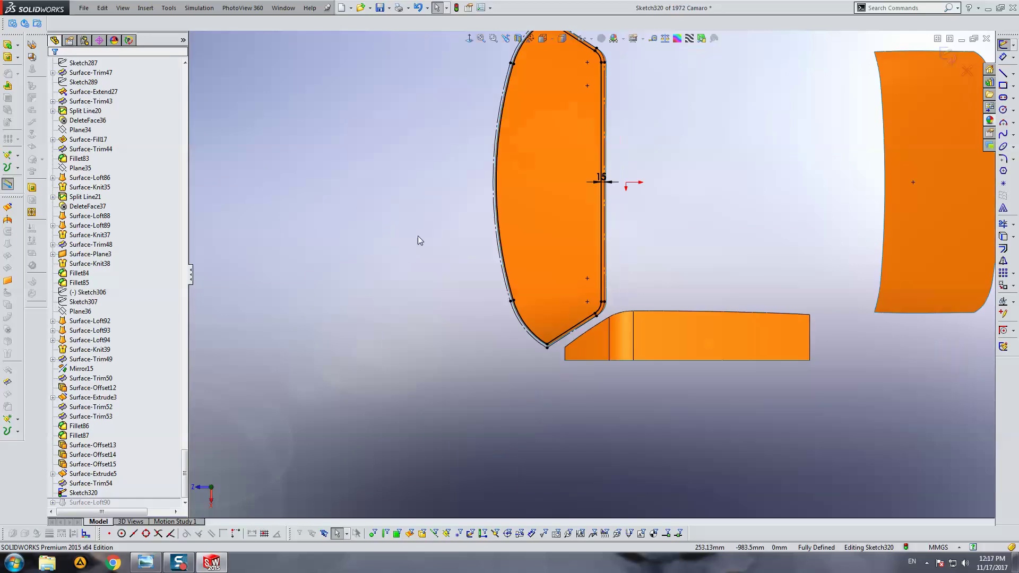
{"action": "left_click", "coordinate": [10, 207]}
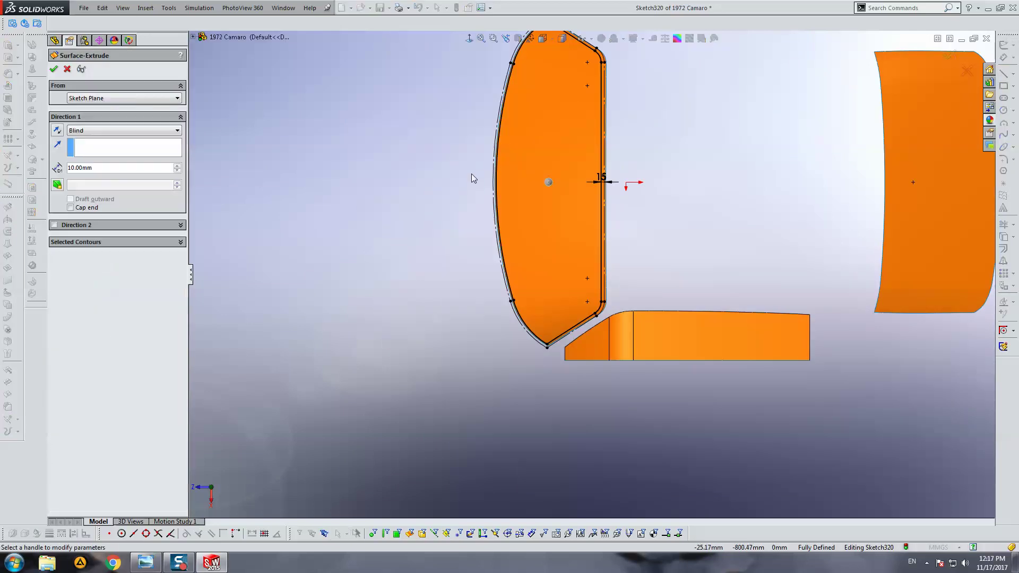
Step: Extrude the offset outline as a Blind boundary surface 1000 mm deep
{"action": "left_click", "coordinate": [125, 130]}
{"action": "middle_click_drag", "start_coordinate": [478, 249], "coordinate": [486, 229]}
{"action": "left_click", "coordinate": [111, 131]}
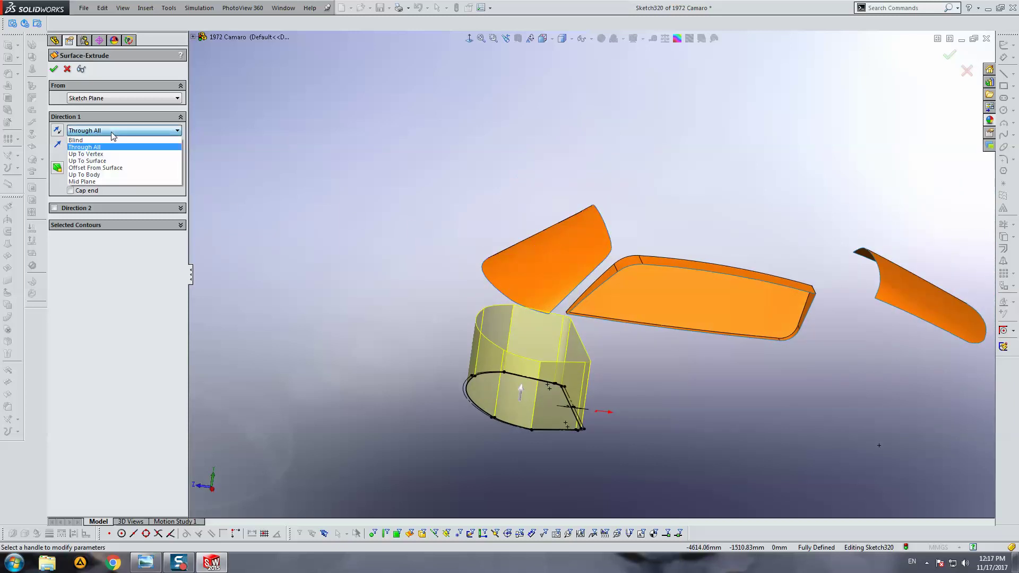
{"action": "left_click", "coordinate": [106, 142]}
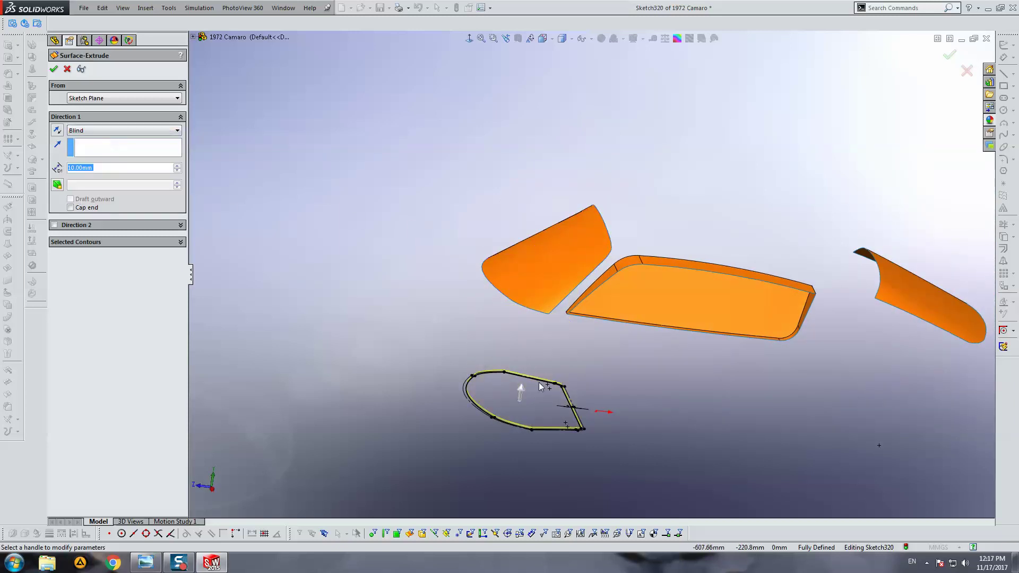
{"action": "left_click", "coordinate": [521, 393]}
{"action": "left_click", "coordinate": [595, 204]}
{"action": "mouse_move", "coordinate": [619, 228]}
{"action": "middle_mouse_down"}
{"action": "mouse_move", "coordinate": [632, 216]}
{"action": "mouse_move", "coordinate": [464, 214]}
{"action": "middle_mouse_up"}
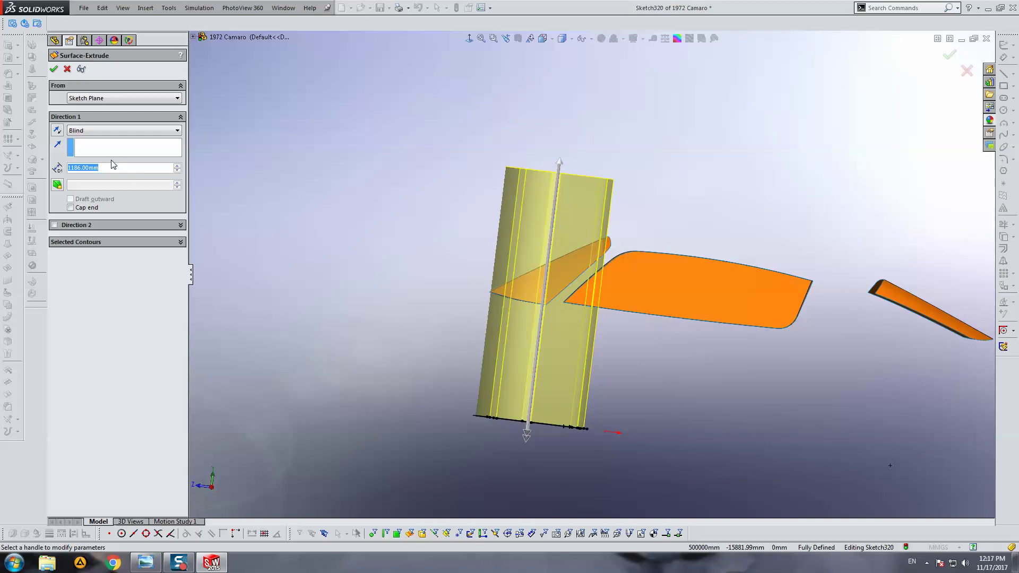
{"action": "type", "text": "1150"}
{"action": "key", "text": "Return"}
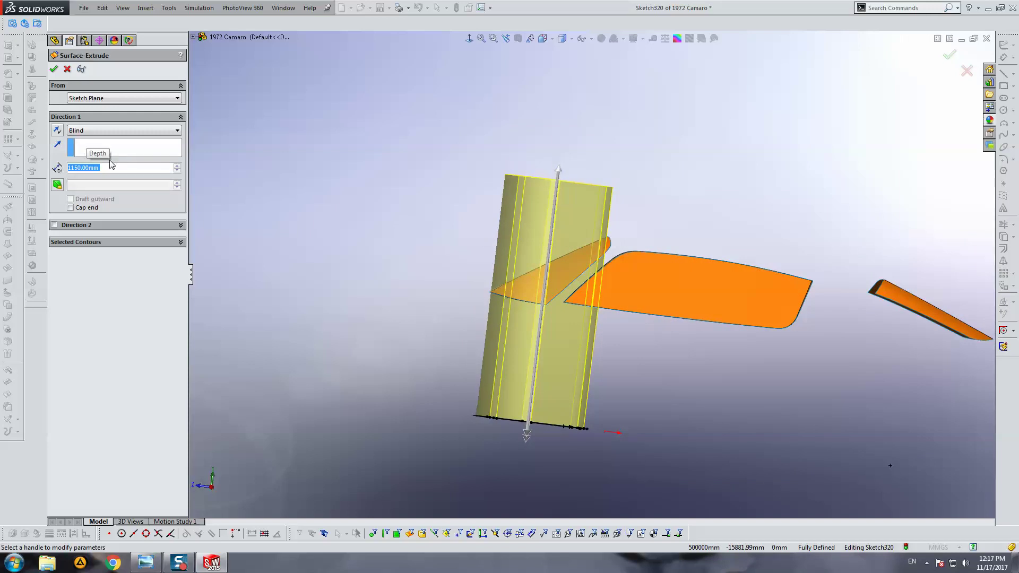
{"action": "type", "text": "1000"}
{"action": "key", "text": "Return"}
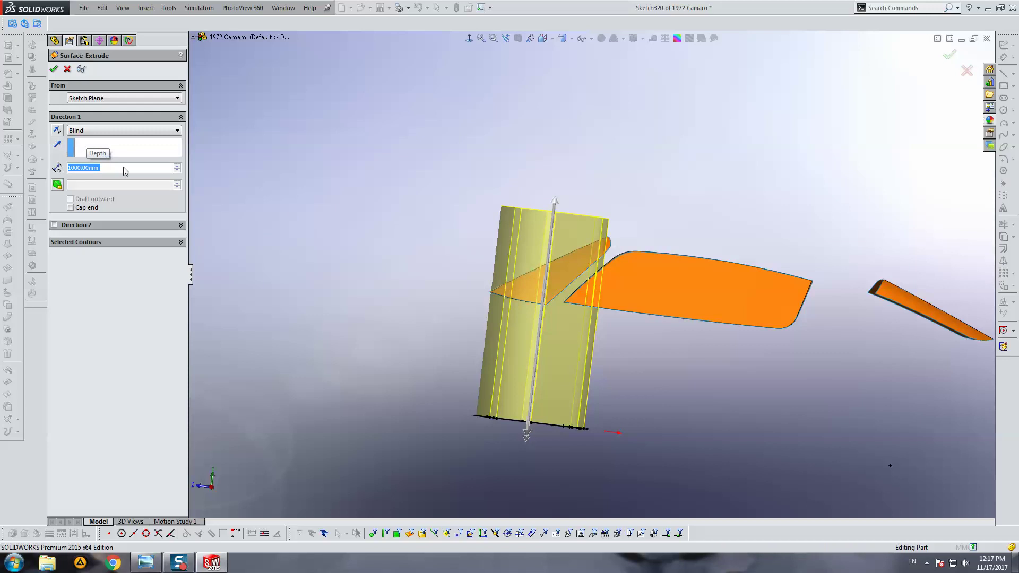
{"action": "key", "text": "Return"}
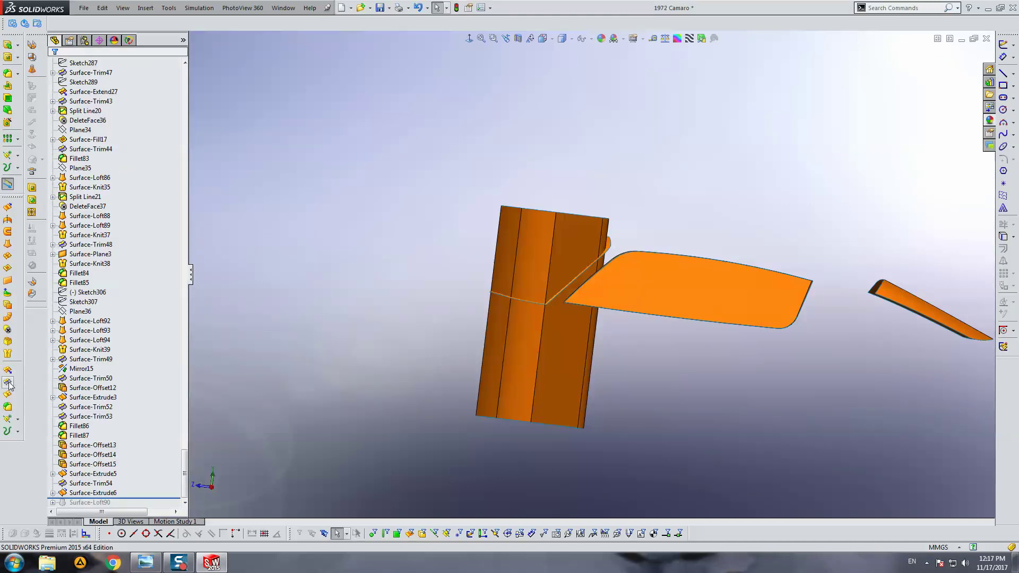
Step: Mutually trim Surface-Extrude6 with Surface-Offset14, keeping the upper boundary piece and the enclosed window panel
{"action": "left_click", "coordinate": [8, 383]}
{"action": "left_click", "coordinate": [536, 234]}
{"action": "left_click", "coordinate": [610, 246]}
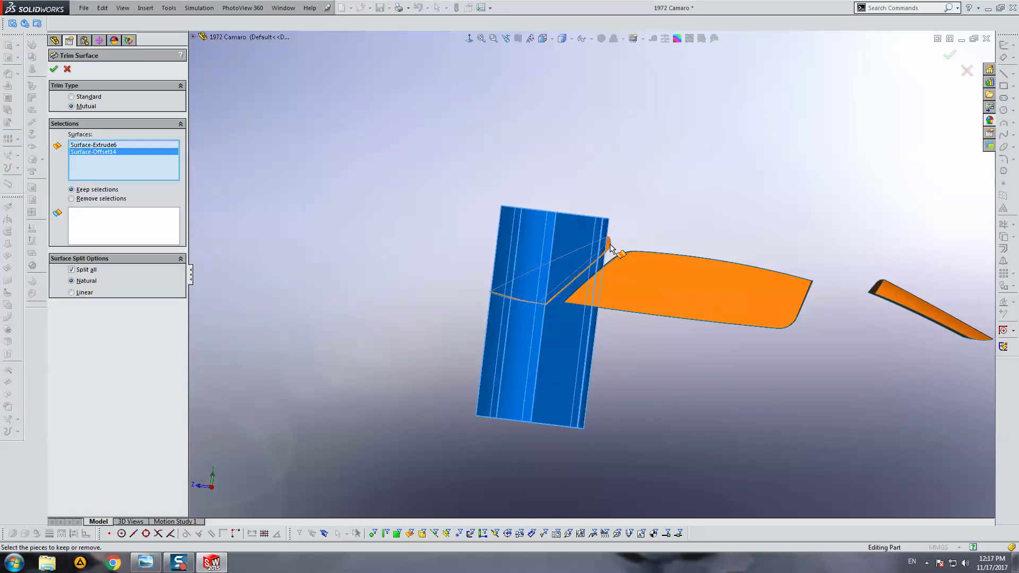
{"action": "left_click", "coordinate": [113, 226]}
{"action": "left_click", "coordinate": [522, 246]}
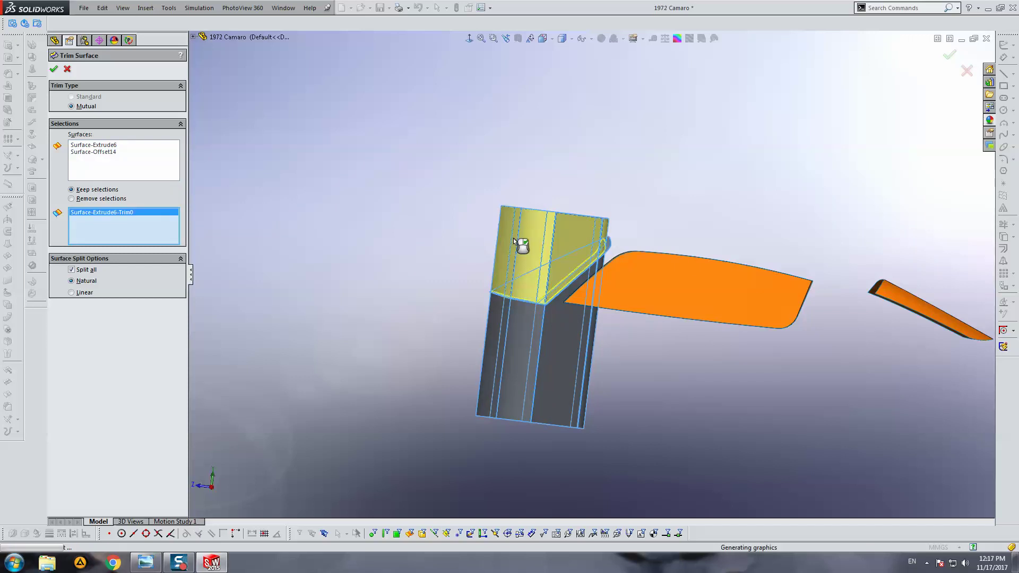
{"action": "middle_click_drag", "start_coordinate": [521, 245], "coordinate": [556, 199]}
{"action": "left_click", "coordinate": [565, 162]}
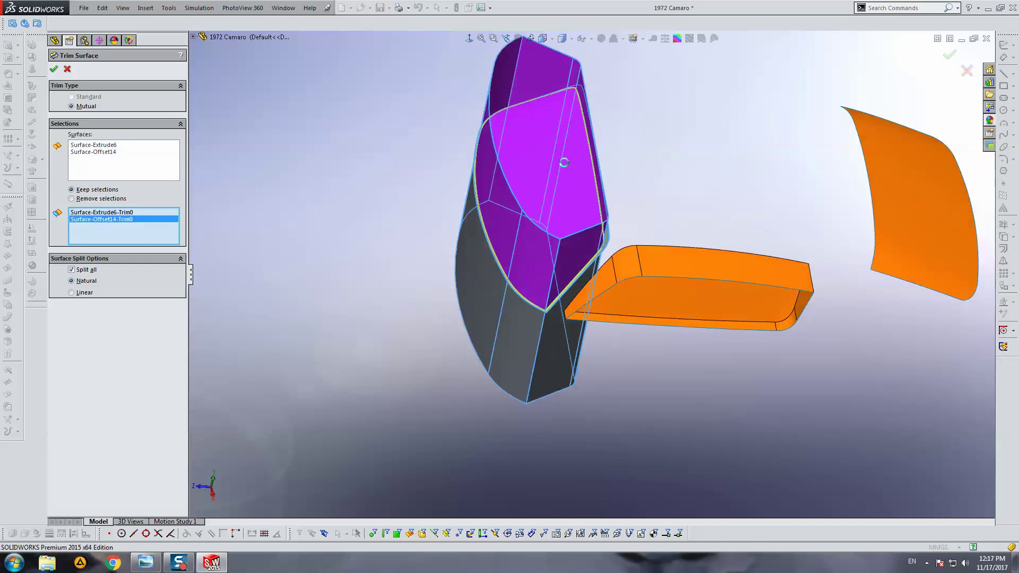
{"action": "key", "text": "Return"}
{"action": "scroll", "coordinate": [559, 163], "scroll_direction": "up", "scroll_amount": 3}
{"action": "mouse_move", "coordinate": [597, 250]}
{"action": "middle_mouse_down"}
{"action": "mouse_move", "coordinate": [609, 184]}
{"action": "mouse_move", "coordinate": [602, 210]}
{"action": "middle_mouse_up"}
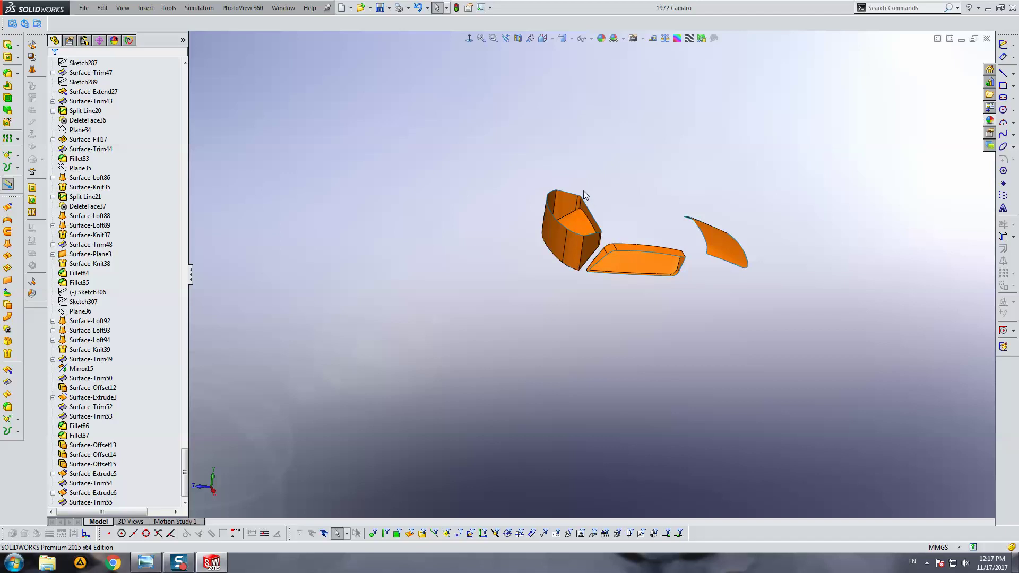
Step: Orient the view top-down and start a new sketch on the Top Plane
{"action": "middle_click_drag", "start_coordinate": [642, 179], "coordinate": [660, 216]}
{"action": "middle_click_drag", "start_coordinate": [482, 80], "coordinate": [661, 253]}
{"action": "scroll", "coordinate": [604, 275], "scroll_direction": "down", "scroll_amount": 5}
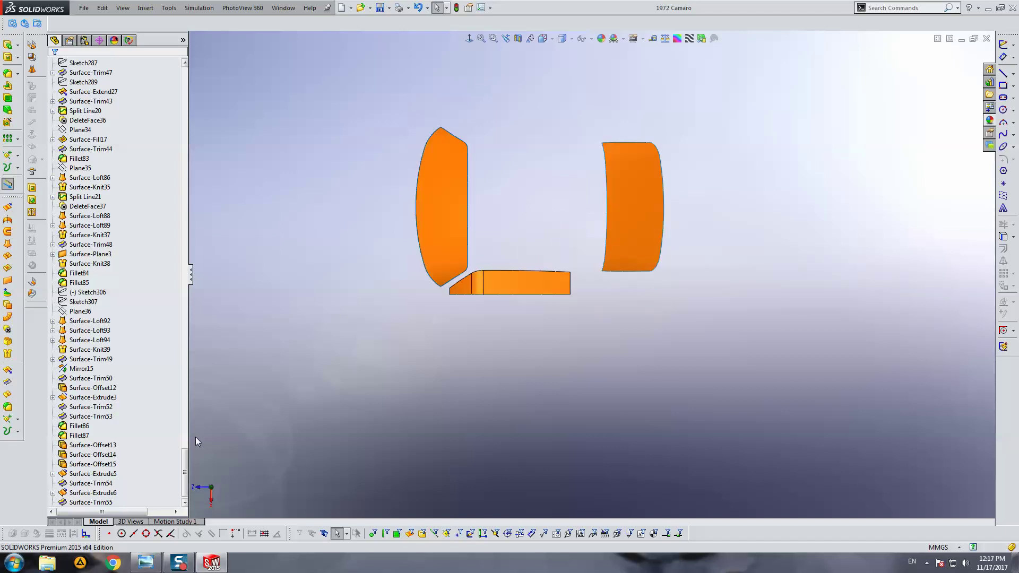
{"action": "left_click_drag", "start_coordinate": [184, 459], "coordinate": [210, 74]}
{"action": "left_click", "coordinate": [87, 140]}
{"action": "left_click", "coordinate": [1004, 44]}
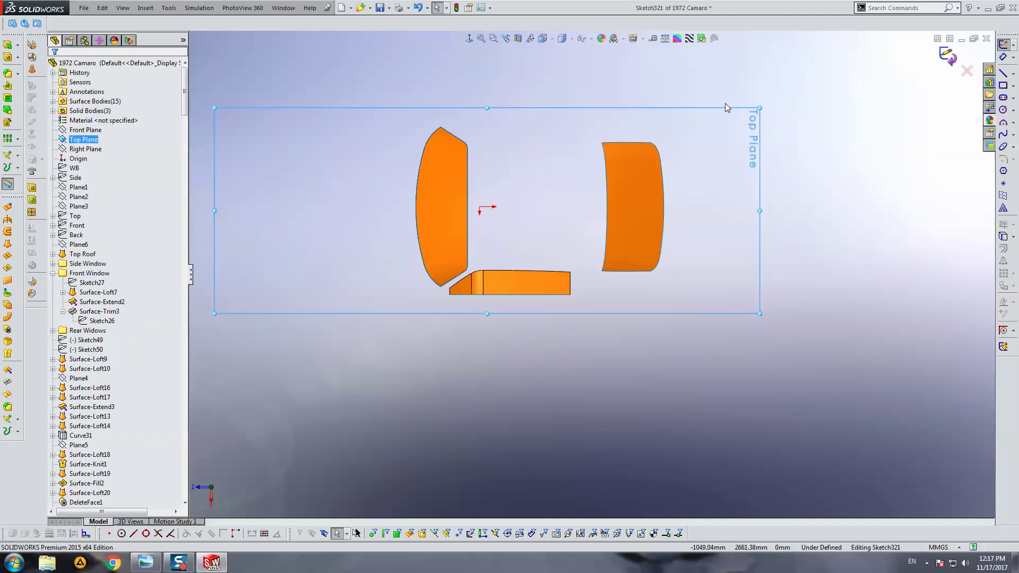
Step: Expand the Rear Windows folder and inspect the outline sketches Sketch36 and Sketch37
{"action": "left_click", "coordinate": [53, 274]}
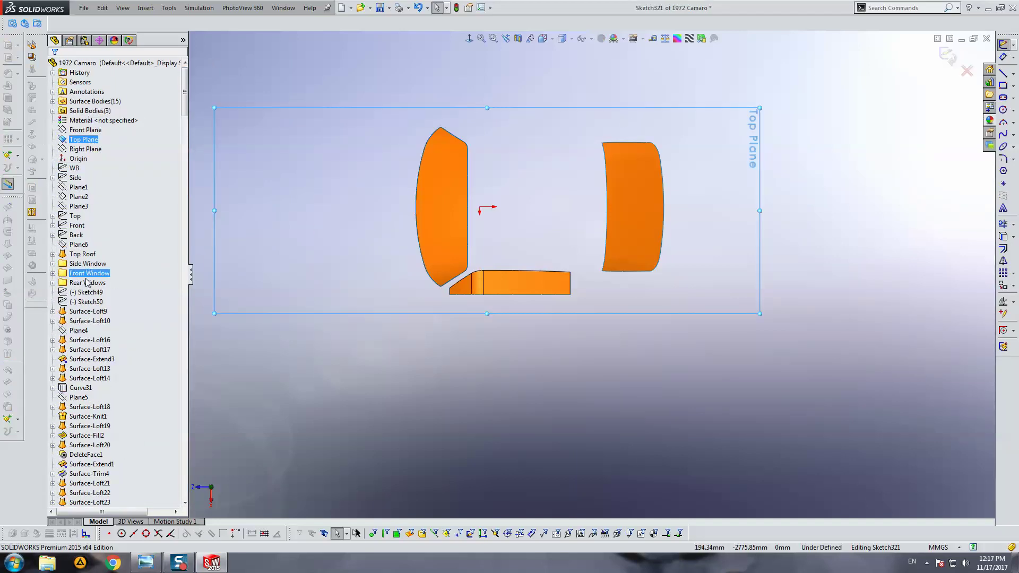
{"action": "left_click", "coordinate": [53, 283]}
{"action": "left_click", "coordinate": [85, 292]}
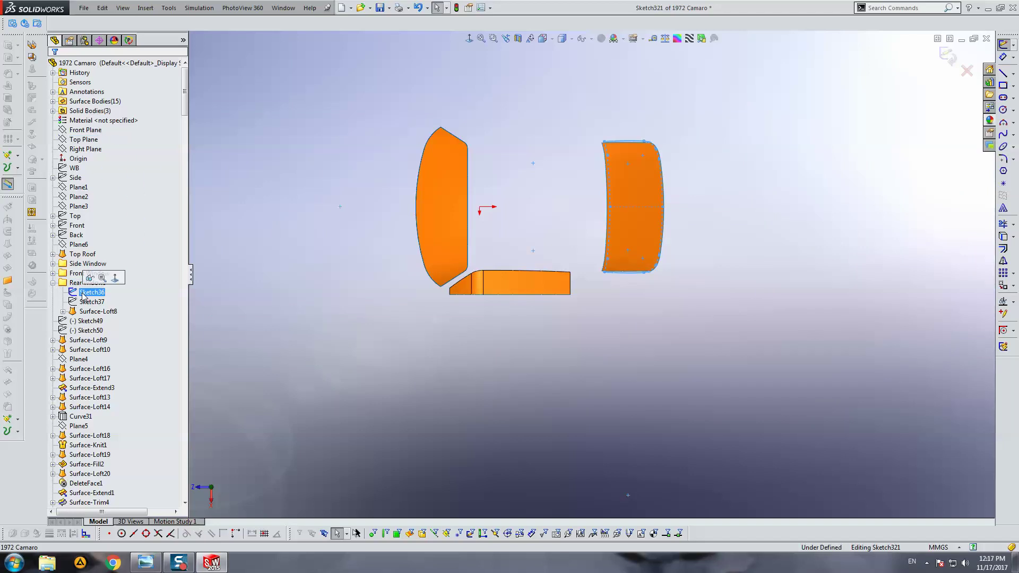
{"action": "left_click", "coordinate": [87, 302], "text": "ctrl"}
{"action": "left_click", "coordinate": [87, 302], "text": "ctrl"}
{"action": "scroll", "coordinate": [589, 132], "scroll_direction": "down", "scroll_amount": 4}
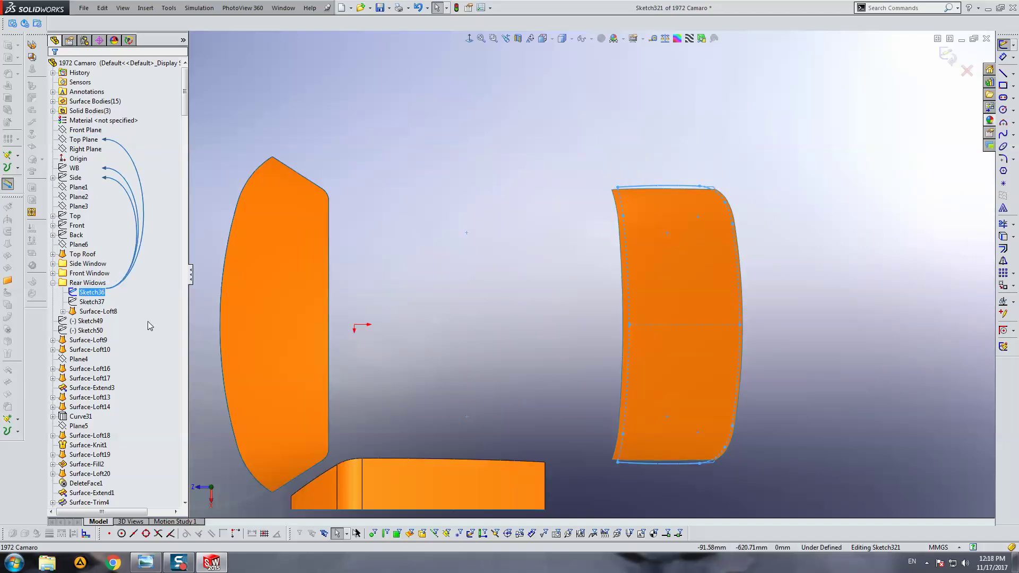
{"action": "left_click", "coordinate": [92, 302]}
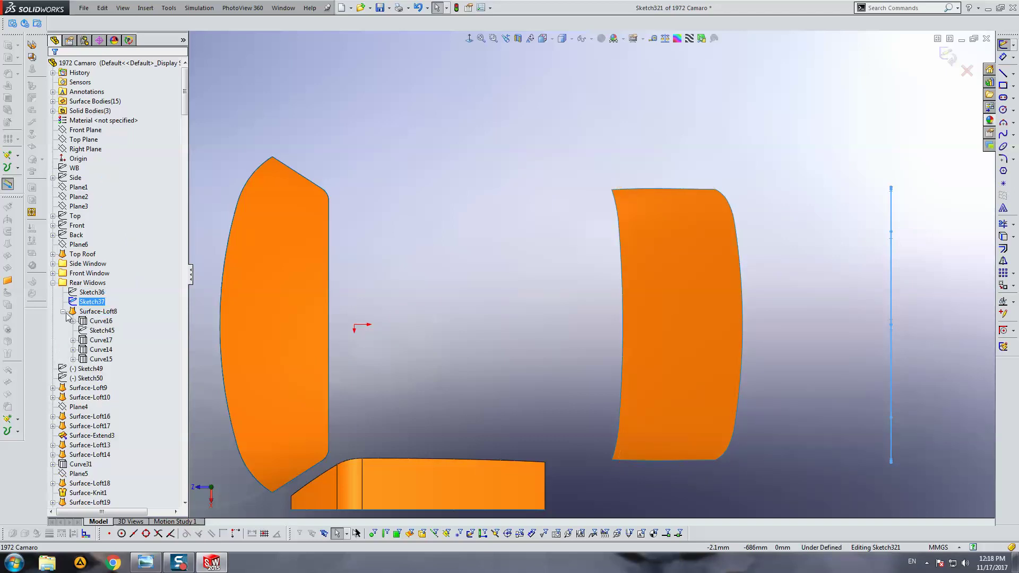
Step: Check Surface-Loft8 and Sketch49, then convert the rear-window edges into the sketch
{"action": "left_click", "coordinate": [85, 314], "text": "ctrl"}
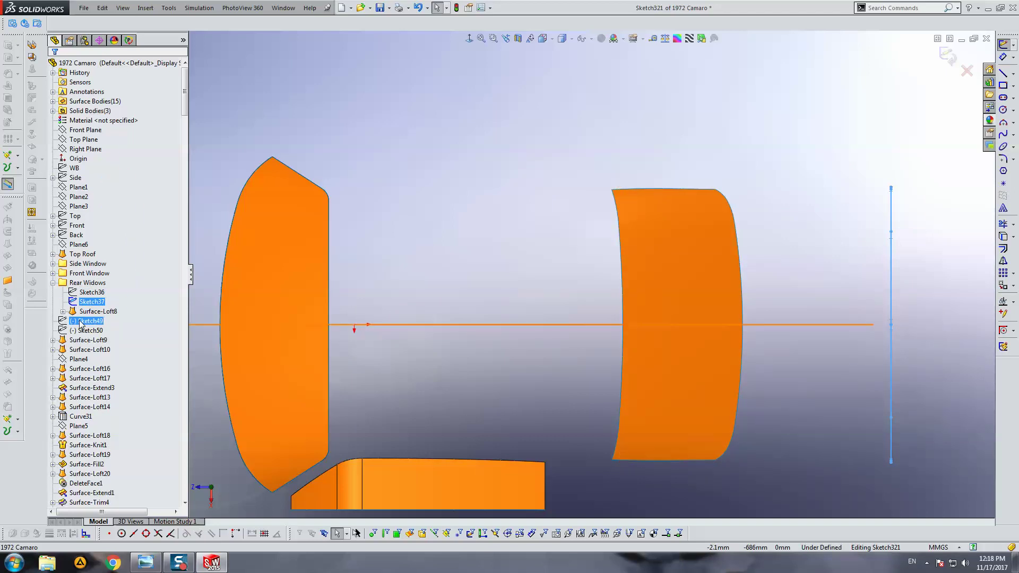
{"action": "left_click", "coordinate": [85, 321]}
{"action": "left_click", "coordinate": [86, 294], "text": "ctrl"}
{"action": "left_click", "coordinate": [1003, 237]}
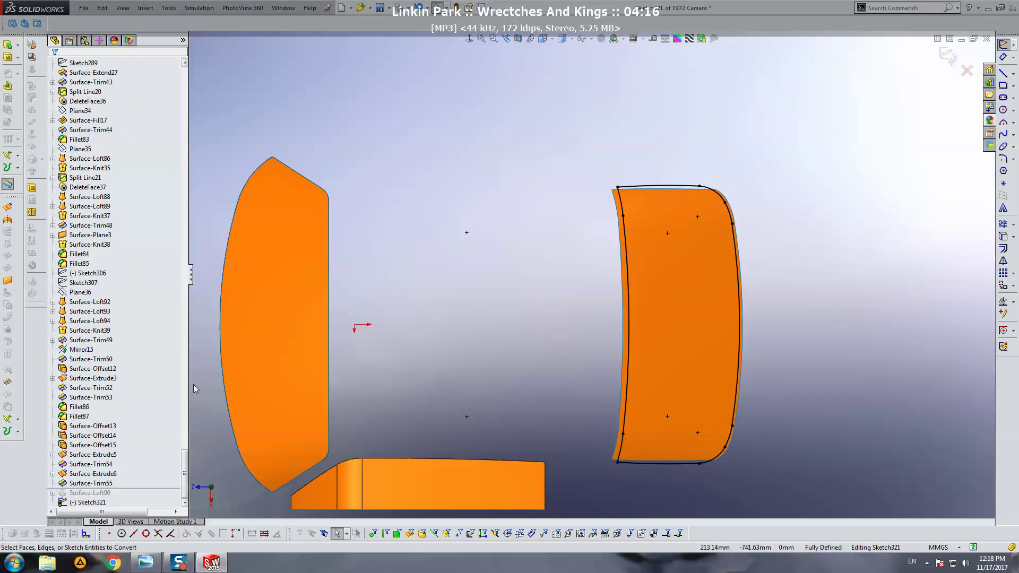
{"action": "left_click_drag", "start_coordinate": [184, 457], "coordinate": [189, 71]}
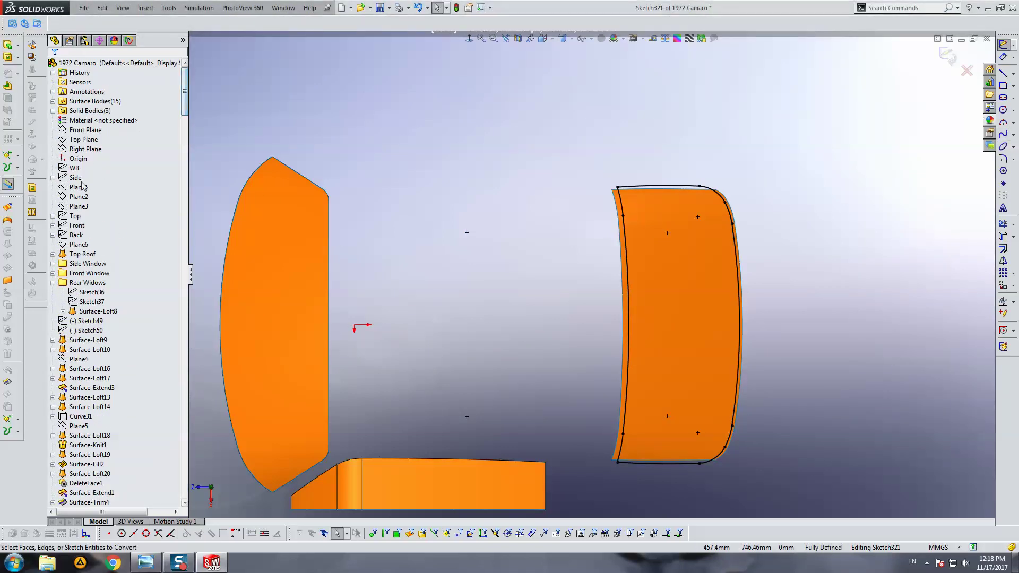
{"action": "left_click", "coordinate": [82, 222]}
Step: Show the Top reference picture and box-select all the rear-window outline arcs
{"action": "left_click", "coordinate": [98, 203]}
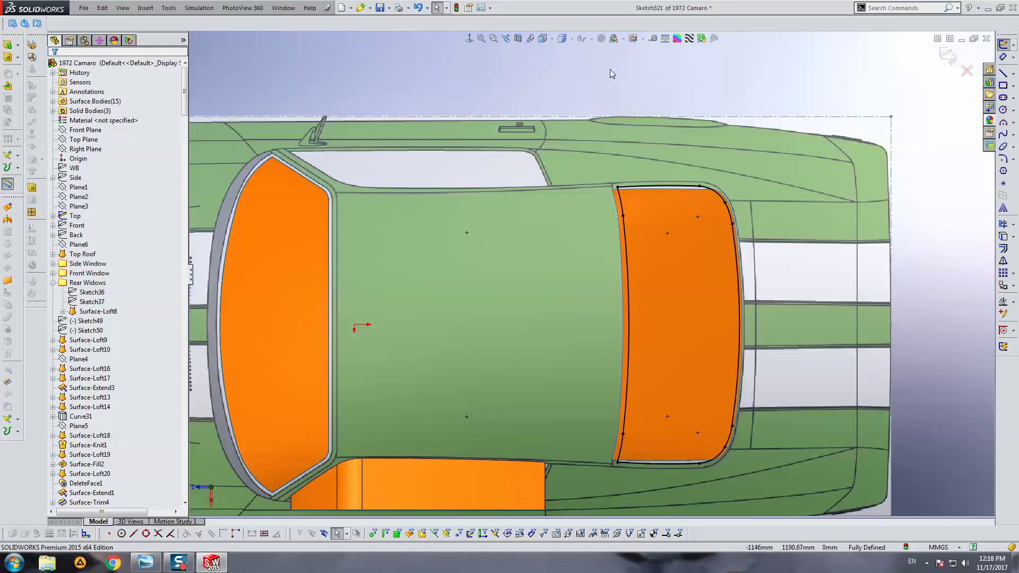
{"action": "middle_click_drag", "start_coordinate": [743, 207], "coordinate": [679, 122], "text": "ctrl"}
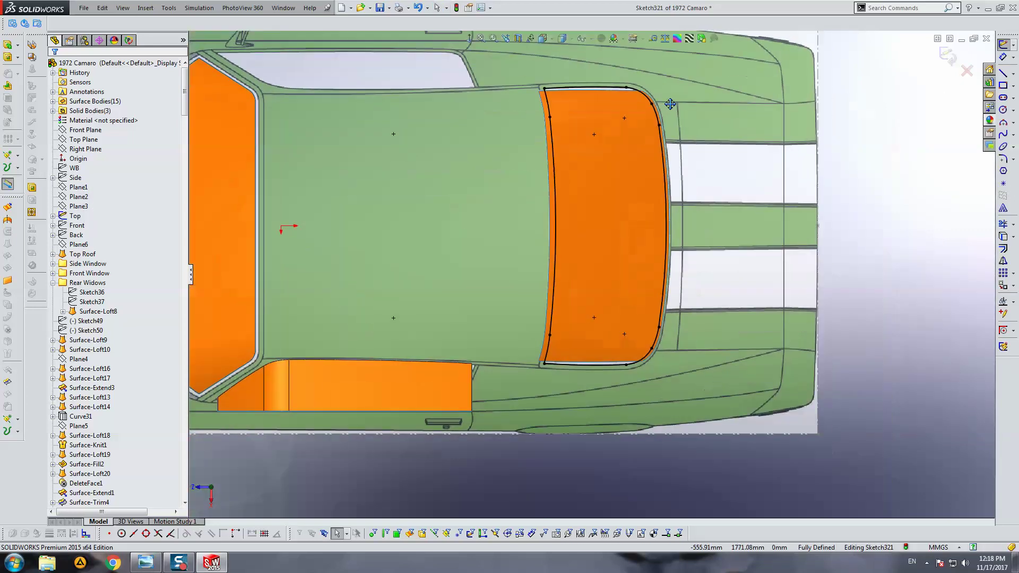
{"action": "scroll", "coordinate": [680, 119], "scroll_direction": "up", "scroll_amount": 2}
{"action": "left_click_drag", "start_coordinate": [456, 36], "coordinate": [764, 358]}
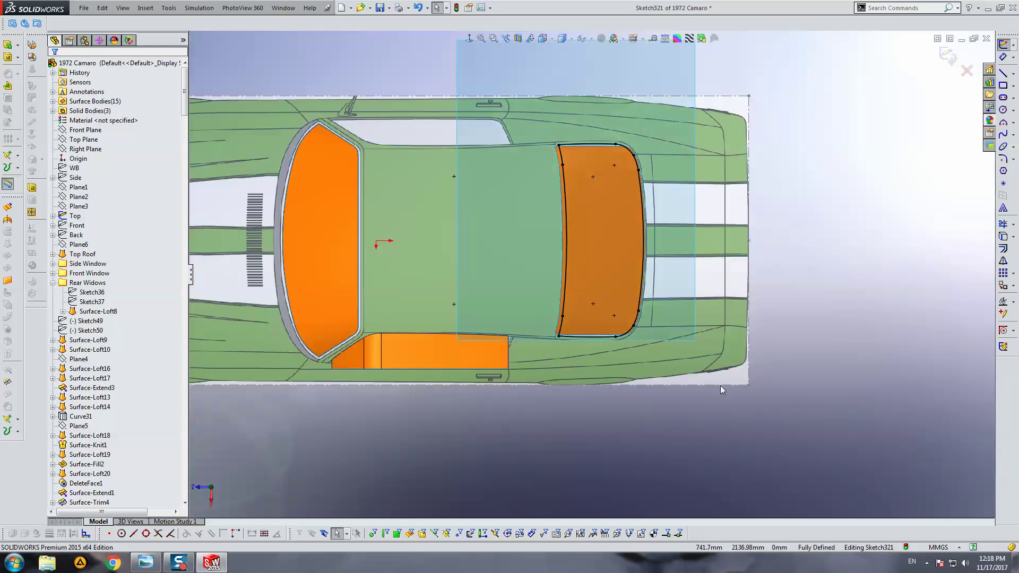
Step: Offset the selected rear-window outline 15 mm inward with Reverse checked
{"action": "left_click", "coordinate": [1003, 248]}
{"action": "left_click", "coordinate": [90, 125]}
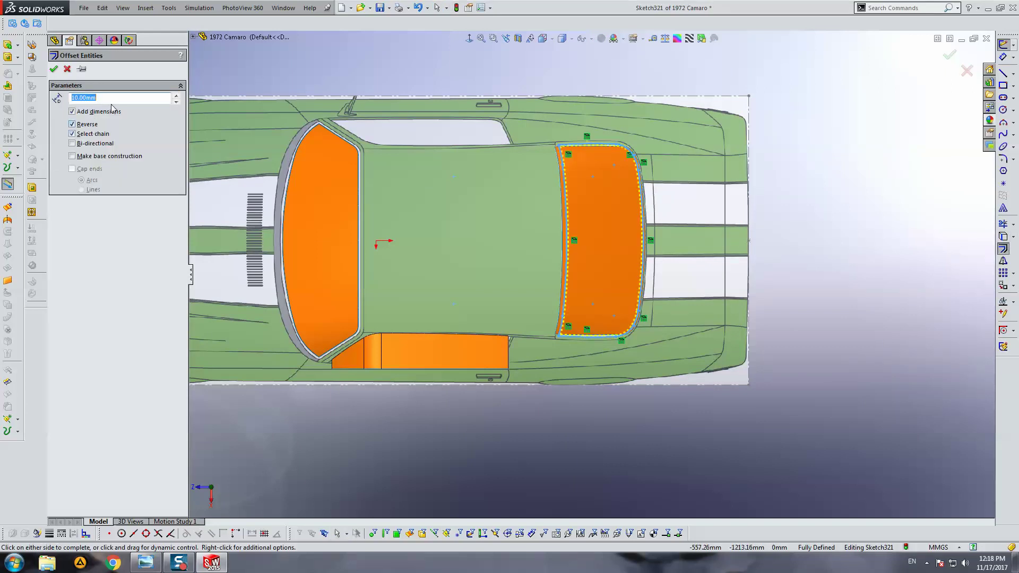
{"action": "type", "text": "1"}
{"action": "key", "text": "Return"}
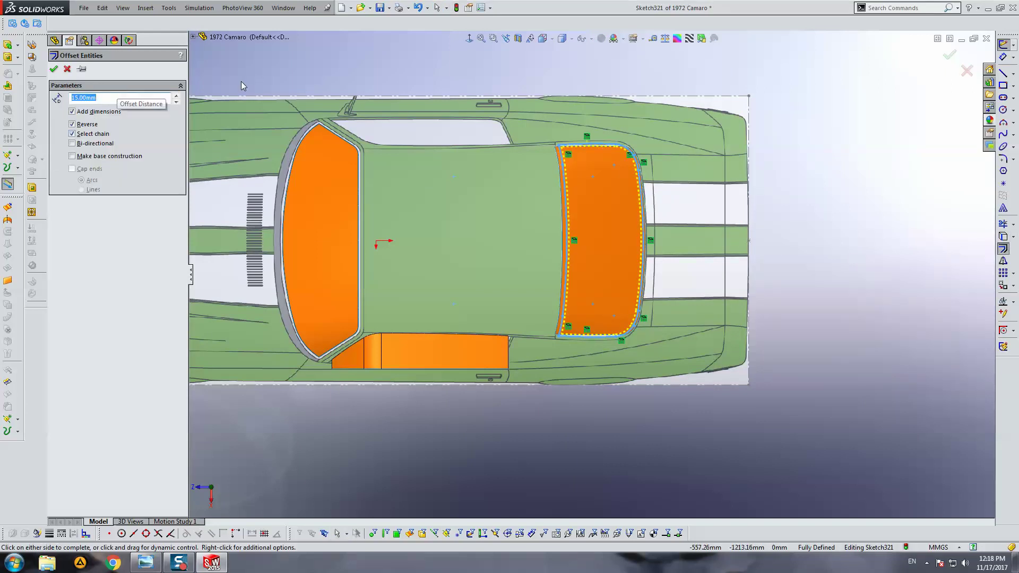
{"action": "scroll", "coordinate": [587, 177], "scroll_direction": "down", "scroll_amount": 3}
{"action": "scroll", "coordinate": [553, 158], "scroll_direction": "down", "scroll_amount": 3}
{"action": "scroll", "coordinate": [598, 181], "scroll_direction": "down", "scroll_amount": 3}
{"action": "scroll", "coordinate": [531, 178], "scroll_direction": "up", "scroll_amount": 1}
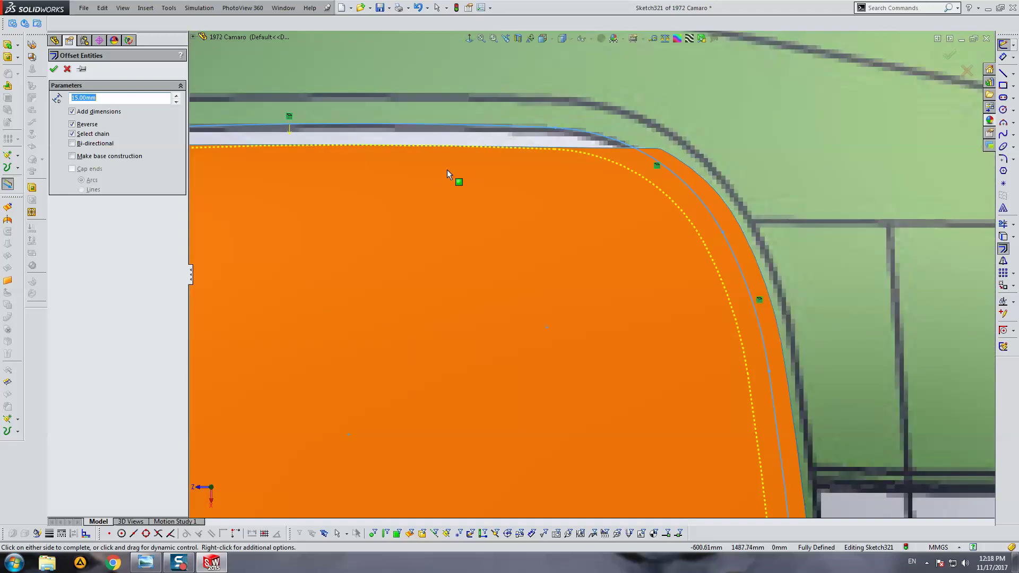
{"action": "scroll", "coordinate": [531, 202], "scroll_direction": "up", "scroll_amount": 2}
{"action": "scroll", "coordinate": [547, 213], "scroll_direction": "up", "scroll_amount": 2}
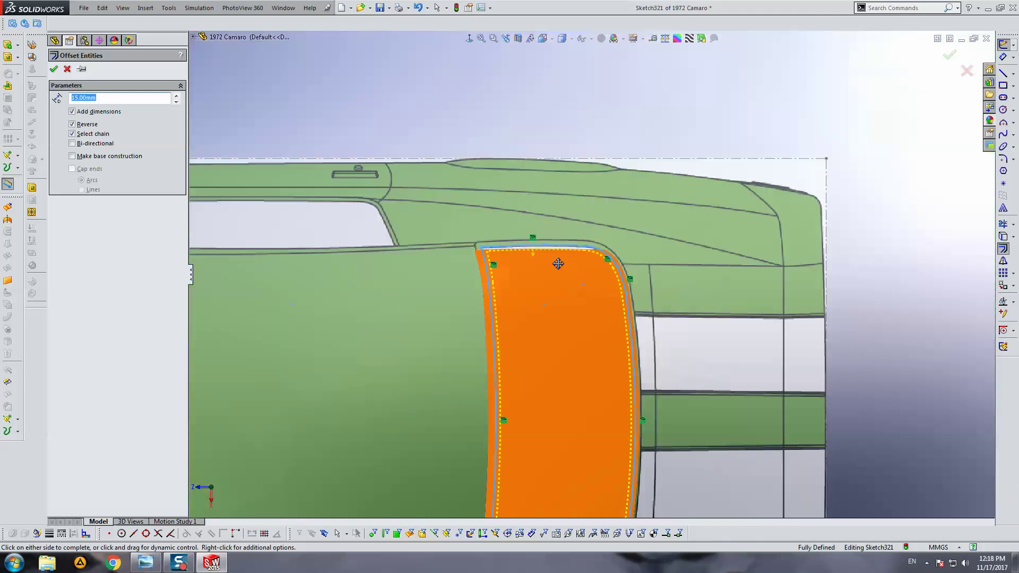
{"action": "scroll", "coordinate": [515, 133], "scroll_direction": "up", "scroll_amount": 1}
{"action": "left_click", "coordinate": [546, 190]}
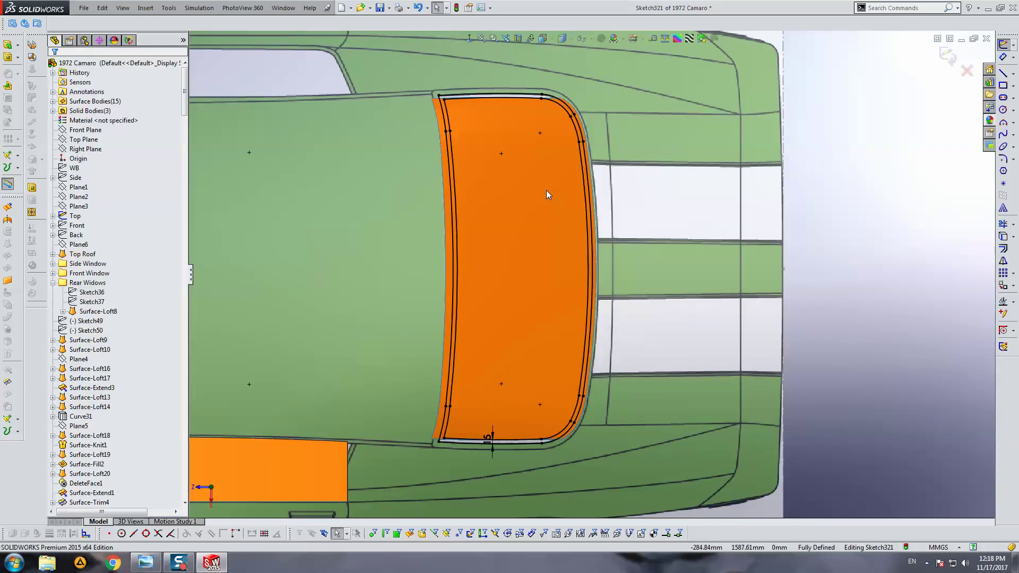
Step: Select the chain of outline arcs, then exit Sketch321 and fit the car in view
{"action": "scroll", "coordinate": [489, 146], "scroll_direction": "down", "scroll_amount": 2}
{"action": "scroll", "coordinate": [487, 151], "scroll_direction": "down", "scroll_amount": 1}
{"action": "scroll", "coordinate": [584, 159], "scroll_direction": "down", "scroll_amount": 2}
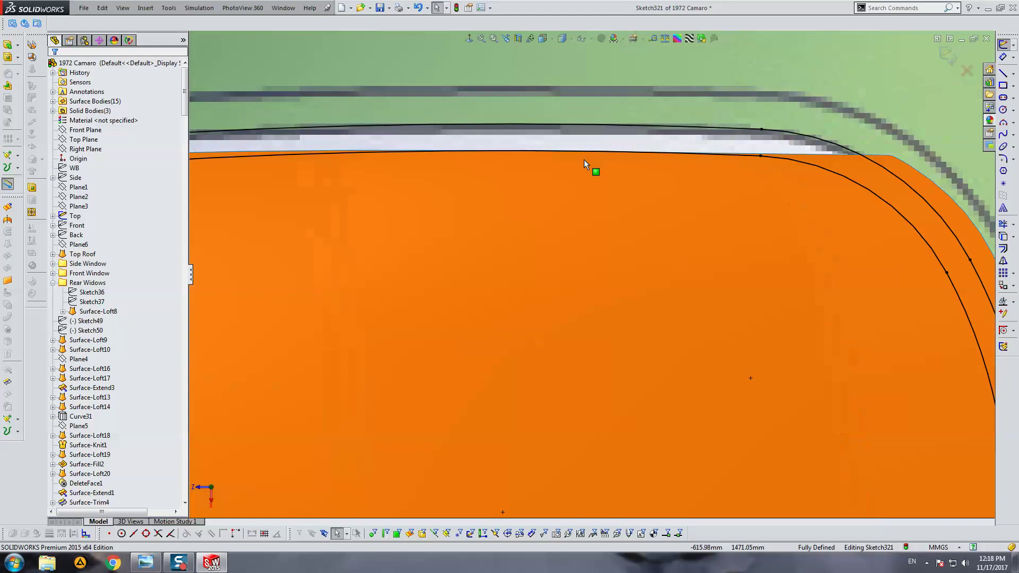
{"action": "scroll", "coordinate": [586, 179], "scroll_direction": "up", "scroll_amount": 3}
{"action": "scroll", "coordinate": [669, 159], "scroll_direction": "up", "scroll_amount": 1}
{"action": "scroll", "coordinate": [658, 93], "scroll_direction": "up", "scroll_amount": 1}
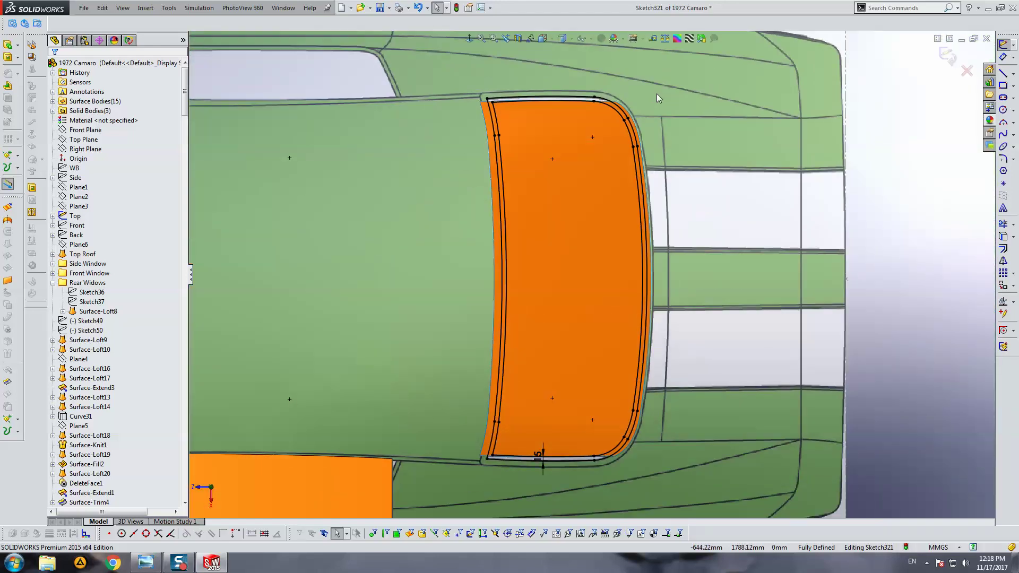
{"action": "right_click", "coordinate": [491, 114]}
{"action": "left_click", "coordinate": [531, 144]}
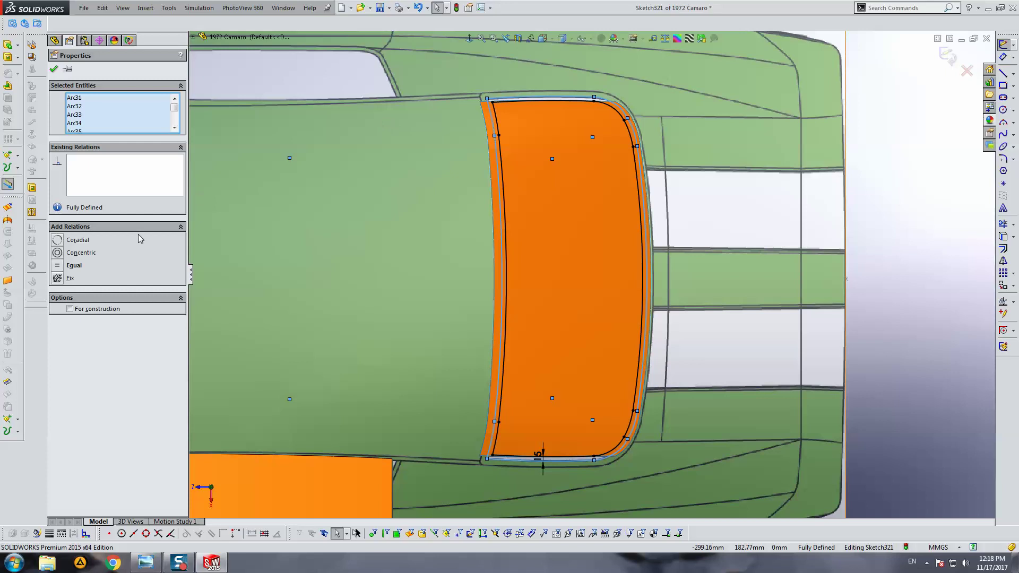
{"action": "key", "text": "f"}
{"action": "key", "text": "Escape"}
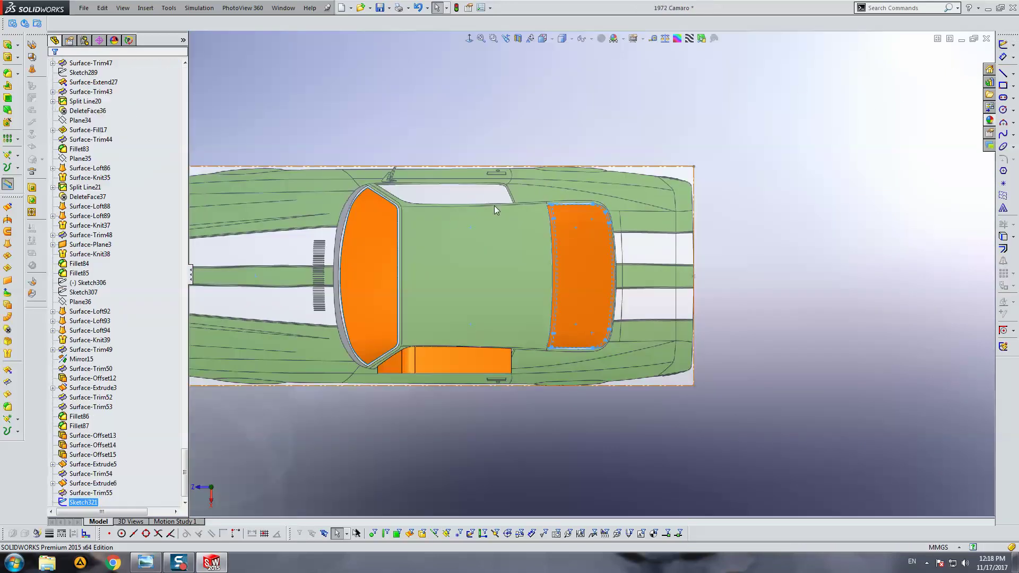
Step: Start a surface extension on the rear window face, trying a 20 mm distance
{"action": "left_click", "coordinate": [84, 484]}
{"action": "right_click", "coordinate": [82, 492]}
{"action": "left_click", "coordinate": [321, 208]}
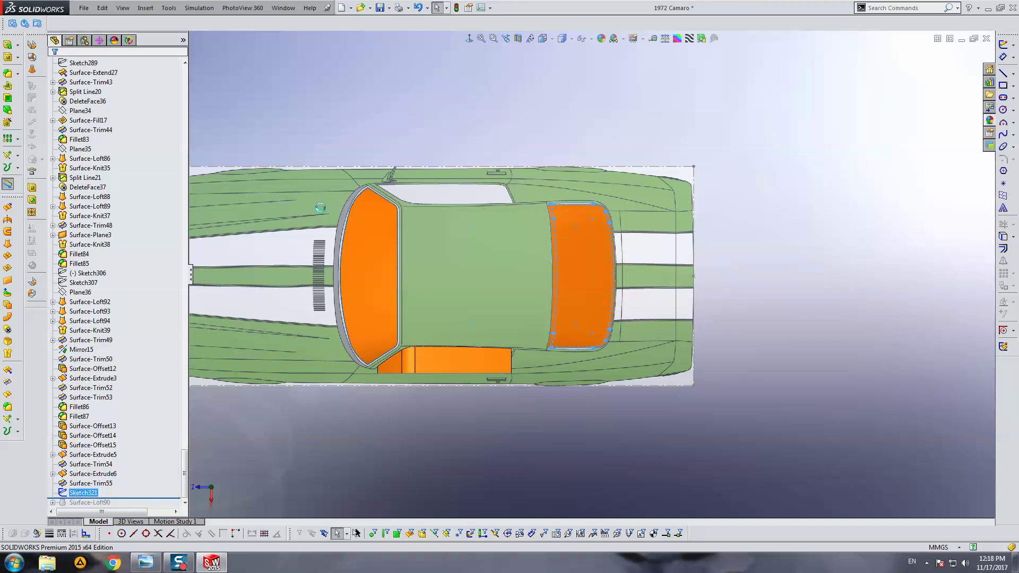
{"action": "left_click", "coordinate": [9, 380]}
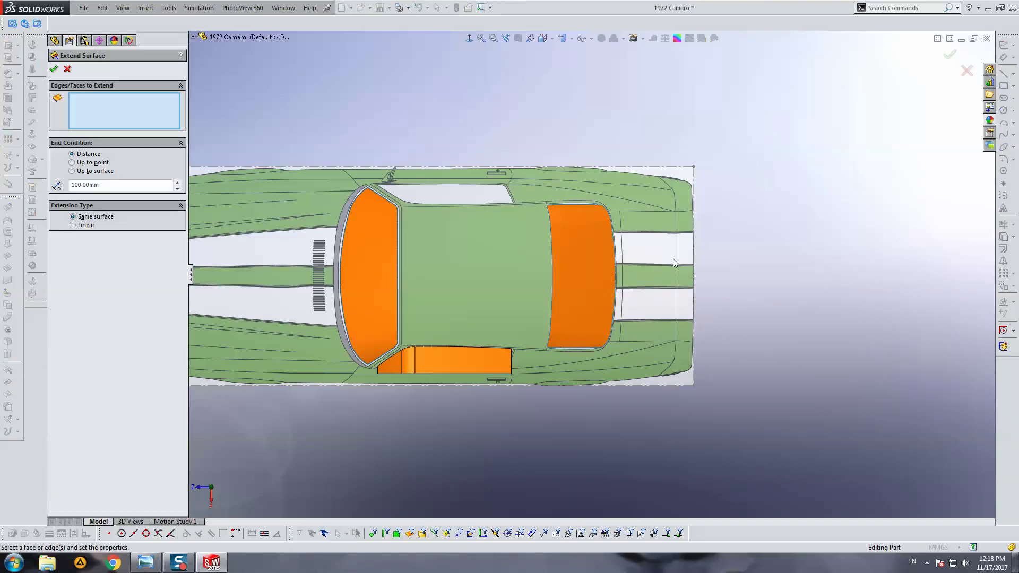
{"action": "left_click", "coordinate": [605, 252]}
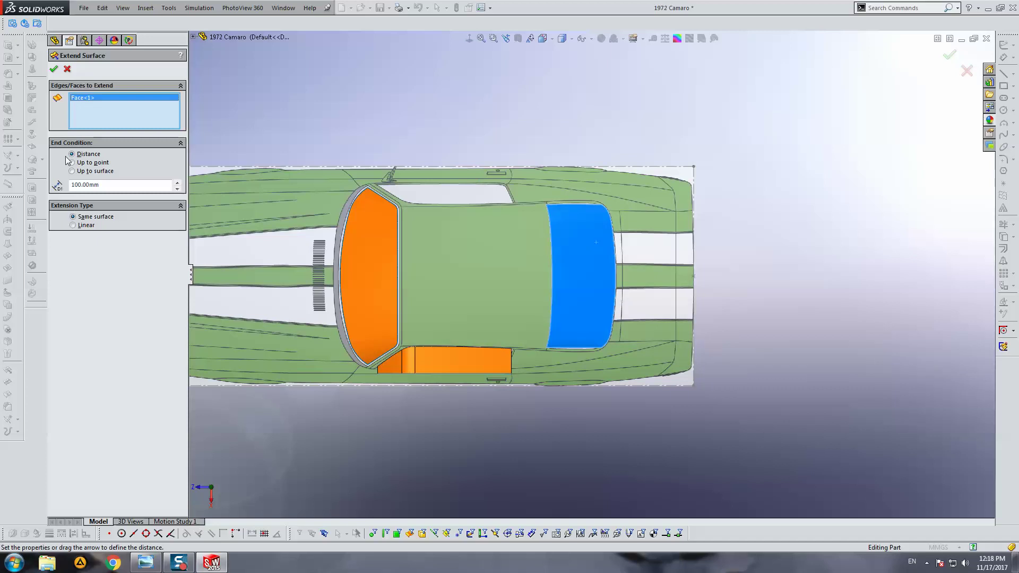
{"action": "double_click", "coordinate": [123, 186]}
{"action": "type", "text": "20"}
{"action": "scroll", "coordinate": [528, 230], "scroll_direction": "down", "scroll_amount": 3}
Step: Check the extended face from an angle and set the extension to 10 mm
{"action": "middle_click_drag", "start_coordinate": [528, 231], "coordinate": [277, 250]}
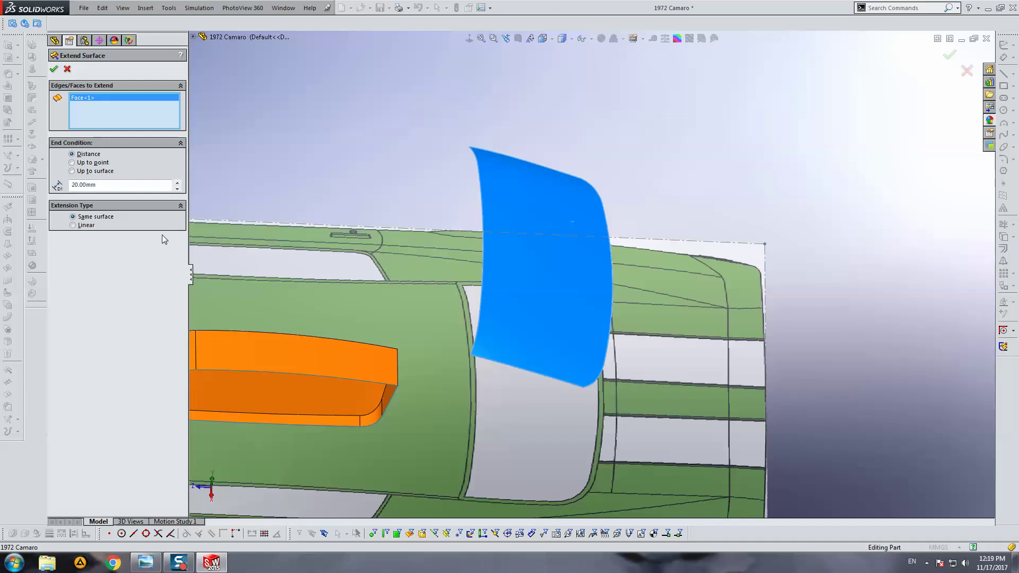
{"action": "middle_click_drag", "start_coordinate": [514, 273], "coordinate": [512, 215]}
{"action": "left_click", "coordinate": [126, 186]}
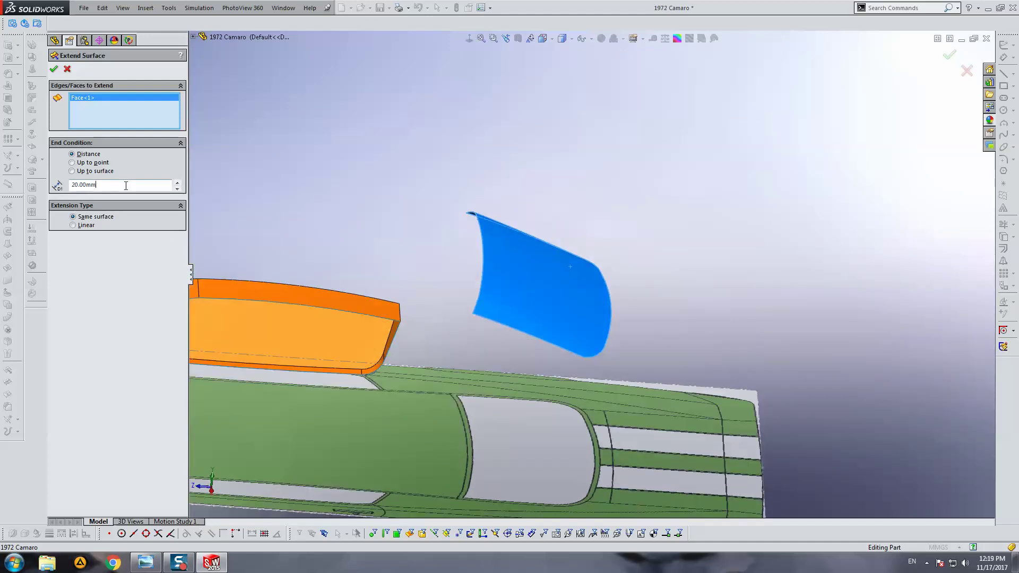
{"action": "type", "text": "10"}
{"action": "key", "text": "Return"}
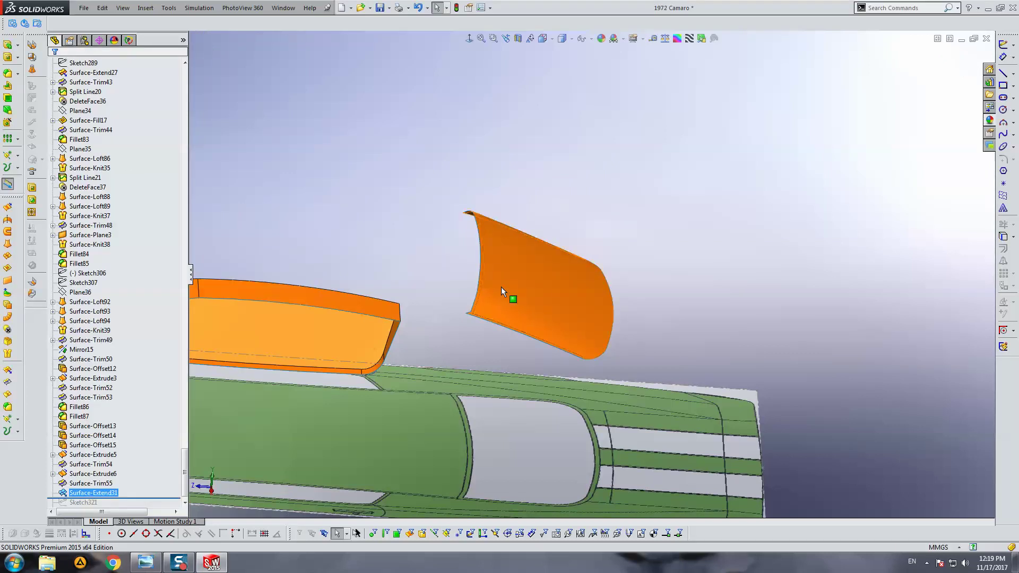
{"action": "mouse_move", "coordinate": [512, 290]}
{"action": "middle_mouse_down"}
{"action": "mouse_move", "coordinate": [492, 303]}
{"action": "mouse_move", "coordinate": [481, 349]}
{"action": "middle_mouse_up"}
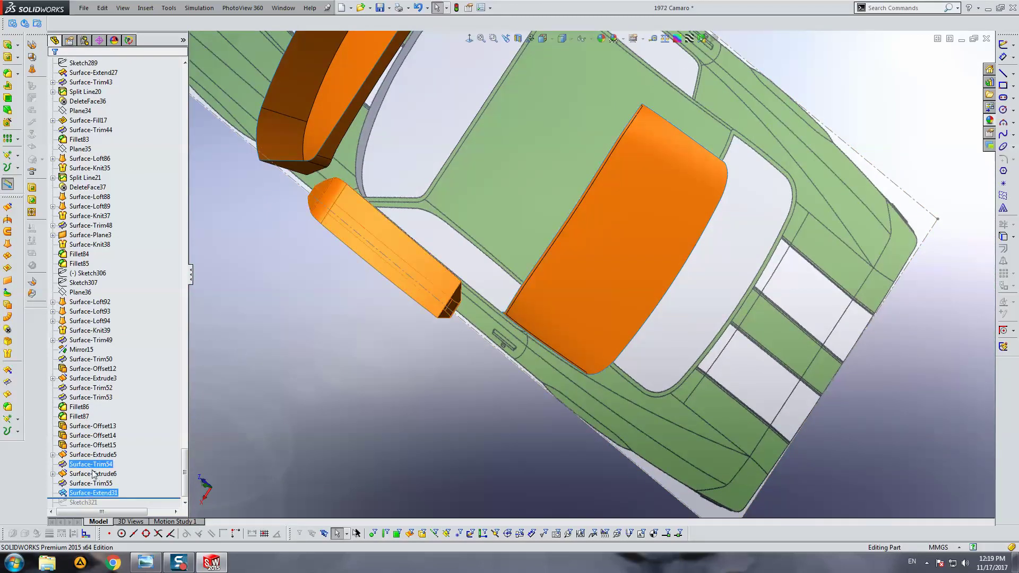
Step: Reopen Surface-Extend31 for editing and clear the selected face
{"action": "right_click", "coordinate": [93, 493]}
{"action": "left_click", "coordinate": [97, 348]}
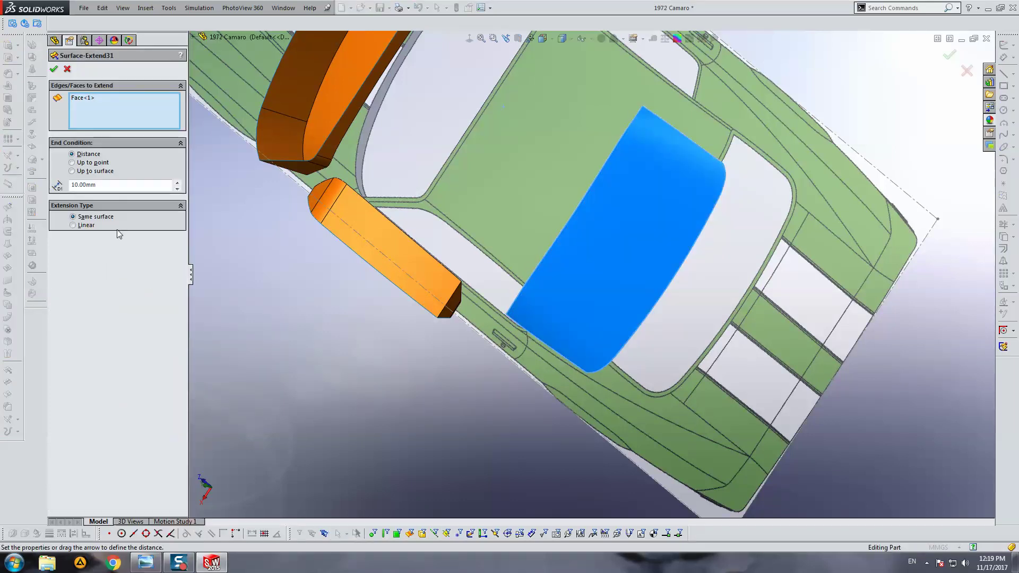
{"action": "right_click", "coordinate": [114, 107]}
{"action": "left_click", "coordinate": [141, 117]}
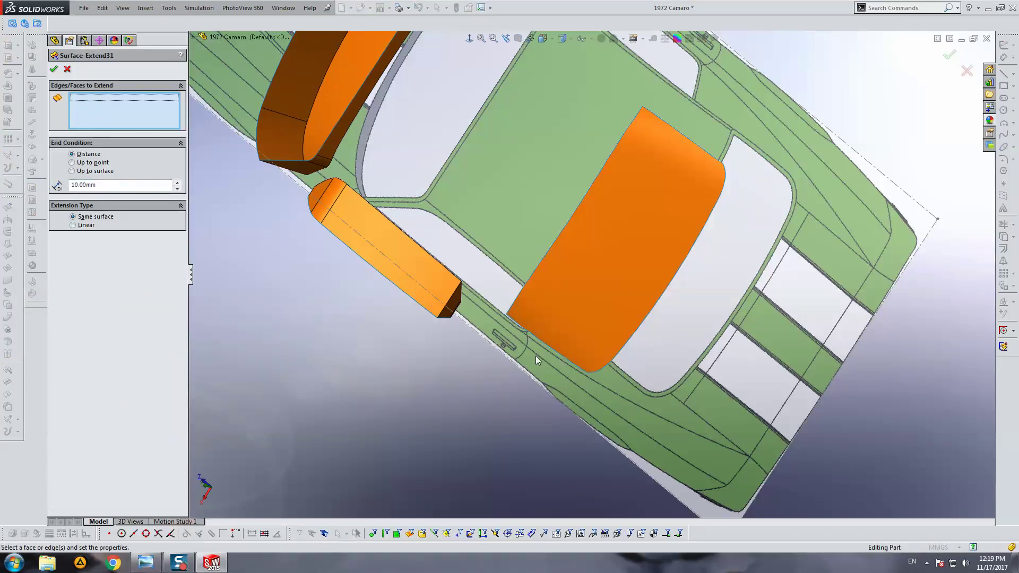
Step: Pick the upper boundary edges and rounded corner of the orange window surface
{"action": "left_click", "coordinate": [545, 343]}
{"action": "scroll", "coordinate": [690, 159], "scroll_direction": "down", "scroll_amount": 2}
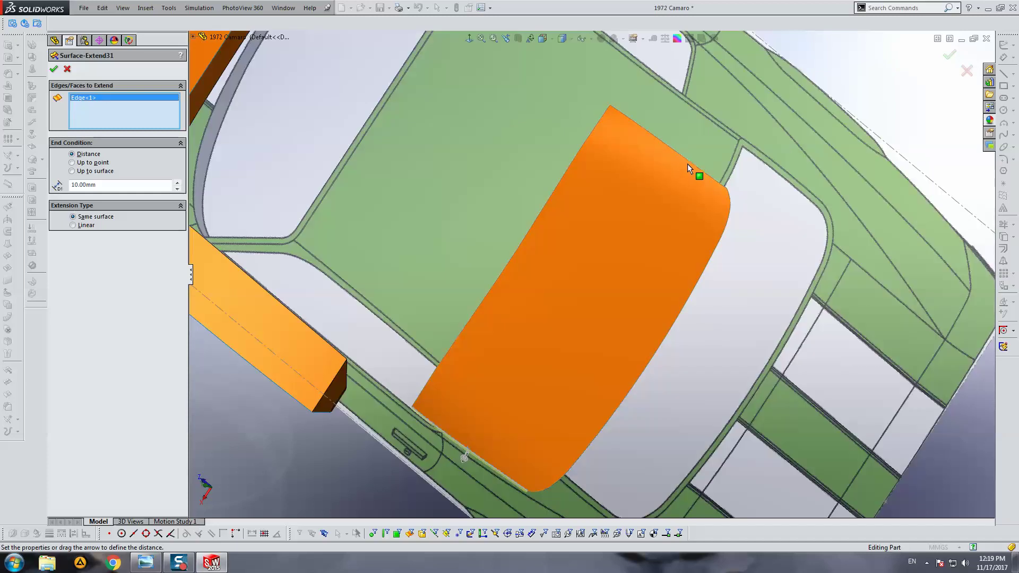
{"action": "left_click", "coordinate": [689, 164]}
{"action": "left_click", "coordinate": [730, 202]}
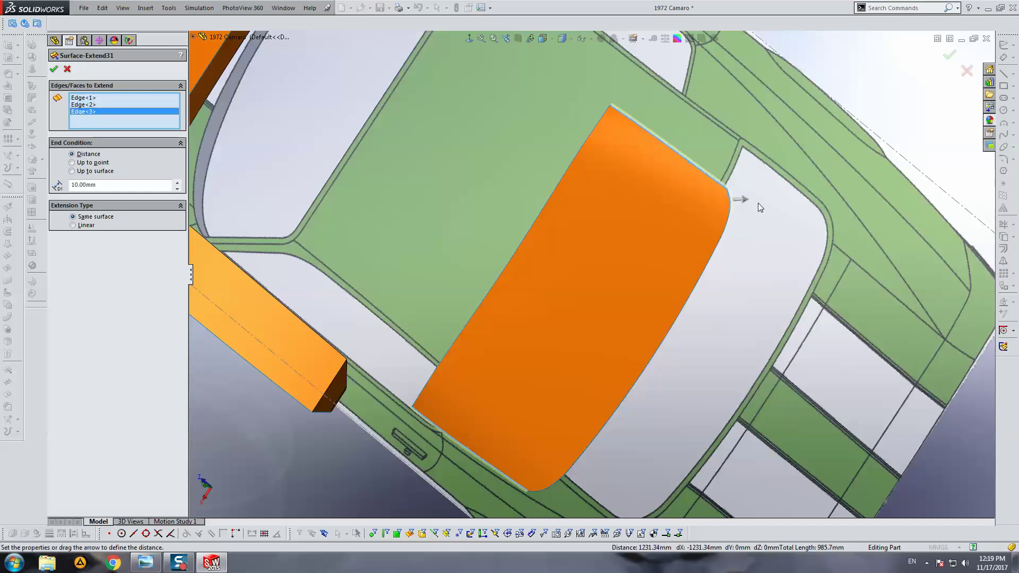
{"action": "scroll", "coordinate": [748, 219], "scroll_direction": "down", "scroll_amount": 3}
{"action": "scroll", "coordinate": [645, 204], "scroll_direction": "down", "scroll_amount": 1}
{"action": "left_click", "coordinate": [637, 204]}
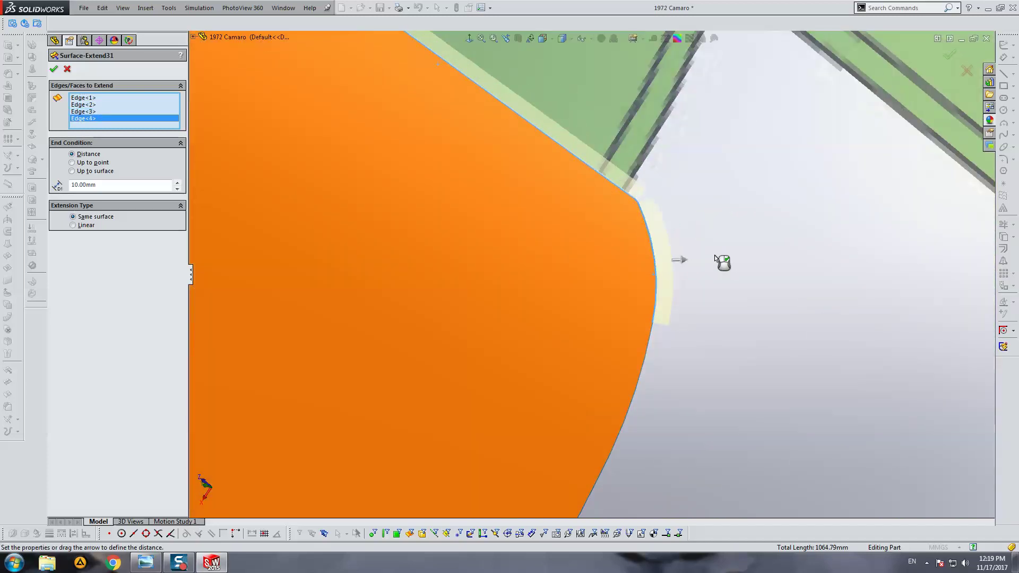
{"action": "scroll", "coordinate": [658, 329], "scroll_direction": "up", "scroll_amount": 2}
{"action": "scroll", "coordinate": [660, 365], "scroll_direction": "up", "scroll_amount": 3}
{"action": "scroll", "coordinate": [550, 418], "scroll_direction": "up", "scroll_amount": 3}
{"action": "scroll", "coordinate": [510, 301], "scroll_direction": "down", "scroll_amount": 4}
{"action": "scroll", "coordinate": [469, 250], "scroll_direction": "down", "scroll_amount": 2}
Step: Add the lower corner and lower edges, then accept the 10 mm surface extension
{"action": "left_click", "coordinate": [470, 249]}
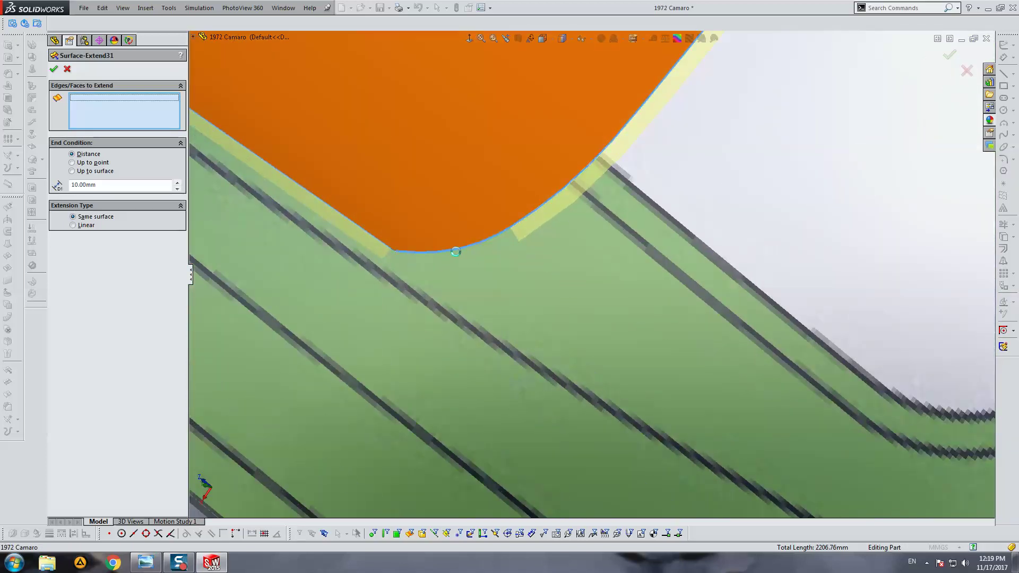
{"action": "scroll", "coordinate": [419, 259], "scroll_direction": "down", "scroll_amount": 2}
{"action": "left_click", "coordinate": [400, 247]}
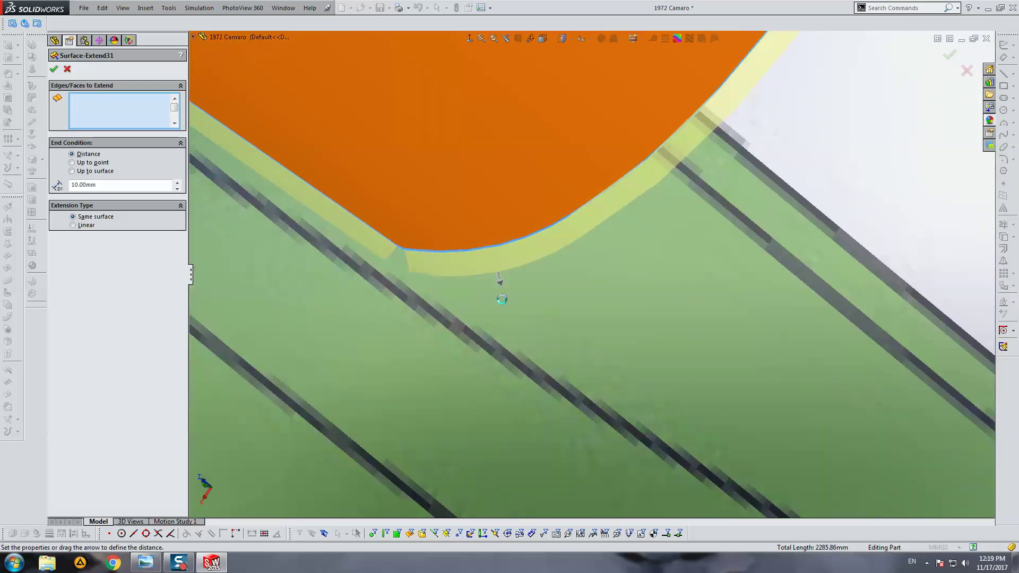
{"action": "scroll", "coordinate": [432, 260], "scroll_direction": "down", "scroll_amount": 2}
{"action": "scroll", "coordinate": [444, 252], "scroll_direction": "down", "scroll_amount": 2}
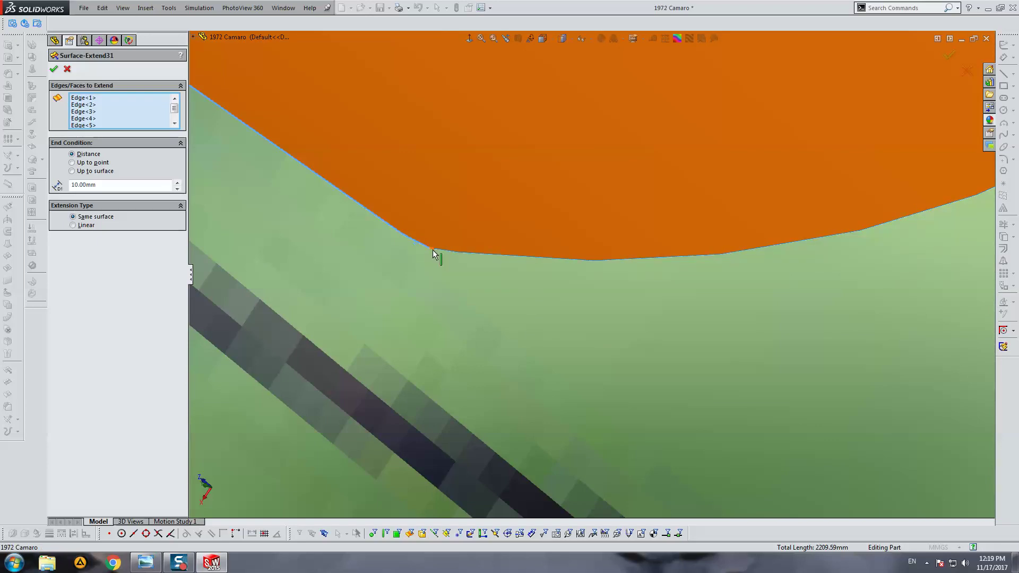
{"action": "left_click", "coordinate": [468, 259]}
{"action": "left_click", "coordinate": [470, 258]}
{"action": "scroll", "coordinate": [658, 326], "scroll_direction": "up", "scroll_amount": 3}
{"action": "scroll", "coordinate": [627, 318], "scroll_direction": "up", "scroll_amount": 3}
{"action": "scroll", "coordinate": [586, 255], "scroll_direction": "up", "scroll_amount": 3}
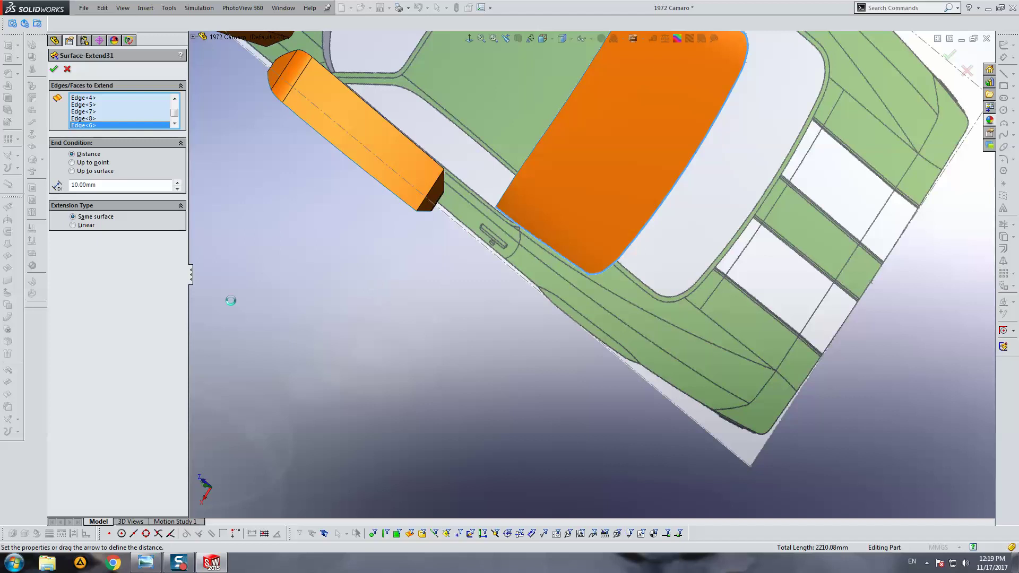
{"action": "key", "text": "Return"}
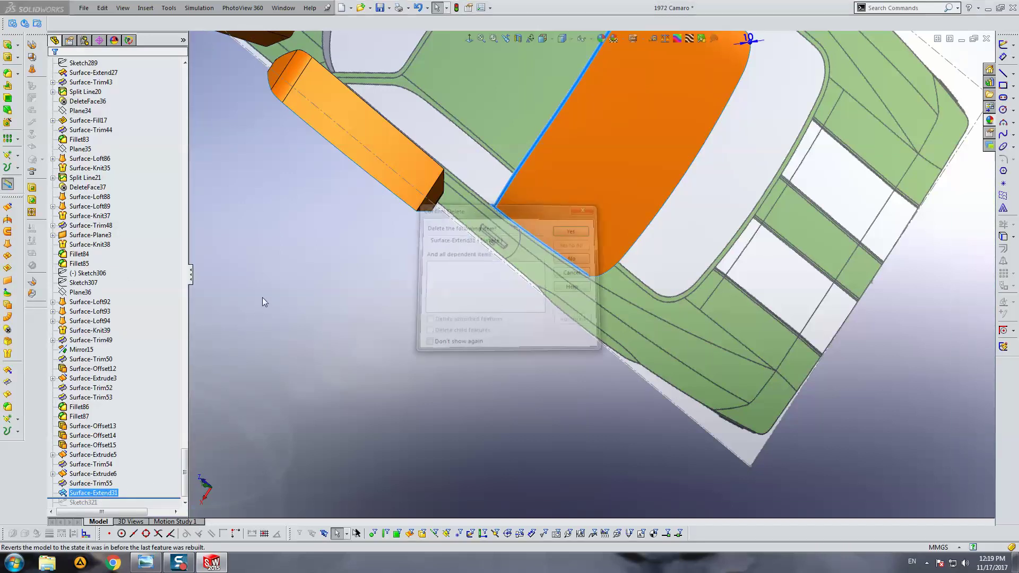
Step: Roll the model back to just after Sketch321
{"action": "left_click_drag", "start_coordinate": [119, 488], "coordinate": [119, 498]}
{"action": "mouse_move", "coordinate": [668, 247]}
{"action": "middle_mouse_down"}
{"action": "mouse_move", "coordinate": [668, 204]}
{"action": "mouse_move", "coordinate": [613, 138]}
{"action": "middle_mouse_up"}
{"action": "left_click", "coordinate": [35, 213]}
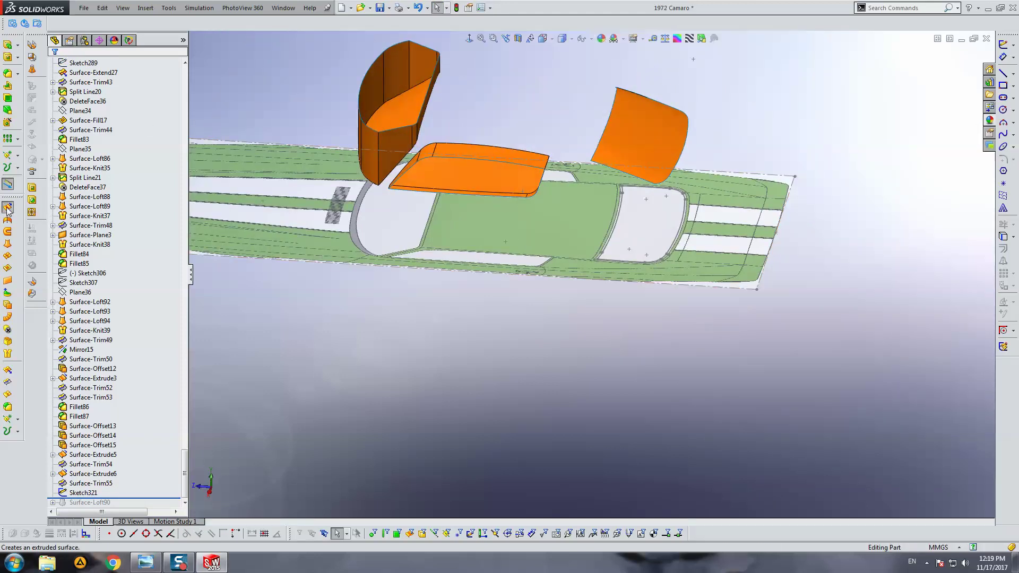
Step: Extrude the Sketch321 window outline into a 1000 mm blind surface
{"action": "scroll", "coordinate": [621, 207], "scroll_direction": "down", "scroll_amount": 3}
{"action": "scroll", "coordinate": [628, 228], "scroll_direction": "down", "scroll_amount": 3}
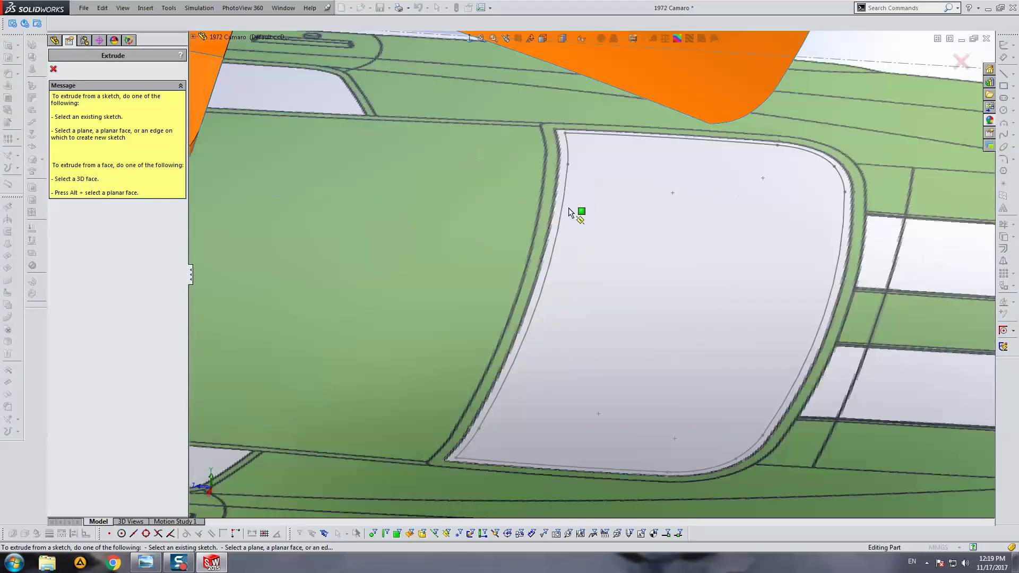
{"action": "left_click", "coordinate": [565, 208]}
{"action": "scroll", "coordinate": [541, 245], "scroll_direction": "up", "scroll_amount": 5}
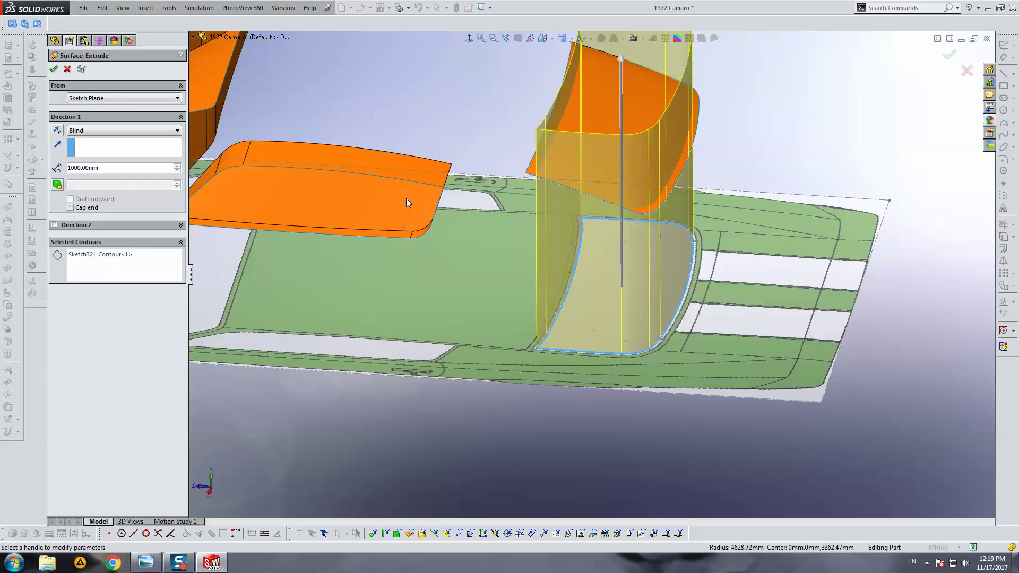
{"action": "scroll", "coordinate": [540, 246], "scroll_direction": "up", "scroll_amount": 3}
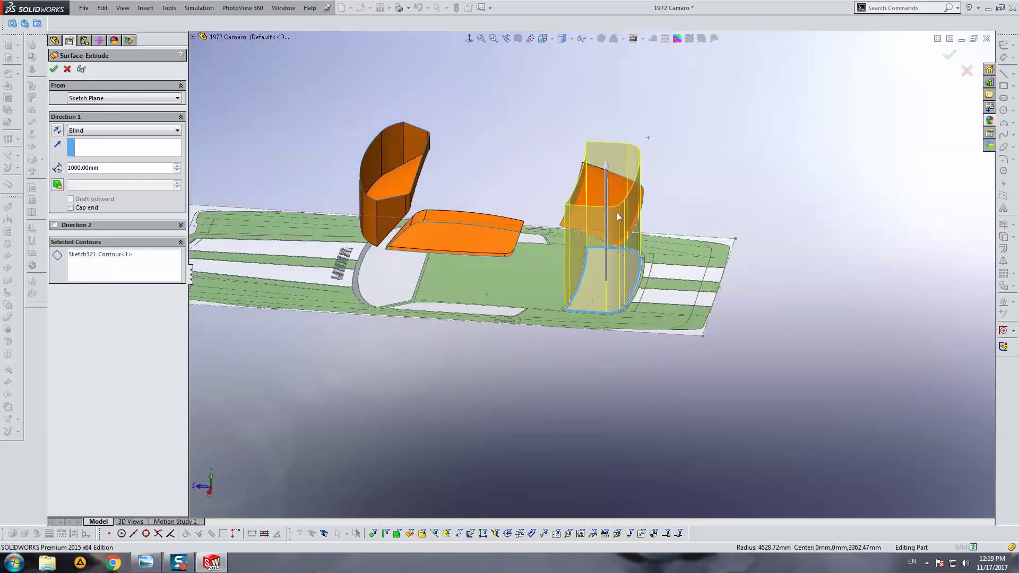
{"action": "key", "text": "Return"}
Step: Roll the model back to before Surface-Extrude7
{"action": "scroll", "coordinate": [611, 207], "scroll_direction": "down", "scroll_amount": 3}
{"action": "scroll", "coordinate": [637, 220], "scroll_direction": "down", "scroll_amount": 2}
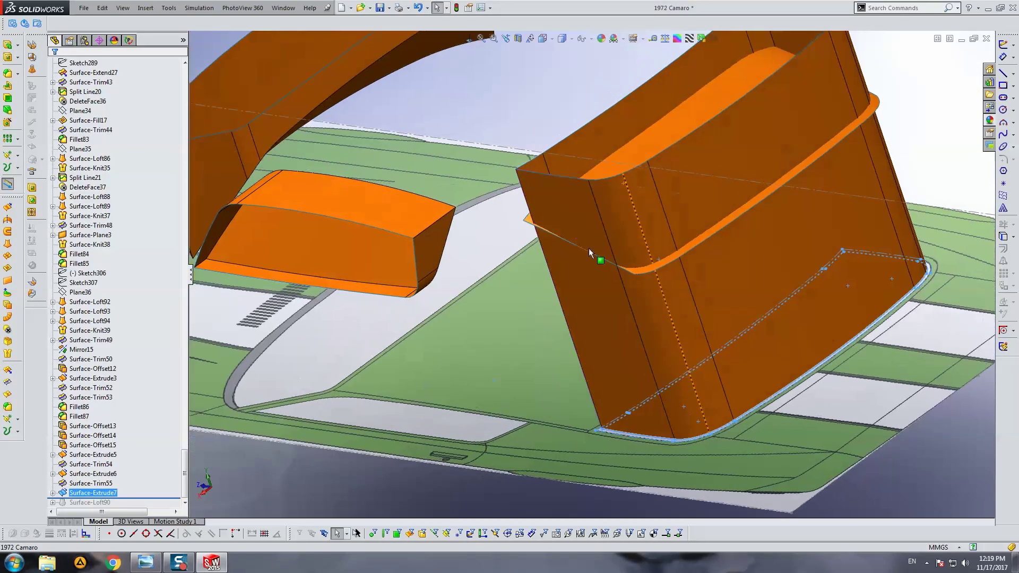
{"action": "scroll", "coordinate": [660, 231], "scroll_direction": "down", "scroll_amount": 2}
{"action": "scroll", "coordinate": [706, 207], "scroll_direction": "up", "scroll_amount": 3}
{"action": "scroll", "coordinate": [632, 226], "scroll_direction": "down", "scroll_amount": 1}
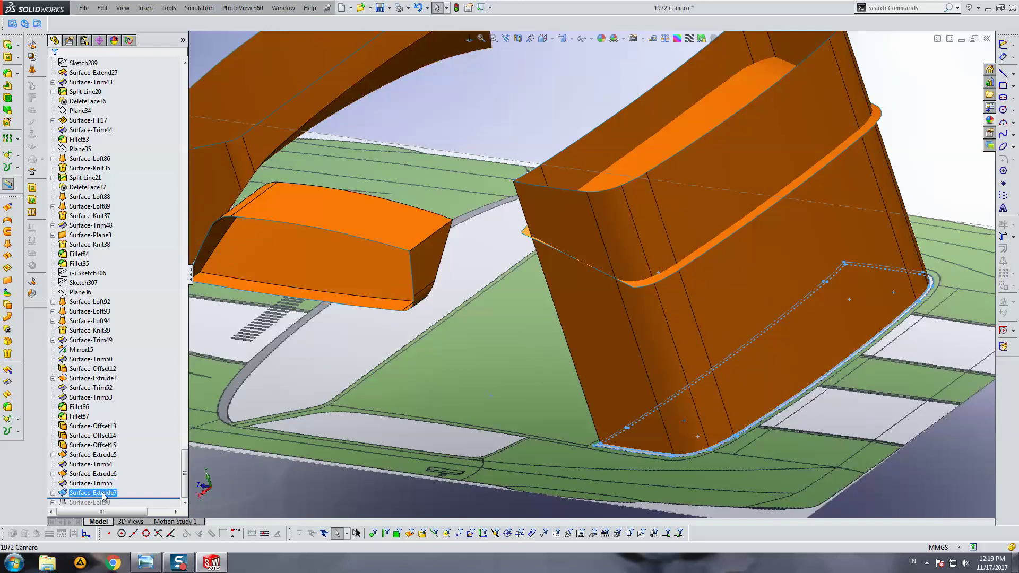
{"action": "right_click", "coordinate": [104, 493]}
{"action": "left_click", "coordinate": [142, 384]}
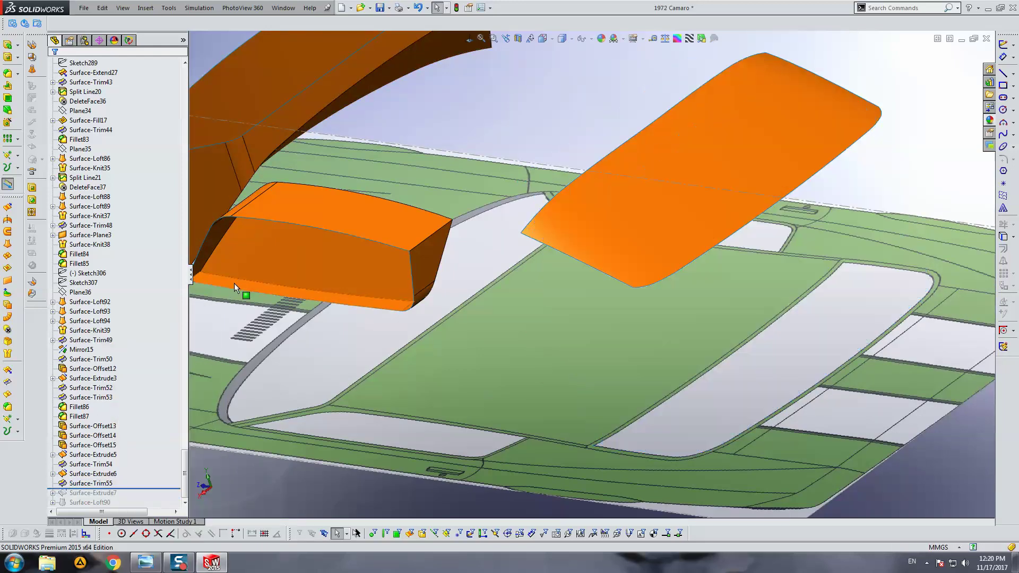
{"action": "left_click", "coordinate": [8, 371]}
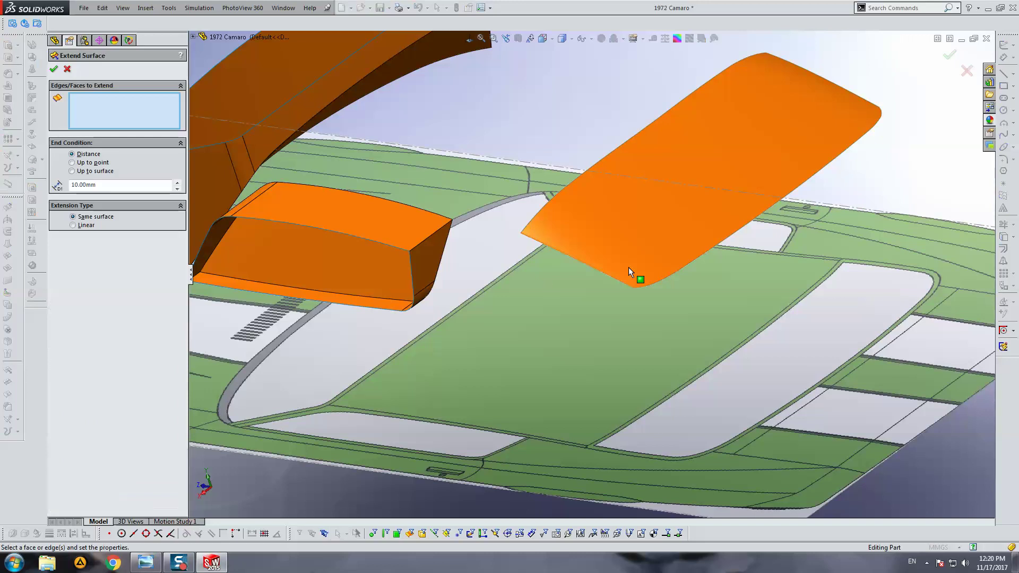
Step: Extend the lower and upper edges of the orange window surface by 10 mm
{"action": "left_click", "coordinate": [610, 275]}
{"action": "key", "text": "f"}
{"action": "scroll", "coordinate": [673, 195], "scroll_direction": "down", "scroll_amount": 5}
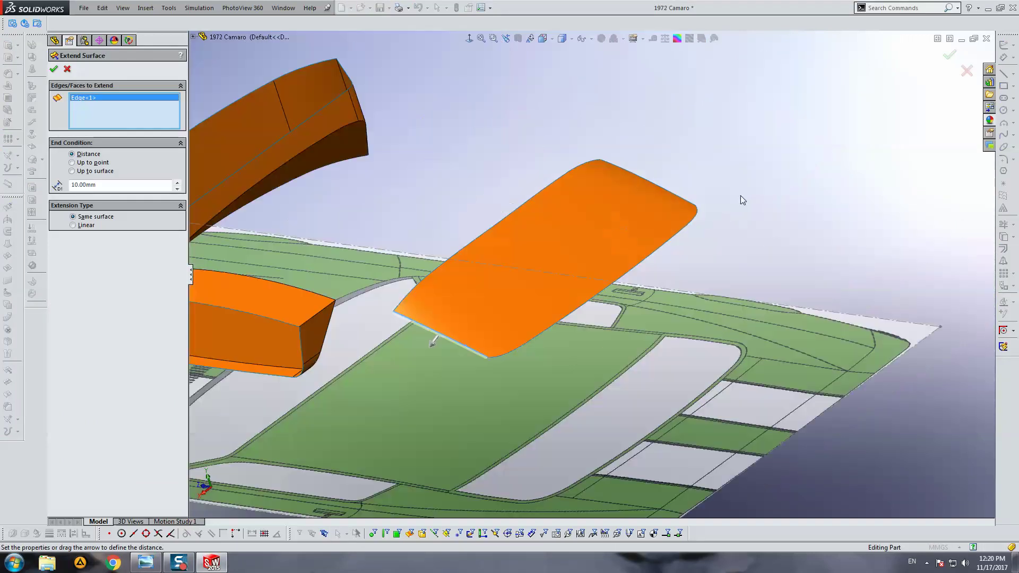
{"action": "left_click", "coordinate": [677, 193]}
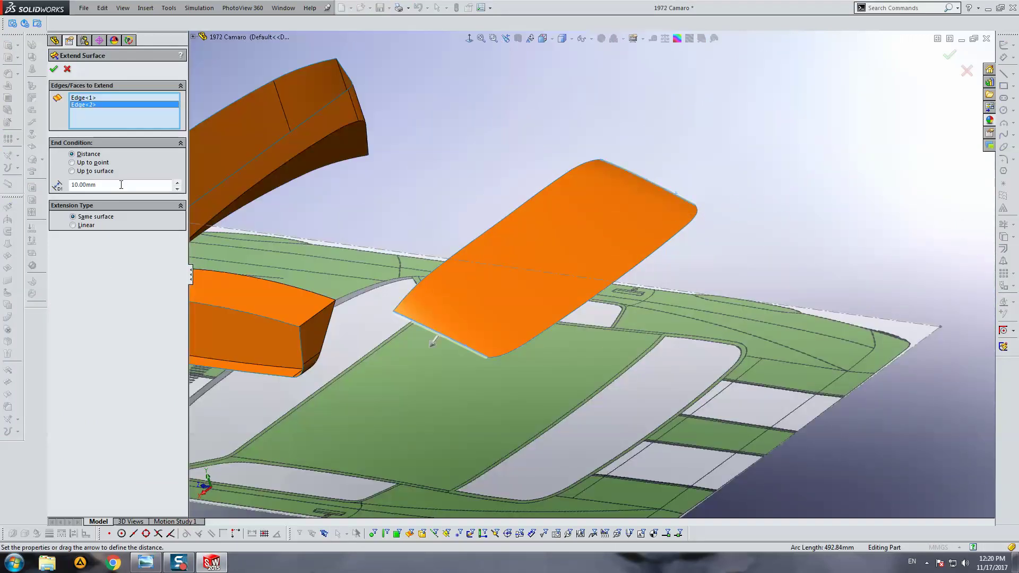
{"action": "key", "text": "Return"}
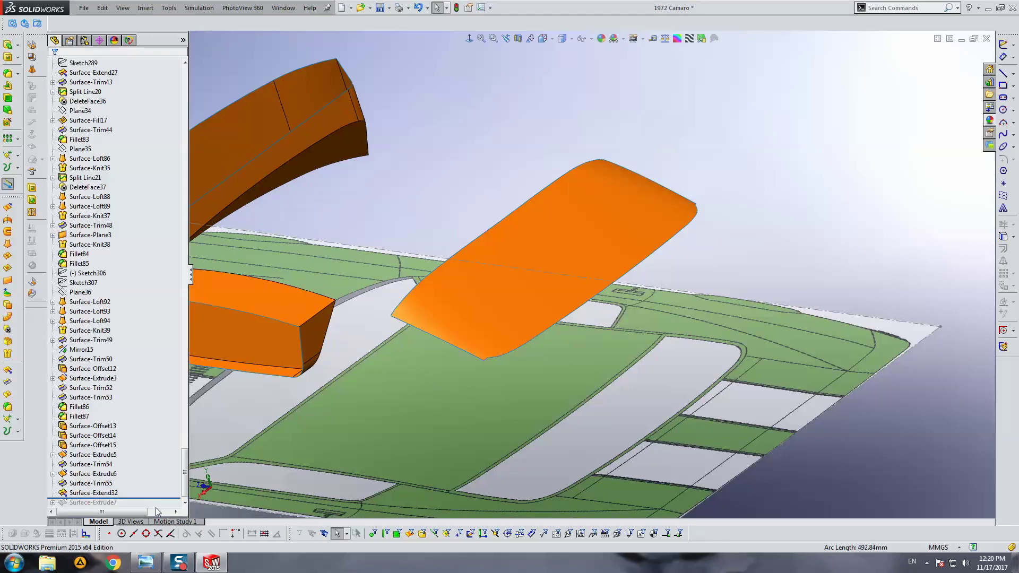
Step: Roll forward past Surface-Extrude7 and view the surfaces from a low side angle
{"action": "left_click_drag", "start_coordinate": [145, 497], "coordinate": [144, 504]}
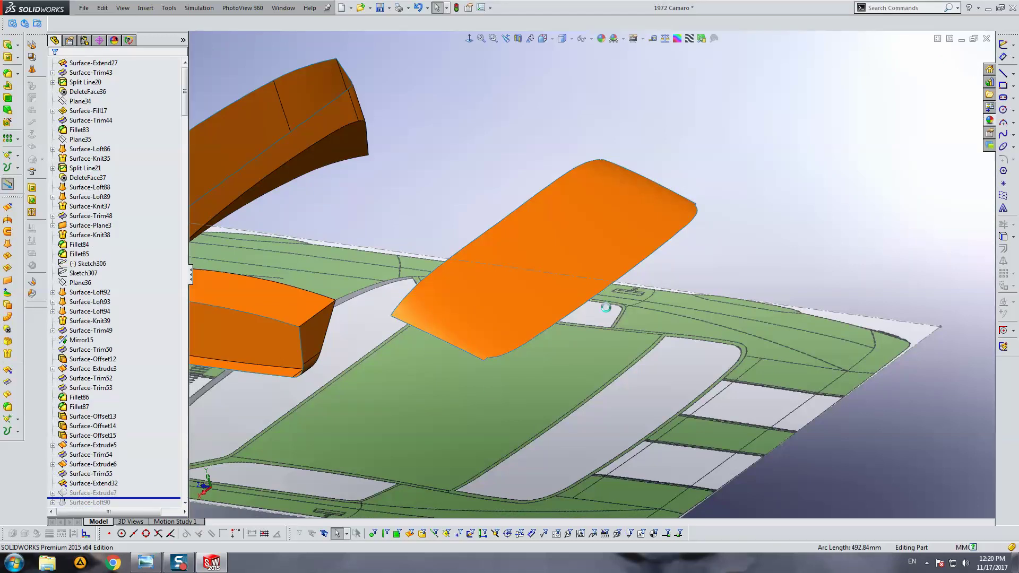
{"action": "middle_click_drag", "start_coordinate": [603, 306], "coordinate": [591, 378]}
{"action": "scroll", "coordinate": [535, 369], "scroll_direction": "down", "scroll_amount": 3}
{"action": "scroll", "coordinate": [536, 369], "scroll_direction": "up", "scroll_amount": 5}
{"action": "middle_click_drag", "start_coordinate": [537, 320], "coordinate": [204, 330]}
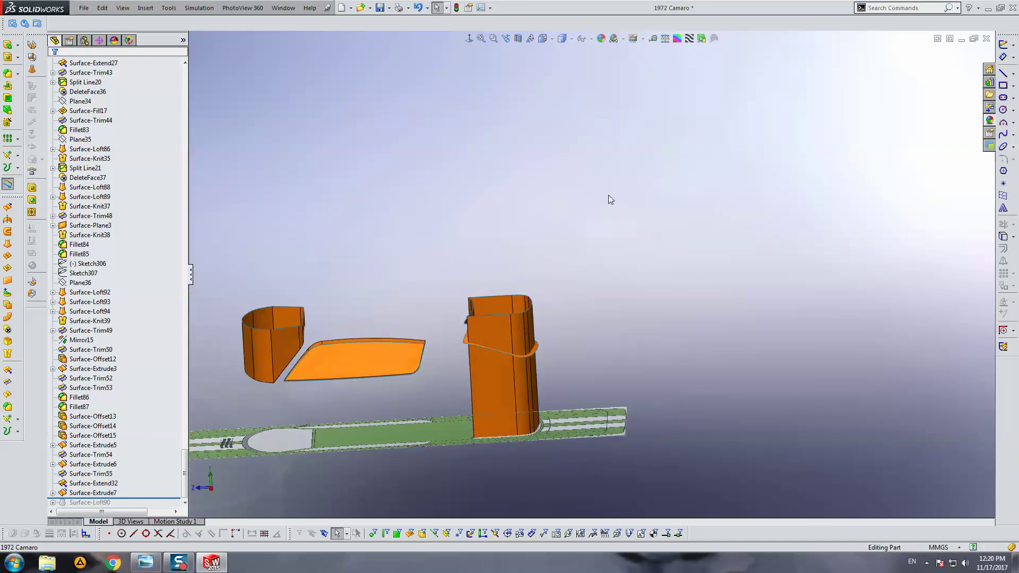
{"action": "left_click", "coordinate": [8, 382]}
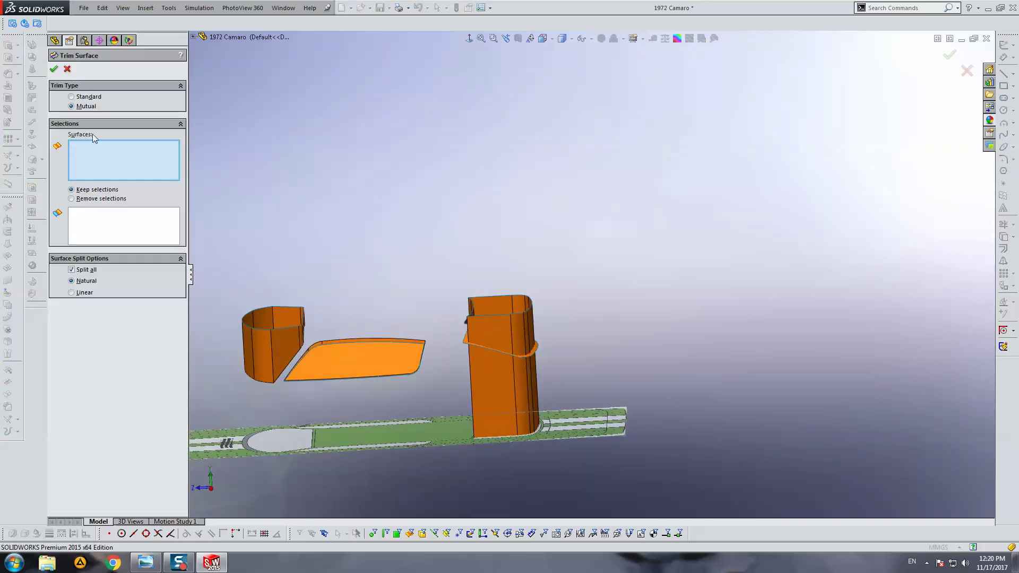
Step: Mutually trim Surface-Extrude7 and Surface-Extend32, keeping the upper piece of each
{"action": "left_click", "coordinate": [501, 339]}
{"action": "scroll", "coordinate": [531, 361], "scroll_direction": "down", "scroll_amount": 3}
{"action": "left_click", "coordinate": [507, 316]}
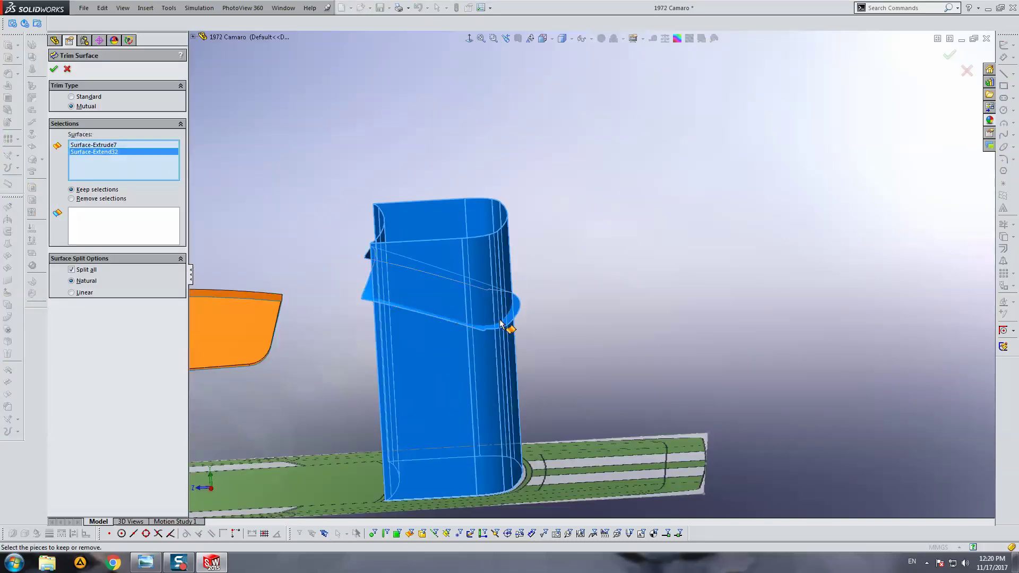
{"action": "left_click", "coordinate": [87, 221]}
{"action": "left_click", "coordinate": [477, 269]}
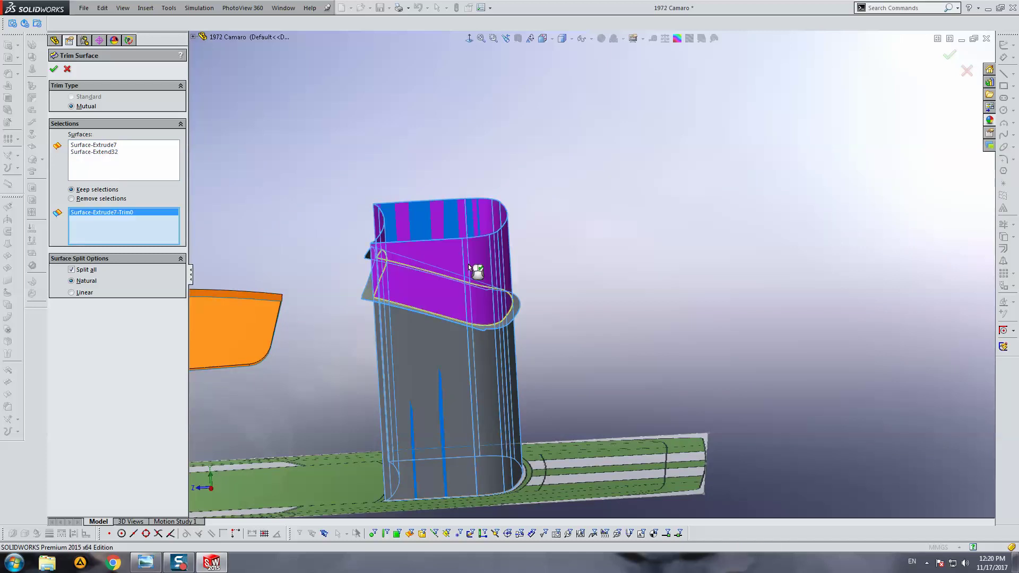
{"action": "scroll", "coordinate": [478, 269], "scroll_direction": "down", "scroll_amount": 3}
{"action": "middle_click_drag", "start_coordinate": [478, 268], "coordinate": [461, 333]}
{"action": "left_click", "coordinate": [438, 137]}
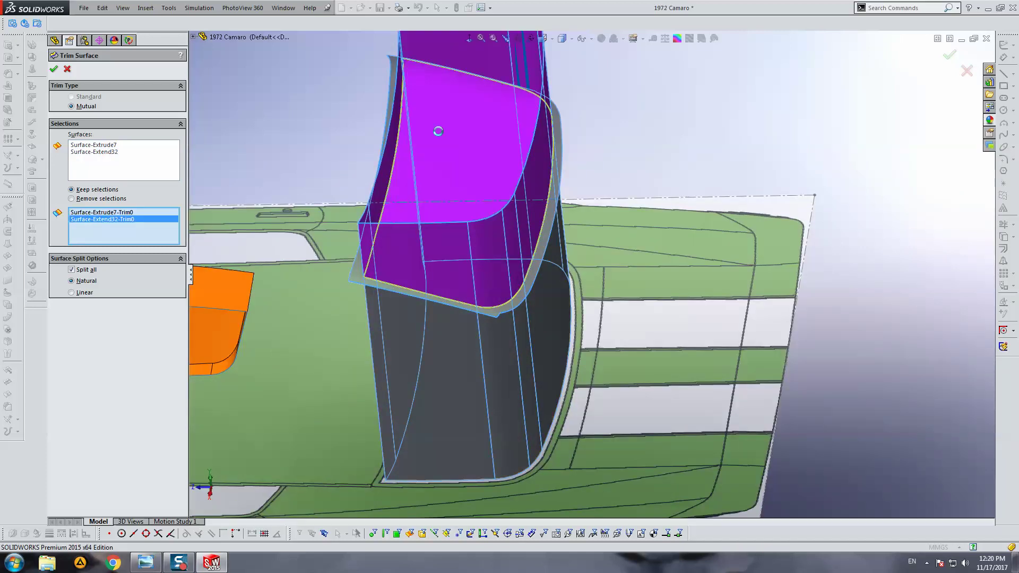
{"action": "middle_click_drag", "start_coordinate": [438, 131], "coordinate": [488, 211]}
{"action": "scroll", "coordinate": [487, 211], "scroll_direction": "down", "scroll_amount": 3}
{"action": "mouse_move", "coordinate": [549, 209]}
{"action": "middle_mouse_down"}
{"action": "mouse_move", "coordinate": [493, 327]}
{"action": "mouse_move", "coordinate": [492, 192]}
{"action": "middle_mouse_up"}
{"action": "scroll", "coordinate": [492, 193], "scroll_direction": "up", "scroll_amount": 3}
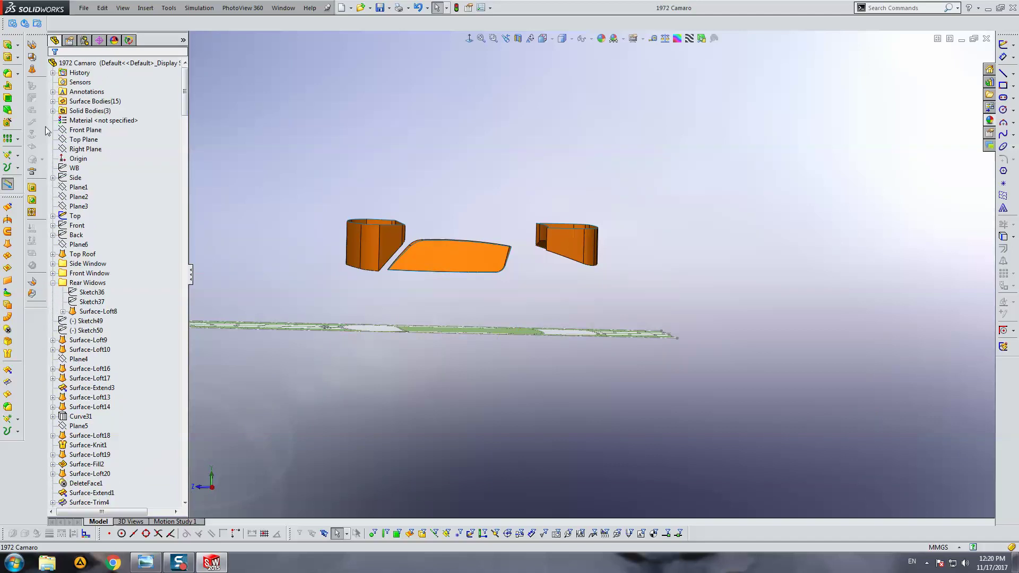
Step: Show the Fillet87 car body shaded and orbit to a higher viewing angle
{"action": "left_click", "coordinate": [89, 215]}
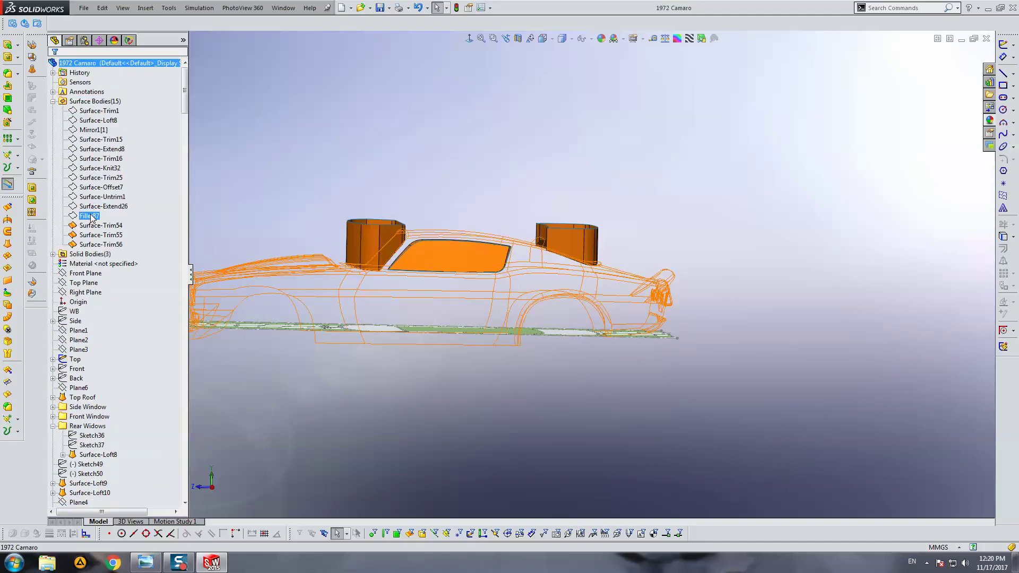
{"action": "left_click", "coordinate": [97, 197]}
{"action": "scroll", "coordinate": [420, 251], "scroll_direction": "down", "scroll_amount": 1}
{"action": "scroll", "coordinate": [420, 250], "scroll_direction": "down", "scroll_amount": 3}
{"action": "mouse_move", "coordinate": [451, 281]}
{"action": "middle_mouse_down"}
{"action": "mouse_move", "coordinate": [448, 318]}
{"action": "mouse_move", "coordinate": [412, 295]}
{"action": "mouse_move", "coordinate": [445, 289]}
{"action": "mouse_move", "coordinate": [485, 242]}
{"action": "mouse_move", "coordinate": [499, 257]}
{"action": "middle_mouse_up"}
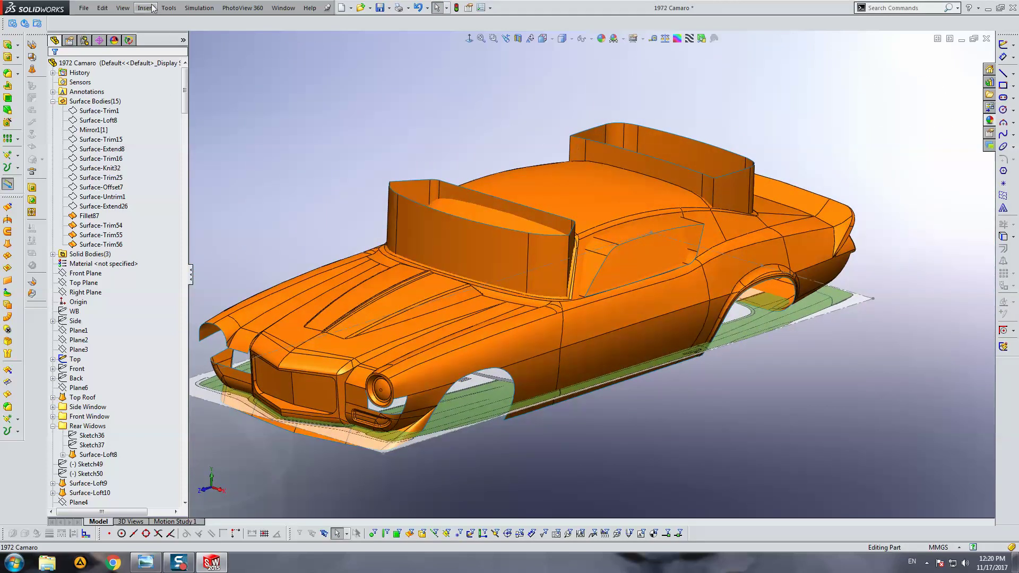
{"action": "left_click", "coordinate": [53, 101]}
Step: Start a mutual surface trim of the front box, side window surface, rear box and Fillet87
{"action": "left_click", "coordinate": [145, 8]}
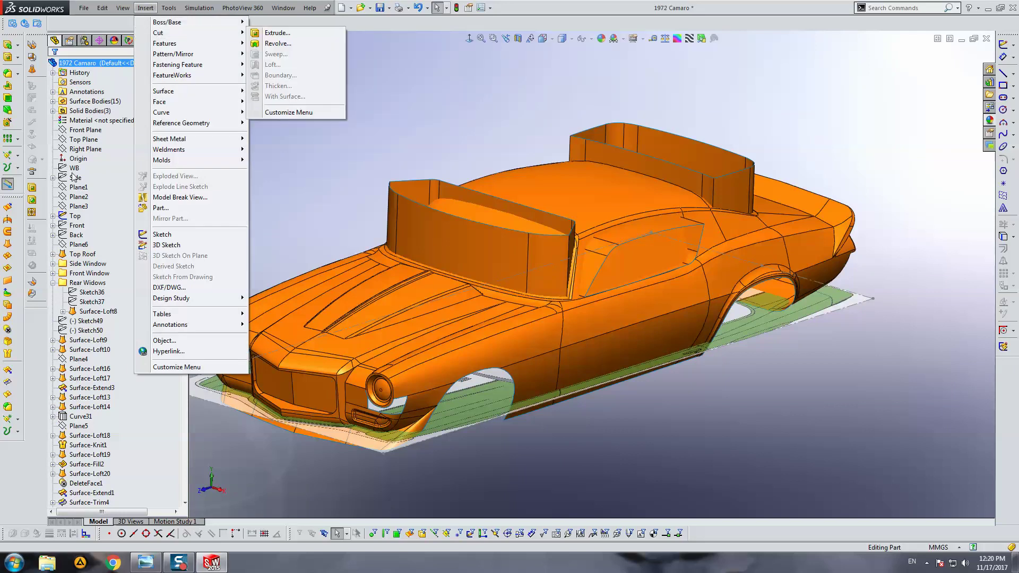
{"action": "left_click", "coordinate": [8, 380]}
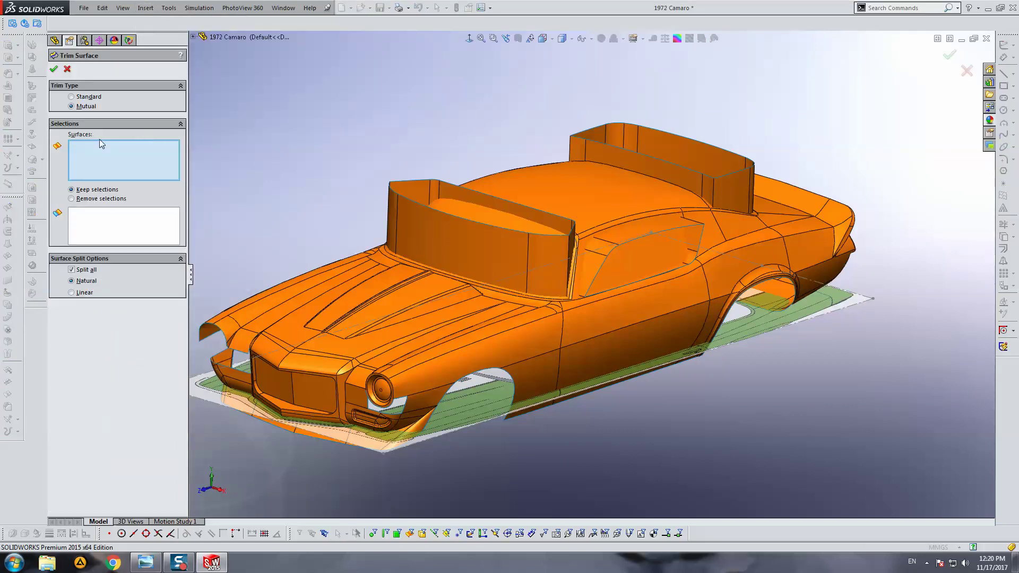
{"action": "left_click", "coordinate": [531, 249]}
{"action": "left_click", "coordinate": [637, 255]}
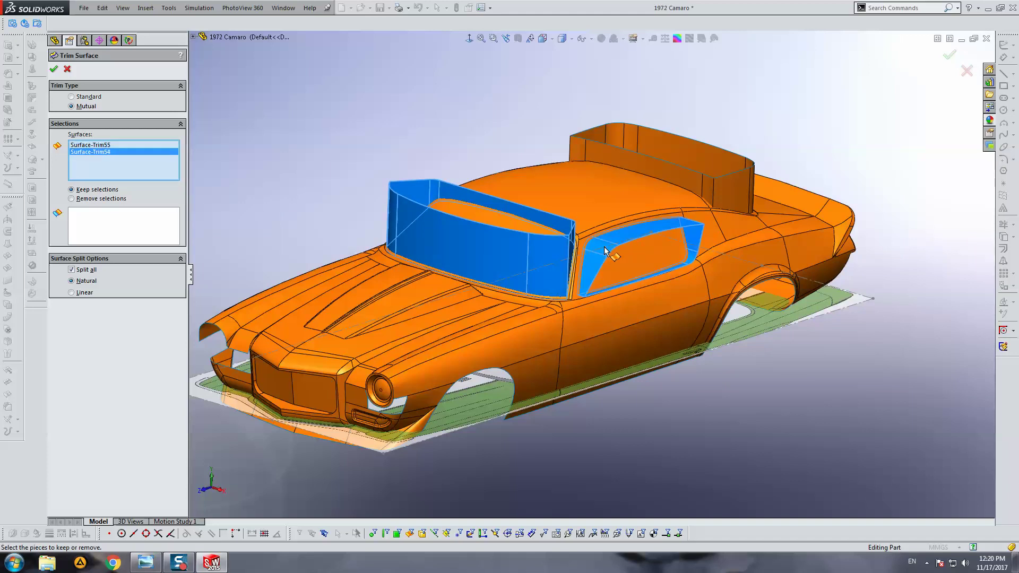
{"action": "left_click", "coordinate": [639, 175]}
{"action": "left_click", "coordinate": [92, 228]}
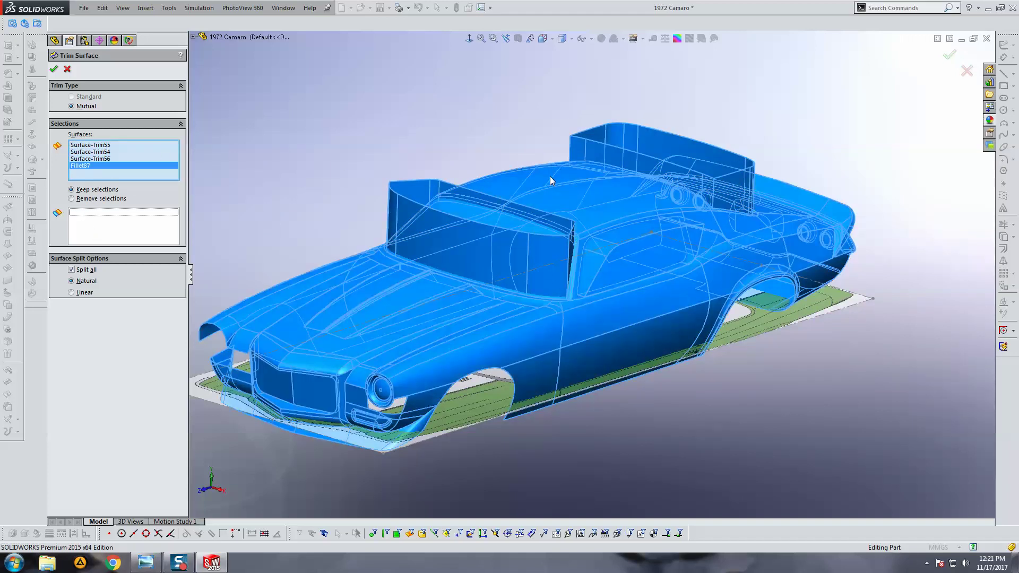
Step: Keep the main car body and the recessed, door and rear-window pieces as trim selections
{"action": "left_click", "coordinate": [535, 181]}
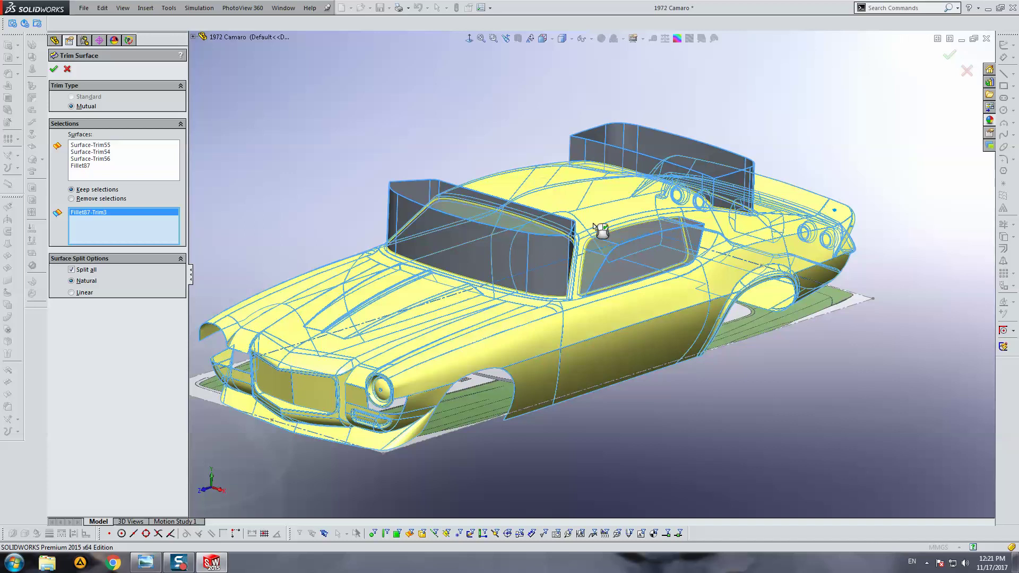
{"action": "middle_click_drag", "start_coordinate": [536, 182], "coordinate": [461, 221]}
{"action": "left_click", "coordinate": [461, 227]}
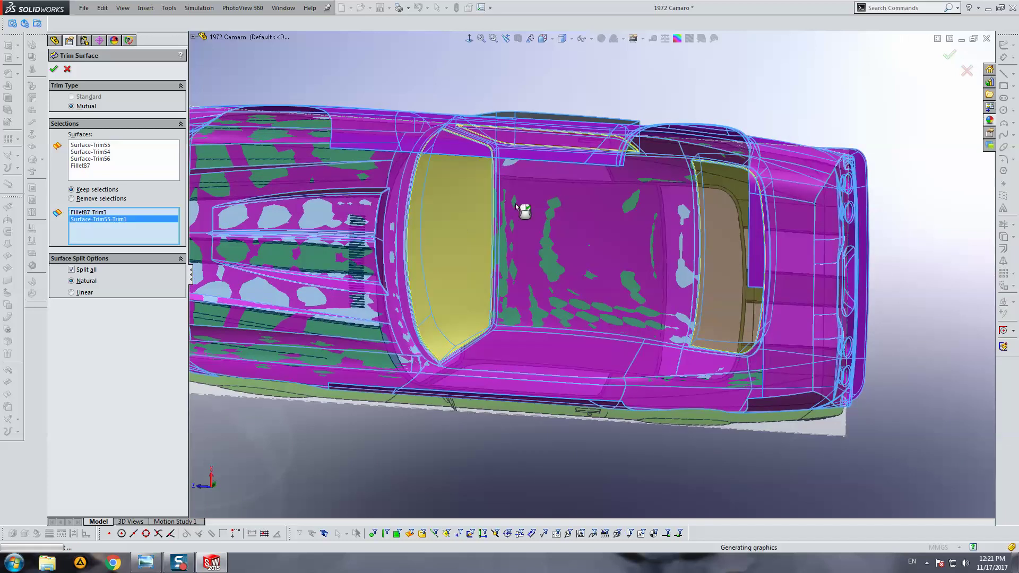
{"action": "middle_click_drag", "start_coordinate": [599, 234], "coordinate": [540, 170]}
{"action": "left_click", "coordinate": [539, 170]}
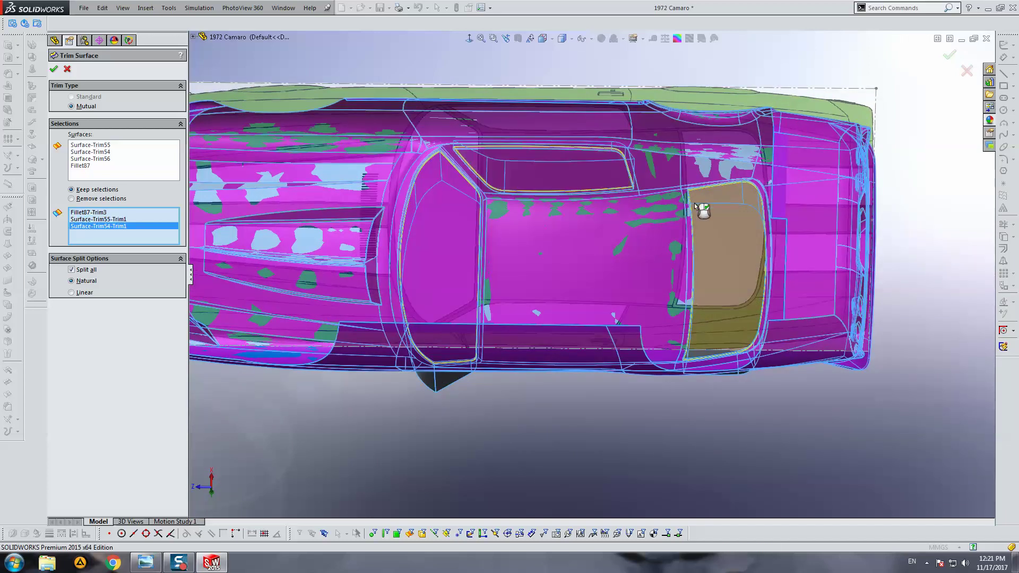
{"action": "left_click", "coordinate": [686, 202]}
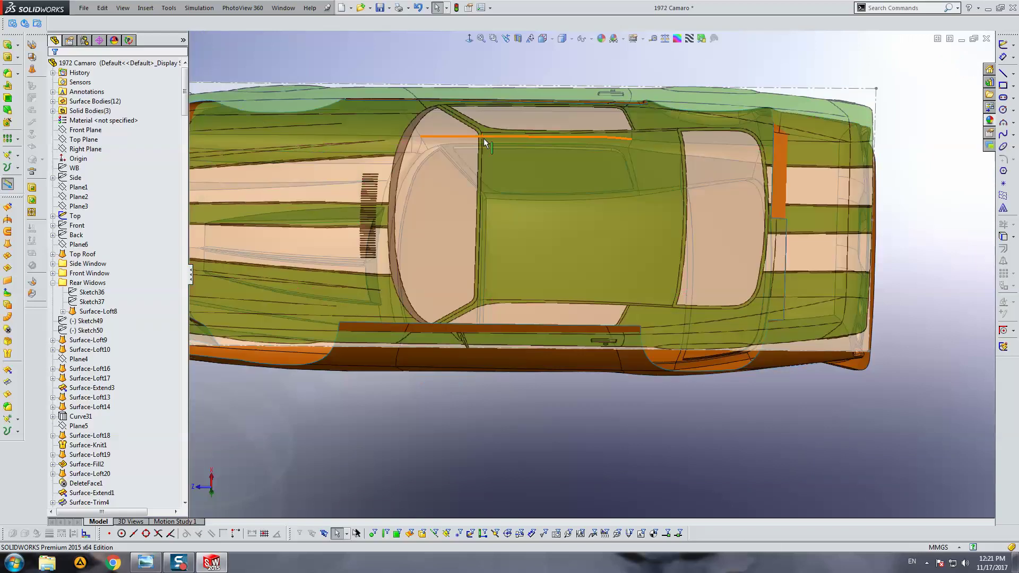
{"action": "scroll", "coordinate": [536, 189], "scroll_direction": "up", "scroll_amount": 3}
{"action": "mouse_move", "coordinate": [536, 189]}
{"action": "middle_mouse_down"}
{"action": "mouse_move", "coordinate": [554, 272]}
{"action": "mouse_move", "coordinate": [578, 254]}
{"action": "middle_mouse_up"}
Step: Orbit and zoom to a three-quarter view of the car's window openings
{"action": "scroll", "coordinate": [549, 263], "scroll_direction": "down", "scroll_amount": 5}
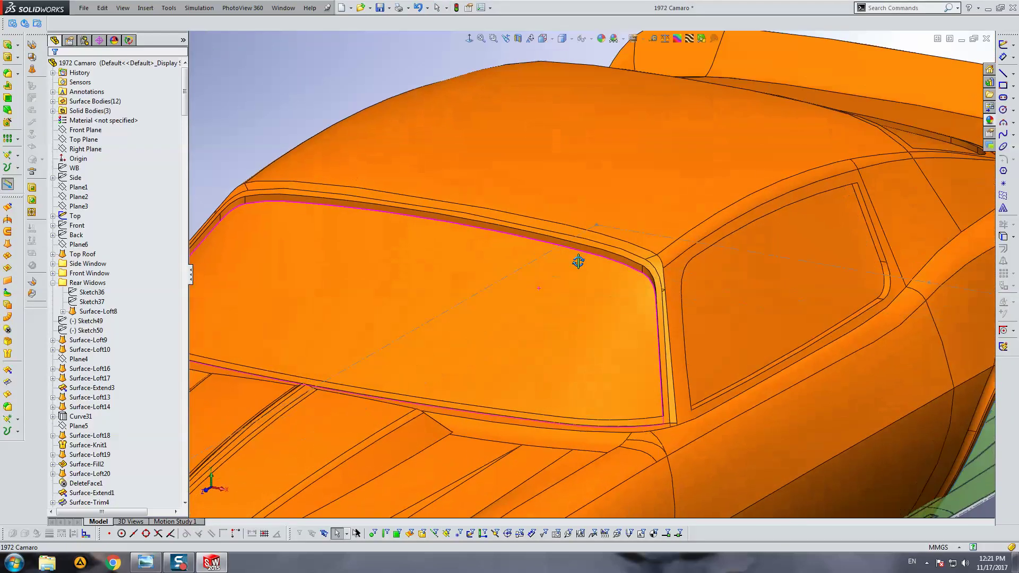
{"action": "scroll", "coordinate": [676, 295], "scroll_direction": "down", "scroll_amount": 3}
{"action": "scroll", "coordinate": [678, 268], "scroll_direction": "down", "scroll_amount": 2}
{"action": "mouse_move", "coordinate": [678, 269]}
{"action": "middle_mouse_down"}
{"action": "mouse_move", "coordinate": [620, 185]}
{"action": "mouse_move", "coordinate": [587, 282]}
{"action": "middle_mouse_up"}
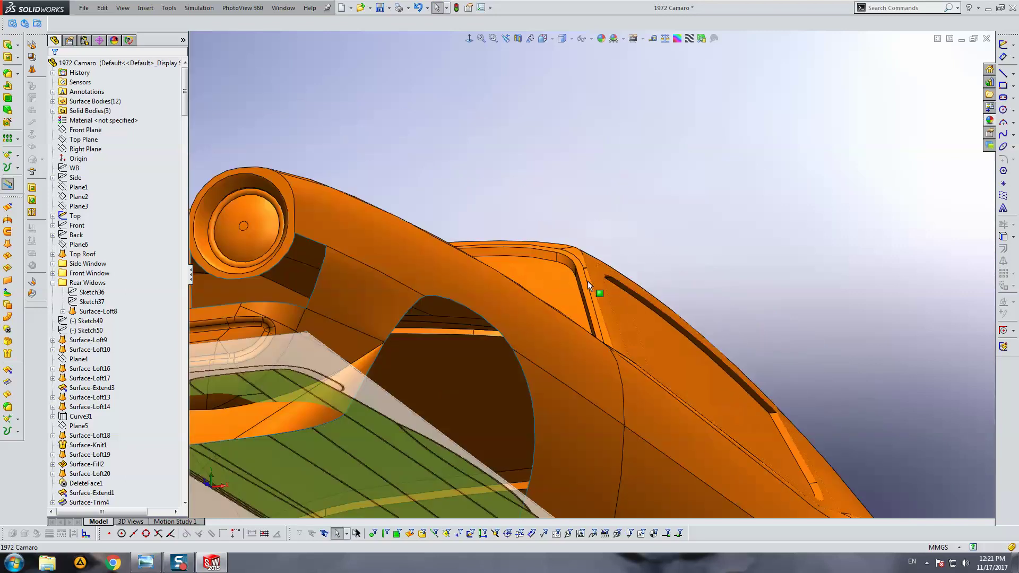
{"action": "scroll", "coordinate": [505, 364], "scroll_direction": "up", "scroll_amount": 3}
{"action": "scroll", "coordinate": [477, 234], "scroll_direction": "down", "scroll_amount": 3}
{"action": "scroll", "coordinate": [452, 233], "scroll_direction": "down", "scroll_amount": 2}
{"action": "scroll", "coordinate": [453, 233], "scroll_direction": "up", "scroll_amount": 3}
{"action": "mouse_move", "coordinate": [499, 226]}
{"action": "middle_mouse_down"}
{"action": "mouse_move", "coordinate": [478, 178]}
{"action": "mouse_move", "coordinate": [578, 225]}
{"action": "middle_mouse_up"}
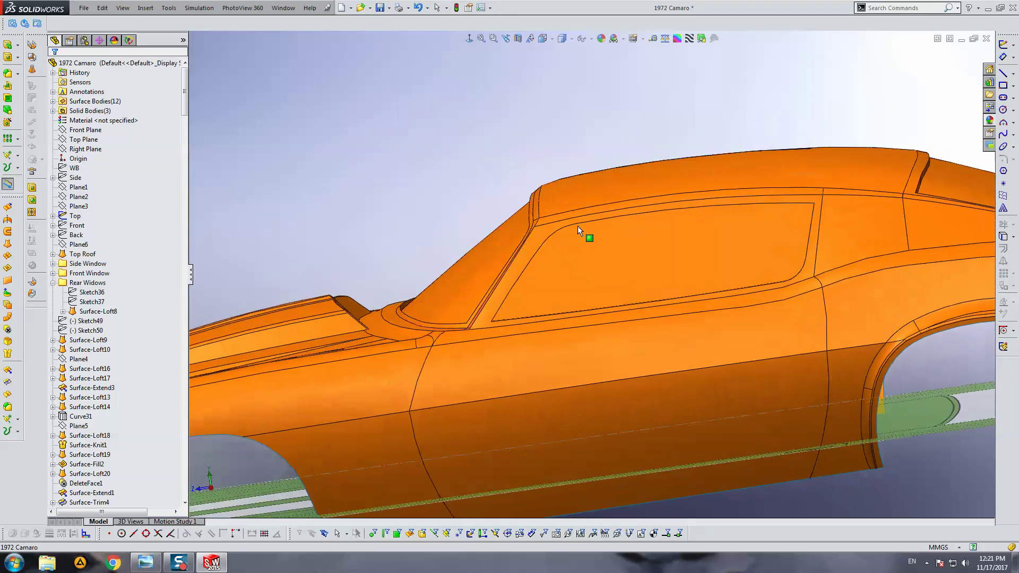
{"action": "scroll", "coordinate": [664, 259], "scroll_direction": "up", "scroll_amount": 3}
{"action": "mouse_move", "coordinate": [664, 259]}
{"action": "middle_mouse_down"}
{"action": "mouse_move", "coordinate": [565, 298]}
{"action": "mouse_move", "coordinate": [510, 281]}
{"action": "middle_mouse_up"}
{"action": "scroll", "coordinate": [508, 290], "scroll_direction": "down", "scroll_amount": 4}
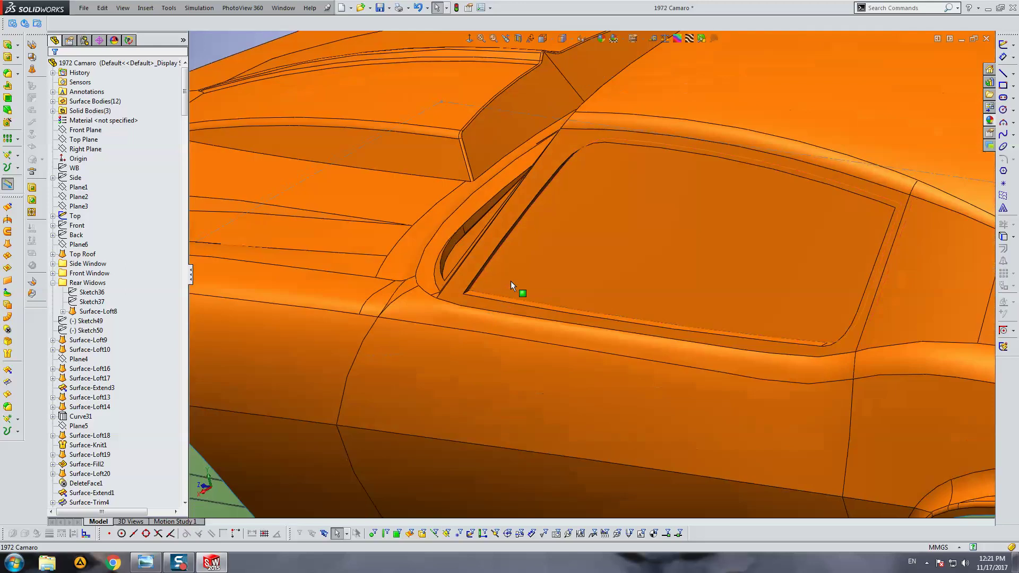
{"action": "scroll", "coordinate": [482, 291], "scroll_direction": "down", "scroll_amount": 2}
{"action": "scroll", "coordinate": [485, 295], "scroll_direction": "down", "scroll_amount": 2}
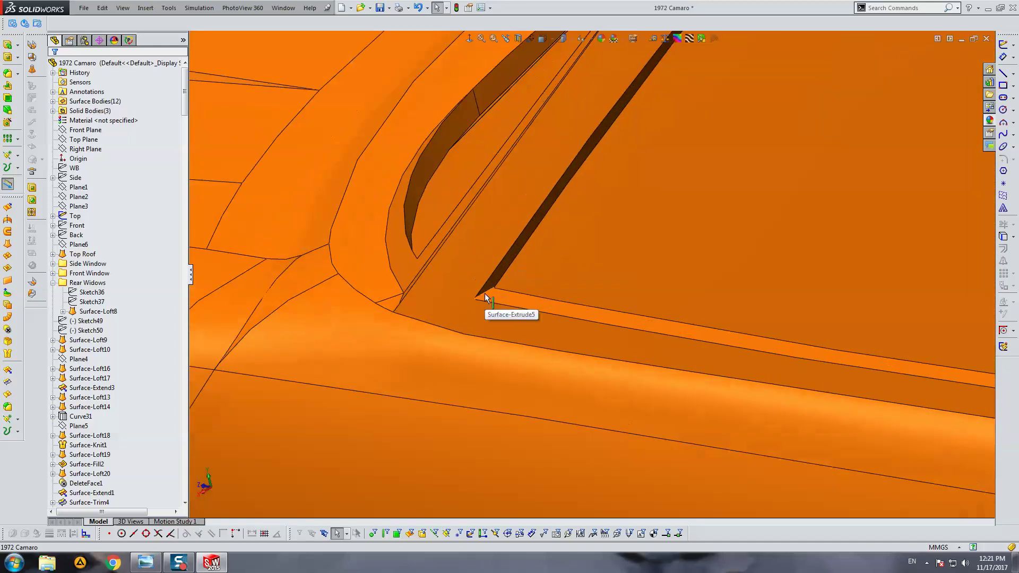
Step: Start a 20 mm fillet on the side window's lower corner edge
{"action": "left_click", "coordinate": [485, 294]}
{"action": "left_click", "coordinate": [8, 73]}
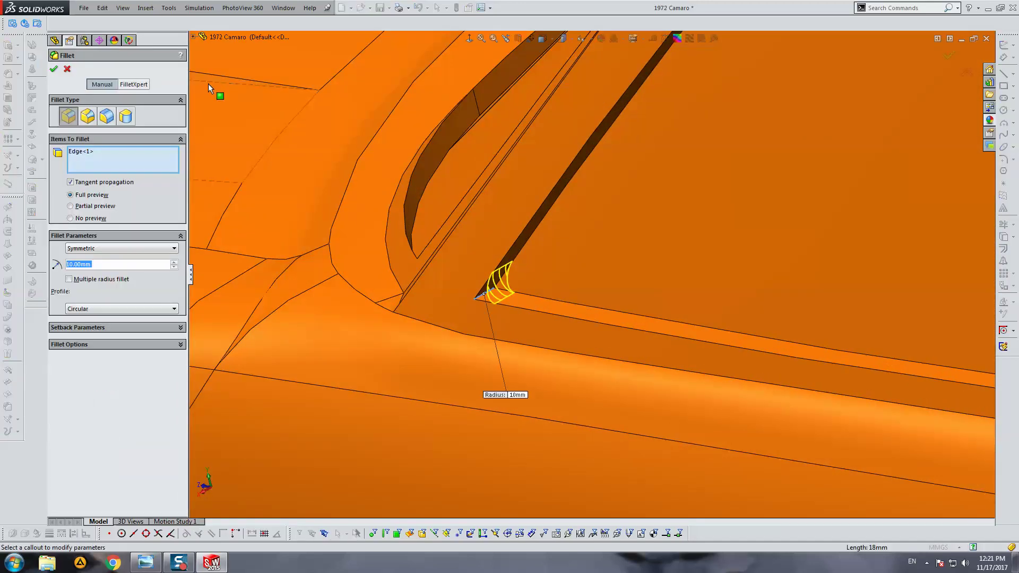
{"action": "type", "text": "20"}
{"action": "key", "text": "Return"}
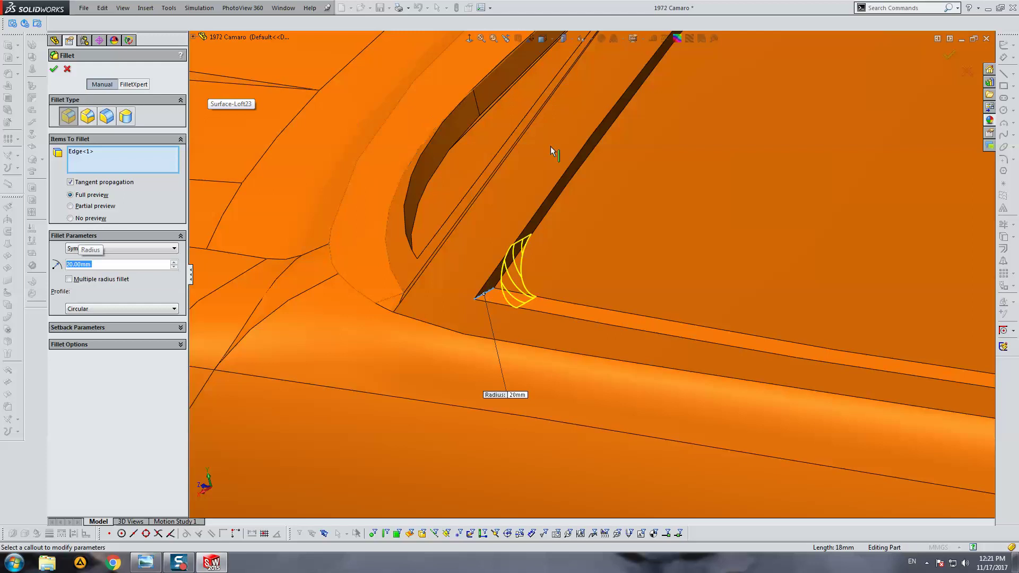
{"action": "scroll", "coordinate": [791, 290], "scroll_direction": "up", "scroll_amount": 5}
{"action": "middle_click_drag", "start_coordinate": [790, 290], "coordinate": [541, 234], "text": "ctrl"}
{"action": "scroll", "coordinate": [580, 211], "scroll_direction": "down", "scroll_amount": 2}
{"action": "scroll", "coordinate": [591, 159], "scroll_direction": "down", "scroll_amount": 2}
{"action": "scroll", "coordinate": [446, 129], "scroll_direction": "down", "scroll_amount": 3}
{"action": "scroll", "coordinate": [448, 95], "scroll_direction": "down", "scroll_amount": 3}
{"action": "scroll", "coordinate": [600, 171], "scroll_direction": "up", "scroll_amount": 3}
{"action": "scroll", "coordinate": [598, 114], "scroll_direction": "down", "scroll_amount": 2}
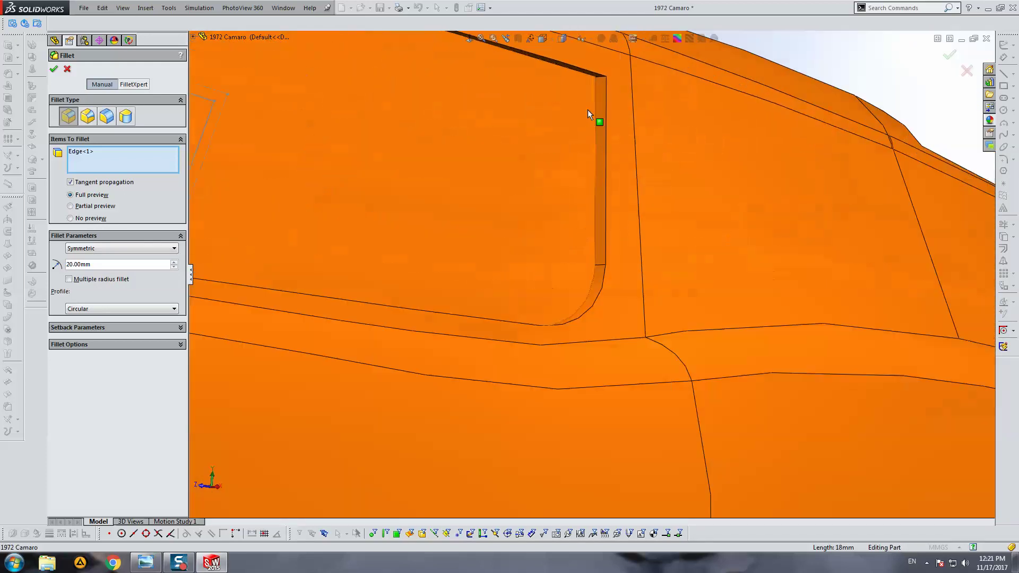
{"action": "scroll", "coordinate": [604, 85], "scroll_direction": "down", "scroll_amount": 1}
Step: Add three more window corner edges to the 20 mm fillet
{"action": "left_click", "coordinate": [585, 189]}
{"action": "scroll", "coordinate": [574, 183], "scroll_direction": "up", "scroll_amount": 3}
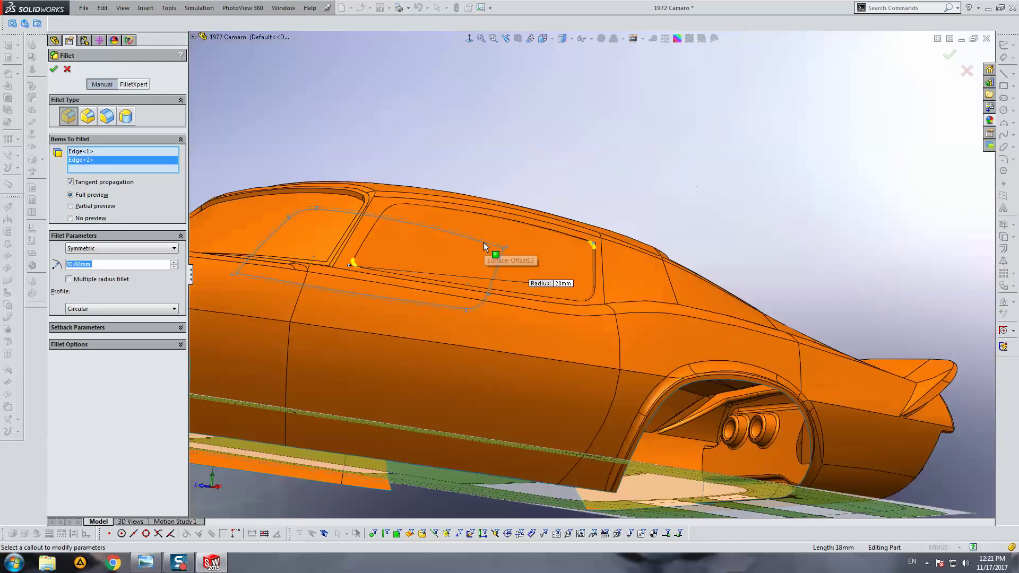
{"action": "middle_click_drag", "start_coordinate": [585, 194], "coordinate": [587, 332]}
{"action": "scroll", "coordinate": [587, 333], "scroll_direction": "up", "scroll_amount": 3}
{"action": "scroll", "coordinate": [322, 247], "scroll_direction": "down", "scroll_amount": 5}
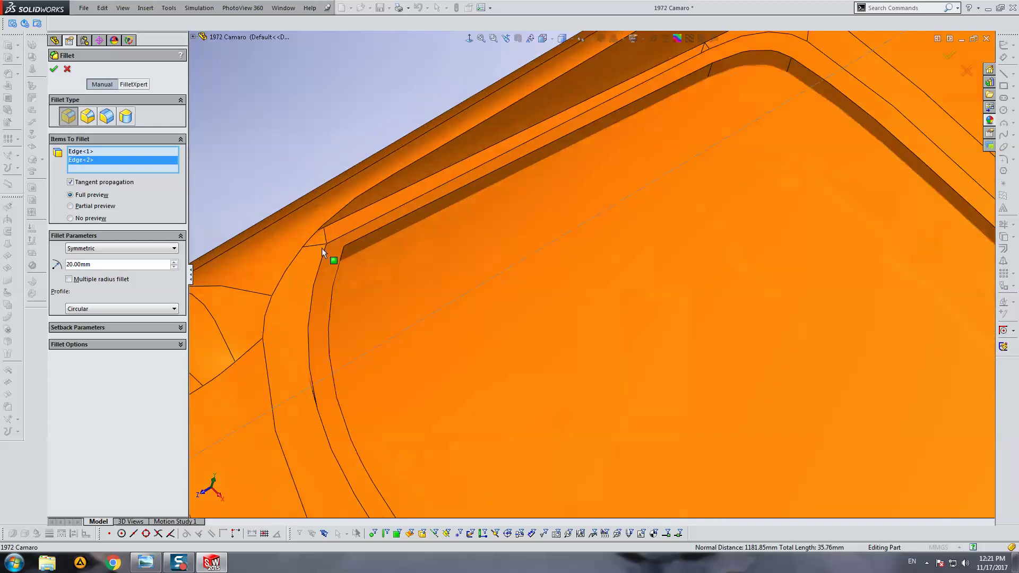
{"action": "scroll", "coordinate": [349, 262], "scroll_direction": "up", "scroll_amount": 2}
{"action": "left_click", "coordinate": [346, 257]}
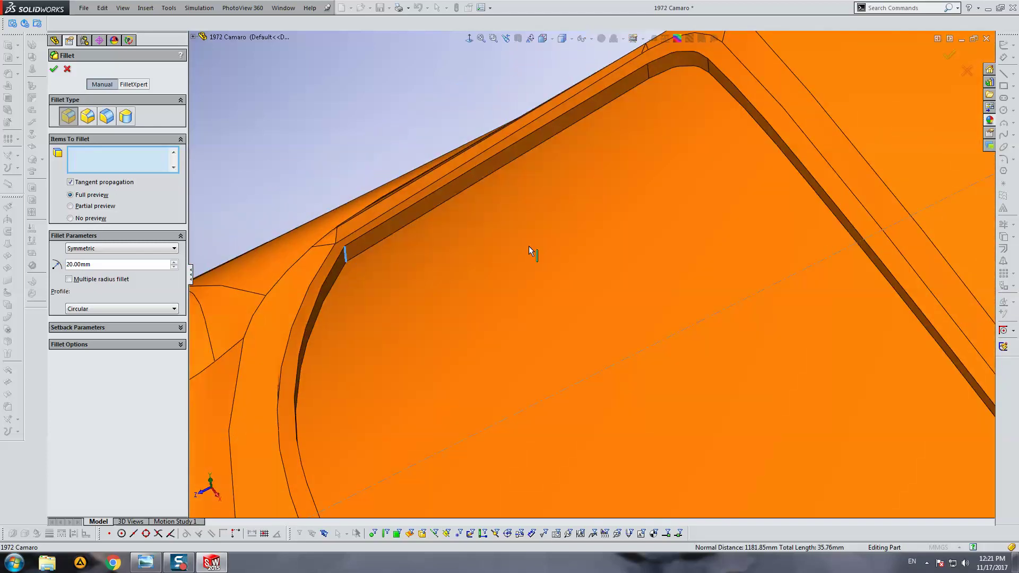
{"action": "scroll", "coordinate": [557, 315], "scroll_direction": "up", "scroll_amount": 3}
{"action": "middle_click_drag", "start_coordinate": [604, 373], "coordinate": [493, 200]}
{"action": "scroll", "coordinate": [493, 200], "scroll_direction": "down", "scroll_amount": 3}
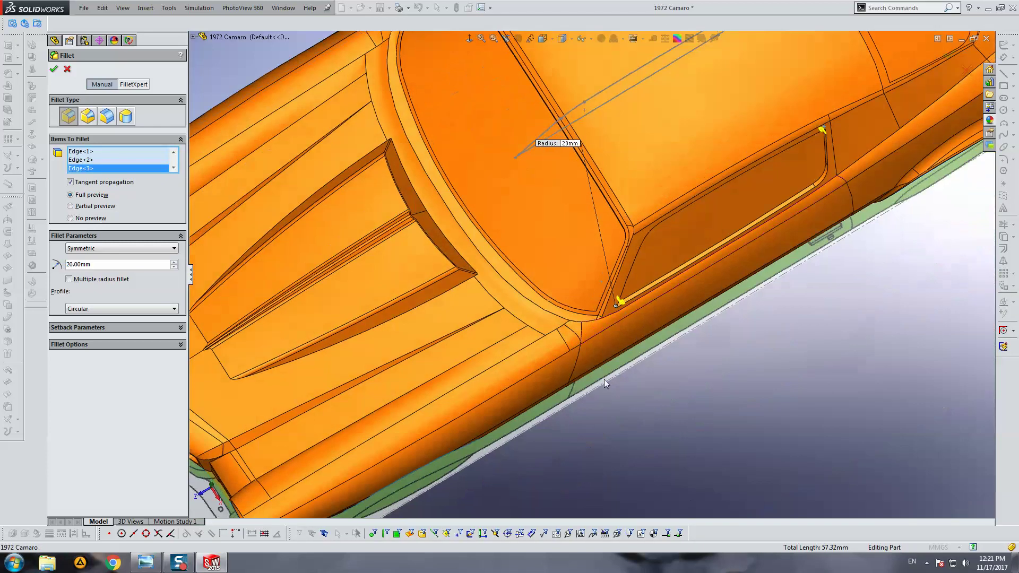
{"action": "scroll", "coordinate": [590, 282], "scroll_direction": "down", "scroll_amount": 3}
{"action": "middle_click_drag", "start_coordinate": [590, 287], "coordinate": [594, 291]}
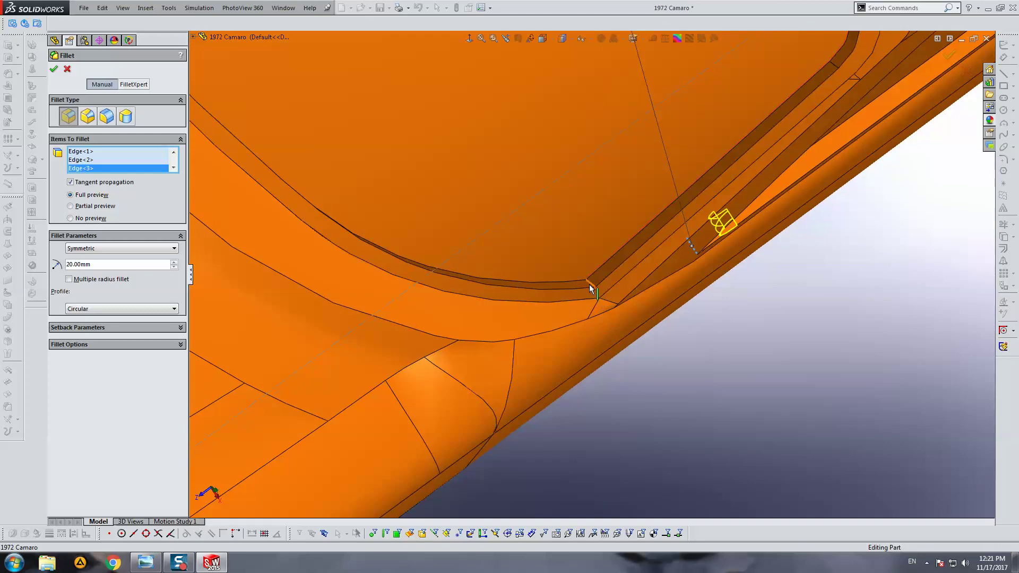
{"action": "left_click", "coordinate": [664, 299]}
{"action": "scroll", "coordinate": [658, 307], "scroll_direction": "up", "scroll_amount": 3}
{"action": "mouse_move", "coordinate": [656, 310]}
{"action": "middle_mouse_down"}
{"action": "mouse_move", "coordinate": [553, 282]}
{"action": "mouse_move", "coordinate": [481, 125]}
{"action": "middle_mouse_up"}
{"action": "scroll", "coordinate": [733, 168], "scroll_direction": "down", "scroll_amount": 3}
{"action": "scroll", "coordinate": [628, 169], "scroll_direction": "down", "scroll_amount": 3}
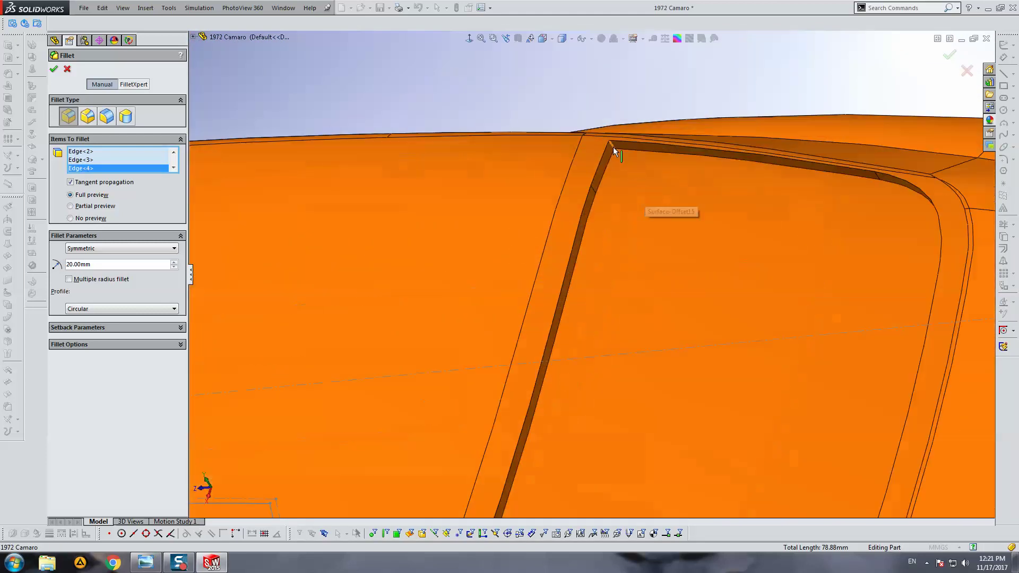
Step: Add the two rear-window corner edges and confirm the 20 mm fillet
{"action": "left_click", "coordinate": [614, 146]}
{"action": "scroll", "coordinate": [700, 212], "scroll_direction": "up", "scroll_amount": 5}
{"action": "mouse_move", "coordinate": [638, 346]}
{"action": "middle_mouse_down"}
{"action": "mouse_move", "coordinate": [707, 124]}
{"action": "mouse_move", "coordinate": [604, 309]}
{"action": "mouse_move", "coordinate": [536, 320]}
{"action": "middle_mouse_up"}
{"action": "scroll", "coordinate": [604, 309], "scroll_direction": "down", "scroll_amount": 3}
{"action": "left_click", "coordinate": [533, 296]}
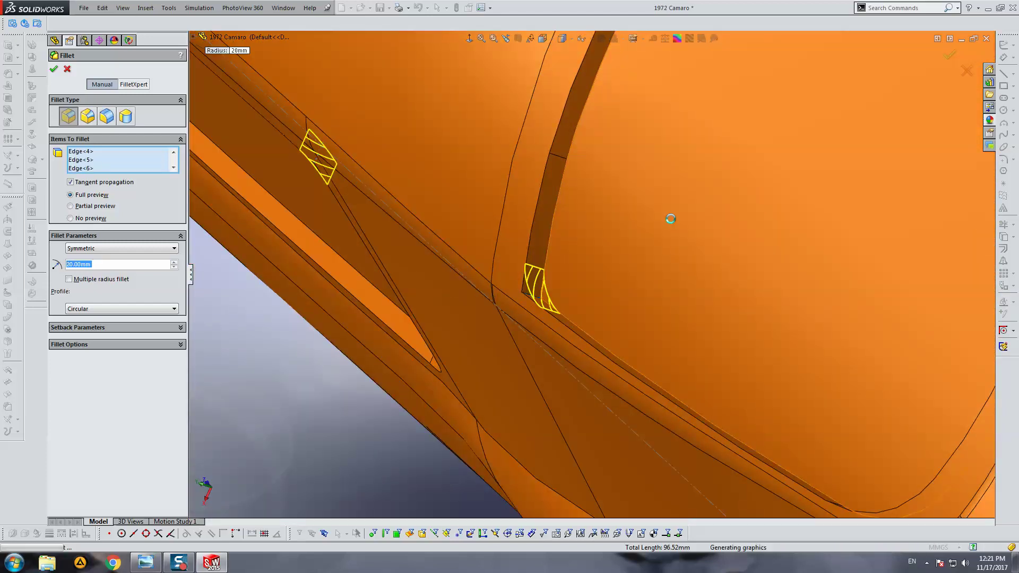
{"action": "key", "text": "Return"}
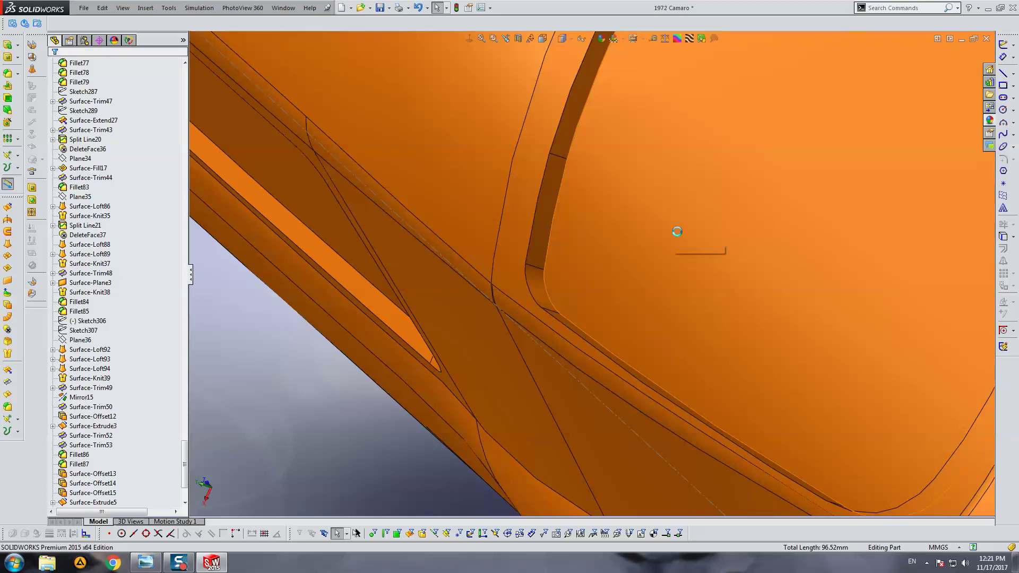
{"action": "middle_click_drag", "start_coordinate": [673, 227], "coordinate": [724, 307]}
{"action": "scroll", "coordinate": [690, 297], "scroll_direction": "up", "scroll_amount": 5}
Step: Fillet the windshield face and side window face (Face<1>, Face<2>) at 20 mm
{"action": "middle_click_drag", "start_coordinate": [662, 293], "coordinate": [780, 190]}
{"action": "scroll", "coordinate": [553, 254], "scroll_direction": "down", "scroll_amount": 4}
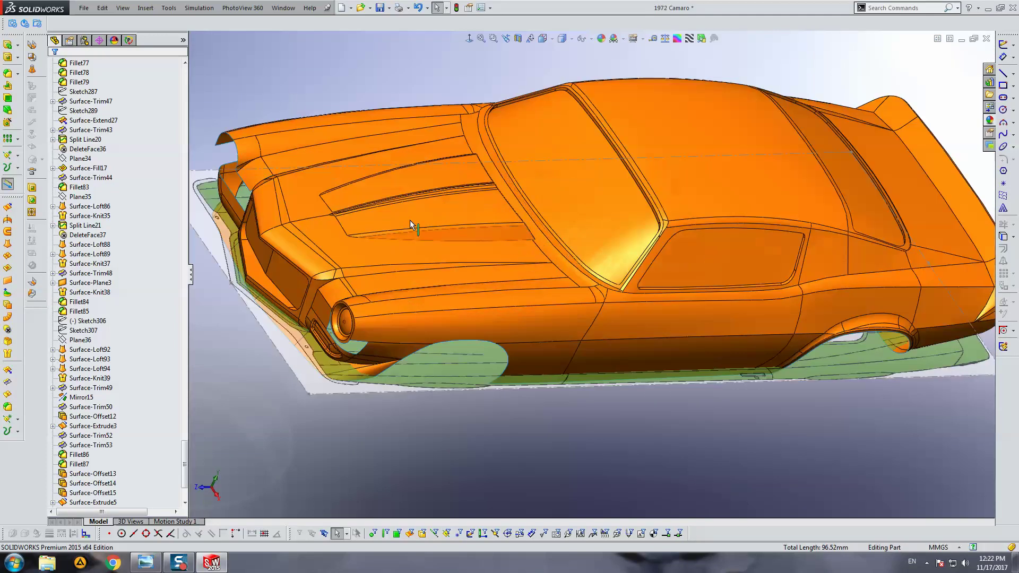
{"action": "left_click", "coordinate": [13, 74]}
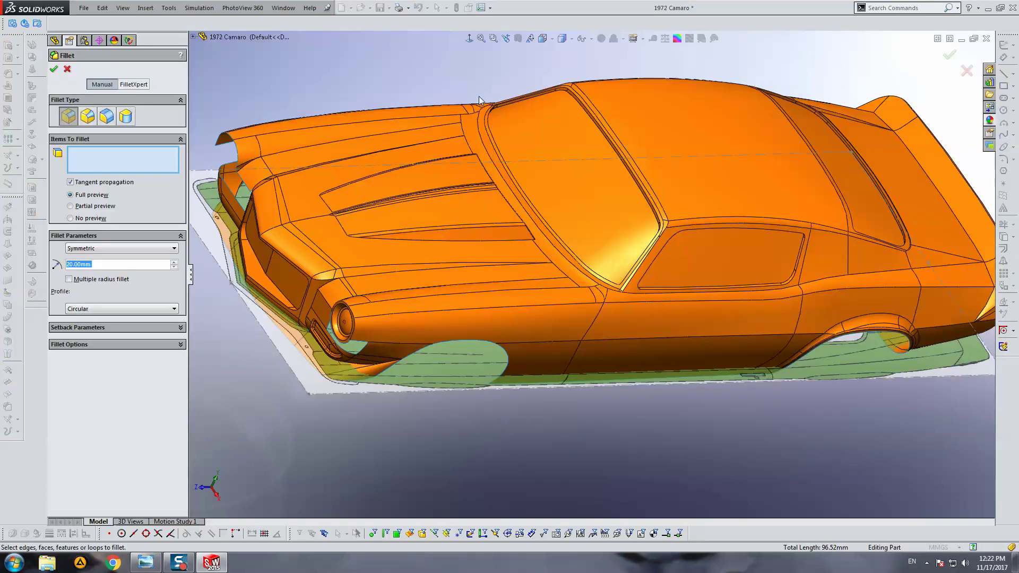
{"action": "left_click", "coordinate": [586, 207]}
{"action": "middle_click_drag", "start_coordinate": [585, 208], "coordinate": [712, 259]}
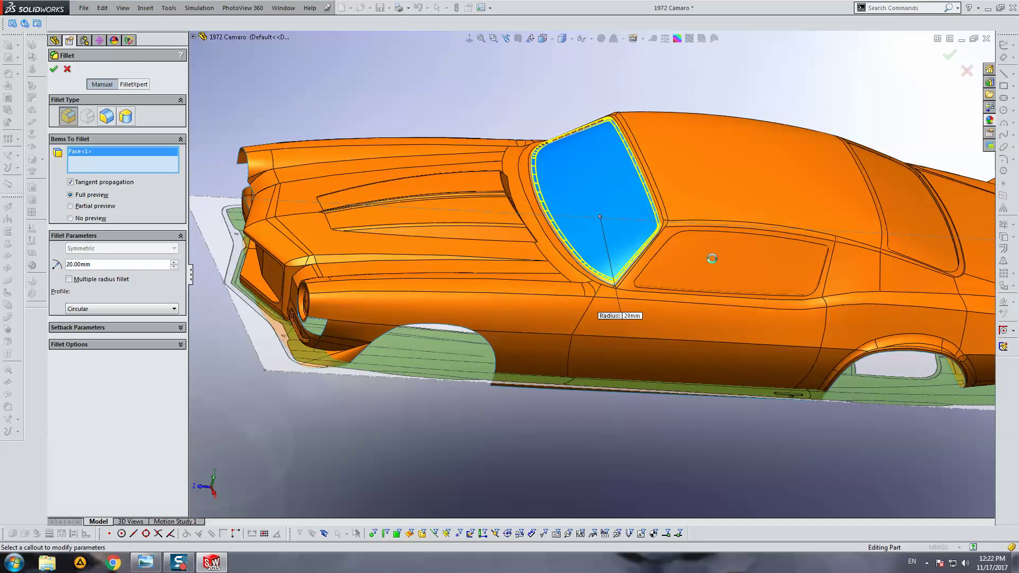
{"action": "left_click", "coordinate": [712, 260]}
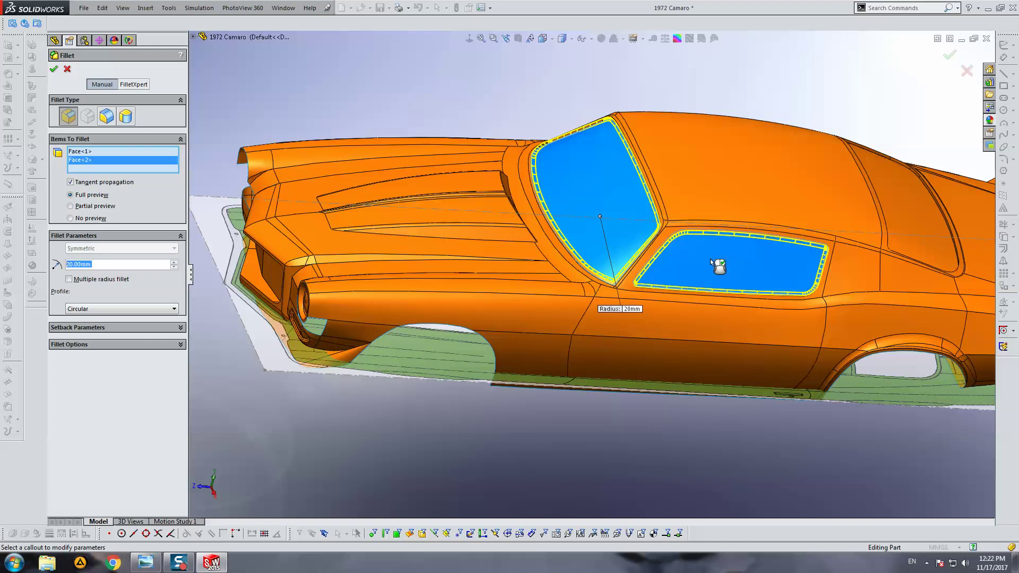
{"action": "mouse_move", "coordinate": [721, 264]}
{"action": "middle_mouse_down"}
{"action": "mouse_move", "coordinate": [663, 193]}
{"action": "mouse_move", "coordinate": [698, 179]}
{"action": "mouse_move", "coordinate": [714, 294]}
{"action": "middle_mouse_up"}
{"action": "right_click", "coordinate": [662, 189]}
{"action": "scroll", "coordinate": [714, 294], "scroll_direction": "up", "scroll_amount": 3}
{"action": "middle_click_drag", "start_coordinate": [690, 239], "coordinate": [662, 148]}
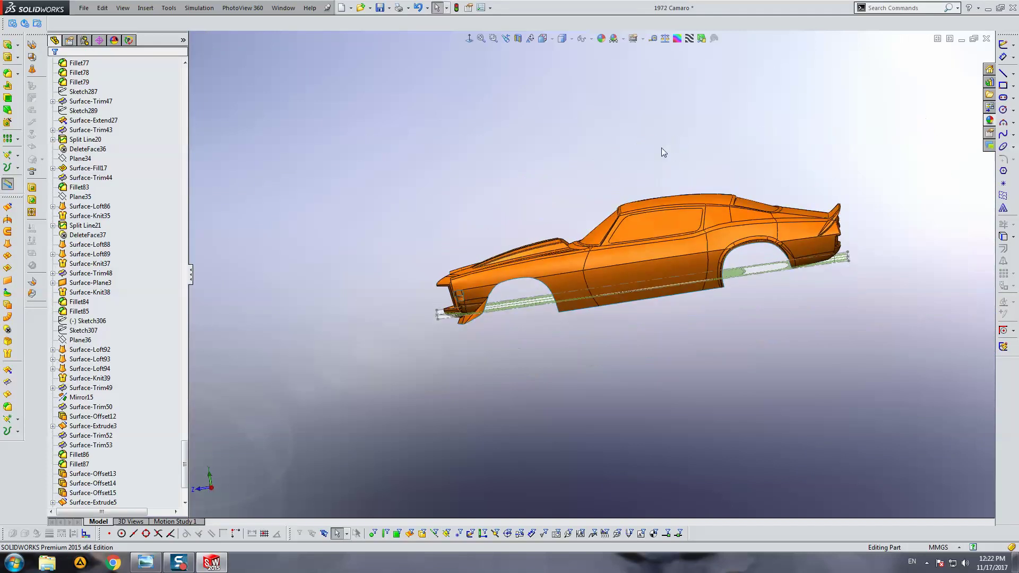
Step: View the car Normal To its side and frame the whole side profile
{"action": "left_click", "coordinate": [470, 39]}
{"action": "scroll", "coordinate": [491, 268], "scroll_direction": "down", "scroll_amount": 5}
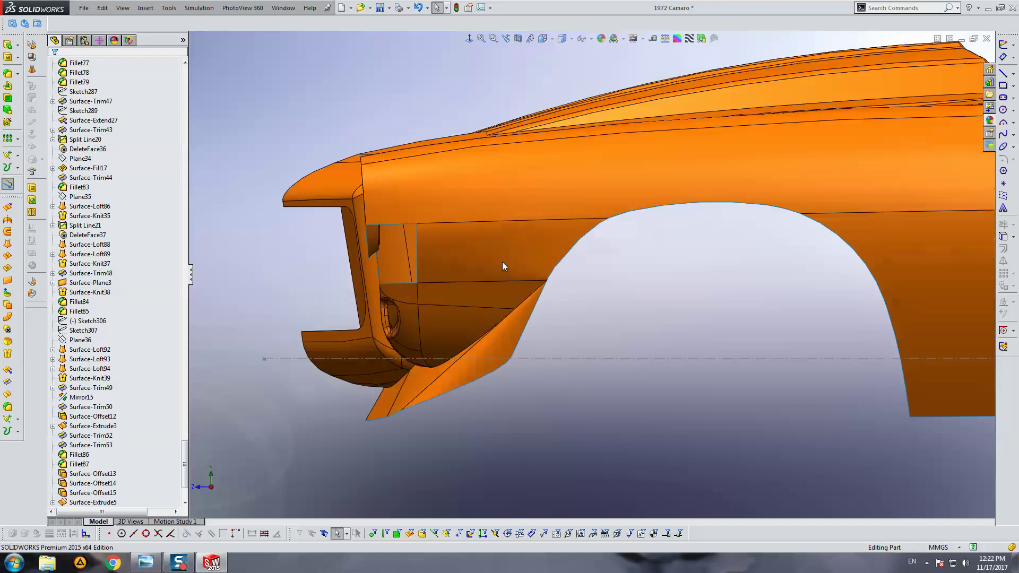
{"action": "scroll", "coordinate": [505, 257], "scroll_direction": "up", "scroll_amount": 3}
{"action": "scroll", "coordinate": [718, 263], "scroll_direction": "up", "scroll_amount": 3}
{"action": "middle_click_drag", "start_coordinate": [718, 264], "coordinate": [552, 249], "text": "ctrl"}
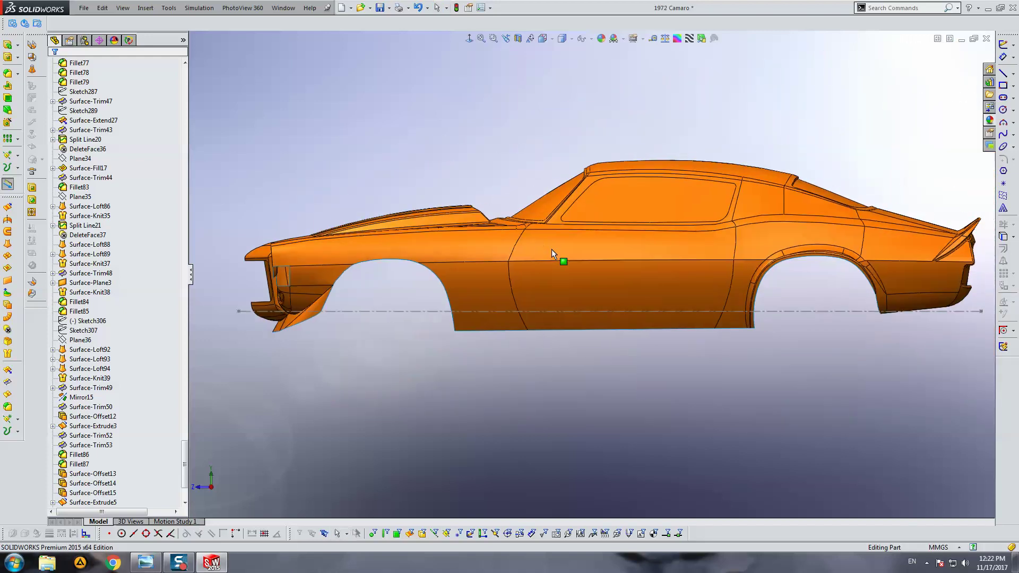
{"action": "middle_click_drag", "start_coordinate": [678, 244], "coordinate": [663, 246], "text": "ctrl"}
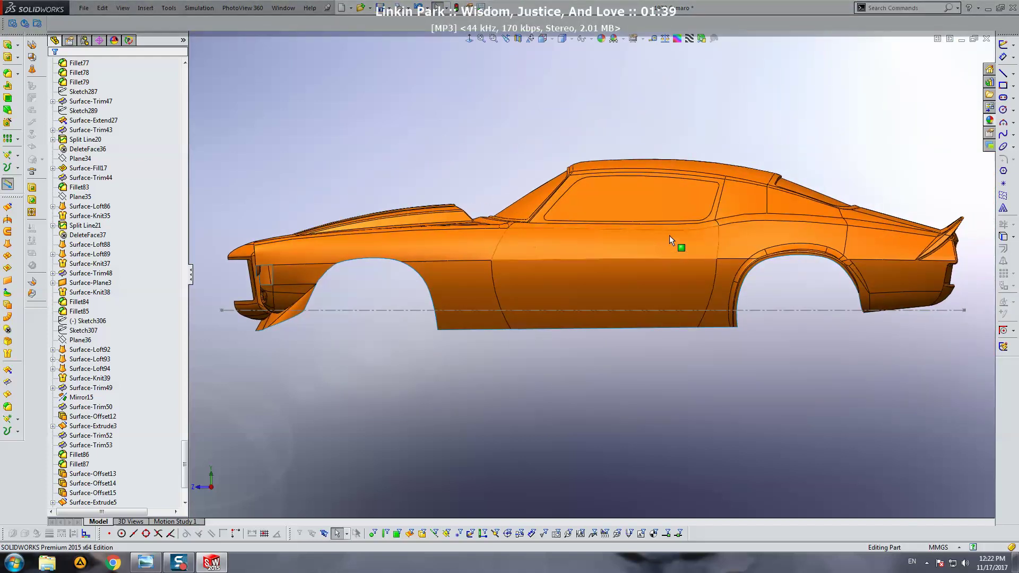